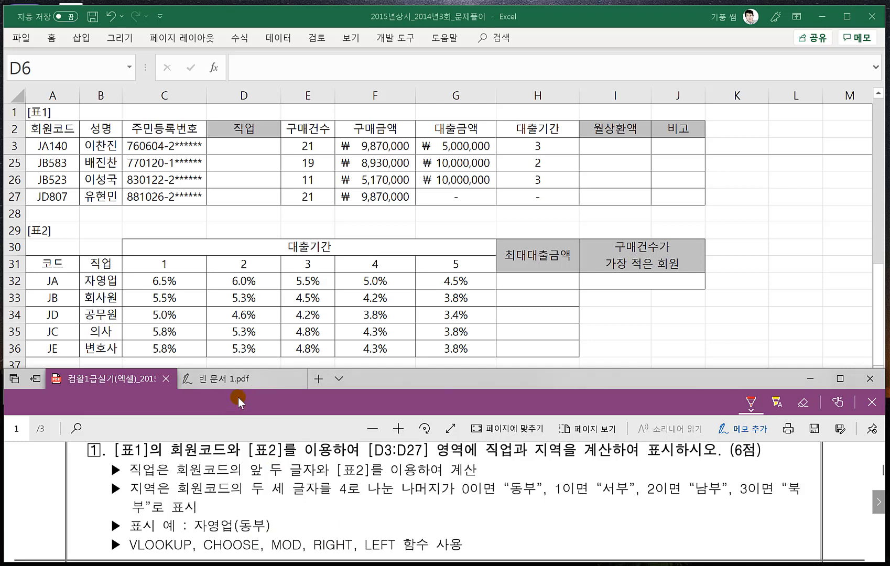
{"action": "left_click", "coordinate": [213, 293]}
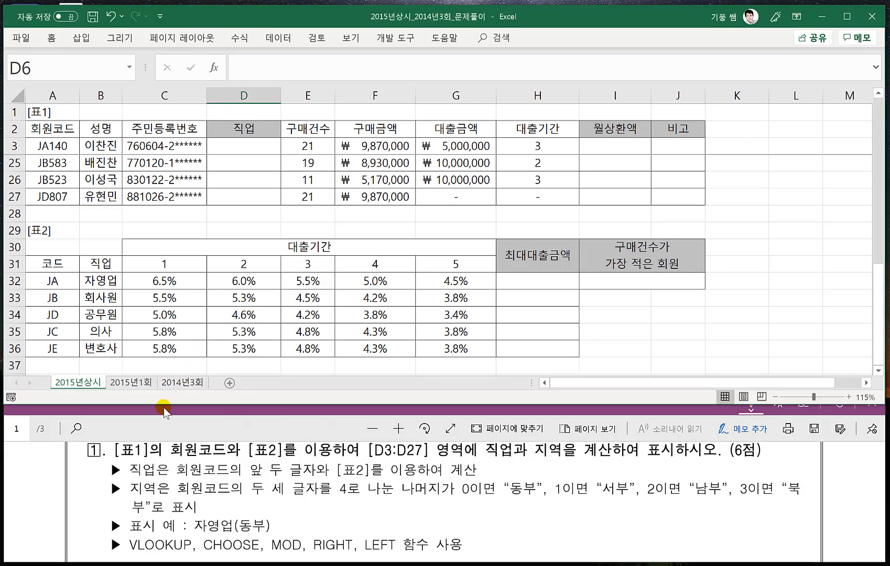
{"action": "left_click", "coordinate": [164, 410]}
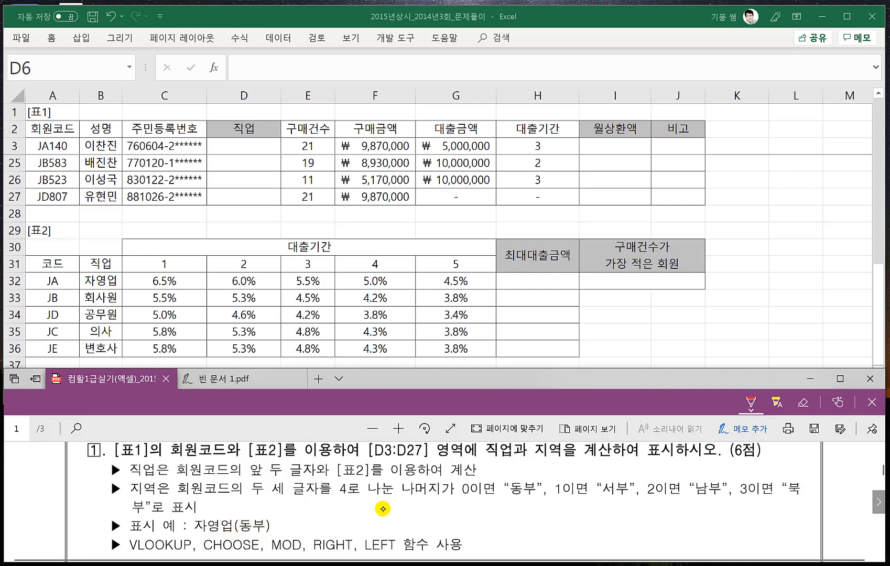
- Handwrite the sample output 자영업 (동부) in red ink in the blank space beside the display example of problem 1
{"action": "left_click_drag", "start_coordinate": [488, 507], "coordinate": [485, 515]}
{"action": "left_click_drag", "start_coordinate": [492, 509], "coordinate": [501, 525]}
{"action": "left_click_drag", "start_coordinate": [502, 512], "coordinate": [512, 505]}
{"action": "left_click_drag", "start_coordinate": [514, 507], "coordinate": [525, 516]}
{"action": "left_click_drag", "start_coordinate": [519, 513], "coordinate": [529, 503]}
{"action": "left_click_drag", "start_coordinate": [533, 507], "coordinate": [537, 507]}
{"action": "left_click_drag", "start_coordinate": [538, 500], "coordinate": [530, 526]}
{"action": "mouse_move", "coordinate": [530, 517]}
{"action": "left_mouse_down"}
{"action": "mouse_move", "coordinate": [539, 525]}
{"action": "mouse_move", "coordinate": [595, 514]}
{"action": "left_mouse_up"}
{"action": "left_click_drag", "start_coordinate": [589, 518], "coordinate": [588, 519]}
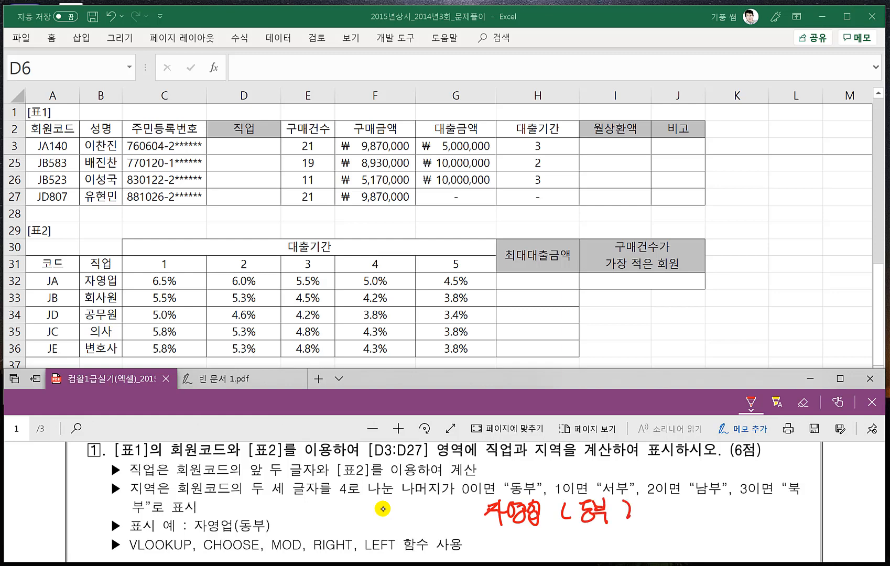
- Underline the handwritten 자영업 and 동부, link them with arrows, and label the pair 함수
{"action": "left_click_drag", "start_coordinate": [492, 532], "coordinate": [544, 525]}
{"action": "scroll", "coordinate": [433, 530], "scroll_direction": "down", "scroll_amount": 2}
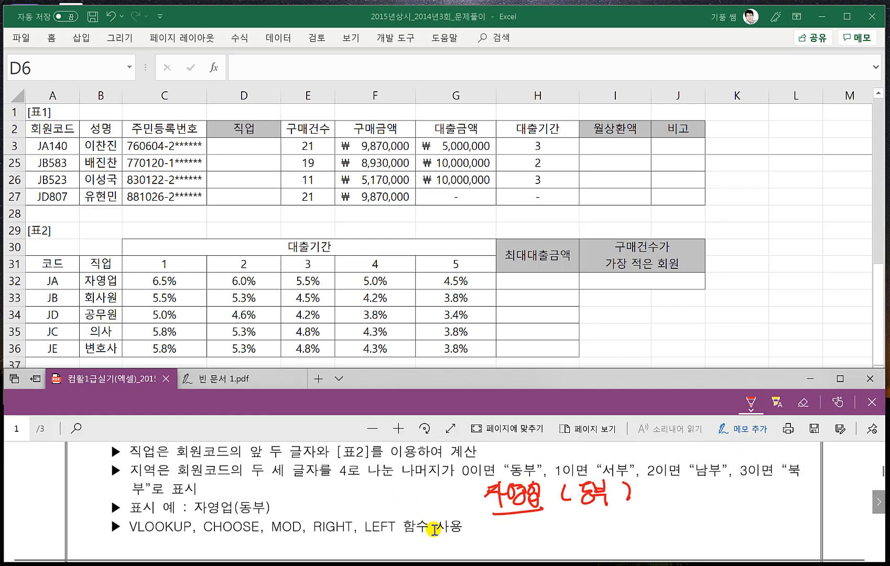
{"action": "mouse_move", "coordinate": [524, 495]}
{"action": "left_mouse_down"}
{"action": "mouse_move", "coordinate": [530, 514]}
{"action": "mouse_move", "coordinate": [591, 513]}
{"action": "mouse_move", "coordinate": [592, 492]}
{"action": "mouse_move", "coordinate": [593, 514]}
{"action": "mouse_move", "coordinate": [605, 498]}
{"action": "left_mouse_up"}
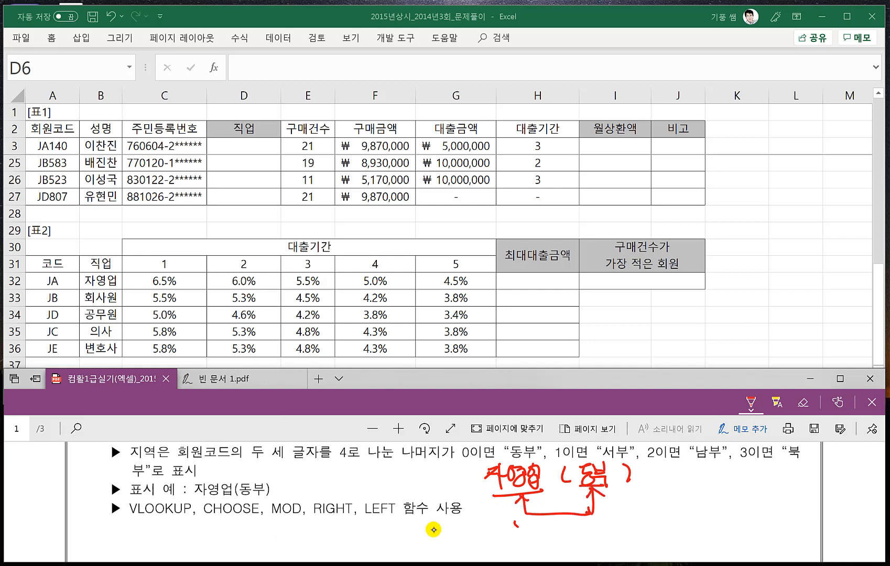
{"action": "mouse_move", "coordinate": [525, 522]}
{"action": "left_mouse_down"}
{"action": "mouse_move", "coordinate": [516, 538]}
{"action": "mouse_move", "coordinate": [528, 547]}
{"action": "left_mouse_up"}
{"action": "mouse_move", "coordinate": [540, 524]}
{"action": "left_mouse_down"}
{"action": "mouse_move", "coordinate": [535, 539]}
{"action": "mouse_move", "coordinate": [552, 539]}
{"action": "mouse_move", "coordinate": [550, 553]}
{"action": "left_mouse_up"}
- Link the two handwritten parentheses with arrows labelled 문자, and add & signs between the parts of the sample output
{"action": "mouse_move", "coordinate": [569, 483]}
{"action": "left_mouse_down"}
{"action": "mouse_move", "coordinate": [569, 521]}
{"action": "mouse_move", "coordinate": [641, 515]}
{"action": "mouse_move", "coordinate": [593, 536]}
{"action": "left_mouse_up"}
{"action": "mouse_move", "coordinate": [593, 527]}
{"action": "left_mouse_down"}
{"action": "mouse_move", "coordinate": [605, 534]}
{"action": "mouse_move", "coordinate": [603, 548]}
{"action": "left_mouse_up"}
{"action": "left_click_drag", "start_coordinate": [607, 527], "coordinate": [620, 545]}
{"action": "left_click_drag", "start_coordinate": [622, 535], "coordinate": [634, 539]}
{"action": "mouse_move", "coordinate": [557, 464]}
{"action": "left_mouse_down"}
{"action": "mouse_move", "coordinate": [548, 491]}
{"action": "mouse_move", "coordinate": [571, 478]}
{"action": "mouse_move", "coordinate": [623, 492]}
{"action": "left_mouse_up"}
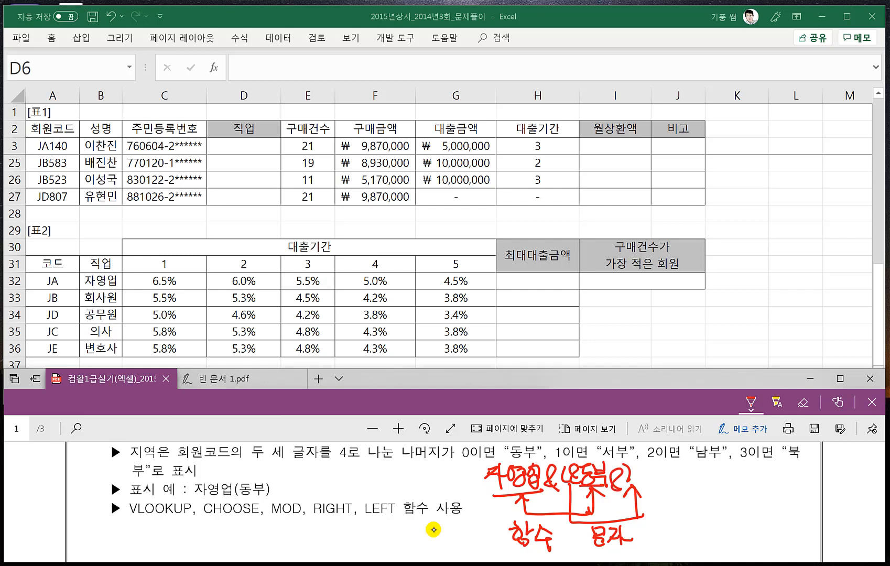
- Handwrite the concatenation patterns 식&식, 식&문자 and 문자&문자 beside the annotated sample output
{"action": "mouse_move", "coordinate": [702, 497]}
{"action": "left_mouse_down"}
{"action": "mouse_move", "coordinate": [687, 487]}
{"action": "mouse_move", "coordinate": [703, 496]}
{"action": "left_mouse_up"}
{"action": "mouse_move", "coordinate": [656, 477]}
{"action": "left_mouse_down"}
{"action": "mouse_move", "coordinate": [657, 492]}
{"action": "mouse_move", "coordinate": [657, 484]}
{"action": "mouse_move", "coordinate": [667, 497]}
{"action": "mouse_move", "coordinate": [671, 490]}
{"action": "left_mouse_up"}
{"action": "left_click_drag", "start_coordinate": [720, 475], "coordinate": [721, 491]}
{"action": "left_click_drag", "start_coordinate": [707, 495], "coordinate": [723, 503]}
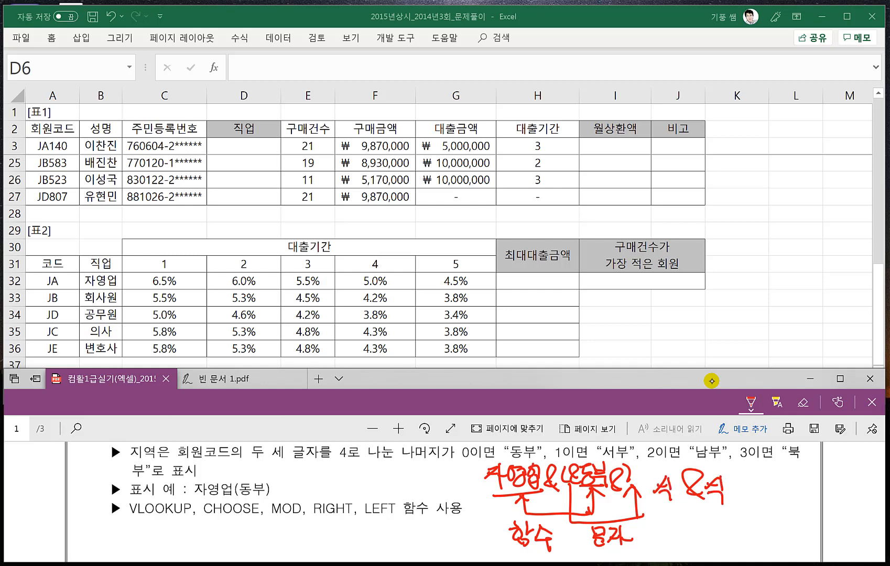
{"action": "mouse_move", "coordinate": [754, 475]}
{"action": "left_mouse_down"}
{"action": "mouse_move", "coordinate": [741, 491]}
{"action": "mouse_move", "coordinate": [758, 490]}
{"action": "left_mouse_up"}
{"action": "left_click_drag", "start_coordinate": [758, 473], "coordinate": [760, 500]}
{"action": "mouse_move", "coordinate": [786, 502]}
{"action": "left_mouse_down"}
{"action": "mouse_move", "coordinate": [769, 488]}
{"action": "mouse_move", "coordinate": [779, 498]}
{"action": "mouse_move", "coordinate": [784, 486]}
{"action": "mouse_move", "coordinate": [799, 500]}
{"action": "left_mouse_up"}
{"action": "left_click_drag", "start_coordinate": [803, 478], "coordinate": [808, 497]}
{"action": "mouse_move", "coordinate": [801, 479]}
{"action": "left_mouse_down"}
{"action": "mouse_move", "coordinate": [816, 501]}
{"action": "mouse_move", "coordinate": [827, 497]}
{"action": "left_mouse_up"}
{"action": "left_click_drag", "start_coordinate": [817, 497], "coordinate": [817, 506]}
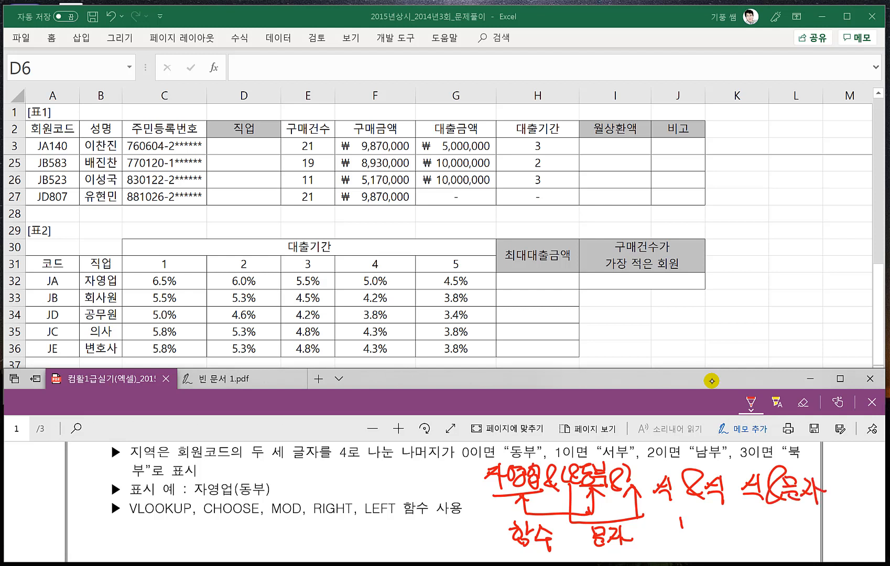
{"action": "mouse_move", "coordinate": [683, 515]}
{"action": "left_mouse_down"}
{"action": "mouse_move", "coordinate": [696, 541]}
{"action": "mouse_move", "coordinate": [725, 540]}
{"action": "mouse_move", "coordinate": [742, 521]}
{"action": "left_mouse_up"}
{"action": "left_click_drag", "start_coordinate": [742, 517], "coordinate": [749, 526]}
{"action": "mouse_move", "coordinate": [740, 530]}
{"action": "left_mouse_down"}
{"action": "mouse_move", "coordinate": [755, 528]}
{"action": "mouse_move", "coordinate": [771, 545]}
{"action": "left_mouse_up"}
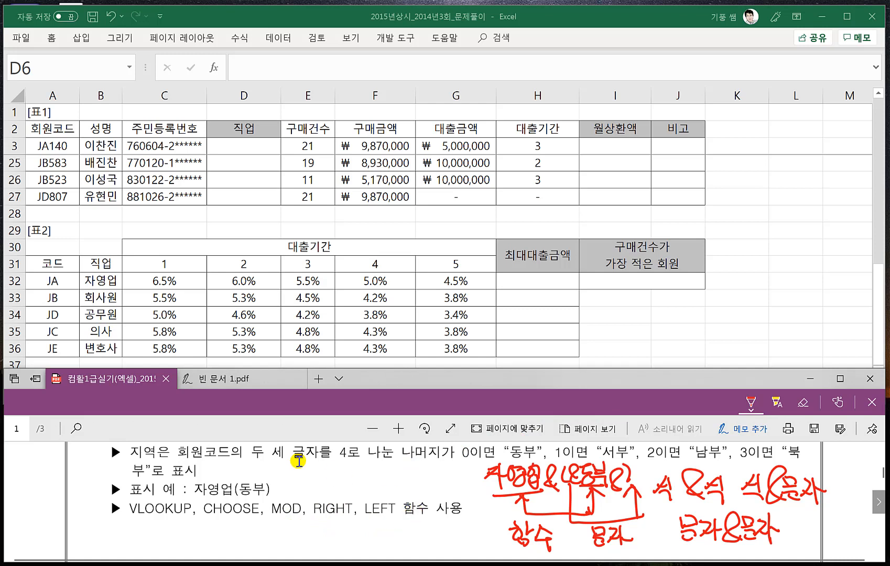
- Switch to 빈 문서 1.pdf and handwrite the syntax =Vlookup(기준셀,참조범위,열번호,0) at the start of the blank page
{"action": "left_click", "coordinate": [233, 378]}
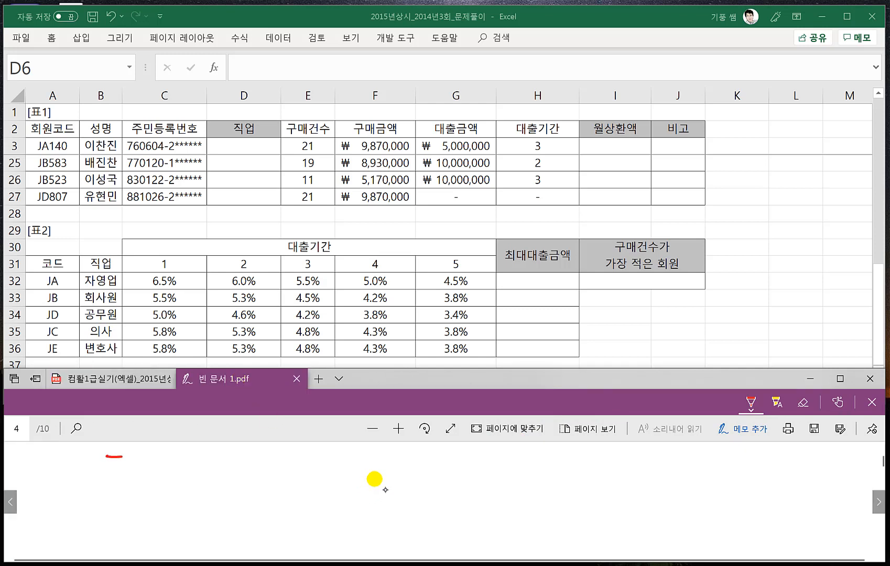
{"action": "left_click_drag", "start_coordinate": [112, 468], "coordinate": [134, 466]}
{"action": "mouse_move", "coordinate": [140, 453]}
{"action": "left_mouse_down"}
{"action": "mouse_move", "coordinate": [142, 463]}
{"action": "mouse_move", "coordinate": [155, 457]}
{"action": "left_mouse_up"}
{"action": "mouse_move", "coordinate": [165, 449]}
{"action": "left_mouse_down"}
{"action": "mouse_move", "coordinate": [156, 472]}
{"action": "mouse_move", "coordinate": [184, 461]}
{"action": "left_mouse_up"}
{"action": "mouse_move", "coordinate": [190, 446]}
{"action": "left_mouse_down"}
{"action": "mouse_move", "coordinate": [188, 465]}
{"action": "mouse_move", "coordinate": [215, 470]}
{"action": "mouse_move", "coordinate": [215, 501]}
{"action": "left_mouse_up"}
{"action": "mouse_move", "coordinate": [216, 458]}
{"action": "left_mouse_down"}
{"action": "mouse_move", "coordinate": [219, 475]}
{"action": "mouse_move", "coordinate": [278, 465]}
{"action": "left_mouse_up"}
{"action": "left_click_drag", "start_coordinate": [265, 471], "coordinate": [282, 479]}
{"action": "mouse_move", "coordinate": [291, 453]}
{"action": "left_mouse_down"}
{"action": "mouse_move", "coordinate": [287, 467]}
{"action": "mouse_move", "coordinate": [298, 466]}
{"action": "left_mouse_up"}
{"action": "left_click_drag", "start_coordinate": [283, 463], "coordinate": [327, 472]}
{"action": "mouse_move", "coordinate": [328, 461]}
{"action": "left_mouse_down"}
{"action": "mouse_move", "coordinate": [336, 461]}
{"action": "mouse_move", "coordinate": [330, 479]}
{"action": "mouse_move", "coordinate": [346, 465]}
{"action": "left_mouse_up"}
{"action": "left_click_drag", "start_coordinate": [334, 469], "coordinate": [359, 470]}
{"action": "mouse_move", "coordinate": [347, 460]}
{"action": "left_mouse_down"}
{"action": "mouse_move", "coordinate": [364, 449]}
{"action": "mouse_move", "coordinate": [366, 477]}
{"action": "left_mouse_up"}
{"action": "left_click_drag", "start_coordinate": [378, 454], "coordinate": [388, 477]}
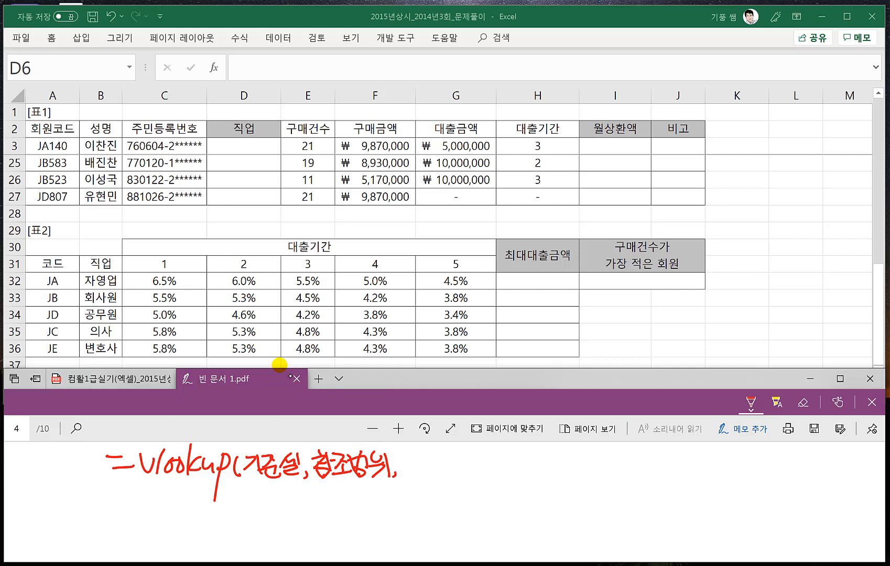
{"action": "mouse_move", "coordinate": [407, 455]}
{"action": "left_mouse_down"}
{"action": "mouse_move", "coordinate": [407, 469]}
{"action": "mouse_move", "coordinate": [437, 471]}
{"action": "left_mouse_up"}
{"action": "left_click_drag", "start_coordinate": [438, 455], "coordinate": [444, 476]}
{"action": "mouse_move", "coordinate": [446, 452]}
{"action": "left_mouse_down"}
{"action": "mouse_move", "coordinate": [457, 476]}
{"action": "mouse_move", "coordinate": [479, 458]}
{"action": "mouse_move", "coordinate": [494, 478]}
{"action": "mouse_move", "coordinate": [512, 456]}
{"action": "left_mouse_up"}
{"action": "left_click_drag", "start_coordinate": [521, 458], "coordinate": [532, 457]}
- Handwrite the note 0=false ; 정확한 값 after the VLOOKUP syntax
{"action": "mouse_move", "coordinate": [524, 466]}
{"action": "left_mouse_down"}
{"action": "mouse_move", "coordinate": [536, 465]}
{"action": "mouse_move", "coordinate": [541, 480]}
{"action": "mouse_move", "coordinate": [551, 462]}
{"action": "left_mouse_up"}
{"action": "left_click_drag", "start_coordinate": [557, 465], "coordinate": [561, 475]}
{"action": "mouse_move", "coordinate": [574, 461]}
{"action": "left_mouse_down"}
{"action": "mouse_move", "coordinate": [566, 474]}
{"action": "mouse_move", "coordinate": [622, 455]}
{"action": "left_mouse_up"}
{"action": "mouse_move", "coordinate": [619, 456]}
{"action": "left_mouse_down"}
{"action": "mouse_move", "coordinate": [610, 467]}
{"action": "mouse_move", "coordinate": [629, 461]}
{"action": "left_mouse_up"}
{"action": "mouse_move", "coordinate": [614, 464]}
{"action": "left_mouse_down"}
{"action": "mouse_move", "coordinate": [632, 458]}
{"action": "mouse_move", "coordinate": [625, 473]}
{"action": "left_mouse_up"}
{"action": "mouse_move", "coordinate": [629, 456]}
{"action": "left_mouse_down"}
{"action": "mouse_move", "coordinate": [639, 448]}
{"action": "mouse_move", "coordinate": [650, 470]}
{"action": "mouse_move", "coordinate": [663, 461]}
{"action": "mouse_move", "coordinate": [672, 474]}
{"action": "left_mouse_up"}
{"action": "left_click_drag", "start_coordinate": [683, 452], "coordinate": [693, 466]}
{"action": "mouse_move", "coordinate": [702, 449]}
{"action": "left_mouse_down"}
{"action": "mouse_move", "coordinate": [695, 474]}
{"action": "mouse_move", "coordinate": [706, 480]}
{"action": "left_mouse_up"}
{"action": "left_click_drag", "start_coordinate": [698, 465], "coordinate": [715, 478]}
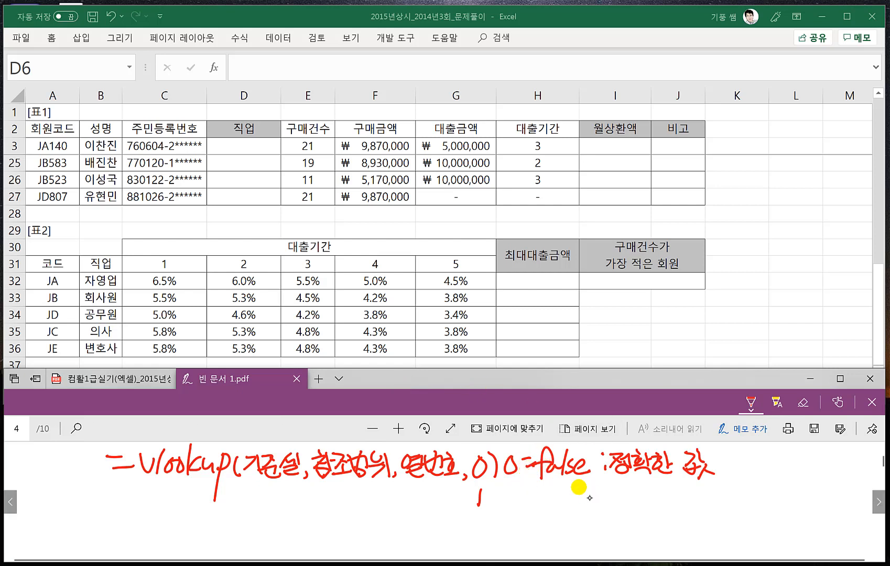
- Handwrite the alternative match option 1 with the note 1=True ; 유사한 값 beneath the false note
{"action": "left_click_drag", "start_coordinate": [514, 486], "coordinate": [508, 509]}
{"action": "left_click_drag", "start_coordinate": [522, 495], "coordinate": [537, 497]}
{"action": "mouse_move", "coordinate": [538, 493]}
{"action": "left_mouse_down"}
{"action": "mouse_move", "coordinate": [555, 487]}
{"action": "mouse_move", "coordinate": [555, 510]}
{"action": "mouse_move", "coordinate": [569, 504]}
{"action": "left_mouse_up"}
{"action": "left_click_drag", "start_coordinate": [566, 495], "coordinate": [599, 506]}
{"action": "mouse_move", "coordinate": [617, 485]}
{"action": "left_mouse_down"}
{"action": "mouse_move", "coordinate": [621, 499]}
{"action": "mouse_move", "coordinate": [637, 486]}
{"action": "mouse_move", "coordinate": [644, 506]}
{"action": "mouse_move", "coordinate": [661, 499]}
{"action": "left_mouse_up"}
{"action": "mouse_move", "coordinate": [648, 499]}
{"action": "left_mouse_down"}
{"action": "mouse_move", "coordinate": [664, 507]}
{"action": "mouse_move", "coordinate": [694, 498]}
{"action": "mouse_move", "coordinate": [690, 510]}
{"action": "mouse_move", "coordinate": [700, 514]}
{"action": "left_mouse_up"}
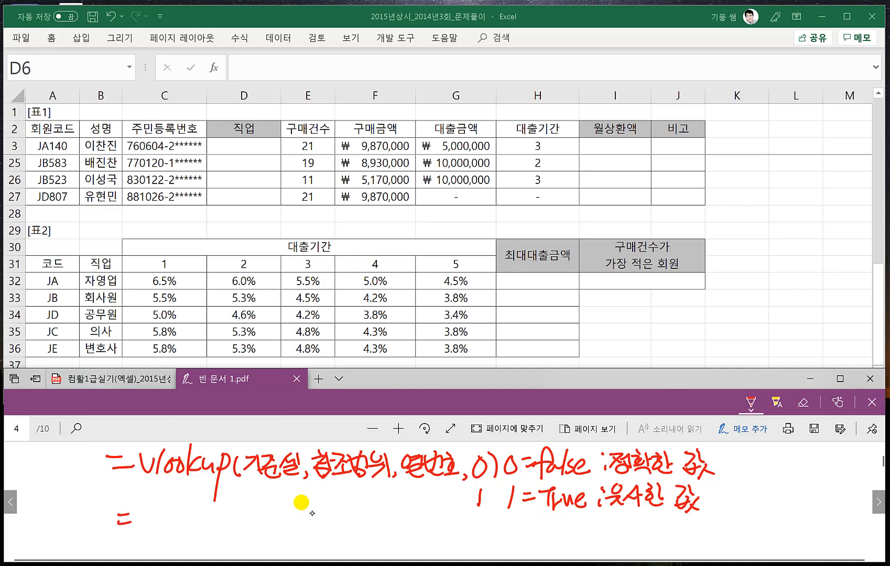
- Handwrite the syntax =choose(K,문자1,문자2,문자3...) below the VLOOKUP syntax
{"action": "mouse_move", "coordinate": [157, 508]}
{"action": "left_mouse_down"}
{"action": "mouse_move", "coordinate": [143, 523]}
{"action": "mouse_move", "coordinate": [152, 527]}
{"action": "left_mouse_up"}
{"action": "mouse_move", "coordinate": [163, 497]}
{"action": "left_mouse_down"}
{"action": "mouse_move", "coordinate": [156, 533]}
{"action": "mouse_move", "coordinate": [166, 530]}
{"action": "left_mouse_up"}
{"action": "left_click_drag", "start_coordinate": [173, 518], "coordinate": [186, 518]}
{"action": "left_click_drag", "start_coordinate": [200, 512], "coordinate": [190, 529]}
{"action": "mouse_move", "coordinate": [213, 516]}
{"action": "left_mouse_down"}
{"action": "mouse_move", "coordinate": [201, 528]}
{"action": "mouse_move", "coordinate": [213, 530]}
{"action": "left_mouse_up"}
{"action": "left_click_drag", "start_coordinate": [231, 506], "coordinate": [227, 534]}
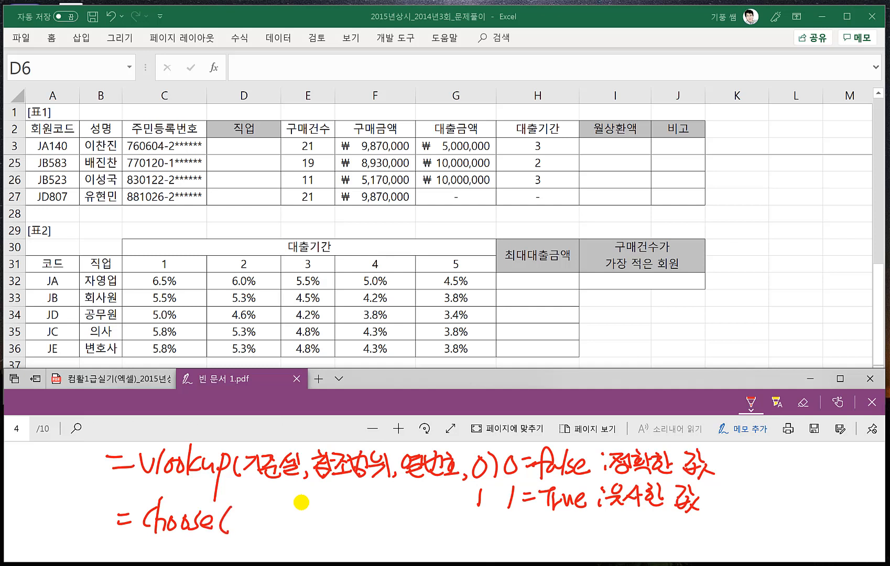
{"action": "left_click_drag", "start_coordinate": [241, 508], "coordinate": [240, 531]}
{"action": "mouse_move", "coordinate": [257, 511]}
{"action": "left_mouse_down"}
{"action": "mouse_move", "coordinate": [242, 523]}
{"action": "mouse_move", "coordinate": [257, 531]}
{"action": "left_mouse_up"}
{"action": "left_click_drag", "start_coordinate": [271, 508], "coordinate": [287, 524]}
{"action": "mouse_move", "coordinate": [273, 526]}
{"action": "left_mouse_down"}
{"action": "mouse_move", "coordinate": [285, 534]}
{"action": "mouse_move", "coordinate": [302, 528]}
{"action": "left_mouse_up"}
{"action": "left_click_drag", "start_coordinate": [306, 522], "coordinate": [309, 534]}
{"action": "left_click_drag", "start_coordinate": [321, 529], "coordinate": [329, 522]}
{"action": "left_click_drag", "start_coordinate": [328, 511], "coordinate": [342, 520]}
{"action": "mouse_move", "coordinate": [326, 525]}
{"action": "left_mouse_down"}
{"action": "mouse_move", "coordinate": [343, 523]}
{"action": "mouse_move", "coordinate": [343, 534]}
{"action": "left_mouse_up"}
{"action": "left_click_drag", "start_coordinate": [347, 514], "coordinate": [346, 528]}
{"action": "left_click_drag", "start_coordinate": [349, 520], "coordinate": [356, 527]}
{"action": "mouse_move", "coordinate": [360, 508]}
{"action": "left_mouse_down"}
{"action": "mouse_move", "coordinate": [362, 527]}
{"action": "mouse_move", "coordinate": [366, 520]}
{"action": "left_mouse_up"}
{"action": "mouse_move", "coordinate": [366, 512]}
{"action": "left_mouse_down"}
{"action": "mouse_move", "coordinate": [369, 531]}
{"action": "mouse_move", "coordinate": [402, 523]}
{"action": "left_mouse_up"}
{"action": "left_click_drag", "start_coordinate": [389, 526], "coordinate": [402, 535]}
{"action": "left_click_drag", "start_coordinate": [401, 512], "coordinate": [415, 528]}
{"action": "left_click_drag", "start_coordinate": [416, 515], "coordinate": [418, 540]}
{"action": "left_click_drag", "start_coordinate": [418, 526], "coordinate": [427, 536]}
{"action": "left_click_drag", "start_coordinate": [461, 508], "coordinate": [460, 538]}
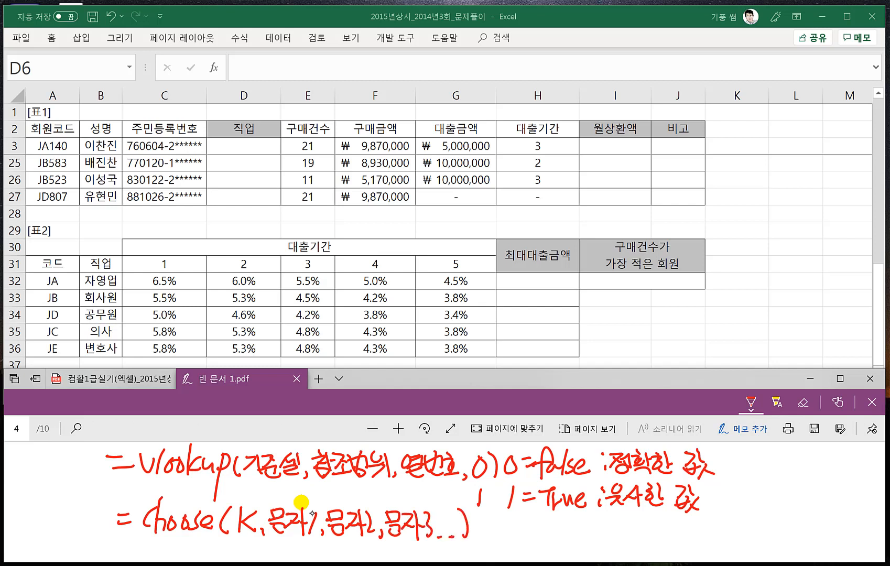
- Write 1, 2, 3 under the K of the CHOOSE syntax and draw arrows to 문자1, 문자2 and 문자3
{"action": "scroll", "coordinate": [301, 502], "scroll_direction": "down", "scroll_amount": 1}
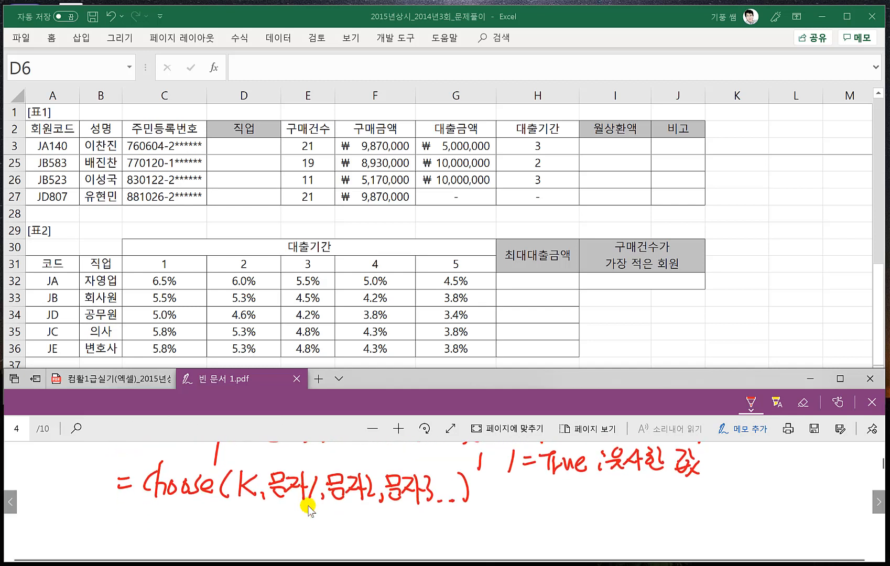
{"action": "mouse_move", "coordinate": [245, 500]}
{"action": "left_mouse_down"}
{"action": "mouse_move", "coordinate": [250, 532]}
{"action": "mouse_move", "coordinate": [294, 507]}
{"action": "mouse_move", "coordinate": [341, 540]}
{"action": "mouse_move", "coordinate": [352, 502]}
{"action": "mouse_move", "coordinate": [365, 514]}
{"action": "left_mouse_up"}
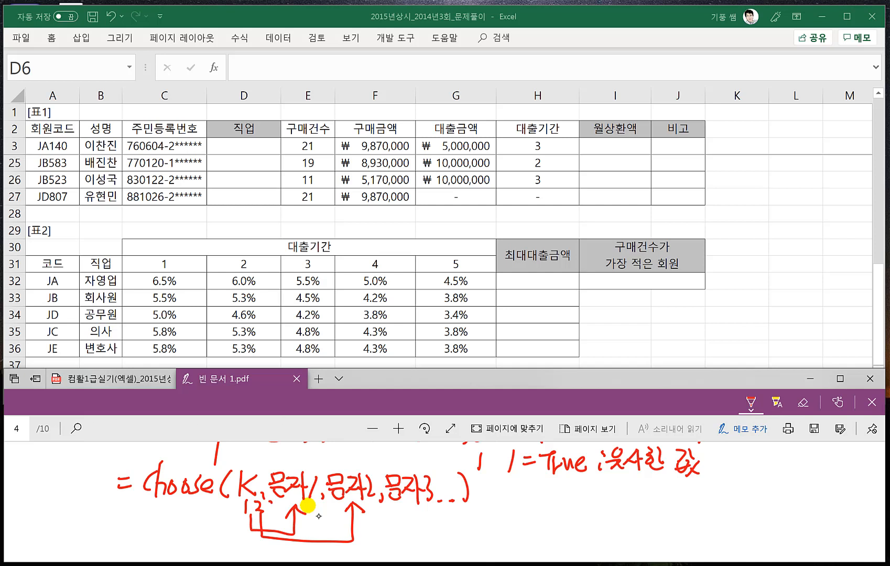
{"action": "mouse_move", "coordinate": [270, 502]}
{"action": "left_mouse_down"}
{"action": "mouse_move", "coordinate": [271, 532]}
{"action": "mouse_move", "coordinate": [401, 548]}
{"action": "mouse_move", "coordinate": [403, 508]}
{"action": "left_mouse_up"}
{"action": "mouse_move", "coordinate": [395, 518]}
{"action": "left_mouse_down"}
{"action": "mouse_move", "coordinate": [404, 505]}
{"action": "mouse_move", "coordinate": [417, 518]}
{"action": "left_mouse_up"}
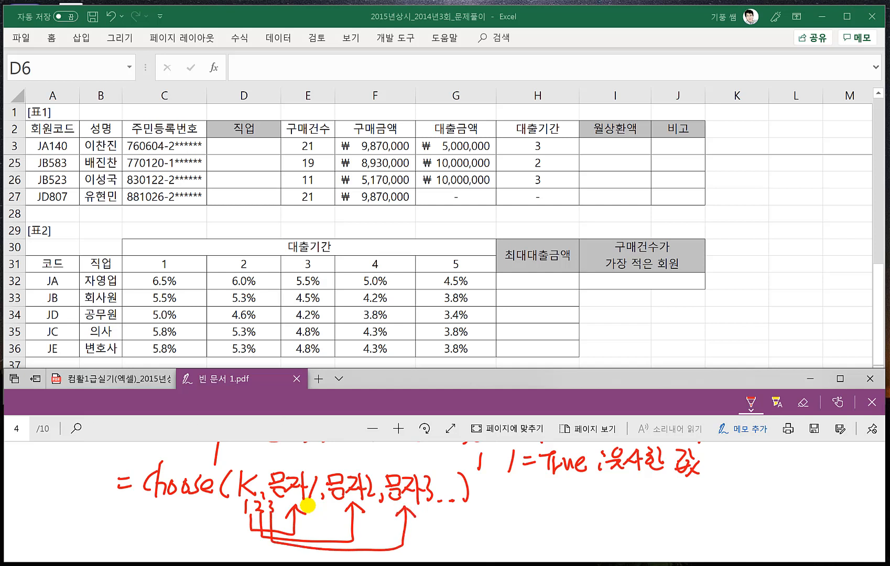
- Handwrite the example ex) choose(2,"금","은","동")=은 beside the CHOOSE syntax
{"action": "left_click_drag", "start_coordinate": [501, 501], "coordinate": [524, 509]}
{"action": "left_click_drag", "start_coordinate": [524, 495], "coordinate": [513, 511]}
{"action": "mouse_move", "coordinate": [526, 487]}
{"action": "left_mouse_down"}
{"action": "mouse_move", "coordinate": [526, 511]}
{"action": "mouse_move", "coordinate": [569, 511]}
{"action": "left_mouse_up"}
{"action": "mouse_move", "coordinate": [570, 500]}
{"action": "left_mouse_down"}
{"action": "mouse_move", "coordinate": [583, 509]}
{"action": "mouse_move", "coordinate": [598, 497]}
{"action": "left_mouse_up"}
{"action": "left_click_drag", "start_coordinate": [609, 494], "coordinate": [619, 510]}
{"action": "mouse_move", "coordinate": [632, 490]}
{"action": "left_mouse_down"}
{"action": "mouse_move", "coordinate": [629, 513]}
{"action": "mouse_move", "coordinate": [688, 493]}
{"action": "left_mouse_up"}
{"action": "left_click_drag", "start_coordinate": [682, 499], "coordinate": [681, 510]}
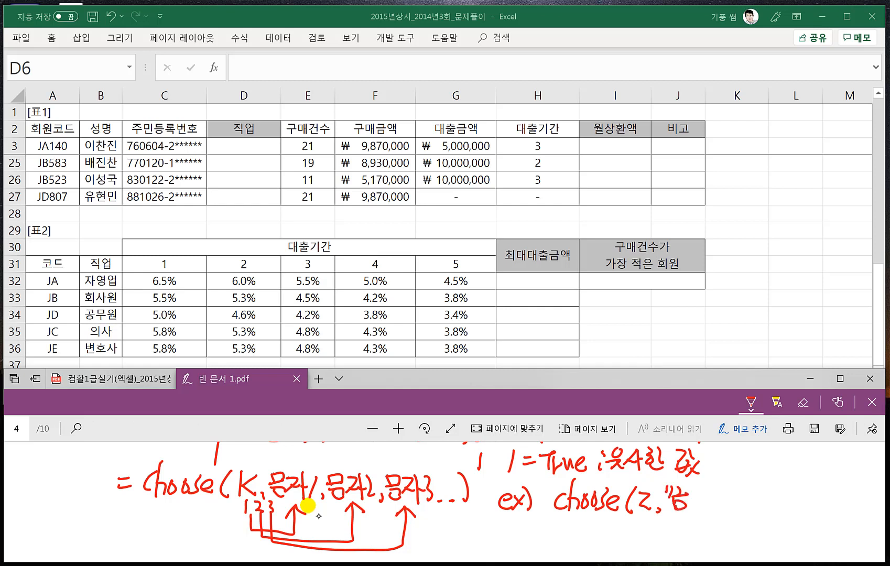
{"action": "left_click_drag", "start_coordinate": [718, 482], "coordinate": [731, 497]}
{"action": "mouse_move", "coordinate": [717, 500]}
{"action": "left_mouse_down"}
{"action": "mouse_move", "coordinate": [731, 511]}
{"action": "mouse_move", "coordinate": [735, 488]}
{"action": "left_mouse_up"}
{"action": "left_click_drag", "start_coordinate": [738, 481], "coordinate": [740, 513]}
{"action": "left_click_drag", "start_coordinate": [752, 483], "coordinate": [756, 491]}
{"action": "left_click_drag", "start_coordinate": [768, 480], "coordinate": [774, 493]}
{"action": "mouse_move", "coordinate": [766, 498]}
{"action": "left_mouse_down"}
{"action": "mouse_move", "coordinate": [768, 510]}
{"action": "mouse_move", "coordinate": [781, 490]}
{"action": "mouse_move", "coordinate": [786, 508]}
{"action": "left_mouse_up"}
{"action": "left_click_drag", "start_coordinate": [797, 493], "coordinate": [807, 491]}
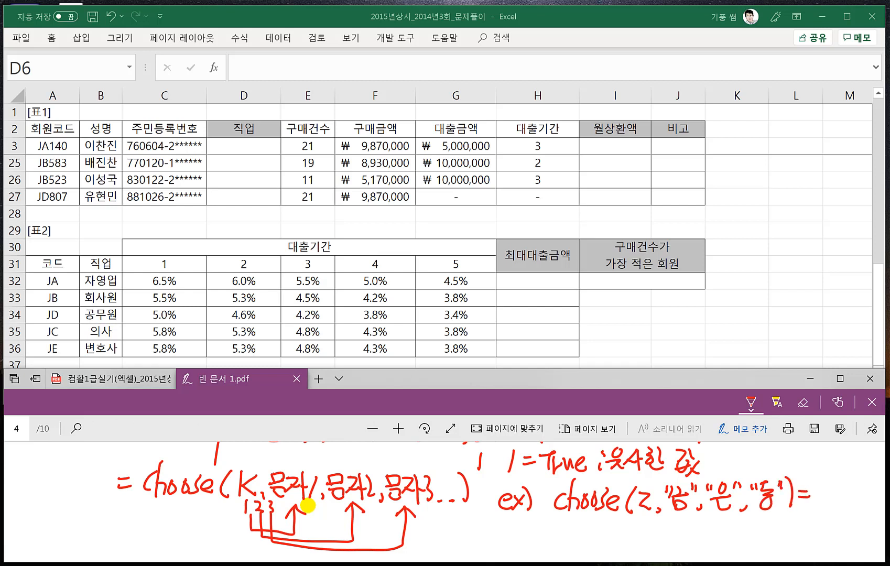
{"action": "left_click_drag", "start_coordinate": [825, 483], "coordinate": [820, 494]}
{"action": "mouse_move", "coordinate": [810, 499]}
{"action": "left_mouse_down"}
{"action": "mouse_move", "coordinate": [832, 497]}
{"action": "mouse_move", "coordinate": [833, 509]}
{"action": "left_mouse_up"}
- Draw an arrow from the CHOOSE example's index argument to "금" and write over the index number
{"action": "mouse_move", "coordinate": [647, 516]}
{"action": "left_mouse_down"}
{"action": "mouse_move", "coordinate": [681, 513]}
{"action": "mouse_move", "coordinate": [690, 522]}
{"action": "left_mouse_up"}
{"action": "mouse_move", "coordinate": [646, 512]}
{"action": "left_mouse_down"}
{"action": "mouse_move", "coordinate": [646, 521]}
{"action": "mouse_move", "coordinate": [642, 505]}
{"action": "mouse_move", "coordinate": [653, 508]}
{"action": "mouse_move", "coordinate": [635, 515]}
{"action": "left_mouse_up"}
{"action": "mouse_move", "coordinate": [637, 485]}
{"action": "left_mouse_down"}
{"action": "mouse_move", "coordinate": [647, 485]}
{"action": "mouse_move", "coordinate": [635, 513]}
{"action": "left_mouse_up"}
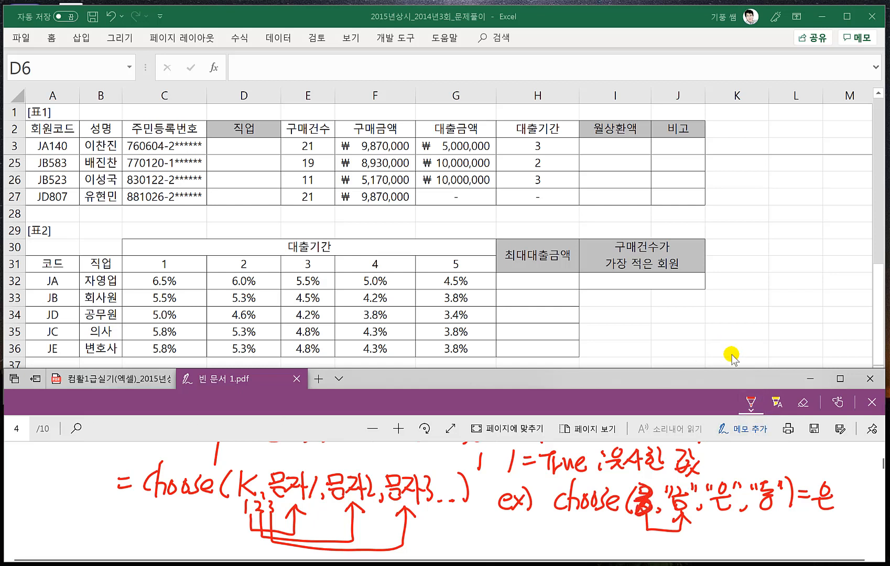
- Handwrite the syntax =mod(숫자,k) below the CHOOSE notes
{"action": "scroll", "coordinate": [477, 490], "scroll_direction": "down", "scroll_amount": 1}
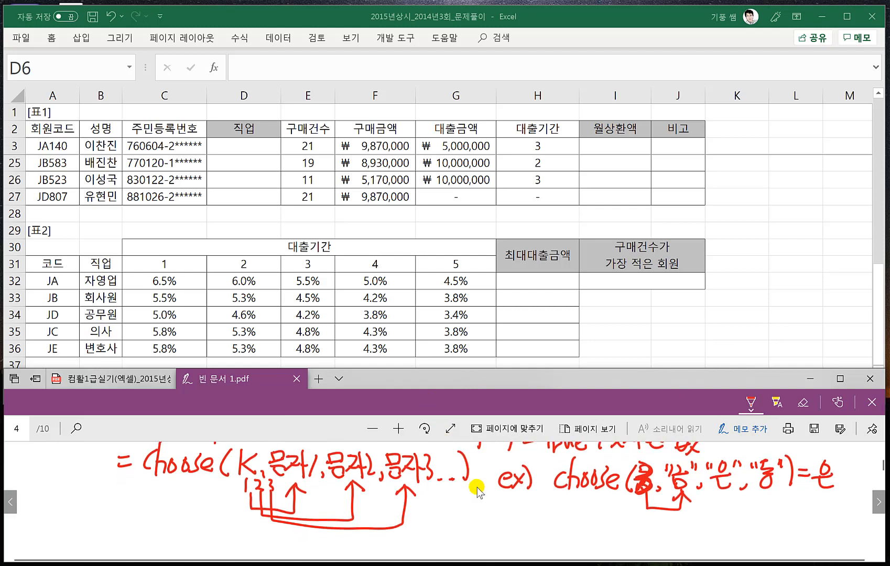
{"action": "scroll", "coordinate": [477, 490], "scroll_direction": "down", "scroll_amount": 1}
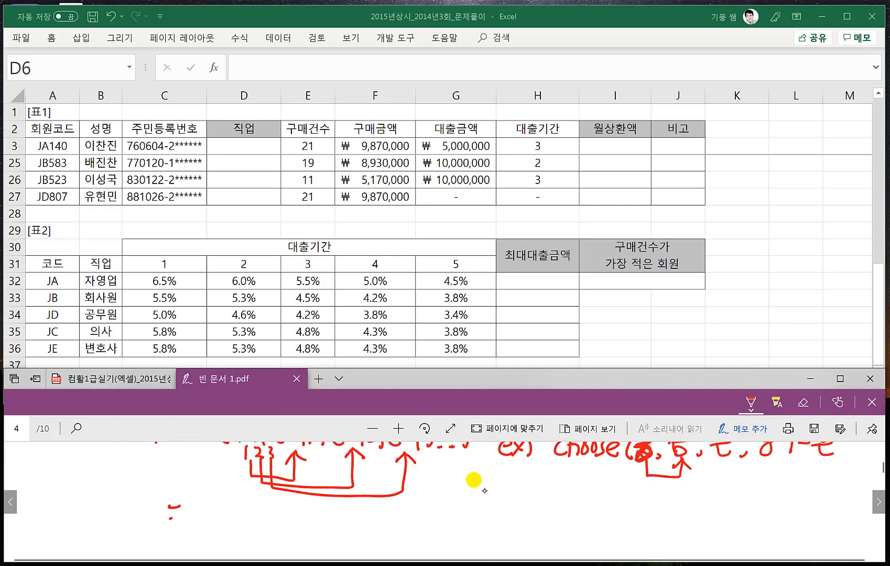
{"action": "mouse_move", "coordinate": [185, 512]}
{"action": "left_mouse_down"}
{"action": "mouse_move", "coordinate": [254, 527]}
{"action": "mouse_move", "coordinate": [293, 516]}
{"action": "mouse_move", "coordinate": [306, 527]}
{"action": "left_mouse_up"}
{"action": "left_click_drag", "start_coordinate": [311, 503], "coordinate": [327, 527]}
{"action": "left_click_drag", "start_coordinate": [324, 500], "coordinate": [328, 530]}
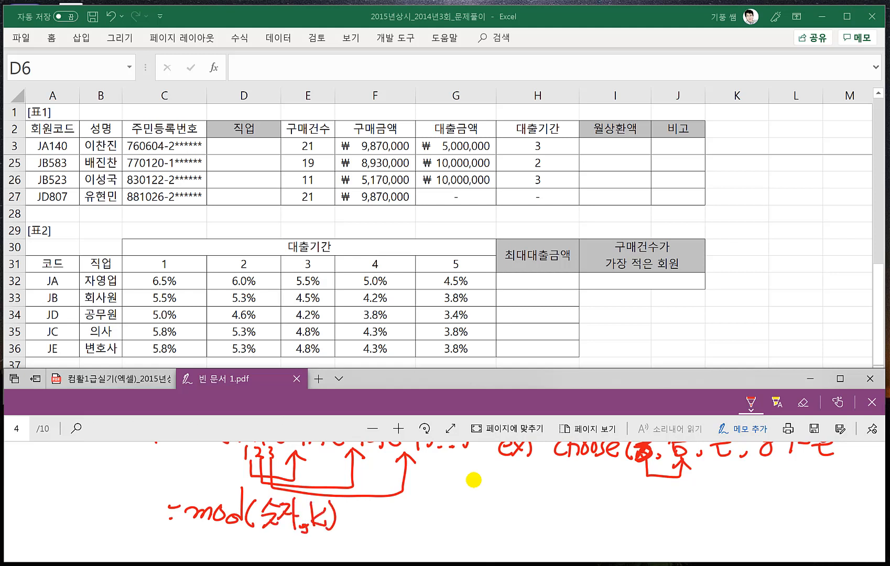
- Handwrite the example =mod(15,4)⇒3 beside the MOD syntax
{"action": "left_click_drag", "start_coordinate": [389, 512], "coordinate": [398, 511]}
{"action": "left_click_drag", "start_coordinate": [390, 522], "coordinate": [441, 523]}
{"action": "left_click_drag", "start_coordinate": [461, 482], "coordinate": [460, 522]}
{"action": "mouse_move", "coordinate": [456, 515]}
{"action": "left_mouse_down"}
{"action": "mouse_move", "coordinate": [449, 524]}
{"action": "mouse_move", "coordinate": [483, 517]}
{"action": "left_mouse_up"}
{"action": "left_click_drag", "start_coordinate": [487, 497], "coordinate": [529, 511]}
{"action": "mouse_move", "coordinate": [526, 498]}
{"action": "left_mouse_down"}
{"action": "mouse_move", "coordinate": [522, 522]}
{"action": "mouse_move", "coordinate": [561, 505]}
{"action": "left_mouse_up"}
{"action": "mouse_move", "coordinate": [550, 512]}
{"action": "left_mouse_down"}
{"action": "mouse_move", "coordinate": [567, 511]}
{"action": "mouse_move", "coordinate": [559, 529]}
{"action": "left_mouse_up"}
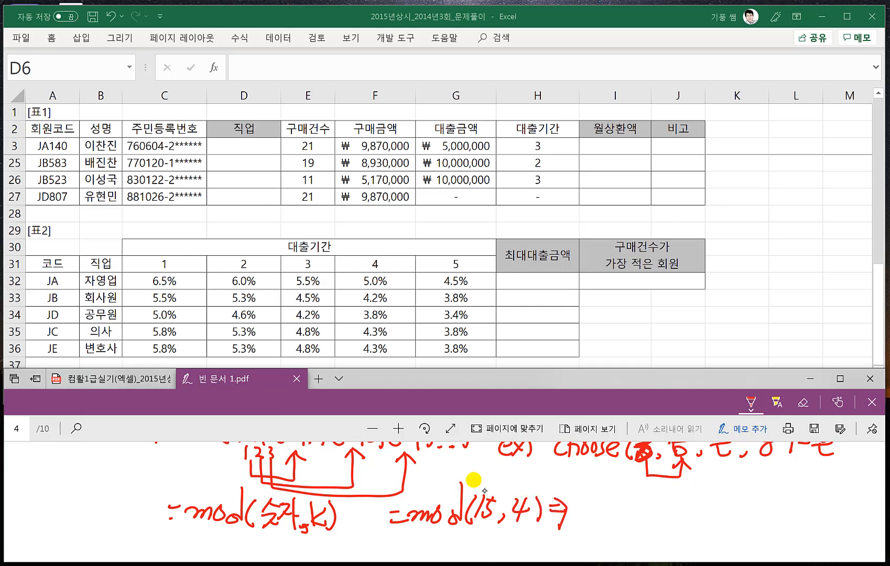
{"action": "mouse_move", "coordinate": [573, 500]}
{"action": "left_mouse_down"}
{"action": "mouse_move", "coordinate": [582, 516]}
{"action": "mouse_move", "coordinate": [571, 523]}
{"action": "left_mouse_up"}
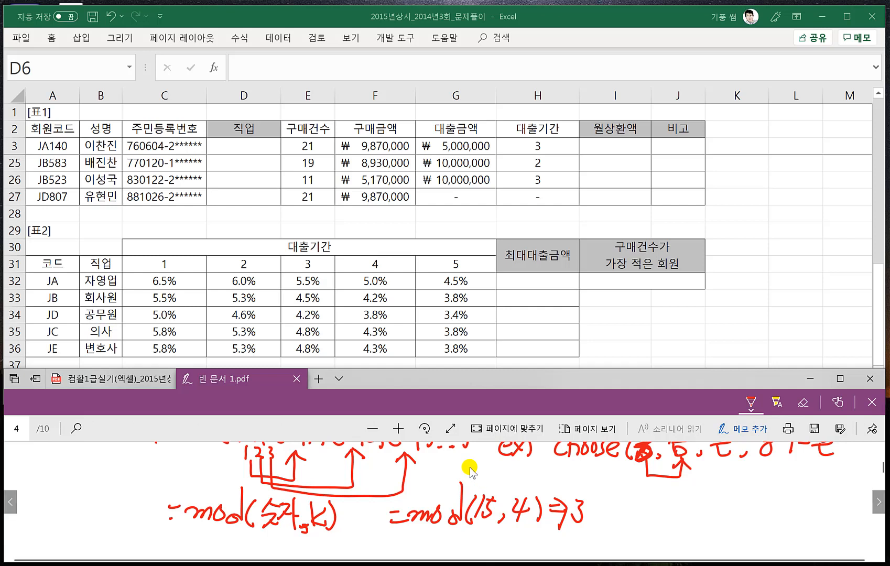
- Handwrite the syntax =right(문자,k) below the MOD syntax
{"action": "scroll", "coordinate": [485, 496], "scroll_direction": "down", "scroll_amount": 1}
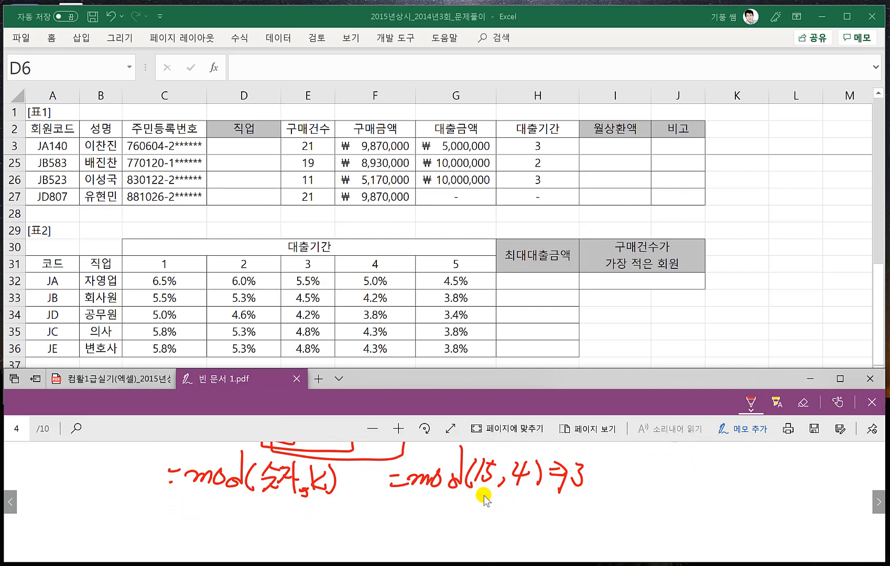
{"action": "left_click_drag", "start_coordinate": [179, 507], "coordinate": [190, 504]}
{"action": "left_click_drag", "start_coordinate": [178, 516], "coordinate": [212, 510]}
{"action": "mouse_move", "coordinate": [217, 508]}
{"action": "left_mouse_down"}
{"action": "mouse_move", "coordinate": [217, 522]}
{"action": "mouse_move", "coordinate": [224, 507]}
{"action": "left_mouse_up"}
{"action": "mouse_move", "coordinate": [234, 506]}
{"action": "left_mouse_down"}
{"action": "mouse_move", "coordinate": [234, 529]}
{"action": "mouse_move", "coordinate": [238, 517]}
{"action": "left_mouse_up"}
{"action": "mouse_move", "coordinate": [242, 495]}
{"action": "left_mouse_down"}
{"action": "mouse_move", "coordinate": [240, 525]}
{"action": "mouse_move", "coordinate": [263, 513]}
{"action": "left_mouse_up"}
{"action": "left_click_drag", "start_coordinate": [257, 505], "coordinate": [268, 519]}
{"action": "mouse_move", "coordinate": [279, 503]}
{"action": "left_mouse_down"}
{"action": "mouse_move", "coordinate": [276, 526]}
{"action": "mouse_move", "coordinate": [300, 513]}
{"action": "mouse_move", "coordinate": [300, 529]}
{"action": "mouse_move", "coordinate": [320, 528]}
{"action": "left_mouse_up"}
{"action": "mouse_move", "coordinate": [330, 521]}
{"action": "left_mouse_down"}
{"action": "mouse_move", "coordinate": [328, 530]}
{"action": "mouse_move", "coordinate": [335, 524]}
{"action": "left_mouse_up"}
{"action": "mouse_move", "coordinate": [346, 509]}
{"action": "left_mouse_down"}
{"action": "mouse_move", "coordinate": [338, 518]}
{"action": "mouse_move", "coordinate": [350, 524]}
{"action": "left_mouse_up"}
- Handwrite an example RIGHT formula beside its syntax, using a sample text string and a character count of 3
{"action": "mouse_move", "coordinate": [353, 500]}
{"action": "left_mouse_down"}
{"action": "mouse_move", "coordinate": [355, 529]}
{"action": "mouse_move", "coordinate": [404, 517]}
{"action": "mouse_move", "coordinate": [419, 523]}
{"action": "left_mouse_up"}
{"action": "left_click_drag", "start_coordinate": [419, 509], "coordinate": [409, 523]}
{"action": "mouse_move", "coordinate": [420, 502]}
{"action": "left_mouse_down"}
{"action": "mouse_move", "coordinate": [425, 525]}
{"action": "mouse_move", "coordinate": [452, 509]}
{"action": "left_mouse_up"}
{"action": "left_click_drag", "start_coordinate": [442, 519], "coordinate": [478, 507]}
{"action": "mouse_move", "coordinate": [480, 509]}
{"action": "left_mouse_down"}
{"action": "mouse_move", "coordinate": [481, 519]}
{"action": "mouse_move", "coordinate": [487, 501]}
{"action": "left_mouse_up"}
{"action": "mouse_move", "coordinate": [497, 508]}
{"action": "left_mouse_down"}
{"action": "mouse_move", "coordinate": [490, 527]}
{"action": "mouse_move", "coordinate": [513, 521]}
{"action": "left_mouse_up"}
{"action": "mouse_move", "coordinate": [518, 498]}
{"action": "left_mouse_down"}
{"action": "mouse_move", "coordinate": [522, 523]}
{"action": "mouse_move", "coordinate": [525, 508]}
{"action": "left_mouse_up"}
{"action": "mouse_move", "coordinate": [537, 502]}
{"action": "left_mouse_down"}
{"action": "mouse_move", "coordinate": [533, 526]}
{"action": "mouse_move", "coordinate": [539, 506]}
{"action": "left_mouse_up"}
{"action": "mouse_move", "coordinate": [545, 496]}
{"action": "left_mouse_down"}
{"action": "mouse_move", "coordinate": [543, 504]}
{"action": "mouse_move", "coordinate": [564, 508]}
{"action": "mouse_move", "coordinate": [549, 524]}
{"action": "left_mouse_up"}
{"action": "left_click_drag", "start_coordinate": [548, 519], "coordinate": [573, 502]}
{"action": "mouse_move", "coordinate": [574, 502]}
{"action": "left_mouse_down"}
{"action": "mouse_move", "coordinate": [591, 522]}
{"action": "mouse_move", "coordinate": [595, 498]}
{"action": "mouse_move", "coordinate": [609, 523]}
{"action": "mouse_move", "coordinate": [620, 499]}
{"action": "mouse_move", "coordinate": [624, 519]}
{"action": "mouse_move", "coordinate": [635, 508]}
{"action": "mouse_move", "coordinate": [639, 522]}
{"action": "mouse_move", "coordinate": [655, 510]}
{"action": "left_mouse_up"}
{"action": "left_click_drag", "start_coordinate": [648, 499], "coordinate": [661, 511]}
{"action": "left_click_drag", "start_coordinate": [663, 500], "coordinate": [664, 517]}
{"action": "left_click_drag", "start_coordinate": [649, 511], "coordinate": [663, 524]}
{"action": "mouse_move", "coordinate": [665, 492]}
{"action": "left_mouse_down"}
{"action": "mouse_move", "coordinate": [683, 519]}
{"action": "mouse_move", "coordinate": [697, 514]}
{"action": "left_mouse_up"}
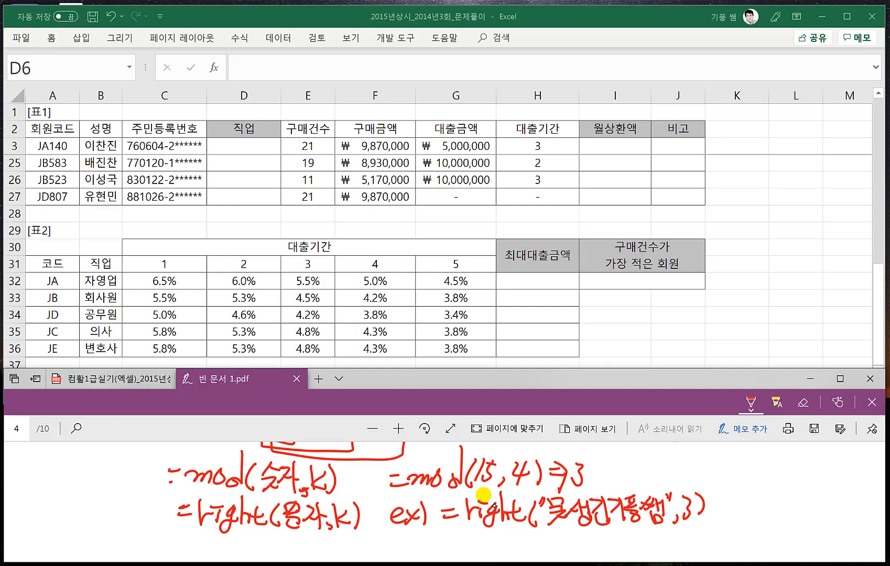
- Number the last three characters of the RIGHT example's text from 1 to 3 and write the extracted text after an arrow
{"action": "mouse_move", "coordinate": [654, 526]}
{"action": "left_mouse_down"}
{"action": "mouse_move", "coordinate": [651, 538]}
{"action": "mouse_move", "coordinate": [616, 540]}
{"action": "left_mouse_up"}
{"action": "left_click_drag", "start_coordinate": [708, 500], "coordinate": [725, 499]}
{"action": "left_click_drag", "start_coordinate": [708, 510], "coordinate": [750, 510]}
{"action": "mouse_move", "coordinate": [753, 490]}
{"action": "left_mouse_down"}
{"action": "mouse_move", "coordinate": [762, 490]}
{"action": "mouse_move", "coordinate": [761, 516]}
{"action": "left_mouse_up"}
{"action": "mouse_move", "coordinate": [765, 503]}
{"action": "left_mouse_down"}
{"action": "mouse_move", "coordinate": [775, 494]}
{"action": "mouse_move", "coordinate": [775, 519]}
{"action": "mouse_move", "coordinate": [786, 521]}
{"action": "left_mouse_up"}
{"action": "left_click_drag", "start_coordinate": [789, 491], "coordinate": [789, 508]}
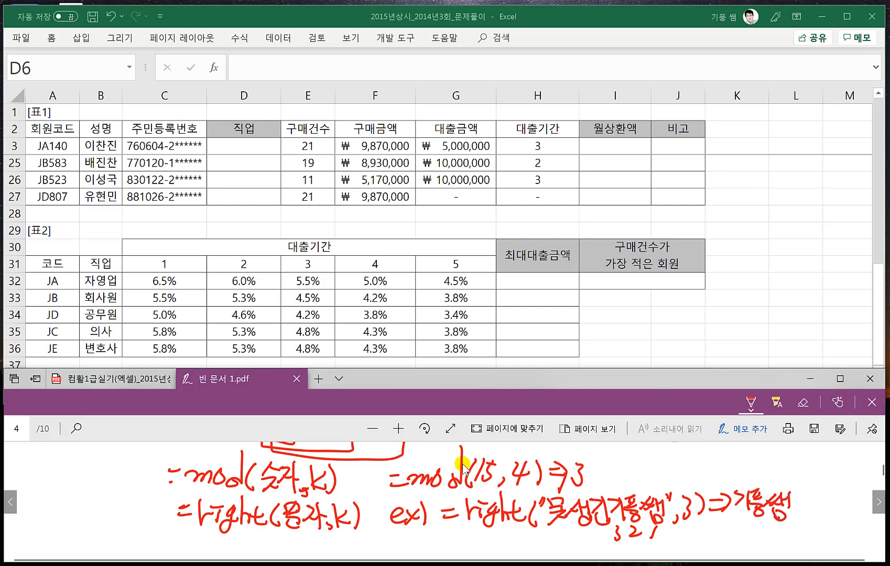
{"action": "scroll", "coordinate": [508, 482], "scroll_direction": "down", "scroll_amount": 1}
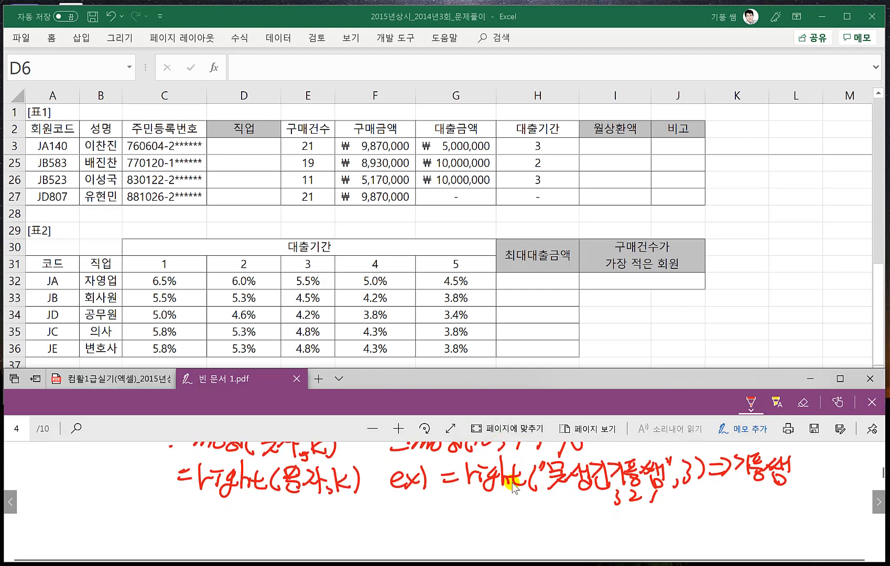
- Handwrite the syntax =left(문자,k) below the RIGHT syntax
{"action": "left_click_drag", "start_coordinate": [185, 520], "coordinate": [203, 521]}
{"action": "mouse_move", "coordinate": [210, 501]}
{"action": "left_mouse_down"}
{"action": "mouse_move", "coordinate": [198, 526]}
{"action": "mouse_move", "coordinate": [223, 525]}
{"action": "left_mouse_up"}
{"action": "left_click_drag", "start_coordinate": [241, 505], "coordinate": [228, 535]}
{"action": "mouse_move", "coordinate": [220, 523]}
{"action": "left_mouse_down"}
{"action": "mouse_move", "coordinate": [240, 519]}
{"action": "mouse_move", "coordinate": [252, 528]}
{"action": "left_mouse_up"}
{"action": "mouse_move", "coordinate": [234, 521]}
{"action": "left_mouse_down"}
{"action": "mouse_move", "coordinate": [258, 516]}
{"action": "mouse_move", "coordinate": [267, 527]}
{"action": "left_mouse_up"}
{"action": "mouse_move", "coordinate": [281, 505]}
{"action": "left_mouse_down"}
{"action": "mouse_move", "coordinate": [278, 517]}
{"action": "mouse_move", "coordinate": [293, 520]}
{"action": "left_mouse_up"}
{"action": "left_click_drag", "start_coordinate": [279, 523], "coordinate": [309, 529]}
{"action": "left_click_drag", "start_coordinate": [309, 517], "coordinate": [315, 515]}
{"action": "mouse_move", "coordinate": [318, 521]}
{"action": "left_mouse_down"}
{"action": "mouse_move", "coordinate": [314, 532]}
{"action": "mouse_move", "coordinate": [323, 524]}
{"action": "left_mouse_up"}
{"action": "mouse_move", "coordinate": [333, 508]}
{"action": "left_mouse_down"}
{"action": "mouse_move", "coordinate": [326, 519]}
{"action": "mouse_move", "coordinate": [338, 524]}
{"action": "left_mouse_up"}
{"action": "left_click_drag", "start_coordinate": [336, 505], "coordinate": [340, 531]}
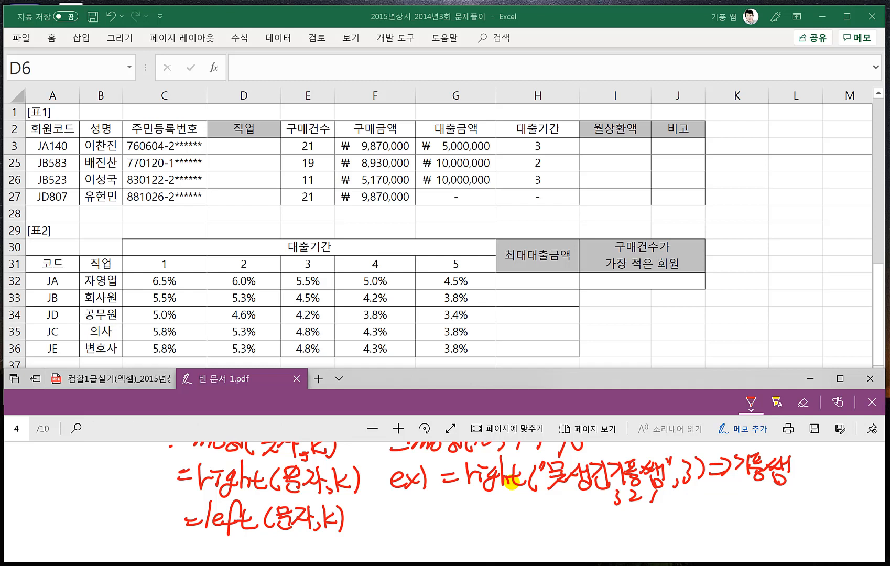
- Handwrite an example LEFT formula beside its syntax, reusing the RIGHT example's sample text and a character count of 3
{"action": "left_click_drag", "start_coordinate": [393, 514], "coordinate": [423, 524]}
{"action": "left_click_drag", "start_coordinate": [422, 508], "coordinate": [410, 523]}
{"action": "left_click_drag", "start_coordinate": [427, 499], "coordinate": [429, 525]}
{"action": "left_click_drag", "start_coordinate": [450, 513], "coordinate": [468, 519]}
{"action": "mouse_move", "coordinate": [478, 499]}
{"action": "left_mouse_down"}
{"action": "mouse_move", "coordinate": [479, 526]}
{"action": "mouse_move", "coordinate": [497, 525]}
{"action": "mouse_move", "coordinate": [502, 536]}
{"action": "left_mouse_up"}
{"action": "mouse_move", "coordinate": [495, 522]}
{"action": "left_mouse_down"}
{"action": "mouse_move", "coordinate": [512, 516]}
{"action": "mouse_move", "coordinate": [524, 529]}
{"action": "left_mouse_up"}
{"action": "left_click_drag", "start_coordinate": [509, 519], "coordinate": [526, 516]}
{"action": "left_click_drag", "start_coordinate": [548, 506], "coordinate": [539, 531]}
{"action": "mouse_move", "coordinate": [554, 505]}
{"action": "left_mouse_down"}
{"action": "mouse_move", "coordinate": [554, 513]}
{"action": "mouse_move", "coordinate": [573, 518]}
{"action": "left_mouse_up"}
{"action": "left_click_drag", "start_coordinate": [563, 522], "coordinate": [555, 533]}
{"action": "mouse_move", "coordinate": [563, 524]}
{"action": "left_mouse_down"}
{"action": "mouse_move", "coordinate": [572, 533]}
{"action": "mouse_move", "coordinate": [590, 523]}
{"action": "left_mouse_up"}
{"action": "mouse_move", "coordinate": [577, 518]}
{"action": "left_mouse_down"}
{"action": "mouse_move", "coordinate": [588, 517]}
{"action": "mouse_move", "coordinate": [586, 524]}
{"action": "left_mouse_up"}
{"action": "left_click_drag", "start_coordinate": [595, 510], "coordinate": [593, 524]}
{"action": "mouse_move", "coordinate": [592, 526]}
{"action": "left_mouse_down"}
{"action": "mouse_move", "coordinate": [590, 534]}
{"action": "mouse_move", "coordinate": [593, 526]}
{"action": "left_mouse_up"}
{"action": "left_click_drag", "start_coordinate": [598, 515], "coordinate": [611, 529]}
{"action": "mouse_move", "coordinate": [602, 522]}
{"action": "left_mouse_down"}
{"action": "mouse_move", "coordinate": [614, 533]}
{"action": "mouse_move", "coordinate": [625, 524]}
{"action": "left_mouse_up"}
{"action": "mouse_move", "coordinate": [631, 509]}
{"action": "left_mouse_down"}
{"action": "mouse_move", "coordinate": [633, 525]}
{"action": "mouse_move", "coordinate": [646, 512]}
{"action": "mouse_move", "coordinate": [645, 522]}
{"action": "left_mouse_up"}
{"action": "left_click_drag", "start_coordinate": [633, 523], "coordinate": [647, 525]}
{"action": "left_click_drag", "start_coordinate": [640, 524], "coordinate": [647, 536]}
{"action": "mouse_move", "coordinate": [662, 512]}
{"action": "left_mouse_down"}
{"action": "mouse_move", "coordinate": [650, 537]}
{"action": "mouse_move", "coordinate": [668, 526]}
{"action": "left_mouse_up"}
{"action": "left_click_drag", "start_coordinate": [665, 513], "coordinate": [674, 538]}
{"action": "left_click_drag", "start_coordinate": [677, 510], "coordinate": [684, 539]}
{"action": "mouse_move", "coordinate": [696, 516]}
{"action": "left_mouse_down"}
{"action": "mouse_move", "coordinate": [703, 512]}
{"action": "mouse_move", "coordinate": [699, 534]}
{"action": "mouse_move", "coordinate": [711, 533]}
{"action": "left_mouse_up"}
- Number the first three characters of the LEFT example's text from 1 to 3 and write the extracted text 못생긴 after an arrow
{"action": "left_click_drag", "start_coordinate": [720, 520], "coordinate": [733, 519]}
{"action": "left_click_drag", "start_coordinate": [721, 524], "coordinate": [741, 514]}
{"action": "left_click_drag", "start_coordinate": [741, 515], "coordinate": [732, 534]}
{"action": "left_click_drag", "start_coordinate": [581, 538], "coordinate": [607, 553]}
{"action": "mouse_move", "coordinate": [745, 504]}
{"action": "left_mouse_down"}
{"action": "mouse_move", "coordinate": [762, 534]}
{"action": "mouse_move", "coordinate": [779, 511]}
{"action": "mouse_move", "coordinate": [777, 528]}
{"action": "left_mouse_up"}
{"action": "left_click_drag", "start_coordinate": [770, 529], "coordinate": [792, 529]}
{"action": "left_click_drag", "start_coordinate": [786, 527], "coordinate": [803, 536]}
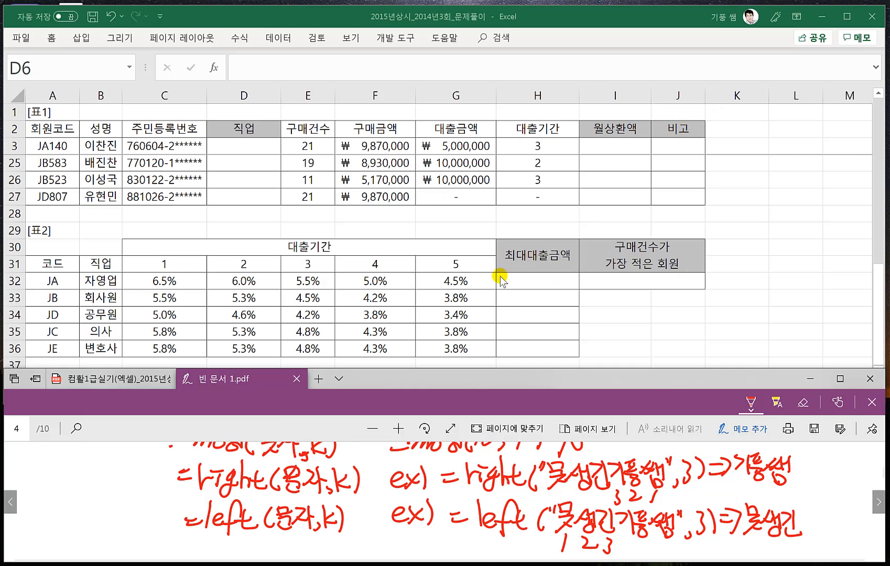
- Bring up the exercise PDF with the 지역 instructions and select cell D3 in the worksheet
{"action": "left_click", "coordinate": [126, 383]}
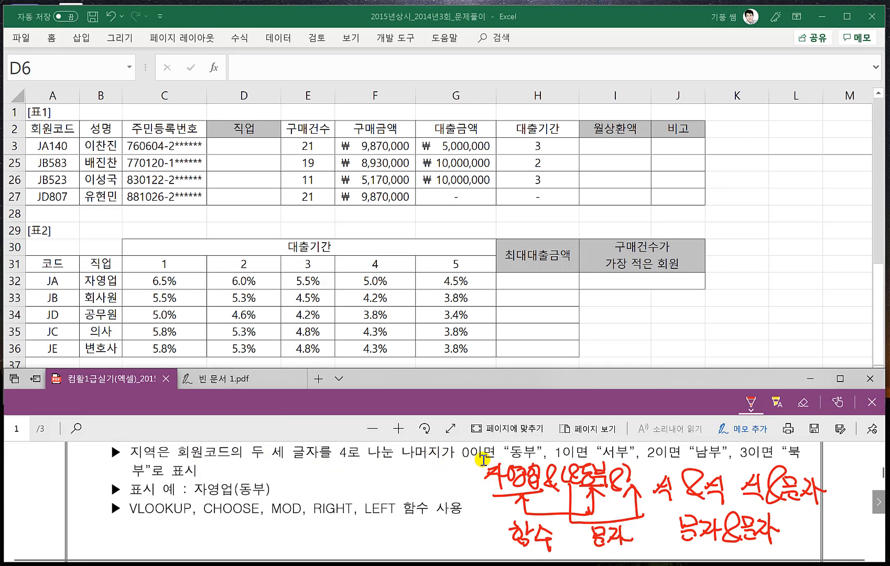
{"action": "left_click", "coordinate": [238, 151]}
{"action": "left_click", "coordinate": [239, 145]}
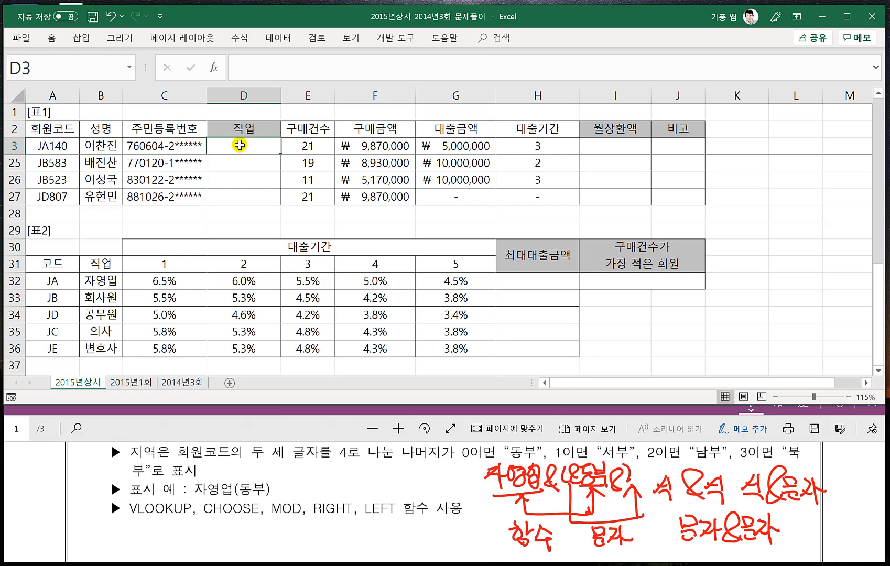
{"action": "type", "text": "=mod"}
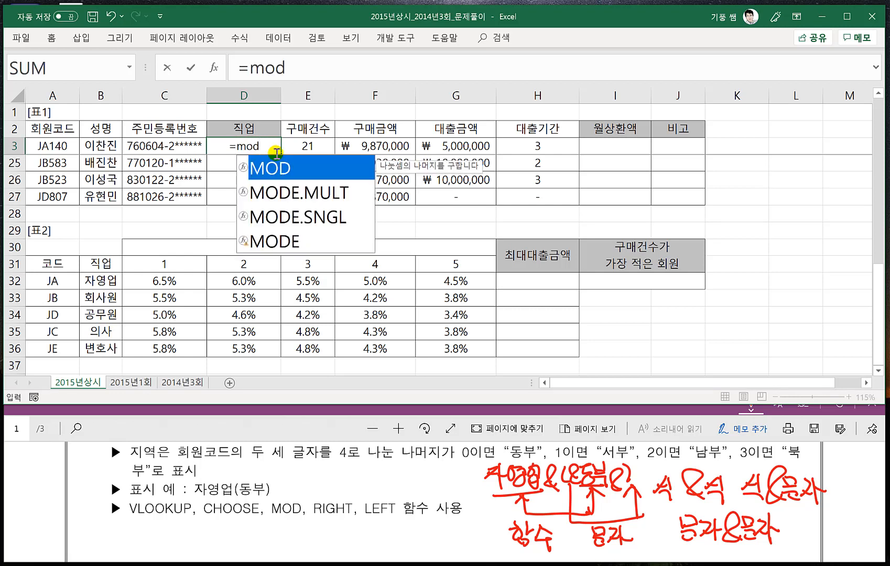
{"action": "key", "text": "BackSpace"}
{"action": "key", "text": "BackSpace"}
{"action": "key", "text": "BackSpace"}
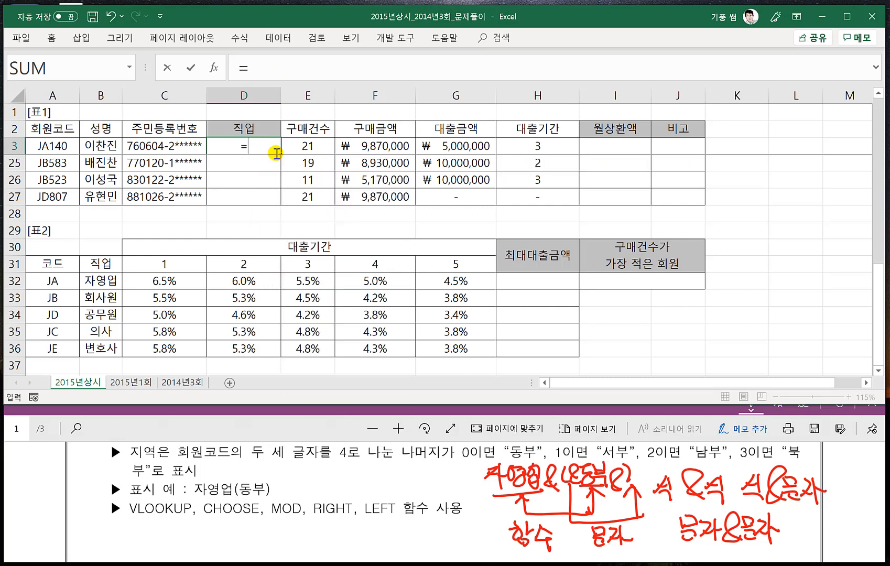
{"action": "type", "text": "MOD("}
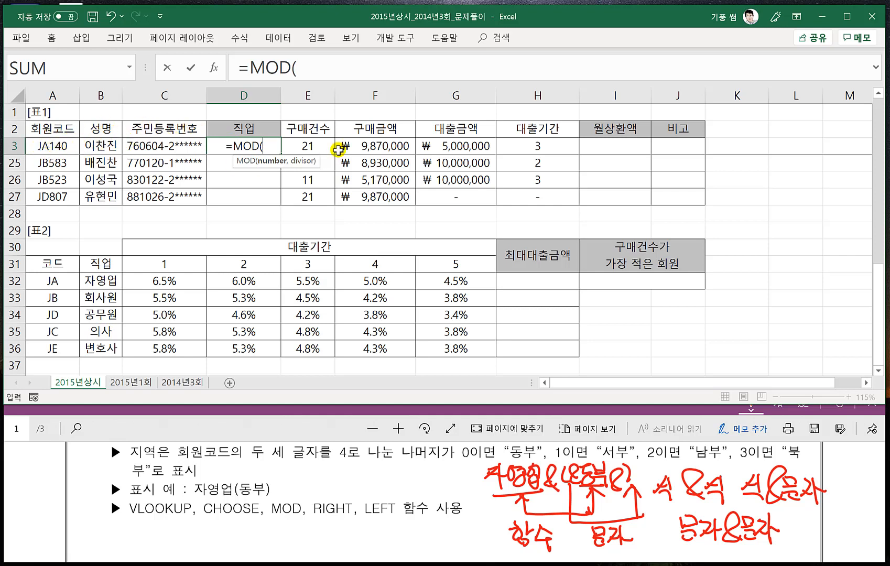
{"action": "key", "text": "BackSpace"}
{"action": "key", "text": "BackSpace"}
{"action": "key", "text": "BackSpace"}
{"action": "key", "text": "BackSpace"}
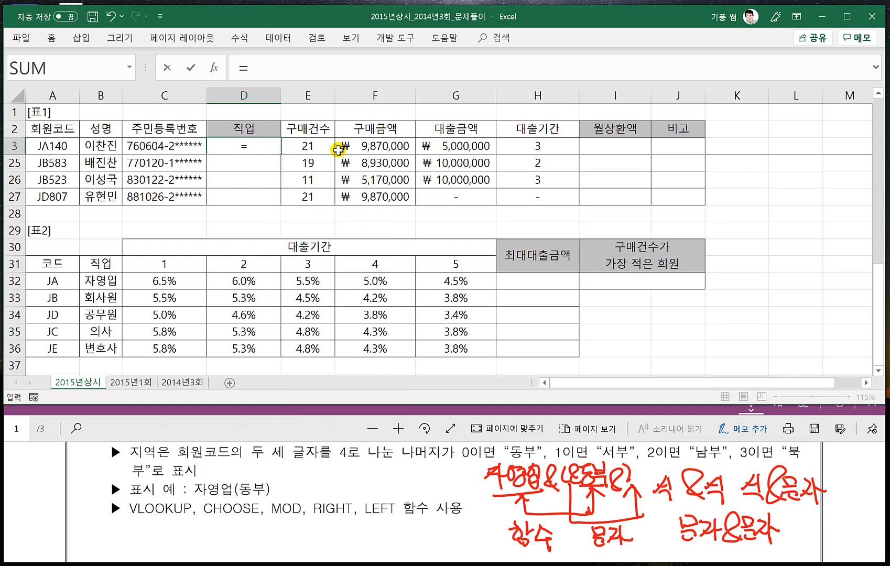
- Enter the formula =RIGHT(A3,3) in D3 to extract the last three characters of the 회원코드
{"action": "type", "text": "RIGHT("}
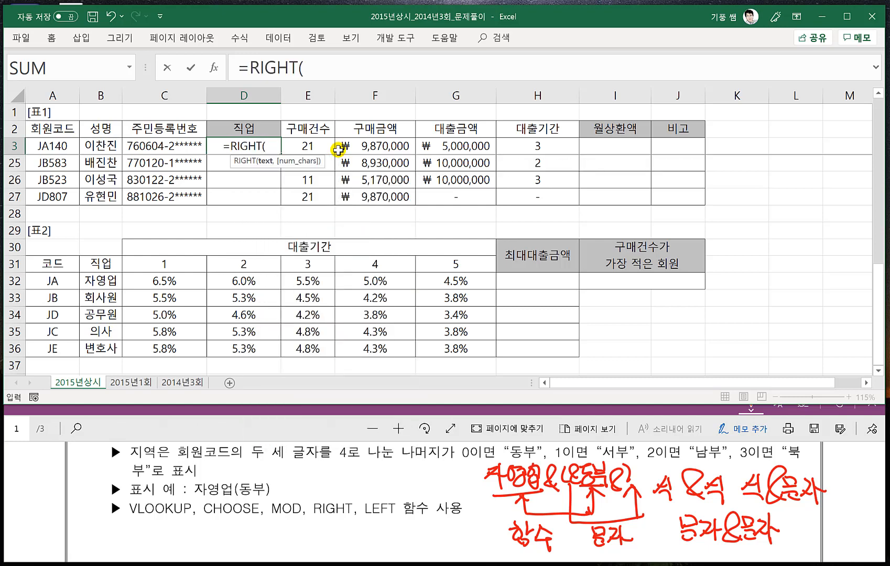
{"action": "left_click", "coordinate": [55, 146]}
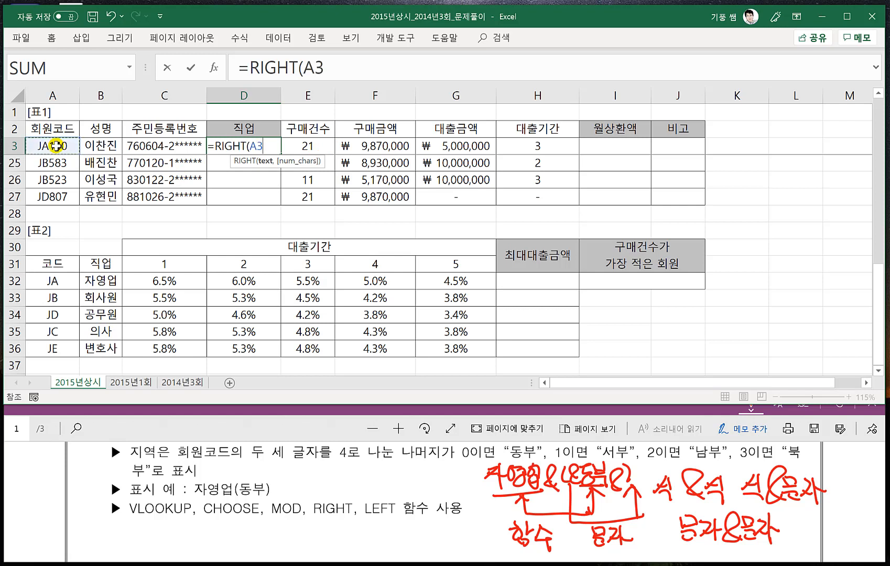
{"action": "type", "text": ",3"}
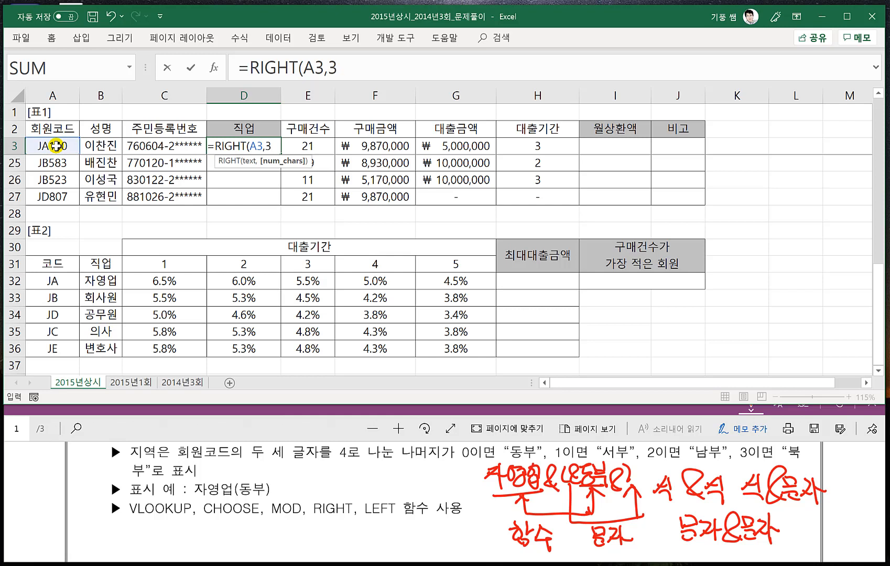
{"action": "type", "text": ")"}
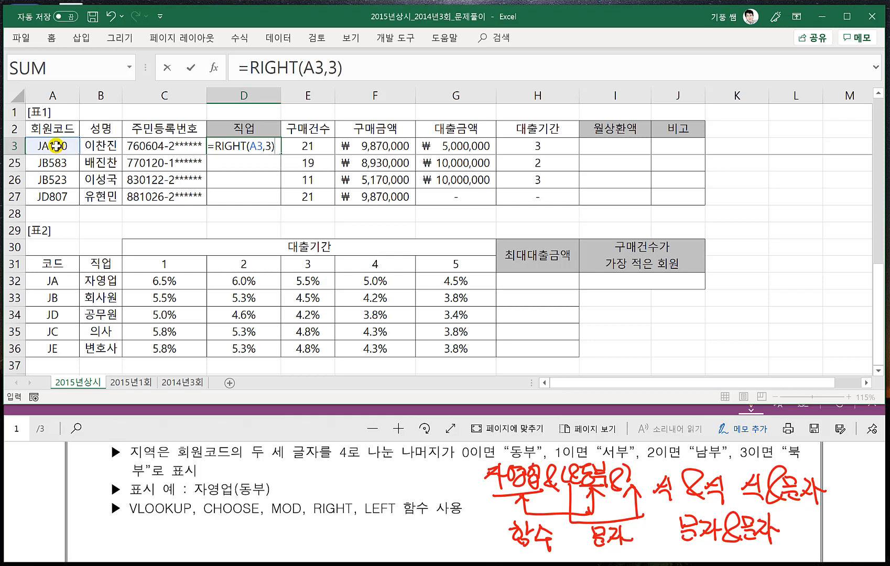
{"action": "key", "text": "Return"}
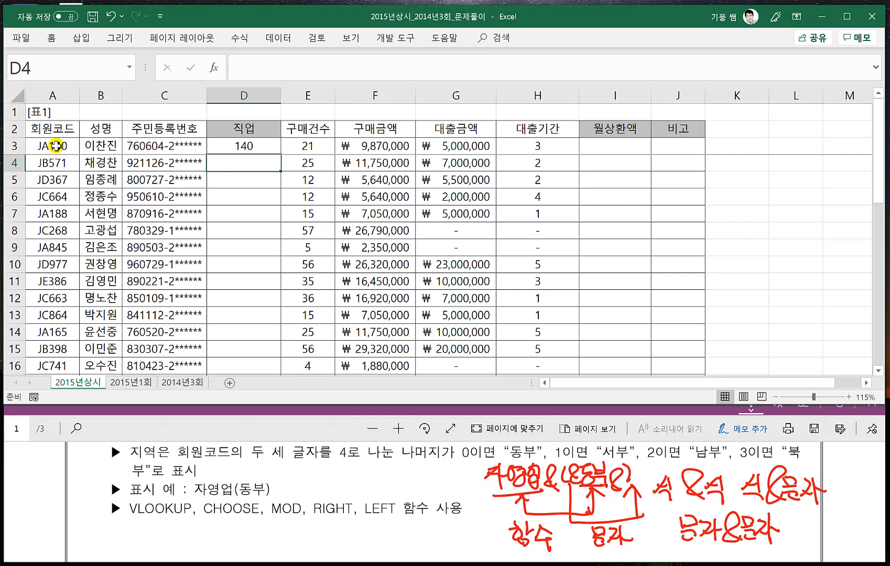
- Nest D3's RIGHT formula in MOD with divisor 4, giving =MOD(RIGHT(A3,3),4)
{"action": "left_click", "coordinate": [243, 145]}
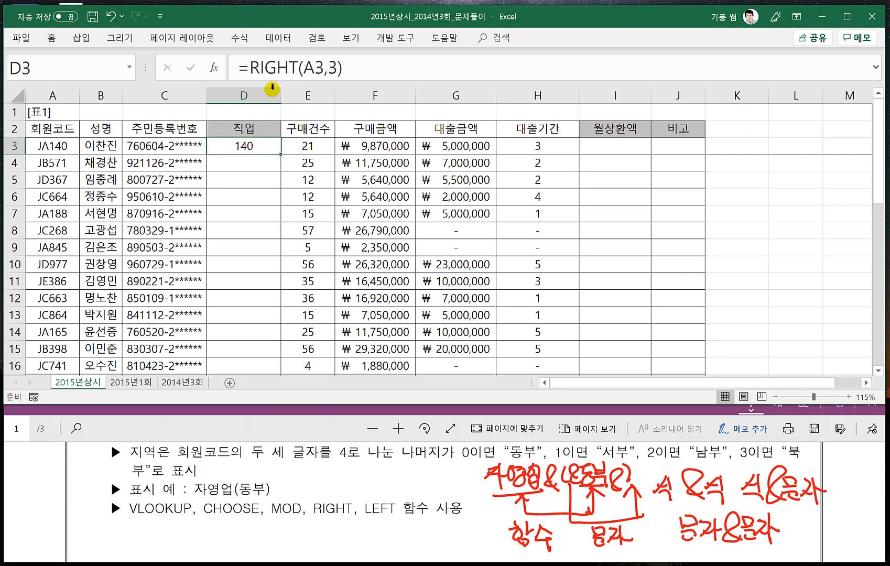
{"action": "double_click", "coordinate": [220, 148]}
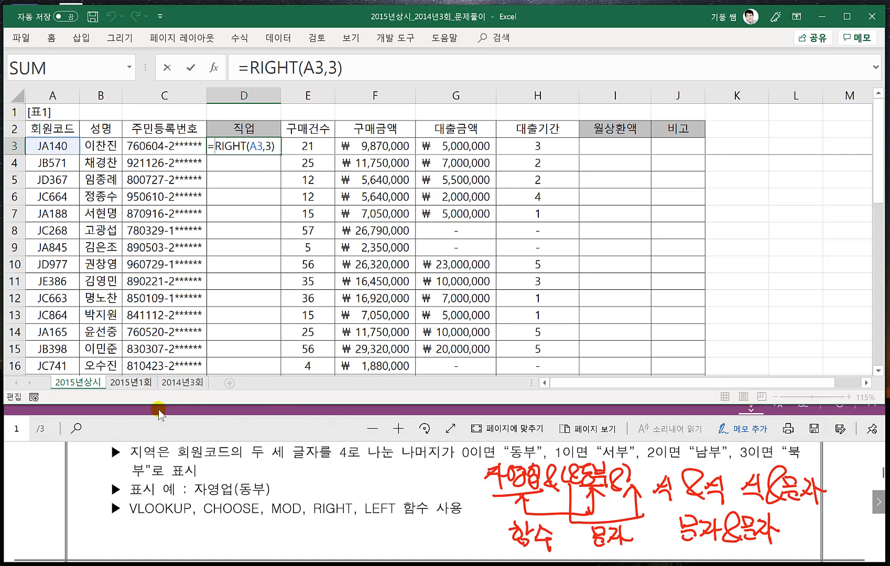
{"action": "left_click", "coordinate": [228, 378]}
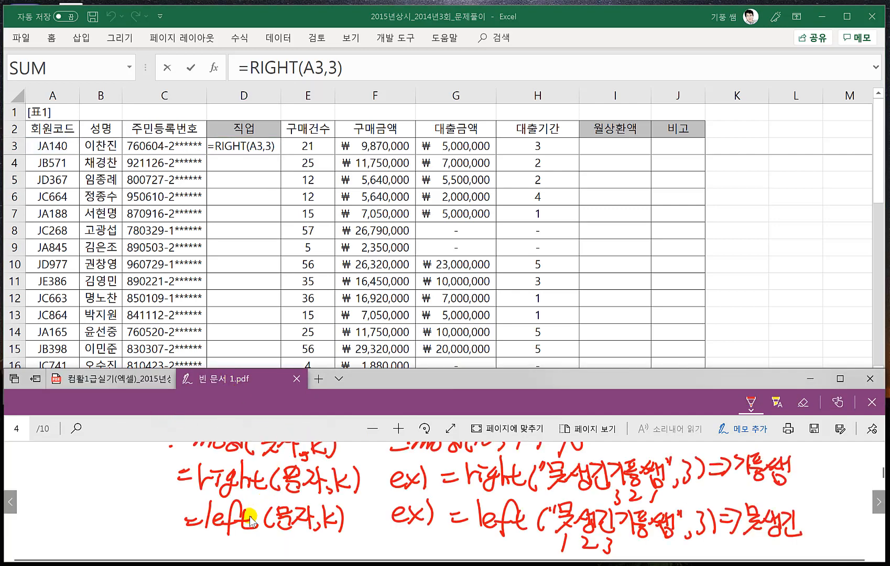
{"action": "scroll", "coordinate": [251, 519], "scroll_direction": "up", "scroll_amount": 2}
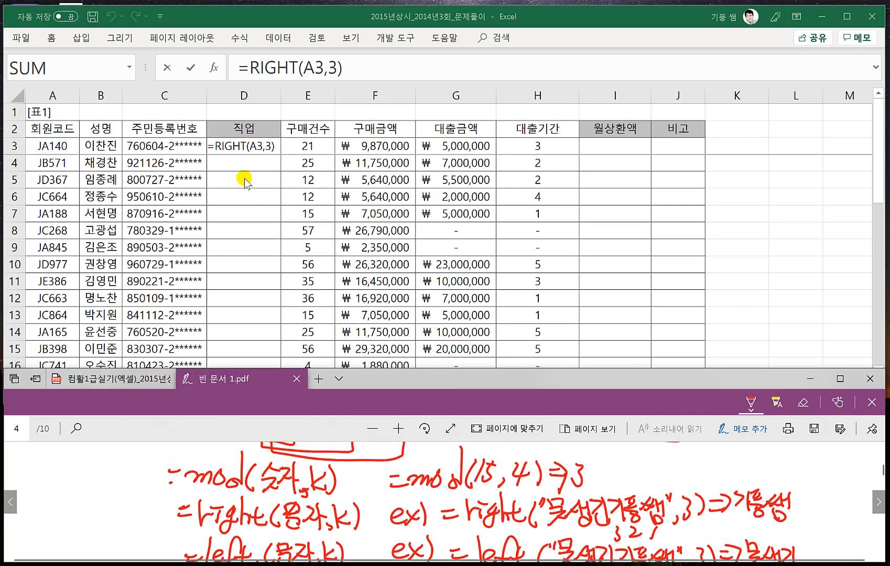
{"action": "left_click", "coordinate": [213, 146]}
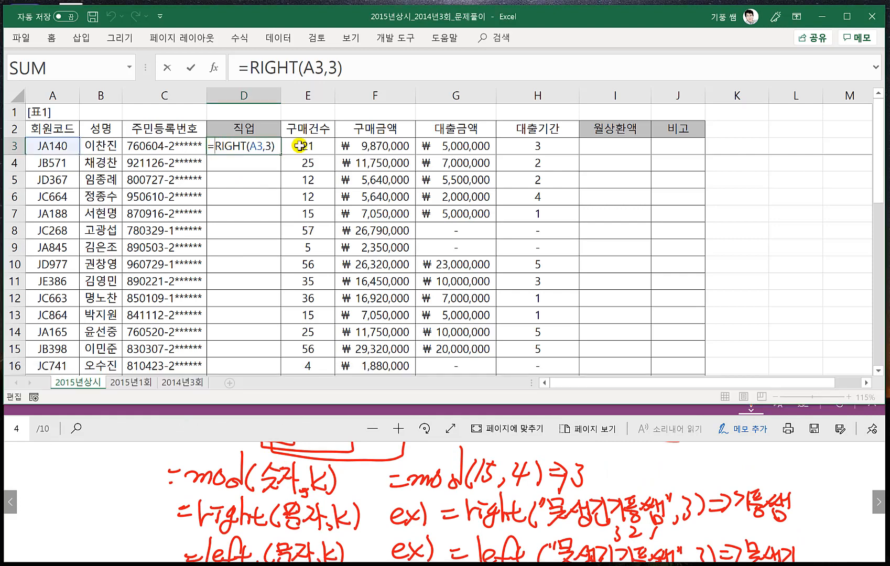
{"action": "type", "text": "MOD("}
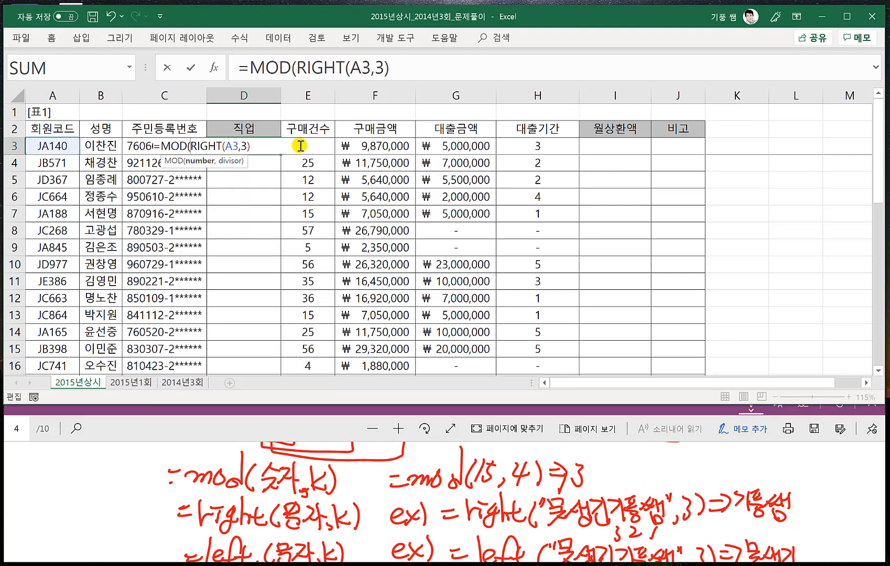
{"action": "type", "text": ","}
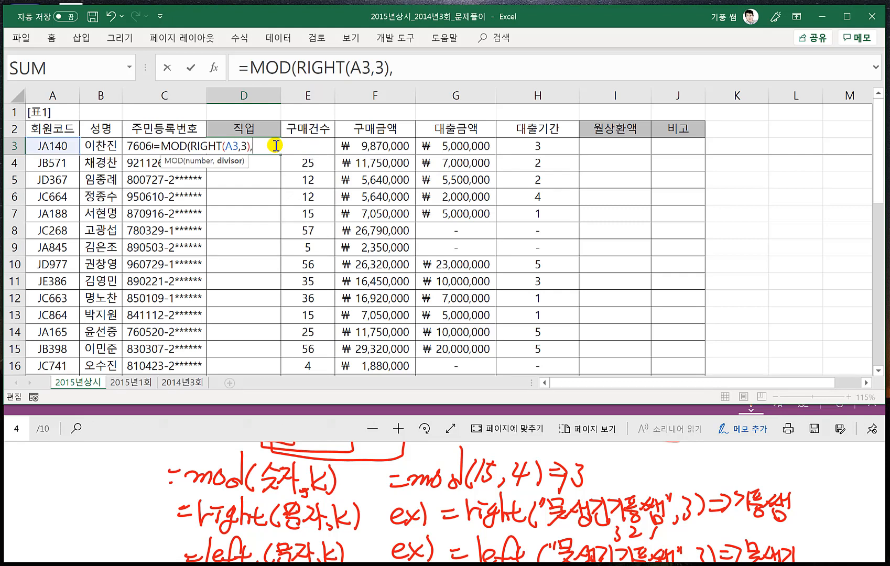
{"action": "type", "text": "4)"}
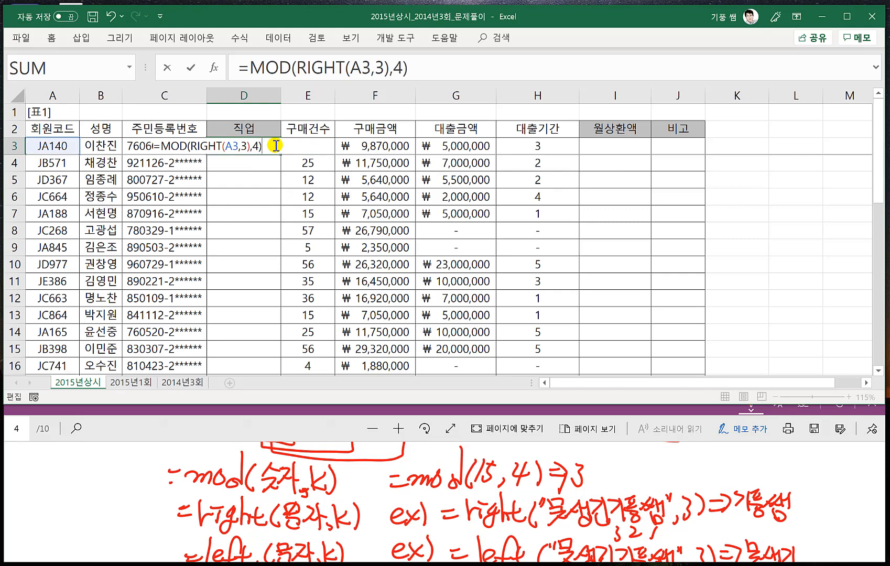
{"action": "key", "text": "Return"}
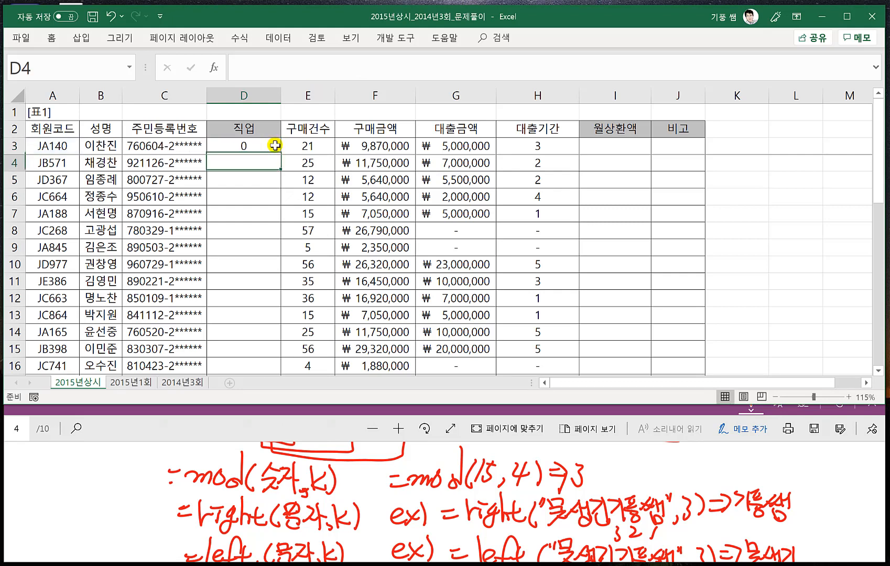
- Check the CHOOSE notes and the 지역 instructions, and add +1 to the end of D3's MOD formula
{"action": "left_click", "coordinate": [275, 146]}
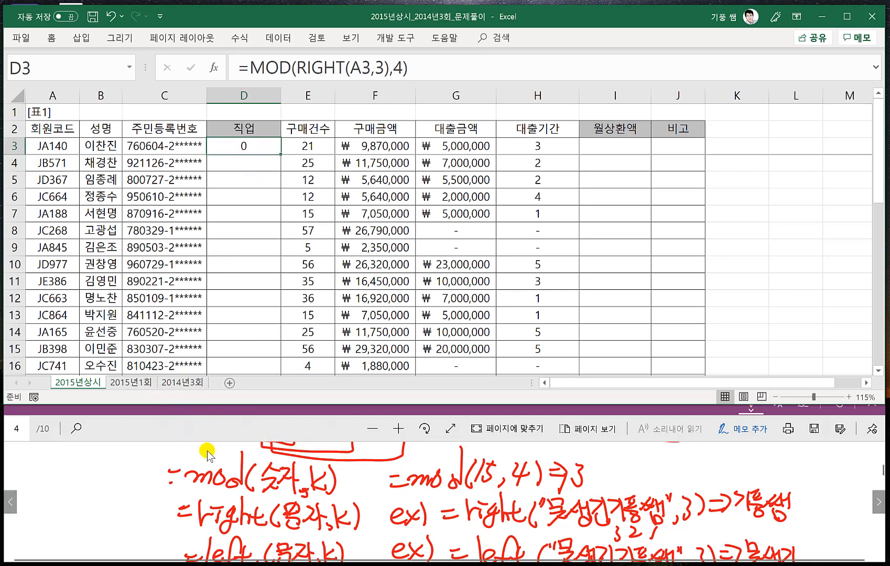
{"action": "left_click", "coordinate": [222, 436]}
{"action": "scroll", "coordinate": [282, 487], "scroll_direction": "up", "scroll_amount": 3}
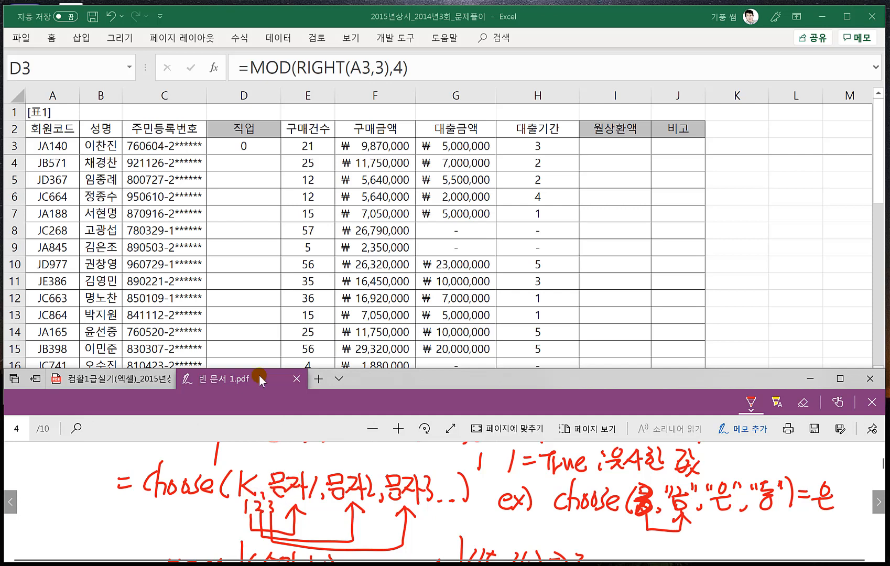
{"action": "left_click", "coordinate": [256, 148]}
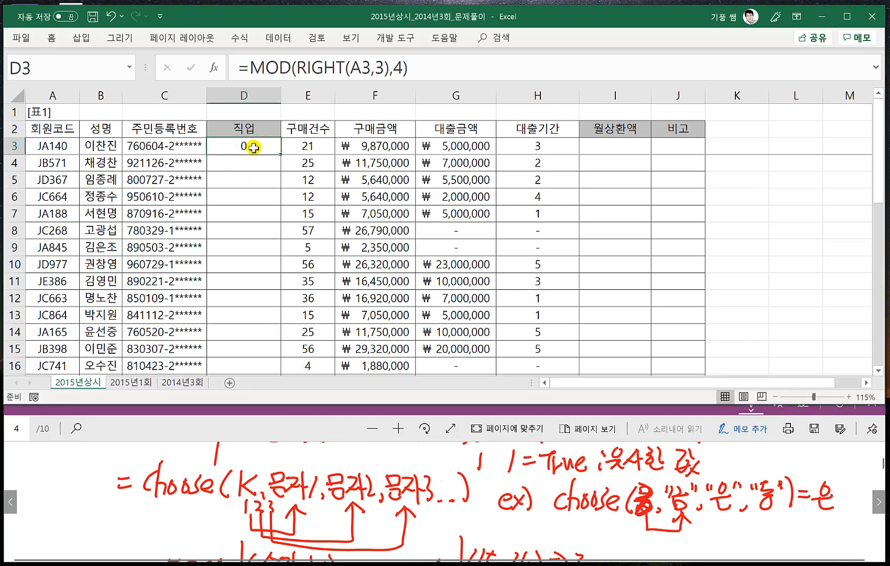
{"action": "double_click", "coordinate": [256, 148]}
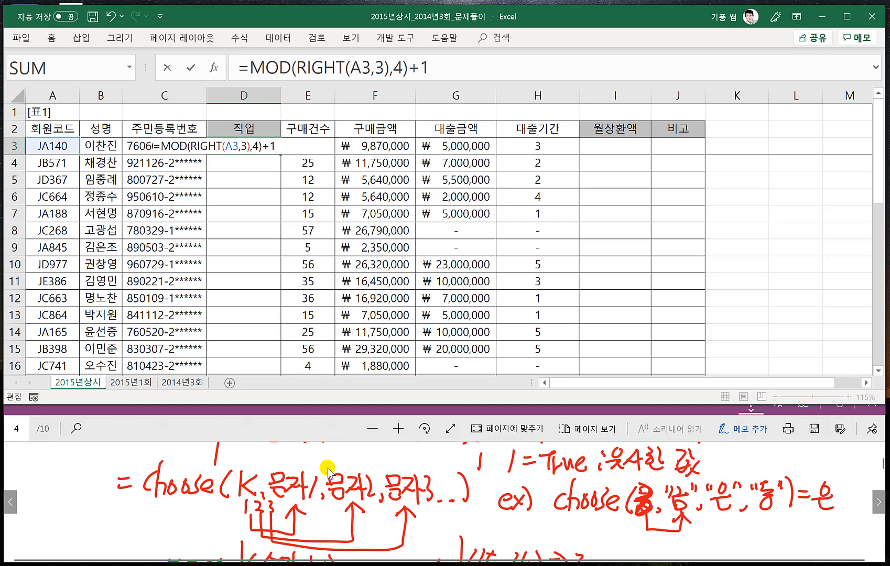
{"action": "left_click", "coordinate": [126, 404]}
{"action": "left_click", "coordinate": [119, 383]}
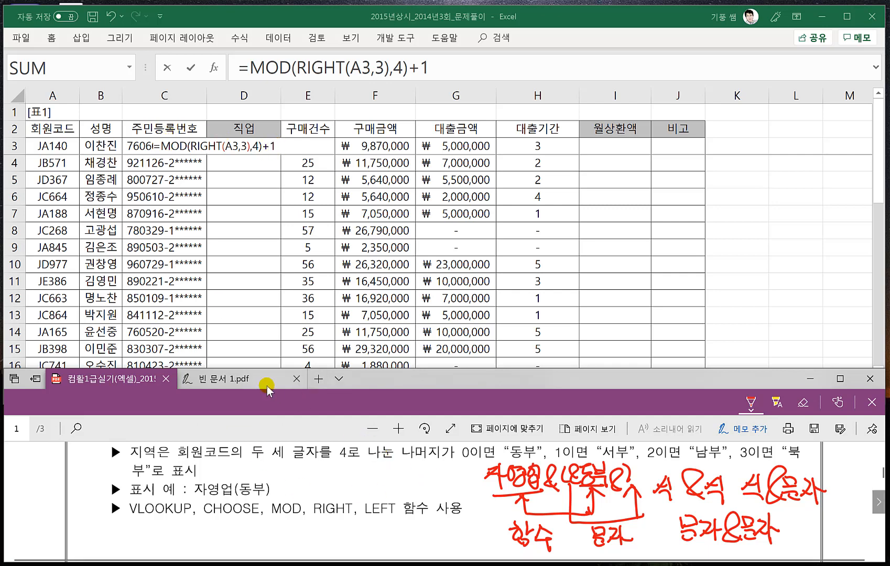
{"action": "left_click", "coordinate": [234, 384]}
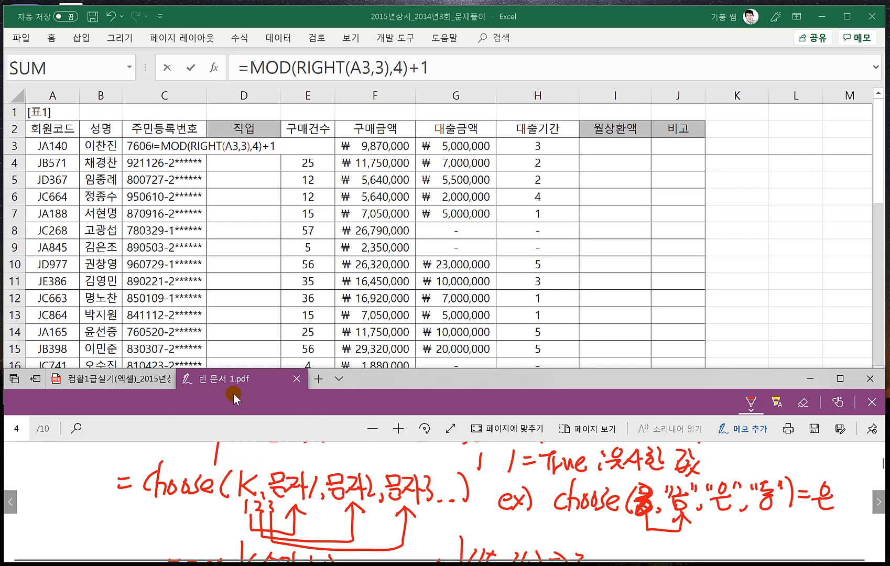
{"action": "left_click", "coordinate": [291, 144]}
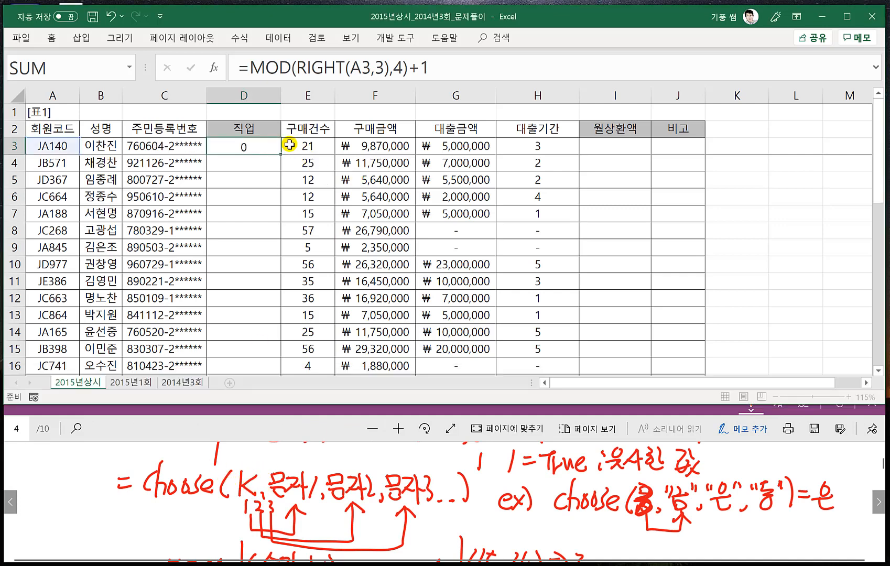
{"action": "key", "text": "Return"}
- Commit the MOD formula in D3 and bring the exercise PDF with the 지역 instructions back into view
{"action": "left_click", "coordinate": [245, 146]}
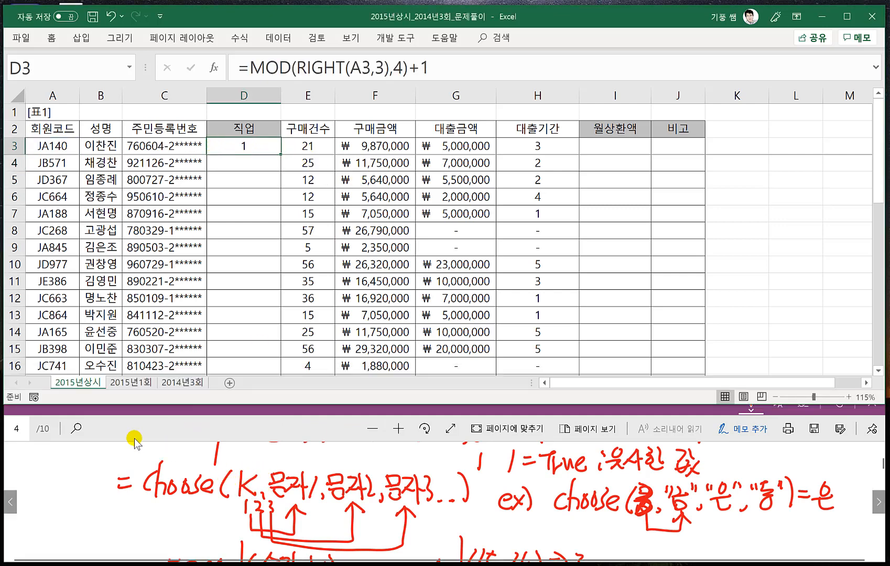
{"action": "left_click", "coordinate": [97, 426]}
{"action": "left_click", "coordinate": [93, 383]}
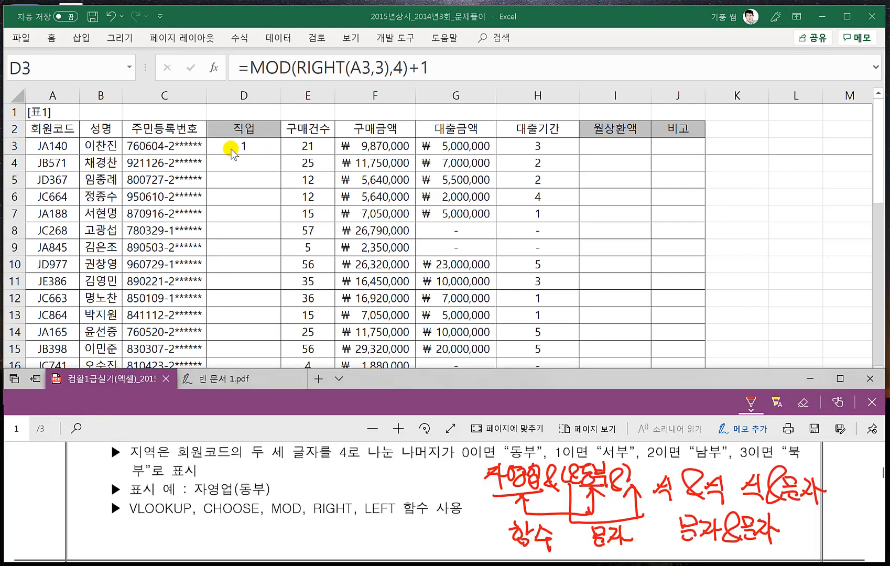
- Edit D3's formula to nest MOD(RIGHT(A3,3),4)+1 as the index argument of a CHOOSE function
{"action": "left_click", "coordinate": [232, 145]}
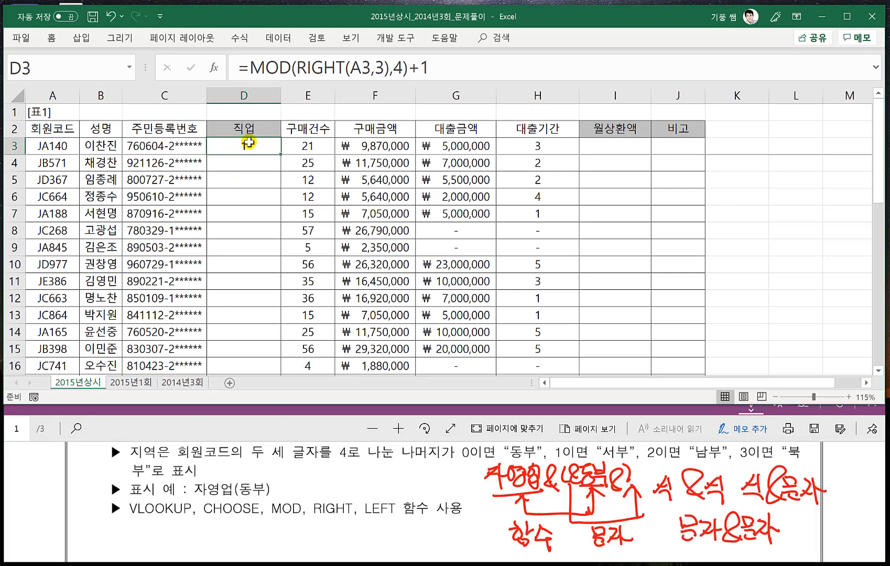
{"action": "double_click", "coordinate": [234, 145]}
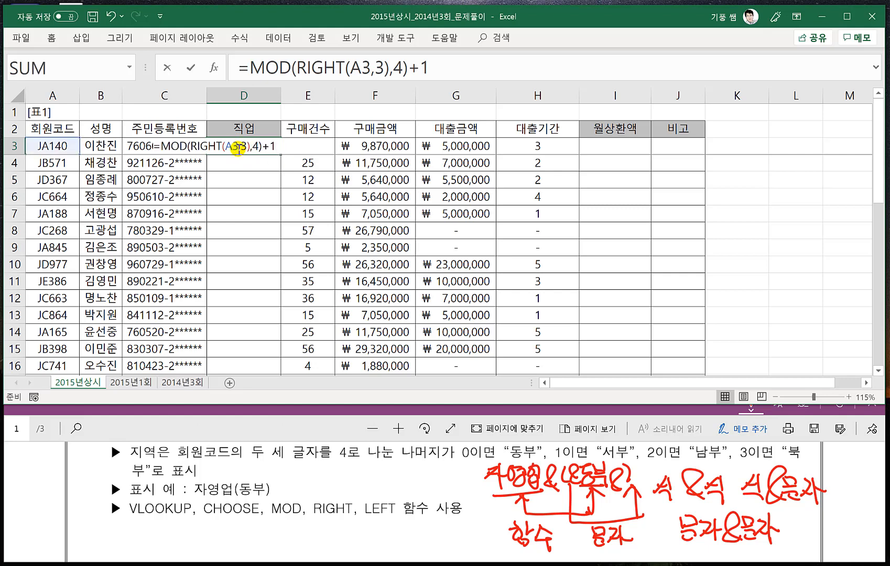
{"action": "left_click", "coordinate": [162, 145]}
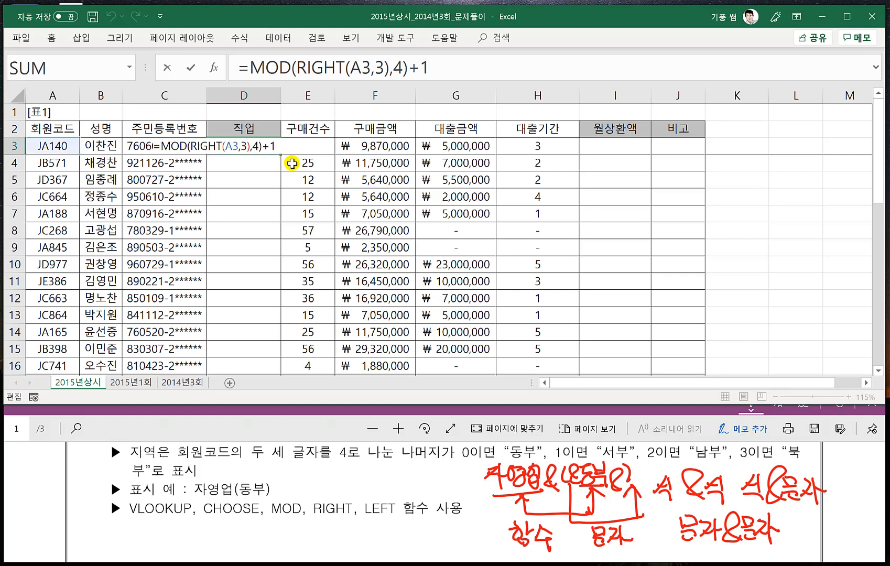
{"action": "type", "text": "CHOOSE"}
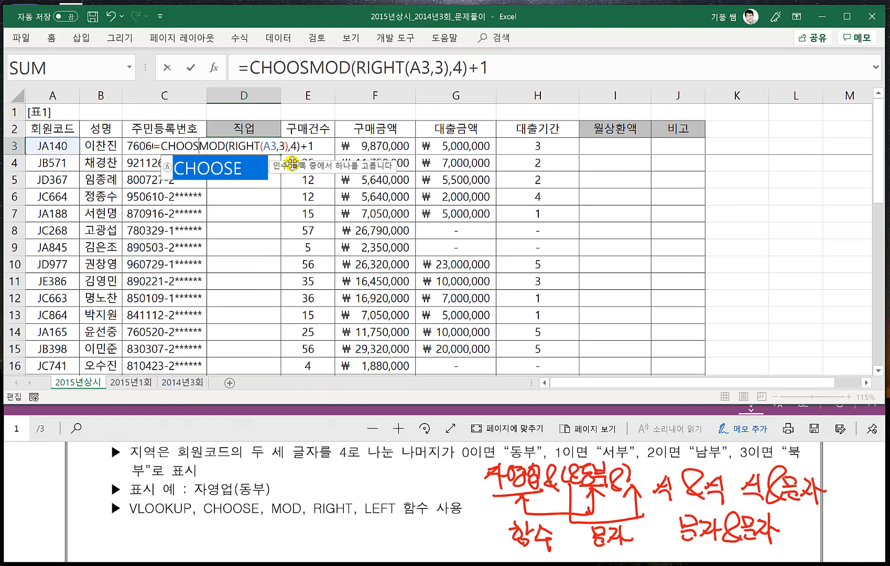
{"action": "type", "text": "("}
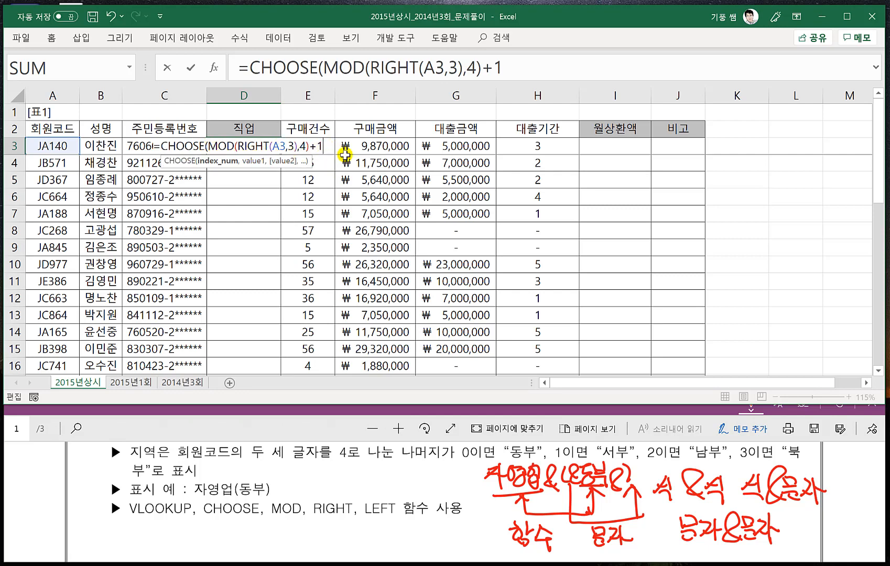
- Complete D3's CHOOSE function with the values "동부","서부","남부","북부" and enter the formula
{"action": "type", "text": ","}
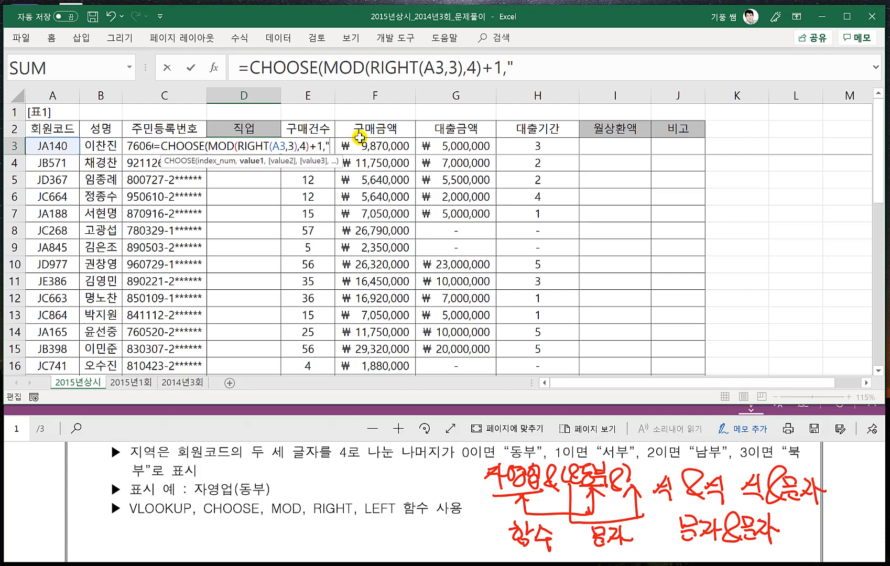
{"action": "type", "text": "\"동부\""}
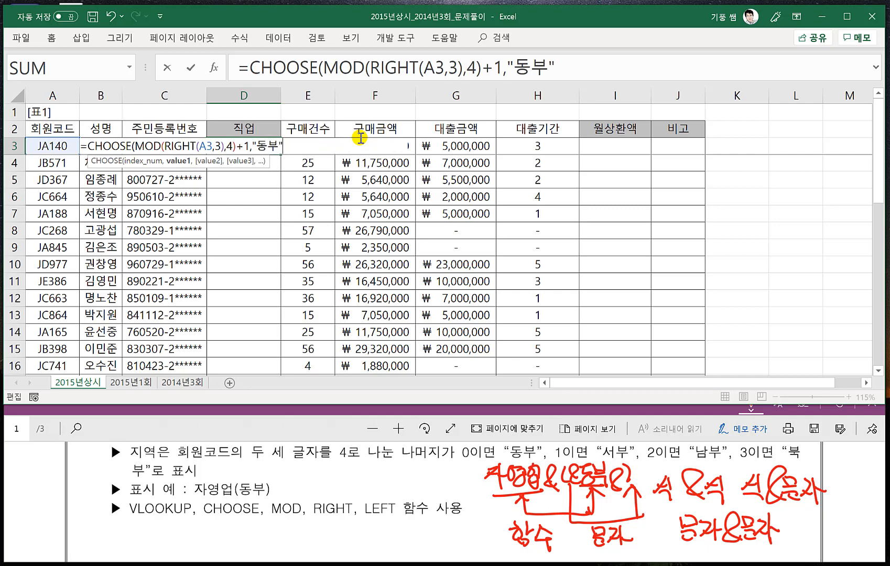
{"action": "type", "text": ","}
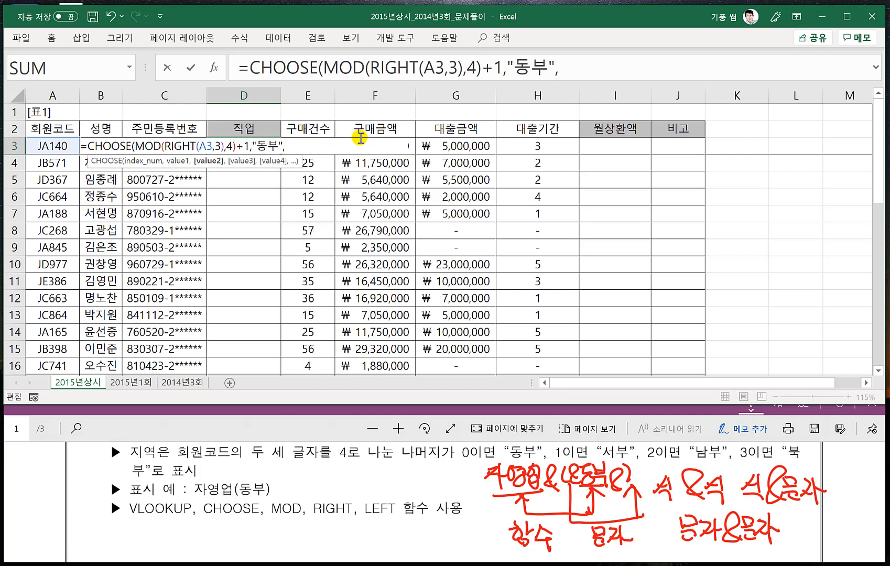
{"action": "type", "text": "\"서부"}
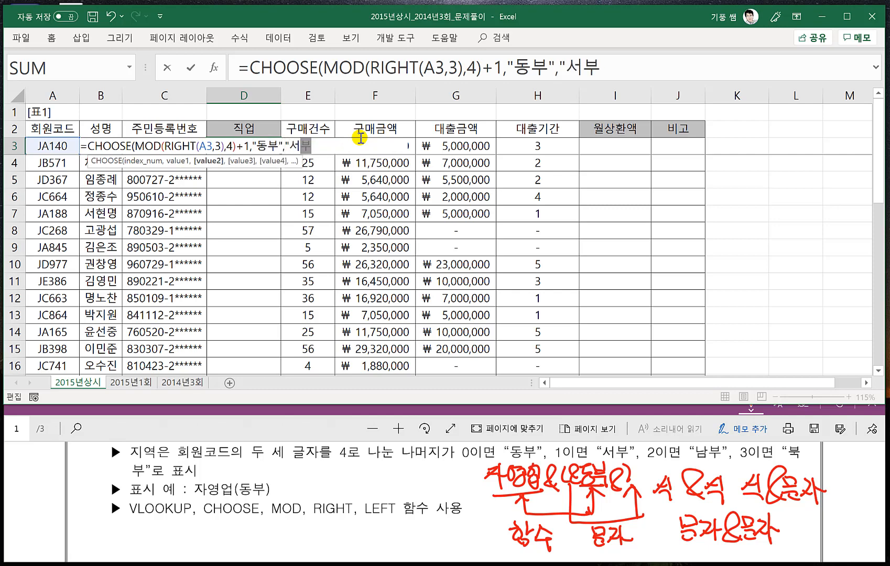
{"action": "type", "text": "\",\"남부"}
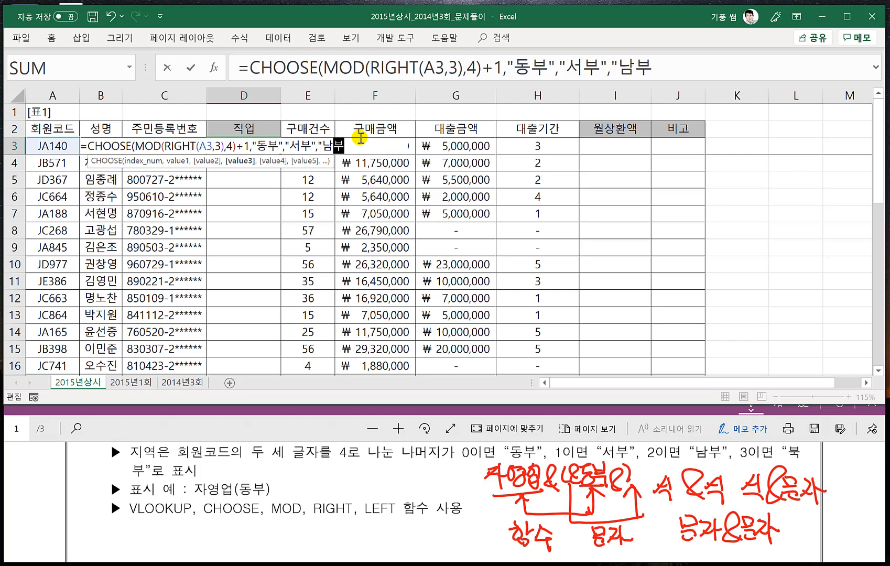
{"action": "type", "text": "\",\"북"}
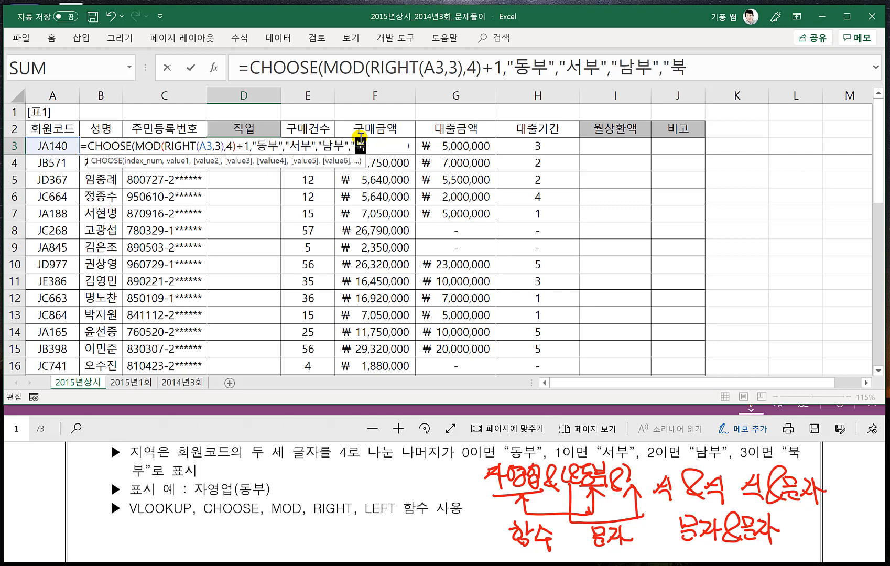
{"action": "type", "text": "부\")"}
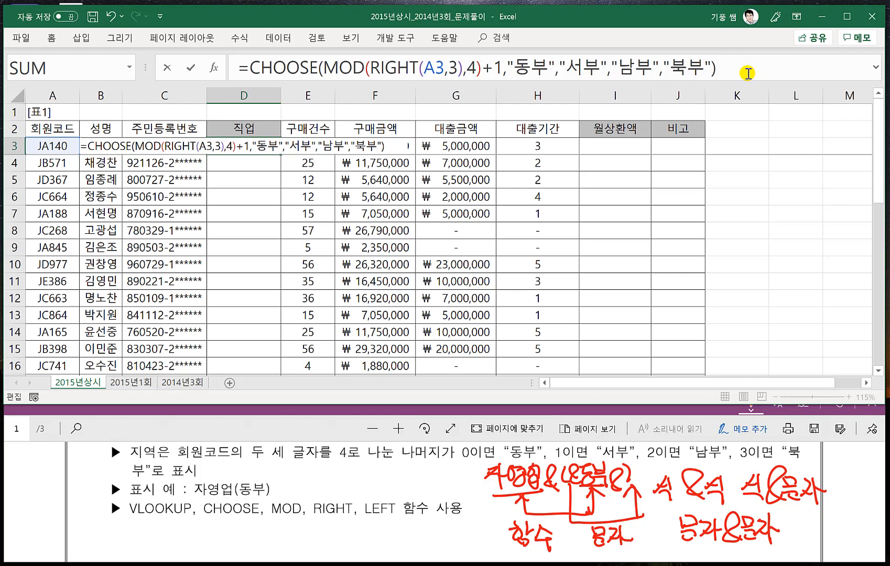
{"action": "key", "text": "Return"}
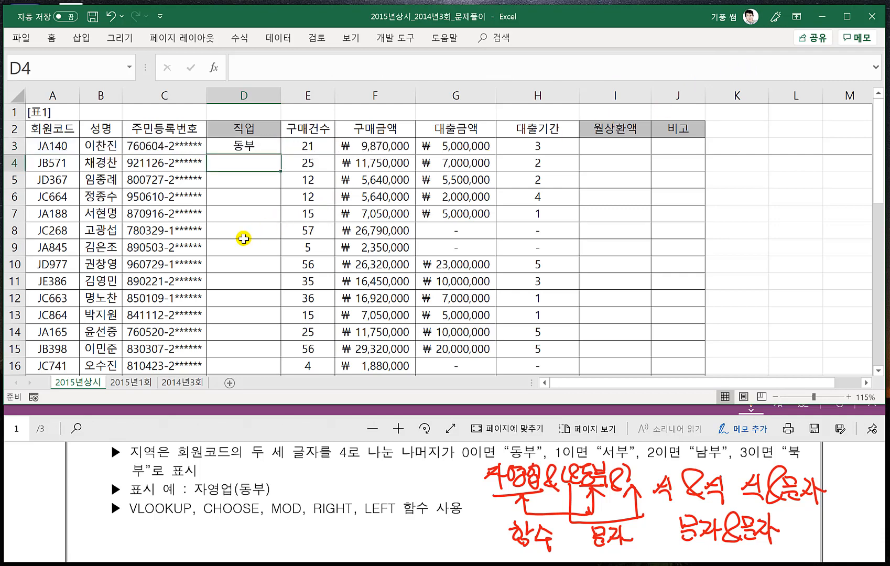
- Enclose D3's CHOOSE result in parentheses by joining "("& in front of it and &")" behind it
{"action": "left_click", "coordinate": [233, 147]}
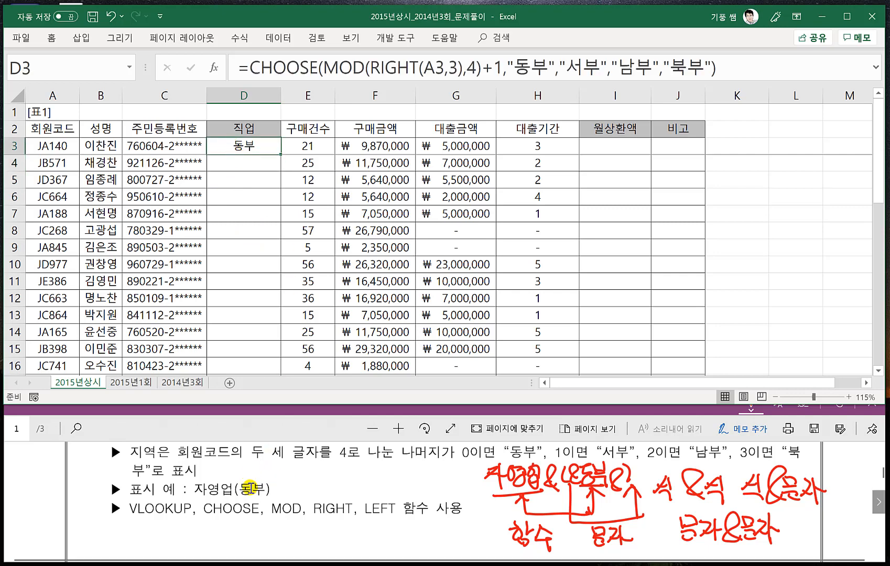
{"action": "double_click", "coordinate": [232, 148]}
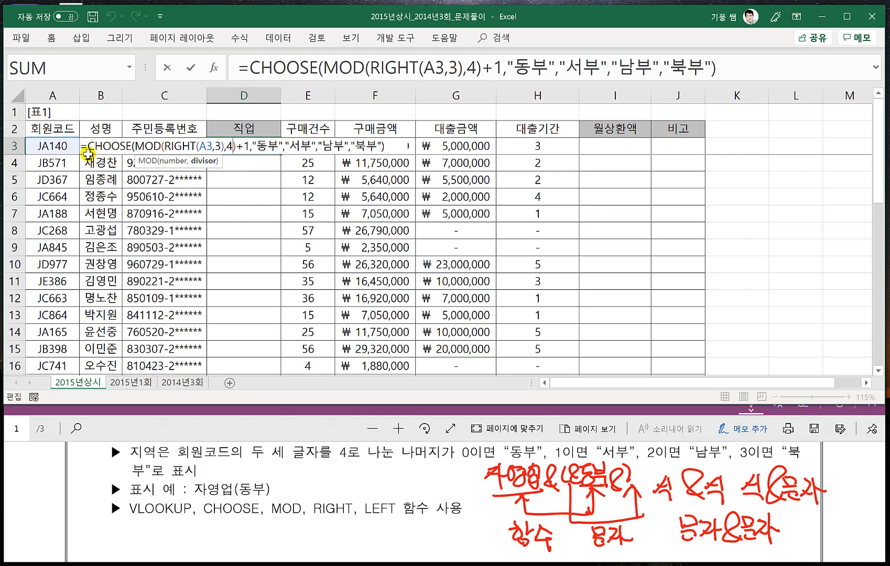
{"action": "left_click", "coordinate": [248, 77]}
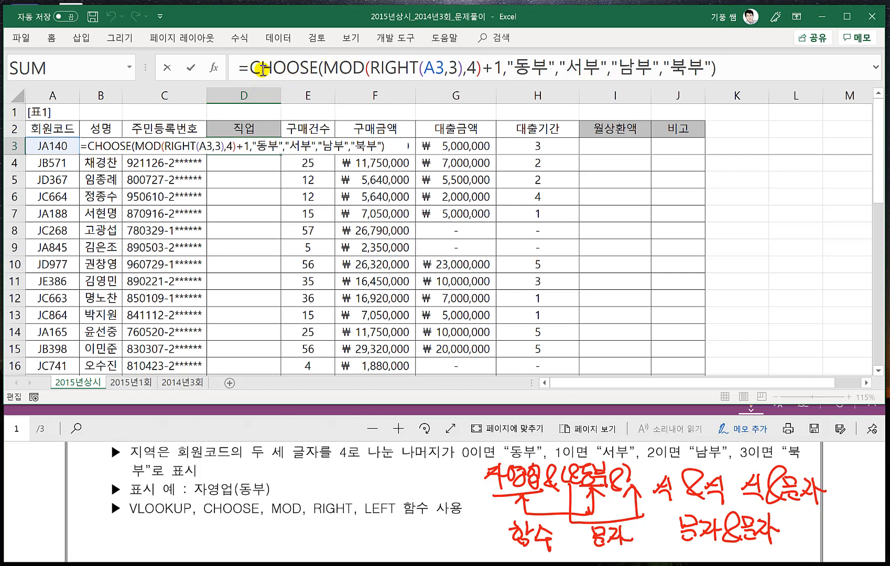
{"action": "type", "text": "\"("}
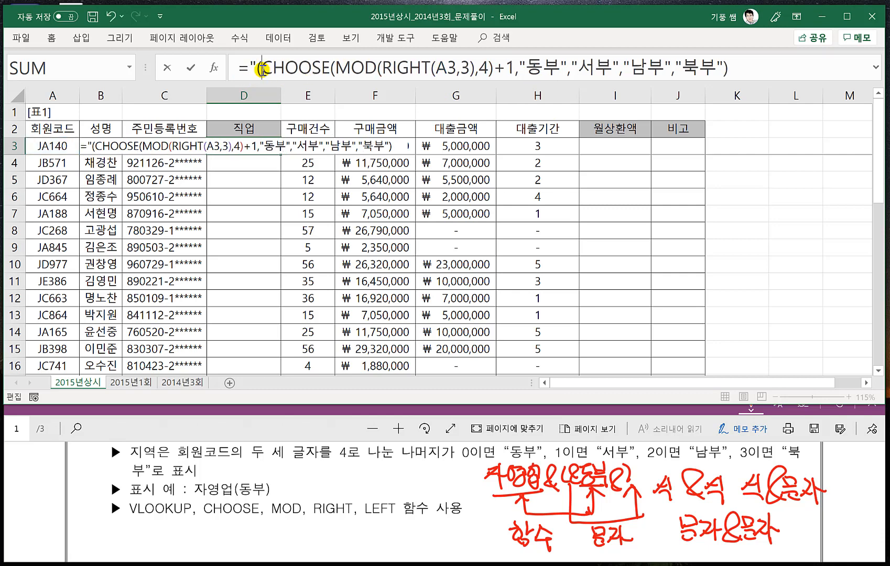
{"action": "type", "text": "\"&"}
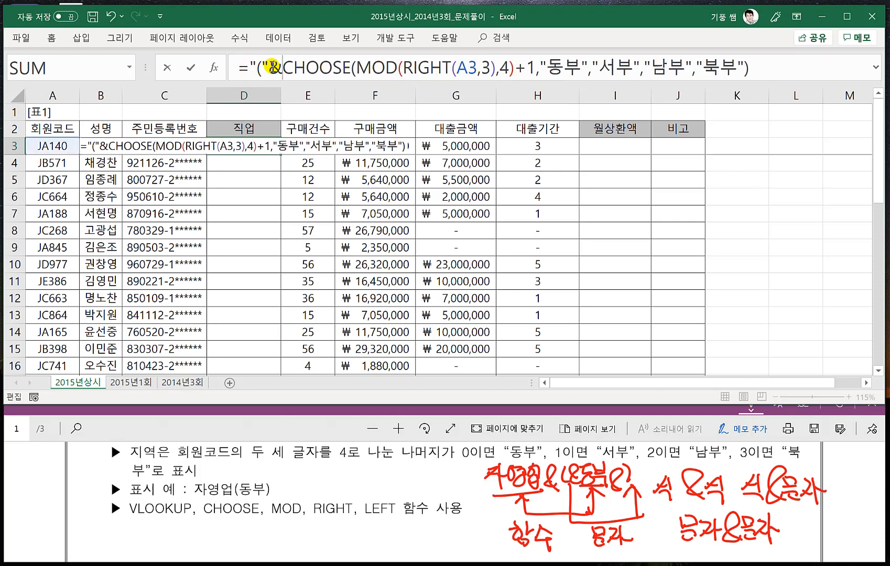
{"action": "left_click", "coordinate": [773, 71]}
{"action": "type", "text": "&"}
{"action": "type", "text": "\")"}
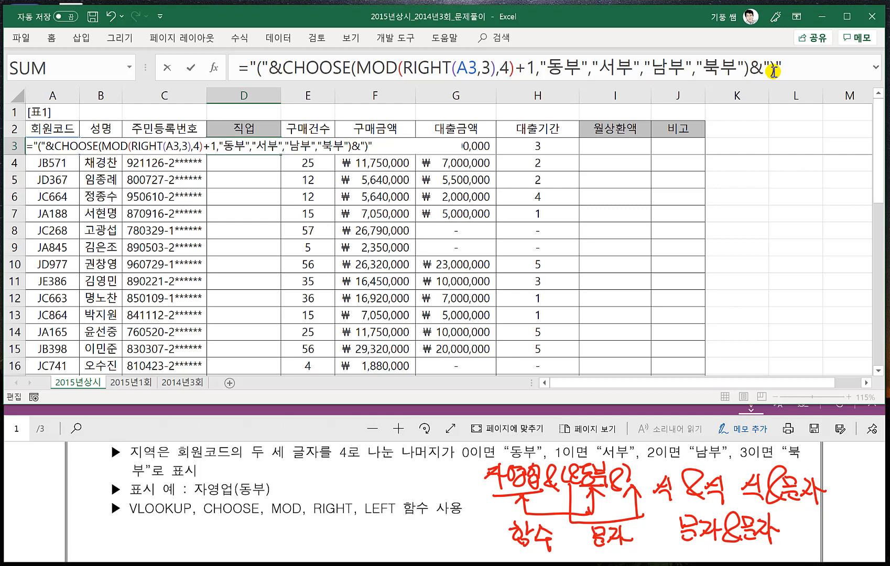
{"action": "key", "text": "Return"}
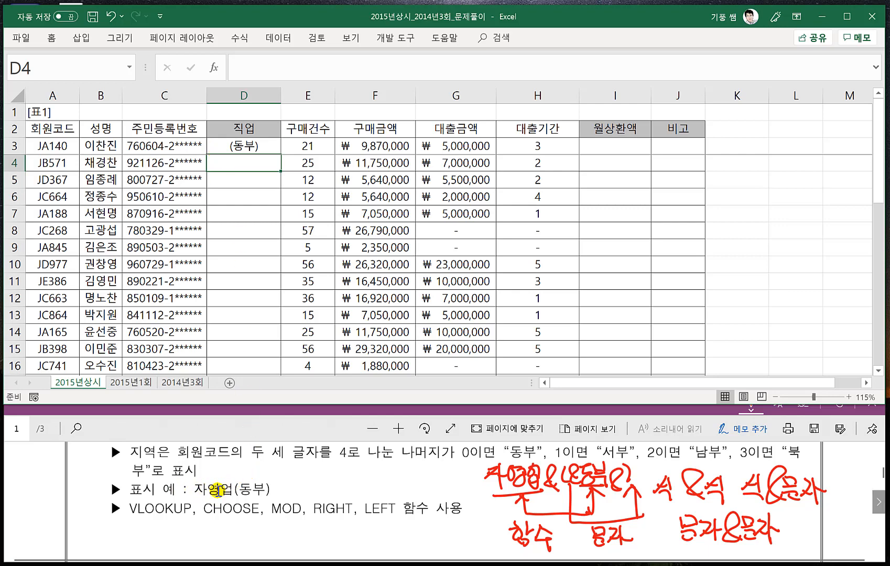
- Insert an & operator directly after the equals sign in D3's formula, before "("
{"action": "double_click", "coordinate": [224, 150]}
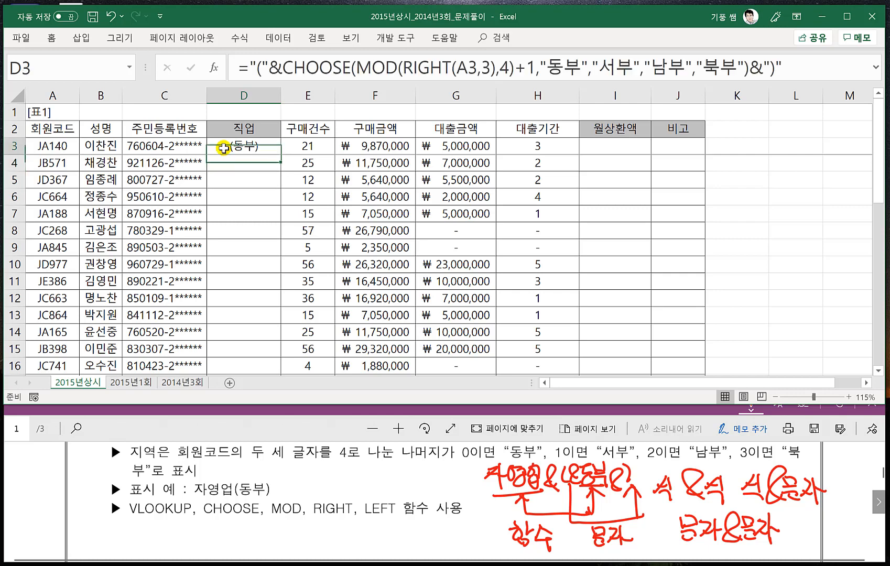
{"action": "left_click", "coordinate": [250, 68]}
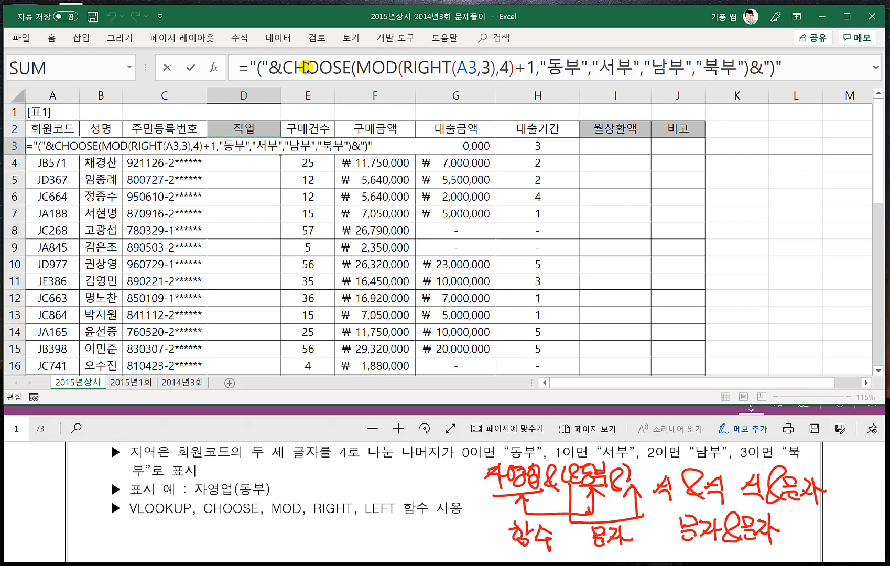
{"action": "type", "text": "&"}
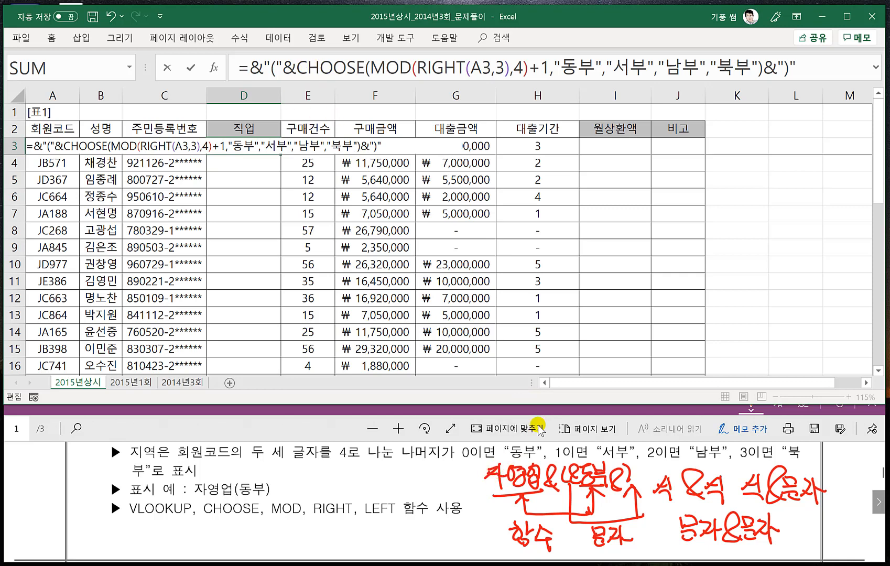
- Add LEFT(A3,2) before the first & in D3's formula to extract the 회원코드's first two characters, and enter it
{"action": "left_click", "coordinate": [257, 68]}
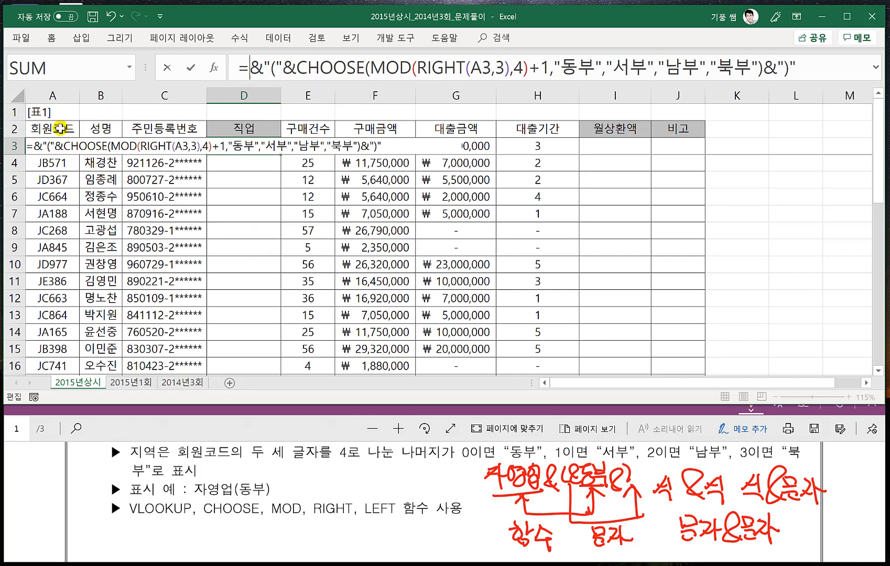
{"action": "scroll", "coordinate": [171, 218], "scroll_direction": "down", "scroll_amount": 6}
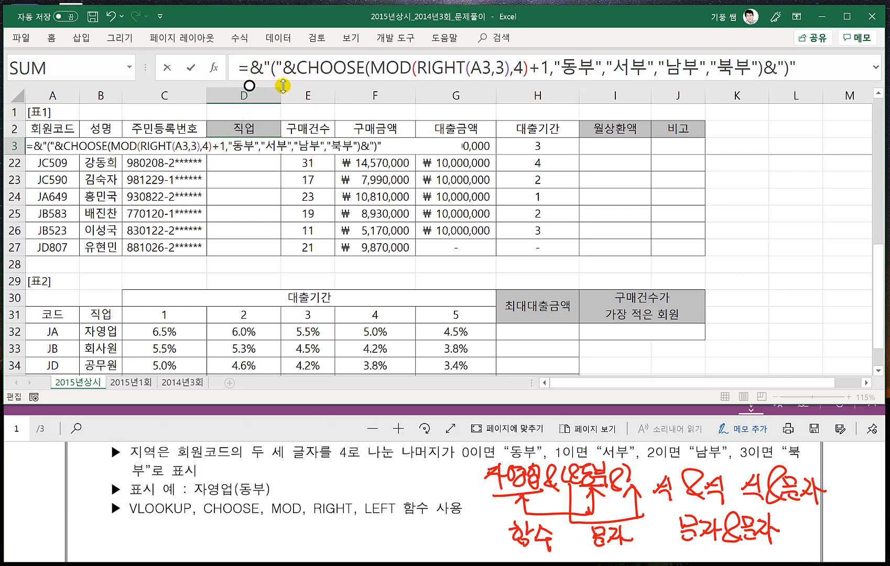
{"action": "type", "text": "ㅣㄷㄹ"}
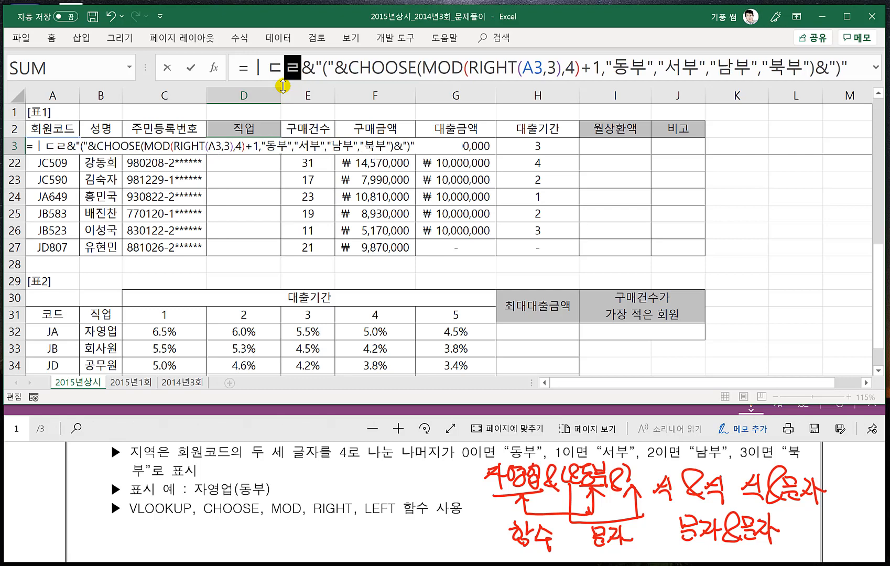
{"action": "key", "text": "Hangul"}
{"action": "key", "text": "BackSpace"}
{"action": "key", "text": "BackSpace"}
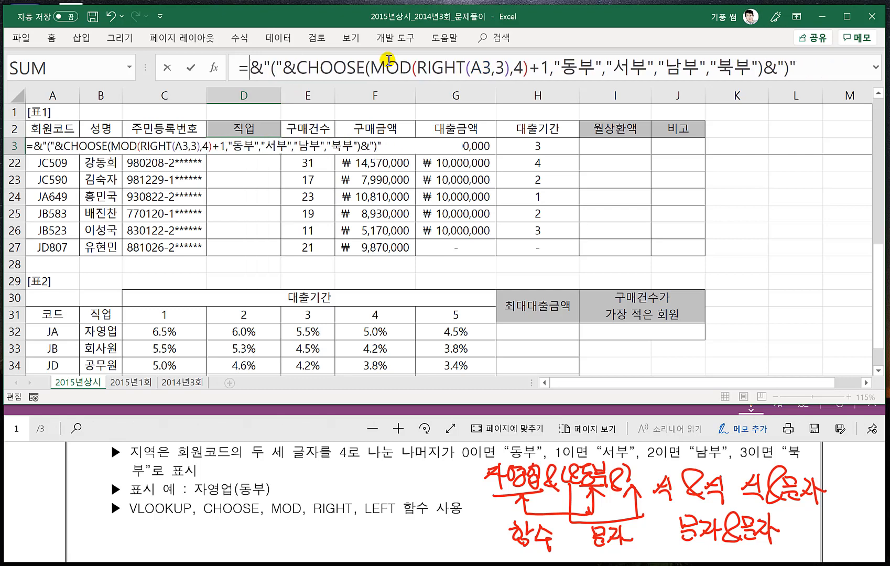
{"action": "type", "text": "LEFT("}
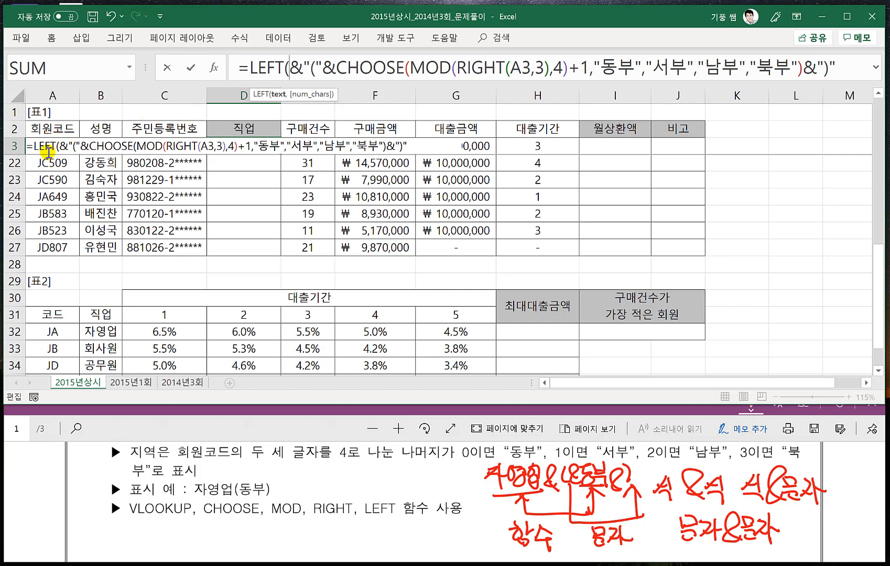
{"action": "left_click", "coordinate": [52, 129]}
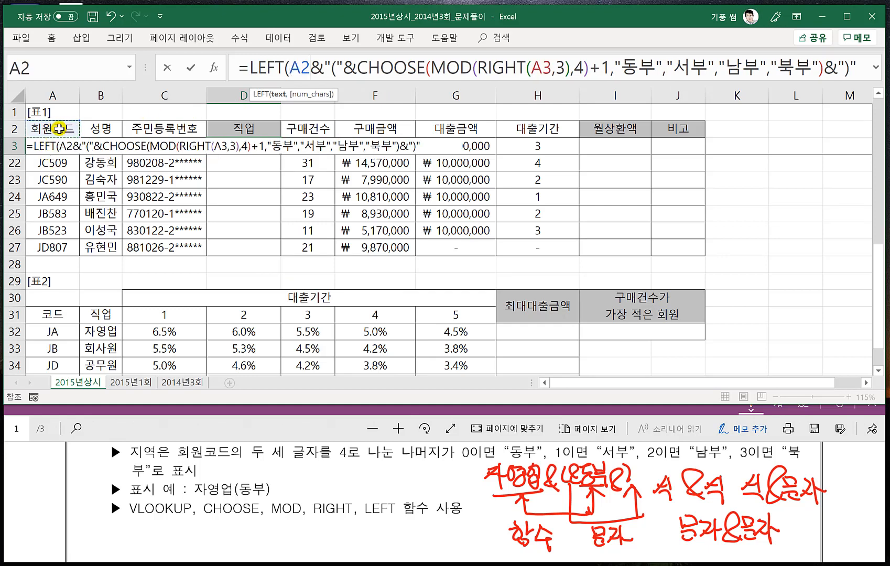
{"action": "key", "text": "Down"}
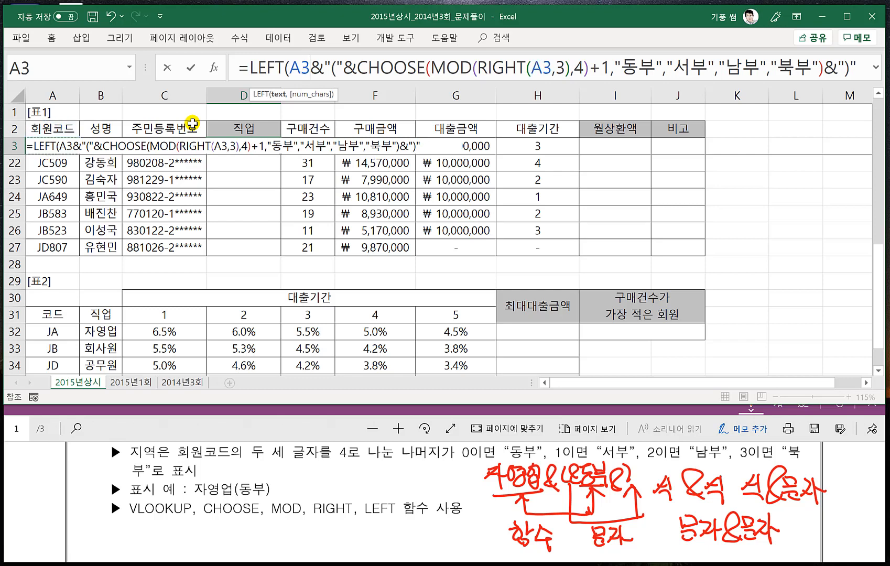
{"action": "type", "text": ",2"}
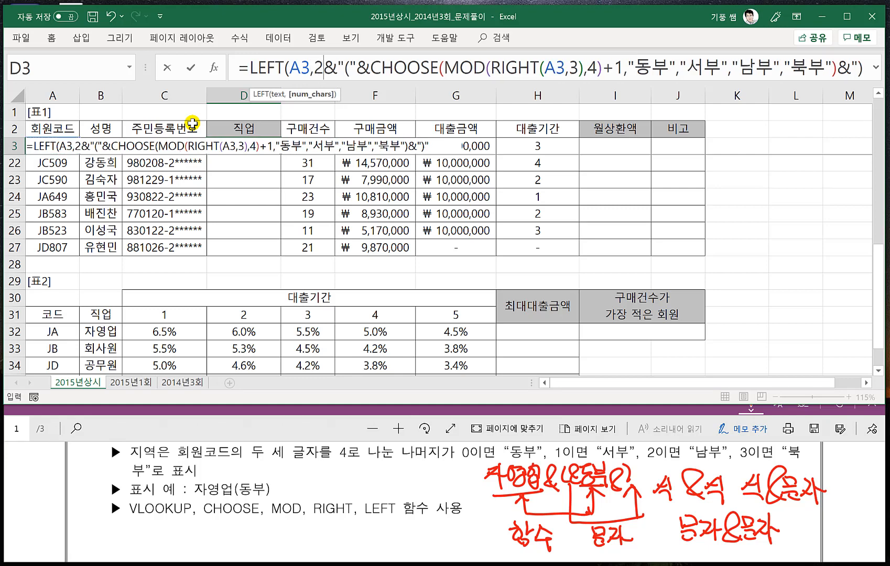
{"action": "type", "text": ")"}
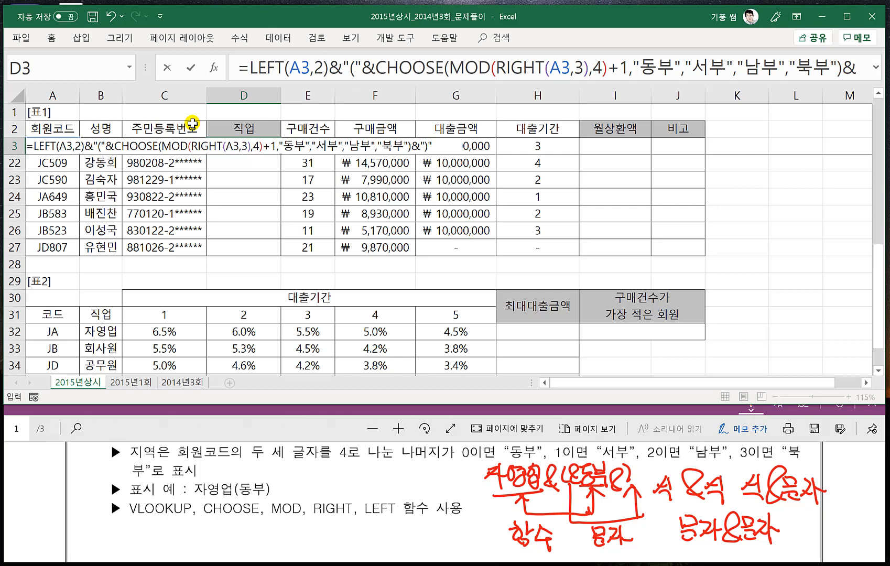
{"action": "key", "text": "Return"}
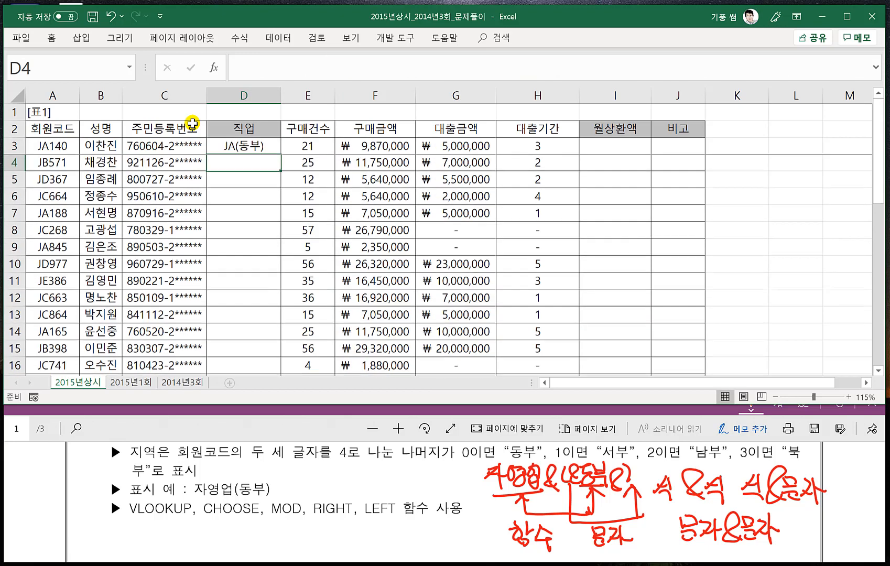
- Nest LEFT(A3,2) in D3's formula as the lookup value of a VLOOKUP function placed directly after the equals sign
{"action": "double_click", "coordinate": [234, 148]}
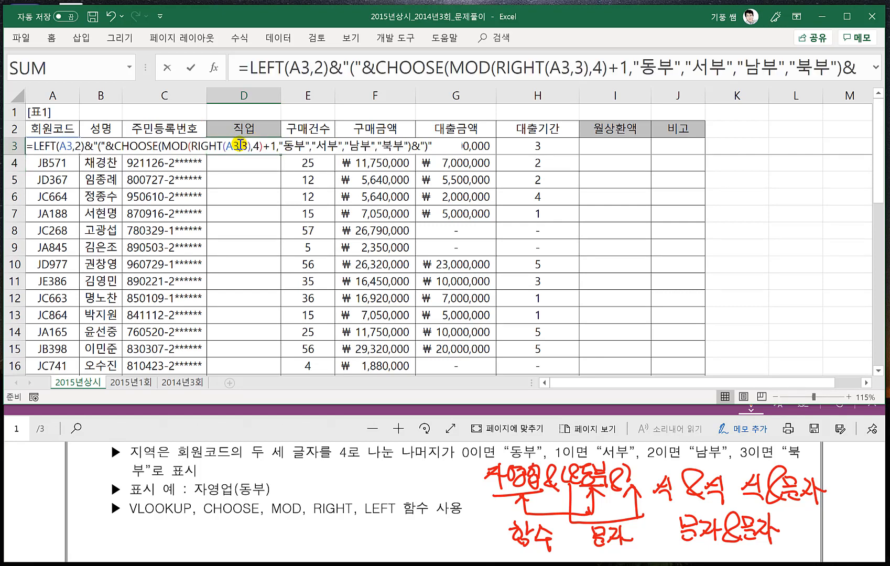
{"action": "left_click", "coordinate": [251, 69]}
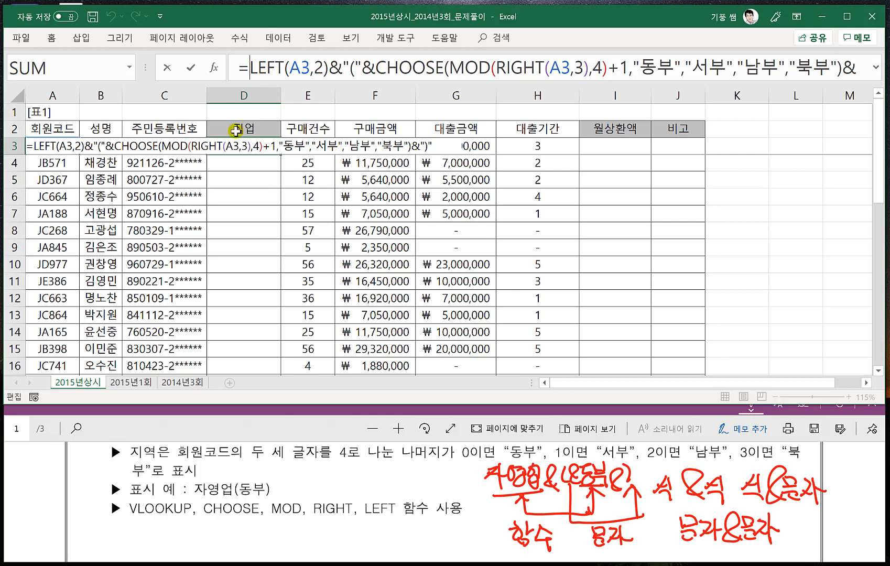
{"action": "scroll", "coordinate": [160, 259], "scroll_direction": "down", "scroll_amount": 7}
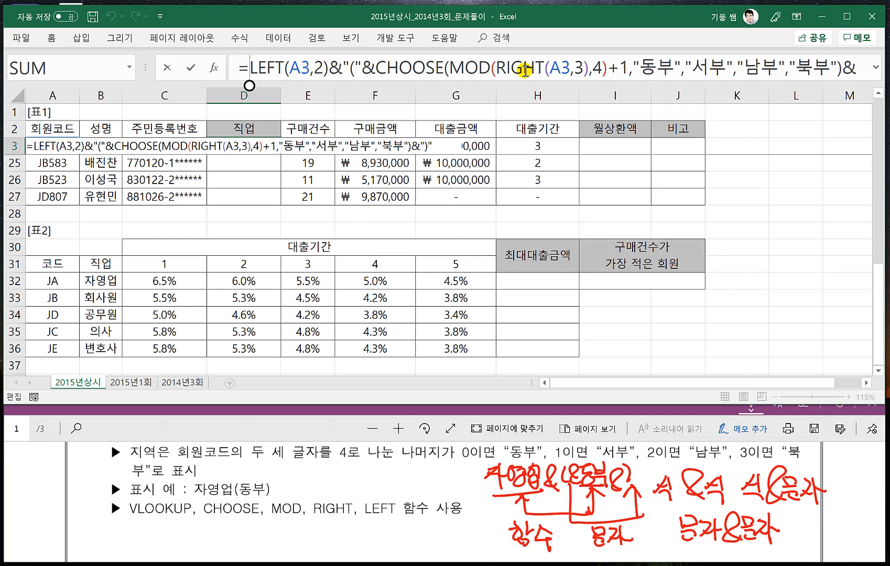
{"action": "type", "text": "VL"}
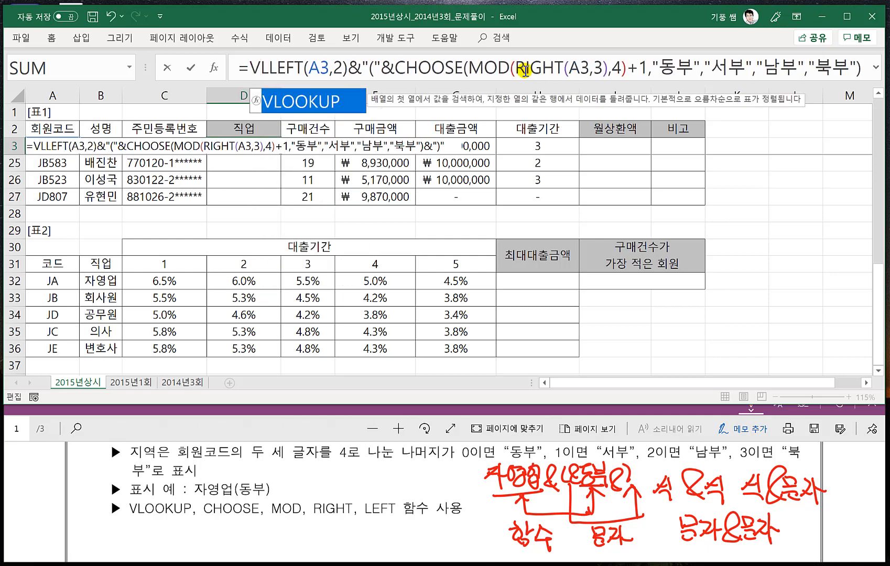
{"action": "key", "text": "Tab"}
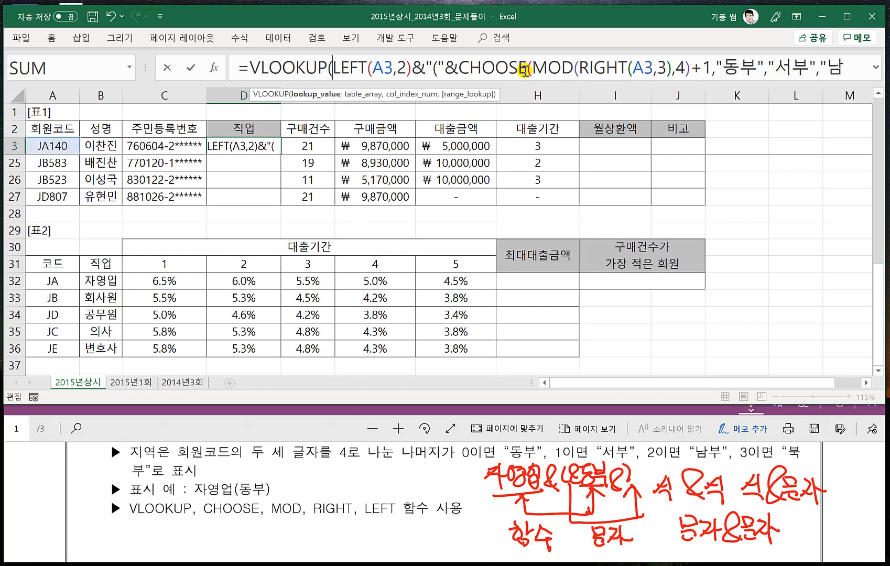
{"action": "left_click", "coordinate": [414, 67]}
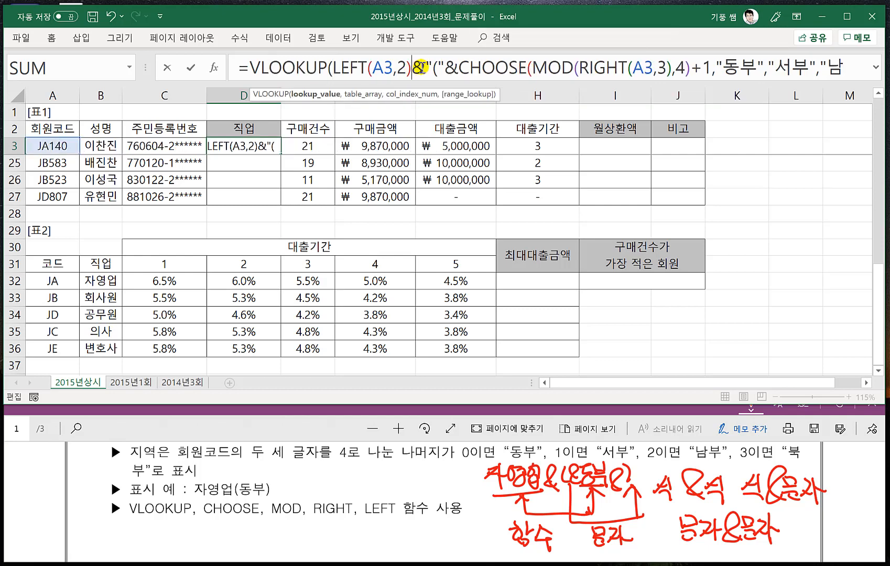
{"action": "type", "text": ","}
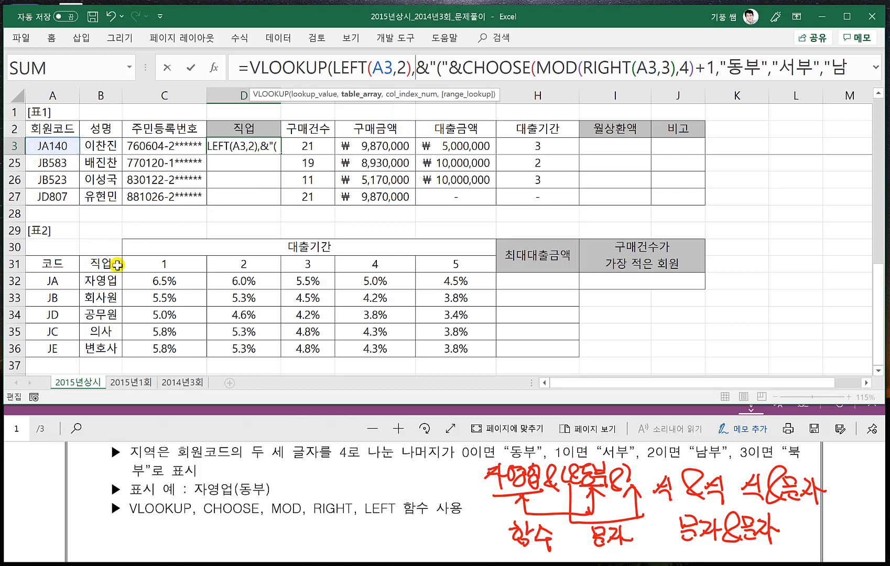
- Complete D3's VLOOKUP with the absolute range $A$32:$B$36, column 2 and exact match 0, and enter the formula
{"action": "left_click_drag", "start_coordinate": [48, 280], "coordinate": [92, 348]}
{"action": "key", "text": "F4"}
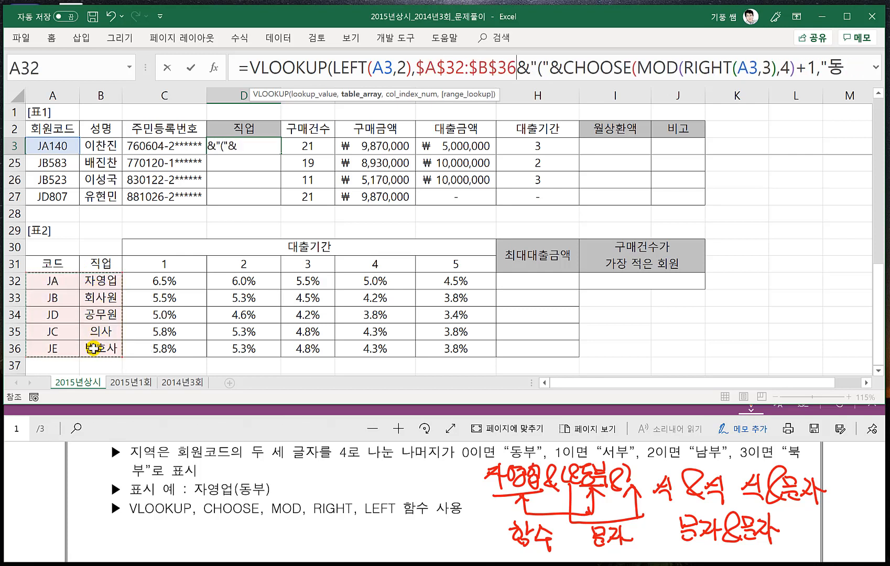
{"action": "type", "text": ",2"}
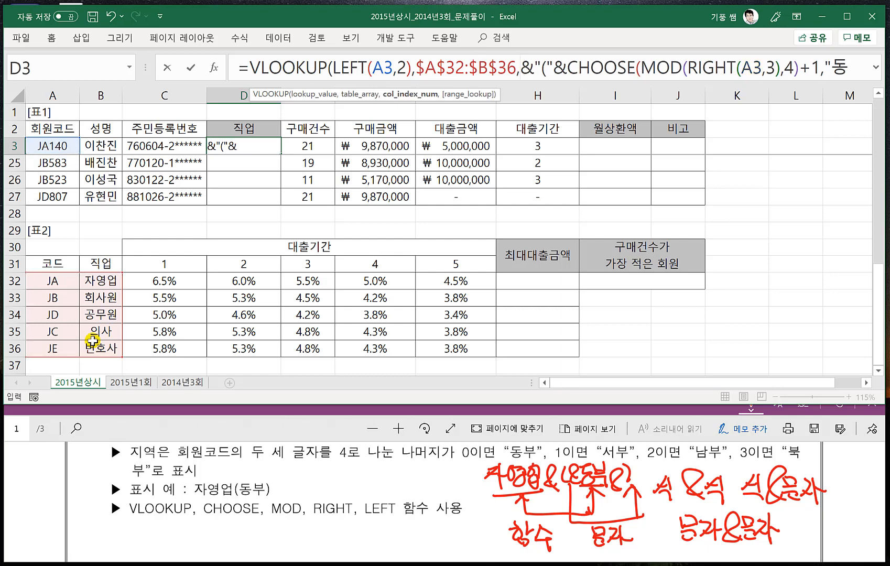
{"action": "type", "text": ","}
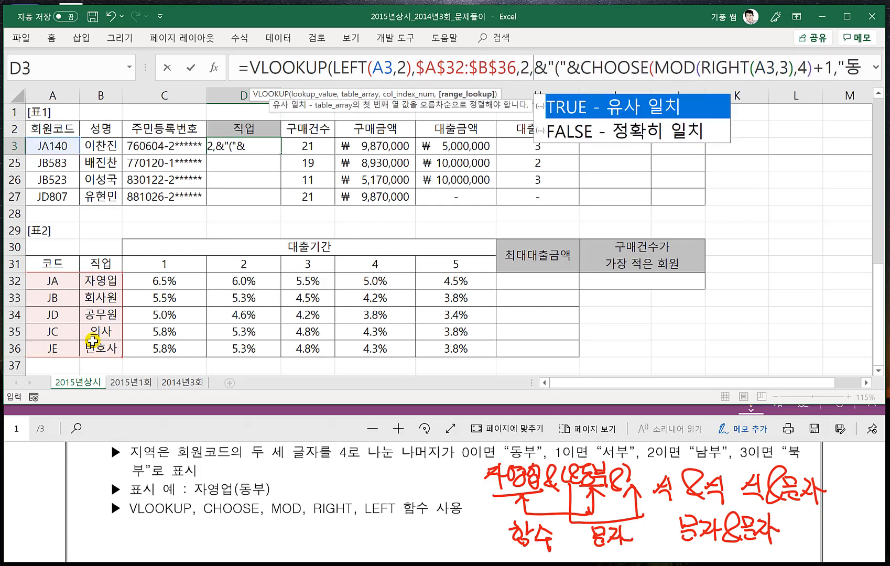
{"action": "type", "text": "0"}
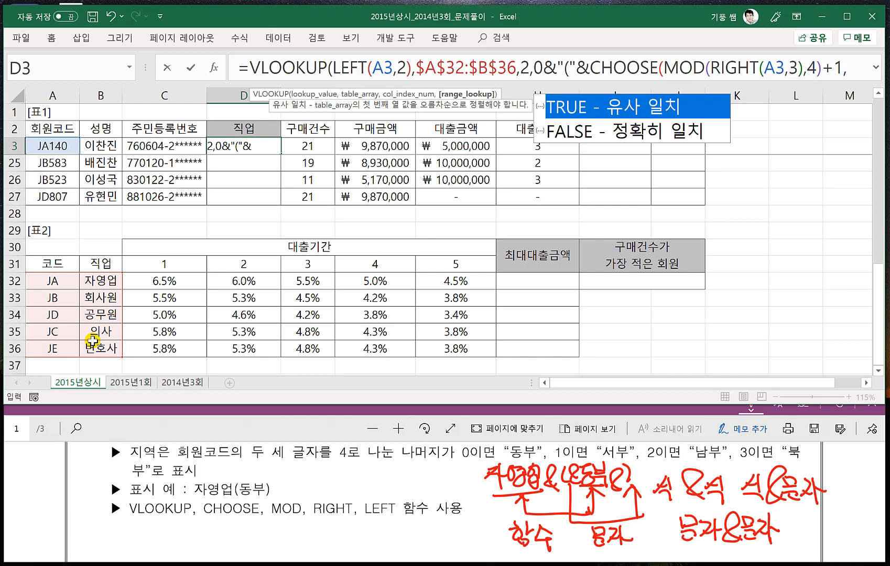
{"action": "type", "text": ")"}
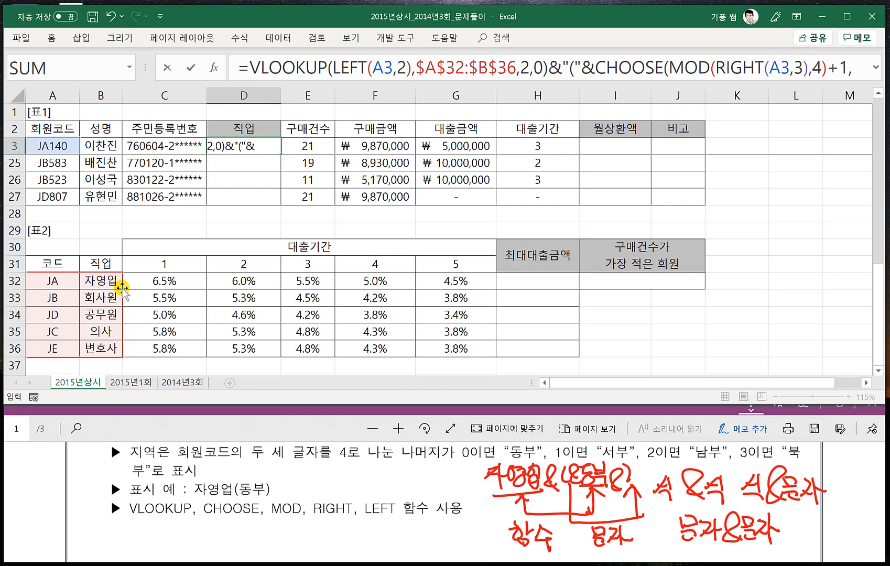
{"action": "key", "text": "Return"}
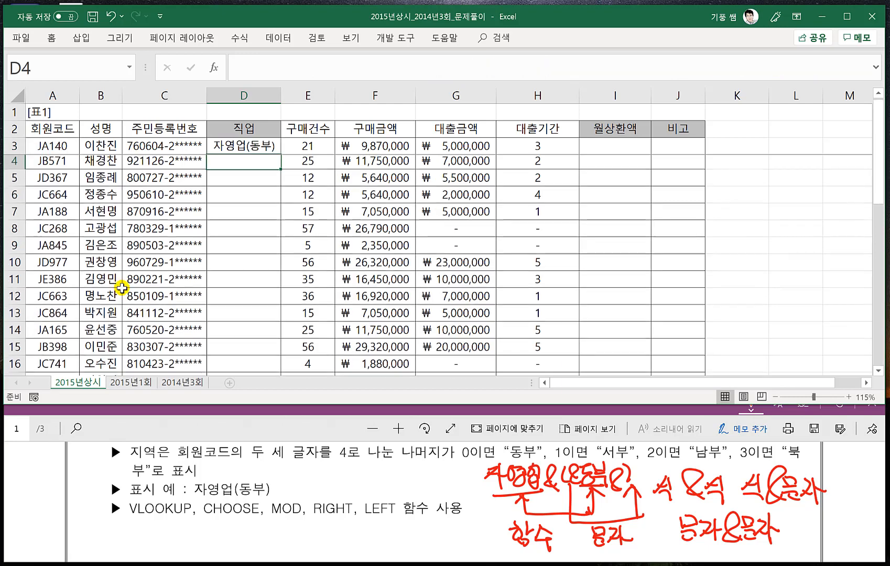
- Fill D3's formula down through D27 and expand the formula bar to show the whole formula
{"action": "left_click", "coordinate": [257, 146]}
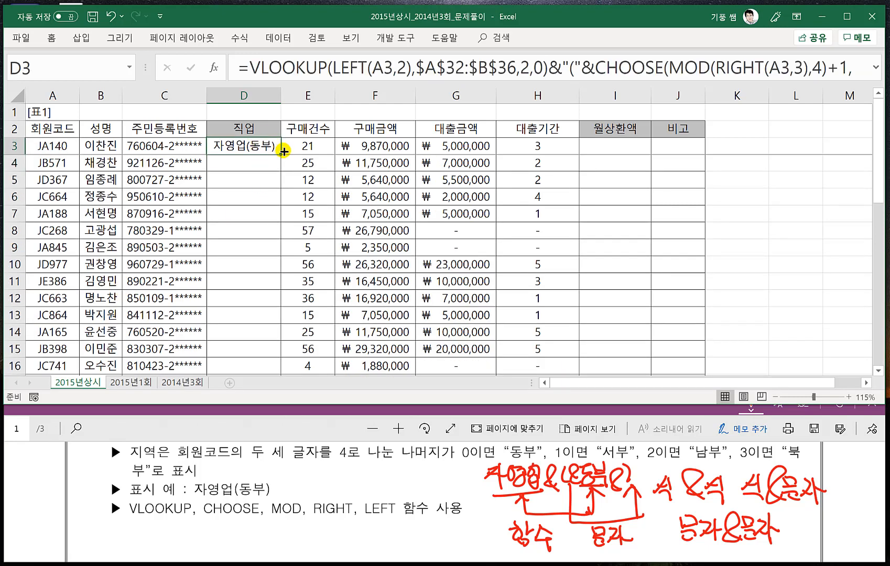
{"action": "double_click", "coordinate": [280, 154]}
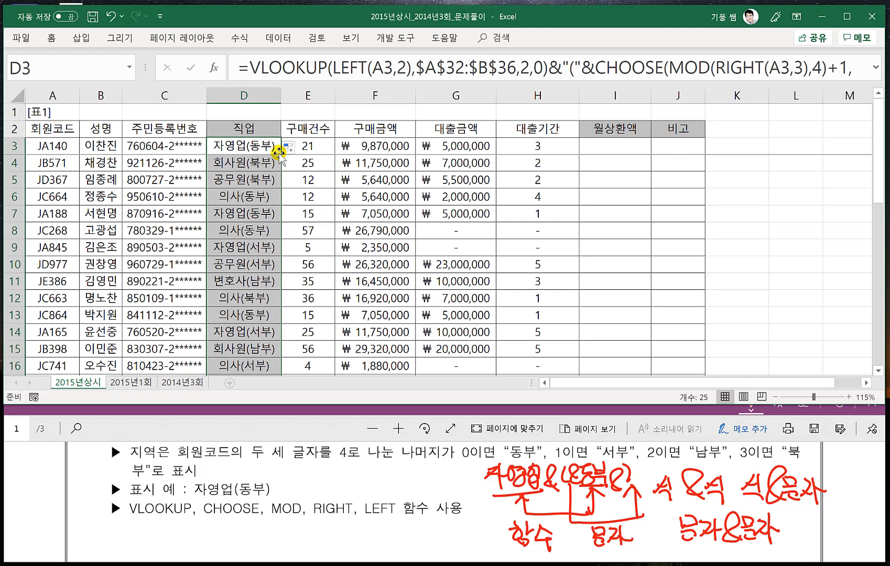
{"action": "double_click", "coordinate": [401, 87]}
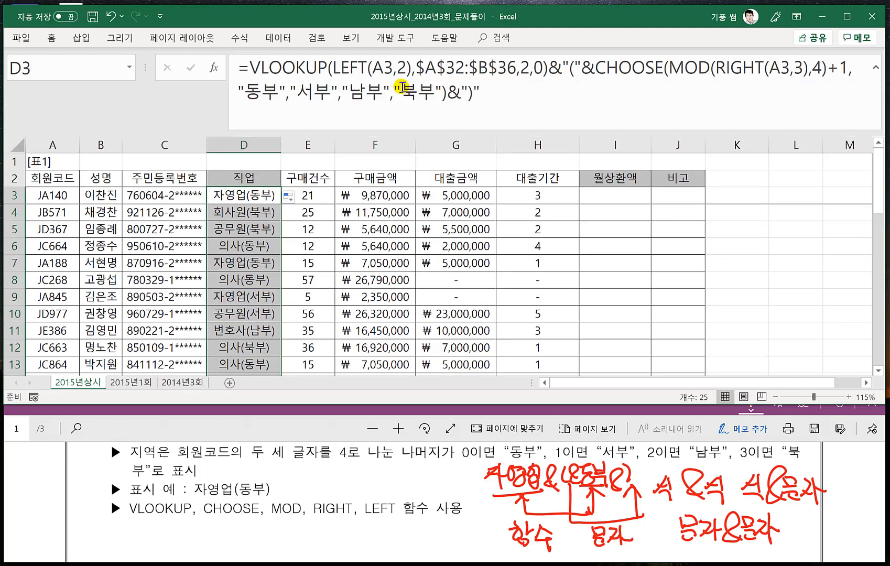
- Review the VLOOKUP part and the joined "(" text in D3's formula, and re-enter it without changes
{"action": "left_click", "coordinate": [495, 99]}
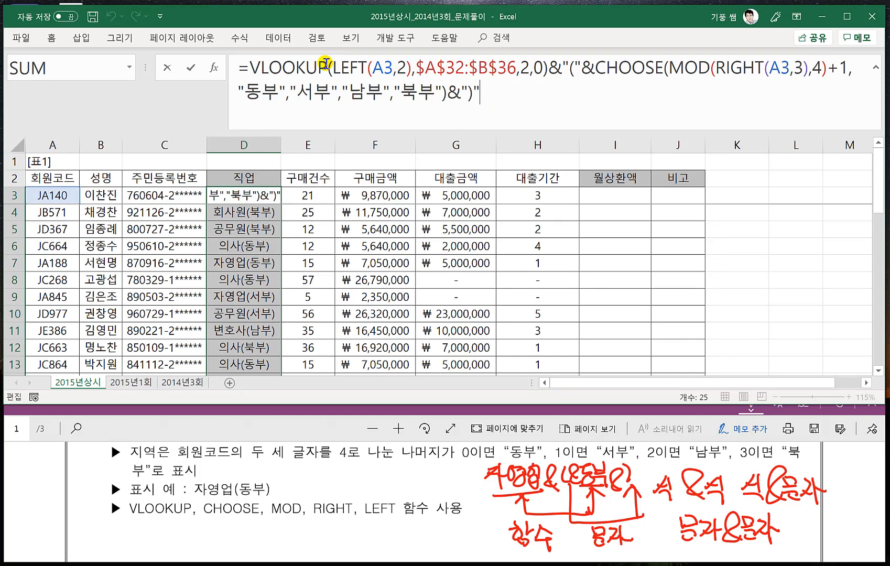
{"action": "left_click_drag", "start_coordinate": [548, 67], "coordinate": [249, 59]}
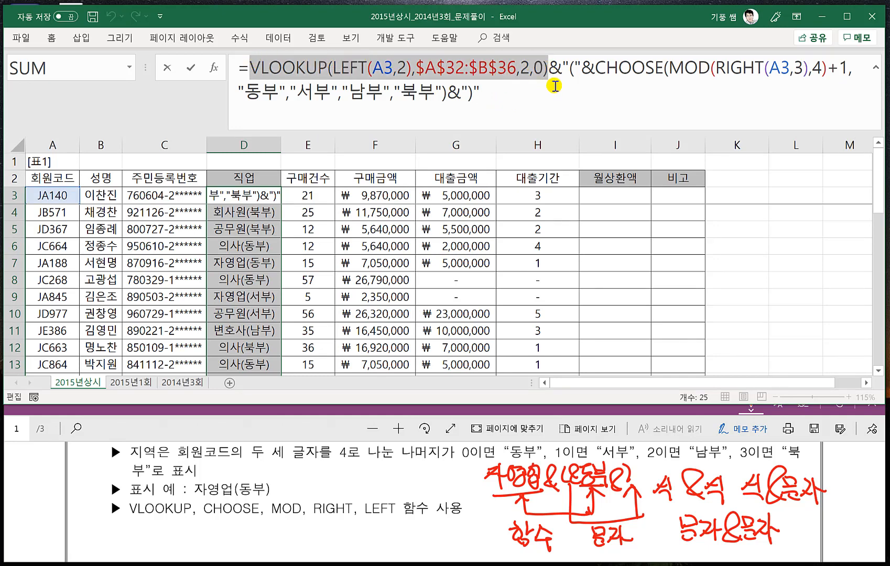
{"action": "left_click", "coordinate": [575, 68]}
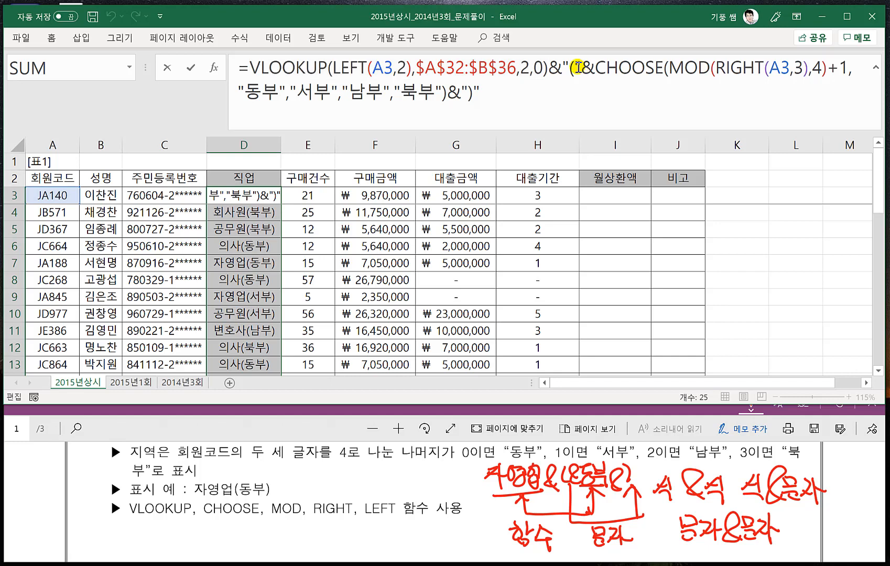
{"action": "left_click_drag", "start_coordinate": [567, 67], "coordinate": [576, 67]}
{"action": "left_click", "coordinate": [571, 68]}
{"action": "left_click", "coordinate": [266, 200]}
{"action": "key", "text": "ctrl+Return"}
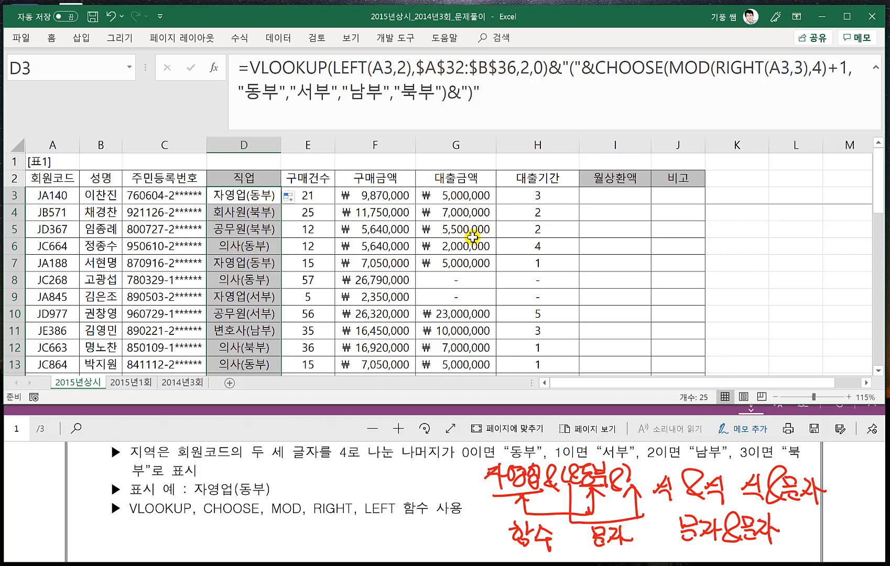
- Switch to the exam PDF and read problem 2's conditions for calculating 월상환액 in I3:I27
{"action": "left_click", "coordinate": [472, 238]}
{"action": "left_click", "coordinate": [264, 434]}
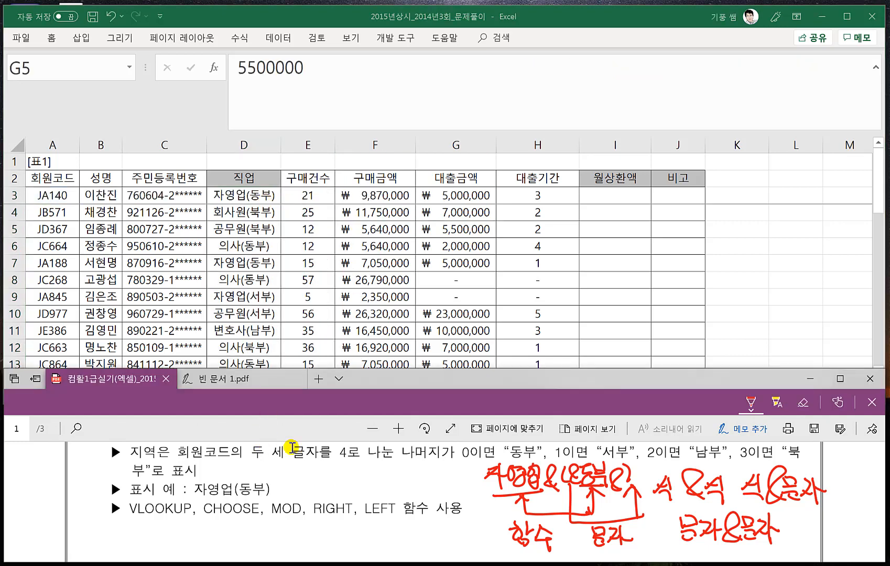
{"action": "scroll", "coordinate": [301, 493], "scroll_direction": "down", "scroll_amount": 5}
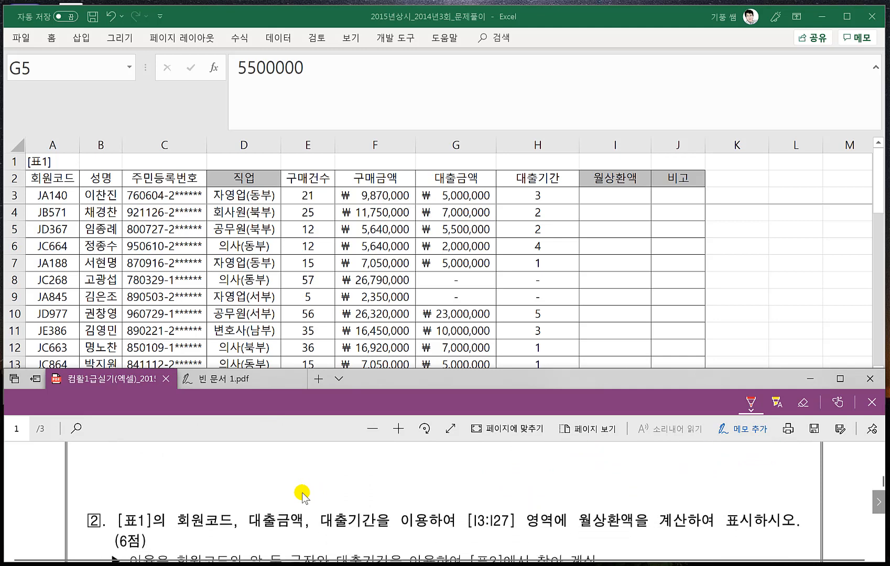
{"action": "scroll", "coordinate": [302, 493], "scroll_direction": "down", "scroll_amount": 1}
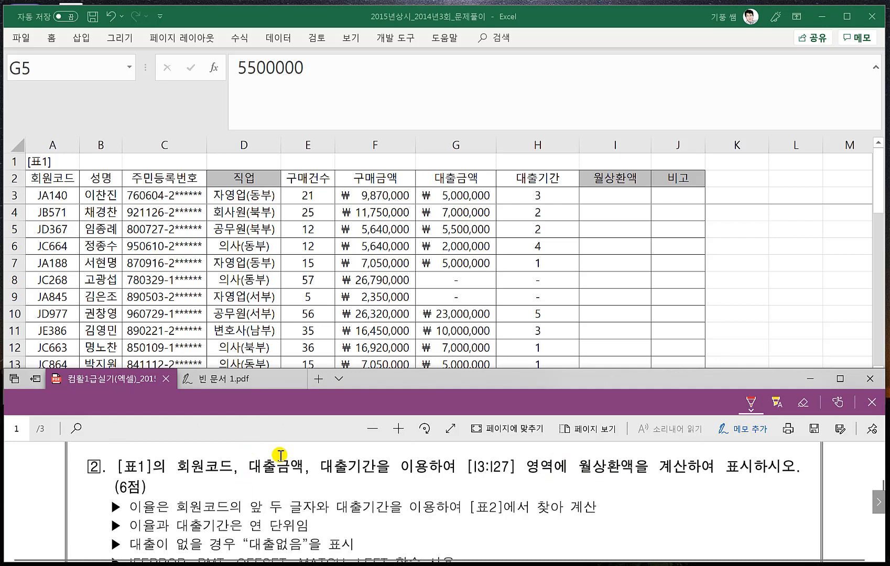
{"action": "scroll", "coordinate": [281, 455], "scroll_direction": "down", "scroll_amount": 1}
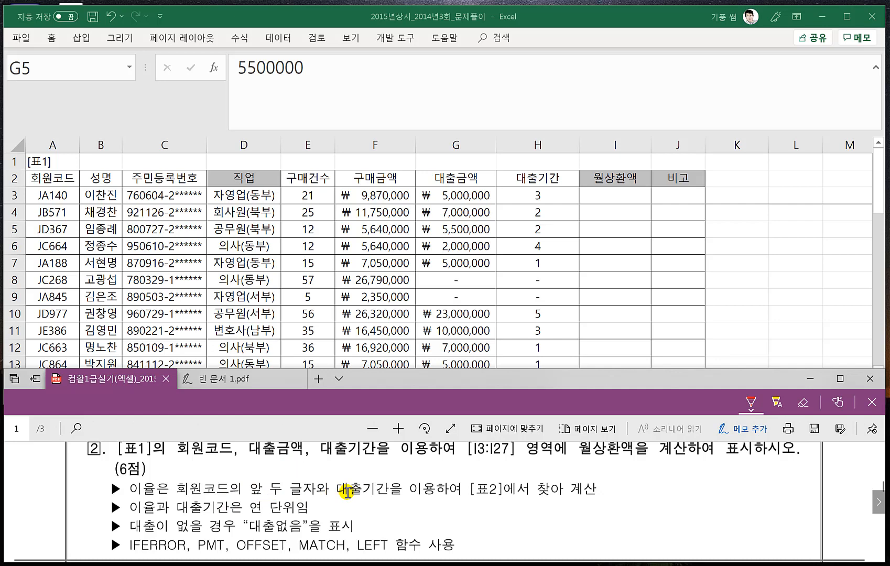
- Return to Excel, collapse the formula bar and examine the 대출기간 interest rate table in [표2]
{"action": "left_click", "coordinate": [385, 298]}
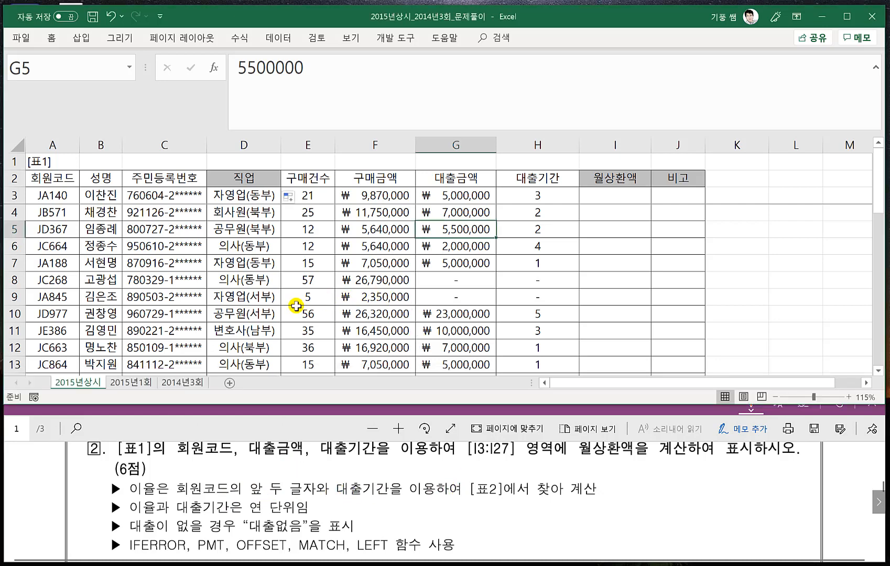
{"action": "scroll", "coordinate": [296, 306], "scroll_direction": "down", "scroll_amount": 2}
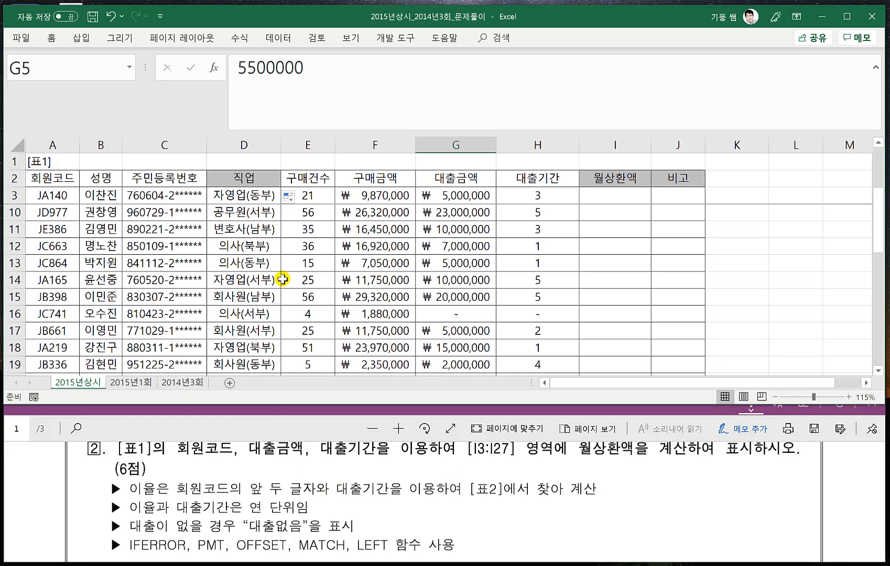
{"action": "key", "text": "ctrl+shift+u"}
{"action": "scroll", "coordinate": [271, 277], "scroll_direction": "down", "scroll_amount": 6}
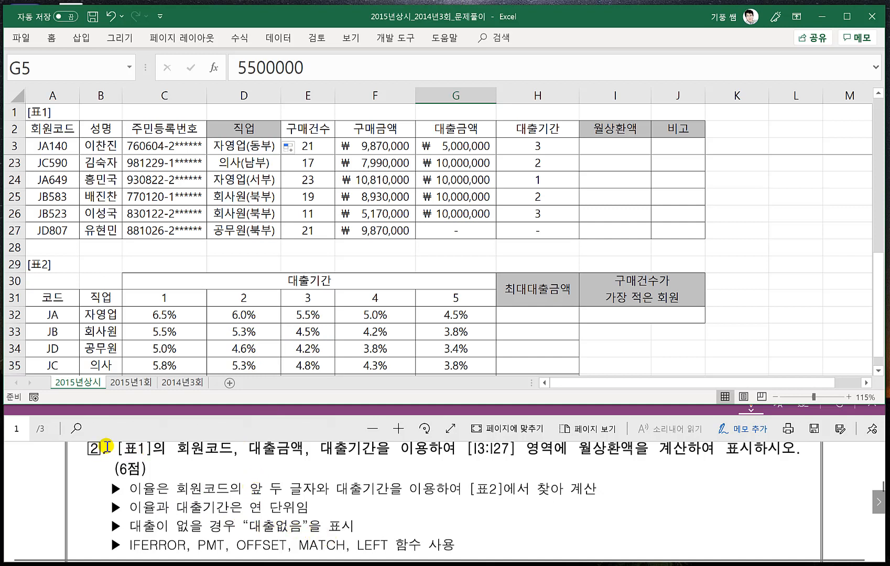
- Handwrite the syntax "=iferror(값, 오류값)" in red pen beside problem 2's conditions in the exam PDF
{"action": "left_click", "coordinate": [165, 428]}
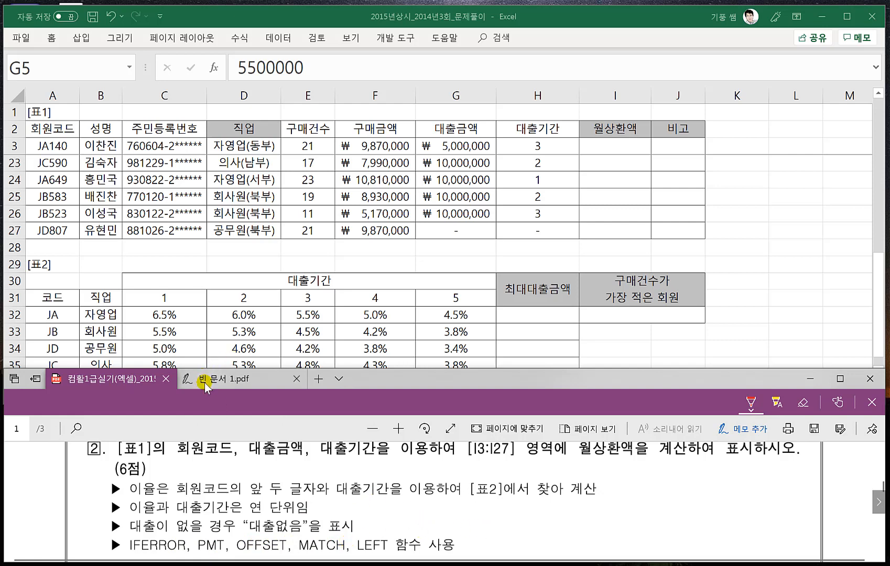
{"action": "scroll", "coordinate": [341, 485], "scroll_direction": "down", "scroll_amount": 1}
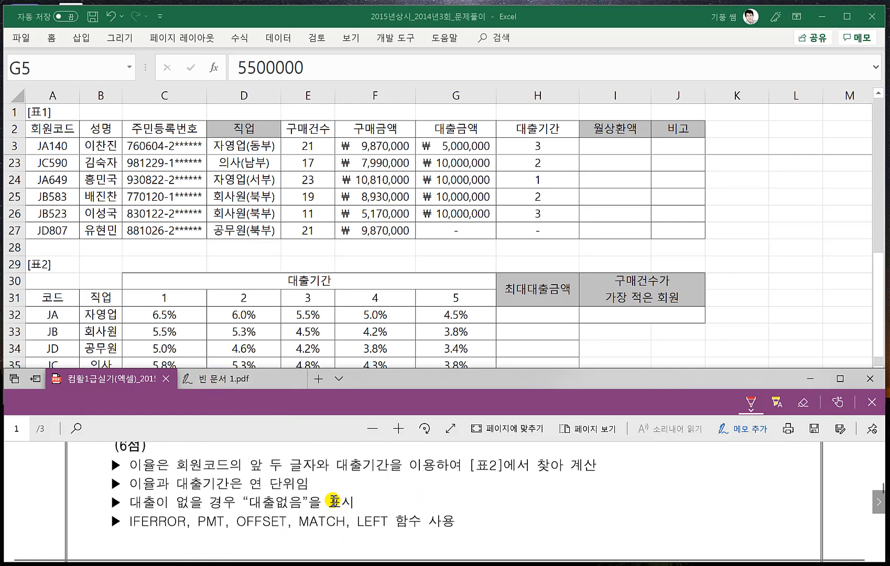
{"action": "scroll", "coordinate": [332, 501], "scroll_direction": "up", "scroll_amount": 1}
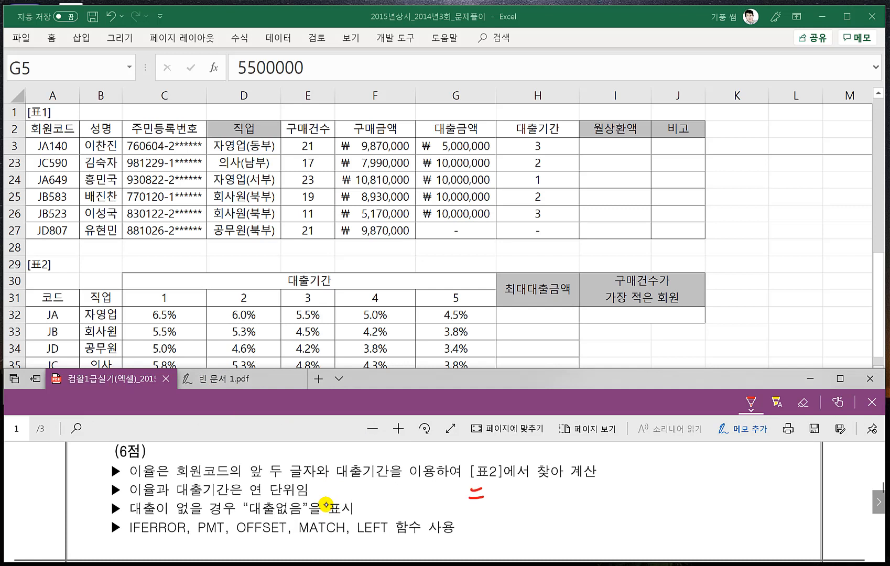
{"action": "left_click", "coordinate": [495, 486]}
{"action": "left_click_drag", "start_coordinate": [518, 489], "coordinate": [503, 511]}
{"action": "left_click_drag", "start_coordinate": [497, 496], "coordinate": [527, 502]}
{"action": "left_click_drag", "start_coordinate": [527, 495], "coordinate": [534, 494]}
{"action": "mouse_move", "coordinate": [535, 488]}
{"action": "left_mouse_down"}
{"action": "mouse_move", "coordinate": [536, 503]}
{"action": "mouse_move", "coordinate": [543, 499]}
{"action": "left_mouse_up"}
{"action": "left_click_drag", "start_coordinate": [545, 496], "coordinate": [551, 492]}
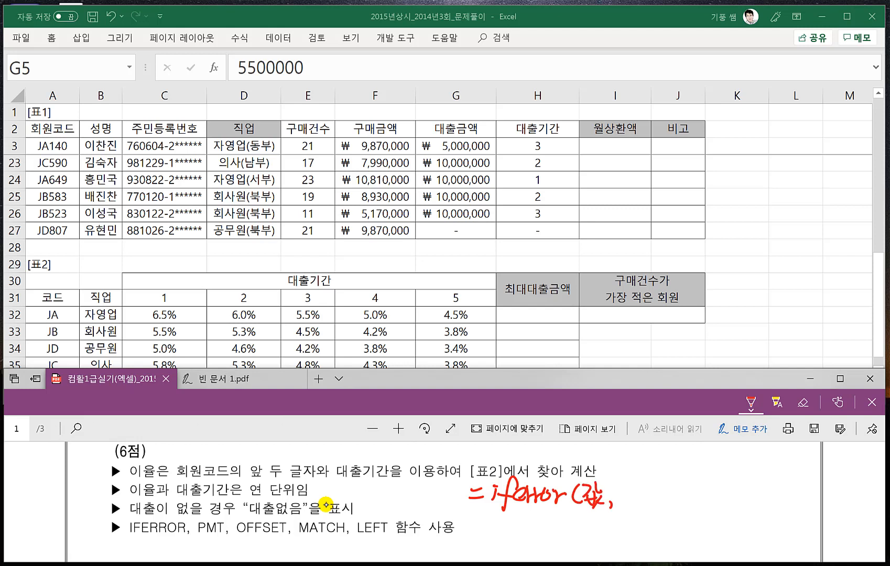
{"action": "mouse_move", "coordinate": [622, 482]}
{"action": "left_mouse_down"}
{"action": "mouse_move", "coordinate": [620, 497]}
{"action": "mouse_move", "coordinate": [632, 504]}
{"action": "left_mouse_up"}
{"action": "left_click_drag", "start_coordinate": [631, 482], "coordinate": [635, 487]}
{"action": "left_click_drag", "start_coordinate": [655, 484], "coordinate": [659, 496]}
{"action": "left_click_drag", "start_coordinate": [643, 497], "coordinate": [666, 511]}
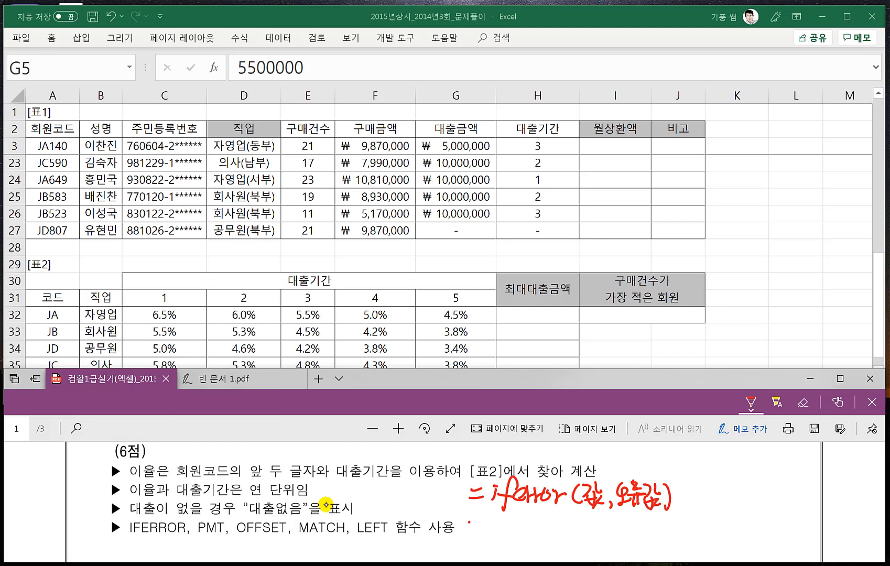
- Handwrite the example "ex) =iferror(3×4, 4×5)=12" below the IFERROR syntax and link the underlined 3×4 to 12 with an arrow
{"action": "mouse_move", "coordinate": [476, 519]}
{"action": "left_mouse_down"}
{"action": "mouse_move", "coordinate": [468, 528]}
{"action": "mouse_move", "coordinate": [490, 539]}
{"action": "mouse_move", "coordinate": [507, 525]}
{"action": "left_mouse_up"}
{"action": "left_click_drag", "start_coordinate": [500, 535], "coordinate": [511, 532]}
{"action": "mouse_move", "coordinate": [518, 524]}
{"action": "left_mouse_down"}
{"action": "mouse_move", "coordinate": [514, 538]}
{"action": "mouse_move", "coordinate": [515, 523]}
{"action": "left_mouse_up"}
{"action": "mouse_move", "coordinate": [524, 541]}
{"action": "left_mouse_down"}
{"action": "mouse_move", "coordinate": [538, 521]}
{"action": "mouse_move", "coordinate": [545, 536]}
{"action": "left_mouse_up"}
{"action": "mouse_move", "coordinate": [552, 527]}
{"action": "left_mouse_down"}
{"action": "mouse_move", "coordinate": [577, 523]}
{"action": "mouse_move", "coordinate": [578, 534]}
{"action": "left_mouse_up"}
{"action": "mouse_move", "coordinate": [585, 519]}
{"action": "left_mouse_down"}
{"action": "mouse_move", "coordinate": [588, 535]}
{"action": "mouse_move", "coordinate": [609, 536]}
{"action": "mouse_move", "coordinate": [598, 536]}
{"action": "left_mouse_up"}
{"action": "mouse_move", "coordinate": [617, 518]}
{"action": "left_mouse_down"}
{"action": "mouse_move", "coordinate": [625, 530]}
{"action": "mouse_move", "coordinate": [618, 537]}
{"action": "left_mouse_up"}
{"action": "mouse_move", "coordinate": [629, 531]}
{"action": "left_mouse_down"}
{"action": "mouse_move", "coordinate": [626, 538]}
{"action": "mouse_move", "coordinate": [649, 529]}
{"action": "left_mouse_up"}
{"action": "mouse_move", "coordinate": [644, 520]}
{"action": "left_mouse_down"}
{"action": "mouse_move", "coordinate": [644, 536]}
{"action": "mouse_move", "coordinate": [657, 533]}
{"action": "left_mouse_up"}
{"action": "mouse_move", "coordinate": [662, 520]}
{"action": "left_mouse_down"}
{"action": "mouse_move", "coordinate": [659, 537]}
{"action": "mouse_move", "coordinate": [668, 521]}
{"action": "mouse_move", "coordinate": [671, 538]}
{"action": "left_mouse_up"}
{"action": "left_click_drag", "start_coordinate": [677, 525], "coordinate": [685, 524]}
{"action": "left_click_drag", "start_coordinate": [677, 529], "coordinate": [688, 528]}
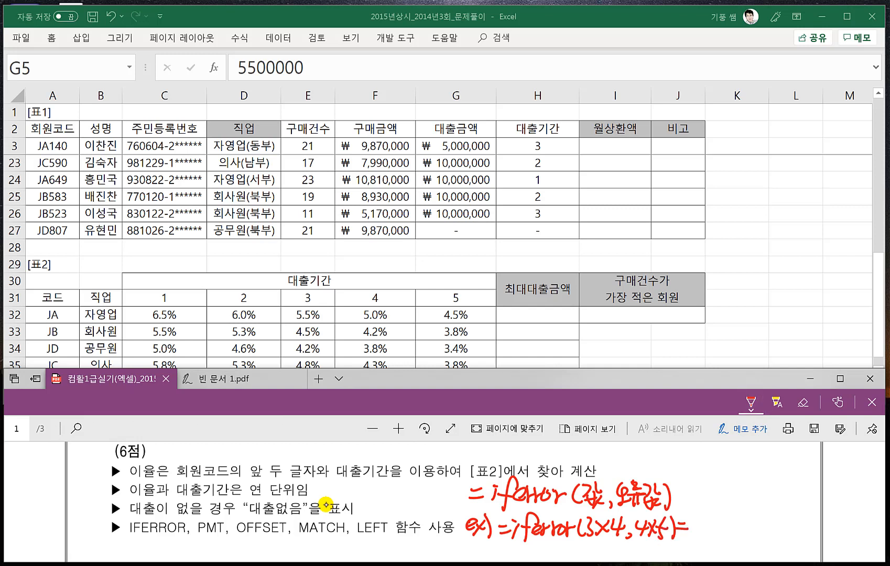
{"action": "left_click_drag", "start_coordinate": [701, 528], "coordinate": [718, 535]}
{"action": "scroll", "coordinate": [555, 511], "scroll_direction": "down", "scroll_amount": 1}
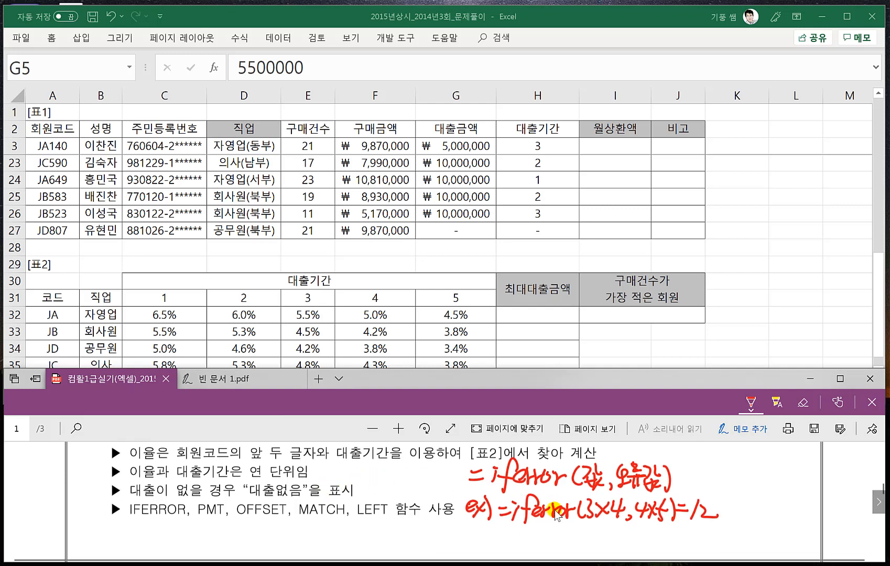
{"action": "mouse_move", "coordinate": [606, 525]}
{"action": "left_mouse_down"}
{"action": "mouse_move", "coordinate": [686, 536]}
{"action": "mouse_move", "coordinate": [696, 520]}
{"action": "mouse_move", "coordinate": [703, 530]}
{"action": "left_mouse_up"}
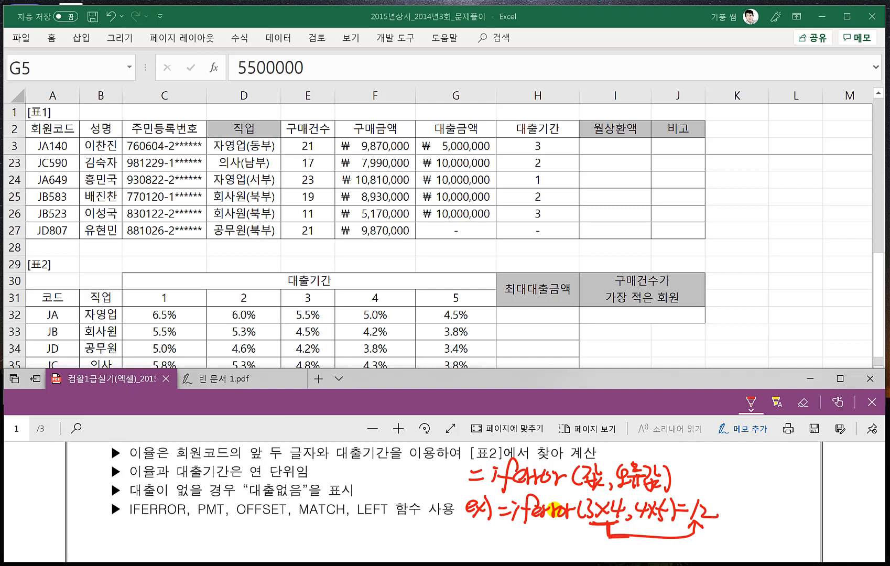
- Handwrite a second example "ex) =iferro(3/0, 4×5)⇒20" below the first and link the underlined 4×5 to 20 with an arrow
{"action": "scroll", "coordinate": [554, 510], "scroll_direction": "down", "scroll_amount": 1}
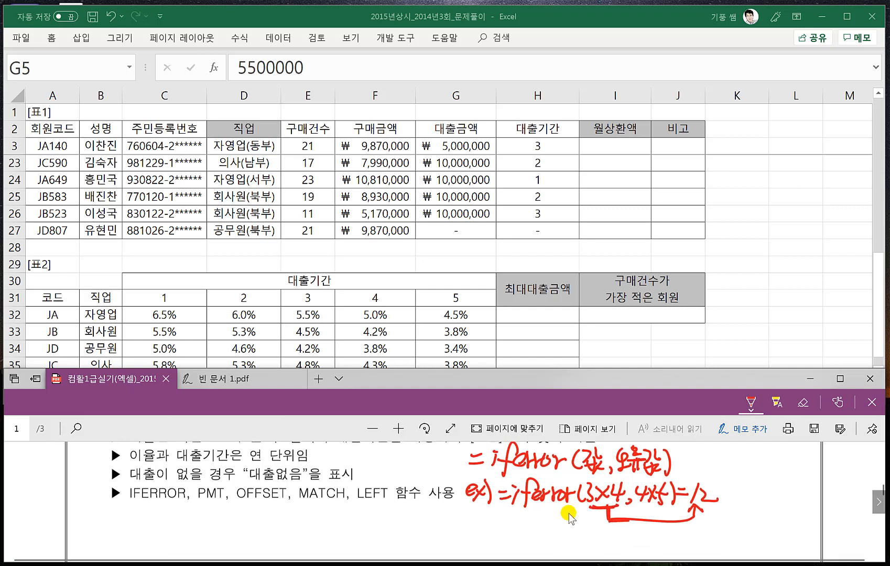
{"action": "left_click_drag", "start_coordinate": [473, 511], "coordinate": [485, 516]}
{"action": "left_click_drag", "start_coordinate": [485, 506], "coordinate": [491, 513]}
{"action": "mouse_move", "coordinate": [496, 504]}
{"action": "left_mouse_down"}
{"action": "mouse_move", "coordinate": [487, 518]}
{"action": "mouse_move", "coordinate": [525, 522]}
{"action": "left_mouse_up"}
{"action": "mouse_move", "coordinate": [543, 495]}
{"action": "left_mouse_down"}
{"action": "mouse_move", "coordinate": [535, 535]}
{"action": "mouse_move", "coordinate": [570, 511]}
{"action": "mouse_move", "coordinate": [600, 527]}
{"action": "left_mouse_up"}
{"action": "mouse_move", "coordinate": [623, 503]}
{"action": "left_mouse_down"}
{"action": "mouse_move", "coordinate": [612, 524]}
{"action": "mouse_move", "coordinate": [636, 532]}
{"action": "left_mouse_up"}
{"action": "mouse_move", "coordinate": [651, 508]}
{"action": "left_mouse_down"}
{"action": "mouse_move", "coordinate": [662, 517]}
{"action": "mouse_move", "coordinate": [660, 530]}
{"action": "left_mouse_up"}
{"action": "mouse_move", "coordinate": [668, 512]}
{"action": "left_mouse_down"}
{"action": "mouse_move", "coordinate": [675, 522]}
{"action": "mouse_move", "coordinate": [666, 528]}
{"action": "left_mouse_up"}
{"action": "mouse_move", "coordinate": [686, 506]}
{"action": "left_mouse_down"}
{"action": "mouse_move", "coordinate": [677, 509]}
{"action": "mouse_move", "coordinate": [674, 531]}
{"action": "mouse_move", "coordinate": [693, 530]}
{"action": "mouse_move", "coordinate": [711, 511]}
{"action": "left_mouse_up"}
{"action": "left_click_drag", "start_coordinate": [699, 517], "coordinate": [711, 516]}
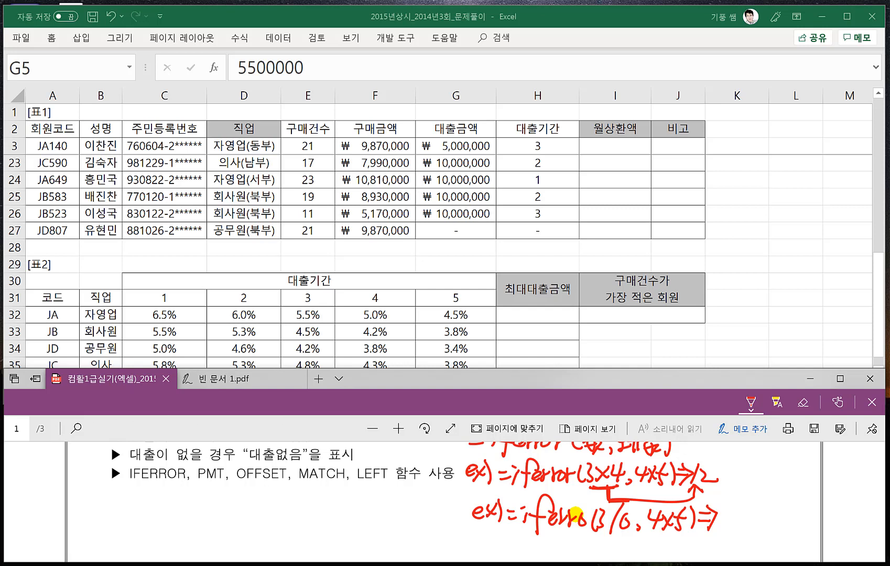
{"action": "mouse_move", "coordinate": [655, 532]}
{"action": "left_mouse_down"}
{"action": "mouse_move", "coordinate": [728, 539]}
{"action": "mouse_move", "coordinate": [731, 522]}
{"action": "left_mouse_up"}
{"action": "mouse_move", "coordinate": [725, 530]}
{"action": "left_mouse_down"}
{"action": "mouse_move", "coordinate": [740, 530]}
{"action": "mouse_move", "coordinate": [734, 513]}
{"action": "mouse_move", "coordinate": [743, 509]}
{"action": "left_mouse_up"}
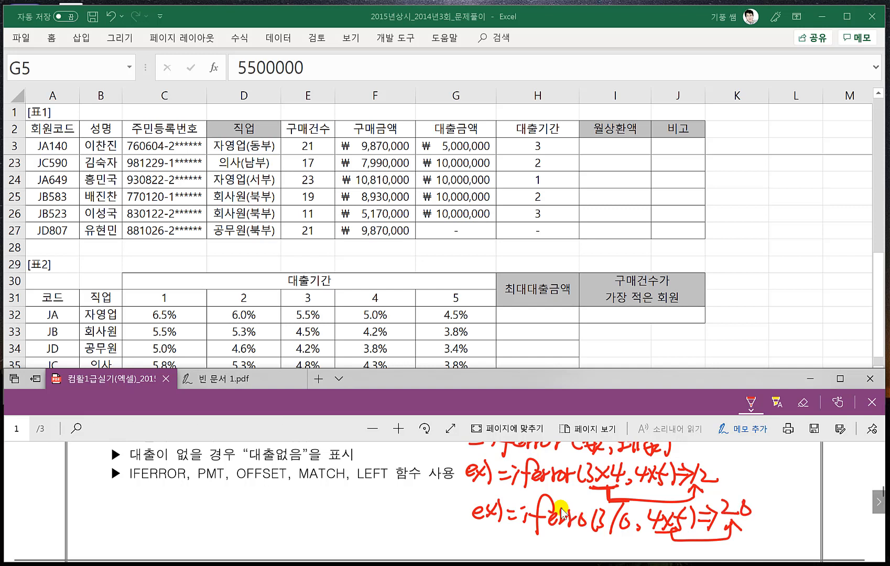
- Handwrite the syntax "offset(기준셀, 행, 열)" below the IFERROR examples in the exam PDF and underline its arguments
{"action": "scroll", "coordinate": [617, 511], "scroll_direction": "down", "scroll_amount": 1}
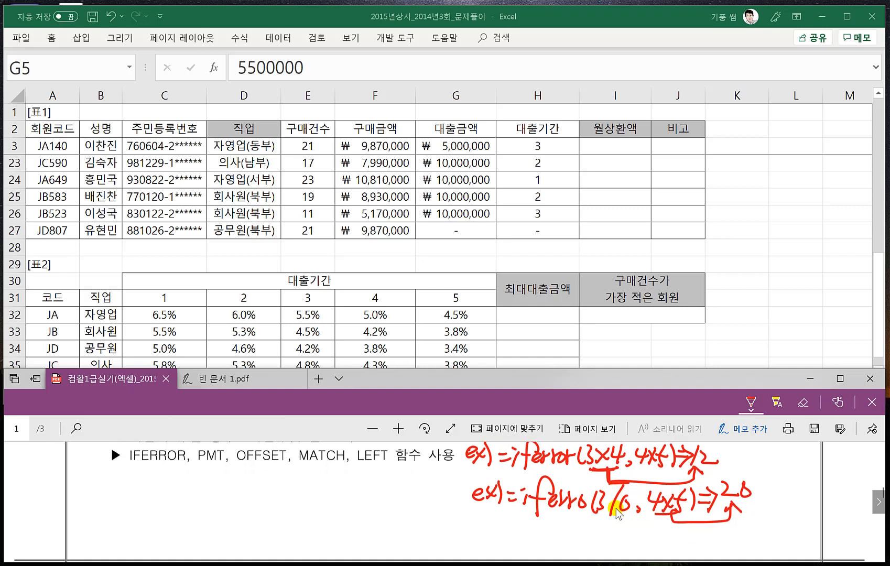
{"action": "scroll", "coordinate": [617, 511], "scroll_direction": "down", "scroll_amount": 1}
{"action": "scroll", "coordinate": [617, 511], "scroll_direction": "up", "scroll_amount": 1}
{"action": "scroll", "coordinate": [617, 511], "scroll_direction": "down", "scroll_amount": 1}
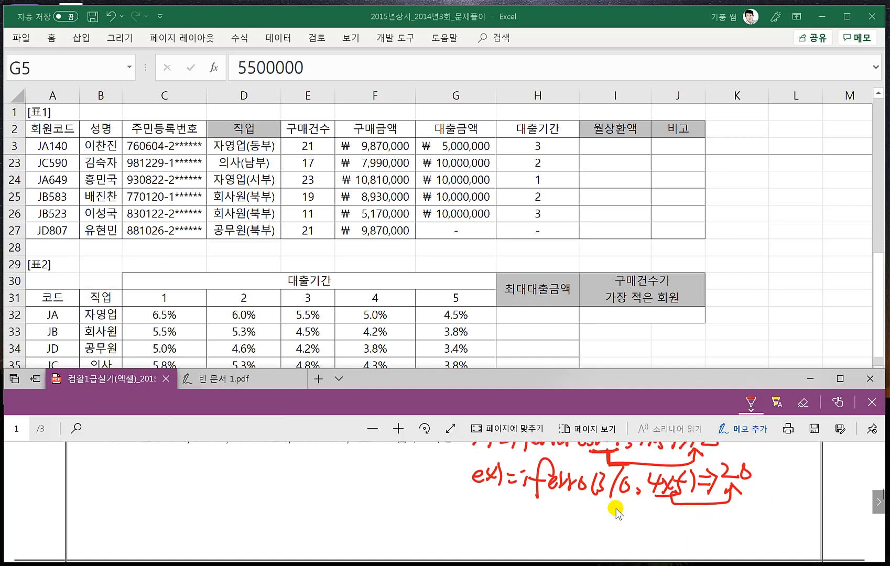
{"action": "left_click_drag", "start_coordinate": [477, 504], "coordinate": [479, 507]}
{"action": "mouse_move", "coordinate": [508, 505]}
{"action": "left_mouse_down"}
{"action": "mouse_move", "coordinate": [496, 499]}
{"action": "mouse_move", "coordinate": [494, 528]}
{"action": "left_mouse_up"}
{"action": "mouse_move", "coordinate": [484, 516]}
{"action": "left_mouse_down"}
{"action": "mouse_move", "coordinate": [500, 512]}
{"action": "mouse_move", "coordinate": [505, 529]}
{"action": "left_mouse_up"}
{"action": "mouse_move", "coordinate": [498, 514]}
{"action": "left_mouse_down"}
{"action": "mouse_move", "coordinate": [512, 512]}
{"action": "mouse_move", "coordinate": [510, 527]}
{"action": "left_mouse_up"}
{"action": "left_click_drag", "start_coordinate": [519, 521], "coordinate": [539, 527]}
{"action": "left_click_drag", "start_coordinate": [533, 517], "coordinate": [546, 515]}
{"action": "mouse_move", "coordinate": [553, 507]}
{"action": "left_mouse_down"}
{"action": "mouse_move", "coordinate": [551, 526]}
{"action": "mouse_move", "coordinate": [592, 525]}
{"action": "left_mouse_up"}
{"action": "mouse_move", "coordinate": [602, 505]}
{"action": "left_mouse_down"}
{"action": "mouse_move", "coordinate": [589, 522]}
{"action": "mouse_move", "coordinate": [604, 521]}
{"action": "left_mouse_up"}
{"action": "left_click_drag", "start_coordinate": [602, 504], "coordinate": [608, 523]}
{"action": "left_click_drag", "start_coordinate": [597, 520], "coordinate": [611, 530]}
{"action": "mouse_move", "coordinate": [621, 522]}
{"action": "left_mouse_down"}
{"action": "mouse_move", "coordinate": [617, 530]}
{"action": "mouse_move", "coordinate": [634, 511]}
{"action": "left_mouse_up"}
{"action": "left_click_drag", "start_coordinate": [626, 515], "coordinate": [652, 531]}
{"action": "mouse_move", "coordinate": [665, 509]}
{"action": "left_mouse_down"}
{"action": "mouse_move", "coordinate": [664, 522]}
{"action": "mouse_move", "coordinate": [676, 514]}
{"action": "left_mouse_up"}
{"action": "left_click_drag", "start_coordinate": [676, 509], "coordinate": [684, 535]}
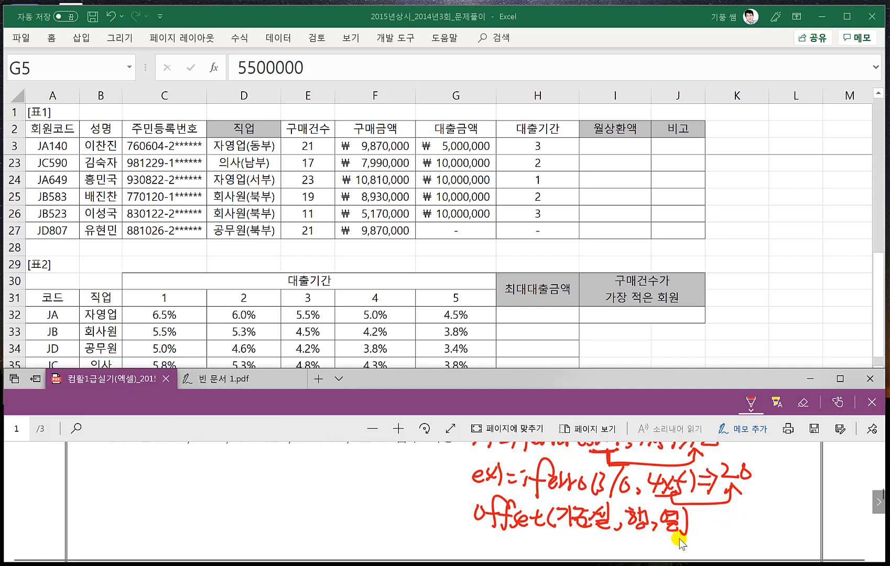
{"action": "left_click_drag", "start_coordinate": [680, 537], "coordinate": [555, 531]}
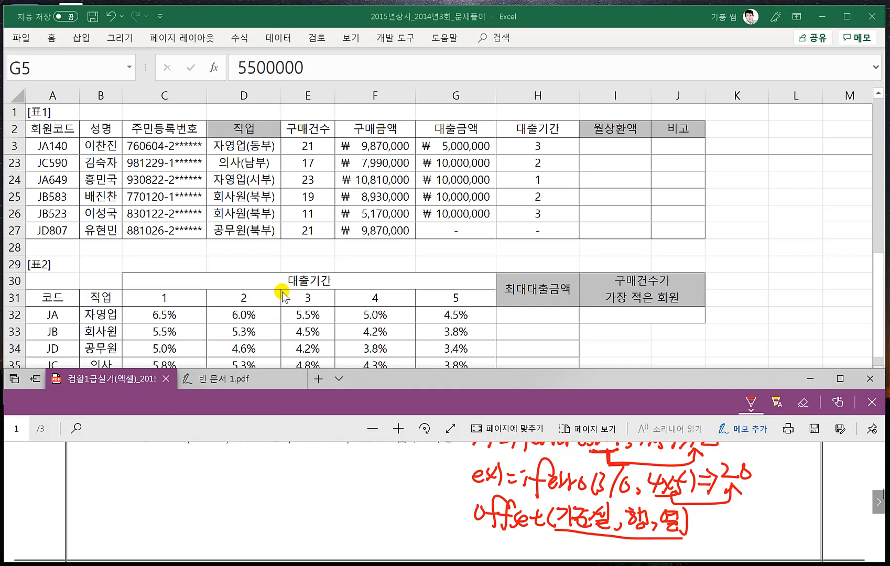
- Switch to Excel and enter the test formula =OFFSET(B31,3,4) in C29 above [표2]
{"action": "left_click", "coordinate": [299, 328]}
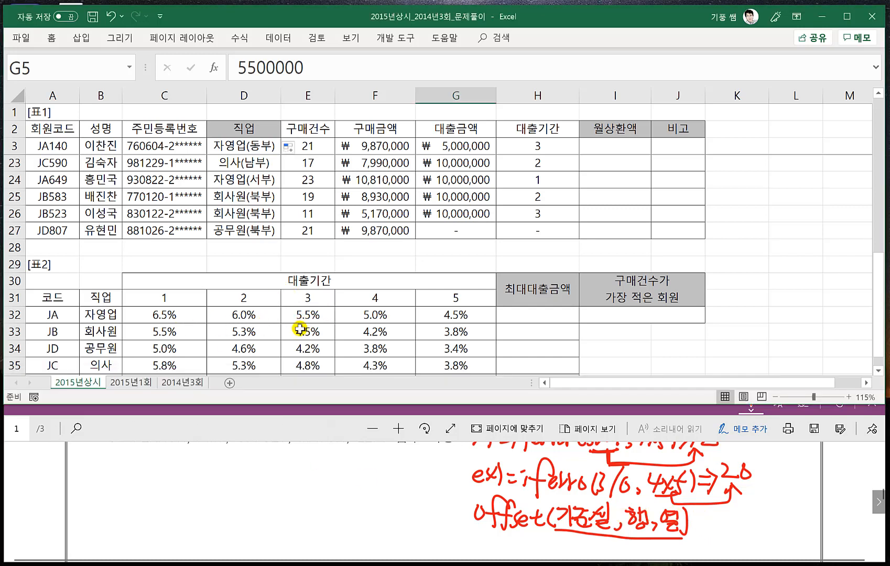
{"action": "left_click", "coordinate": [157, 262]}
{"action": "type", "text": "="}
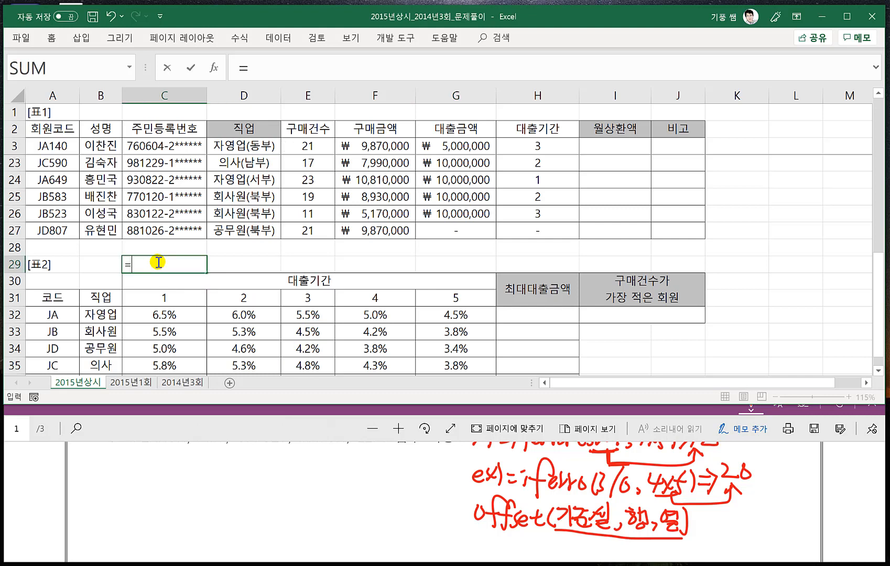
{"action": "type", "text": "OFF"}
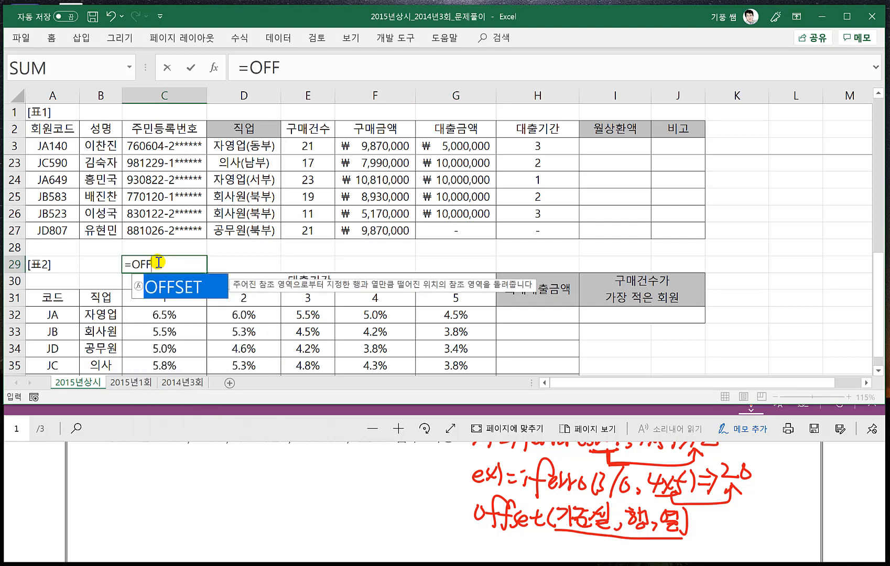
{"action": "type", "text": "SET("}
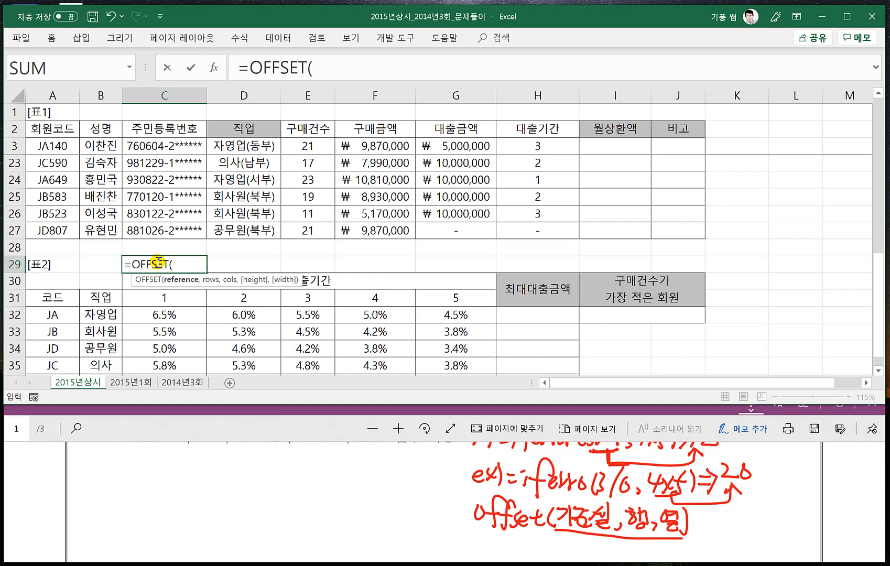
{"action": "left_click", "coordinate": [93, 297]}
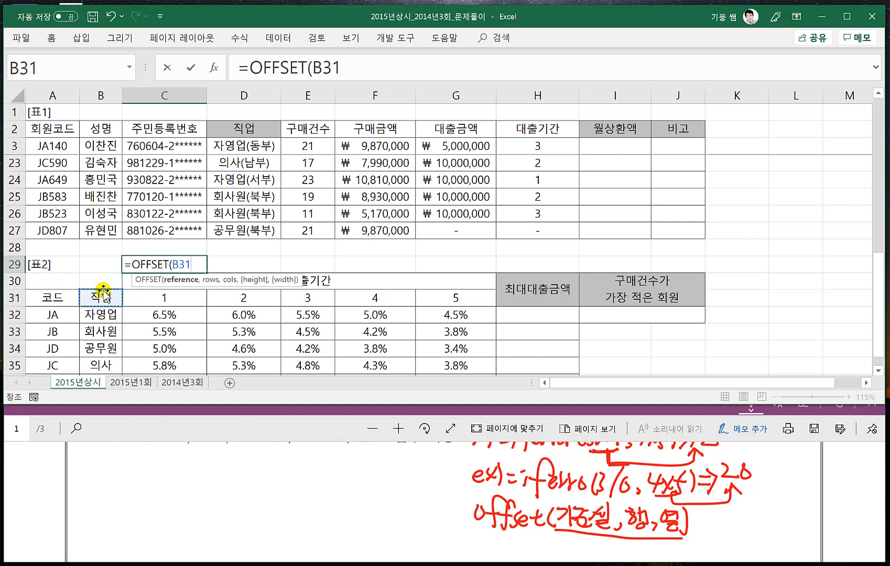
{"action": "type", "text": ","}
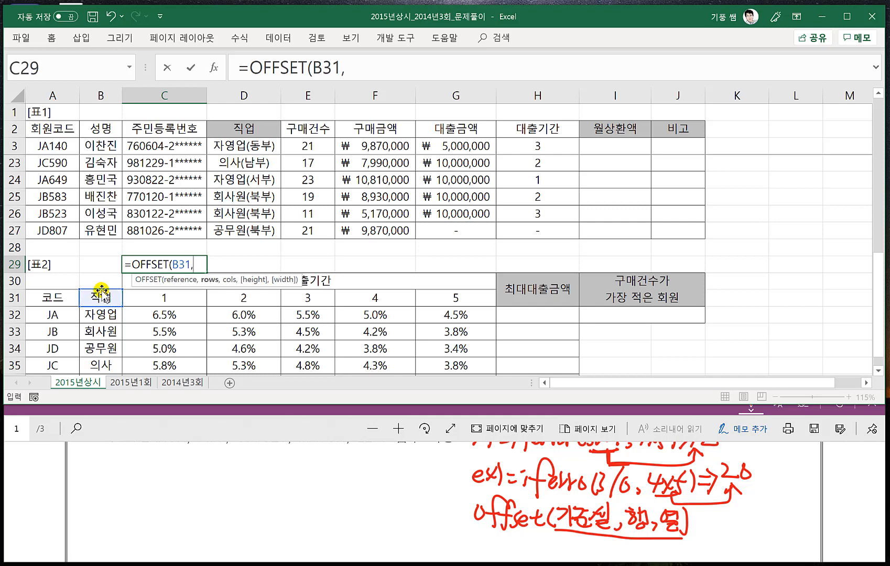
{"action": "type", "text": "3,4)"}
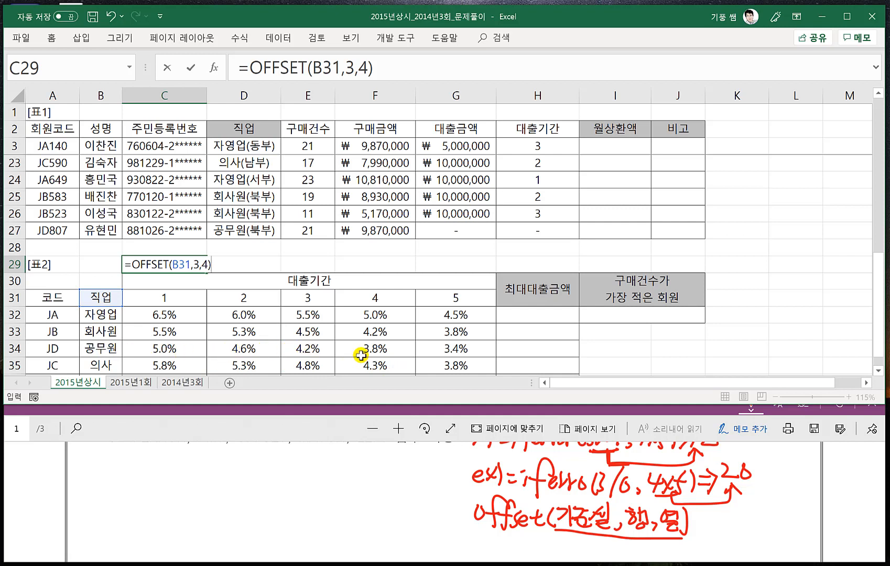
{"action": "key", "text": "Return"}
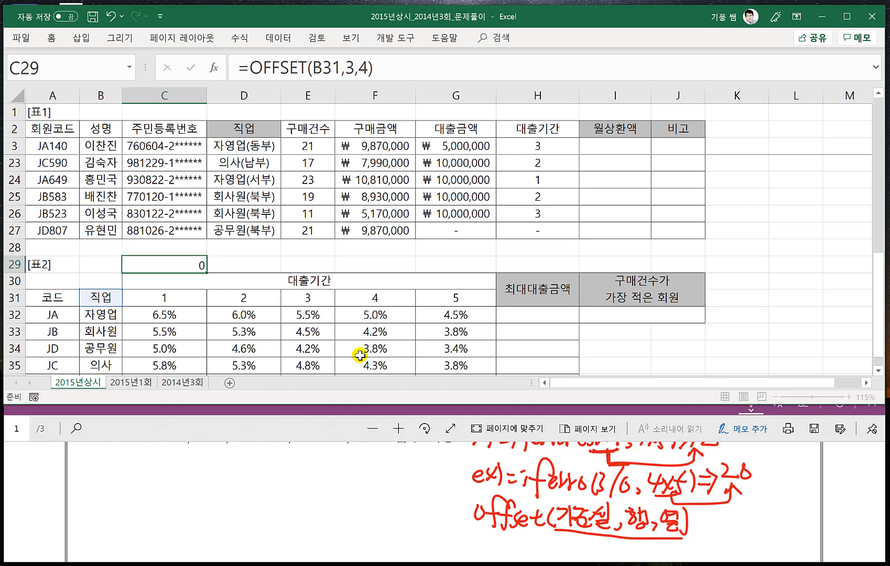
{"action": "left_click", "coordinate": [192, 261]}
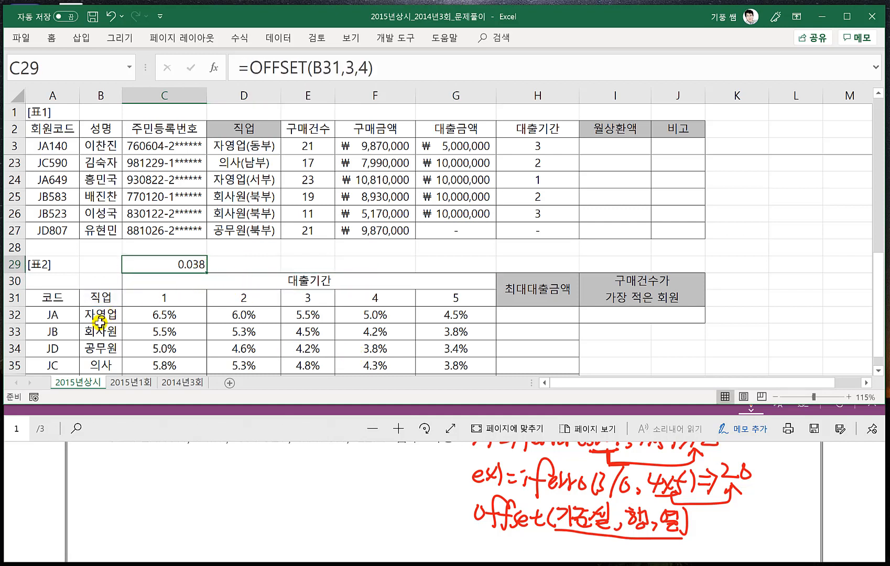
- Return to the exam PDF and handwrite the syntax "=match(찾을값, 범위, 0⇒정확한 값" below the list of required functions
{"action": "left_click", "coordinate": [310, 470]}
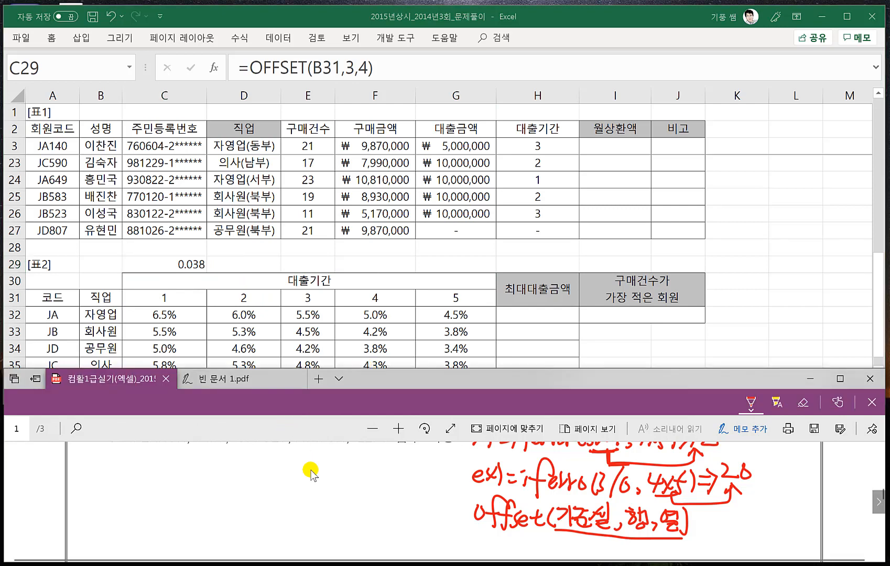
{"action": "scroll", "coordinate": [312, 473], "scroll_direction": "up", "scroll_amount": 1}
{"action": "scroll", "coordinate": [310, 470], "scroll_direction": "down", "scroll_amount": 1}
{"action": "scroll", "coordinate": [309, 472], "scroll_direction": "up", "scroll_amount": 2}
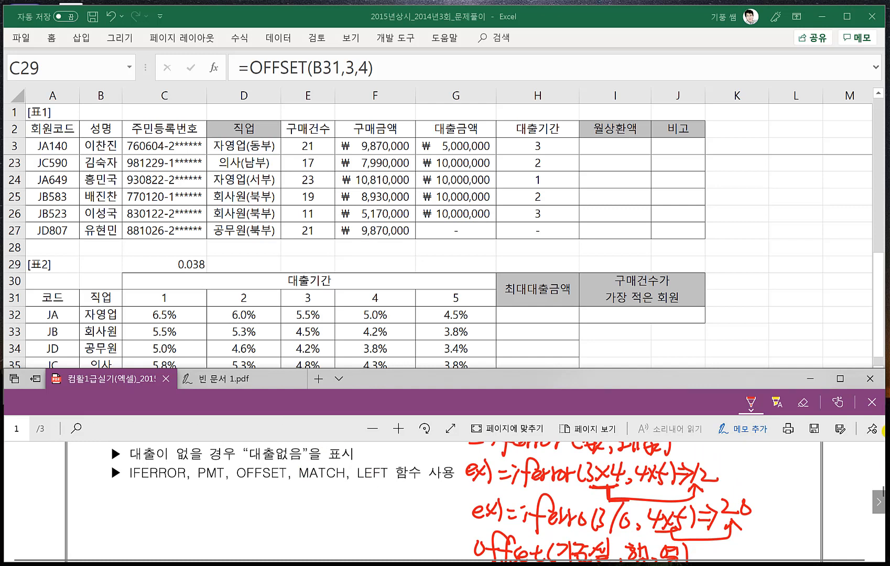
{"action": "left_click_drag", "start_coordinate": [73, 497], "coordinate": [87, 494]}
{"action": "left_click_drag", "start_coordinate": [76, 500], "coordinate": [136, 503]}
{"action": "mouse_move", "coordinate": [131, 493]}
{"action": "left_mouse_down"}
{"action": "mouse_move", "coordinate": [145, 491]}
{"action": "mouse_move", "coordinate": [149, 505]}
{"action": "left_mouse_up"}
{"action": "mouse_move", "coordinate": [156, 472]}
{"action": "left_mouse_down"}
{"action": "mouse_move", "coordinate": [153, 504]}
{"action": "mouse_move", "coordinate": [162, 504]}
{"action": "left_mouse_up"}
{"action": "mouse_move", "coordinate": [174, 486]}
{"action": "left_mouse_down"}
{"action": "mouse_move", "coordinate": [170, 504]}
{"action": "mouse_move", "coordinate": [189, 485]}
{"action": "mouse_move", "coordinate": [175, 500]}
{"action": "left_mouse_up"}
{"action": "mouse_move", "coordinate": [183, 491]}
{"action": "left_mouse_down"}
{"action": "mouse_move", "coordinate": [194, 498]}
{"action": "mouse_move", "coordinate": [173, 514]}
{"action": "left_mouse_up"}
{"action": "mouse_move", "coordinate": [197, 484]}
{"action": "left_mouse_down"}
{"action": "mouse_move", "coordinate": [204, 503]}
{"action": "mouse_move", "coordinate": [218, 496]}
{"action": "left_mouse_up"}
{"action": "mouse_move", "coordinate": [206, 498]}
{"action": "left_mouse_down"}
{"action": "mouse_move", "coordinate": [218, 506]}
{"action": "mouse_move", "coordinate": [225, 493]}
{"action": "left_mouse_up"}
{"action": "mouse_move", "coordinate": [203, 495]}
{"action": "left_mouse_down"}
{"action": "mouse_move", "coordinate": [223, 509]}
{"action": "mouse_move", "coordinate": [237, 503]}
{"action": "left_mouse_up"}
{"action": "mouse_move", "coordinate": [244, 485]}
{"action": "left_mouse_down"}
{"action": "mouse_move", "coordinate": [244, 502]}
{"action": "mouse_move", "coordinate": [255, 498]}
{"action": "left_mouse_up"}
{"action": "mouse_move", "coordinate": [241, 498]}
{"action": "left_mouse_down"}
{"action": "mouse_move", "coordinate": [255, 505]}
{"action": "mouse_move", "coordinate": [263, 497]}
{"action": "left_mouse_up"}
{"action": "left_click_drag", "start_coordinate": [244, 500], "coordinate": [265, 504]}
{"action": "mouse_move", "coordinate": [269, 478]}
{"action": "left_mouse_down"}
{"action": "mouse_move", "coordinate": [269, 503]}
{"action": "mouse_move", "coordinate": [291, 495]}
{"action": "mouse_move", "coordinate": [303, 507]}
{"action": "mouse_move", "coordinate": [320, 494]}
{"action": "mouse_move", "coordinate": [316, 500]}
{"action": "mouse_move", "coordinate": [338, 501]}
{"action": "left_mouse_up"}
{"action": "mouse_move", "coordinate": [326, 499]}
{"action": "left_mouse_down"}
{"action": "mouse_move", "coordinate": [339, 508]}
{"action": "mouse_move", "coordinate": [347, 495]}
{"action": "left_mouse_up"}
{"action": "left_click_drag", "start_coordinate": [340, 491], "coordinate": [351, 503]}
{"action": "mouse_move", "coordinate": [342, 488]}
{"action": "left_mouse_down"}
{"action": "mouse_move", "coordinate": [356, 502]}
{"action": "mouse_move", "coordinate": [375, 507]}
{"action": "mouse_move", "coordinate": [404, 496]}
{"action": "mouse_move", "coordinate": [415, 510]}
{"action": "left_mouse_up"}
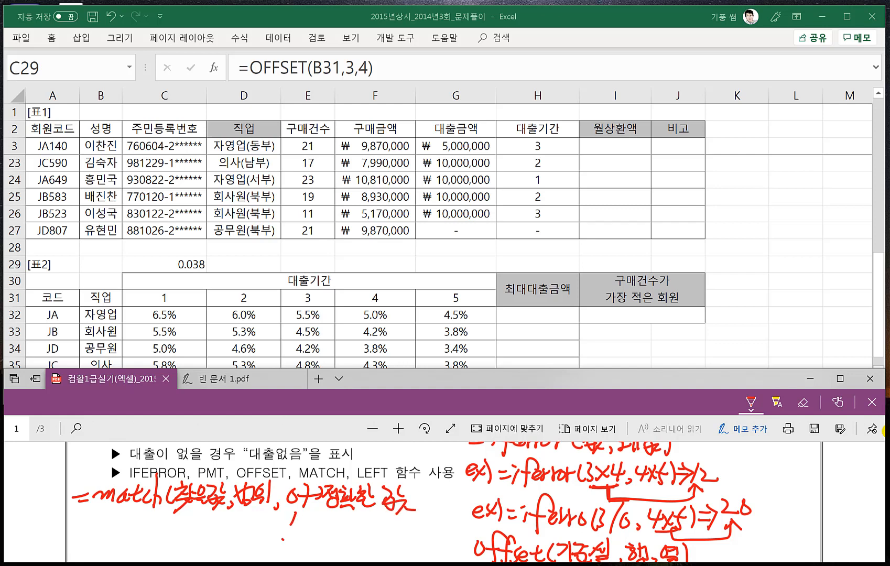
- Add the match types 1 and -1 with the note "유사한 값" below the 0 option of the MATCH syntax
{"action": "left_click_drag", "start_coordinate": [283, 541], "coordinate": [293, 540]}
{"action": "left_click_drag", "start_coordinate": [301, 528], "coordinate": [292, 548]}
{"action": "mouse_move", "coordinate": [303, 515]}
{"action": "left_mouse_down"}
{"action": "mouse_move", "coordinate": [311, 532]}
{"action": "mouse_move", "coordinate": [324, 526]}
{"action": "left_mouse_up"}
{"action": "mouse_move", "coordinate": [321, 529]}
{"action": "left_mouse_down"}
{"action": "mouse_move", "coordinate": [334, 528]}
{"action": "mouse_move", "coordinate": [321, 541]}
{"action": "left_mouse_up"}
{"action": "left_click_drag", "start_coordinate": [332, 530], "coordinate": [346, 540]}
{"action": "left_click_drag", "start_coordinate": [354, 519], "coordinate": [361, 521]}
{"action": "mouse_move", "coordinate": [356, 526]}
{"action": "left_mouse_down"}
{"action": "mouse_move", "coordinate": [356, 536]}
{"action": "mouse_move", "coordinate": [367, 534]}
{"action": "left_mouse_up"}
{"action": "left_click_drag", "start_coordinate": [367, 525], "coordinate": [370, 538]}
{"action": "left_click_drag", "start_coordinate": [378, 521], "coordinate": [383, 534]}
{"action": "left_click_drag", "start_coordinate": [395, 516], "coordinate": [390, 546]}
{"action": "left_click_drag", "start_coordinate": [398, 535], "coordinate": [405, 541]}
- Write "오름차순" beside match type 1 and "내림차순" beside -1 under the 범위 argument
{"action": "mouse_move", "coordinate": [236, 514]}
{"action": "left_mouse_down"}
{"action": "mouse_move", "coordinate": [278, 506]}
{"action": "mouse_move", "coordinate": [212, 520]}
{"action": "mouse_move", "coordinate": [212, 529]}
{"action": "left_mouse_up"}
{"action": "left_click_drag", "start_coordinate": [208, 531], "coordinate": [229, 523]}
{"action": "left_click_drag", "start_coordinate": [219, 526], "coordinate": [231, 526]}
{"action": "mouse_move", "coordinate": [225, 522]}
{"action": "left_mouse_down"}
{"action": "mouse_move", "coordinate": [240, 532]}
{"action": "mouse_move", "coordinate": [268, 527]}
{"action": "left_mouse_up"}
{"action": "left_click_drag", "start_coordinate": [245, 529], "coordinate": [273, 527]}
{"action": "left_click_drag", "start_coordinate": [262, 526], "coordinate": [276, 530]}
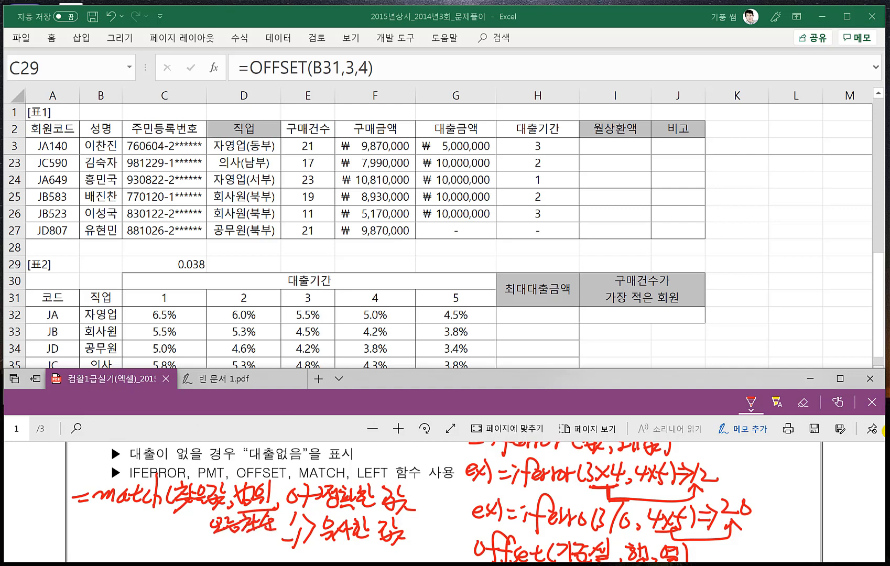
{"action": "mouse_move", "coordinate": [206, 543]}
{"action": "left_mouse_down"}
{"action": "mouse_move", "coordinate": [214, 553]}
{"action": "mouse_move", "coordinate": [239, 550]}
{"action": "left_mouse_up"}
{"action": "mouse_move", "coordinate": [228, 549]}
{"action": "left_mouse_down"}
{"action": "mouse_move", "coordinate": [240, 557]}
{"action": "mouse_move", "coordinate": [249, 549]}
{"action": "left_mouse_up"}
{"action": "left_click_drag", "start_coordinate": [228, 555], "coordinate": [274, 557]}
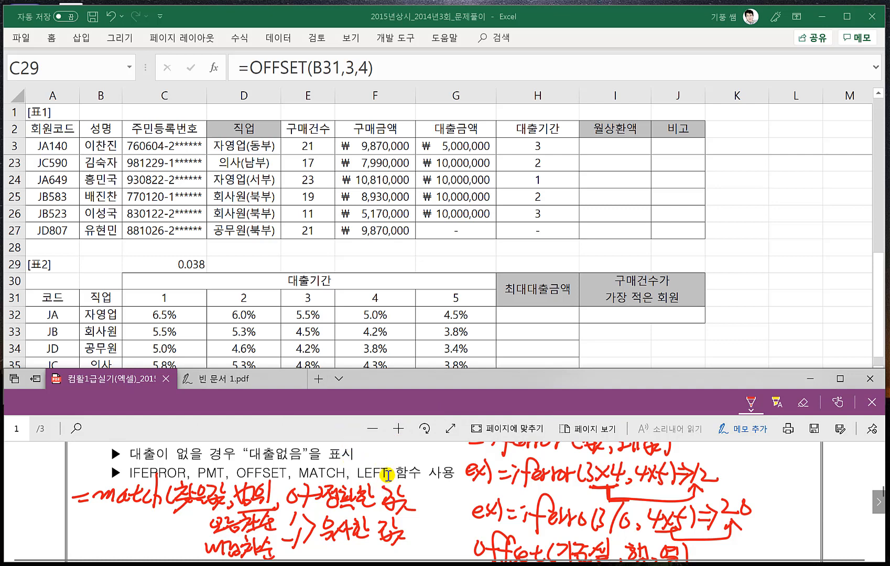
- Handwrite the syntax "=left(문자, k)" below the MATCH notes in the exam PDF
{"action": "scroll", "coordinate": [623, 498], "scroll_direction": "down", "scroll_amount": 1}
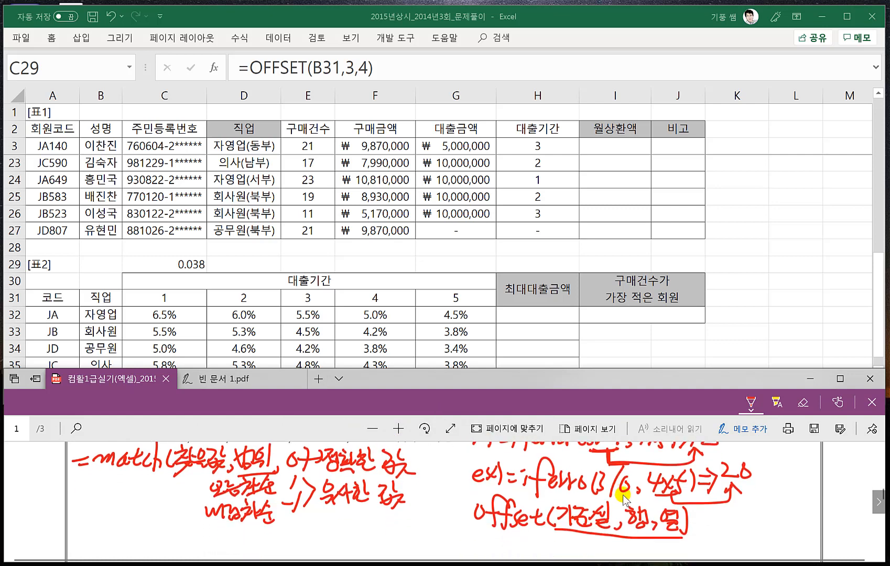
{"action": "left_click_drag", "start_coordinate": [79, 532], "coordinate": [87, 531]}
{"action": "mouse_move", "coordinate": [76, 540]}
{"action": "left_mouse_down"}
{"action": "mouse_move", "coordinate": [96, 538]}
{"action": "mouse_move", "coordinate": [99, 547]}
{"action": "left_mouse_up"}
{"action": "mouse_move", "coordinate": [106, 539]}
{"action": "left_mouse_down"}
{"action": "mouse_move", "coordinate": [125, 557]}
{"action": "mouse_move", "coordinate": [145, 532]}
{"action": "mouse_move", "coordinate": [147, 544]}
{"action": "left_mouse_up"}
{"action": "mouse_move", "coordinate": [162, 528]}
{"action": "left_mouse_down"}
{"action": "mouse_move", "coordinate": [156, 546]}
{"action": "mouse_move", "coordinate": [165, 537]}
{"action": "left_mouse_up"}
{"action": "left_click_drag", "start_coordinate": [165, 526], "coordinate": [179, 536]}
{"action": "left_click_drag", "start_coordinate": [167, 540], "coordinate": [180, 539]}
{"action": "mouse_move", "coordinate": [185, 533]}
{"action": "left_mouse_down"}
{"action": "mouse_move", "coordinate": [189, 550]}
{"action": "mouse_move", "coordinate": [200, 538]}
{"action": "left_mouse_up"}
{"action": "mouse_move", "coordinate": [209, 542]}
{"action": "left_mouse_down"}
{"action": "mouse_move", "coordinate": [203, 551]}
{"action": "mouse_move", "coordinate": [212, 548]}
{"action": "left_mouse_up"}
{"action": "left_click_drag", "start_coordinate": [223, 530], "coordinate": [224, 548]}
{"action": "left_click_drag", "start_coordinate": [224, 525], "coordinate": [226, 553]}
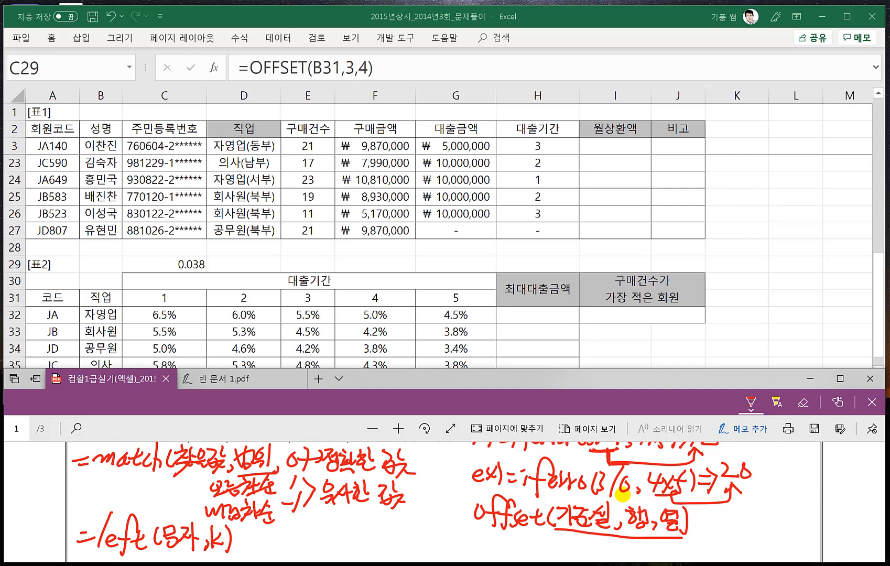
- Handwrite a LEFT example beside the syntax that extracts 2 characters of a sample text, giving "못생", and mark the cut after the second character
{"action": "left_click_drag", "start_coordinate": [251, 541], "coordinate": [263, 551]}
{"action": "left_click_drag", "start_coordinate": [273, 543], "coordinate": [289, 557]}
{"action": "left_click_drag", "start_coordinate": [283, 542], "coordinate": [306, 552]}
{"action": "mouse_move", "coordinate": [299, 544]}
{"action": "left_mouse_down"}
{"action": "mouse_move", "coordinate": [315, 550]}
{"action": "mouse_move", "coordinate": [348, 535]}
{"action": "mouse_move", "coordinate": [346, 552]}
{"action": "mouse_move", "coordinate": [359, 545]}
{"action": "mouse_move", "coordinate": [365, 552]}
{"action": "mouse_move", "coordinate": [359, 554]}
{"action": "left_mouse_up"}
{"action": "left_click_drag", "start_coordinate": [367, 540], "coordinate": [381, 549]}
{"action": "mouse_move", "coordinate": [371, 538]}
{"action": "left_mouse_down"}
{"action": "mouse_move", "coordinate": [373, 550]}
{"action": "mouse_move", "coordinate": [410, 543]}
{"action": "mouse_move", "coordinate": [411, 555]}
{"action": "left_mouse_up"}
{"action": "mouse_move", "coordinate": [417, 527]}
{"action": "left_mouse_down"}
{"action": "mouse_move", "coordinate": [435, 557]}
{"action": "mouse_move", "coordinate": [468, 555]}
{"action": "left_mouse_up"}
{"action": "left_click_drag", "start_coordinate": [477, 541], "coordinate": [492, 547]}
{"action": "left_click_drag", "start_coordinate": [482, 535], "coordinate": [483, 555]}
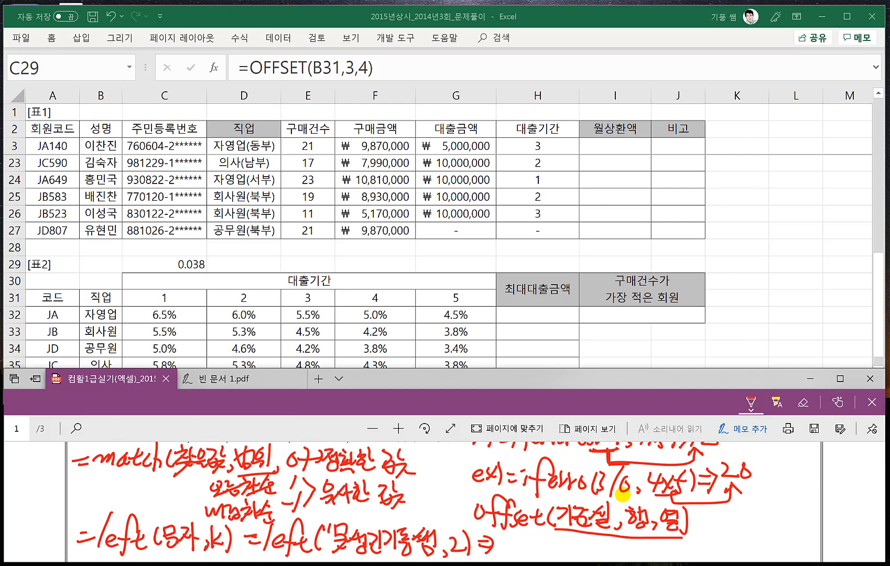
{"action": "mouse_move", "coordinate": [342, 505]}
{"action": "left_mouse_down"}
{"action": "mouse_move", "coordinate": [331, 523]}
{"action": "mouse_move", "coordinate": [378, 522]}
{"action": "left_mouse_up"}
{"action": "mouse_move", "coordinate": [516, 535]}
{"action": "left_mouse_down"}
{"action": "mouse_move", "coordinate": [511, 547]}
{"action": "mouse_move", "coordinate": [519, 549]}
{"action": "left_mouse_up"}
{"action": "mouse_move", "coordinate": [510, 550]}
{"action": "left_mouse_down"}
{"action": "mouse_move", "coordinate": [515, 562]}
{"action": "mouse_move", "coordinate": [517, 551]}
{"action": "left_mouse_up"}
{"action": "left_click_drag", "start_coordinate": [524, 543], "coordinate": [538, 561]}
{"action": "mouse_move", "coordinate": [526, 546]}
{"action": "left_mouse_down"}
{"action": "mouse_move", "coordinate": [536, 546]}
{"action": "mouse_move", "coordinate": [531, 554]}
{"action": "left_mouse_up"}
{"action": "left_click_drag", "start_coordinate": [549, 553], "coordinate": [550, 554]}
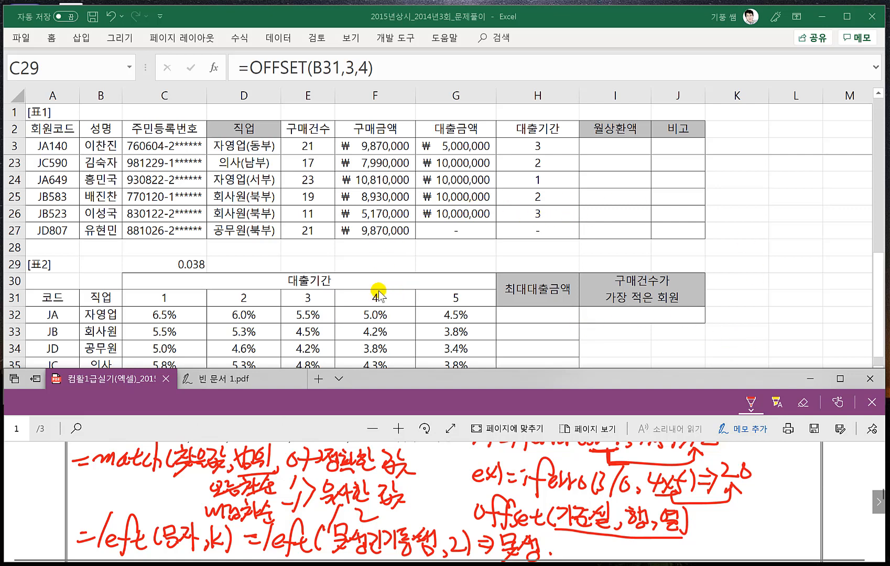
- Select I3 in Excel's 월상환액 column and look back over the function notes in the exam PDF
{"action": "left_click", "coordinate": [416, 274]}
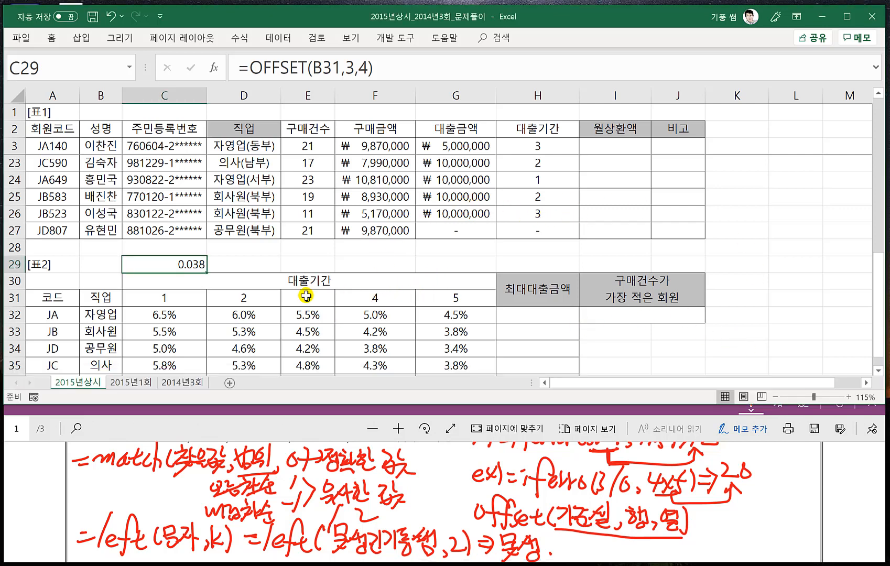
{"action": "left_click", "coordinate": [605, 152]}
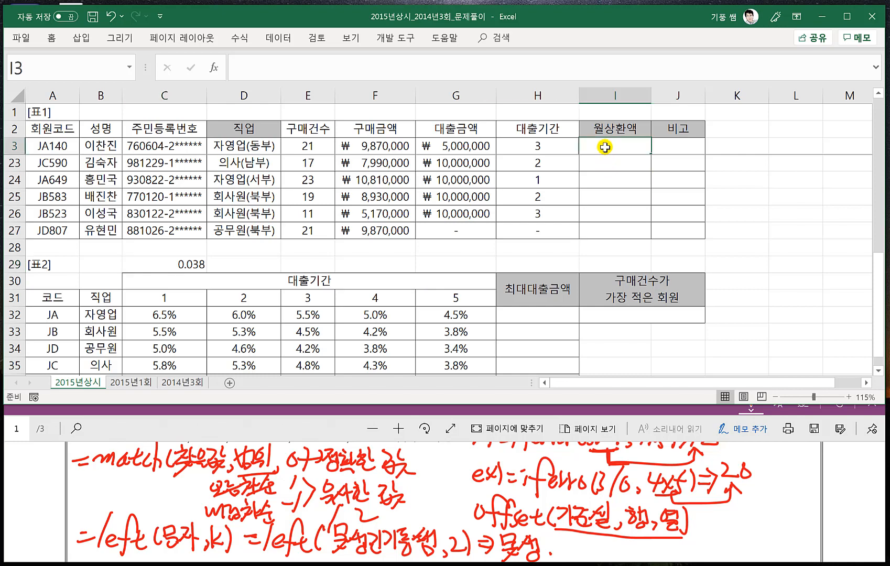
{"action": "left_click", "coordinate": [301, 446]}
{"action": "scroll", "coordinate": [302, 446], "scroll_direction": "up", "scroll_amount": 1}
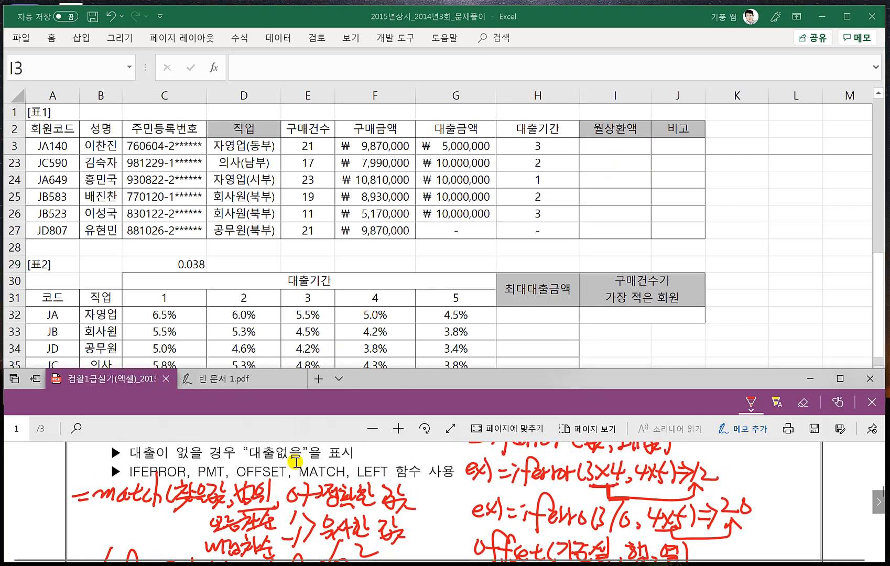
{"action": "scroll", "coordinate": [335, 466], "scroll_direction": "down", "scroll_amount": 2}
{"action": "scroll", "coordinate": [361, 477], "scroll_direction": "up", "scroll_amount": 2}
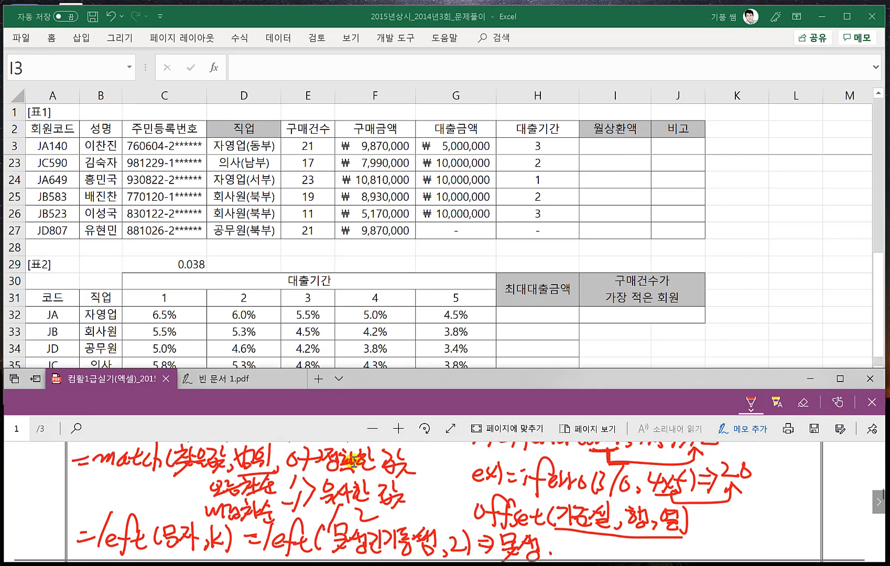
- Switch to 빈 문서 1.pdf and handwrite the syntax "=pmt(이율, 기간, -금액)" in the blank area of page 4
{"action": "left_click", "coordinate": [232, 378]}
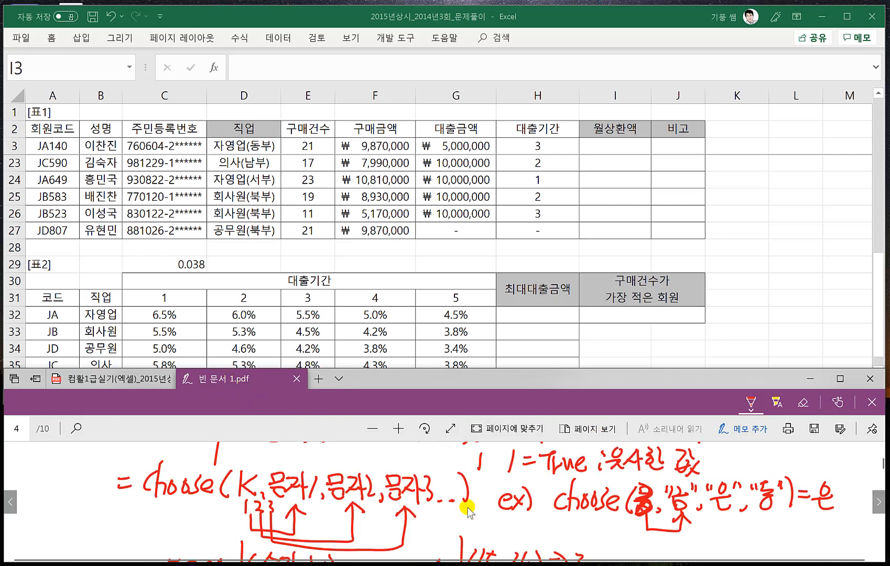
{"action": "scroll", "coordinate": [467, 508], "scroll_direction": "down", "scroll_amount": 4}
{"action": "scroll", "coordinate": [442, 516], "scroll_direction": "down", "scroll_amount": 1}
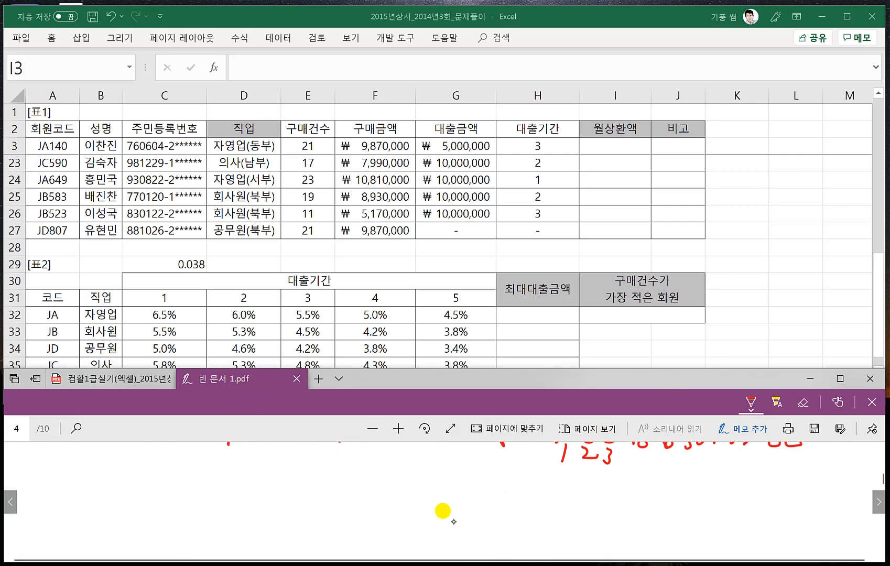
{"action": "left_click_drag", "start_coordinate": [170, 485], "coordinate": [185, 480]}
{"action": "mouse_move", "coordinate": [175, 492]}
{"action": "left_mouse_down"}
{"action": "mouse_move", "coordinate": [189, 489]}
{"action": "mouse_move", "coordinate": [195, 523]}
{"action": "left_mouse_up"}
{"action": "left_click_drag", "start_coordinate": [205, 481], "coordinate": [204, 495]}
{"action": "left_click_drag", "start_coordinate": [218, 486], "coordinate": [251, 495]}
{"action": "mouse_move", "coordinate": [269, 478]}
{"action": "left_mouse_down"}
{"action": "mouse_move", "coordinate": [266, 495]}
{"action": "mouse_move", "coordinate": [278, 478]}
{"action": "left_mouse_up"}
{"action": "mouse_move", "coordinate": [294, 466]}
{"action": "left_mouse_down"}
{"action": "mouse_move", "coordinate": [291, 492]}
{"action": "mouse_move", "coordinate": [309, 486]}
{"action": "left_mouse_up"}
{"action": "left_click_drag", "start_coordinate": [301, 492], "coordinate": [313, 498]}
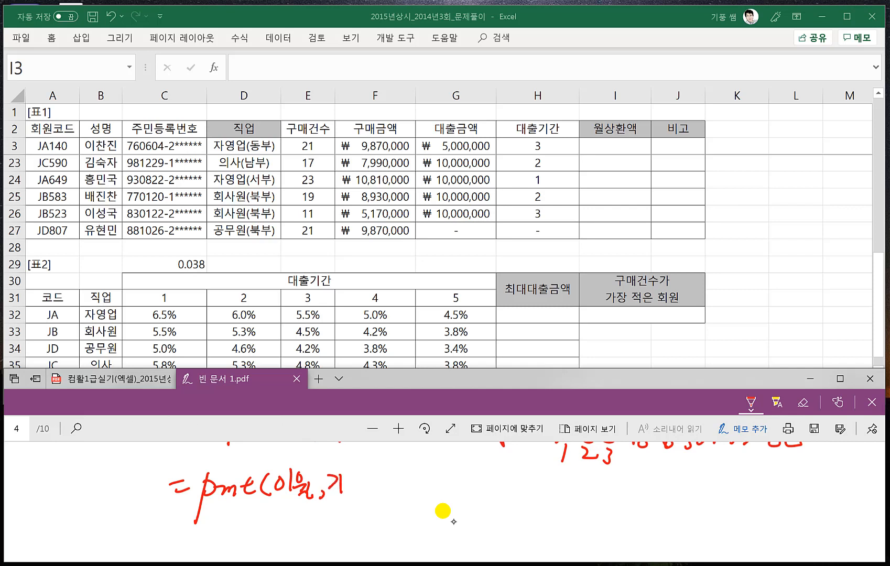
{"action": "left_click_drag", "start_coordinate": [364, 469], "coordinate": [365, 485]}
{"action": "left_click", "coordinate": [380, 491]}
{"action": "mouse_move", "coordinate": [350, 481]}
{"action": "left_mouse_down"}
{"action": "mouse_move", "coordinate": [367, 494]}
{"action": "mouse_move", "coordinate": [414, 485]}
{"action": "left_mouse_up"}
{"action": "left_click_drag", "start_coordinate": [407, 487], "coordinate": [421, 488]}
{"action": "left_click_drag", "start_coordinate": [416, 491], "coordinate": [419, 501]}
{"action": "left_click_drag", "start_coordinate": [424, 461], "coordinate": [426, 502]}
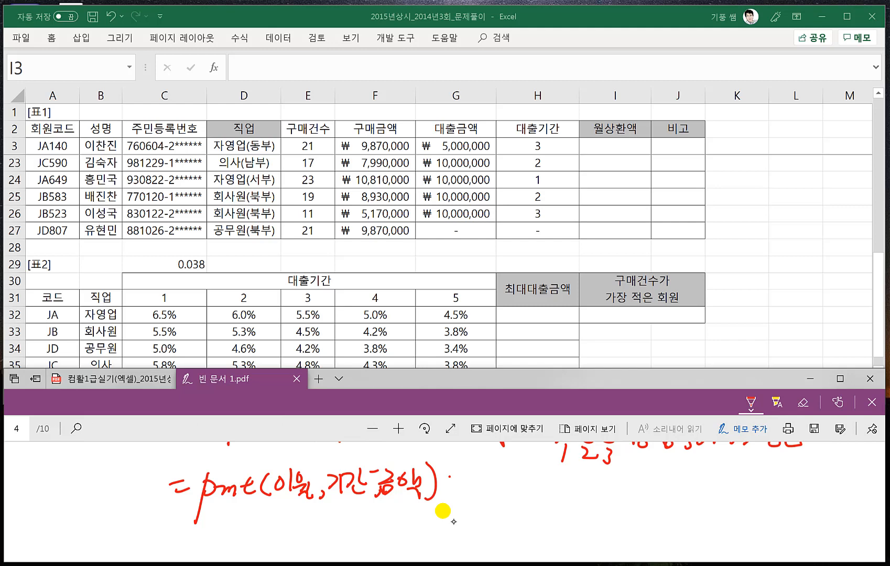
- Add "⇒ 양수" after the PMT syntax and return to problem 2's conditions in the exam PDF
{"action": "left_click_drag", "start_coordinate": [467, 474], "coordinate": [462, 487]}
{"action": "mouse_move", "coordinate": [490, 468]}
{"action": "left_mouse_down"}
{"action": "mouse_move", "coordinate": [483, 485]}
{"action": "mouse_move", "coordinate": [491, 469]}
{"action": "left_mouse_up"}
{"action": "left_click_drag", "start_coordinate": [496, 461], "coordinate": [498, 494]}
{"action": "left_click_drag", "start_coordinate": [497, 477], "coordinate": [507, 479]}
{"action": "left_click_drag", "start_coordinate": [514, 471], "coordinate": [526, 478]}
{"action": "left_click_drag", "start_coordinate": [501, 483], "coordinate": [531, 480]}
{"action": "left_click_drag", "start_coordinate": [524, 482], "coordinate": [523, 503]}
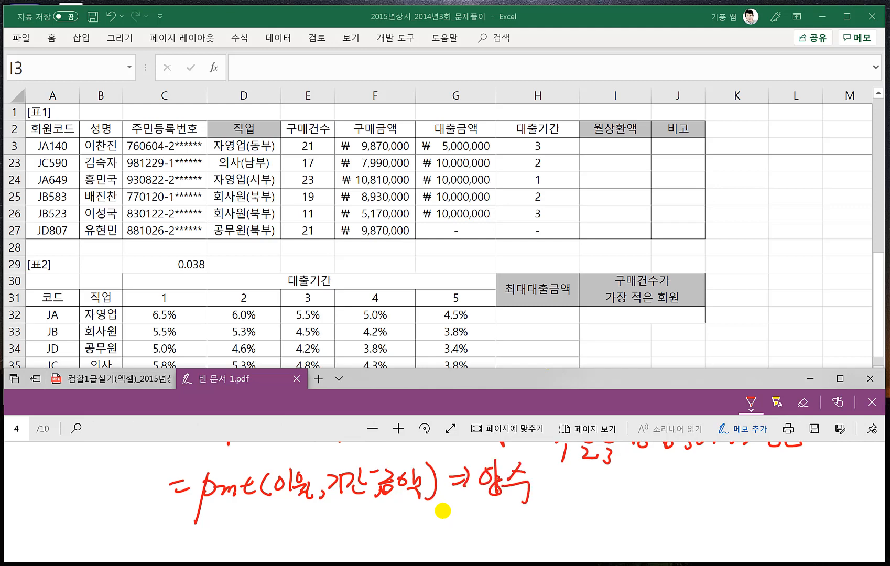
{"action": "left_click", "coordinate": [125, 378]}
{"action": "scroll", "coordinate": [354, 463], "scroll_direction": "up", "scroll_amount": 3}
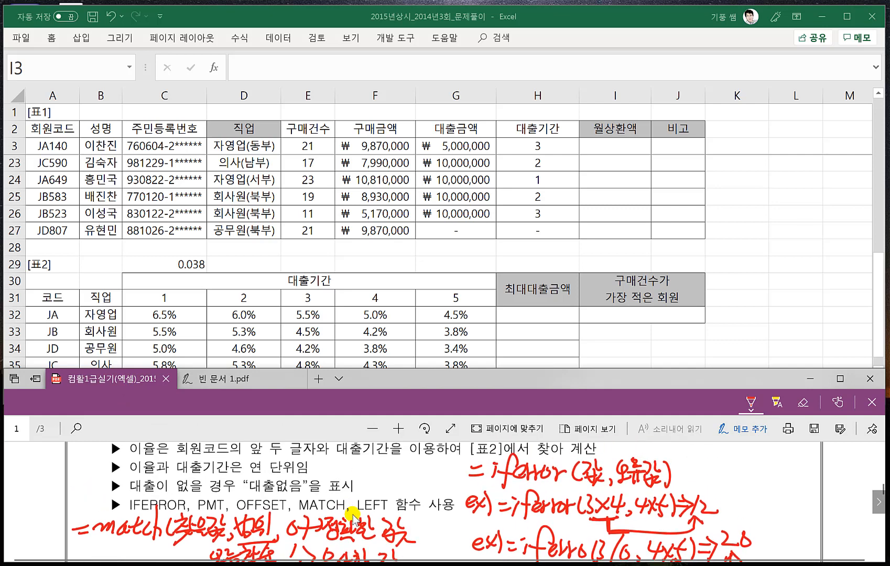
- Draw a red box around 월상환액 in problem 2 of the exam PDF and recheck the PMT note in 빈 문서 1.pdf
{"action": "scroll", "coordinate": [352, 519], "scroll_direction": "up", "scroll_amount": 1}
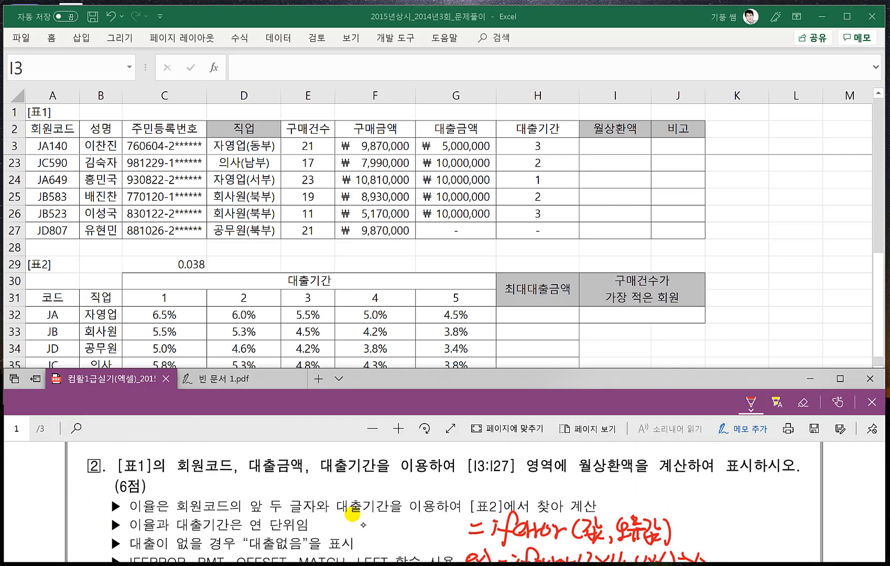
{"action": "mouse_move", "coordinate": [571, 479]}
{"action": "left_mouse_down"}
{"action": "mouse_move", "coordinate": [606, 453]}
{"action": "mouse_move", "coordinate": [576, 479]}
{"action": "left_mouse_up"}
{"action": "left_click", "coordinate": [215, 379]}
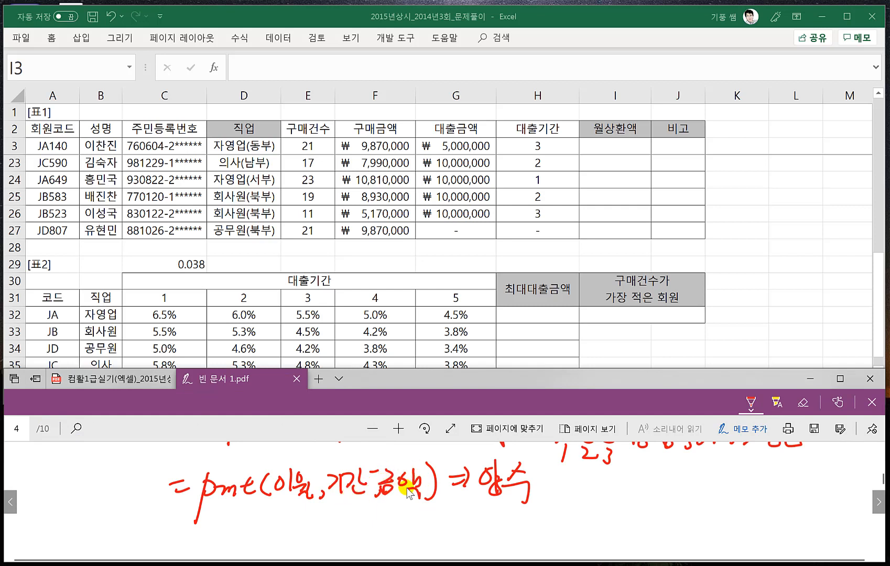
{"action": "left_click", "coordinate": [322, 351]}
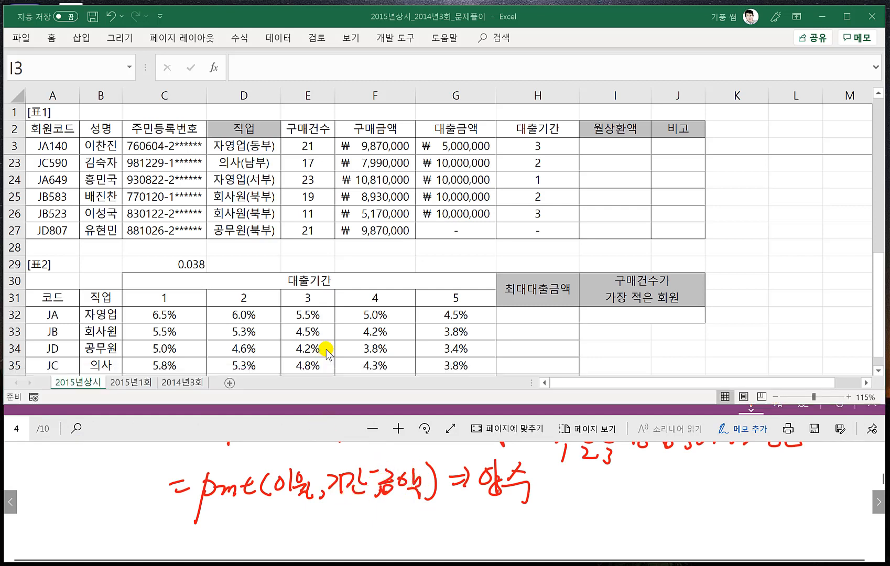
{"action": "left_click", "coordinate": [113, 421]}
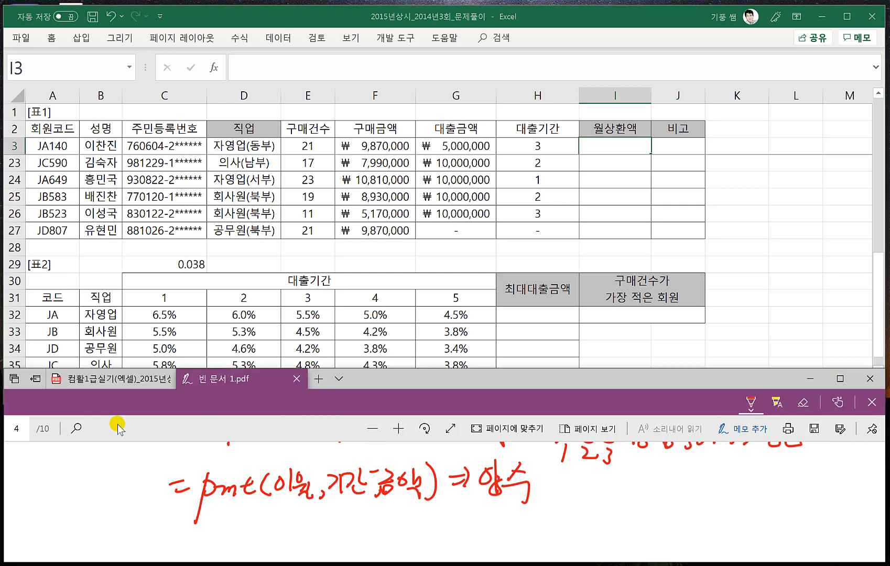
{"action": "left_click", "coordinate": [99, 387]}
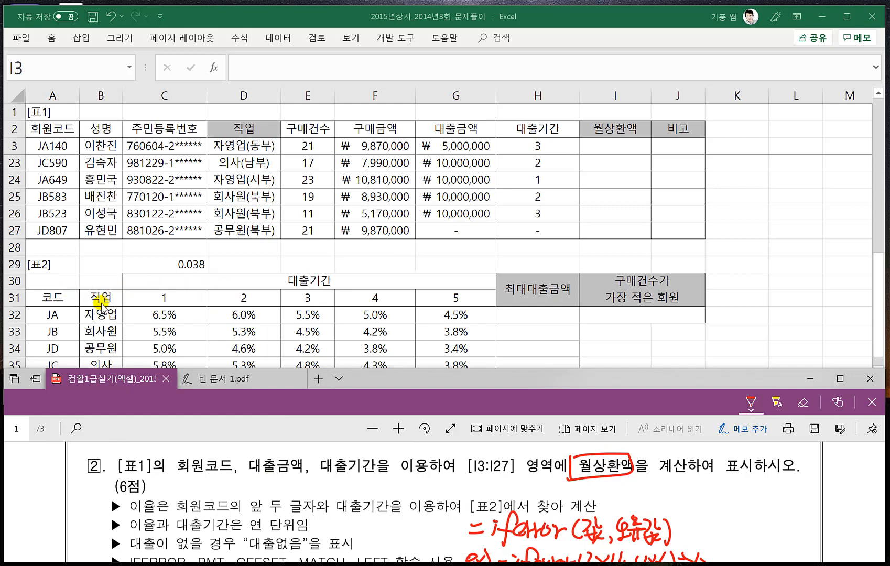
- In Excel, start an OFFSET formula in I3 with B31, the 직업 header of [표2], as the reference cell
{"action": "left_click", "coordinate": [604, 143]}
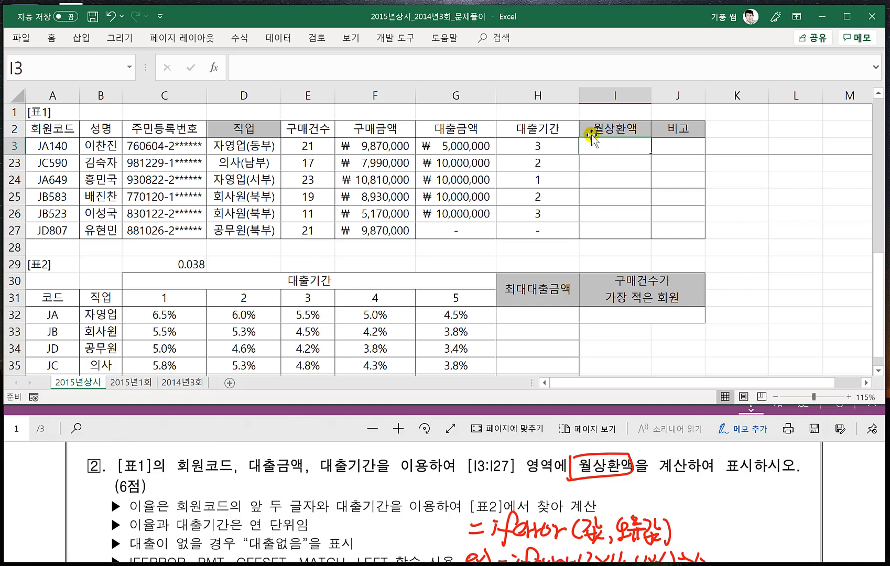
{"action": "type", "text": "="}
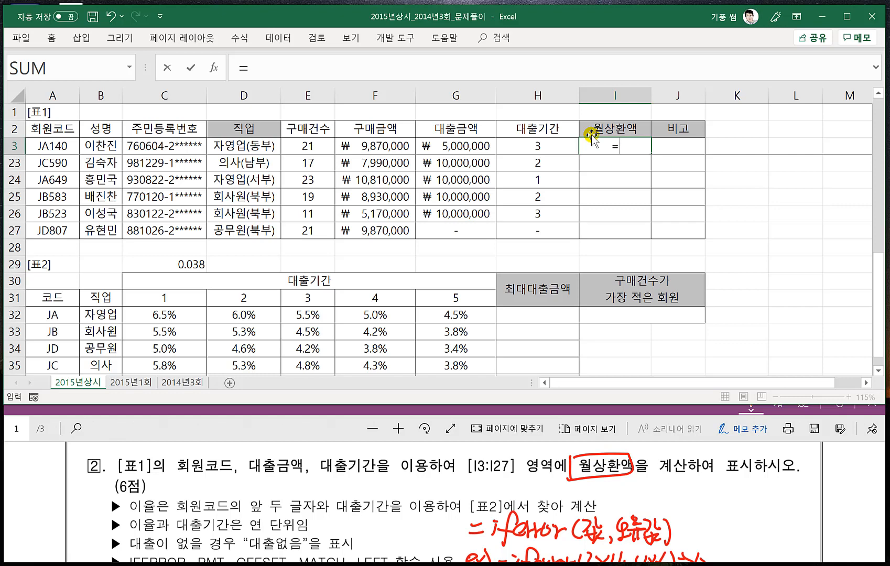
{"action": "type", "text": "OFFSE"}
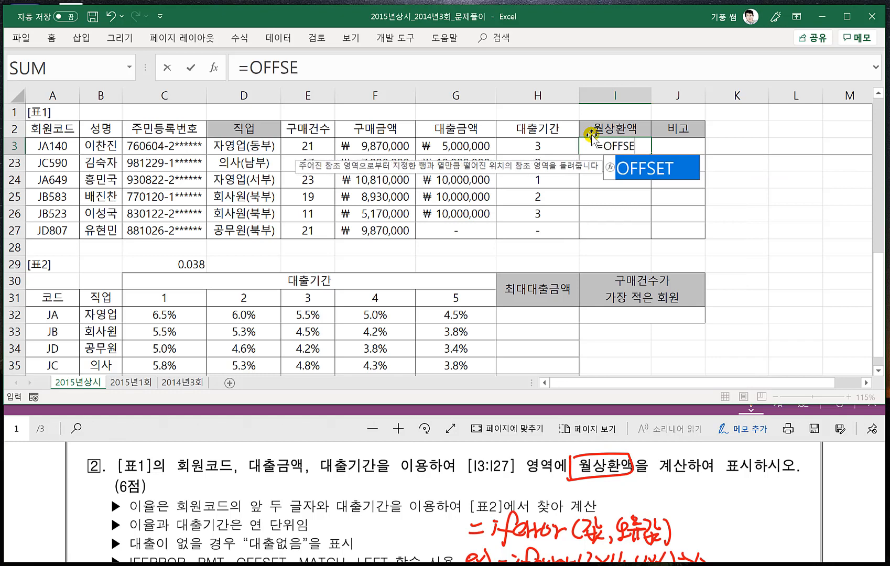
{"action": "type", "text": "T("}
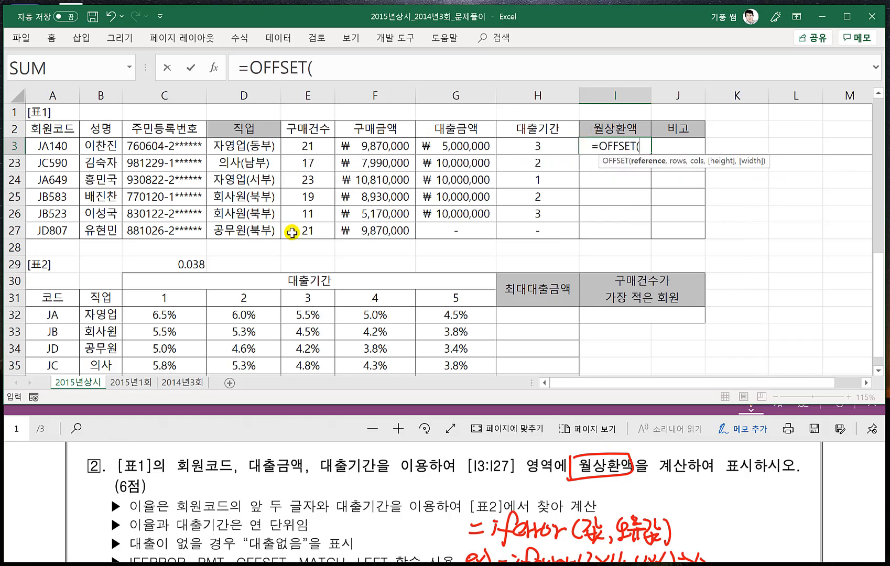
{"action": "left_click", "coordinate": [100, 297]}
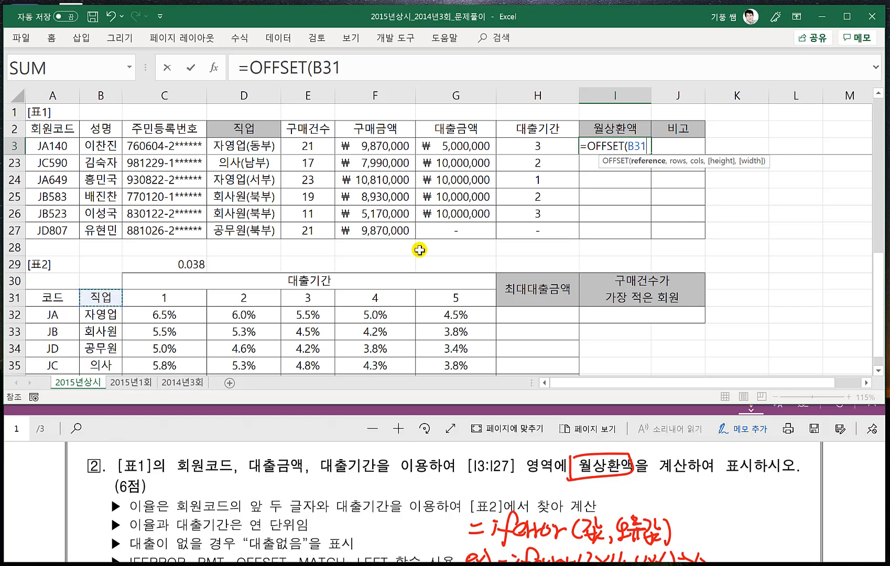
{"action": "type", "text": ","}
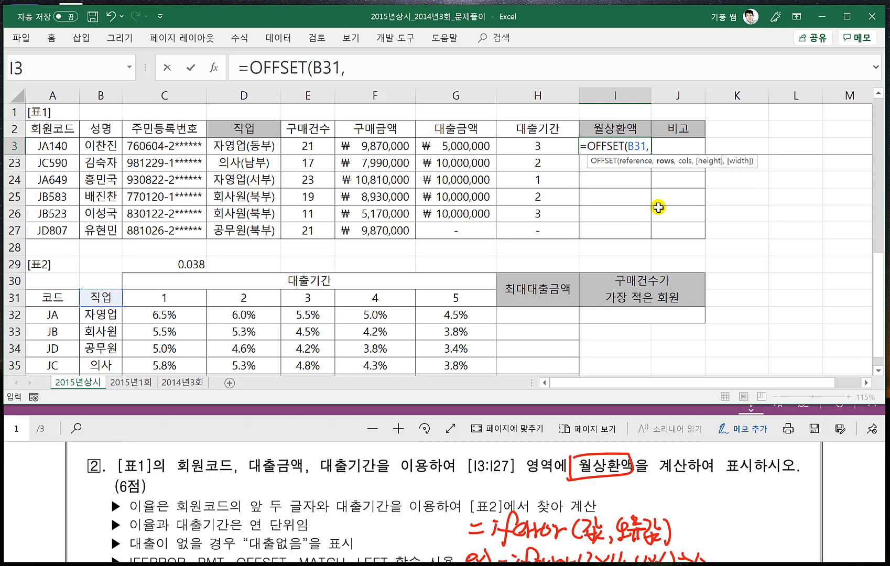
{"action": "type", "text": "MATCH("}
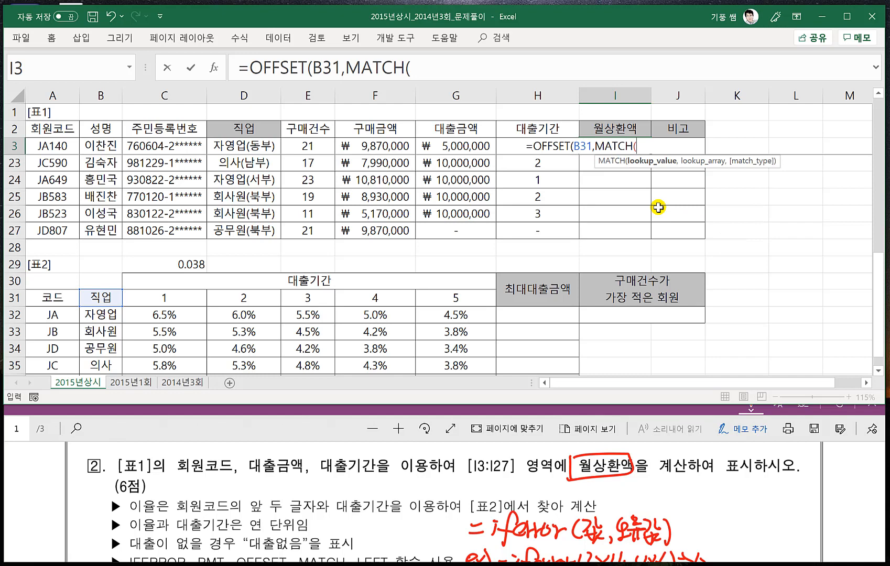
{"action": "type", "text": "LEFT("}
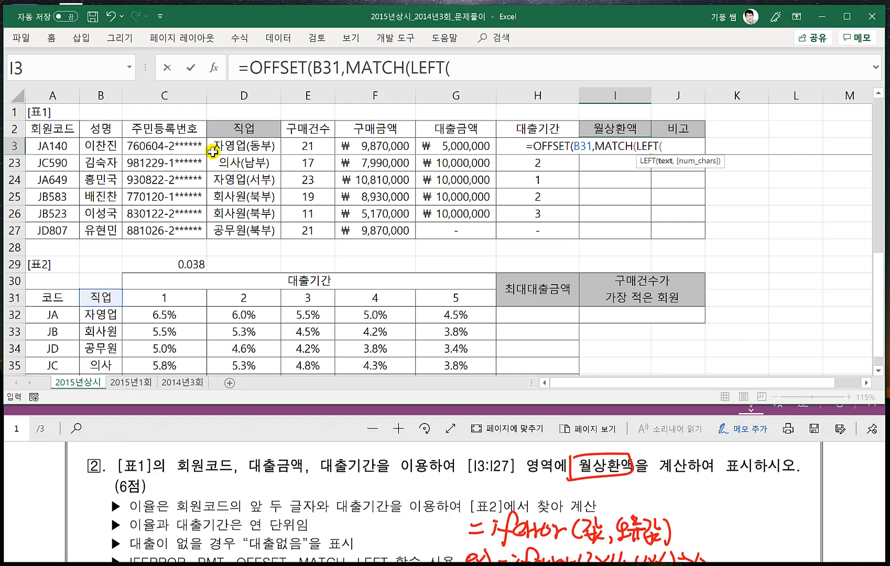
- Add a MATCH as the row argument, looking up the first two characters of the 회원코드 with LEFT(A3,2)
{"action": "left_click", "coordinate": [52, 144]}
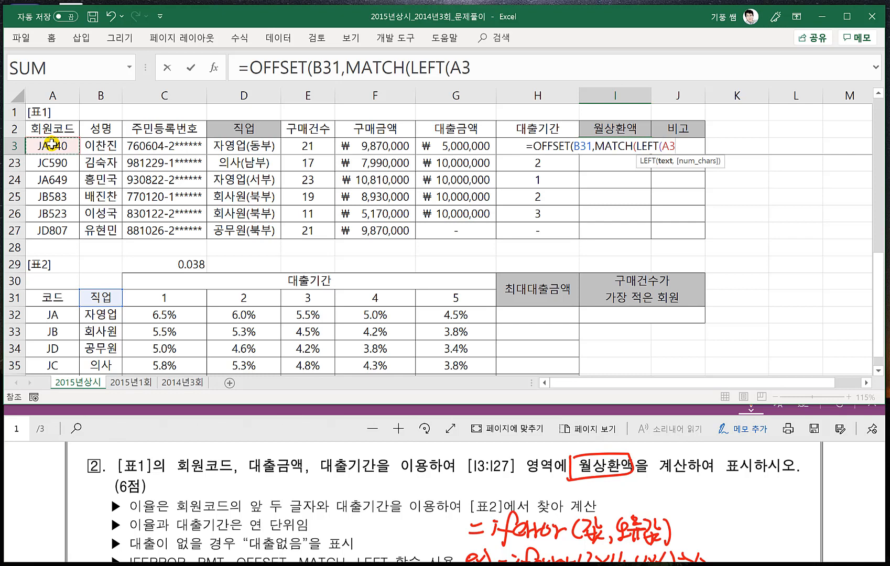
{"action": "type", "text": ",2"}
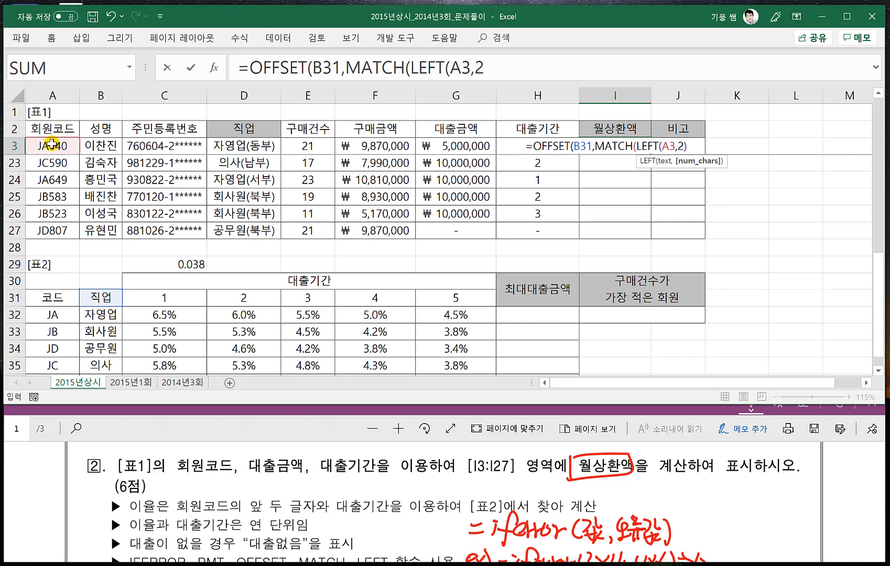
{"action": "type", "text": ")"}
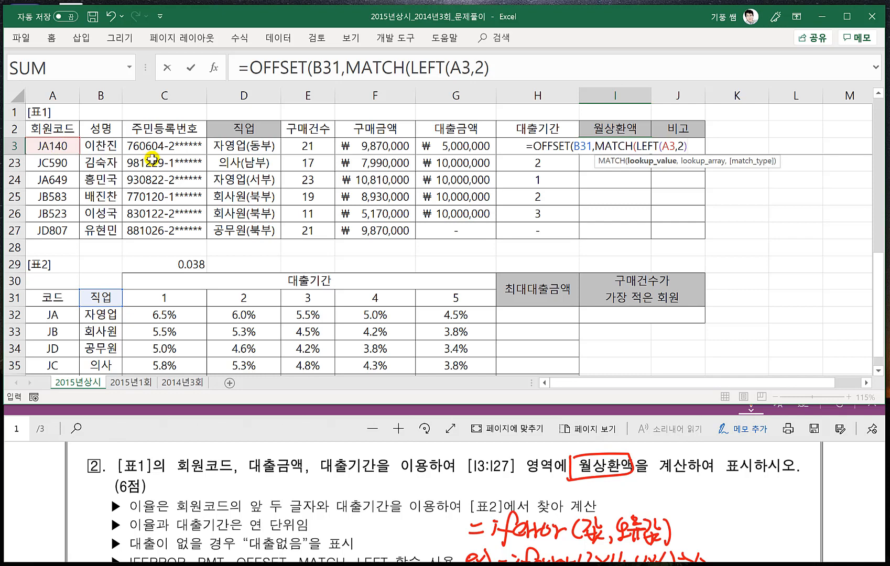
- Check the MATCH note in the exam PDF, then complete the row MATCH with the absolute range $A$32:$A$35 and match type 0
{"action": "left_click", "coordinate": [321, 443]}
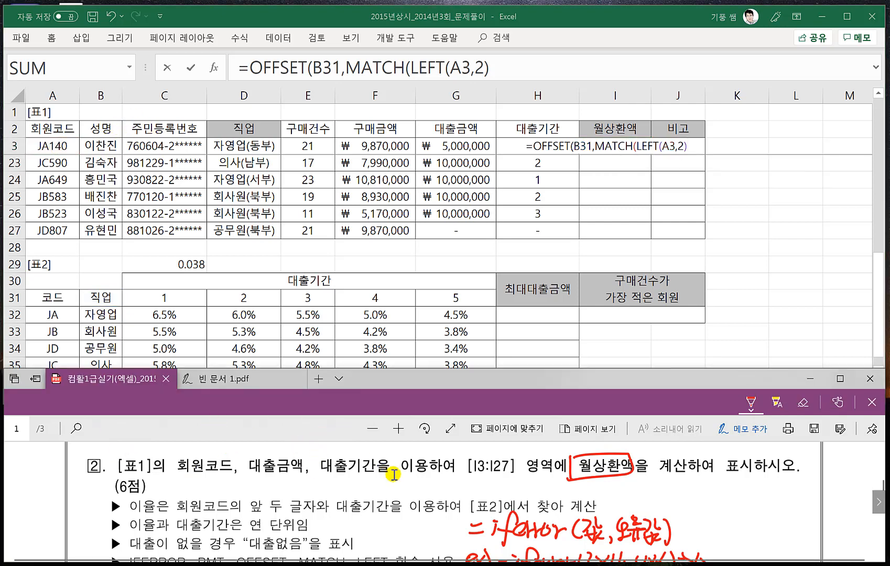
{"action": "scroll", "coordinate": [322, 442], "scroll_direction": "down", "scroll_amount": 3}
{"action": "scroll", "coordinate": [569, 522], "scroll_direction": "down", "scroll_amount": 1}
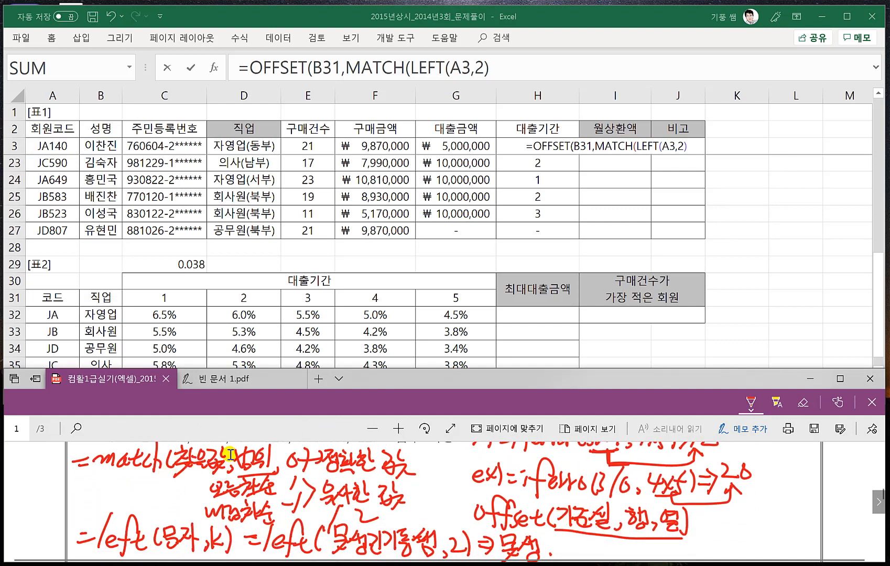
{"action": "left_click", "coordinate": [683, 153]}
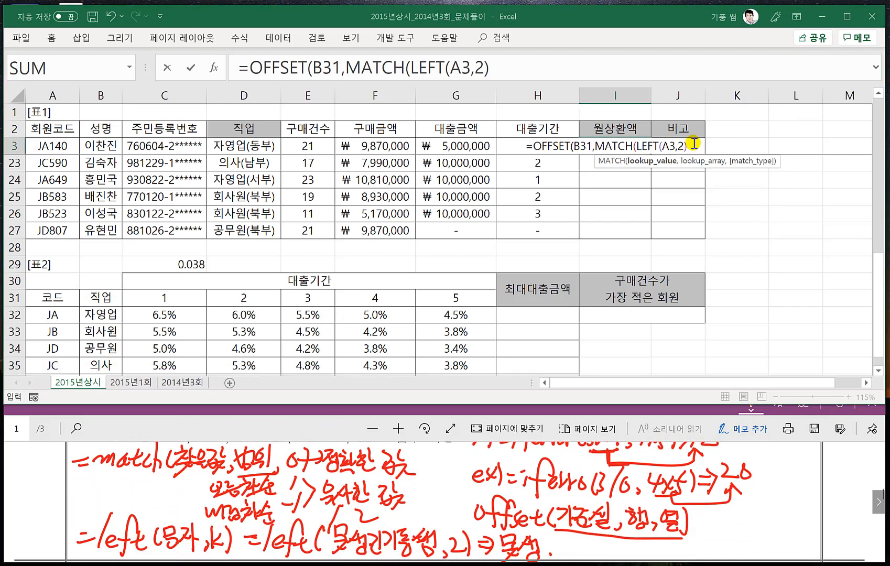
{"action": "type", "text": ","}
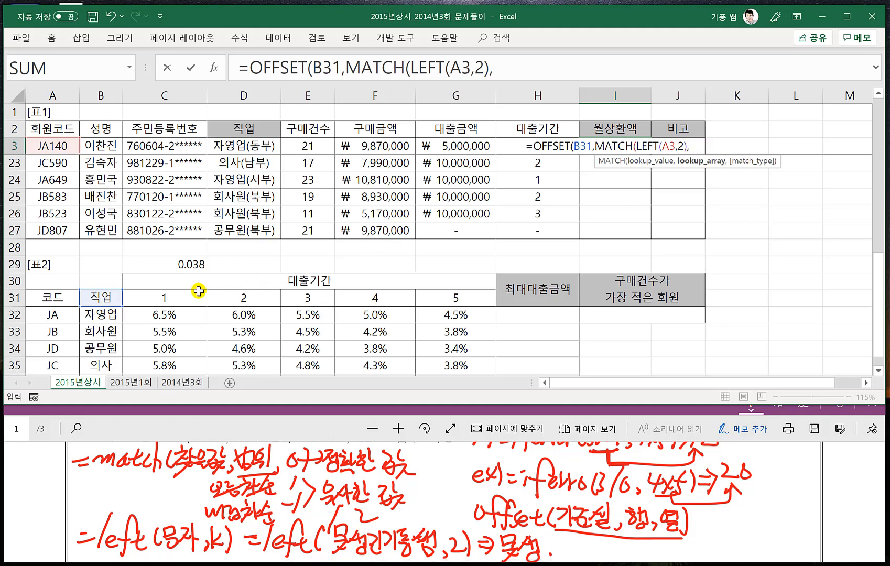
{"action": "left_click_drag", "start_coordinate": [60, 316], "coordinate": [62, 367]}
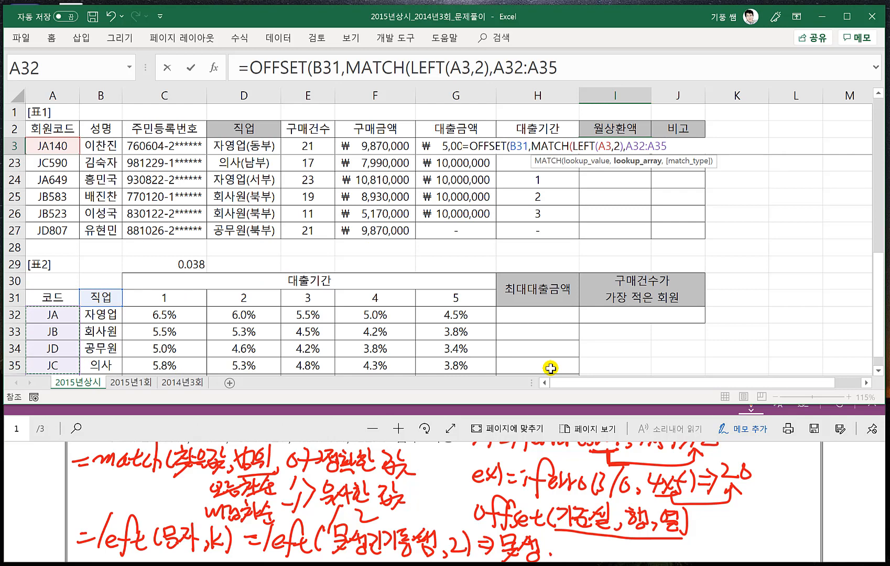
{"action": "key", "text": "F4"}
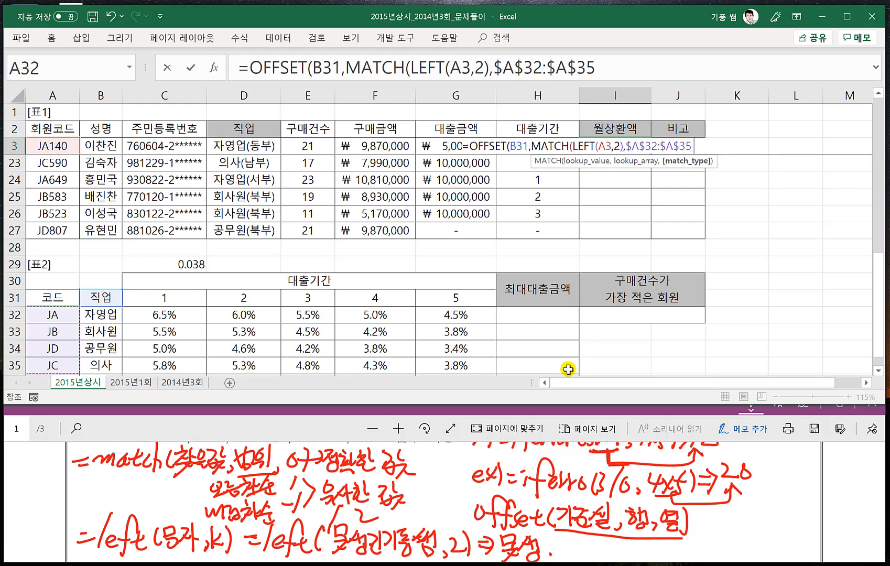
{"action": "type", "text": ",.0)"}
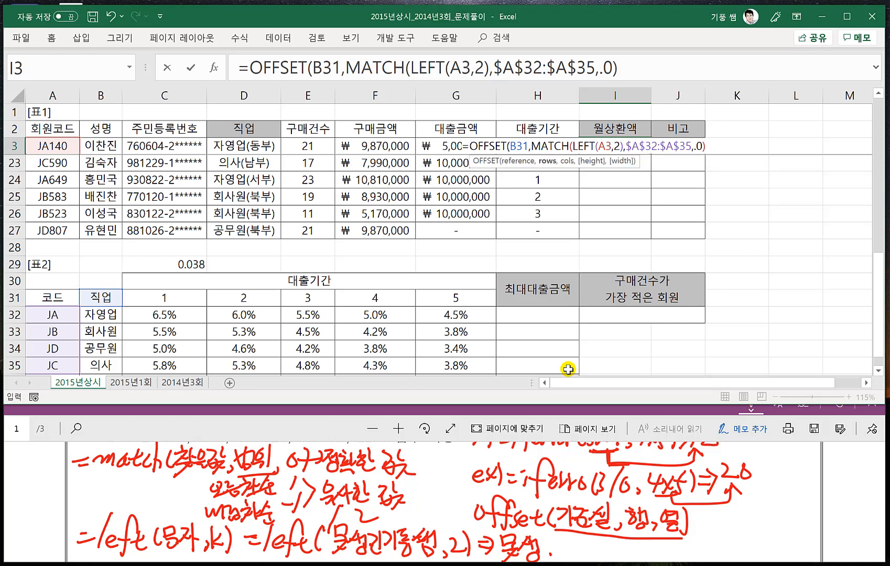
{"action": "key", "text": "BackSpace"}
{"action": "key", "text": "BackSpace"}
{"action": "key", "text": "BackSpace"}
{"action": "type", "text": "0)"}
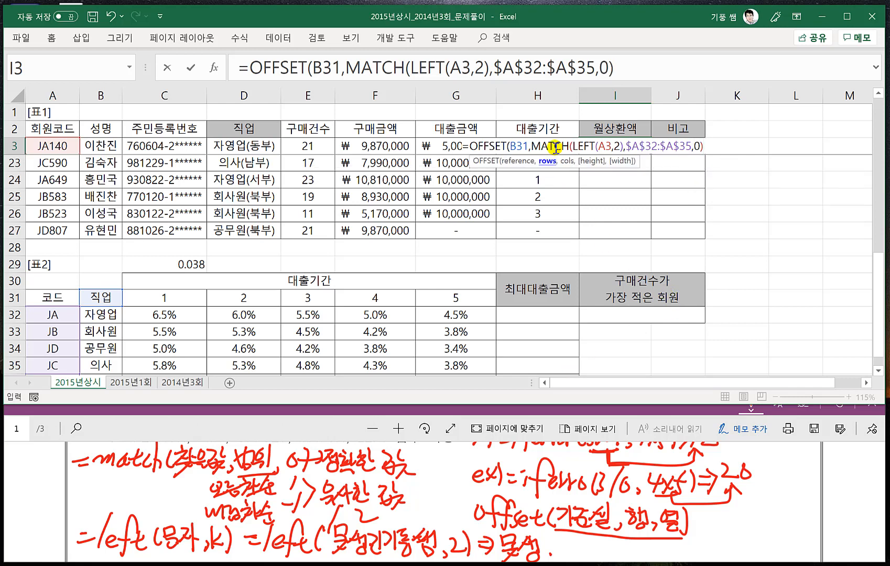
- Extend the row MATCH's lookup range to $A$32:$A$36 to include code JE
{"action": "left_click", "coordinate": [614, 68]}
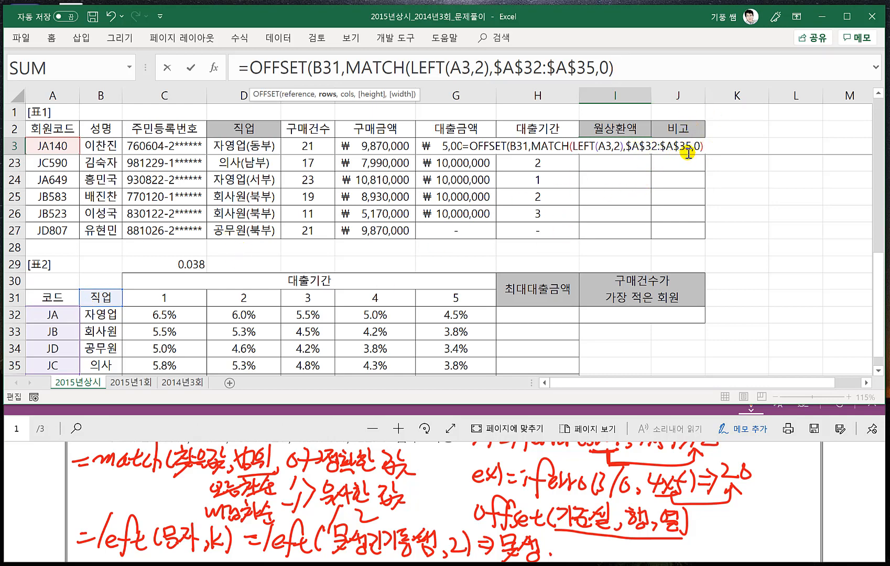
{"action": "scroll", "coordinate": [196, 281], "scroll_direction": "down", "scroll_amount": 1}
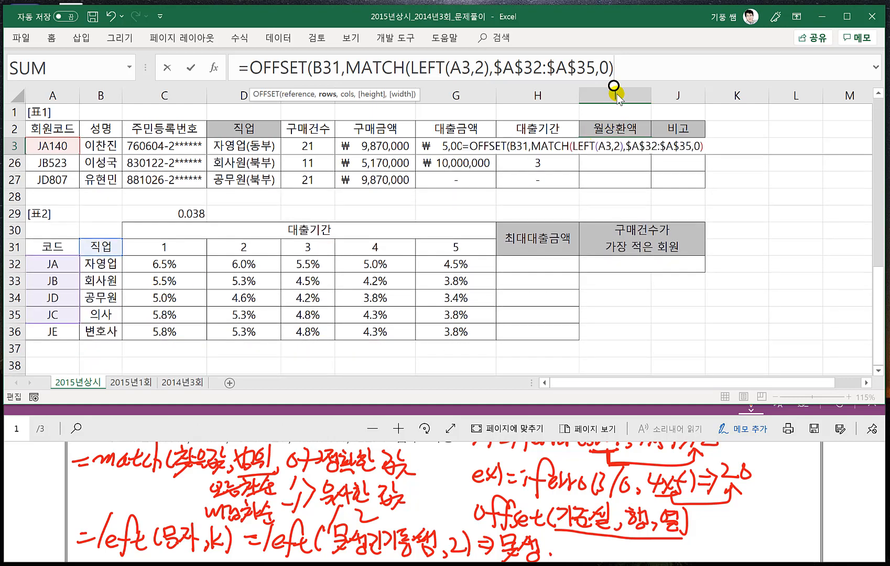
{"action": "left_click", "coordinate": [592, 69]}
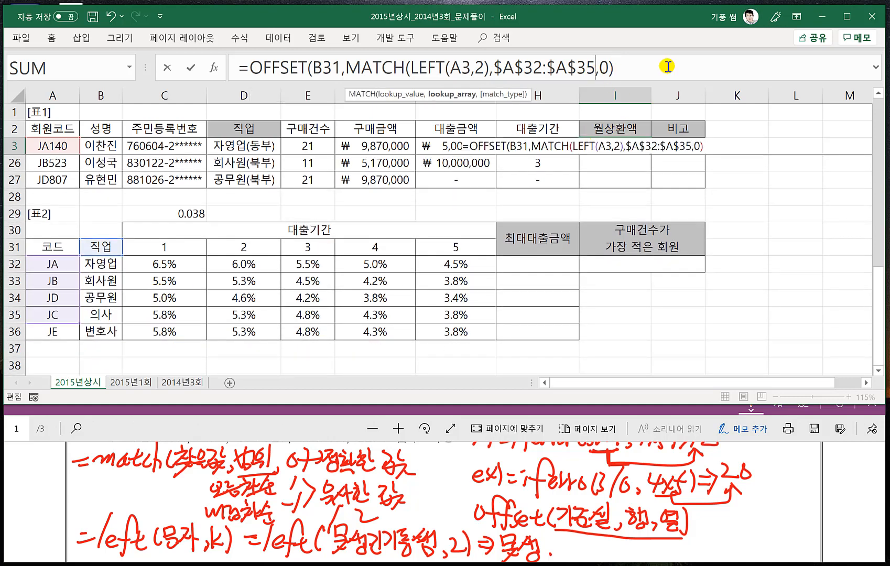
{"action": "key", "text": "BackSpace"}
{"action": "type", "text": "6"}
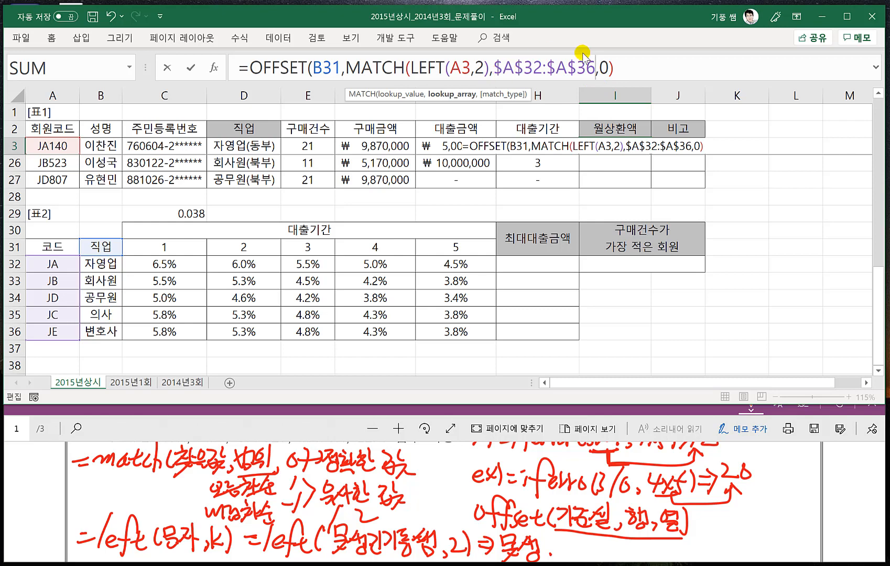
- Add a second MATCH as OFFSET's column argument, looking up the 대출기간 in H3
{"action": "left_click", "coordinate": [627, 68]}
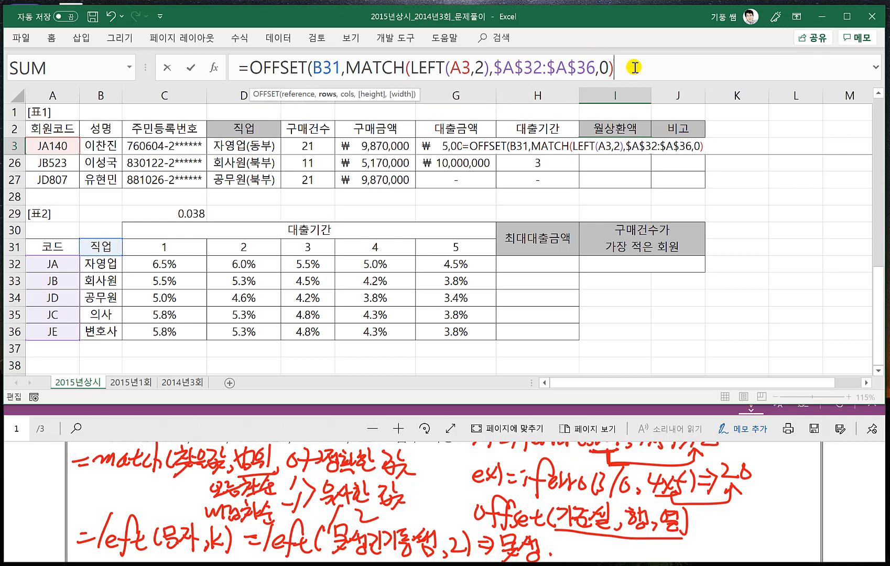
{"action": "type", "text": ","}
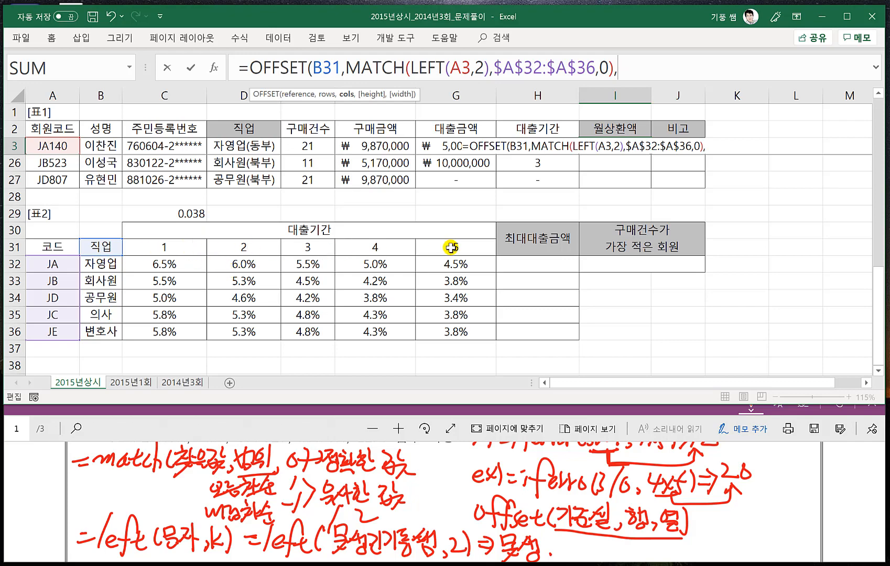
{"action": "scroll", "coordinate": [420, 262], "scroll_direction": "up", "scroll_amount": 4}
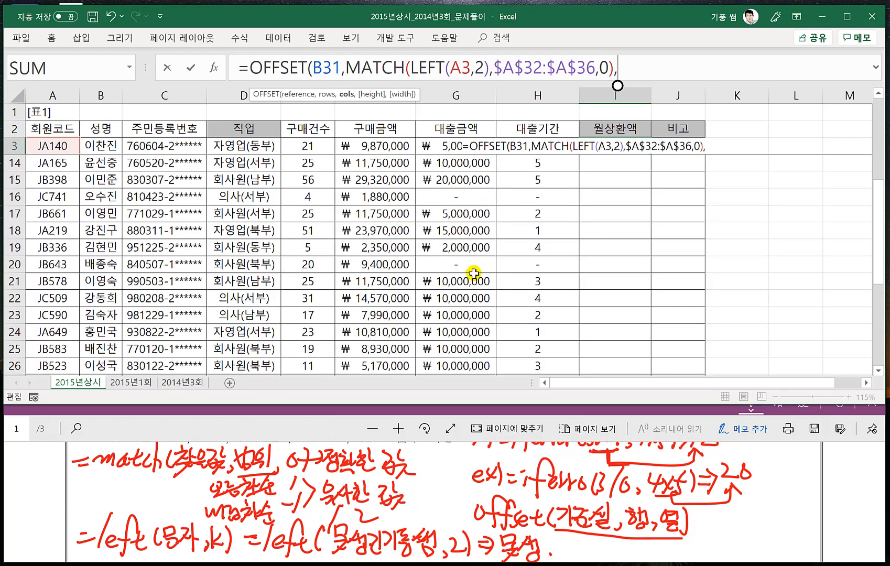
{"action": "scroll", "coordinate": [524, 299], "scroll_direction": "down", "scroll_amount": 2}
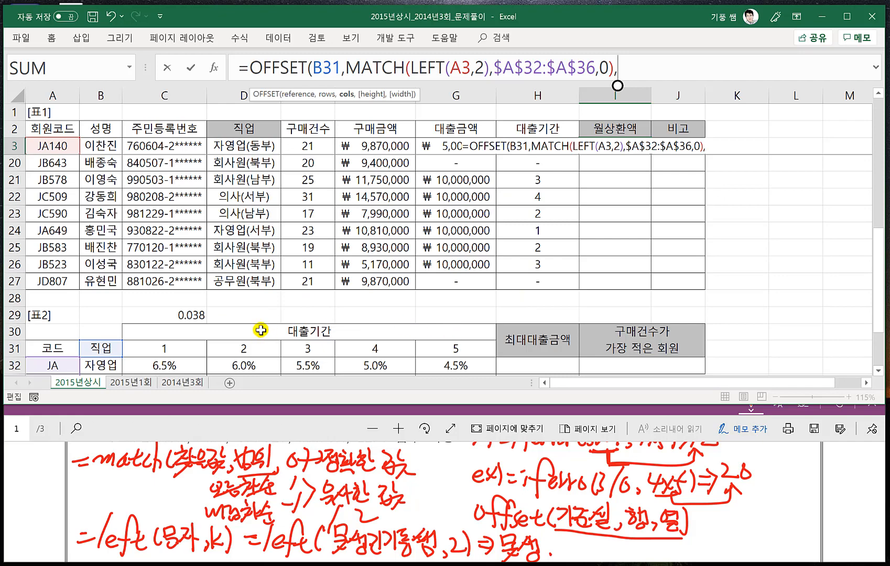
{"action": "scroll", "coordinate": [524, 325], "scroll_direction": "up", "scroll_amount": 4}
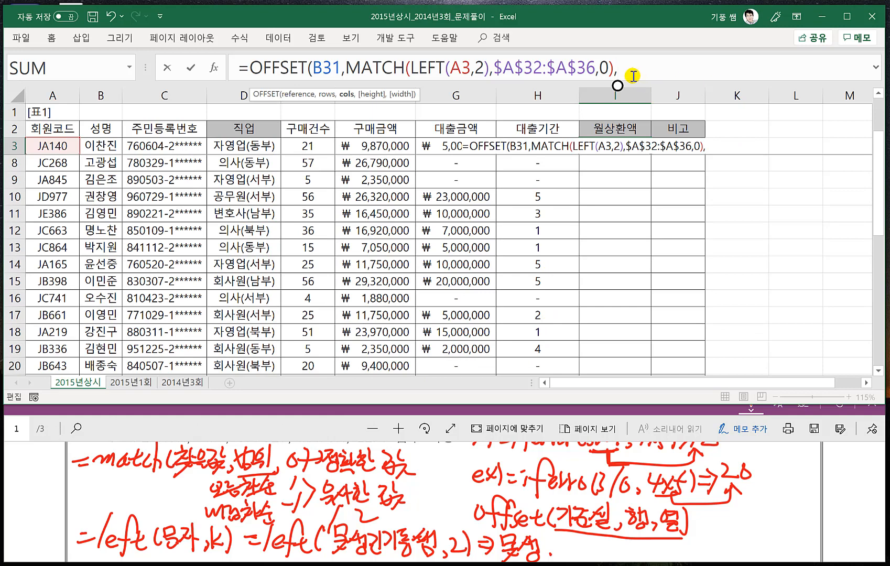
{"action": "type", "text": "MATCH"}
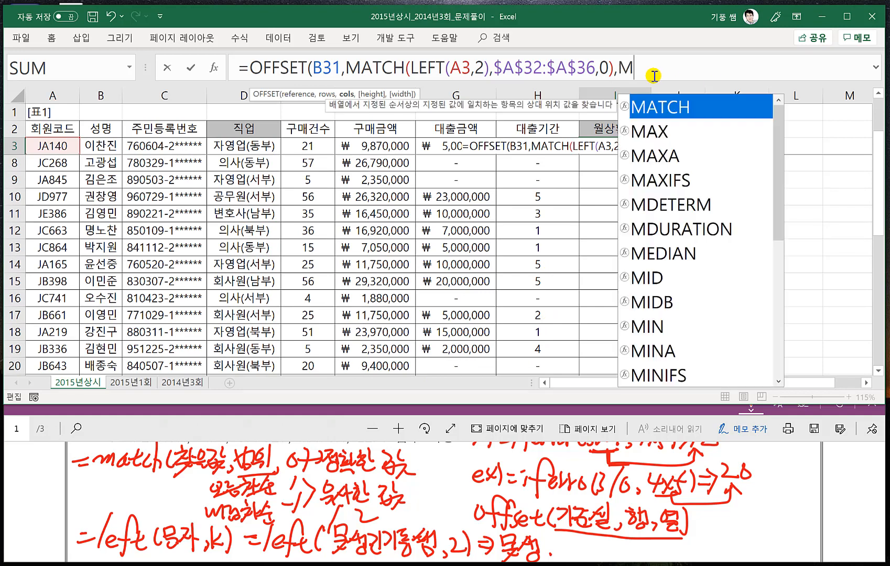
{"action": "type", "text": "("}
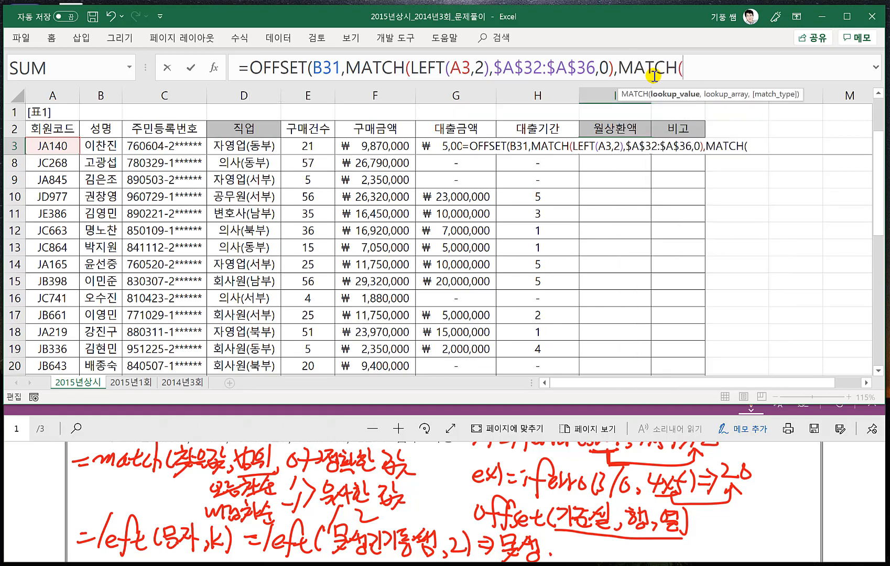
{"action": "left_click", "coordinate": [534, 129]}
{"action": "key", "text": "Down"}
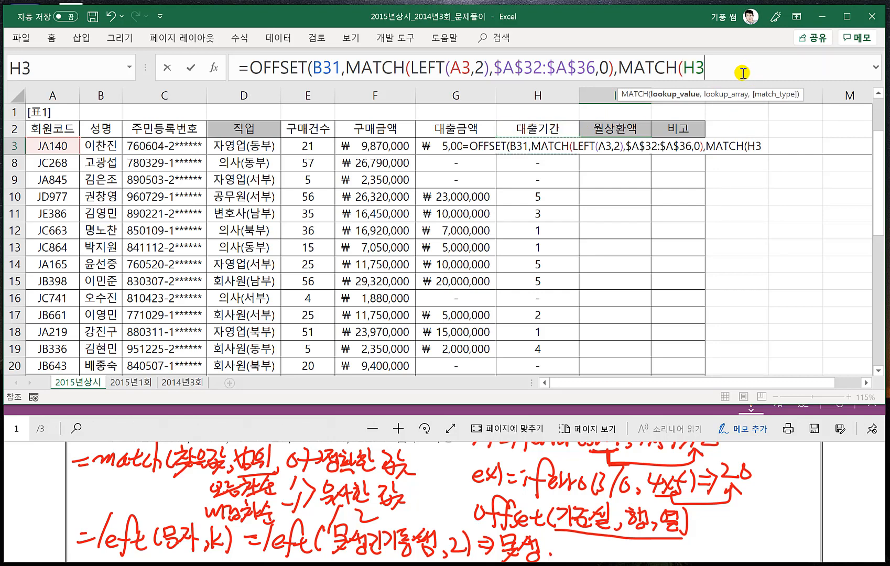
- Complete the column MATCH with the absolute range $C$31:$G$31 and match type 0, and close the OFFSET function
{"action": "type", "text": ","}
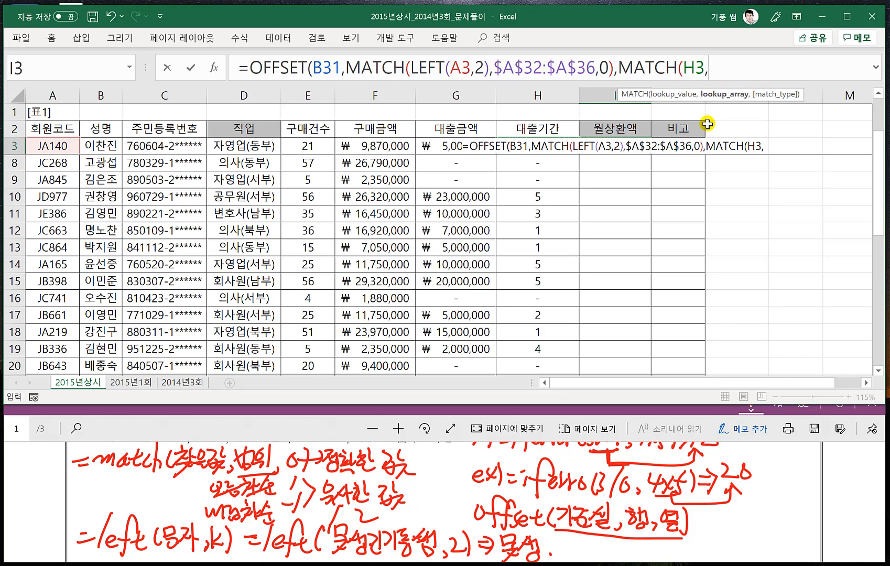
{"action": "scroll", "coordinate": [473, 301], "scroll_direction": "down", "scroll_amount": 4}
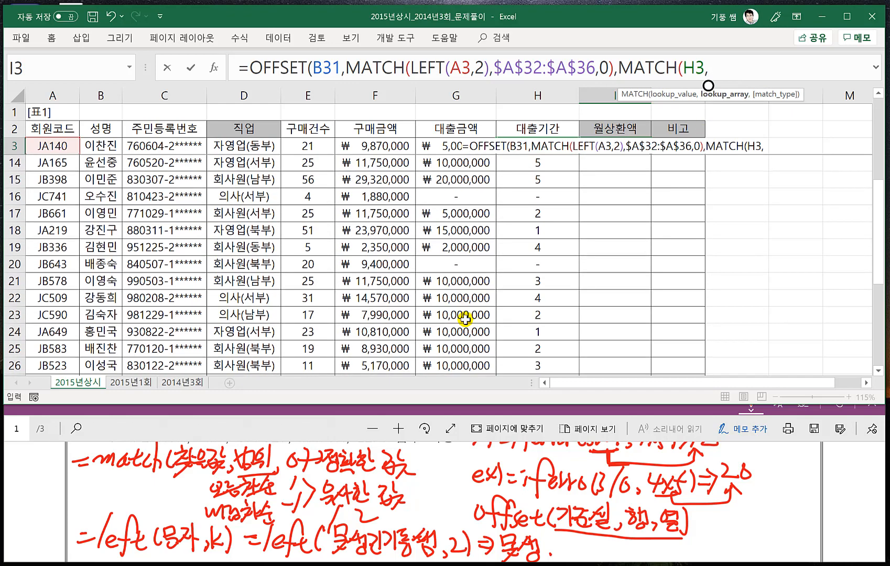
{"action": "left_click_drag", "start_coordinate": [143, 350], "coordinate": [446, 349]}
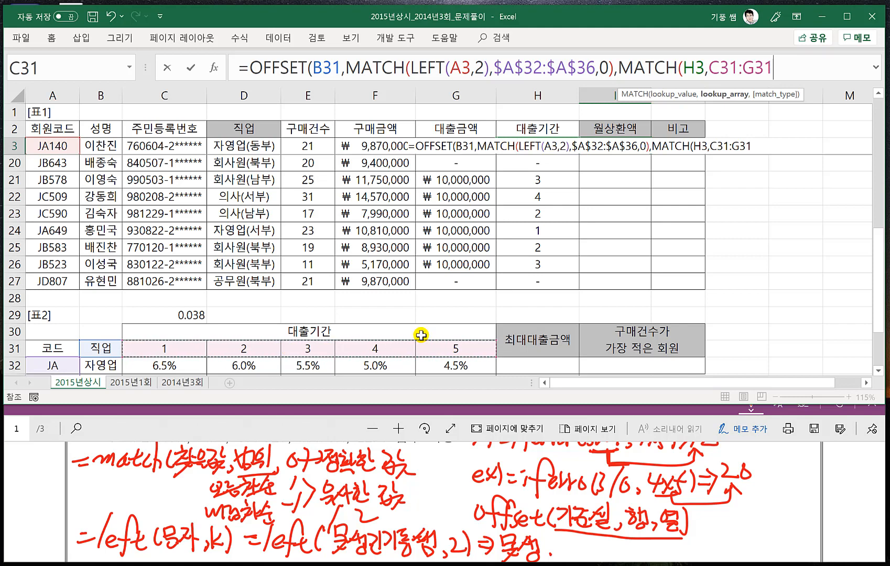
{"action": "key", "text": "F4"}
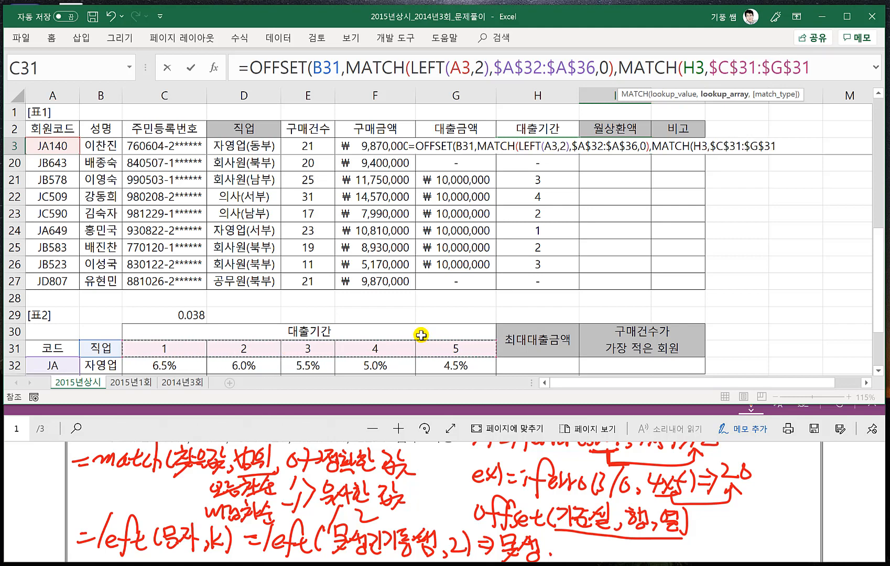
{"action": "type", "text": ",0)"}
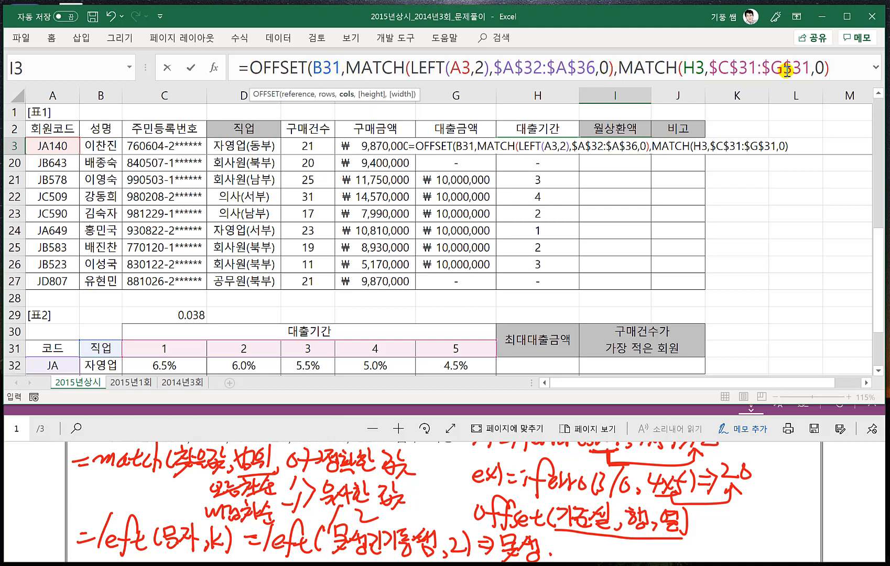
{"action": "type", "text": ")"}
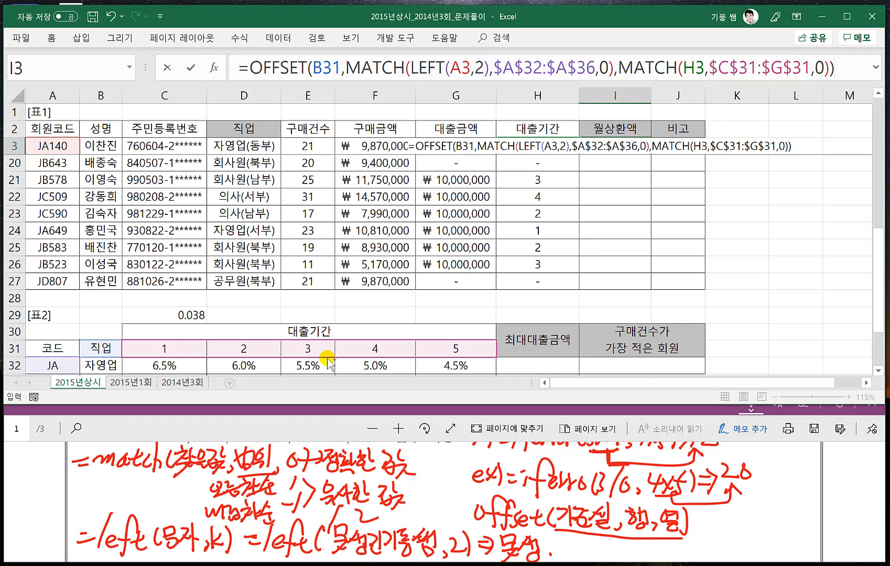
- Divide the OFFSET result by 12 and start a PMT function in front of it, making it the rate argument
{"action": "key", "text": "ctrl+shift+u"}
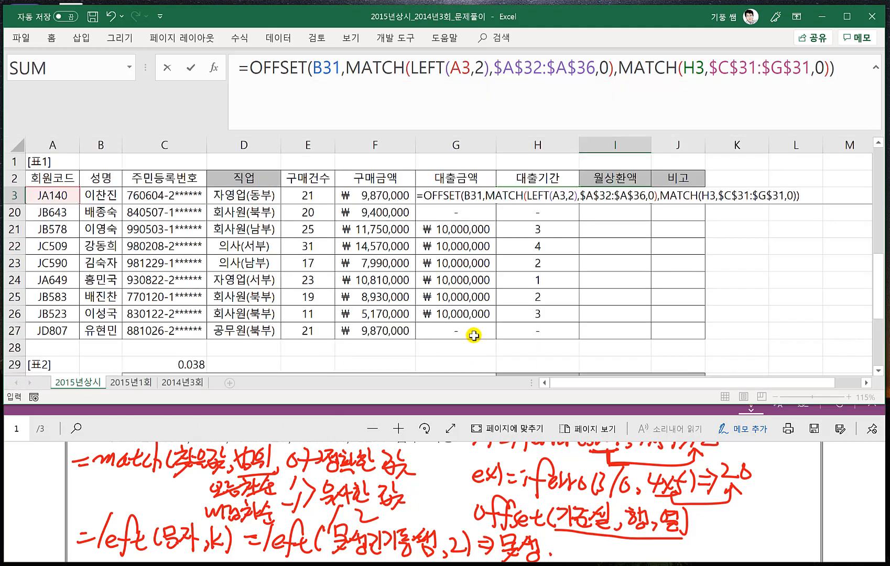
{"action": "type", "text": "/12"}
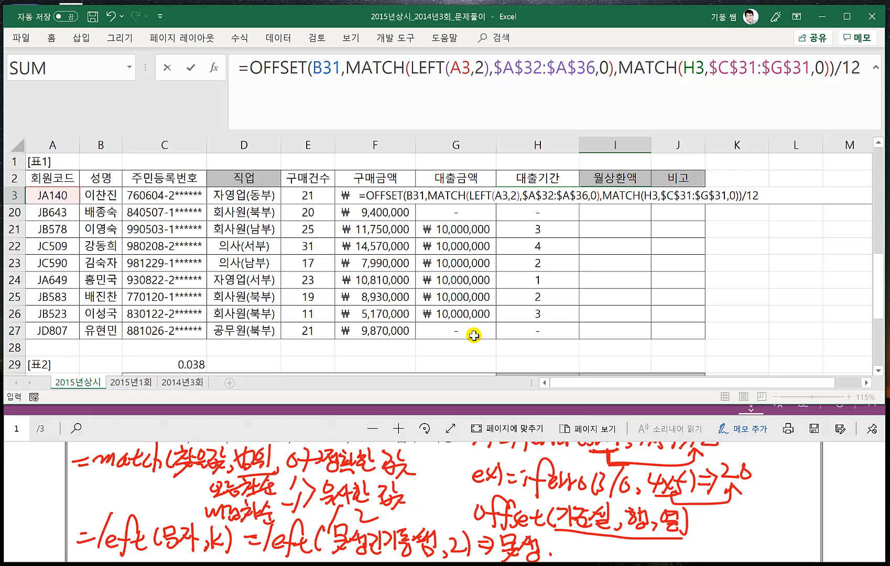
{"action": "left_click", "coordinate": [249, 68]}
{"action": "type", "text": "PMT"}
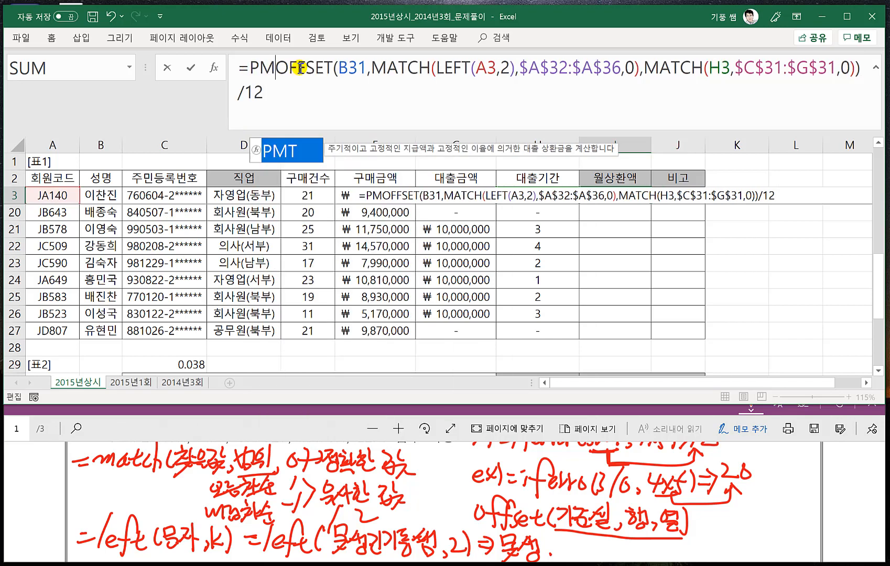
{"action": "type", "text": "("}
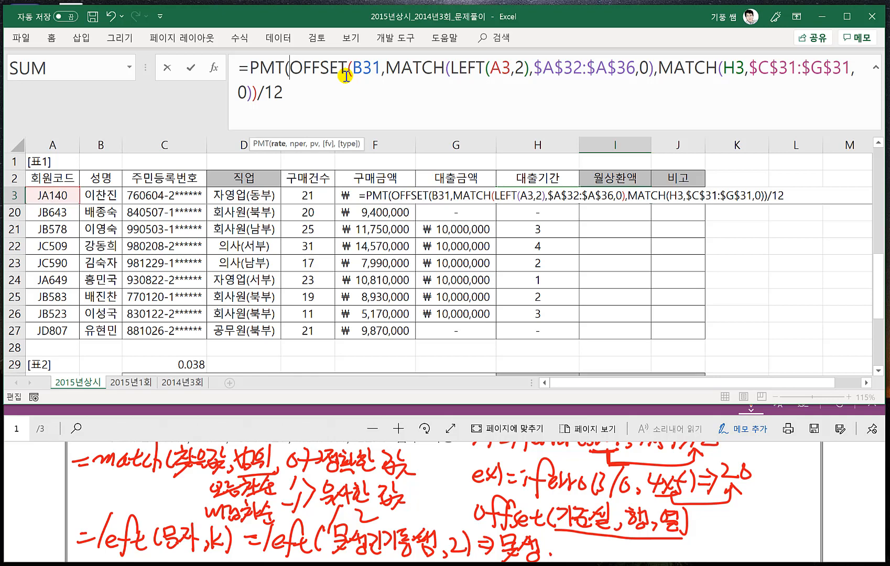
- Set PMT's nper argument to the 대출기간 in H3
{"action": "left_click", "coordinate": [288, 98]}
{"action": "type", "text": ","}
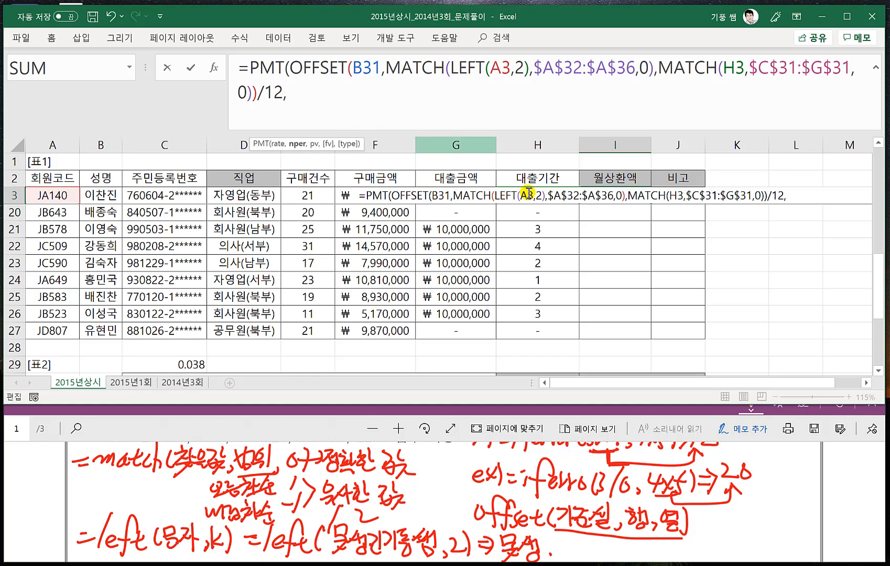
{"action": "left_click", "coordinate": [571, 180]}
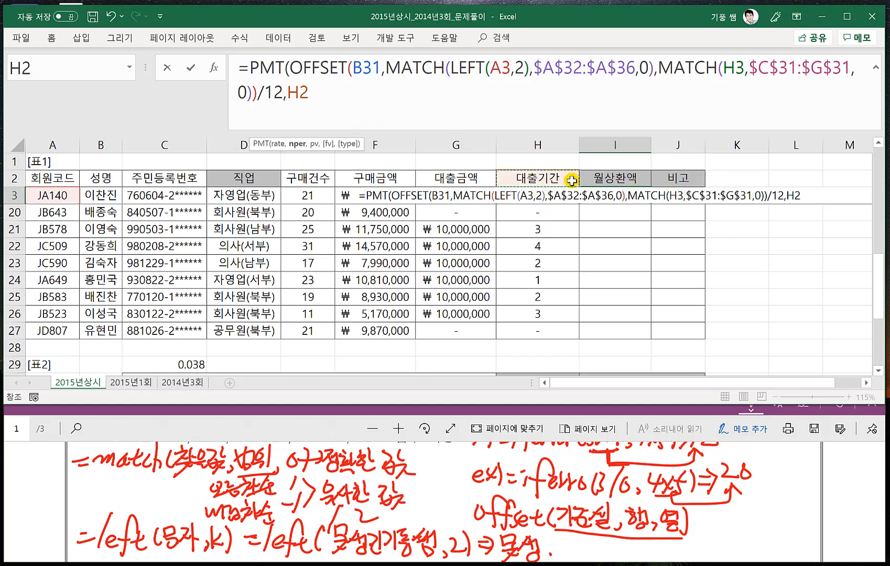
{"action": "key", "text": "Down"}
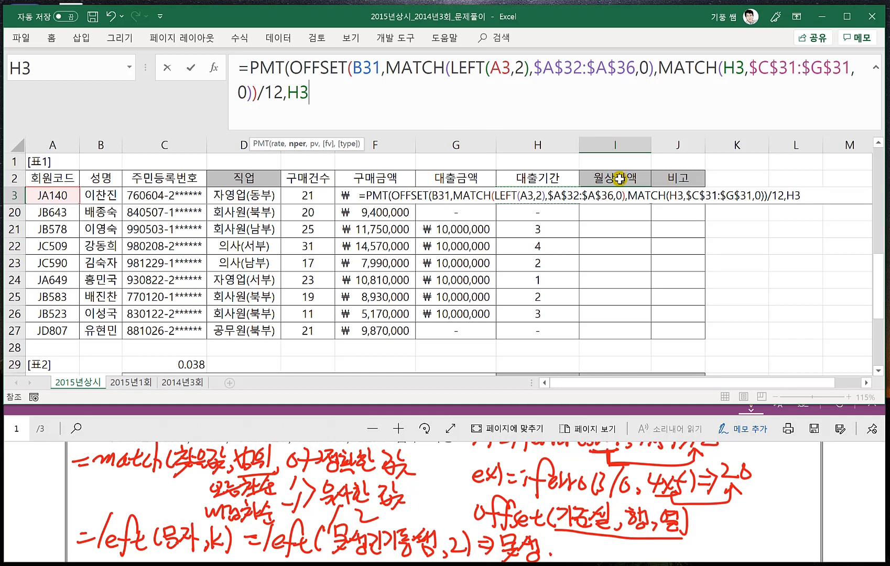
{"action": "type", "text": ","}
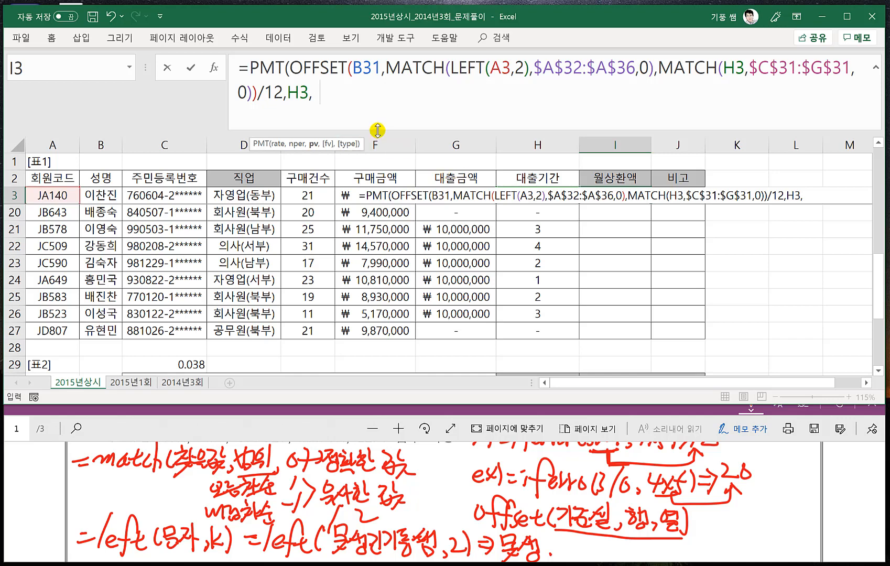
- Set PMT's pv argument to the negative 대출금액, -G3, and enter the formula in I3
{"action": "type", "text": "-"}
{"action": "left_click", "coordinate": [450, 177]}
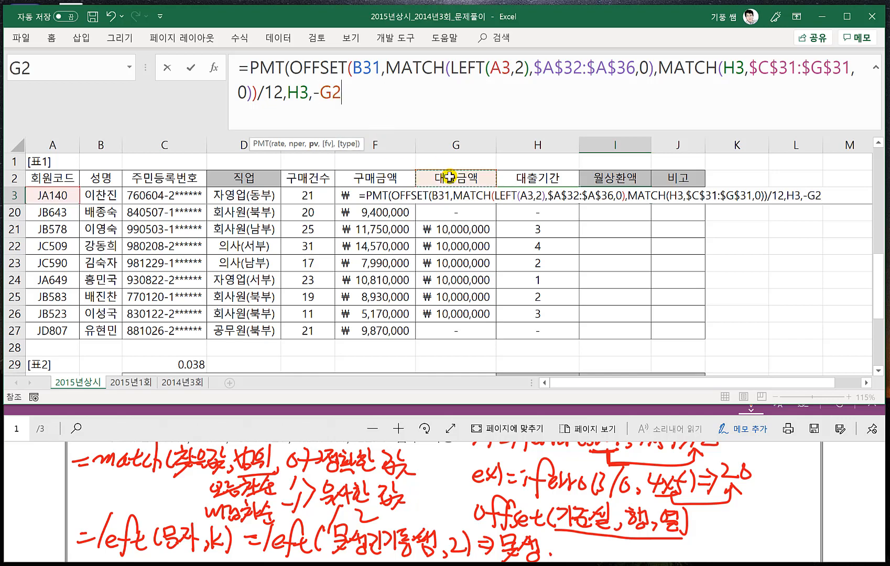
{"action": "key", "text": "Down"}
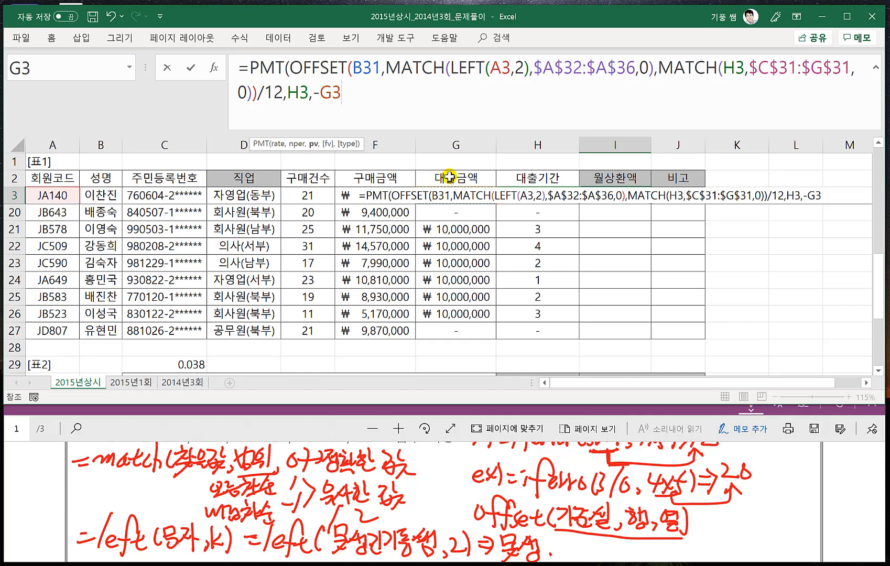
{"action": "type", "text": ")"}
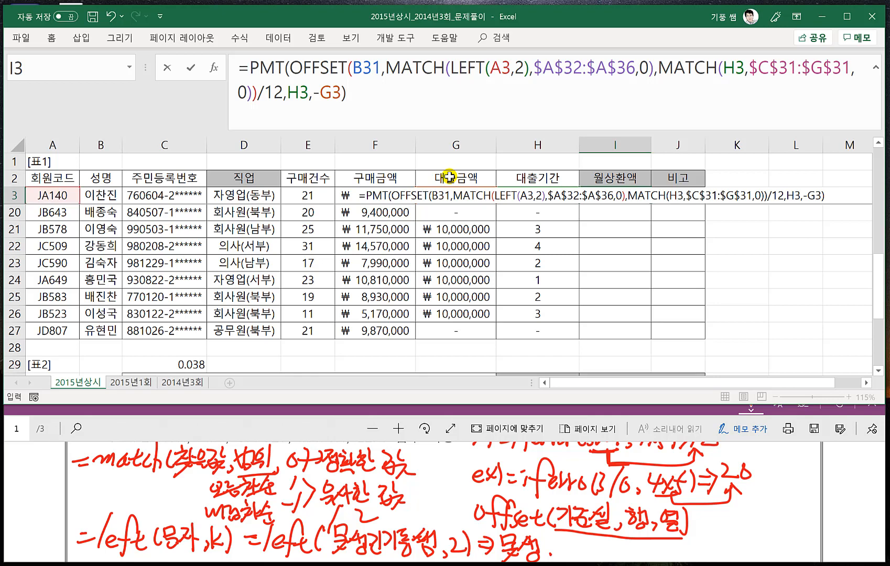
{"action": "key", "text": "Return"}
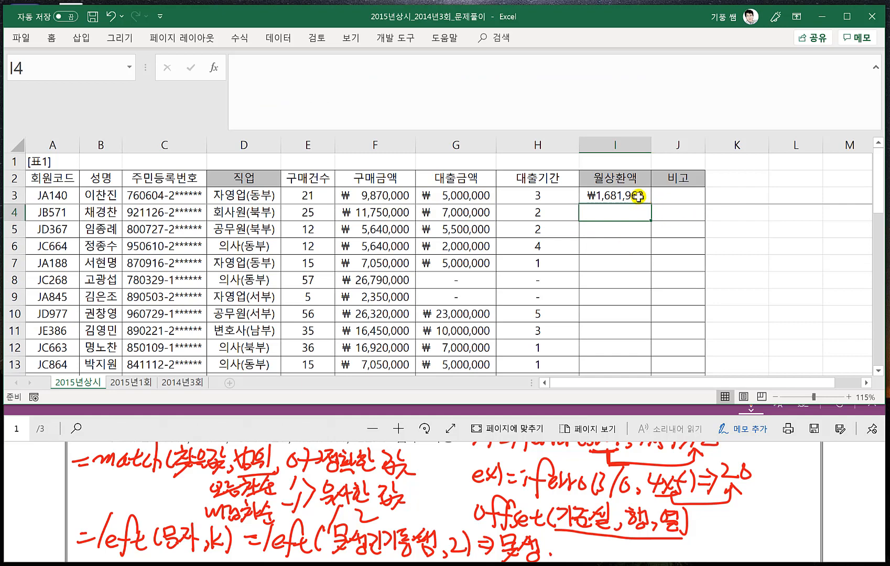
- Fill the PMT formula from I3 down the 월상환액 column and check the filled rows
{"action": "left_click", "coordinate": [638, 196]}
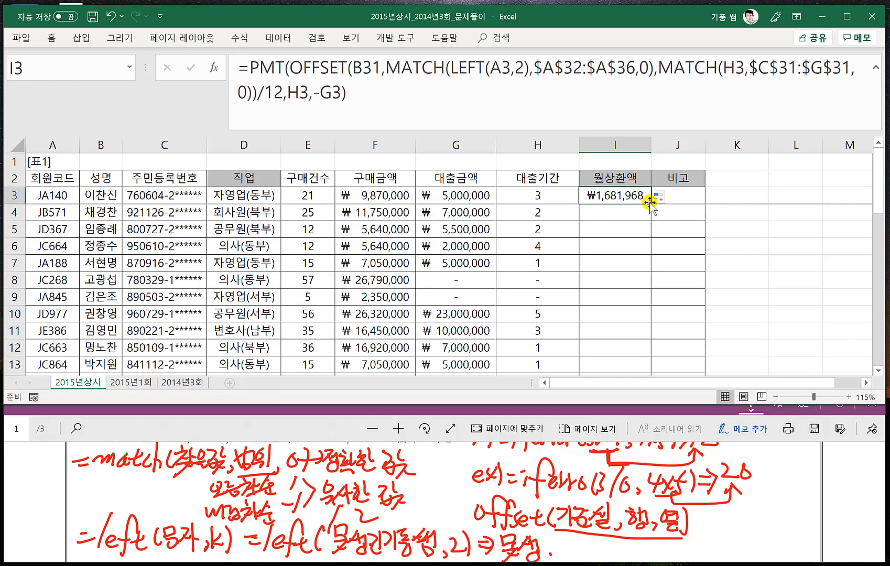
{"action": "double_click", "coordinate": [650, 202]}
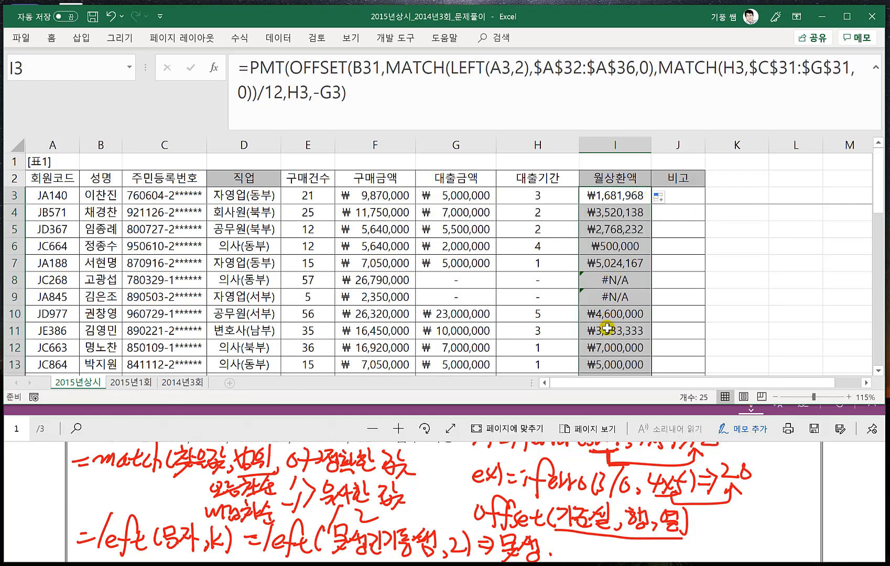
{"action": "scroll", "coordinate": [607, 328], "scroll_direction": "down", "scroll_amount": 3}
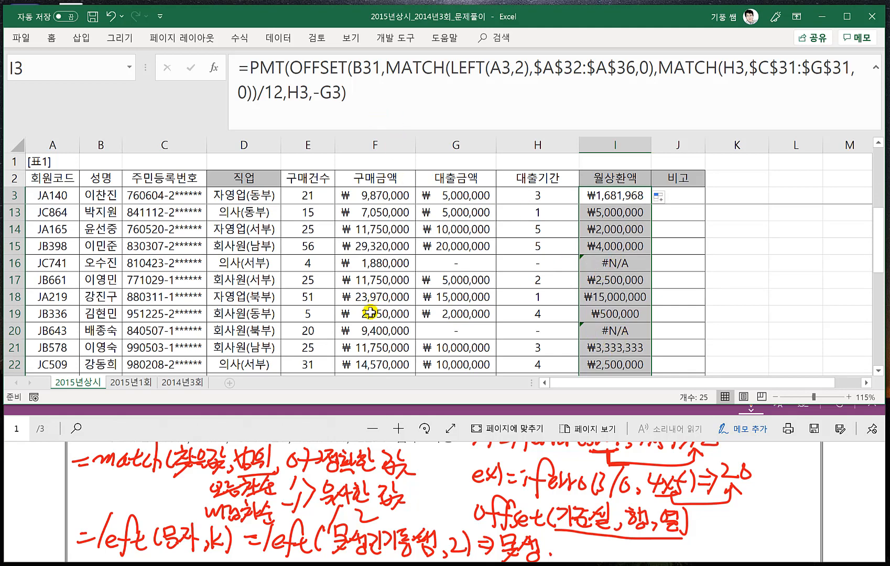
- Check the conditions in the exam PDF, then start wrapping the PMT formula in I3 with IFERROR
{"action": "left_click", "coordinate": [316, 428]}
{"action": "scroll", "coordinate": [317, 427], "scroll_direction": "up", "scroll_amount": 2}
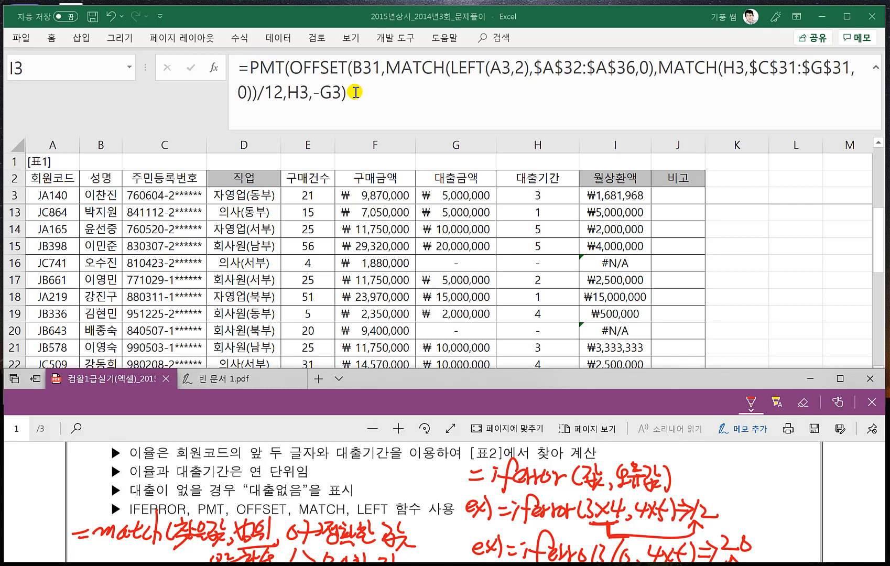
{"action": "left_click", "coordinate": [248, 69]}
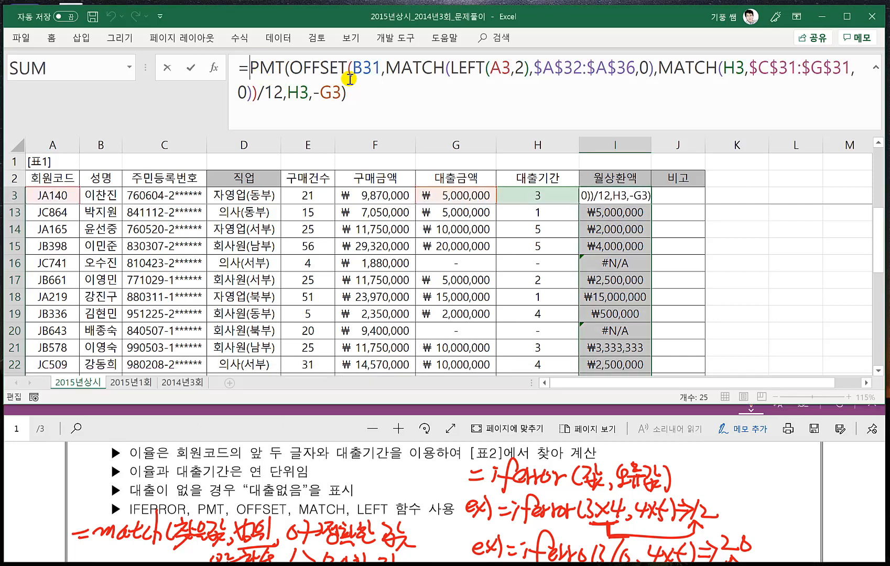
{"action": "type", "text": "IFE"}
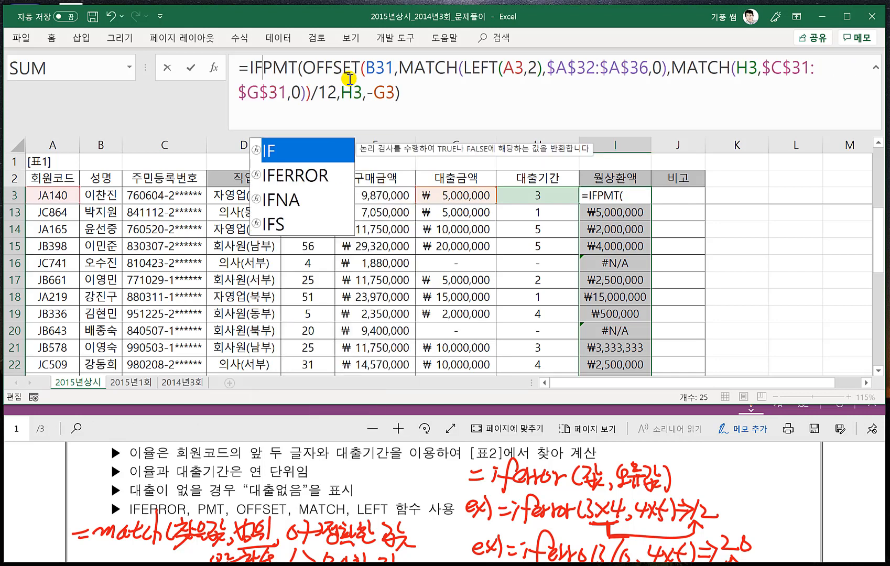
{"action": "key", "text": "Tab"}
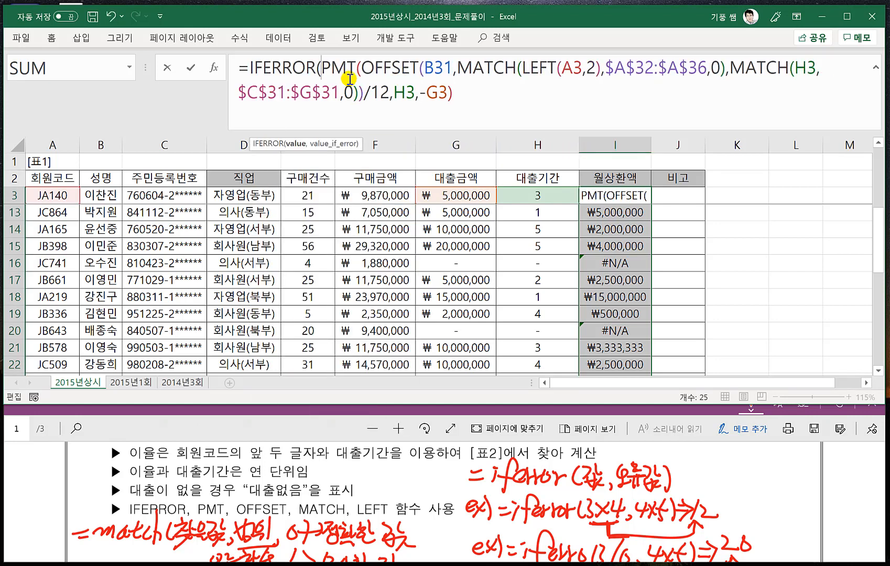
- Set IFERROR's error value to "대출없음" and enter the completed formula in I3
{"action": "left_click", "coordinate": [488, 95]}
{"action": "type", "text": ","}
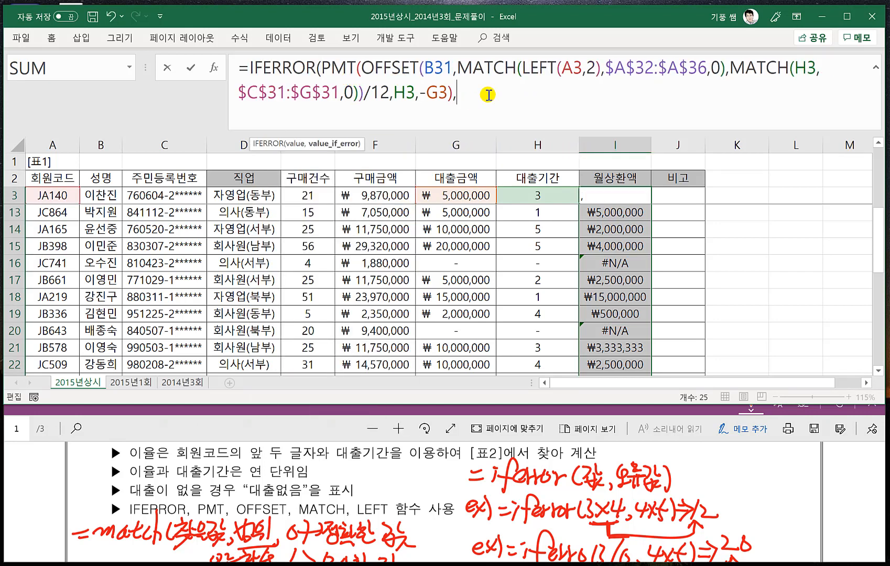
{"action": "type", "text": "\"대출"}
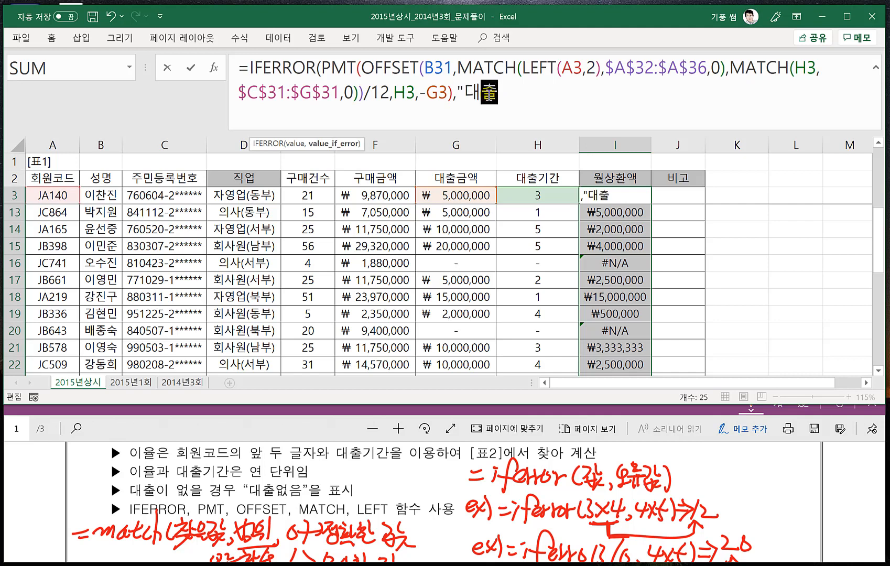
{"action": "type", "text": "없ㅇ음"}
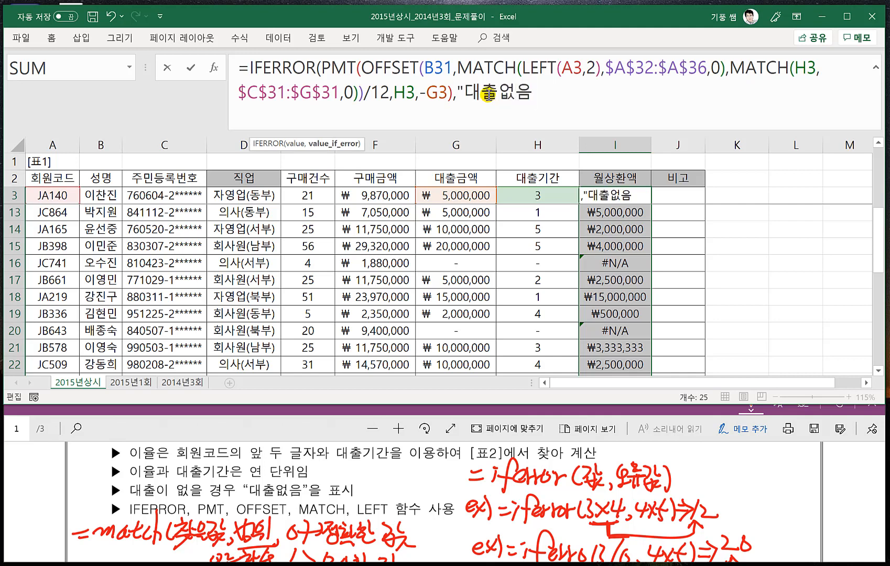
{"action": "type", "text": "\")"}
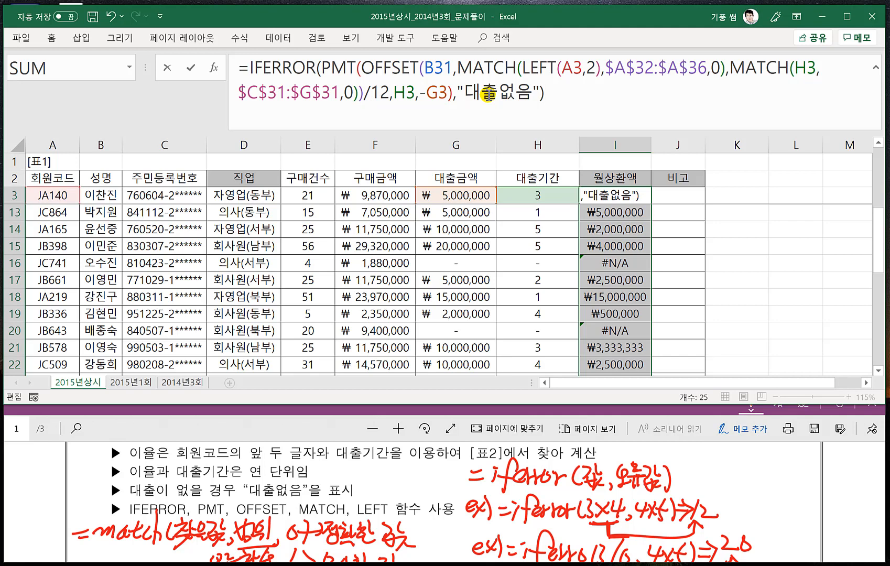
{"action": "key", "text": "Return"}
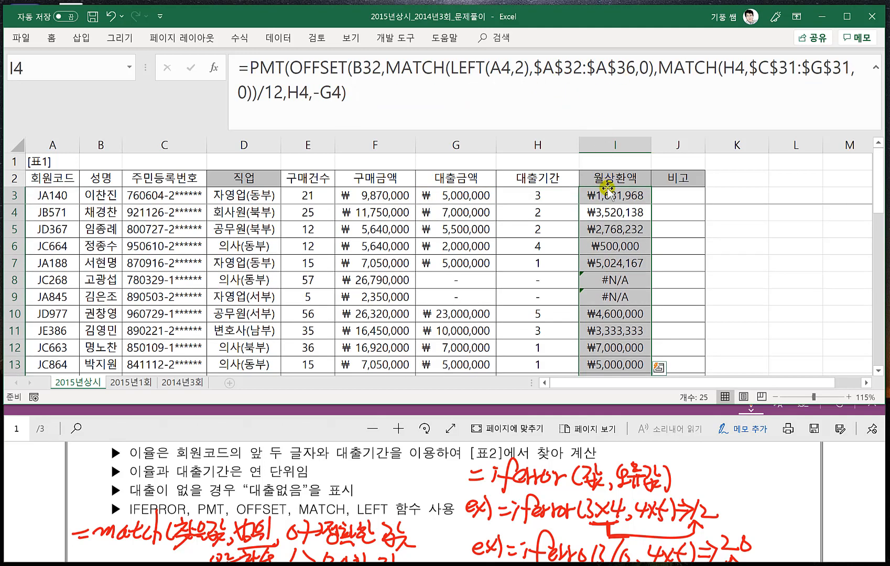
- Fill the IFERROR formula from I3 down the 월상환액 column to I27, then reselect I3
{"action": "left_click", "coordinate": [612, 195]}
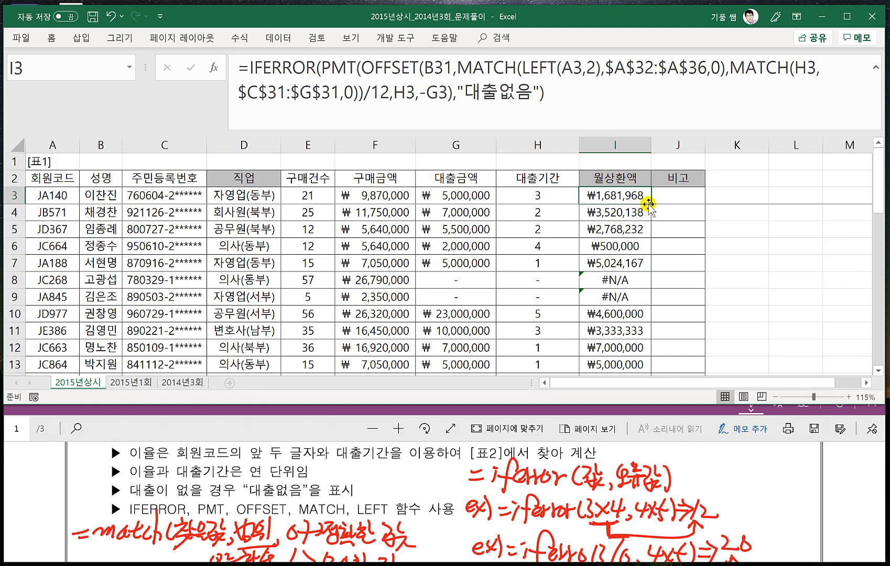
{"action": "double_click", "coordinate": [650, 204]}
{"action": "left_click", "coordinate": [624, 195]}
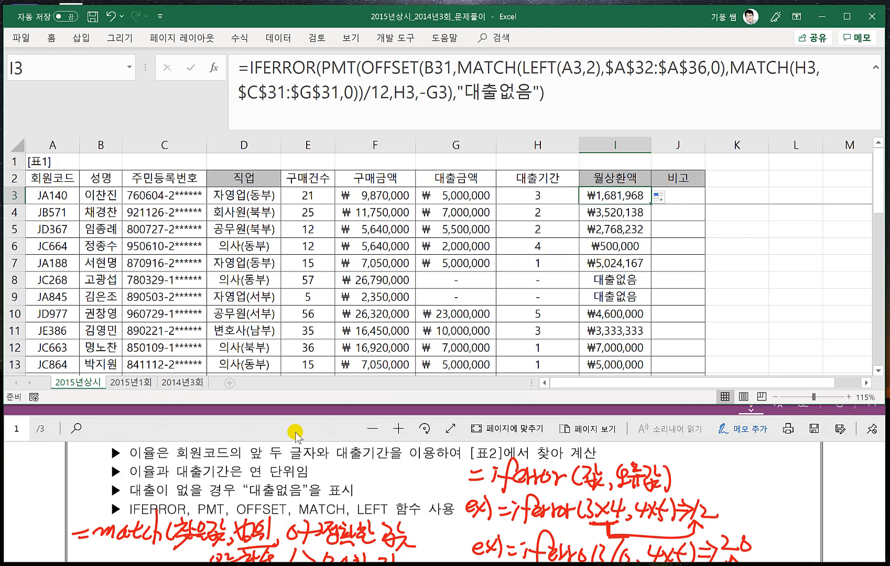
- Mark 'fn비고' in problem 3 of the exam PDF with a red box and handwrite the label 함수 above it
{"action": "left_click", "coordinate": [321, 463]}
{"action": "scroll", "coordinate": [321, 463], "scroll_direction": "down", "scroll_amount": 5}
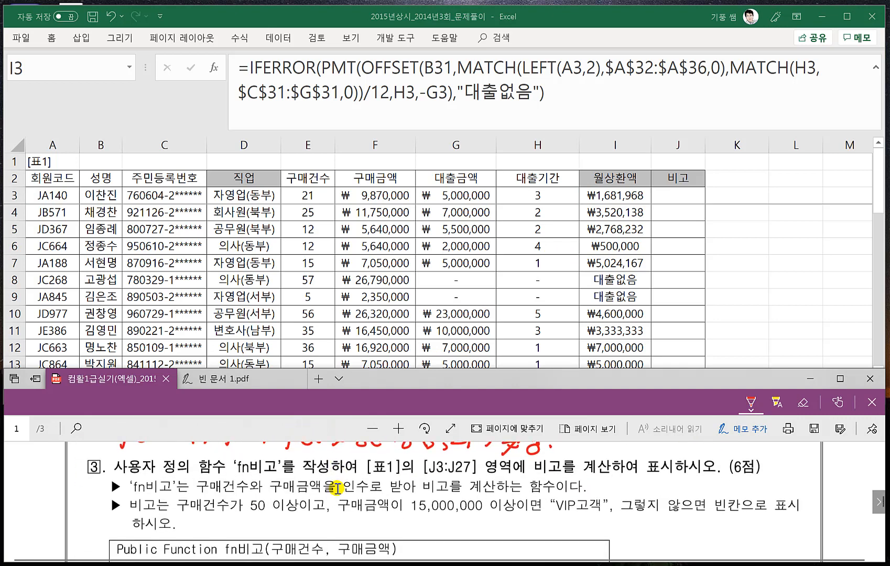
{"action": "scroll", "coordinate": [352, 468], "scroll_direction": "down", "scroll_amount": 1}
{"action": "scroll", "coordinate": [351, 468], "scroll_direction": "up", "scroll_amount": 1}
{"action": "mouse_move", "coordinate": [128, 495]}
{"action": "left_mouse_down"}
{"action": "mouse_move", "coordinate": [177, 475]}
{"action": "mouse_move", "coordinate": [126, 495]}
{"action": "mouse_move", "coordinate": [141, 456]}
{"action": "left_mouse_up"}
{"action": "left_click_drag", "start_coordinate": [137, 460], "coordinate": [149, 460]}
{"action": "left_click_drag", "start_coordinate": [140, 467], "coordinate": [147, 473]}
{"action": "mouse_move", "coordinate": [158, 450]}
{"action": "left_mouse_down"}
{"action": "mouse_move", "coordinate": [151, 465]}
{"action": "mouse_move", "coordinate": [170, 456]}
{"action": "mouse_move", "coordinate": [163, 479]}
{"action": "left_mouse_up"}
- Box 구매건수 and 구매금액 in red, link them under the handwritten label 인수, and read the function declaration given below
{"action": "mouse_move", "coordinate": [194, 495]}
{"action": "left_mouse_down"}
{"action": "mouse_move", "coordinate": [194, 476]}
{"action": "mouse_move", "coordinate": [253, 493]}
{"action": "mouse_move", "coordinate": [201, 497]}
{"action": "mouse_move", "coordinate": [220, 496]}
{"action": "left_mouse_up"}
{"action": "mouse_move", "coordinate": [269, 478]}
{"action": "left_mouse_down"}
{"action": "mouse_move", "coordinate": [265, 496]}
{"action": "mouse_move", "coordinate": [293, 476]}
{"action": "mouse_move", "coordinate": [330, 495]}
{"action": "mouse_move", "coordinate": [322, 475]}
{"action": "left_mouse_up"}
{"action": "mouse_move", "coordinate": [231, 471]}
{"action": "left_mouse_down"}
{"action": "mouse_move", "coordinate": [288, 477]}
{"action": "mouse_move", "coordinate": [303, 494]}
{"action": "mouse_move", "coordinate": [326, 493]}
{"action": "left_mouse_up"}
{"action": "left_click_drag", "start_coordinate": [241, 448], "coordinate": [250, 461]}
{"action": "left_click_drag", "start_coordinate": [242, 456], "coordinate": [253, 463]}
{"action": "left_click_drag", "start_coordinate": [255, 445], "coordinate": [253, 457]}
{"action": "left_click_drag", "start_coordinate": [258, 451], "coordinate": [265, 458]}
{"action": "left_click_drag", "start_coordinate": [254, 460], "coordinate": [268, 460]}
{"action": "left_click_drag", "start_coordinate": [261, 460], "coordinate": [262, 466]}
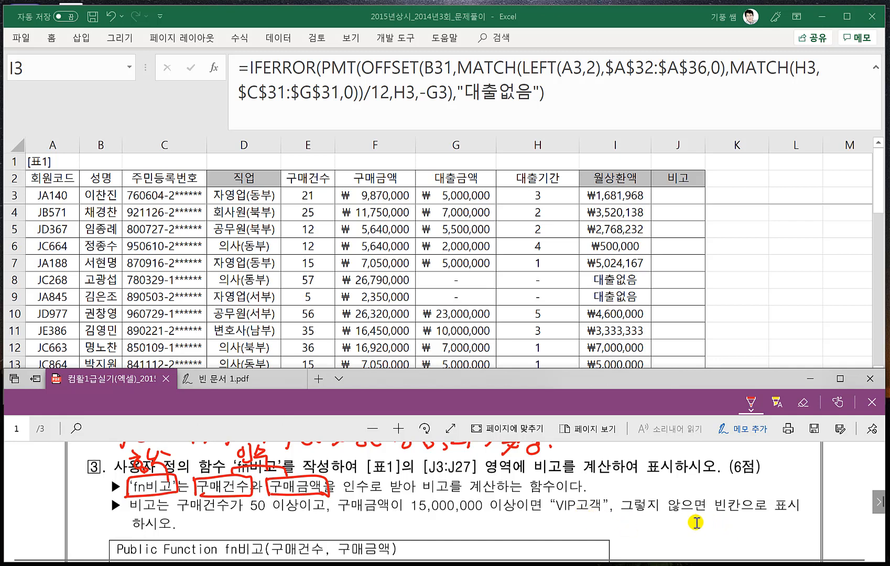
{"action": "scroll", "coordinate": [379, 517], "scroll_direction": "down", "scroll_amount": 1}
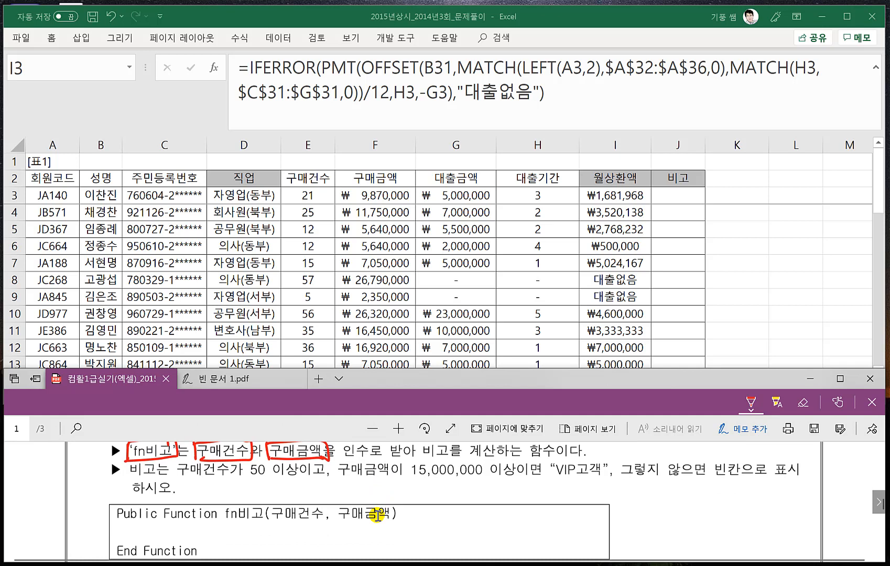
{"action": "scroll", "coordinate": [378, 514], "scroll_direction": "up", "scroll_amount": 1}
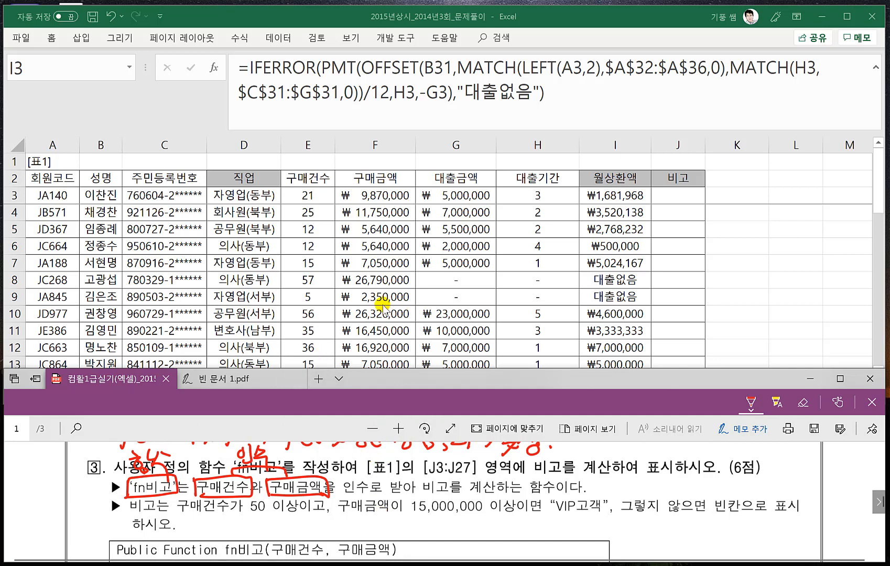
- Switch to the workbook, open its Visual Basic editor and insert a new standard module
{"action": "left_click", "coordinate": [343, 283]}
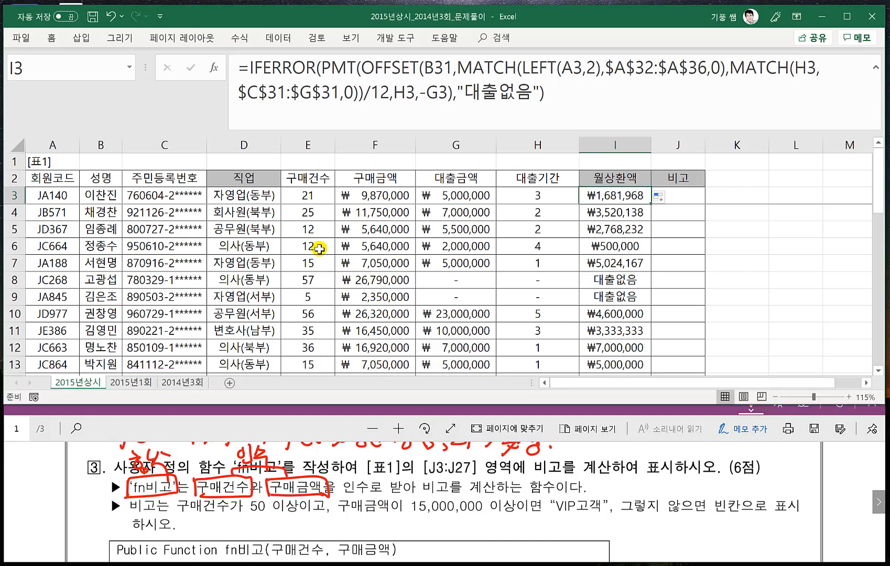
{"action": "left_click", "coordinate": [394, 40]}
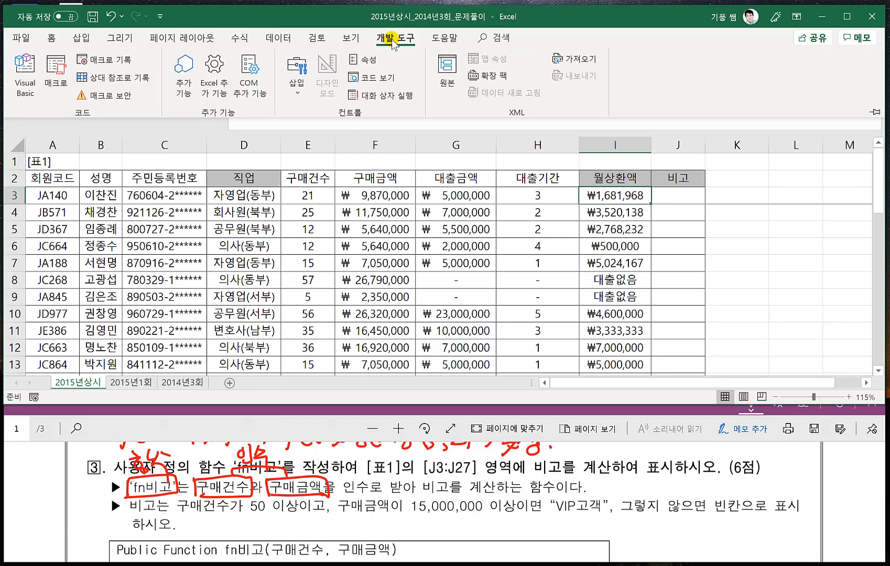
{"action": "left_click", "coordinate": [21, 85]}
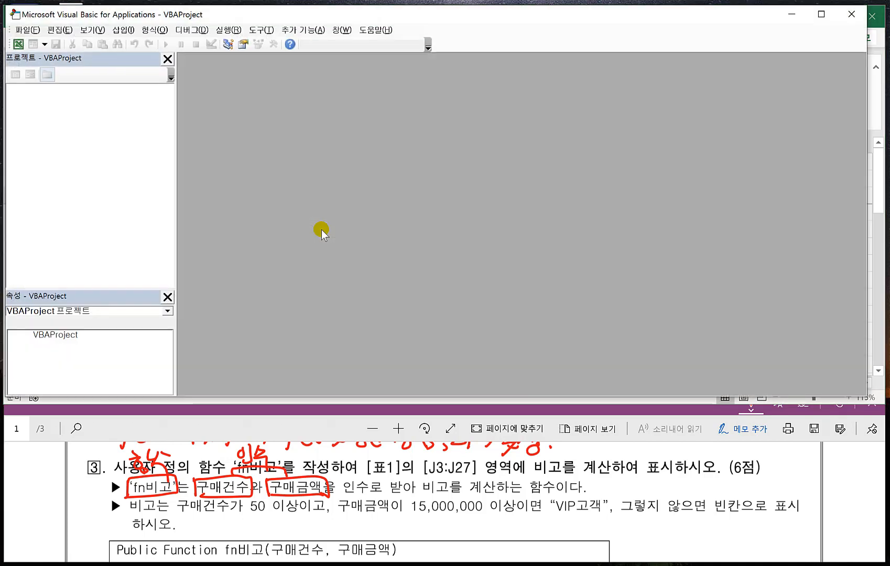
{"action": "left_click", "coordinate": [124, 30]}
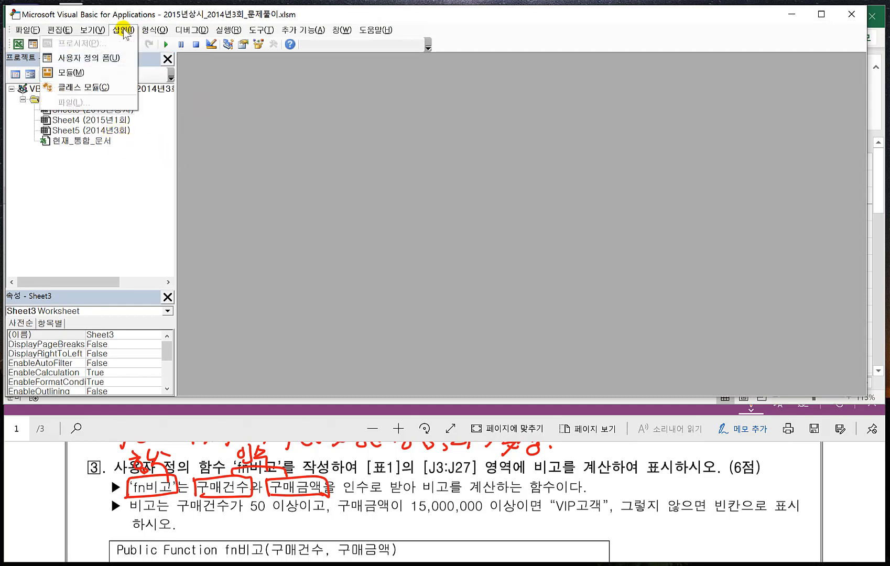
{"action": "left_click", "coordinate": [74, 72]}
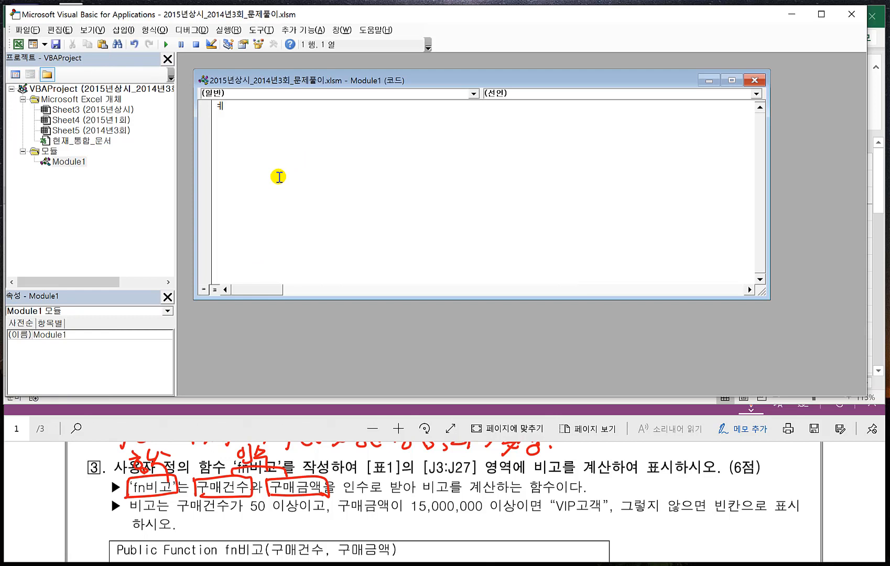
- Set the code font size to 12 in the editor format options and accept the options
{"action": "left_click", "coordinate": [256, 30]}
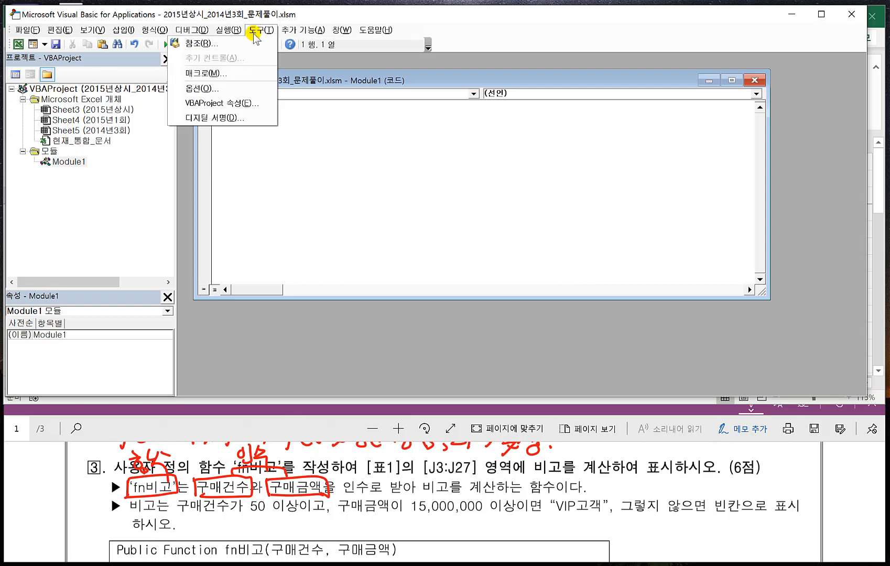
{"action": "left_click", "coordinate": [216, 90]}
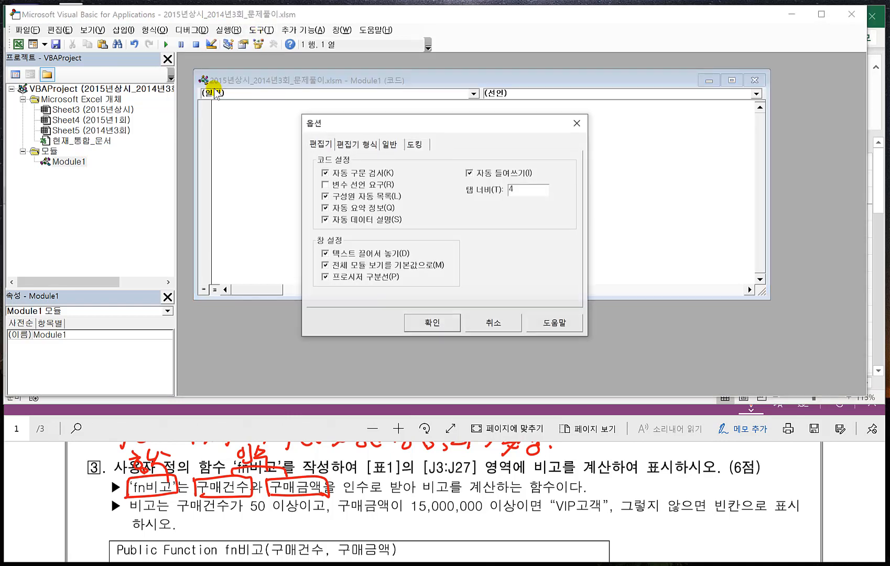
{"action": "left_click", "coordinate": [366, 143]}
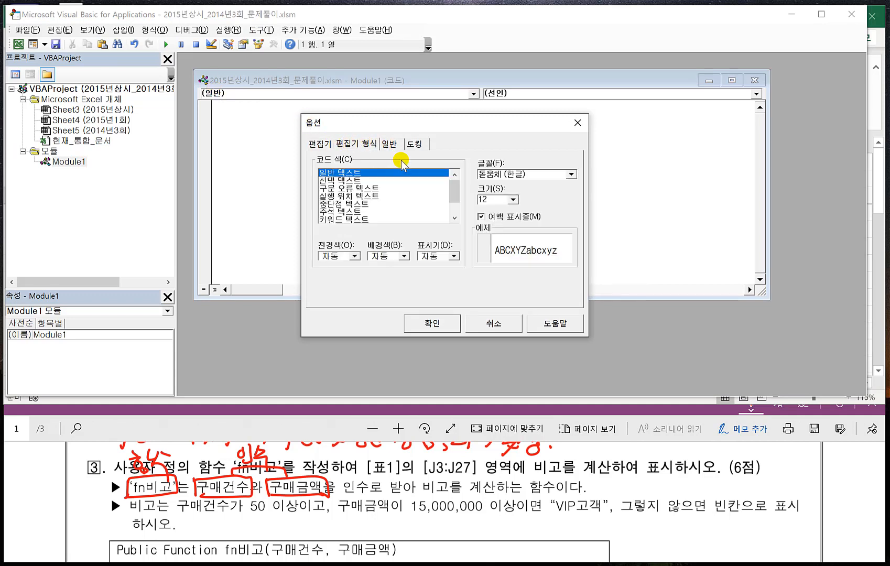
{"action": "left_click", "coordinate": [513, 199]}
{"action": "left_click", "coordinate": [490, 233]}
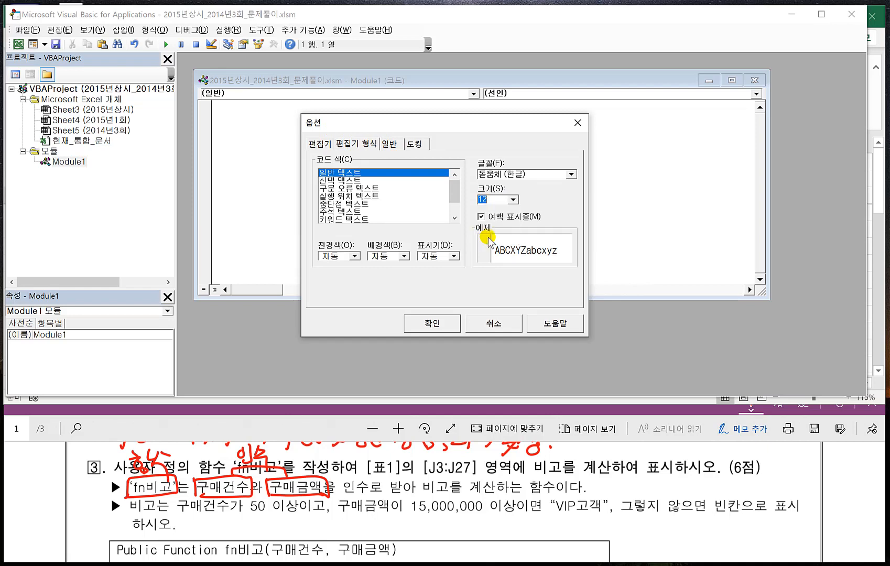
{"action": "left_click", "coordinate": [432, 323]}
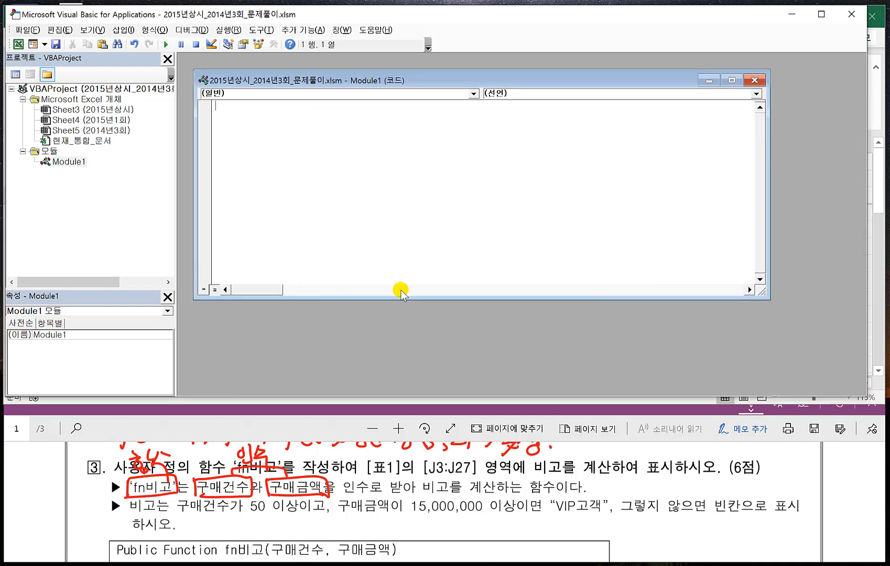
- Declare Public Function fn비고(구매건수, 구매금액) in the new module
{"action": "left_click", "coordinate": [227, 107]}
{"action": "type", "text": "p"}
{"action": "key", "text": "BackSpace"}
{"action": "type", "text": "Public Function "}
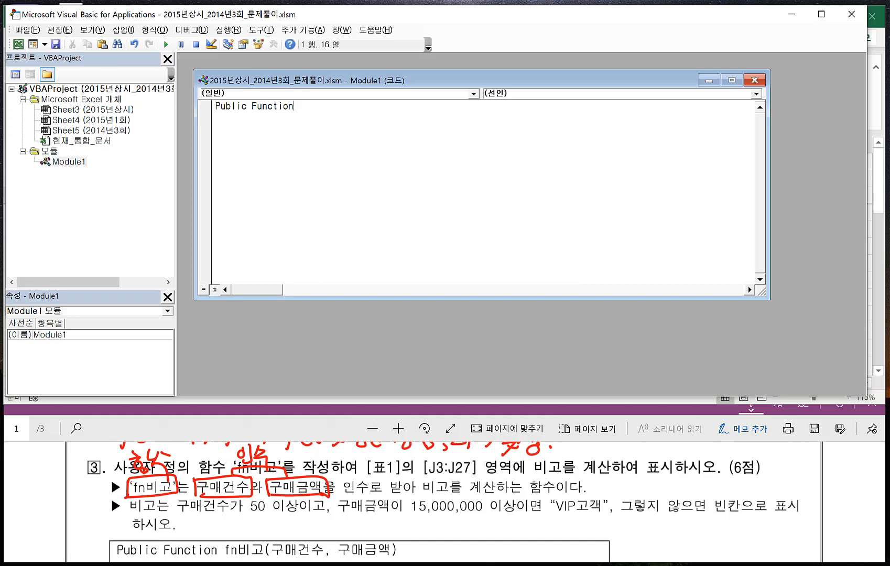
{"action": "type", "text": "fn비고(구매건"}
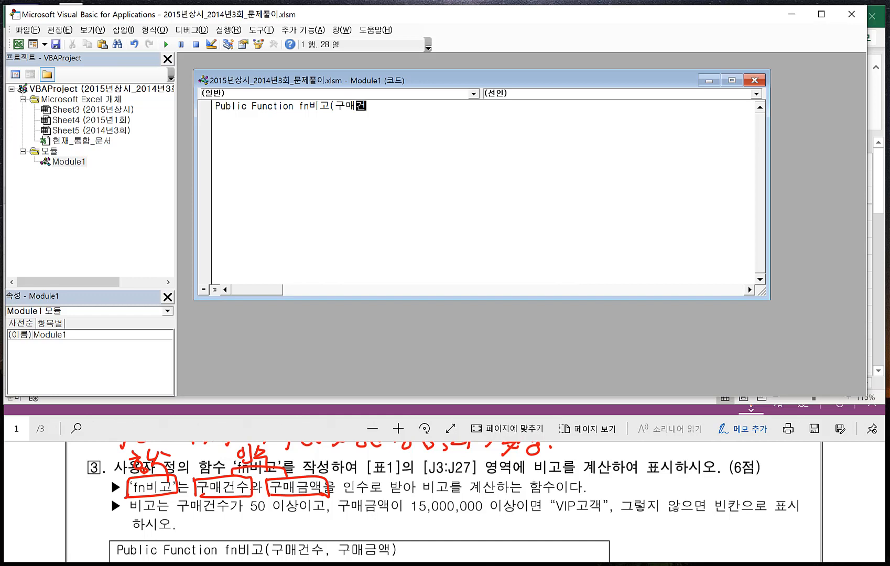
{"action": "type", "text": "수, 구매금액)"}
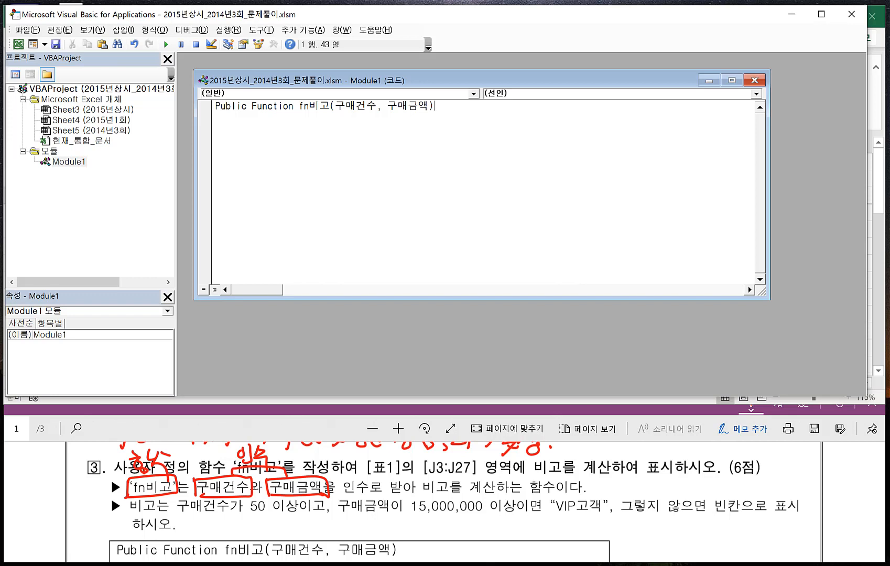
{"action": "key", "text": "Return"}
- Copy the fn비고 function skeleton into a blank Notepad document and move the window over the editor
{"action": "left_click_drag", "start_coordinate": [301, 133], "coordinate": [212, 107]}
{"action": "key", "text": "ctrl+c"}
{"action": "left_click", "coordinate": [302, 154]}
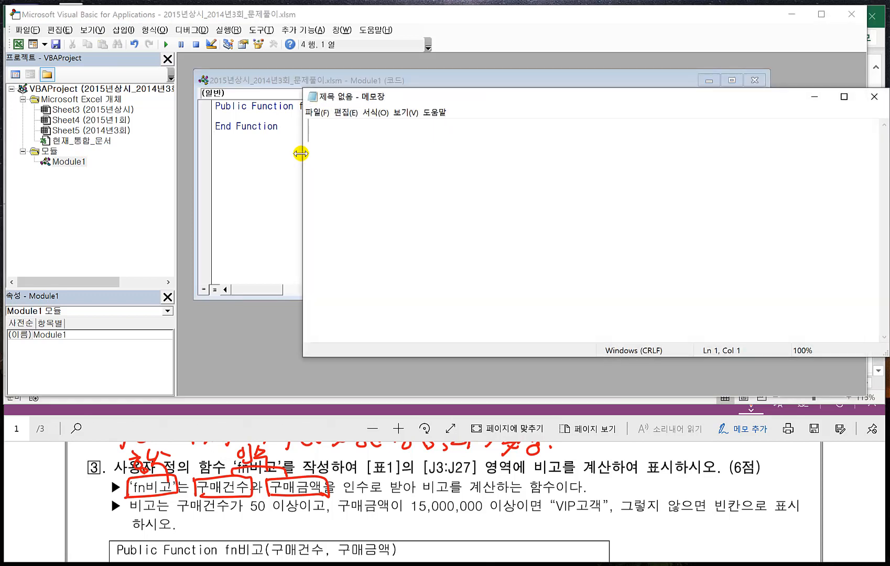
{"action": "left_click_drag", "start_coordinate": [409, 94], "coordinate": [279, 93]}
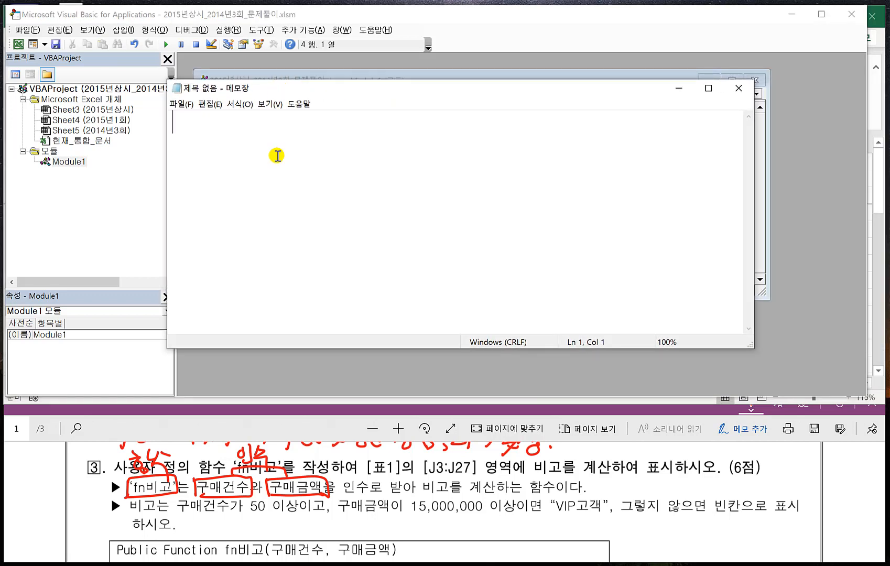
{"action": "key", "text": "ctrl+v"}
- Write the condition line If 구매건수 >= 50 and 구매금액 >= 15000000 Then inside the function
{"action": "left_click", "coordinate": [218, 154]}
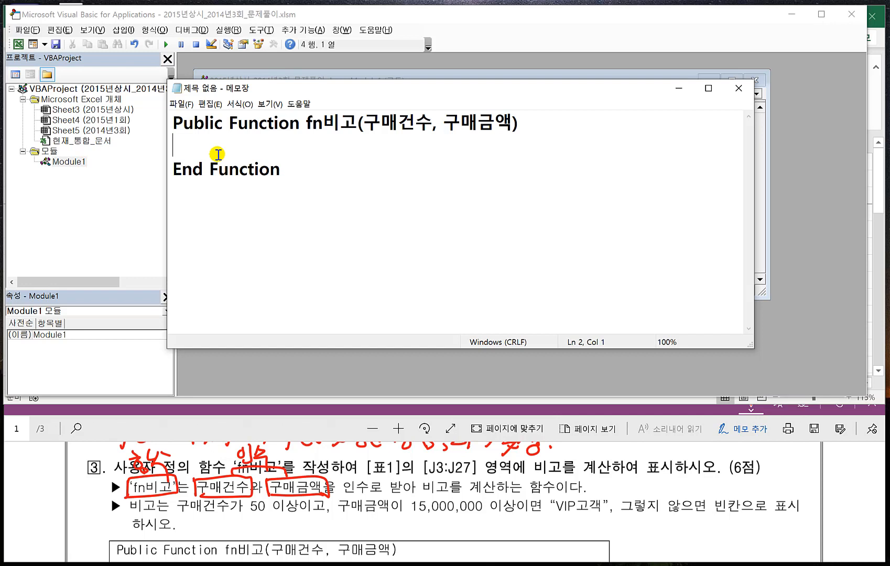
{"action": "type", "text": "If 구매건수 "}
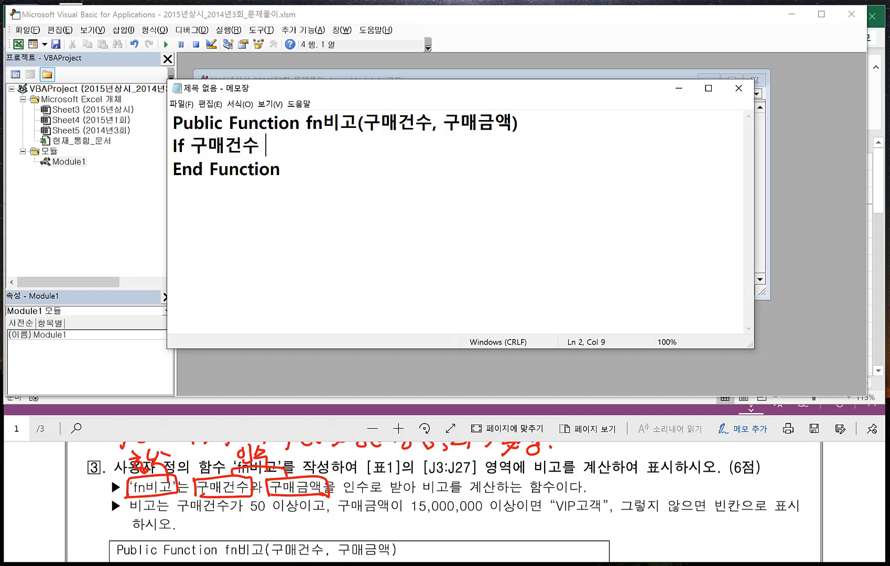
{"action": "type", "text": ">= 5"}
{"action": "type", "text": "0 "}
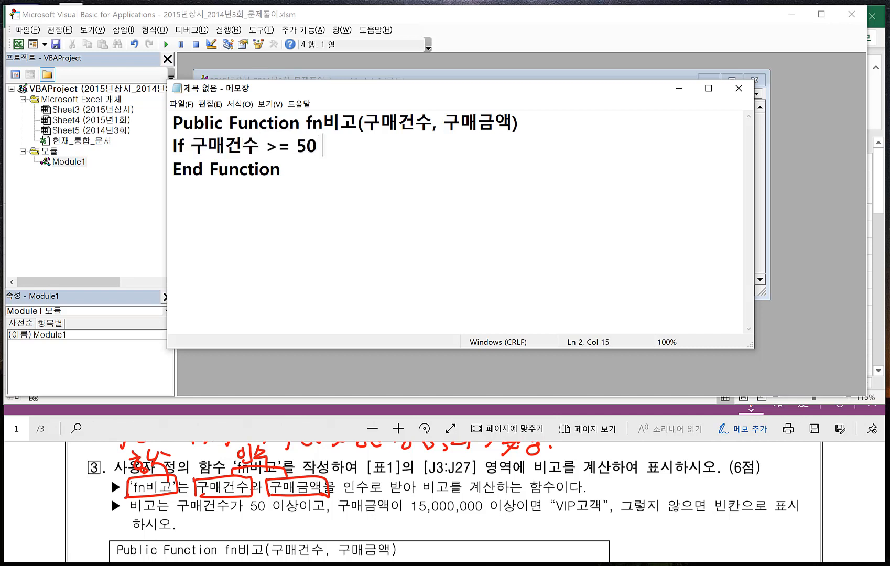
{"action": "type", "text": "ㅁ"}
{"action": "key", "text": "BackSpace"}
{"action": "type", "text": "and 구맥"}
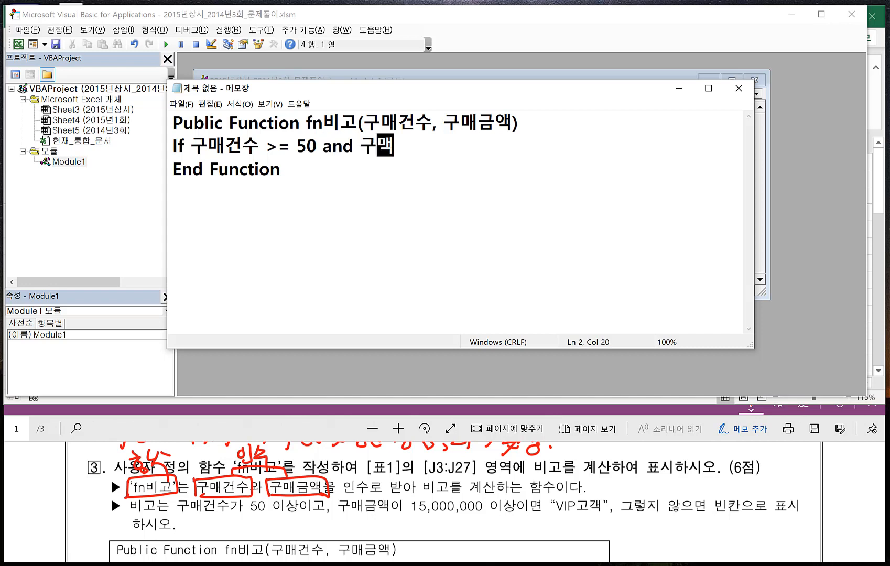
{"action": "type", "text": "금액 "}
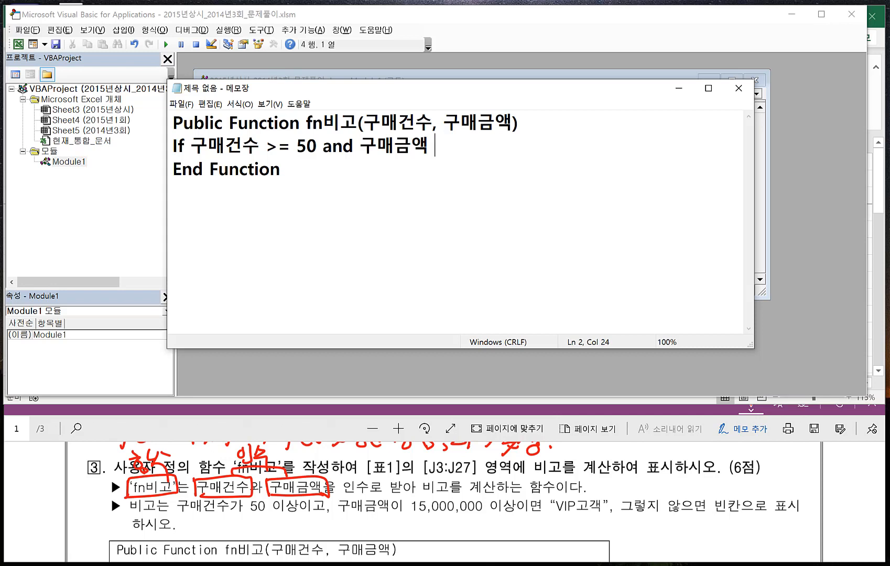
{"action": "type", "text": ">= 1500000"}
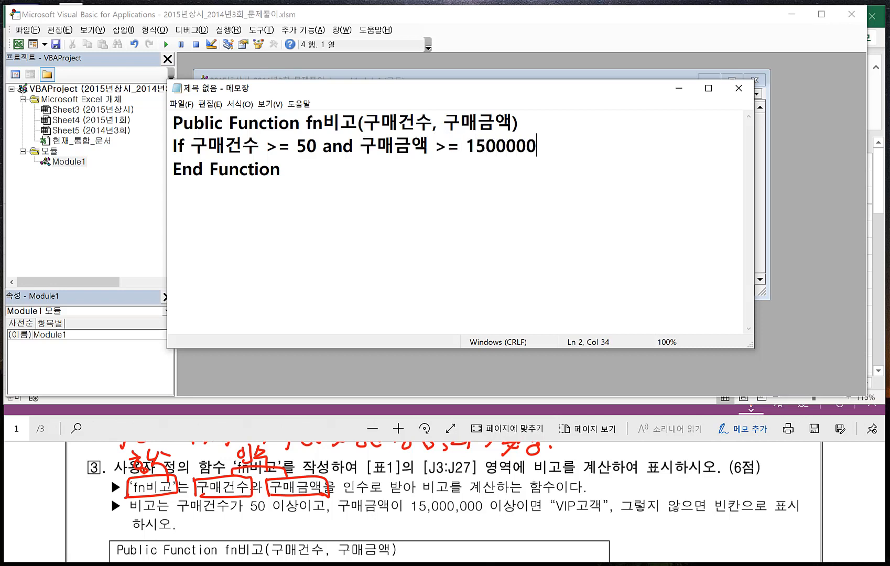
{"action": "type", "text": "0 Then"}
- Add the indented line fn비고 = "VIP고객" beneath the If condition
{"action": "key", "text": "Return"}
{"action": "key", "text": "Tab"}
{"action": "type", "text": "fn"}
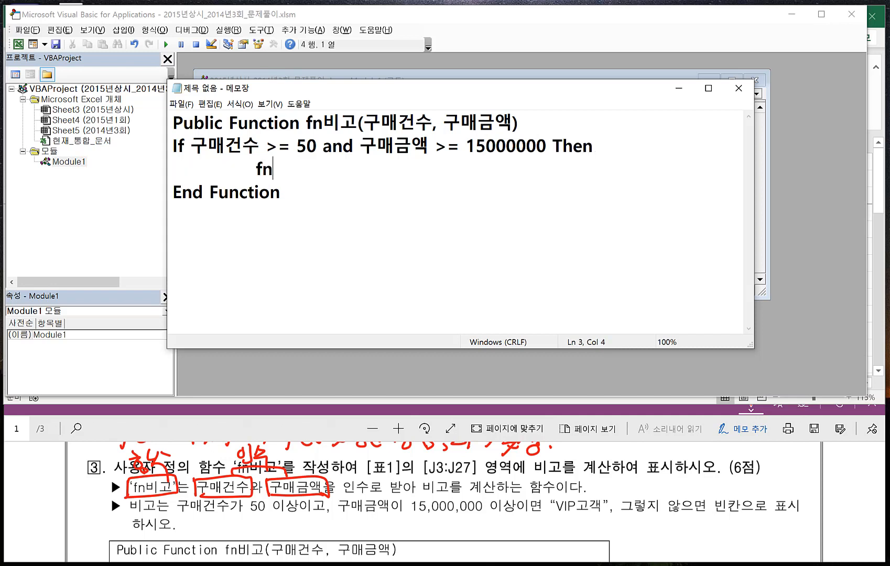
{"action": "type", "text": "비고 = \"ㅍ"}
{"action": "key", "text": "BackSpace"}
{"action": "type", "text": "V"}
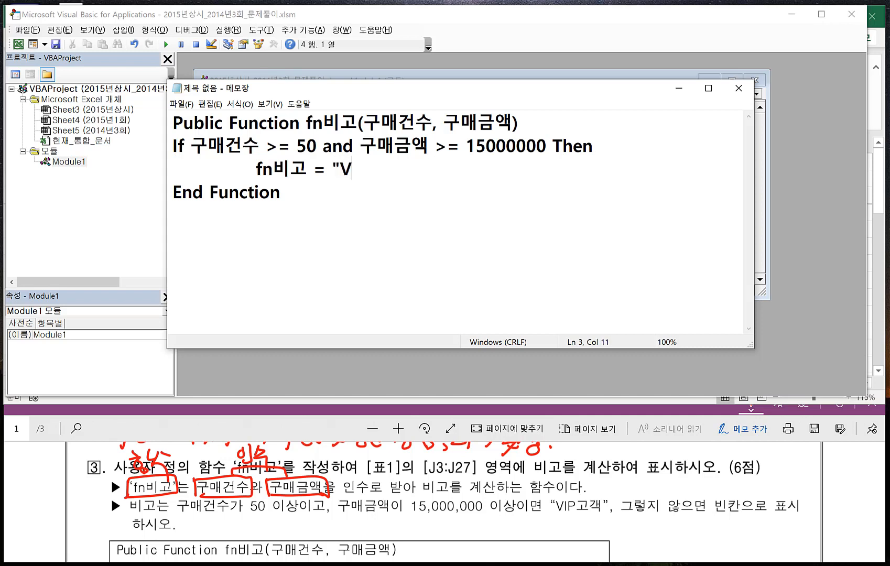
{"action": "type", "text": "IP고객\""}
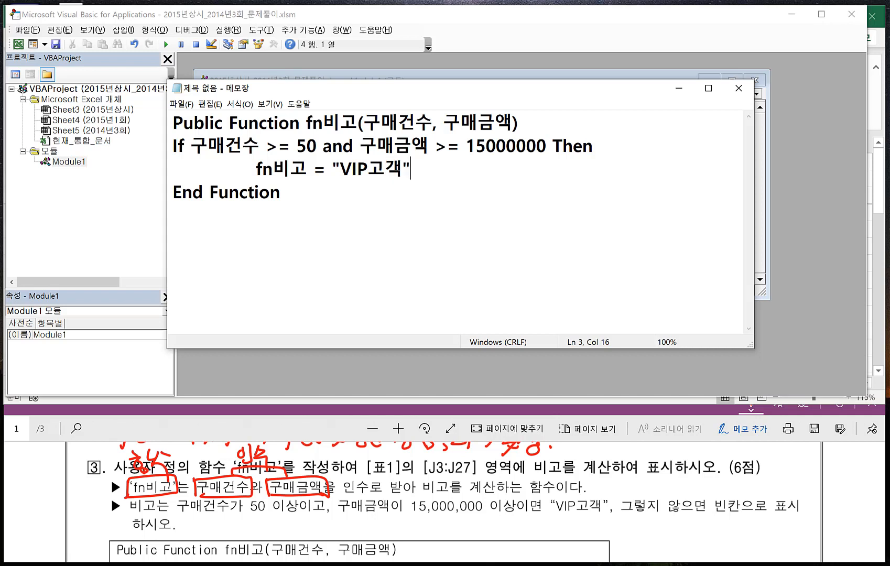
- Add an Else branch with the indented line fn비고 = "" and close the block with End If
{"action": "key", "text": "Return"}
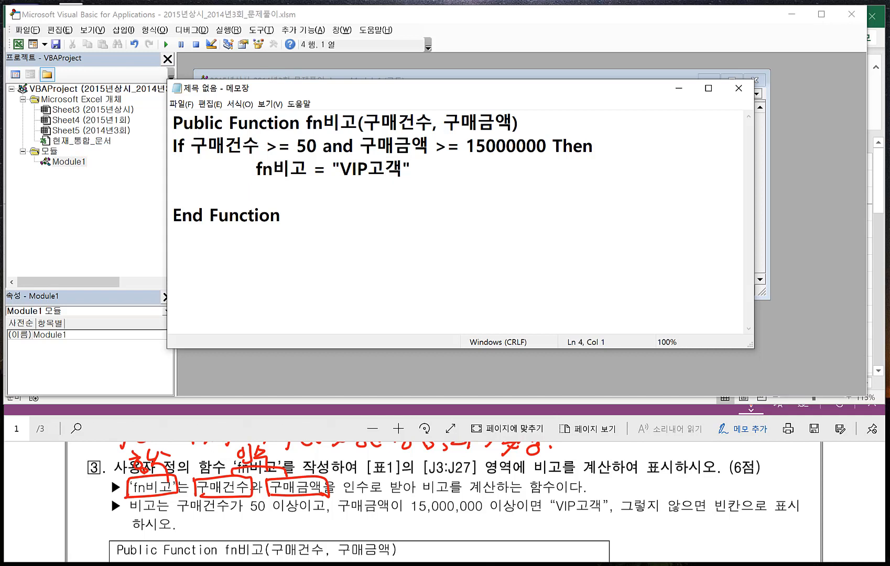
{"action": "type", "text": "ㄸ"}
{"action": "key", "text": "BackSpace"}
{"action": "type", "text": "Else"}
{"action": "key", "text": "Return"}
{"action": "key", "text": "Tab"}
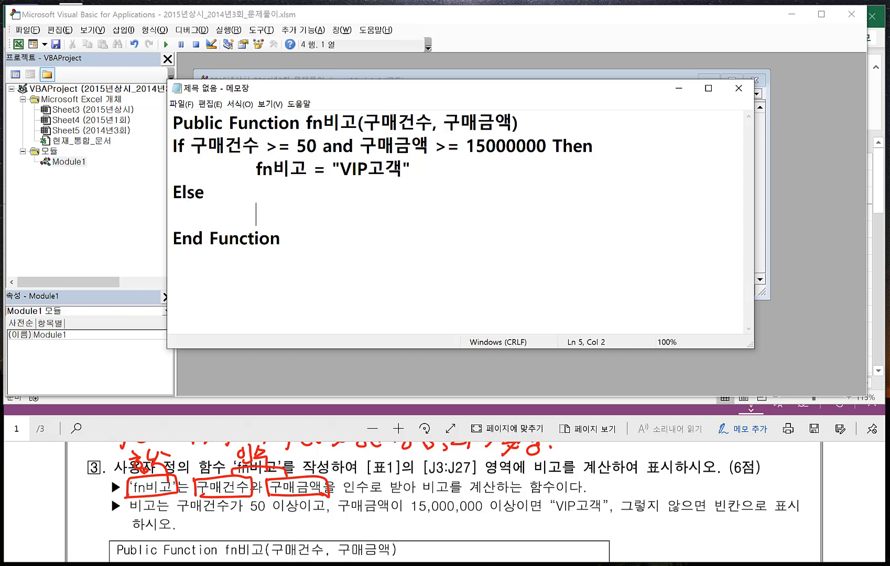
{"action": "type", "text": "fn비고 ="}
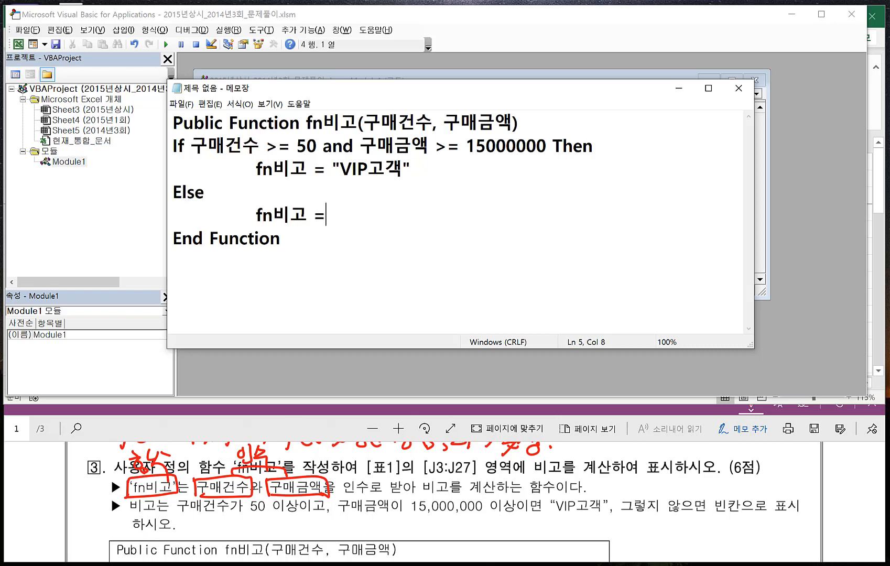
{"action": "type", "text": " \"\""}
{"action": "key", "text": "Return"}
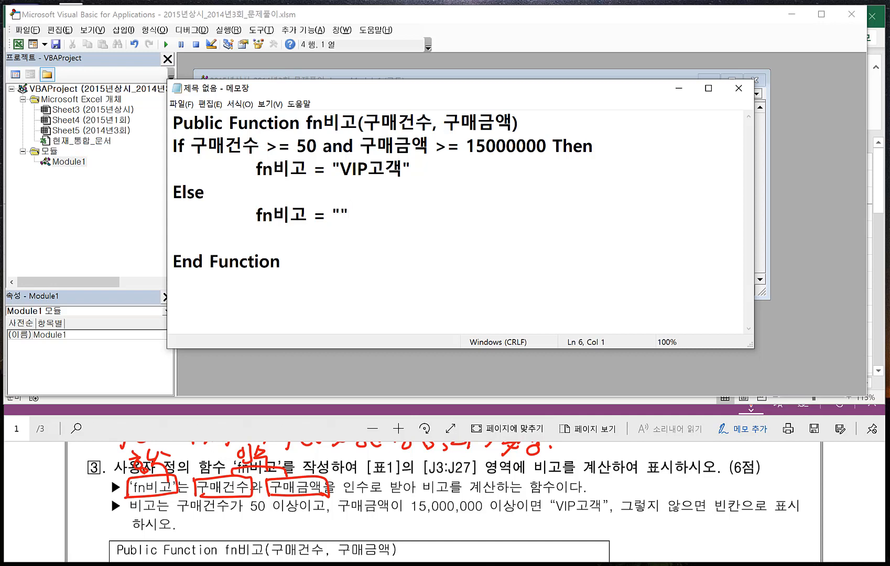
{"action": "type", "text": "ㄷ"}
{"action": "key", "text": "BackSpace"}
{"action": "type", "text": "End If"}
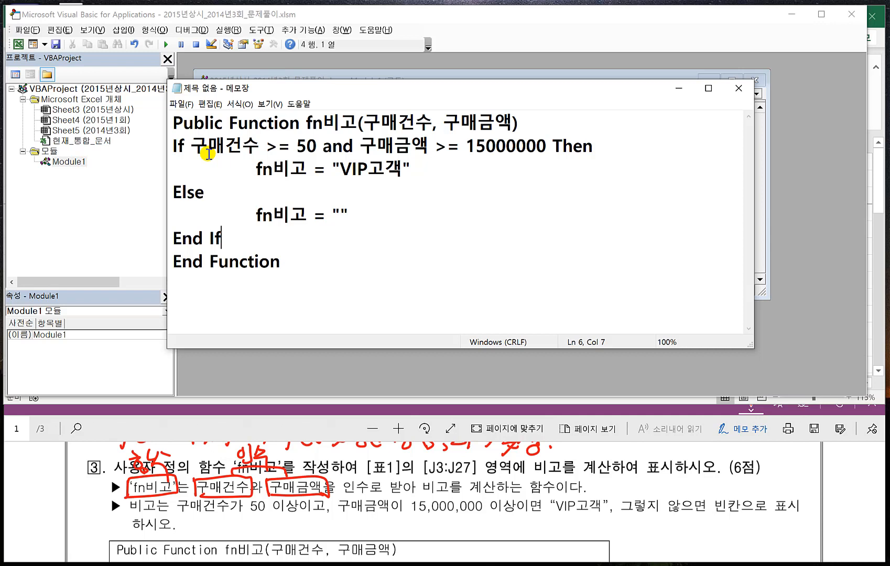
- Copy the complete fn비고 function from Notepad and replace all the code in Module1 with it
{"action": "left_click_drag", "start_coordinate": [290, 264], "coordinate": [171, 124]}
{"action": "left_click", "coordinate": [758, 220]}
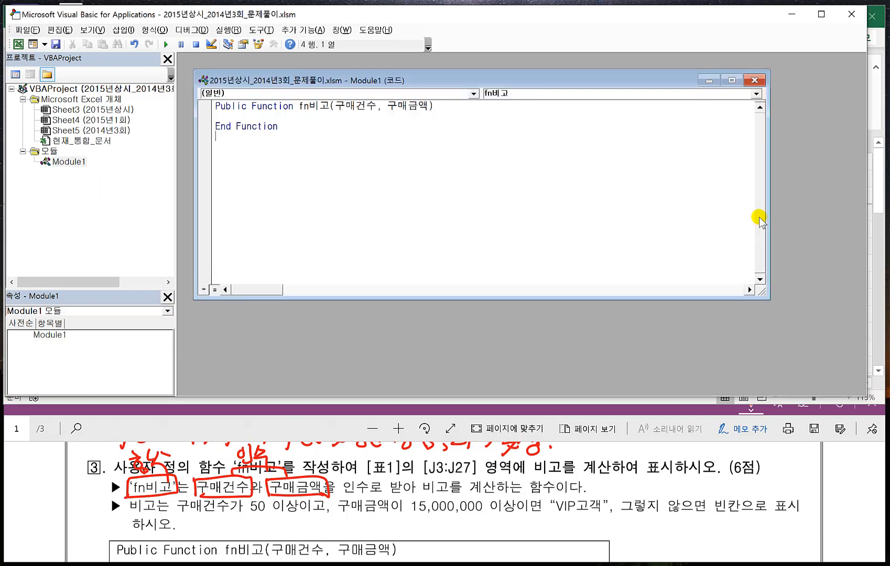
{"action": "key", "text": "ctrl+a"}
{"action": "type", "text": "Public Function fn비고(구매건수, 구매금액) If 구매건수 >= 50 And 구매금액 >= 15000000 Then     fn비고 = \"VIP고객\" Else     fn비고 = \"\" End If End Function"}
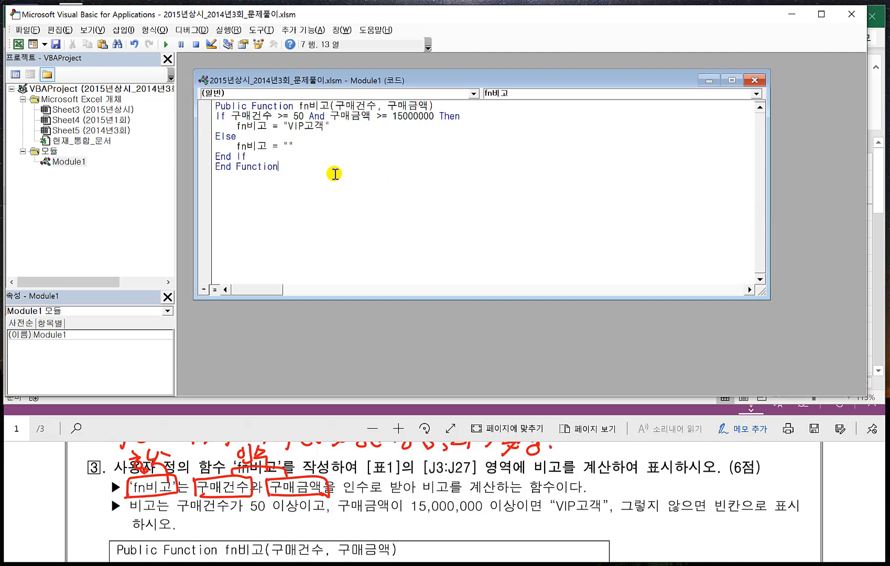
- Close the VBA editor back to the worksheet and enter the formula =fn비고(E3,F3) in cell J3
{"action": "left_click", "coordinate": [27, 30]}
{"action": "left_click", "coordinate": [55, 120]}
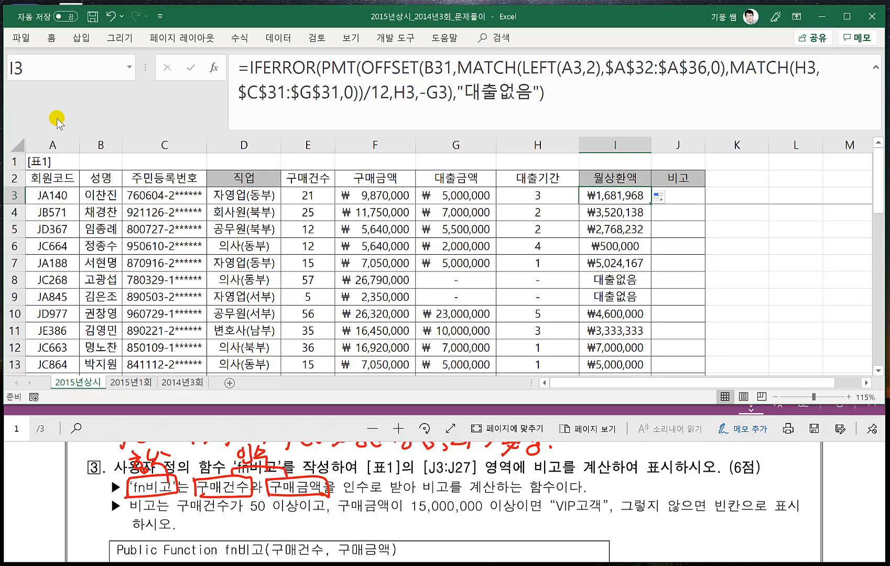
{"action": "left_click", "coordinate": [687, 194]}
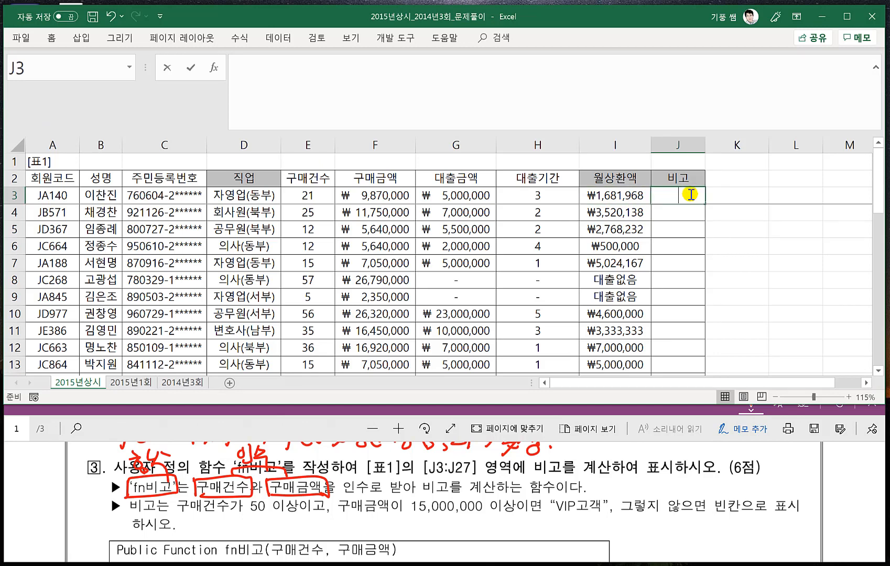
{"action": "type", "text": "=ㄹ"}
{"action": "key", "text": "BackSpace"}
{"action": "key", "text": "Hangul"}
{"action": "type", "text": "fn"}
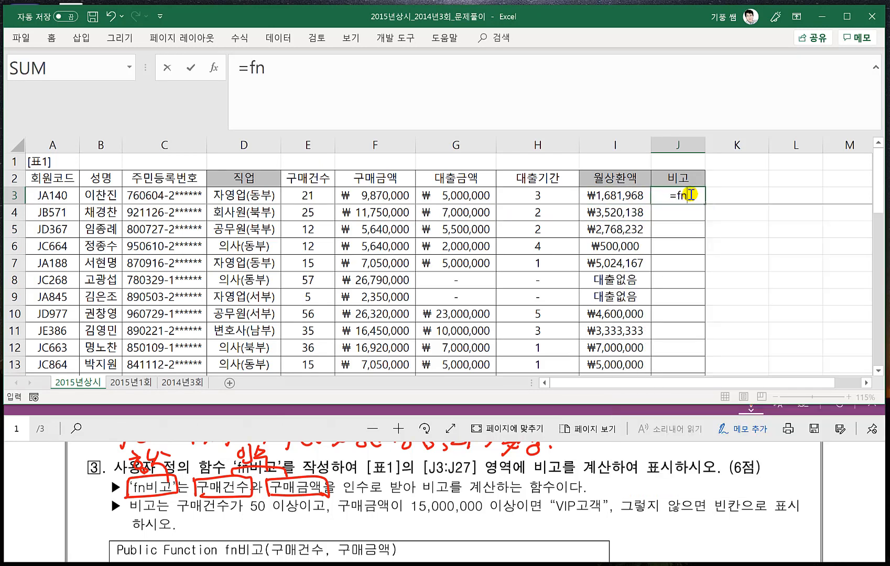
{"action": "key", "text": "Hangul"}
{"action": "type", "text": "비고("}
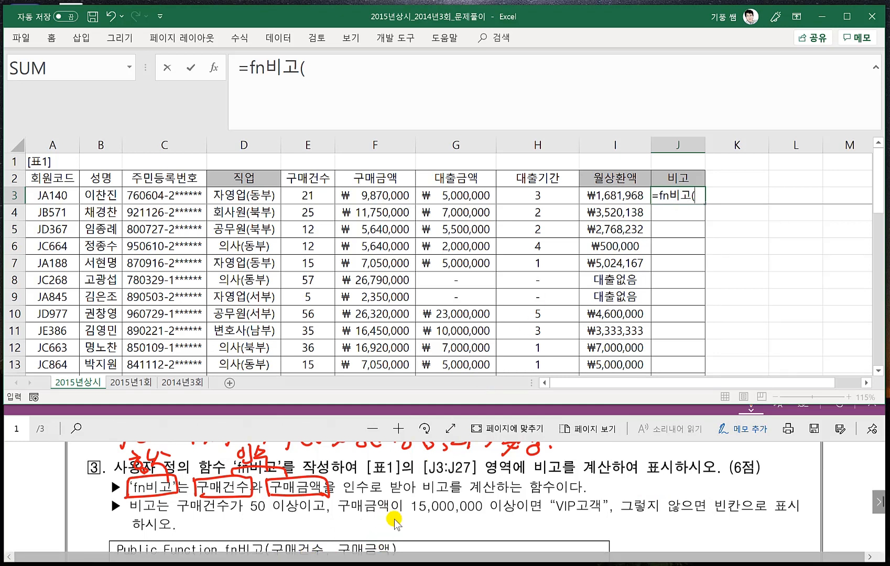
{"action": "left_click", "coordinate": [313, 195]}
{"action": "type", "text": ","}
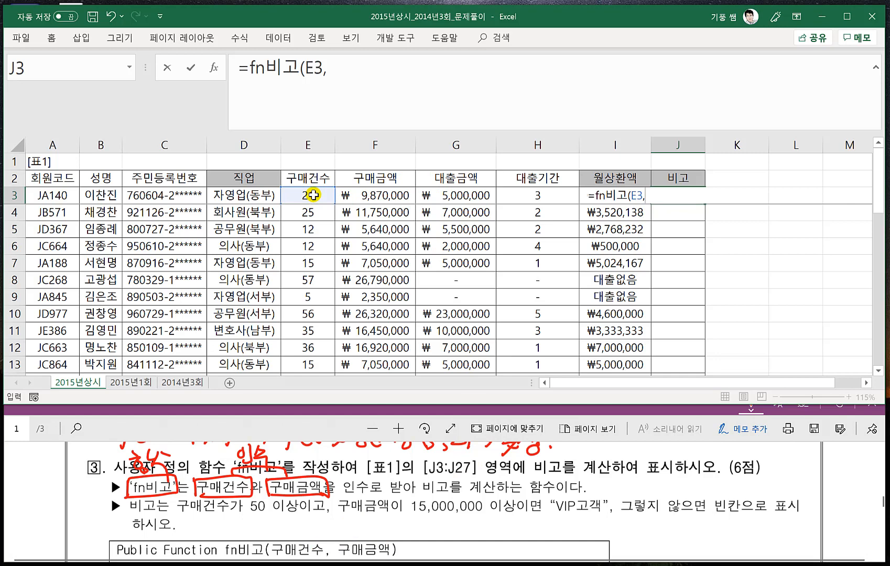
{"action": "left_click", "coordinate": [382, 195]}
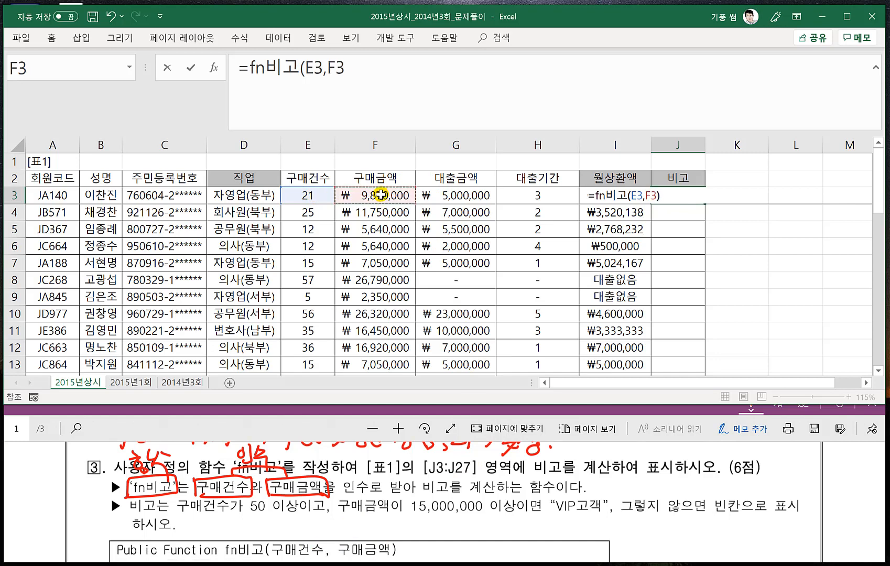
{"action": "type", "text": ")"}
{"action": "key", "text": "Return"}
- Fill the fn비고 formula from J3 down to J27 and collapse the formula bar to one line
{"action": "left_click", "coordinate": [697, 200]}
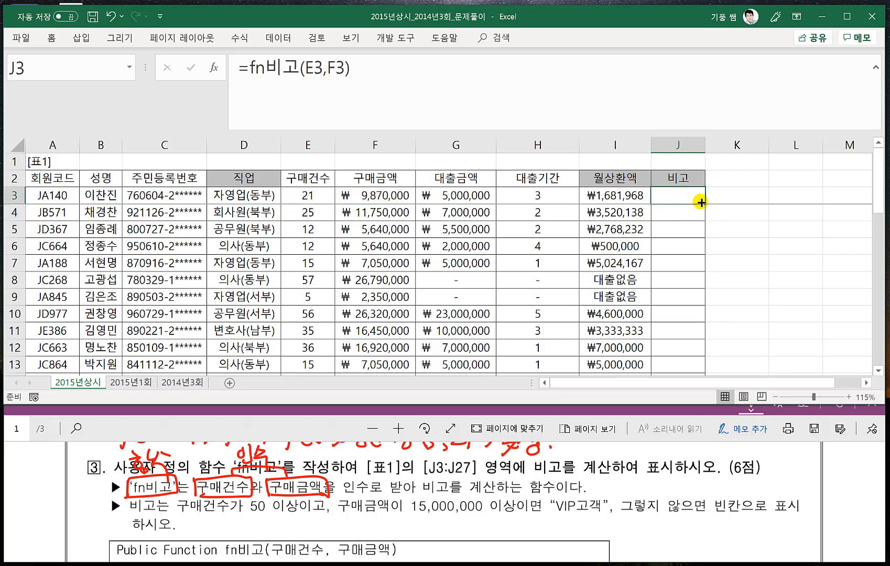
{"action": "double_click", "coordinate": [700, 203]}
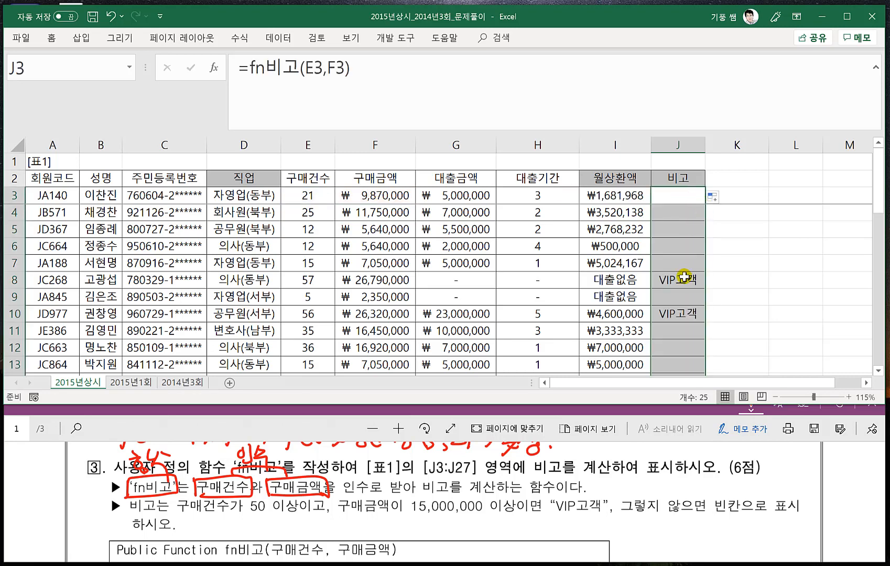
{"action": "scroll", "coordinate": [684, 278], "scroll_direction": "down", "scroll_amount": 2}
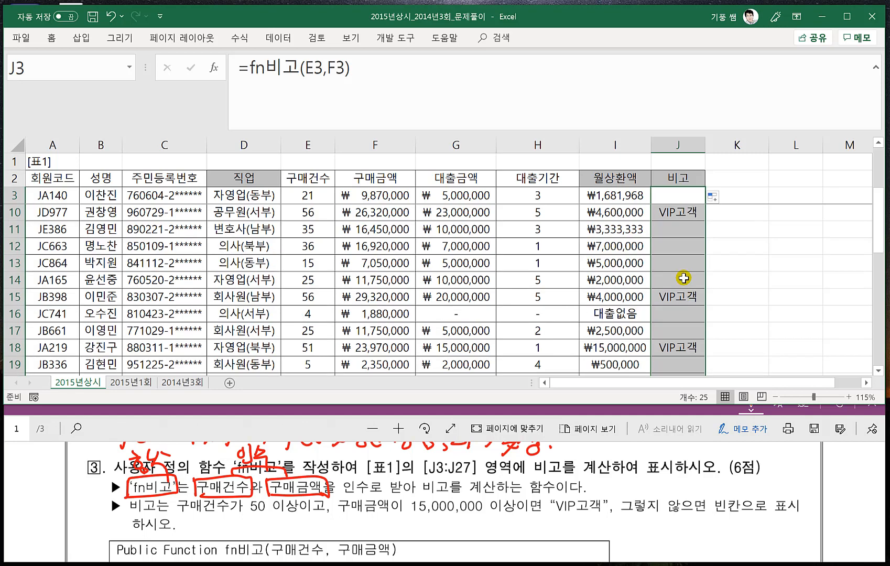
{"action": "scroll", "coordinate": [684, 277], "scroll_direction": "up", "scroll_amount": 2}
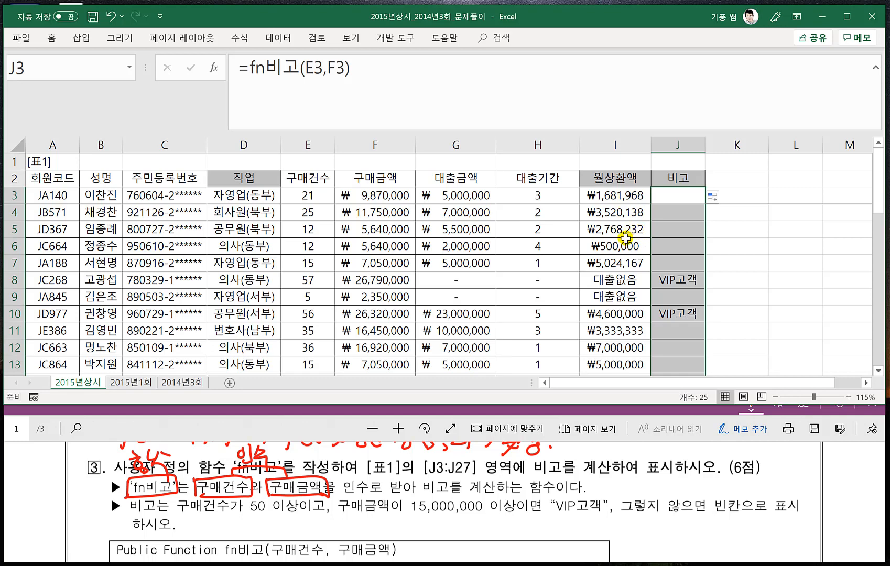
{"action": "left_click", "coordinate": [721, 293]}
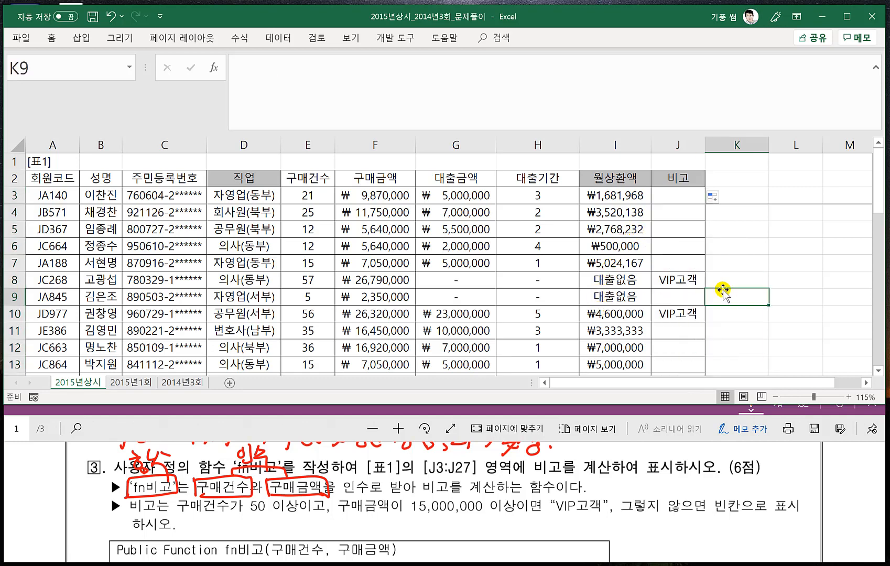
{"action": "scroll", "coordinate": [723, 294], "scroll_direction": "down", "scroll_amount": 2}
{"action": "scroll", "coordinate": [723, 294], "scroll_direction": "up", "scroll_amount": 2}
{"action": "key", "text": "ctrl+shift+u"}
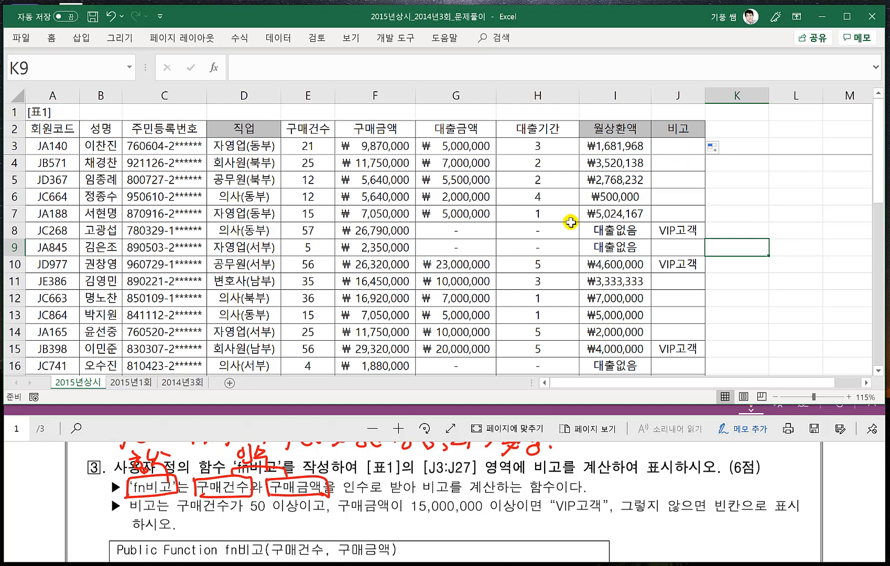
- Read problem 4 in the PDF and examine [표2] with its H32:H36 answer range for the maximum loan amounts
{"action": "scroll", "coordinate": [470, 460], "scroll_direction": "down", "scroll_amount": 1}
{"action": "scroll", "coordinate": [470, 460], "scroll_direction": "down", "scroll_amount": 6}
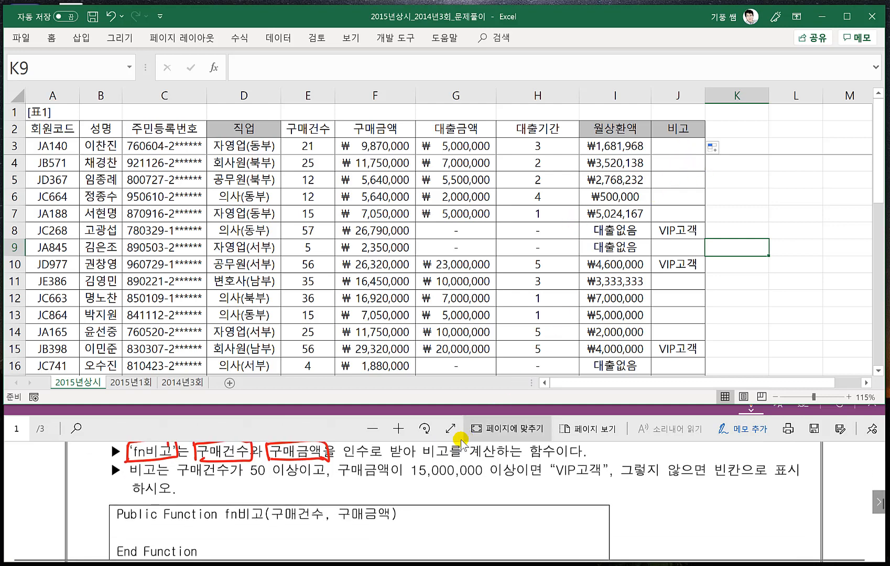
{"action": "scroll", "coordinate": [382, 464], "scroll_direction": "down", "scroll_amount": 1}
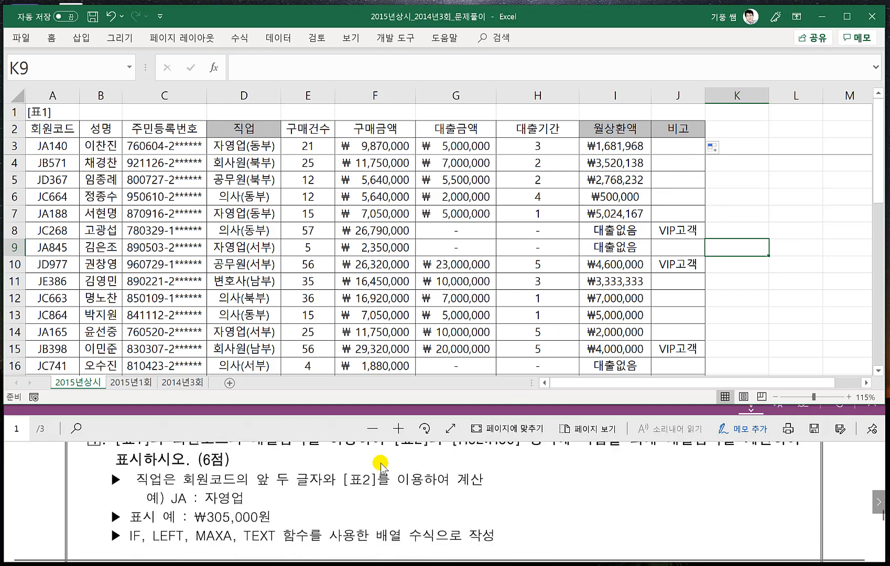
{"action": "scroll", "coordinate": [382, 460], "scroll_direction": "up", "scroll_amount": 1}
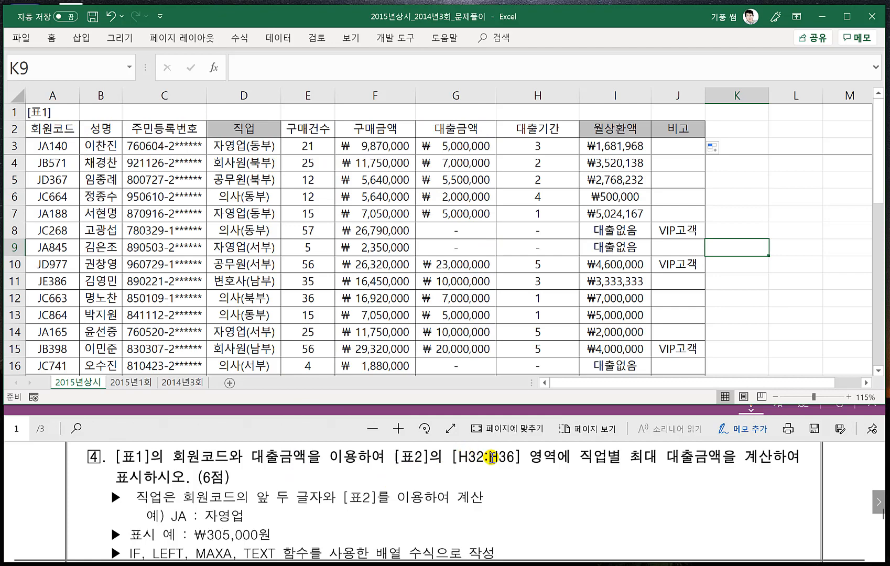
{"action": "left_click", "coordinate": [384, 366]}
{"action": "scroll", "coordinate": [349, 338], "scroll_direction": "down", "scroll_amount": 3}
{"action": "scroll", "coordinate": [341, 338], "scroll_direction": "down", "scroll_amount": 3}
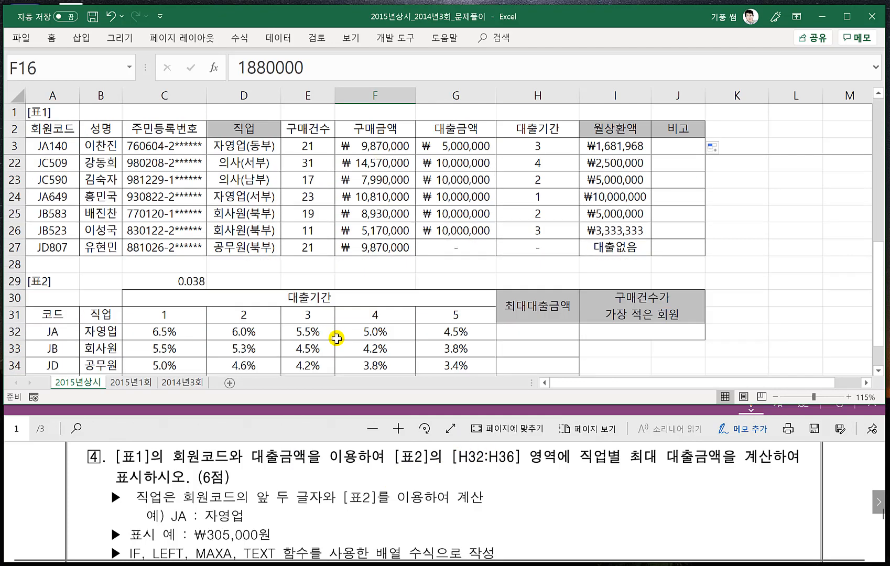
{"action": "scroll", "coordinate": [199, 334], "scroll_direction": "down", "scroll_amount": 1}
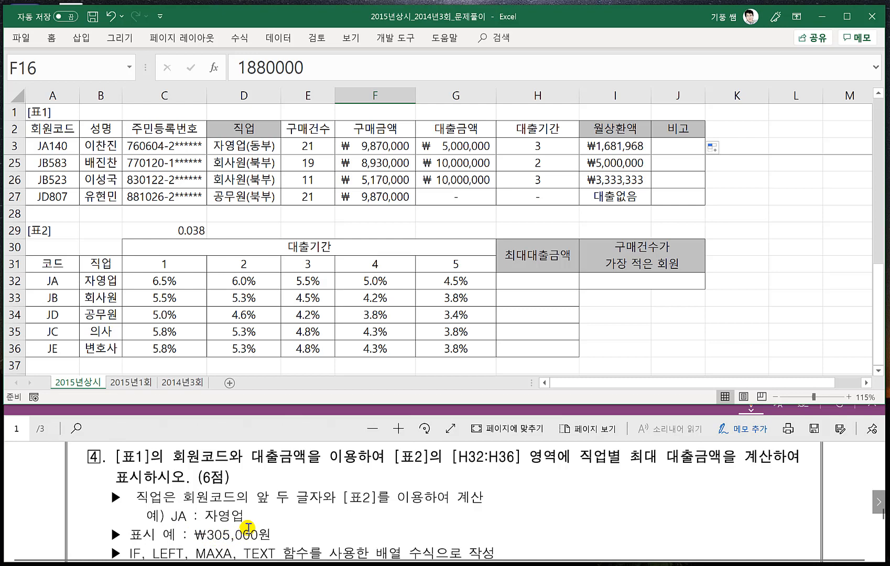
{"action": "scroll", "coordinate": [239, 516], "scroll_direction": "down", "scroll_amount": 1}
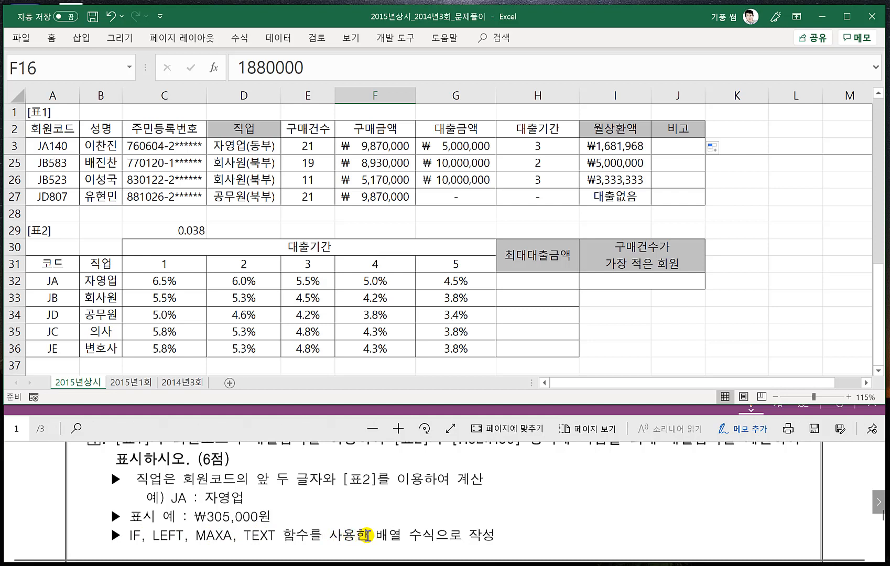
{"action": "scroll", "coordinate": [415, 520], "scroll_direction": "down", "scroll_amount": 1}
{"action": "scroll", "coordinate": [469, 503], "scroll_direction": "down", "scroll_amount": 1}
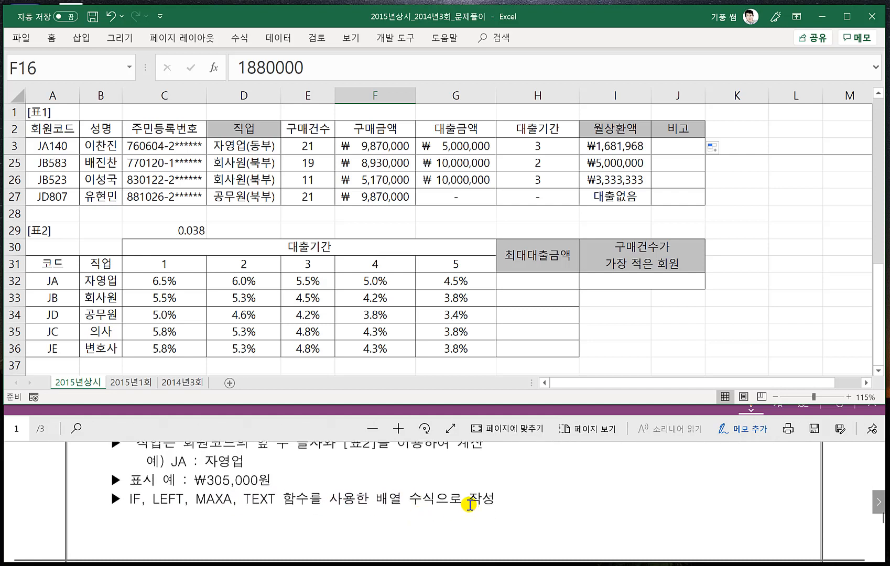
{"action": "scroll", "coordinate": [469, 514], "scroll_direction": "up", "scroll_amount": 2}
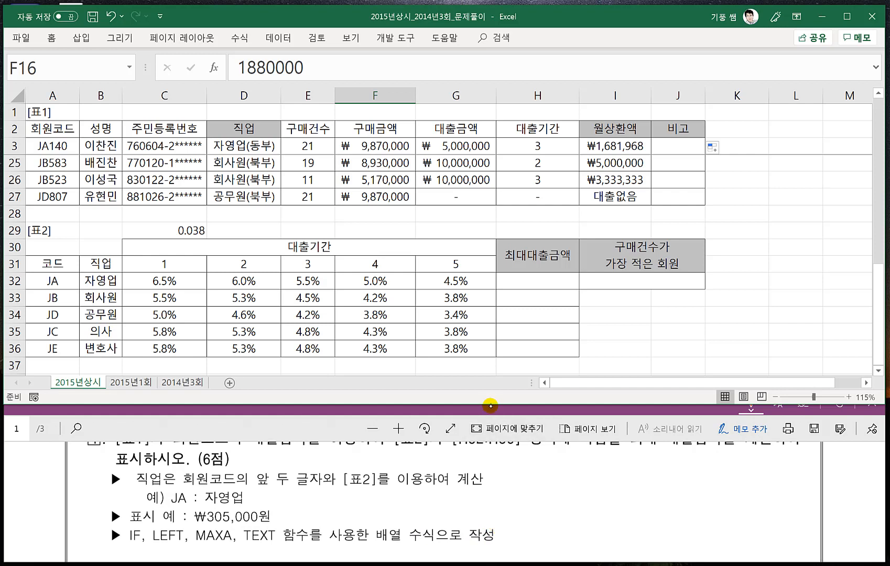
- Handwrite =maxa(if(조건,범위)) beside problem 4 in the PDF, underline it, circle JA, and underline ₩305,000원, MAXA and IF
{"action": "left_click", "coordinate": [490, 405]}
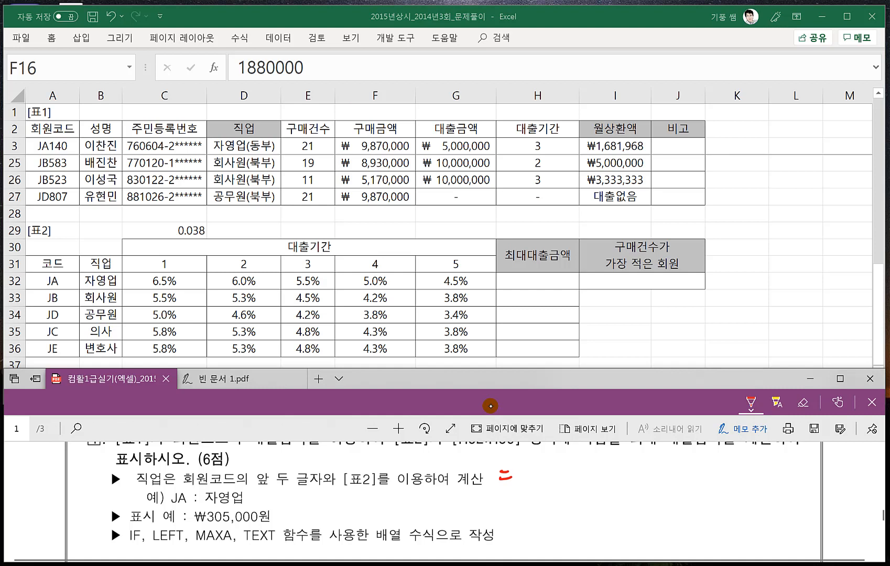
{"action": "mouse_move", "coordinate": [513, 478]}
{"action": "left_mouse_down"}
{"action": "mouse_move", "coordinate": [557, 466]}
{"action": "mouse_move", "coordinate": [559, 478]}
{"action": "mouse_move", "coordinate": [590, 479]}
{"action": "mouse_move", "coordinate": [614, 466]}
{"action": "mouse_move", "coordinate": [631, 483]}
{"action": "mouse_move", "coordinate": [662, 464]}
{"action": "mouse_move", "coordinate": [665, 483]}
{"action": "mouse_move", "coordinate": [710, 480]}
{"action": "mouse_move", "coordinate": [724, 464]}
{"action": "mouse_move", "coordinate": [718, 478]}
{"action": "mouse_move", "coordinate": [755, 486]}
{"action": "left_mouse_up"}
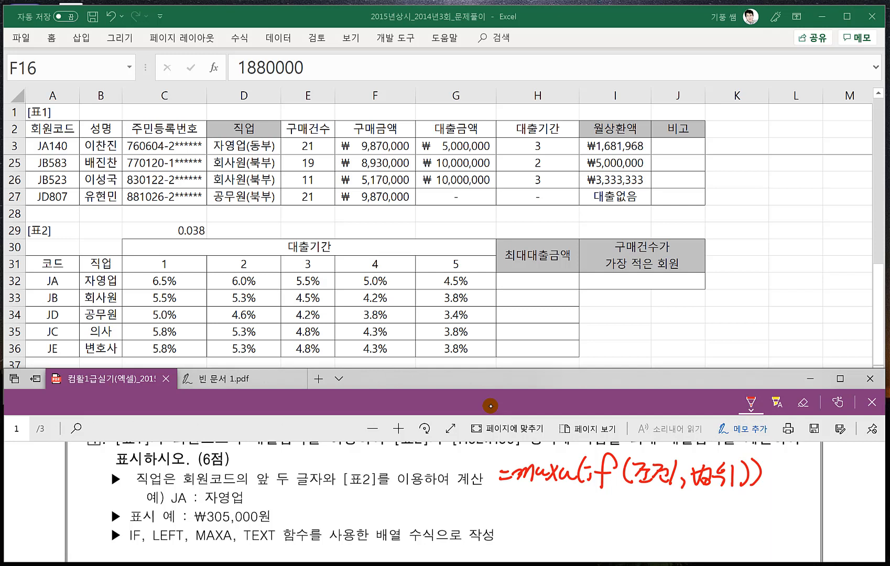
{"action": "left_click_drag", "start_coordinate": [521, 486], "coordinate": [737, 498]}
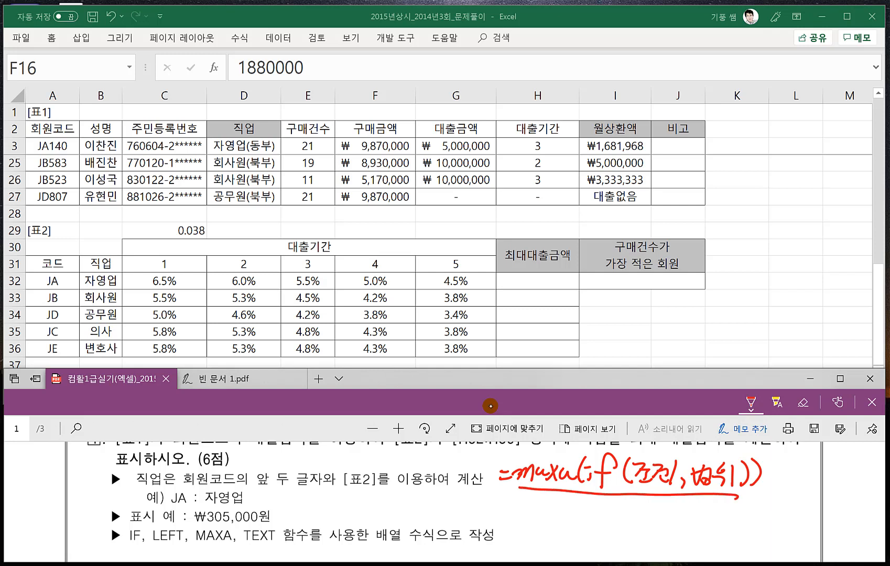
{"action": "mouse_move", "coordinate": [179, 487]}
{"action": "left_mouse_down"}
{"action": "mouse_move", "coordinate": [169, 506]}
{"action": "mouse_move", "coordinate": [186, 492]}
{"action": "mouse_move", "coordinate": [217, 530]}
{"action": "mouse_move", "coordinate": [267, 530]}
{"action": "left_mouse_up"}
{"action": "left_click_drag", "start_coordinate": [198, 541], "coordinate": [217, 543]}
{"action": "left_click_drag", "start_coordinate": [127, 546], "coordinate": [156, 548]}
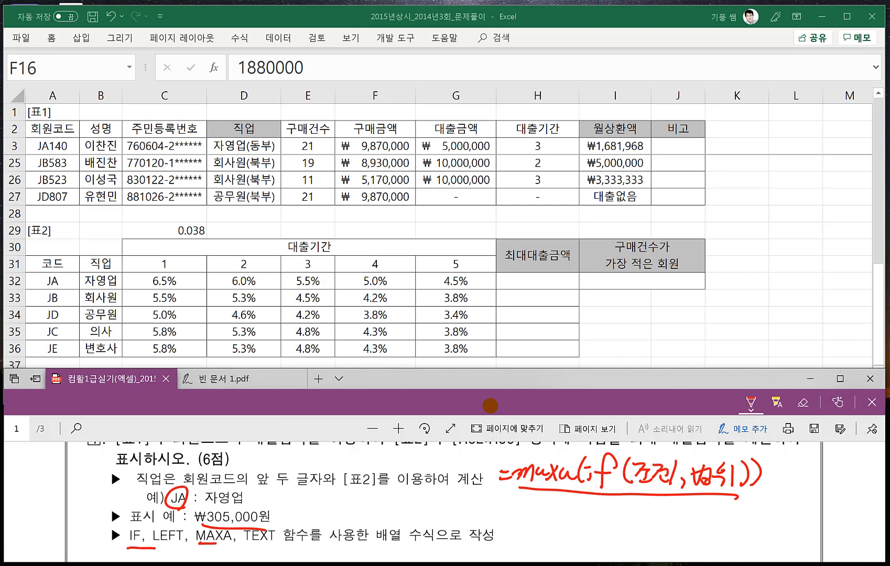
- Handwrite the syntax note =left(문자,k) below the maxa note in the PDF
{"action": "left_click_drag", "start_coordinate": [507, 507], "coordinate": [518, 506]}
{"action": "mouse_move", "coordinate": [510, 517]}
{"action": "left_mouse_down"}
{"action": "mouse_move", "coordinate": [525, 512]}
{"action": "mouse_move", "coordinate": [527, 526]}
{"action": "left_mouse_up"}
{"action": "left_click_drag", "start_coordinate": [538, 517], "coordinate": [551, 519]}
{"action": "mouse_move", "coordinate": [568, 501]}
{"action": "left_mouse_down"}
{"action": "mouse_move", "coordinate": [557, 529]}
{"action": "mouse_move", "coordinate": [577, 514]}
{"action": "left_mouse_up"}
{"action": "mouse_move", "coordinate": [572, 507]}
{"action": "left_mouse_down"}
{"action": "mouse_move", "coordinate": [570, 523]}
{"action": "mouse_move", "coordinate": [582, 522]}
{"action": "left_mouse_up"}
{"action": "mouse_move", "coordinate": [597, 505]}
{"action": "left_mouse_down"}
{"action": "mouse_move", "coordinate": [597, 524]}
{"action": "mouse_move", "coordinate": [600, 513]}
{"action": "left_mouse_up"}
{"action": "left_click_drag", "start_coordinate": [599, 504], "coordinate": [613, 513]}
{"action": "left_click_drag", "start_coordinate": [600, 514], "coordinate": [615, 515]}
{"action": "left_click_drag", "start_coordinate": [603, 519], "coordinate": [624, 522]}
{"action": "left_click_drag", "start_coordinate": [624, 513], "coordinate": [634, 532]}
{"action": "left_click", "coordinate": [645, 521]}
{"action": "left_click_drag", "start_coordinate": [634, 516], "coordinate": [648, 523]}
{"action": "left_click_drag", "start_coordinate": [666, 502], "coordinate": [670, 526]}
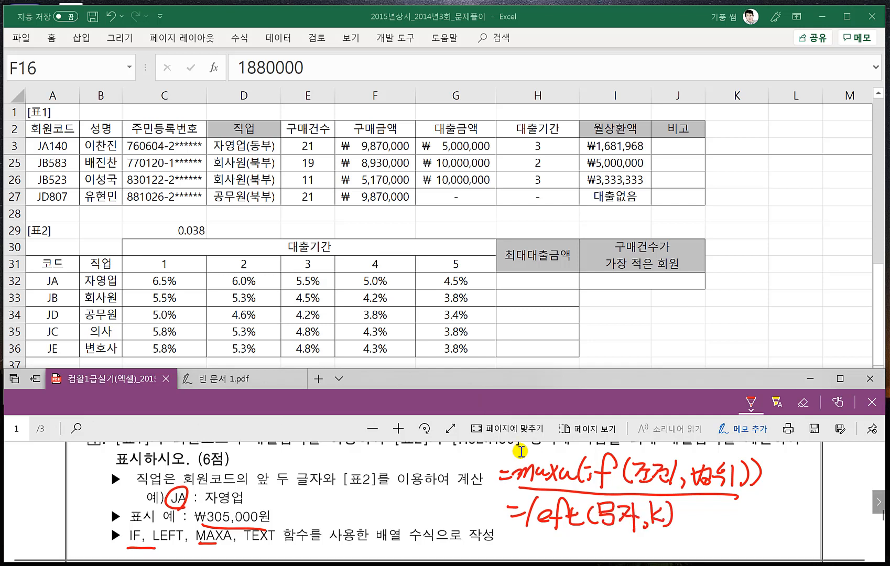
- Handwrite the syntax note =Text(값,"형식") below the left note in the PDF
{"action": "scroll", "coordinate": [526, 474], "scroll_direction": "down", "scroll_amount": 1}
{"action": "left_click_drag", "start_coordinate": [517, 530], "coordinate": [528, 528]}
{"action": "left_click_drag", "start_coordinate": [519, 537], "coordinate": [555, 522]}
{"action": "mouse_move", "coordinate": [542, 524]}
{"action": "left_mouse_down"}
{"action": "mouse_move", "coordinate": [540, 550]}
{"action": "mouse_move", "coordinate": [557, 546]}
{"action": "left_mouse_up"}
{"action": "mouse_move", "coordinate": [559, 532]}
{"action": "left_mouse_down"}
{"action": "mouse_move", "coordinate": [571, 548]}
{"action": "mouse_move", "coordinate": [558, 547]}
{"action": "left_mouse_up"}
{"action": "mouse_move", "coordinate": [580, 523]}
{"action": "left_mouse_down"}
{"action": "mouse_move", "coordinate": [578, 539]}
{"action": "mouse_move", "coordinate": [591, 544]}
{"action": "left_mouse_up"}
{"action": "mouse_move", "coordinate": [601, 521]}
{"action": "left_mouse_down"}
{"action": "mouse_move", "coordinate": [595, 542]}
{"action": "mouse_move", "coordinate": [621, 543]}
{"action": "left_mouse_up"}
{"action": "left_click_drag", "start_coordinate": [631, 522], "coordinate": [636, 551]}
{"action": "mouse_move", "coordinate": [642, 542]}
{"action": "left_mouse_down"}
{"action": "mouse_move", "coordinate": [640, 552]}
{"action": "mouse_move", "coordinate": [651, 530]}
{"action": "left_mouse_up"}
{"action": "mouse_move", "coordinate": [659, 520]}
{"action": "left_mouse_down"}
{"action": "mouse_move", "coordinate": [681, 545]}
{"action": "mouse_move", "coordinate": [697, 524]}
{"action": "mouse_move", "coordinate": [699, 545]}
{"action": "mouse_move", "coordinate": [712, 542]}
{"action": "mouse_move", "coordinate": [701, 548]}
{"action": "mouse_move", "coordinate": [733, 545]}
{"action": "mouse_move", "coordinate": [746, 531]}
{"action": "mouse_move", "coordinate": [759, 536]}
{"action": "left_mouse_up"}
- Handwrite the format code "₩#,##0원" under the Text note's 형식 argument and underline it
{"action": "scroll", "coordinate": [511, 475], "scroll_direction": "down", "scroll_amount": 1}
{"action": "mouse_move", "coordinate": [755, 521]}
{"action": "left_mouse_down"}
{"action": "mouse_move", "coordinate": [751, 546]}
{"action": "mouse_move", "coordinate": [760, 544]}
{"action": "left_mouse_up"}
{"action": "left_click_drag", "start_coordinate": [750, 530], "coordinate": [765, 529]}
{"action": "left_click_drag", "start_coordinate": [768, 540], "coordinate": [771, 545]}
{"action": "mouse_move", "coordinate": [783, 523]}
{"action": "left_mouse_down"}
{"action": "mouse_move", "coordinate": [778, 540]}
{"action": "mouse_move", "coordinate": [787, 543]}
{"action": "mouse_move", "coordinate": [816, 523]}
{"action": "left_mouse_up"}
{"action": "left_click_drag", "start_coordinate": [811, 534], "coordinate": [824, 531]}
{"action": "mouse_move", "coordinate": [817, 533]}
{"action": "left_mouse_down"}
{"action": "mouse_move", "coordinate": [813, 542]}
{"action": "mouse_move", "coordinate": [825, 536]}
{"action": "left_mouse_up"}
{"action": "left_click_drag", "start_coordinate": [825, 529], "coordinate": [825, 540]}
{"action": "mouse_move", "coordinate": [818, 539]}
{"action": "left_mouse_down"}
{"action": "mouse_move", "coordinate": [829, 544]}
{"action": "mouse_move", "coordinate": [835, 528]}
{"action": "left_mouse_up"}
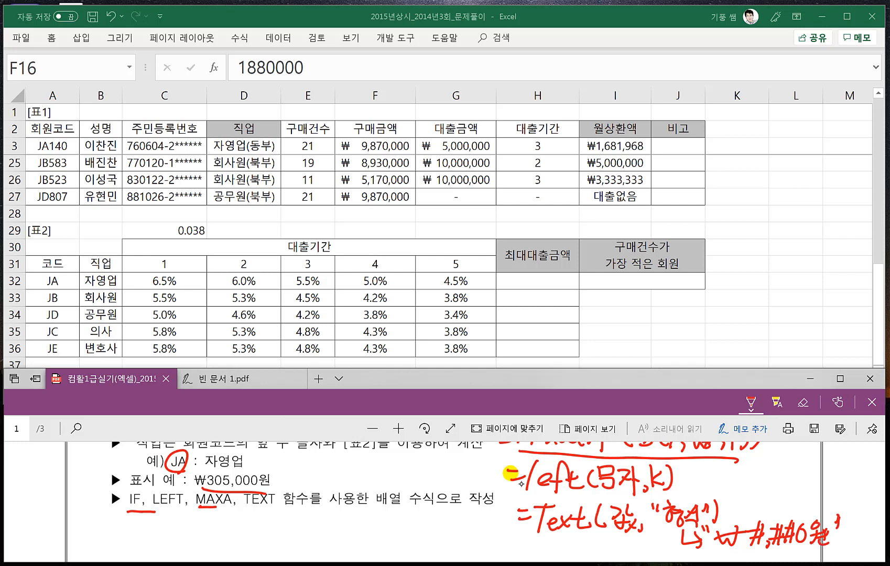
{"action": "left_click_drag", "start_coordinate": [723, 550], "coordinate": [818, 547]}
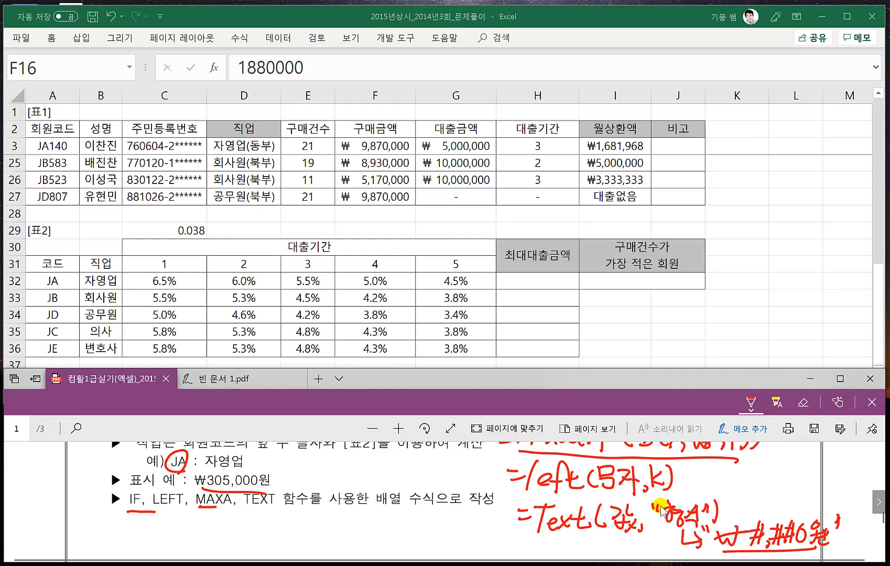
- Draw an arrow from the 표시 예 ₩305,000원 to the format code and a line linking the maxa note to Text's 값
{"action": "scroll", "coordinate": [661, 507], "scroll_direction": "down", "scroll_amount": 1}
{"action": "mouse_move", "coordinate": [231, 455]}
{"action": "left_mouse_down"}
{"action": "mouse_move", "coordinate": [477, 506]}
{"action": "mouse_move", "coordinate": [766, 539]}
{"action": "left_mouse_up"}
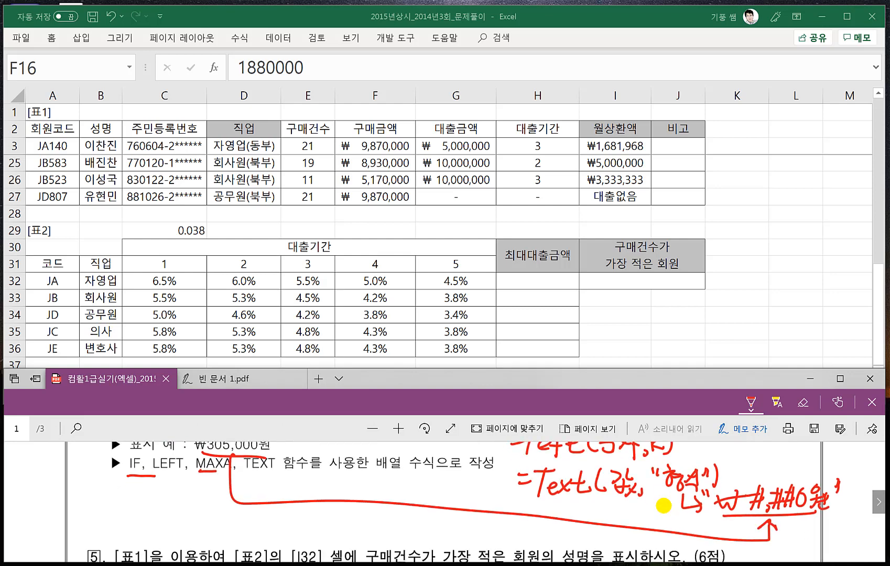
{"action": "scroll", "coordinate": [664, 506], "scroll_direction": "up", "scroll_amount": 1}
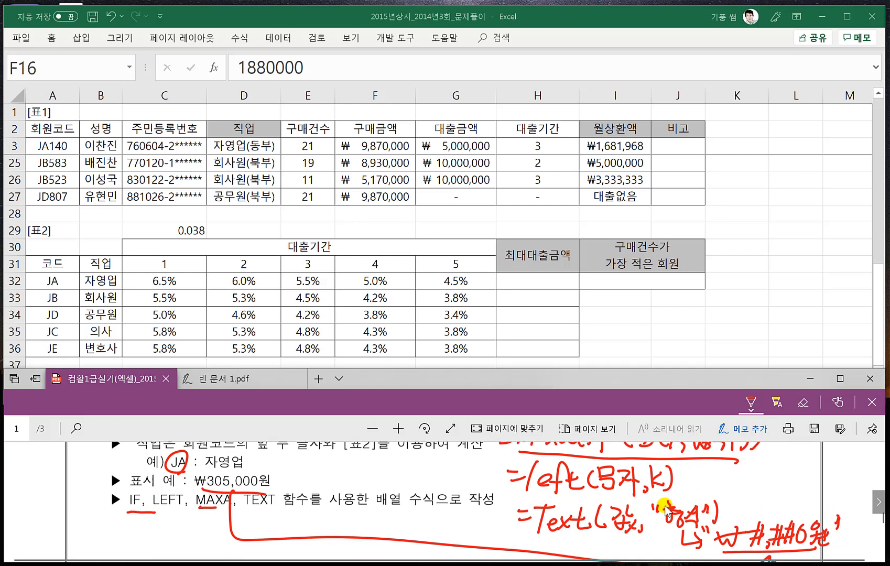
{"action": "scroll", "coordinate": [686, 519], "scroll_direction": "up", "scroll_amount": 1}
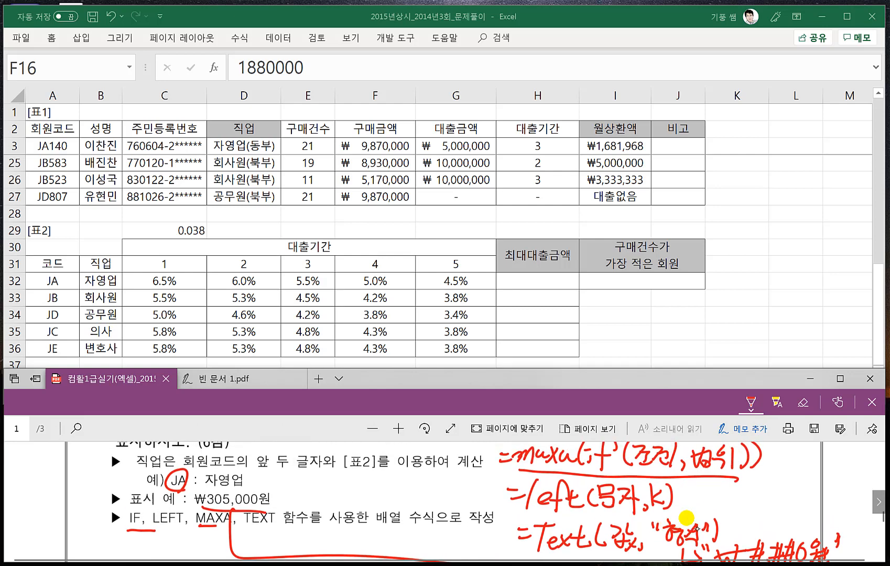
{"action": "mouse_move", "coordinate": [704, 472]}
{"action": "left_mouse_down"}
{"action": "mouse_move", "coordinate": [700, 504]}
{"action": "mouse_move", "coordinate": [620, 515]}
{"action": "left_mouse_up"}
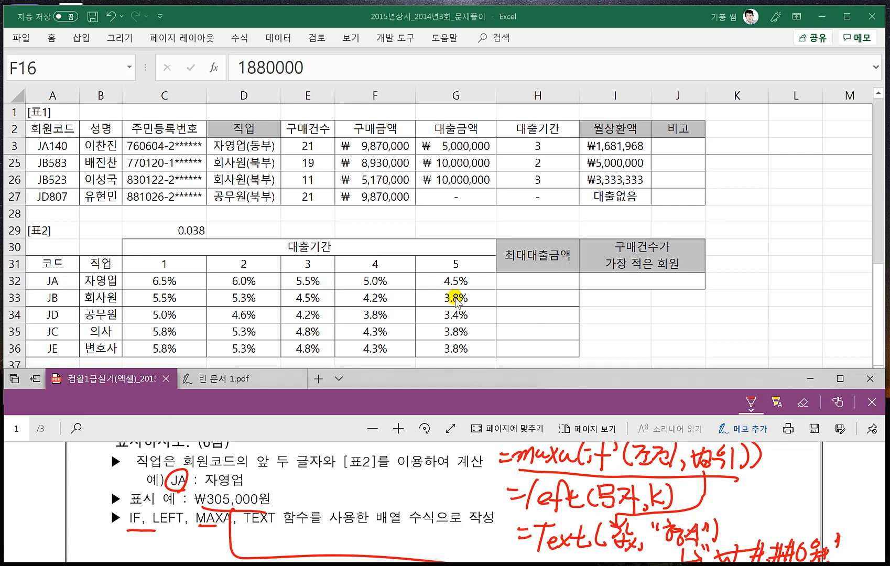
- Start the 최대대출금액 formula in H32 with MAXA wrapping an IF function: =maxa(if(
{"action": "left_click", "coordinate": [526, 282]}
{"action": "type", "text": "="}
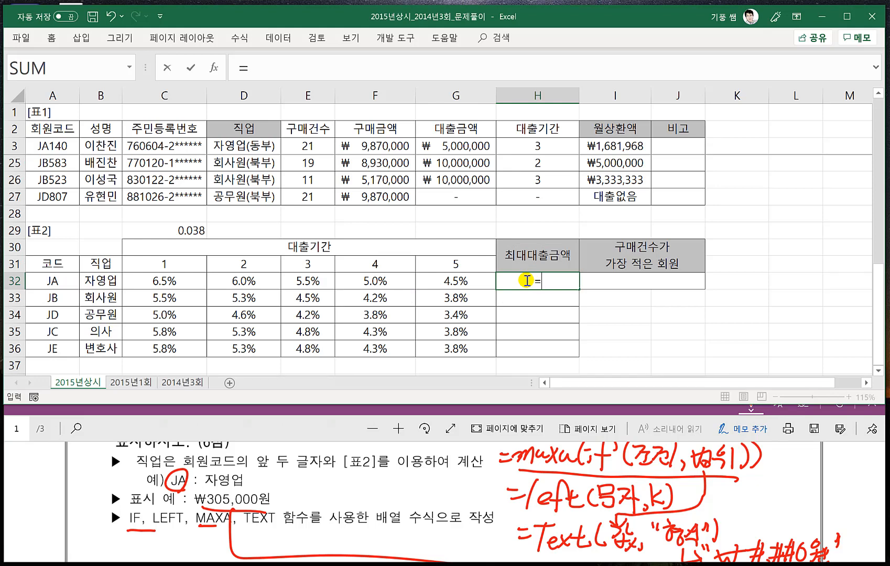
{"action": "type", "text": "ㅡ"}
{"action": "key", "text": "BackSpace"}
{"action": "type", "text": "maxa"}
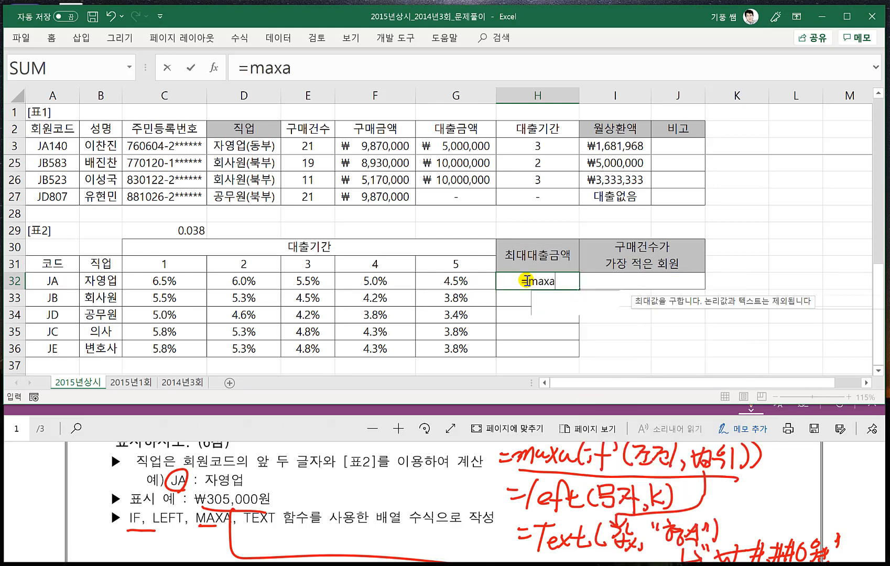
{"action": "type", "text": "("}
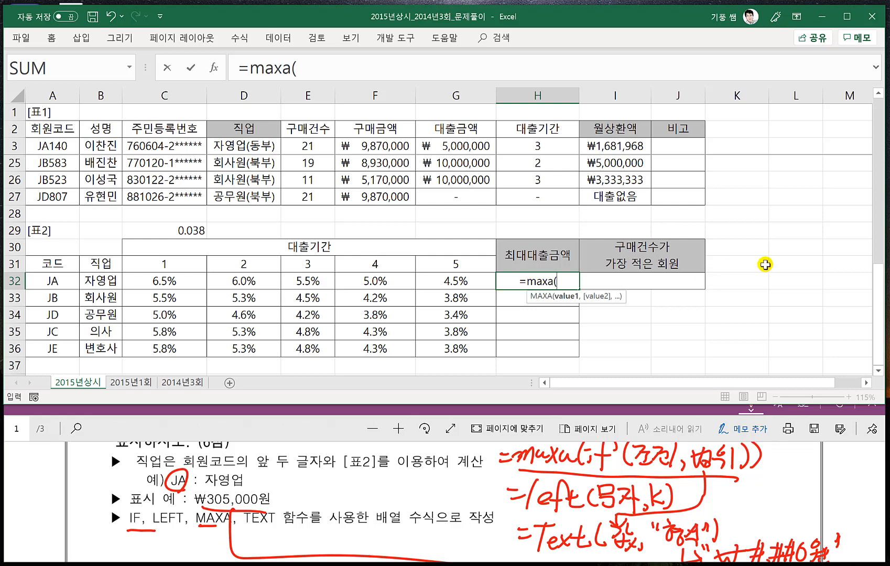
{"action": "type", "text": "if("}
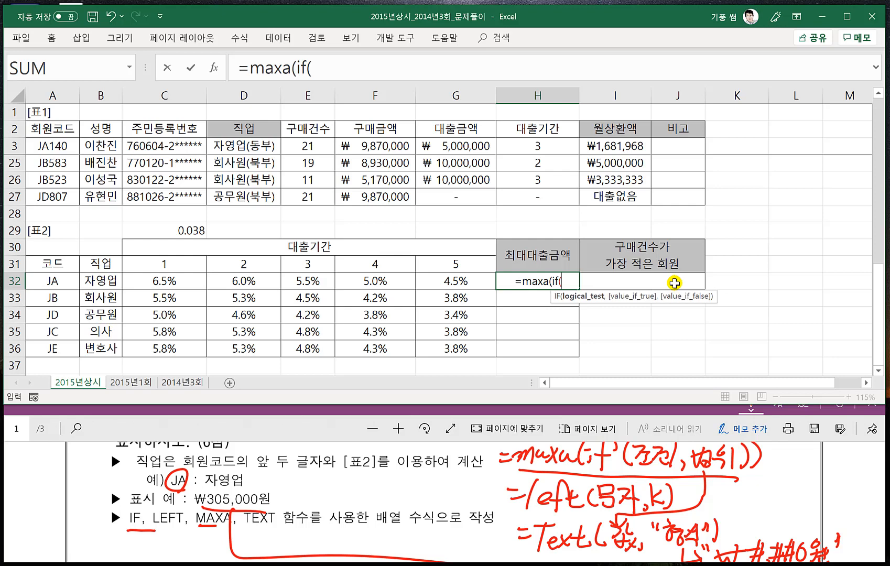
- Add the IF condition left($A$3:$A$27,2)=A32 to the H32 formula, comparing the first two characters of 회원코드 with the code
{"action": "type", "text": "left("}
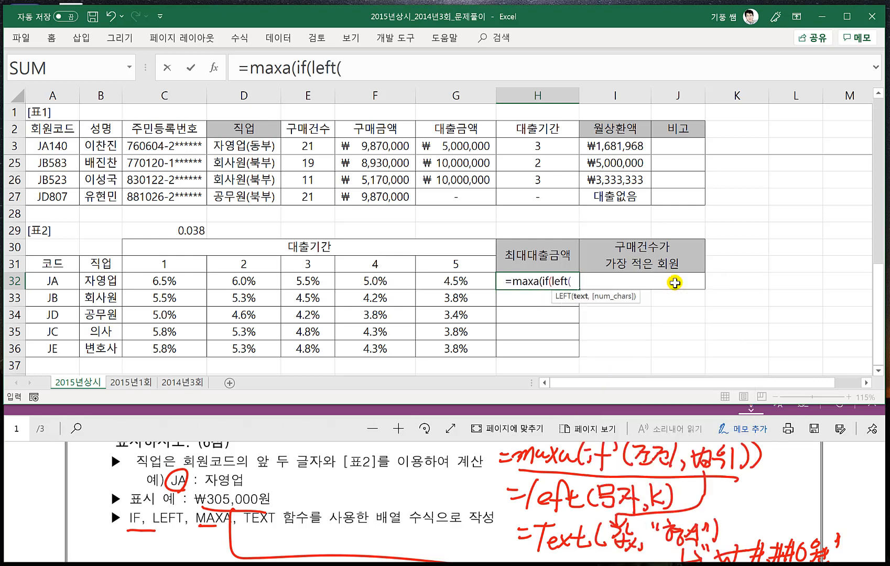
{"action": "left_click", "coordinate": [56, 145]}
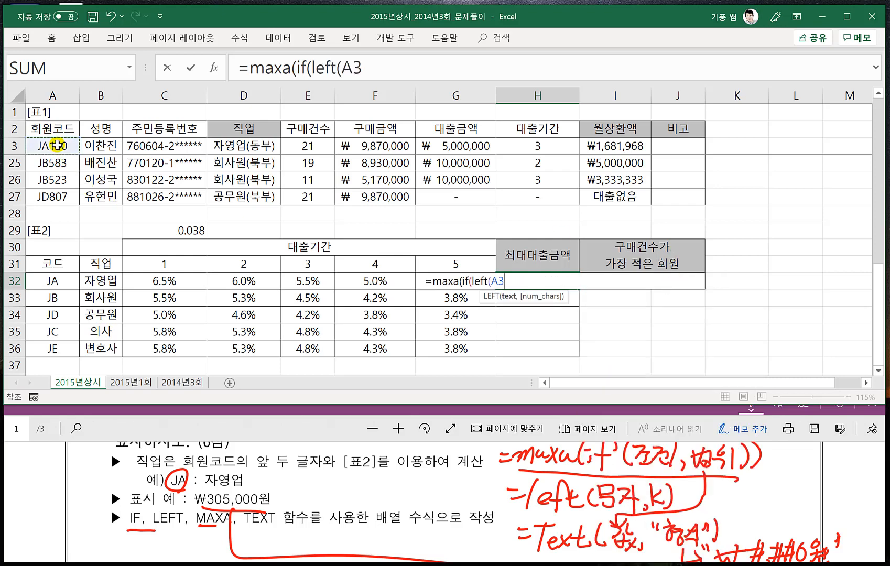
{"action": "key", "text": "ctrl+shift+Down"}
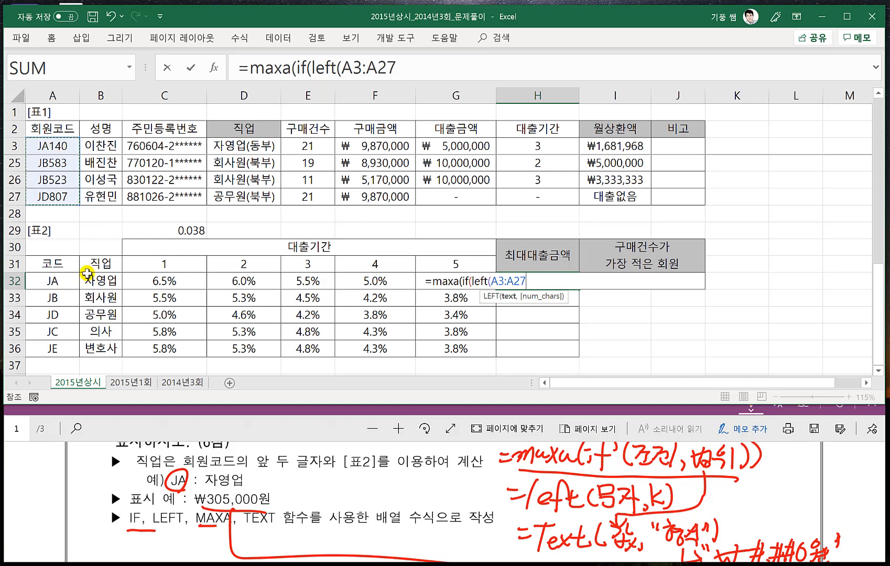
{"action": "key", "text": "F4"}
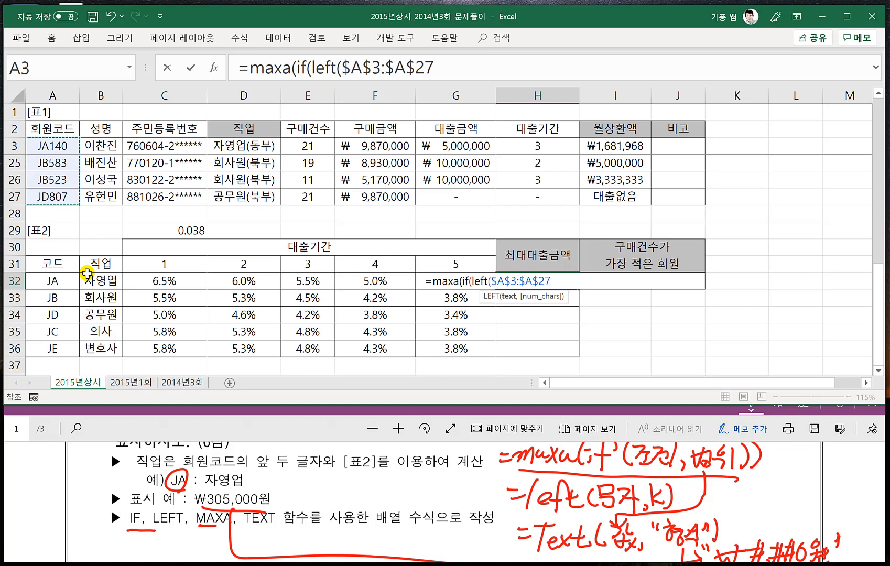
{"action": "type", "text": ",2"}
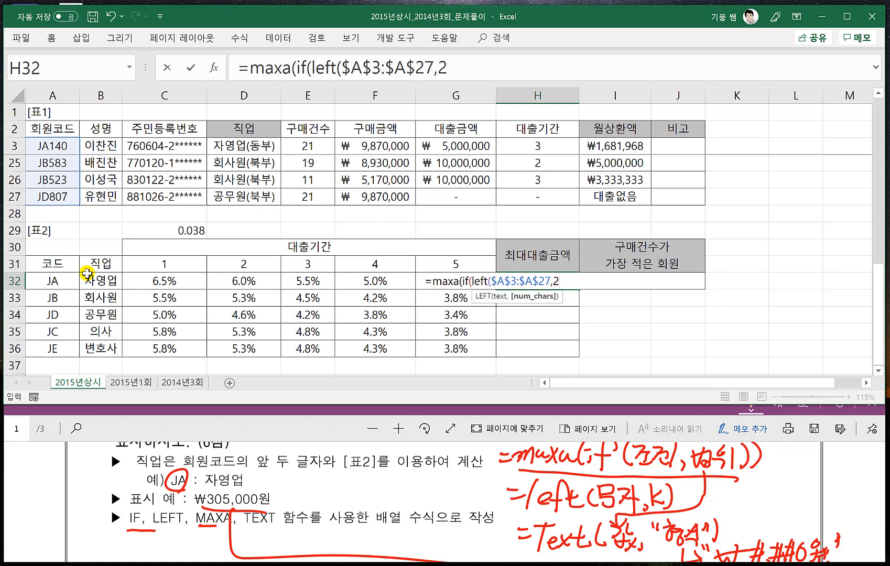
{"action": "type", "text": ")"}
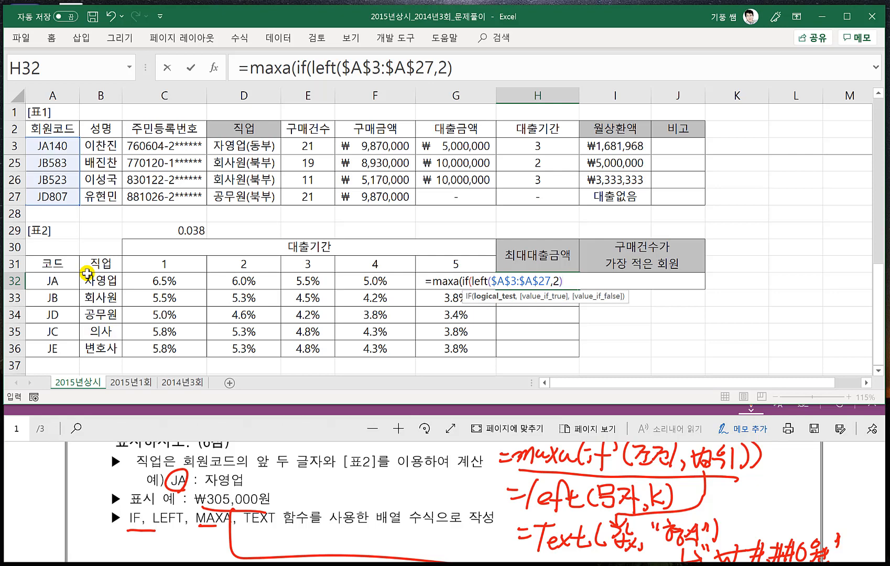
{"action": "type", "text": "="}
{"action": "left_click", "coordinate": [52, 281]}
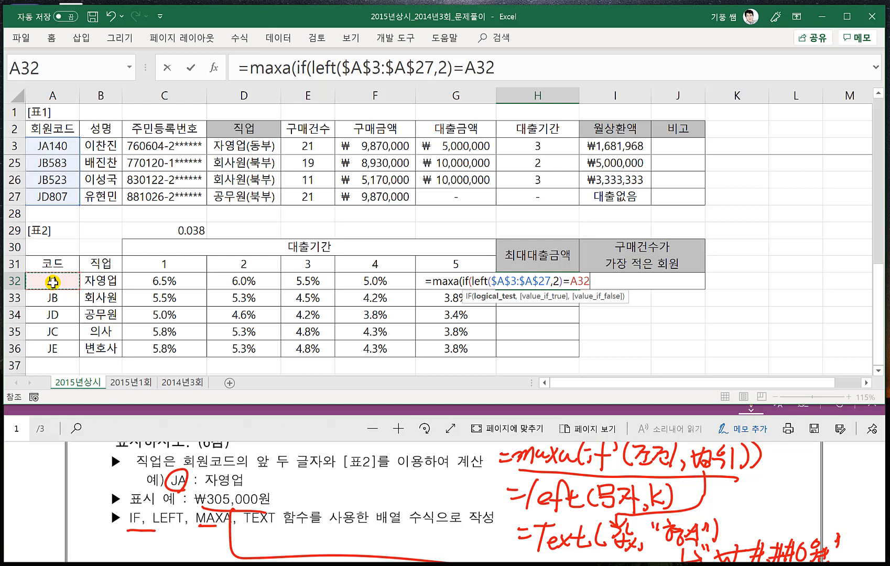
{"action": "type", "text": ","}
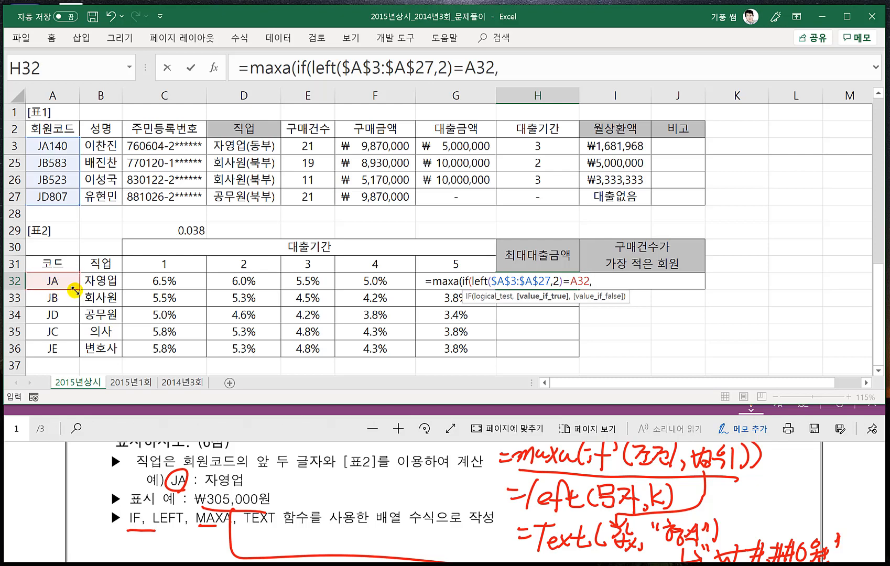
- Use the 대출금액 range $G$3:$G$27 as the IF result, close both functions and enter H32 as an array formula
{"action": "left_click", "coordinate": [290, 429]}
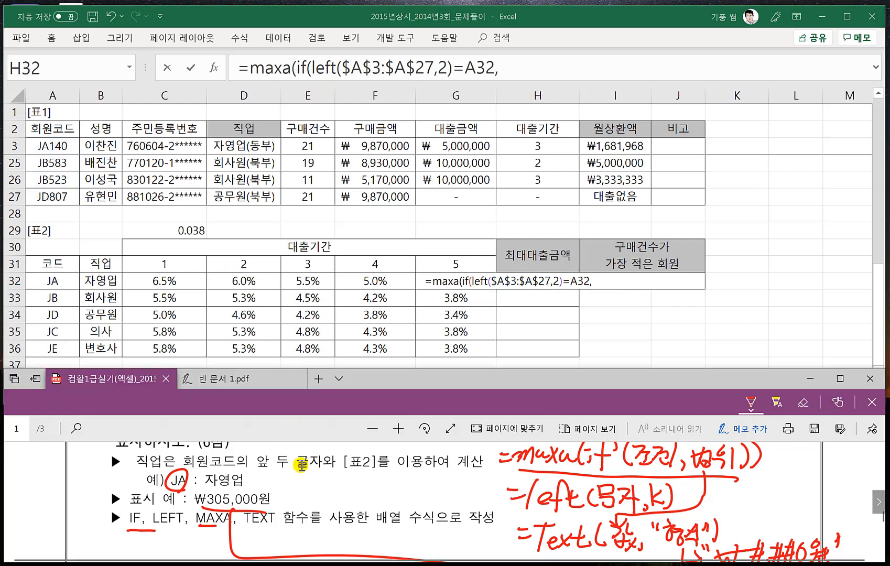
{"action": "scroll", "coordinate": [258, 482], "scroll_direction": "up", "scroll_amount": 2}
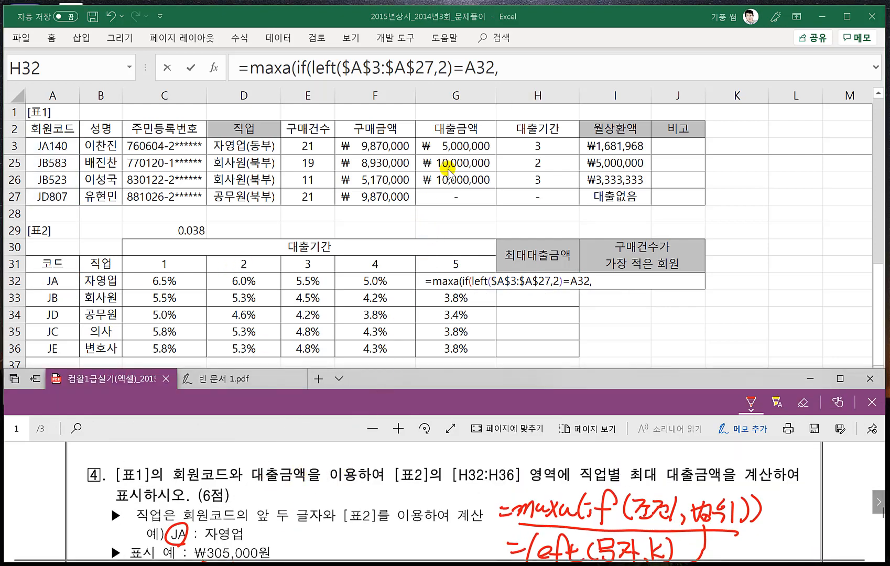
{"action": "left_click", "coordinate": [444, 144]}
{"action": "left_click", "coordinate": [443, 145]}
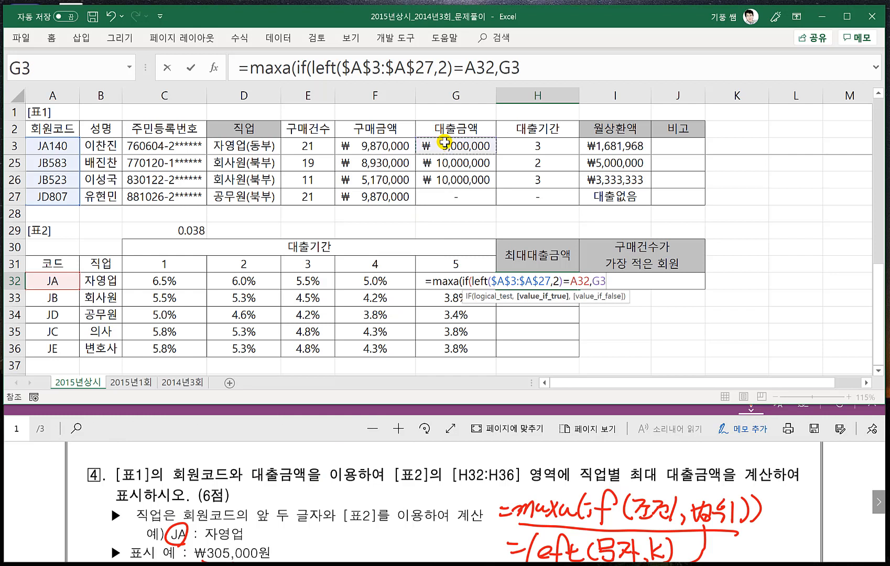
{"action": "key", "text": "ctrl+shift+Down"}
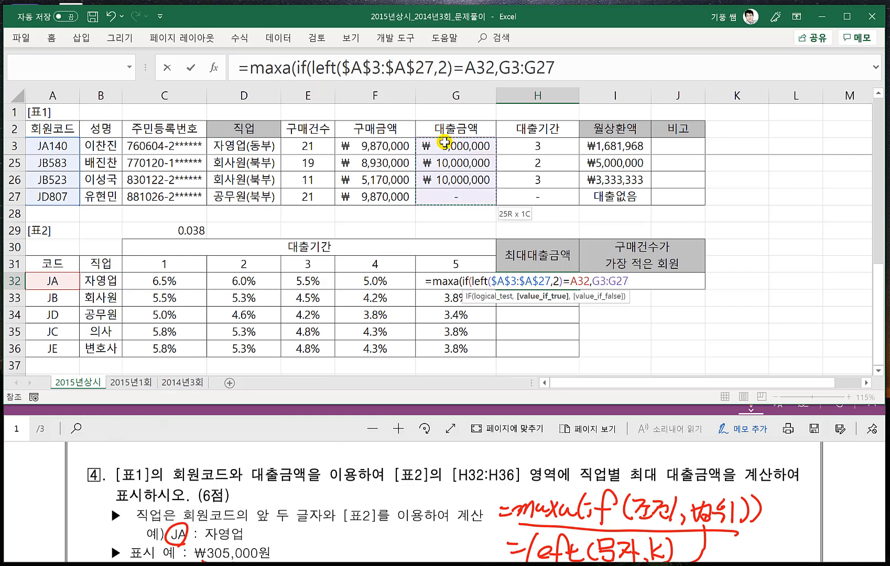
{"action": "key", "text": "F4"}
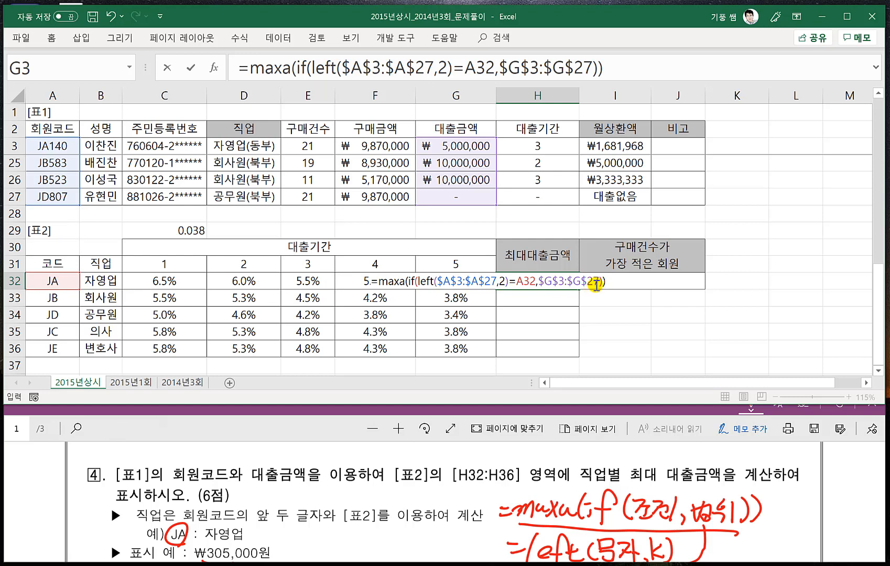
{"action": "key", "text": "ctrl+shift+Return"}
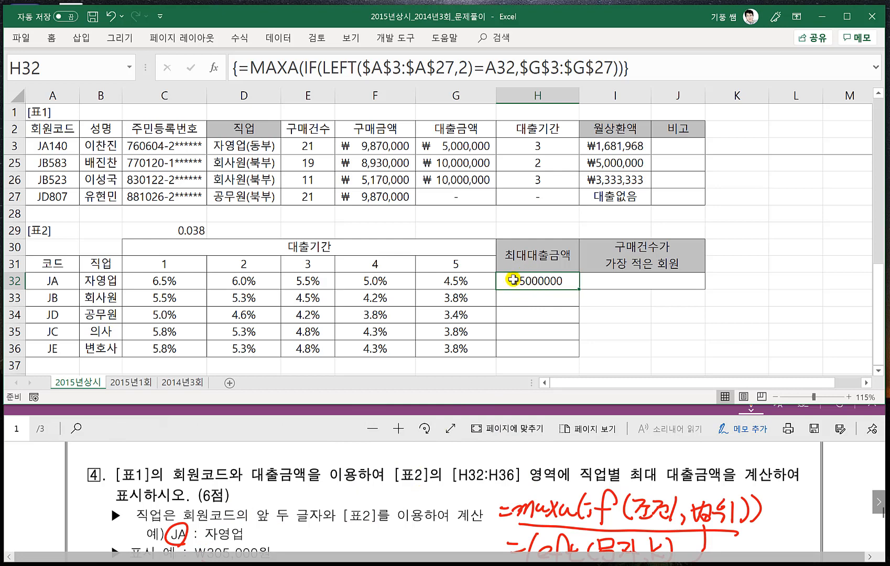
- Wrap the H32 formula in TEXT with the format "₩#,##0원", re-enter it as an array formula and fill it down to H36
{"action": "double_click", "coordinate": [511, 279]}
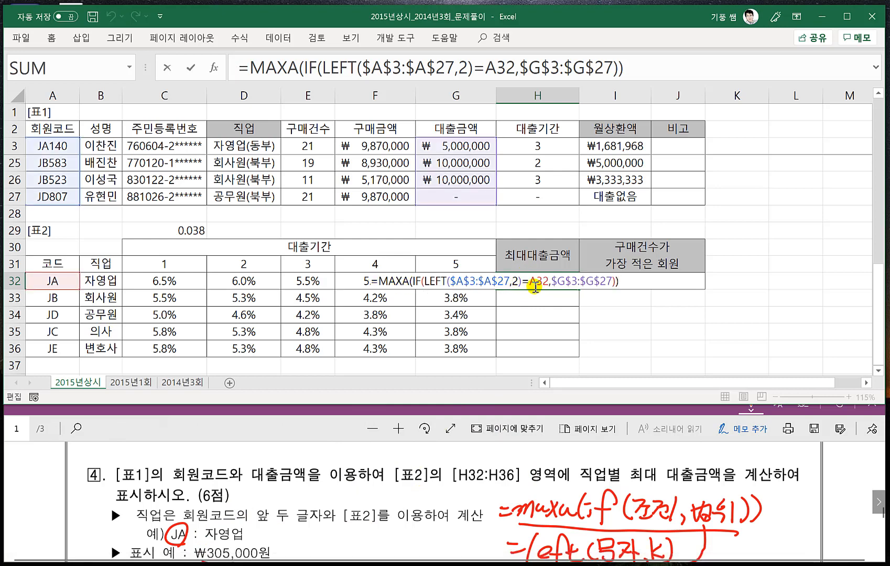
{"action": "type", "text": "text"}
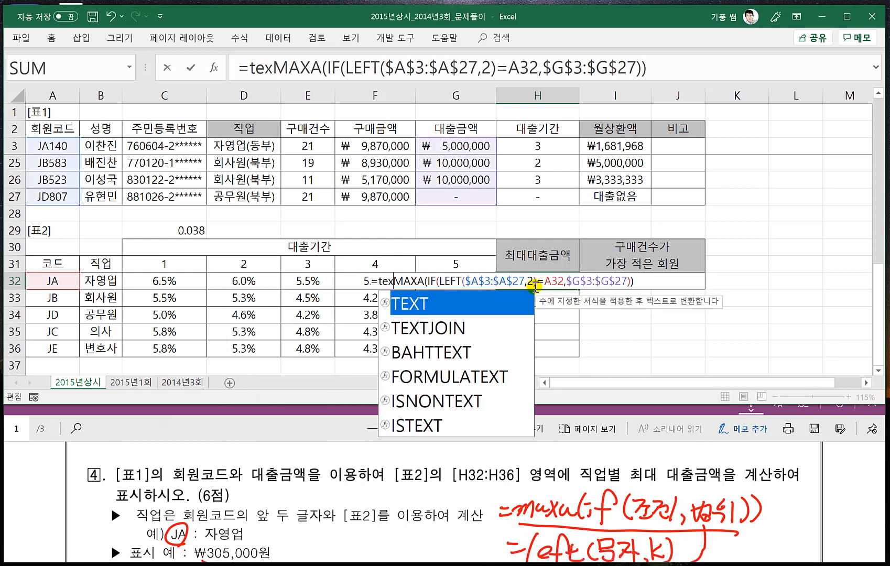
{"action": "type", "text": "("}
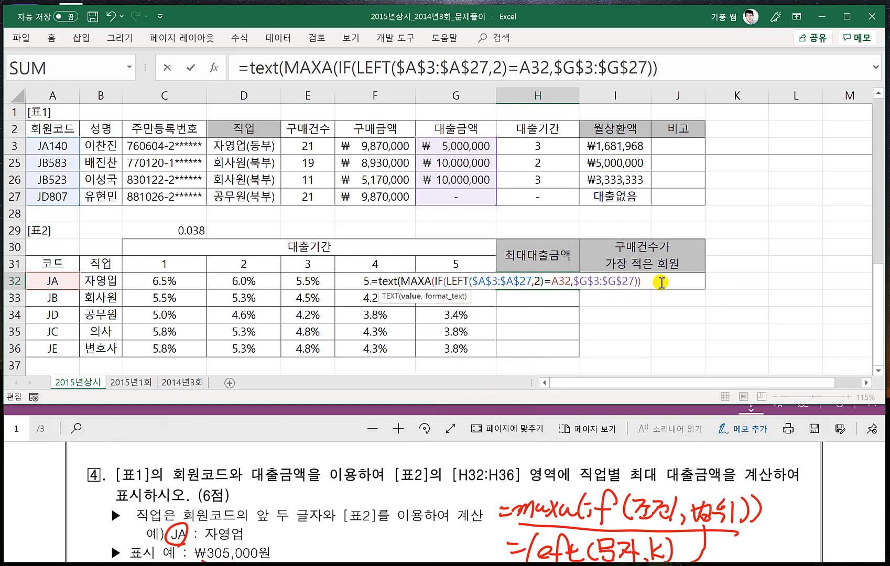
{"action": "type", "text": ",\"₩"}
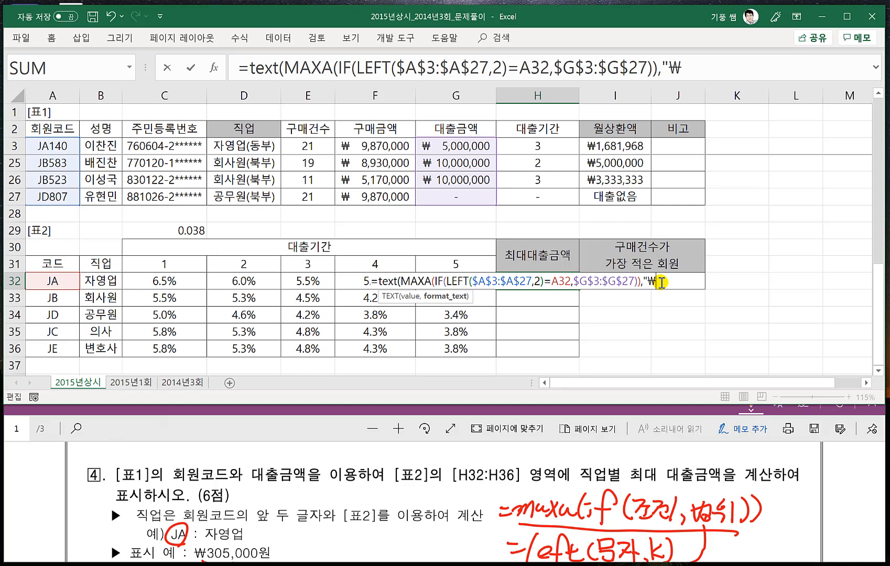
{"action": "type", "text": "#,##0"}
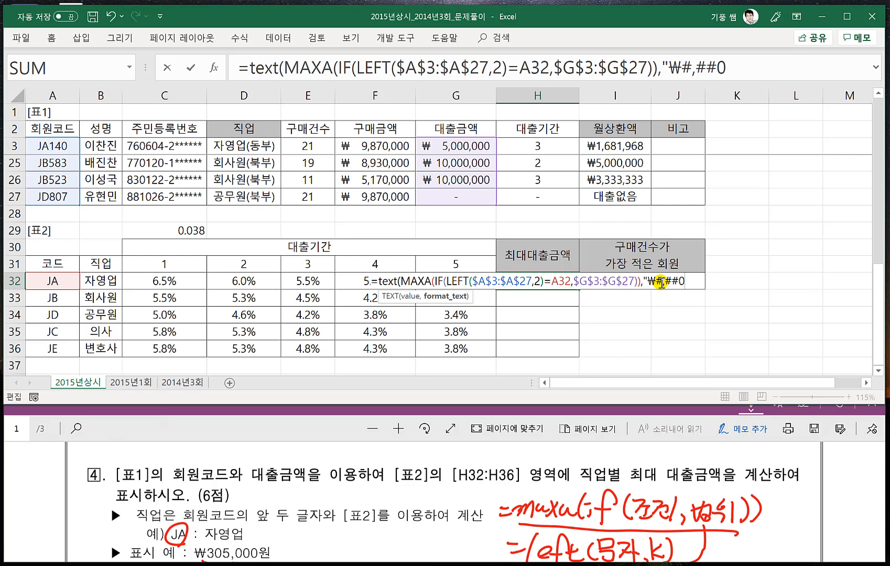
{"action": "type", "text": "원\""}
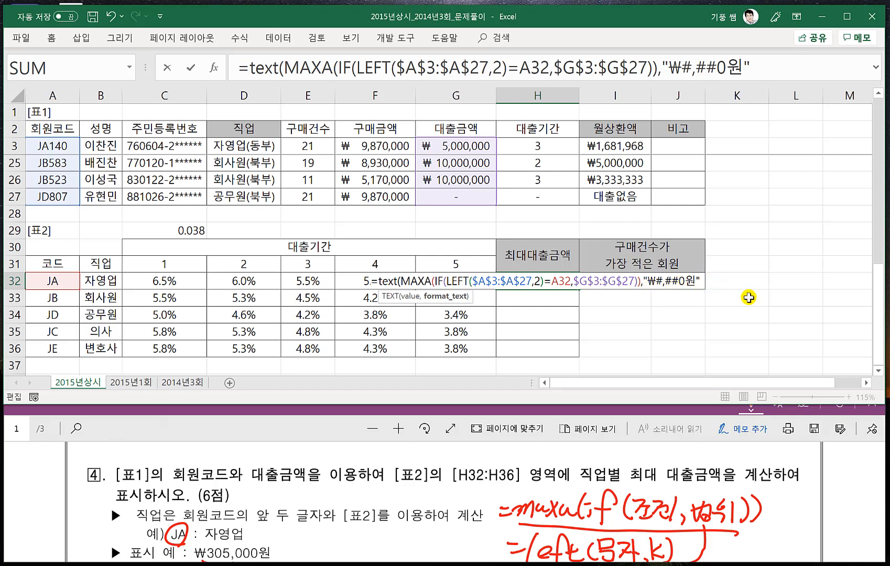
{"action": "type", "text": ")"}
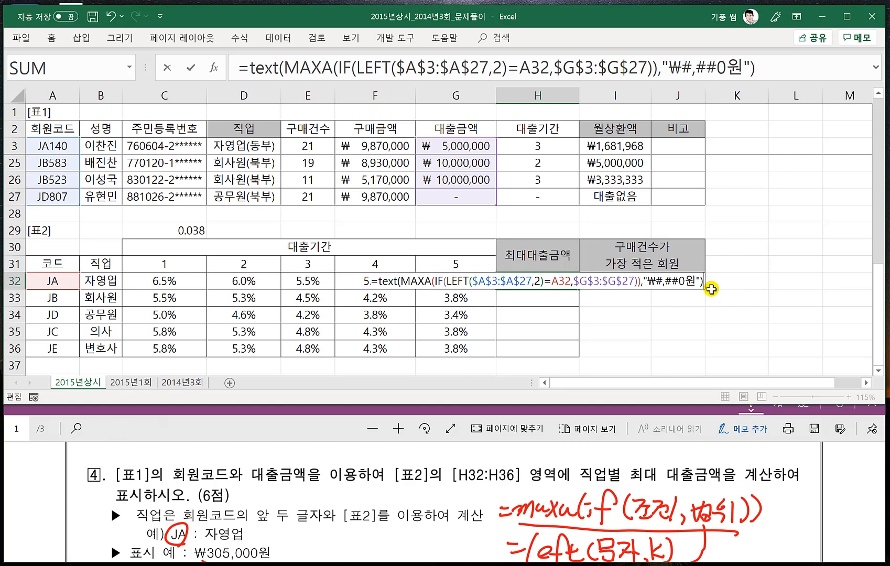
{"action": "key", "text": "ctrl+shift+Return"}
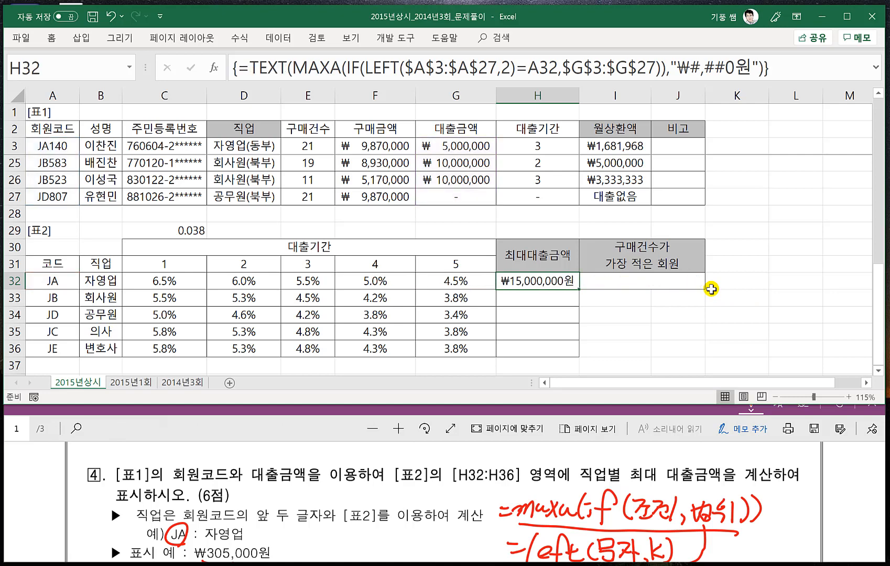
{"action": "left_click_drag", "start_coordinate": [581, 287], "coordinate": [578, 355]}
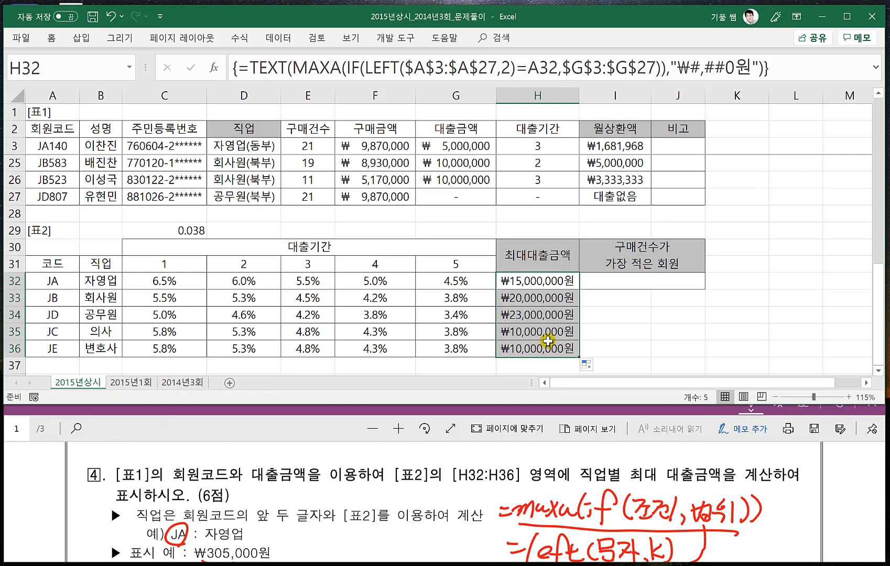
- Examine the copied array formulas and their amounts in H34 through H36
{"action": "left_click", "coordinate": [522, 318]}
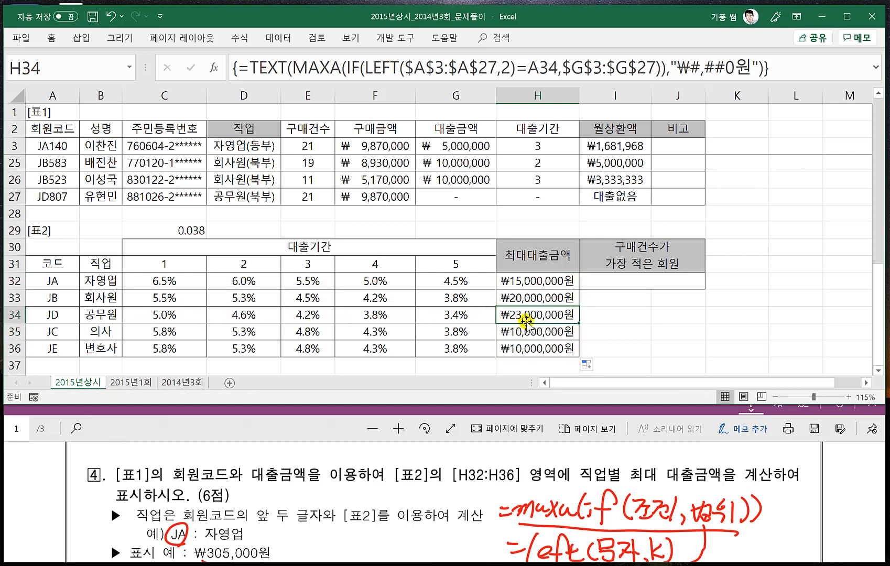
{"action": "left_click", "coordinate": [527, 333]}
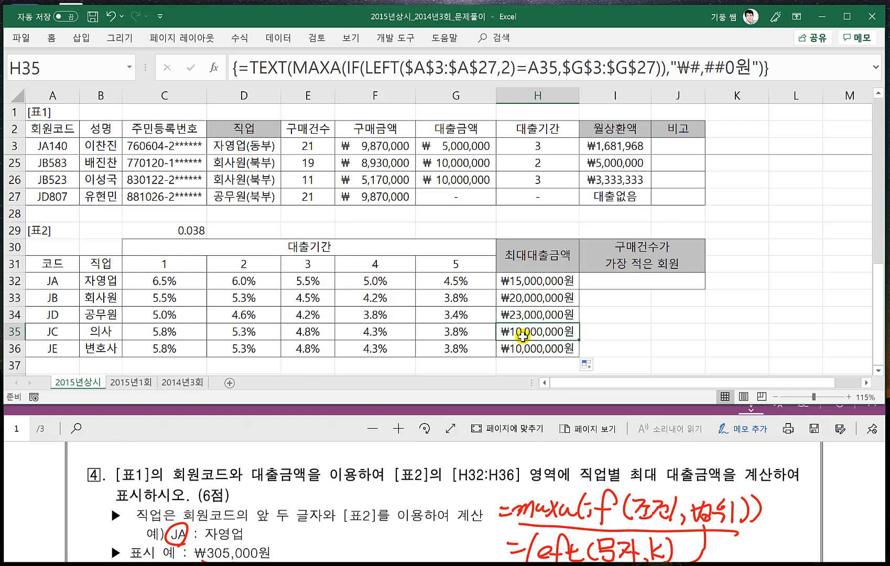
{"action": "left_click", "coordinate": [519, 347]}
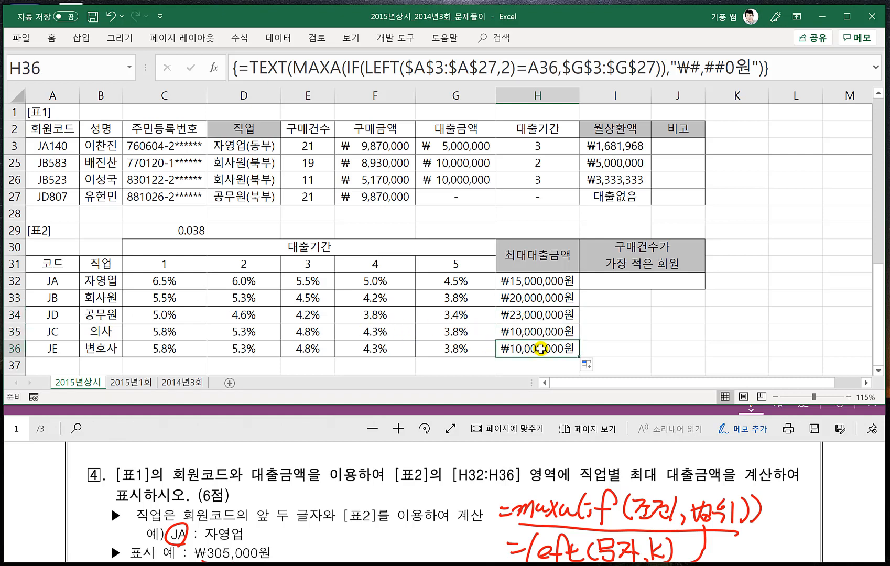
{"action": "left_click", "coordinate": [530, 334]}
{"action": "left_click", "coordinate": [527, 346]}
{"action": "left_click", "coordinate": [527, 333]}
{"action": "left_click", "coordinate": [527, 347]}
{"action": "left_click", "coordinate": [526, 313]}
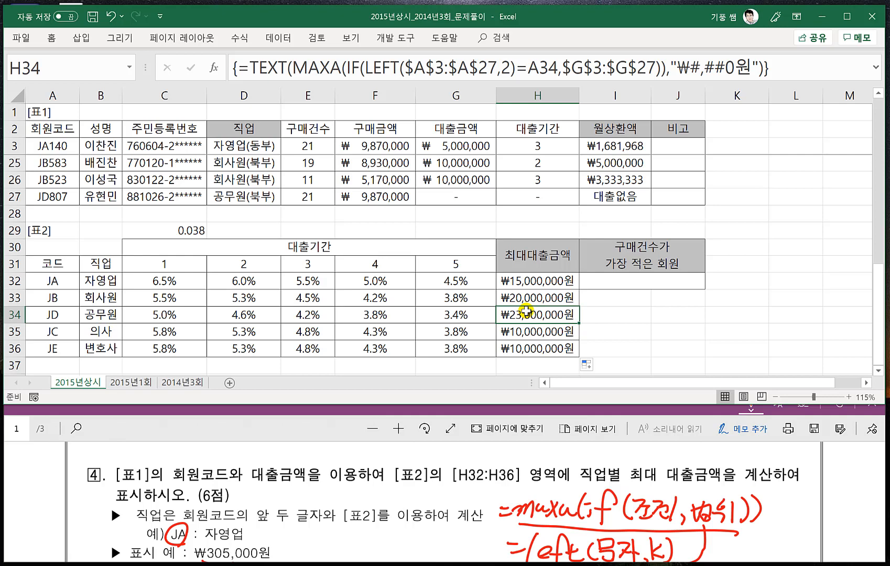
- Switch to the exam PDF and handwrite "=min(" in red beside the functions listed for problem 5
{"action": "left_click", "coordinate": [269, 428]}
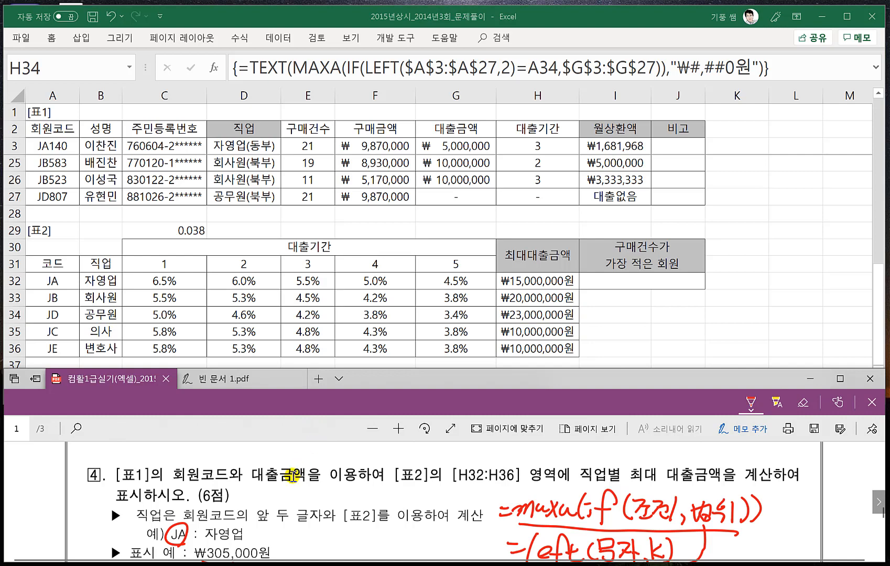
{"action": "scroll", "coordinate": [352, 484], "scroll_direction": "down", "scroll_amount": 3}
{"action": "scroll", "coordinate": [356, 483], "scroll_direction": "down", "scroll_amount": 3}
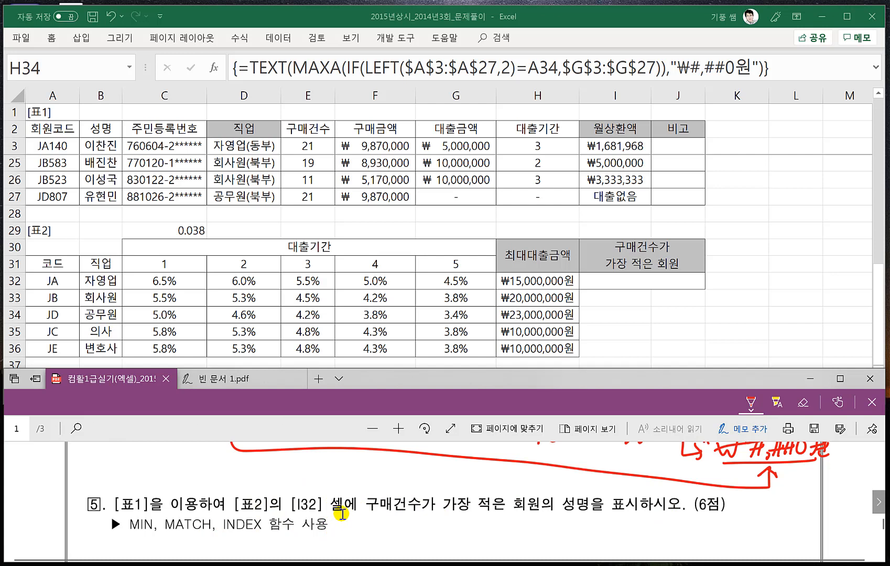
{"action": "scroll", "coordinate": [355, 501], "scroll_direction": "down", "scroll_amount": 1}
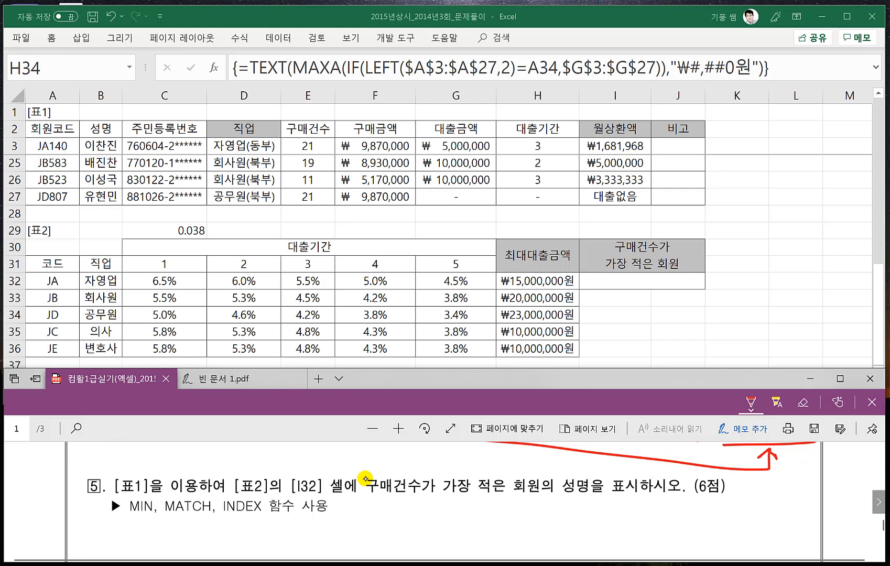
{"action": "left_click_drag", "start_coordinate": [407, 509], "coordinate": [422, 516]}
{"action": "left_click_drag", "start_coordinate": [426, 509], "coordinate": [481, 518]}
{"action": "left_click", "coordinate": [461, 507]}
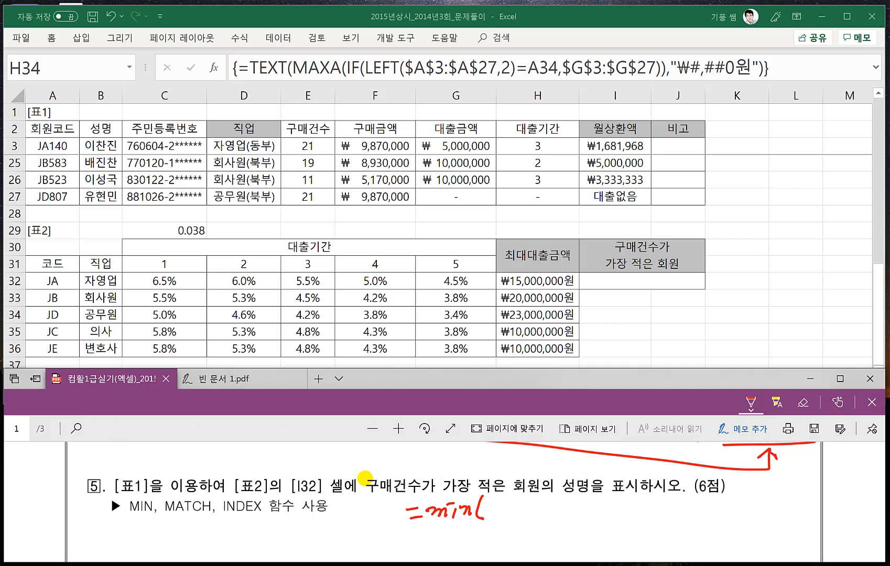
{"action": "left_click_drag", "start_coordinate": [492, 496], "coordinate": [497, 499]}
{"action": "left_click_drag", "start_coordinate": [485, 503], "coordinate": [498, 509]}
{"action": "left_click_drag", "start_coordinate": [492, 509], "coordinate": [502, 513]}
{"action": "mouse_move", "coordinate": [505, 494]}
{"action": "left_mouse_down"}
{"action": "mouse_move", "coordinate": [506, 519]}
{"action": "mouse_move", "coordinate": [510, 507]}
{"action": "left_mouse_up"}
{"action": "left_click_drag", "start_coordinate": [509, 514], "coordinate": [529, 511]}
{"action": "mouse_move", "coordinate": [536, 492]}
{"action": "left_mouse_down"}
{"action": "mouse_move", "coordinate": [537, 512]}
{"action": "mouse_move", "coordinate": [544, 500]}
{"action": "left_mouse_up"}
{"action": "left_click_drag", "start_coordinate": [525, 506], "coordinate": [535, 518]}
{"action": "left_click_drag", "start_coordinate": [539, 506], "coordinate": [549, 516]}
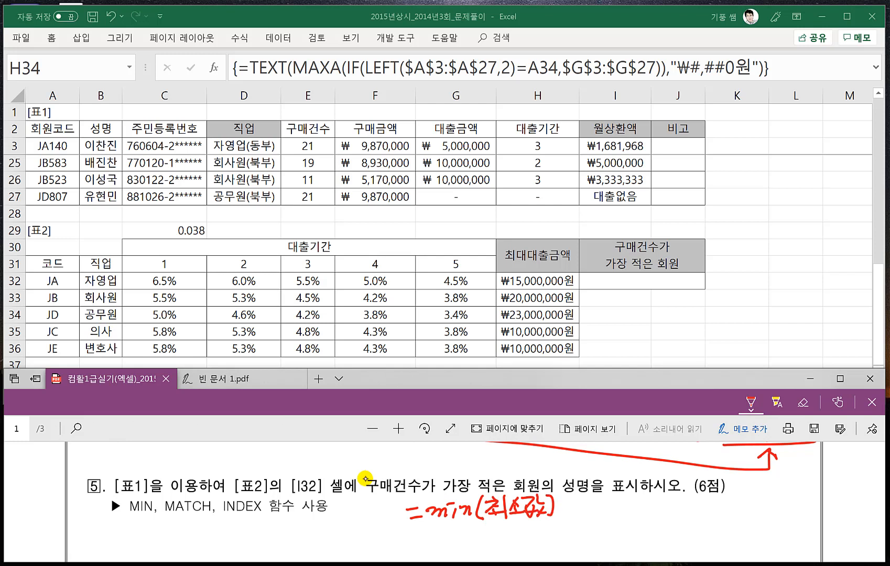
- Complete the handwritten MIN note with "범위)" and write "=match(찾을값,범위,0)" on the line below it
{"action": "mouse_move", "coordinate": [521, 508]}
{"action": "left_mouse_down"}
{"action": "mouse_move", "coordinate": [551, 504]}
{"action": "mouse_move", "coordinate": [484, 504]}
{"action": "mouse_move", "coordinate": [504, 517]}
{"action": "mouse_move", "coordinate": [516, 502]}
{"action": "mouse_move", "coordinate": [534, 520]}
{"action": "left_mouse_up"}
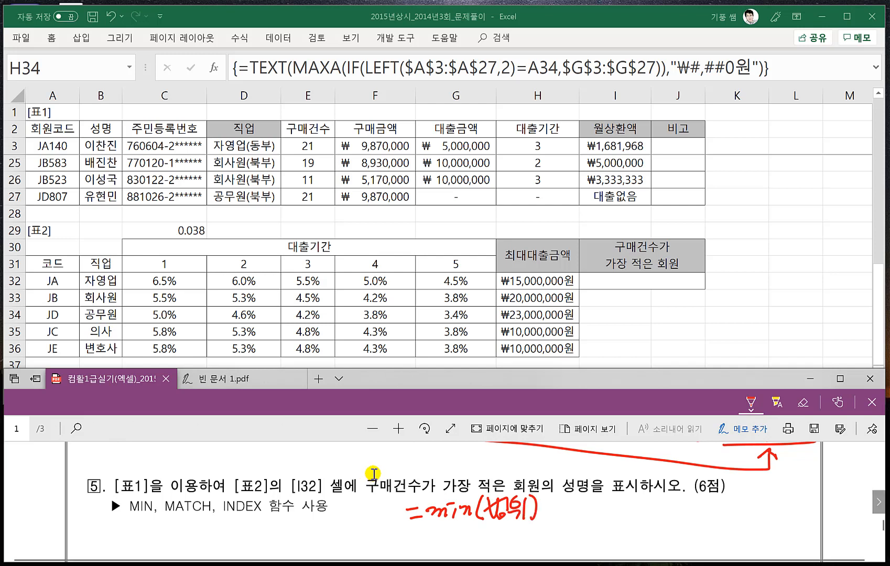
{"action": "scroll", "coordinate": [373, 473], "scroll_direction": "down", "scroll_amount": 1}
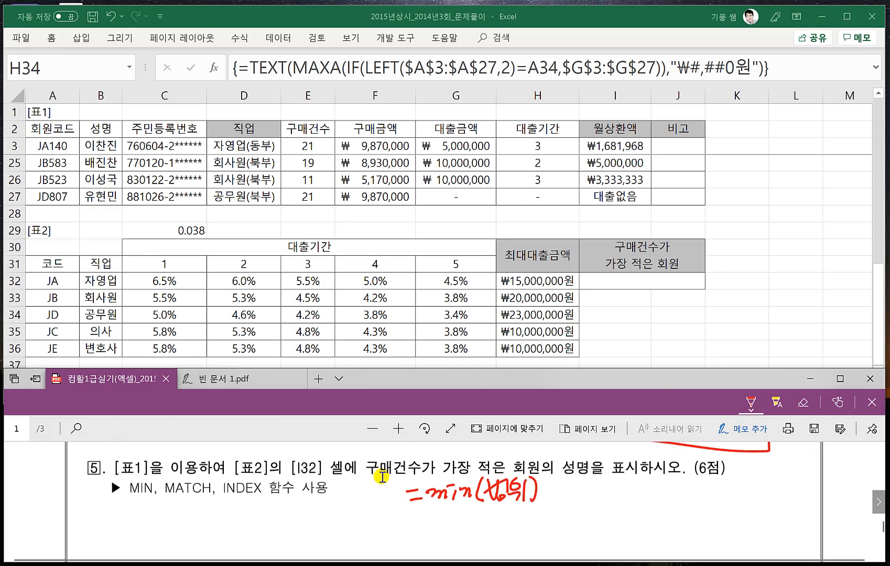
{"action": "left_click_drag", "start_coordinate": [411, 525], "coordinate": [421, 527]}
{"action": "mouse_move", "coordinate": [411, 534]}
{"action": "left_mouse_down"}
{"action": "mouse_move", "coordinate": [458, 535]}
{"action": "mouse_move", "coordinate": [501, 509]}
{"action": "mouse_move", "coordinate": [506, 540]}
{"action": "mouse_move", "coordinate": [538, 532]}
{"action": "left_mouse_up"}
{"action": "left_click_drag", "start_coordinate": [539, 515], "coordinate": [540, 531]}
{"action": "left_click_drag", "start_coordinate": [540, 524], "coordinate": [526, 547]}
{"action": "mouse_move", "coordinate": [532, 539]}
{"action": "left_mouse_down"}
{"action": "mouse_move", "coordinate": [542, 538]}
{"action": "mouse_move", "coordinate": [551, 519]}
{"action": "left_mouse_up"}
{"action": "mouse_move", "coordinate": [545, 531]}
{"action": "left_mouse_down"}
{"action": "mouse_move", "coordinate": [581, 546]}
{"action": "mouse_move", "coordinate": [594, 535]}
{"action": "mouse_move", "coordinate": [630, 539]}
{"action": "left_mouse_up"}
{"action": "left_click", "coordinate": [588, 541]}
{"action": "mouse_move", "coordinate": [640, 535]}
{"action": "left_mouse_down"}
{"action": "mouse_move", "coordinate": [643, 544]}
{"action": "mouse_move", "coordinate": [659, 519]}
{"action": "left_mouse_up"}
{"action": "left_click_drag", "start_coordinate": [668, 515], "coordinate": [670, 540]}
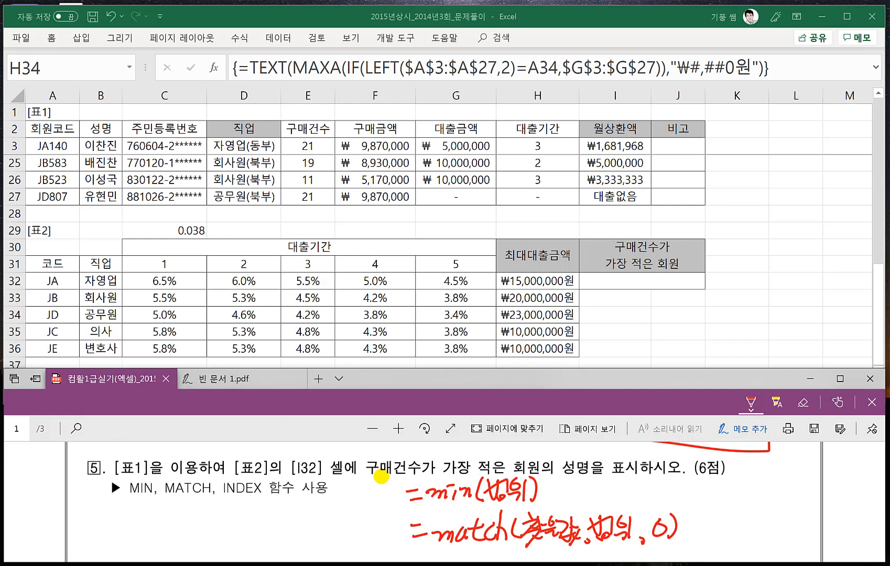
- Handwrite the alternative match types "1, -1" beside the MATCH note
{"action": "scroll", "coordinate": [457, 475], "scroll_direction": "down", "scroll_amount": 1}
{"action": "scroll", "coordinate": [457, 474], "scroll_direction": "down", "scroll_amount": 1}
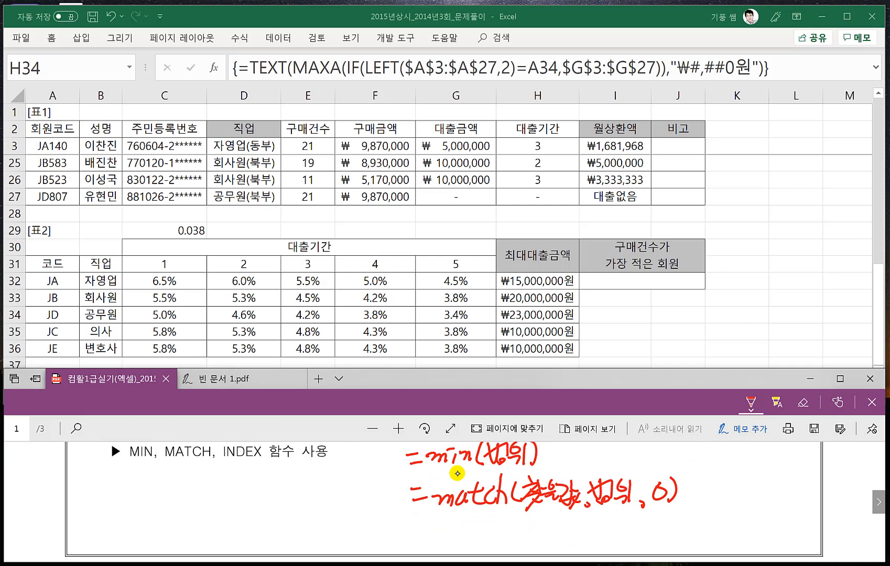
{"action": "left_click_drag", "start_coordinate": [707, 478], "coordinate": [698, 497]}
{"action": "mouse_move", "coordinate": [710, 494]}
{"action": "left_mouse_down"}
{"action": "mouse_move", "coordinate": [708, 503]}
{"action": "mouse_move", "coordinate": [744, 492]}
{"action": "left_mouse_up"}
{"action": "left_click_drag", "start_coordinate": [749, 479], "coordinate": [743, 507]}
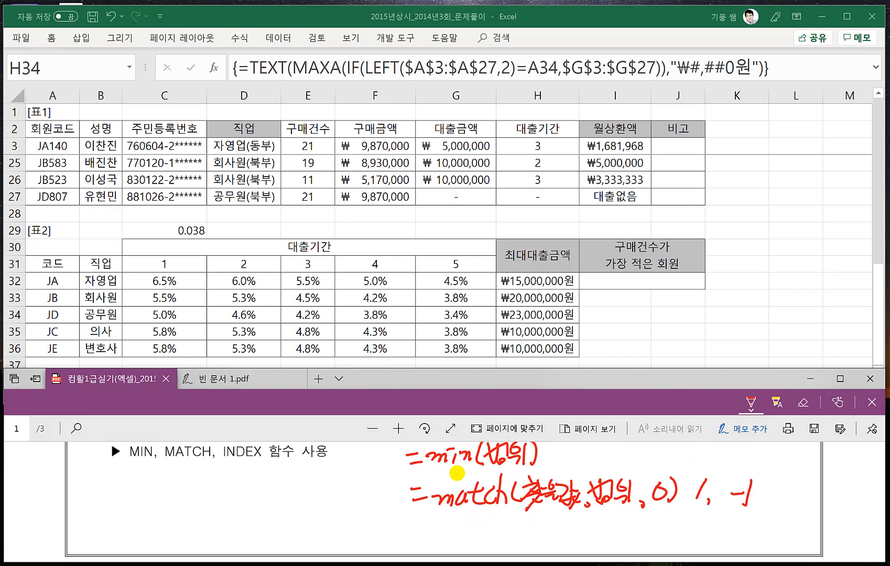
- Handwrite "=index(범위,행,열)" below the MATCH note and draw underlined arrows from MIN to 찾을값 and from MATCH to 행
{"action": "left_click_drag", "start_coordinate": [427, 524], "coordinate": [436, 524]}
{"action": "mouse_move", "coordinate": [426, 534]}
{"action": "left_mouse_down"}
{"action": "mouse_move", "coordinate": [447, 547]}
{"action": "mouse_move", "coordinate": [469, 529]}
{"action": "mouse_move", "coordinate": [468, 546]}
{"action": "left_mouse_up"}
{"action": "mouse_move", "coordinate": [484, 512]}
{"action": "left_mouse_down"}
{"action": "mouse_move", "coordinate": [478, 549]}
{"action": "mouse_move", "coordinate": [495, 545]}
{"action": "left_mouse_up"}
{"action": "mouse_move", "coordinate": [488, 530]}
{"action": "left_mouse_down"}
{"action": "mouse_move", "coordinate": [504, 548]}
{"action": "mouse_move", "coordinate": [497, 548]}
{"action": "left_mouse_up"}
{"action": "mouse_move", "coordinate": [524, 526]}
{"action": "left_mouse_down"}
{"action": "mouse_move", "coordinate": [519, 550]}
{"action": "mouse_move", "coordinate": [548, 548]}
{"action": "left_mouse_up"}
{"action": "left_click_drag", "start_coordinate": [555, 525], "coordinate": [558, 537]}
{"action": "left_click_drag", "start_coordinate": [550, 542], "coordinate": [563, 551]}
{"action": "mouse_move", "coordinate": [570, 545]}
{"action": "left_mouse_down"}
{"action": "mouse_move", "coordinate": [574, 554]}
{"action": "mouse_move", "coordinate": [589, 530]}
{"action": "left_mouse_up"}
{"action": "left_click_drag", "start_coordinate": [580, 534], "coordinate": [603, 550]}
{"action": "left_click_drag", "start_coordinate": [593, 546], "coordinate": [606, 551]}
{"action": "mouse_move", "coordinate": [621, 526]}
{"action": "left_mouse_down"}
{"action": "mouse_move", "coordinate": [620, 541]}
{"action": "mouse_move", "coordinate": [631, 533]}
{"action": "left_mouse_up"}
{"action": "left_click_drag", "start_coordinate": [633, 524], "coordinate": [638, 552]}
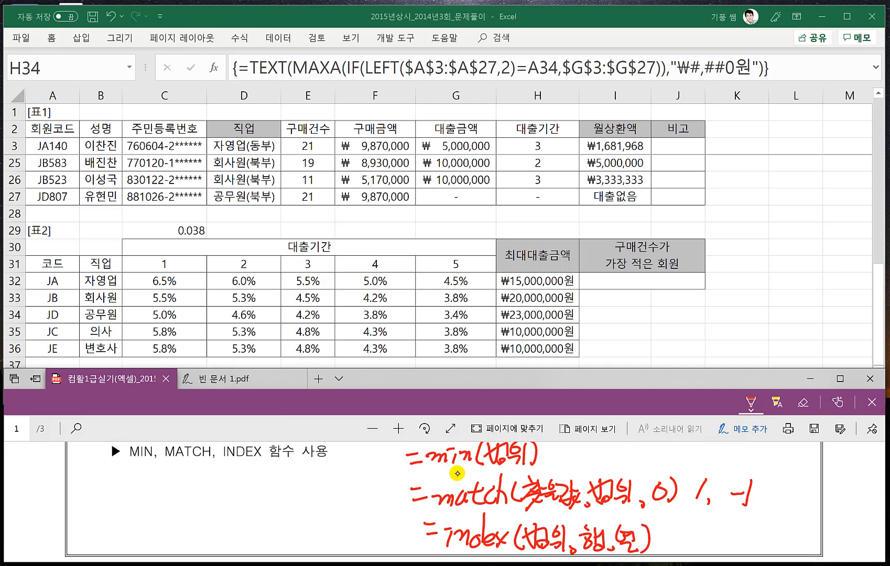
{"action": "mouse_move", "coordinate": [425, 471]}
{"action": "left_mouse_down"}
{"action": "mouse_move", "coordinate": [559, 463]}
{"action": "mouse_move", "coordinate": [559, 479]}
{"action": "mouse_move", "coordinate": [569, 470]}
{"action": "left_mouse_up"}
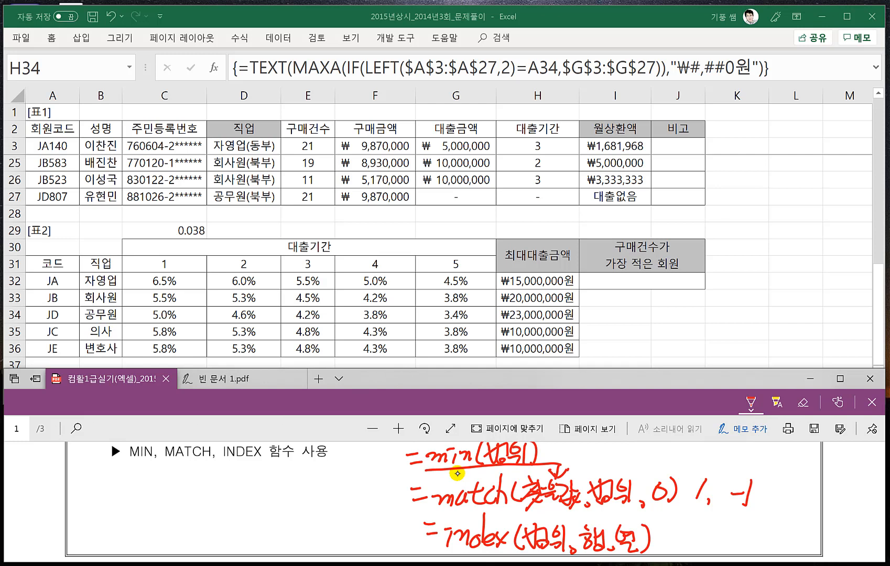
{"action": "left_click_drag", "start_coordinate": [436, 514], "coordinate": [666, 504]}
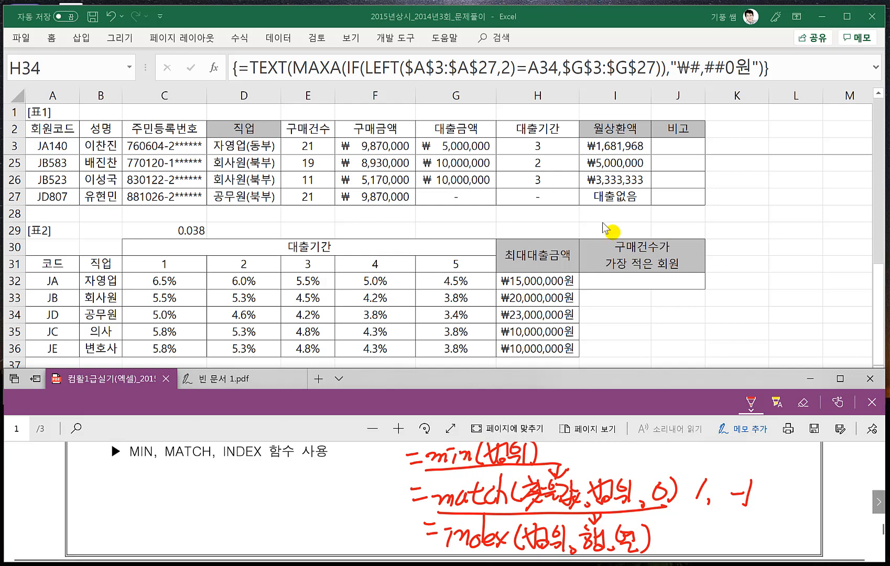
- Switch to Excel and begin the formula "=min(" in I32, below the 구매건수가 가장 적은 회원 heading
{"action": "left_click", "coordinate": [613, 282]}
{"action": "left_click", "coordinate": [631, 279]}
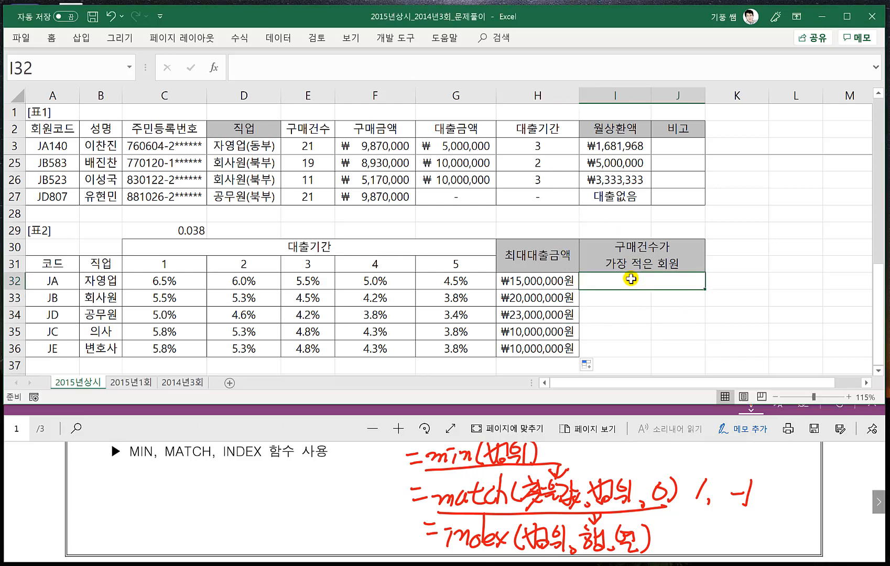
{"action": "left_click", "coordinate": [330, 429]}
{"action": "scroll", "coordinate": [287, 472], "scroll_direction": "up", "scroll_amount": 1}
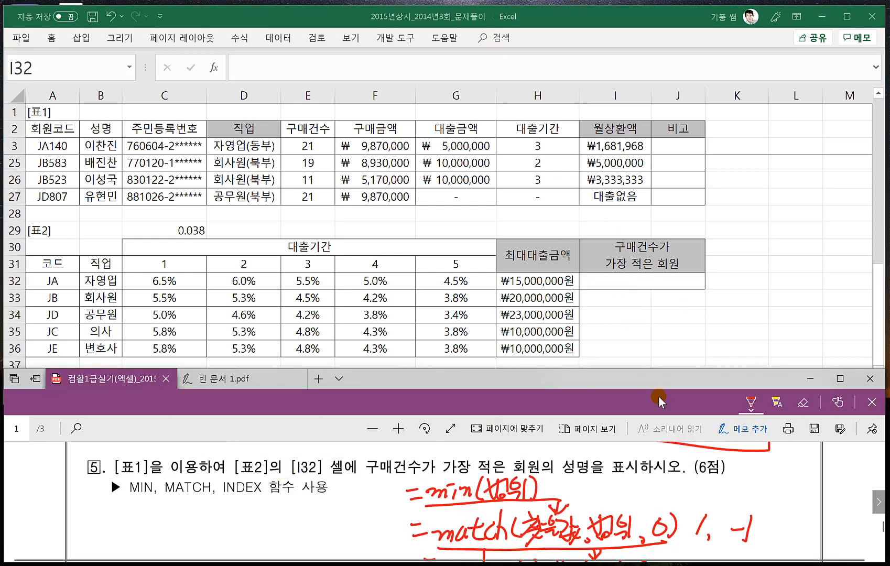
{"action": "left_click", "coordinate": [625, 280]}
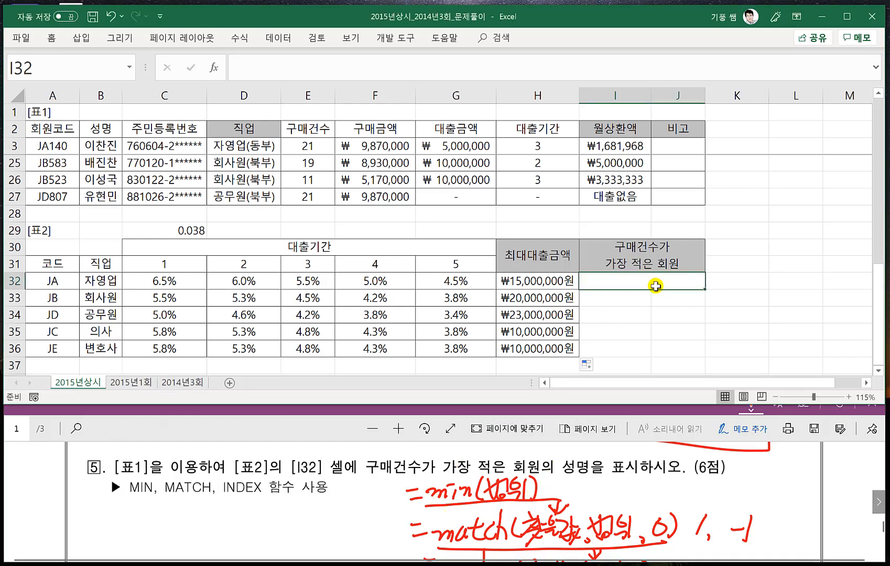
{"action": "type", "text": "="}
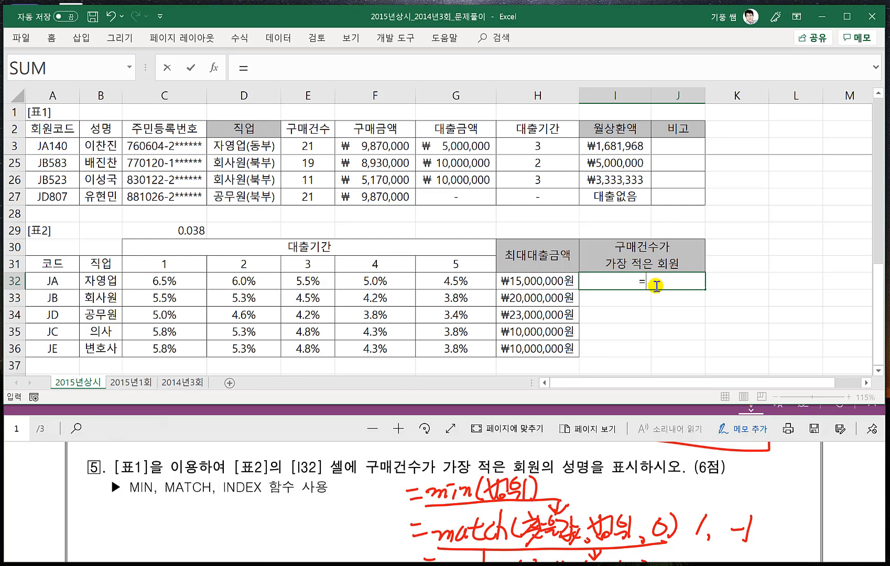
{"action": "type", "text": "min("}
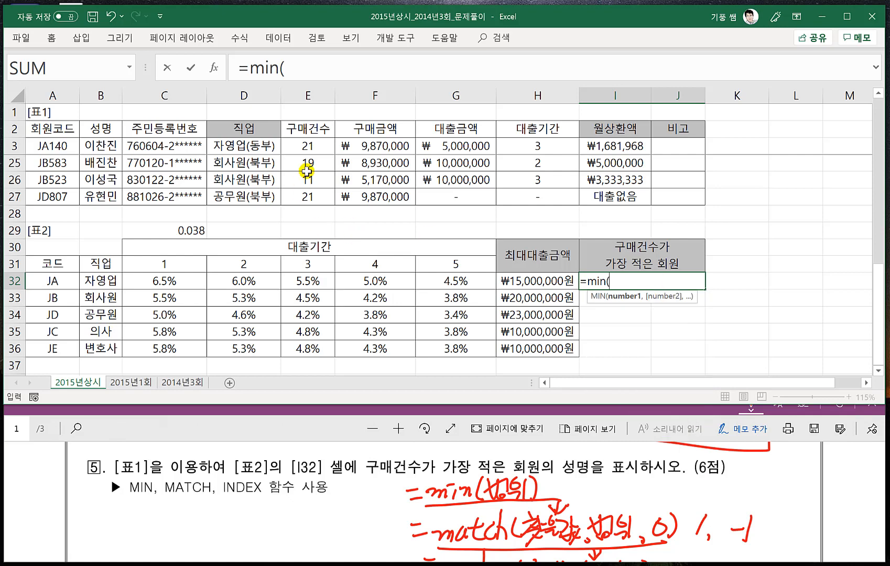
- Use the 구매건수 range E3:E27 as the MIN argument with relative references, close the function and enter the I32 formula
{"action": "left_click", "coordinate": [301, 149]}
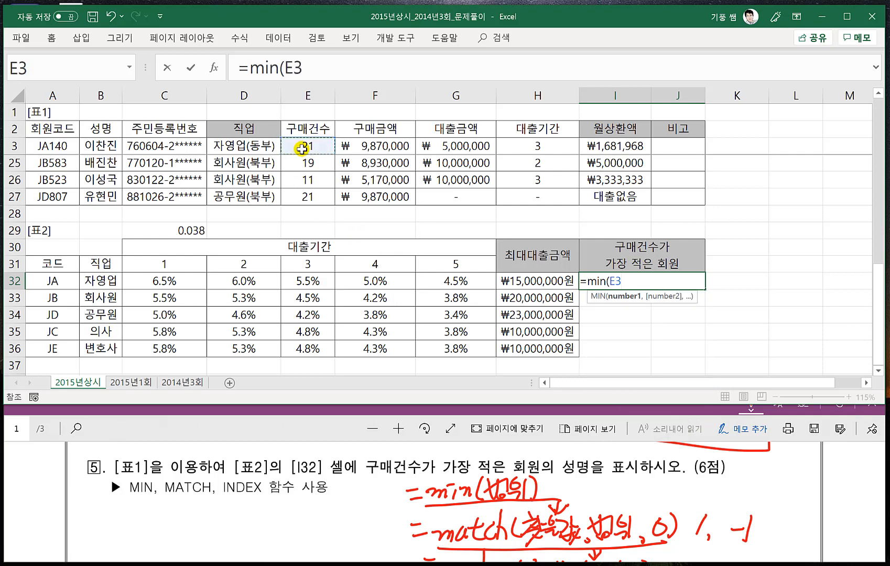
{"action": "key", "text": "ctrl+shift+Down"}
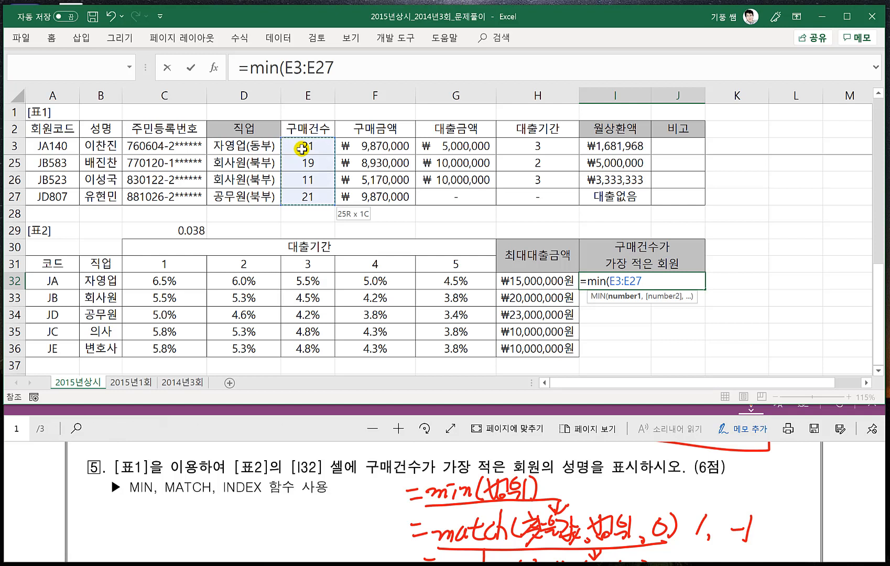
{"action": "left_click", "coordinate": [302, 149]}
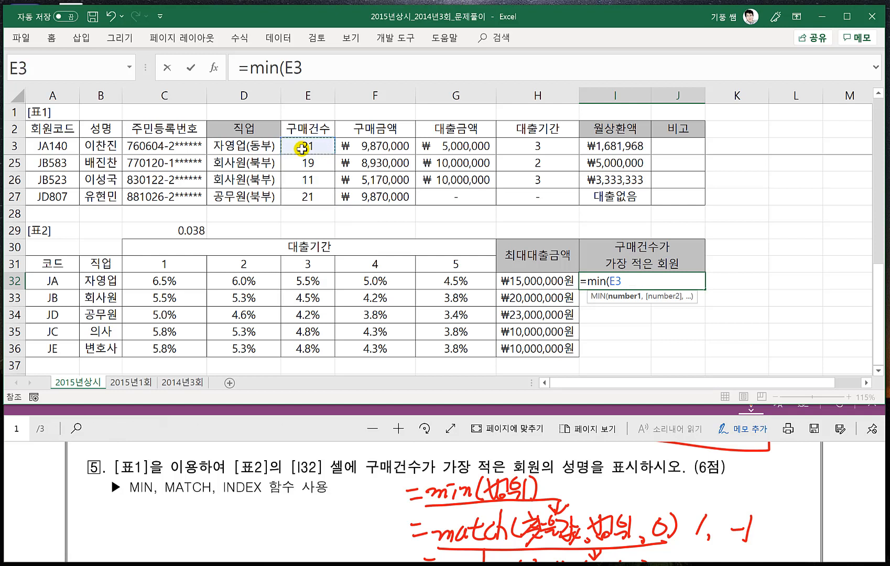
{"action": "key", "text": "ctrl+shift+Down"}
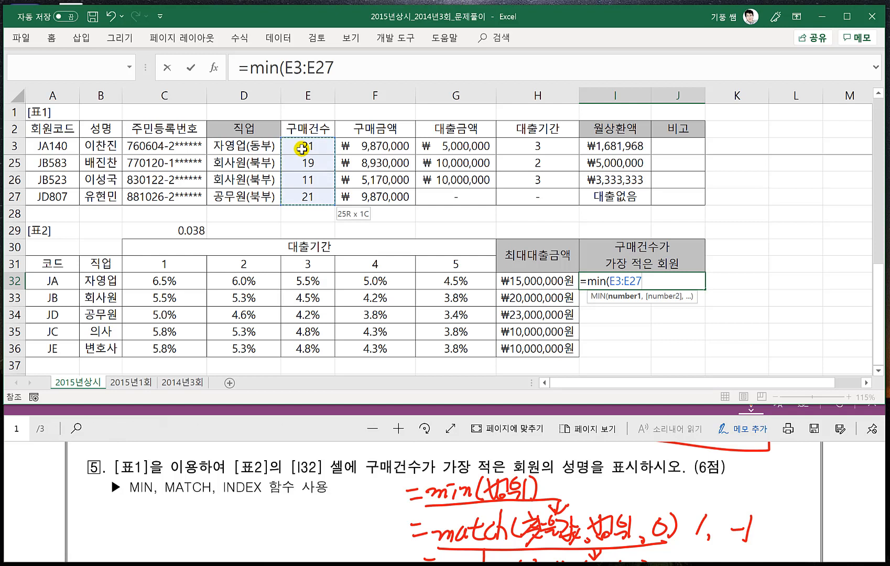
{"action": "key", "text": "F4"}
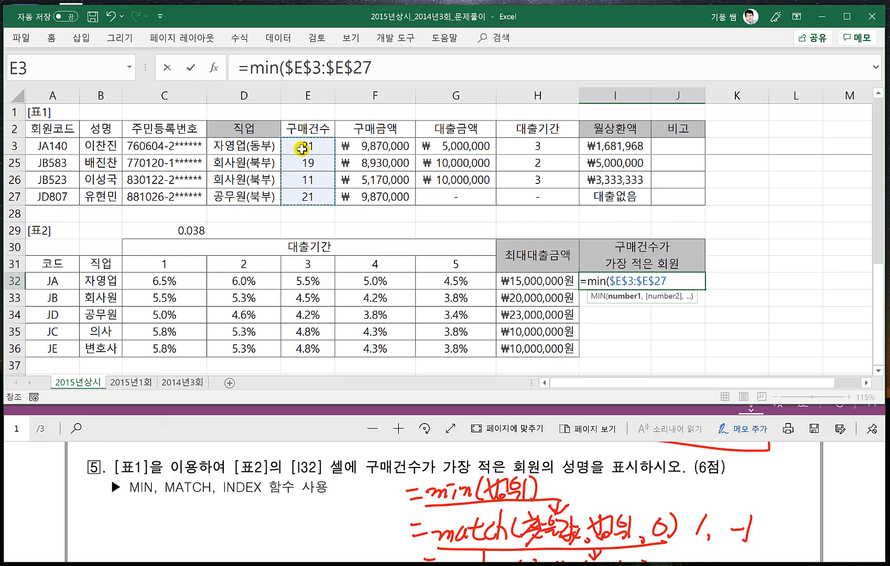
{"action": "key", "text": "F4"}
{"action": "key", "text": "F4"}
{"action": "key", "text": "F4"}
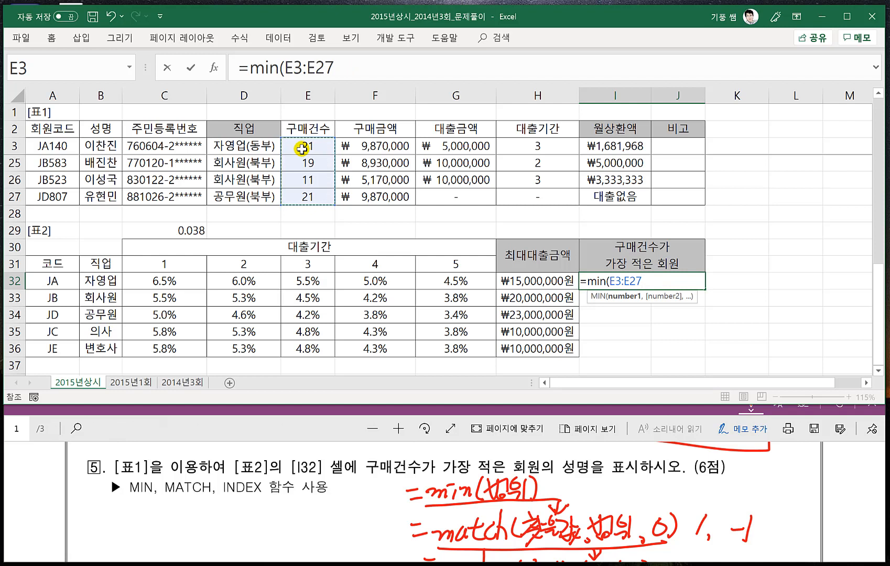
{"action": "type", "text": ")"}
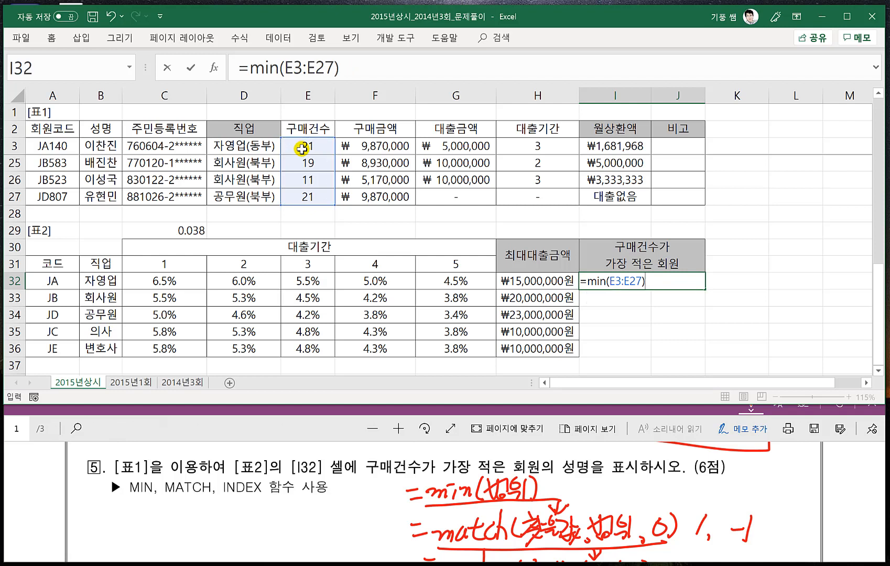
{"action": "key", "text": "Return"}
- Wrap the I32 formula in MATCH, using MIN(E3:E27) as lookup value, E3:E27 as lookup array and 0 as match type, and enter it
{"action": "left_click", "coordinate": [648, 283]}
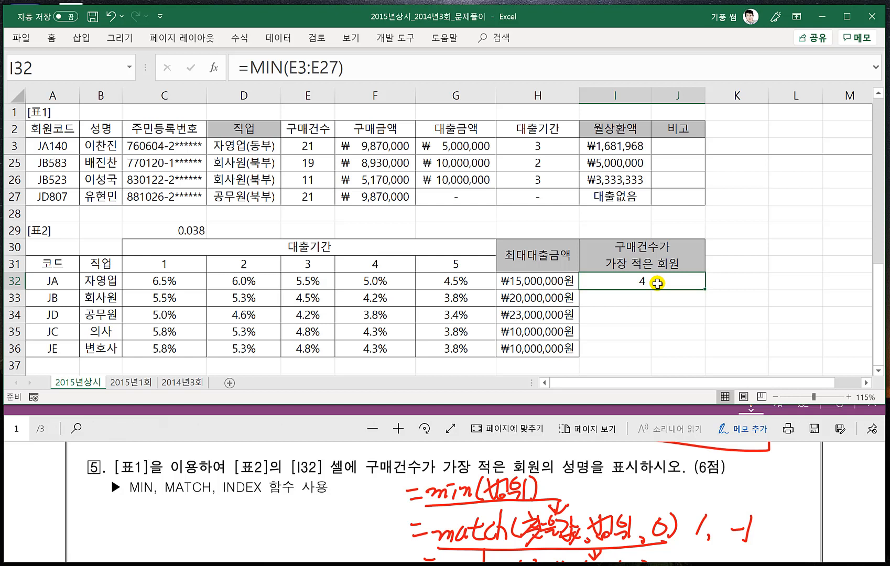
{"action": "double_click", "coordinate": [657, 283]}
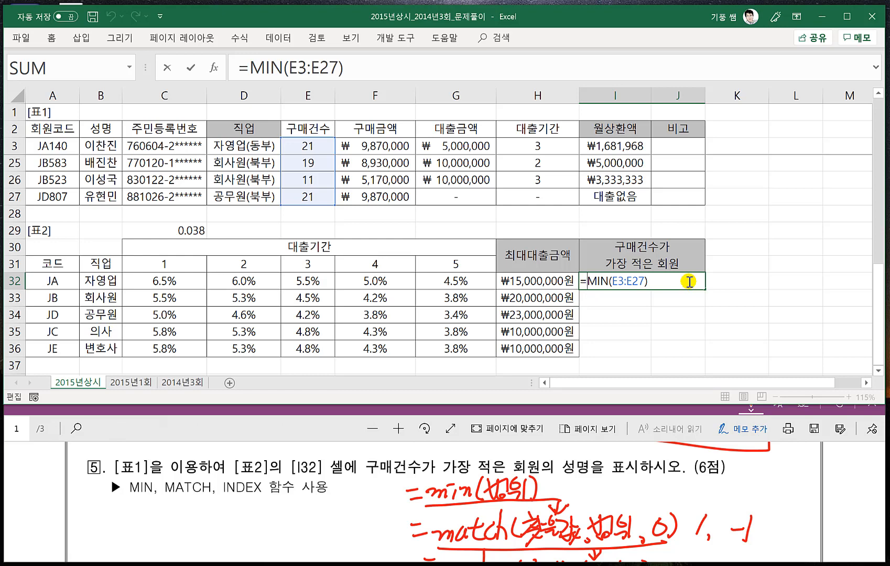
{"action": "type", "text": "match("}
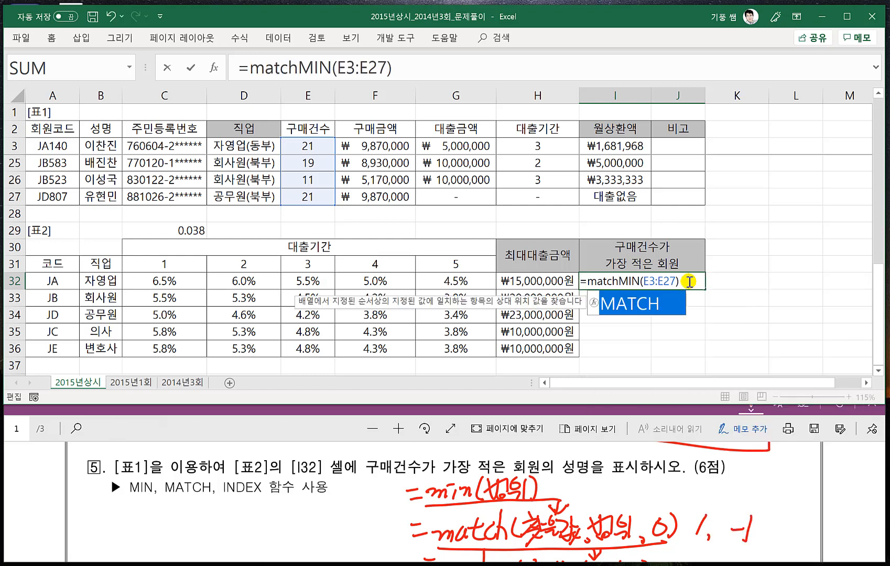
{"action": "left_click", "coordinate": [688, 281]}
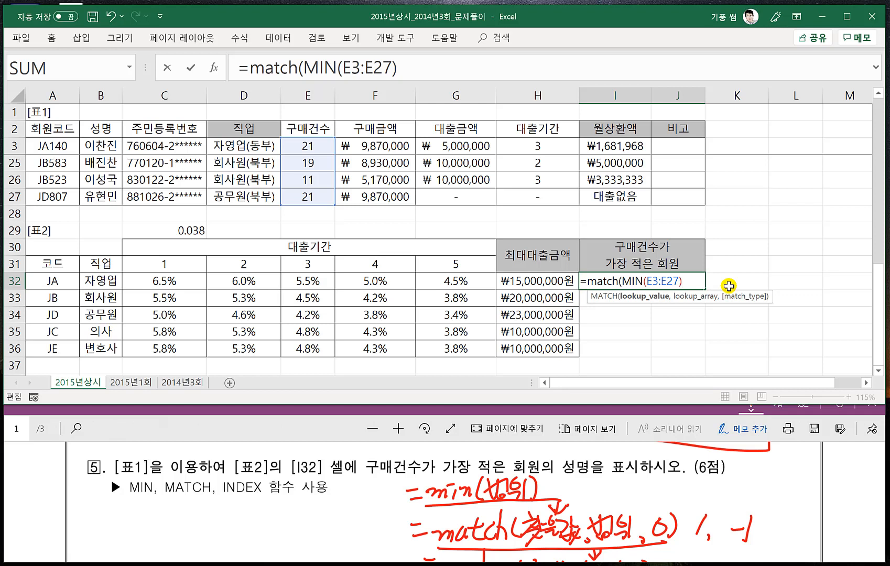
{"action": "type", "text": ","}
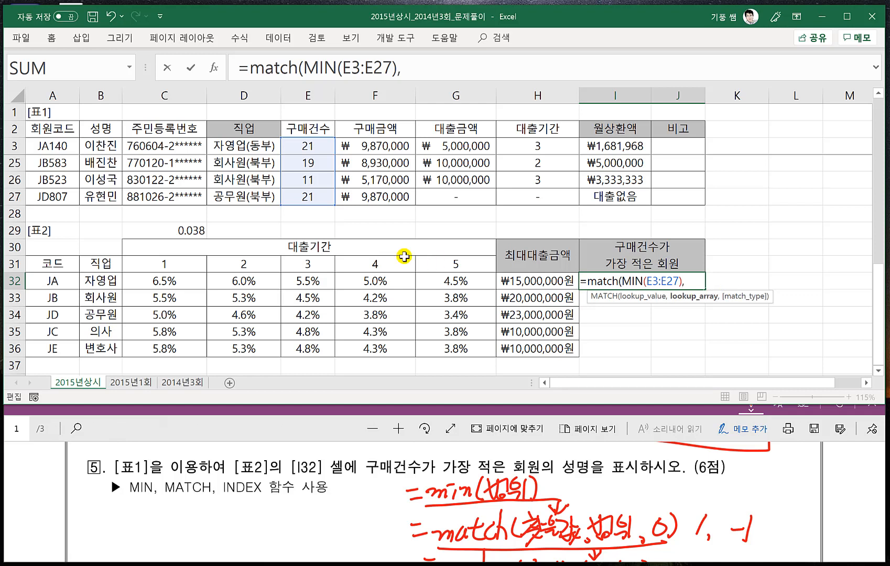
{"action": "left_click", "coordinate": [305, 146]}
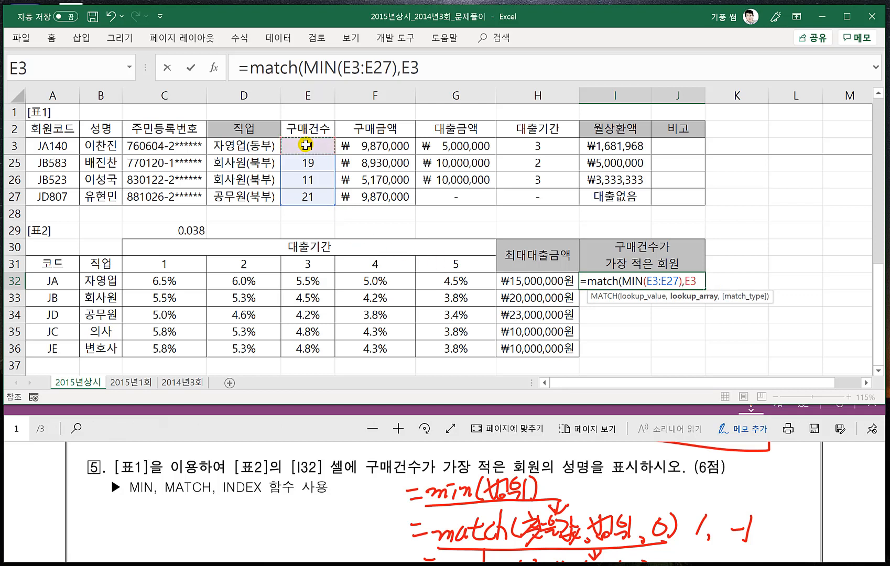
{"action": "left_click_drag", "start_coordinate": [306, 145], "coordinate": [341, 214]}
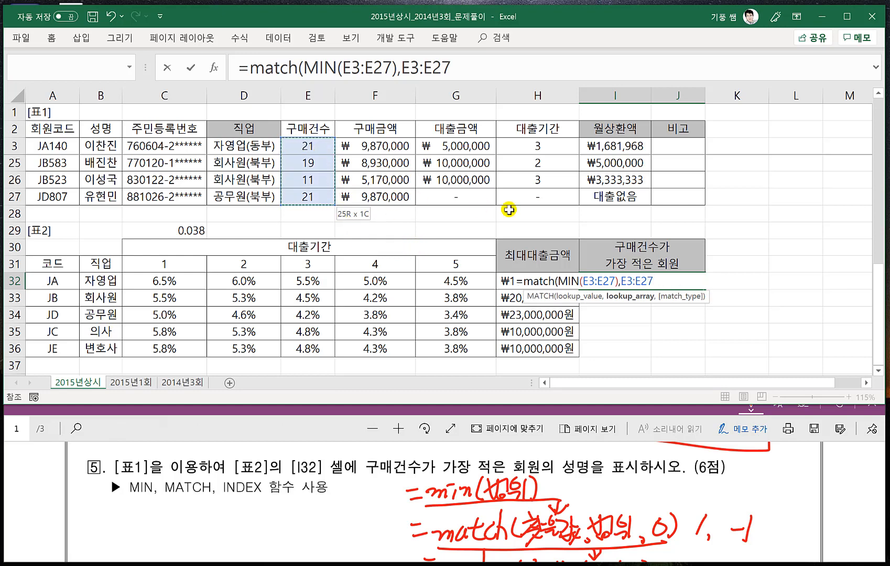
{"action": "type", "text": ",0)"}
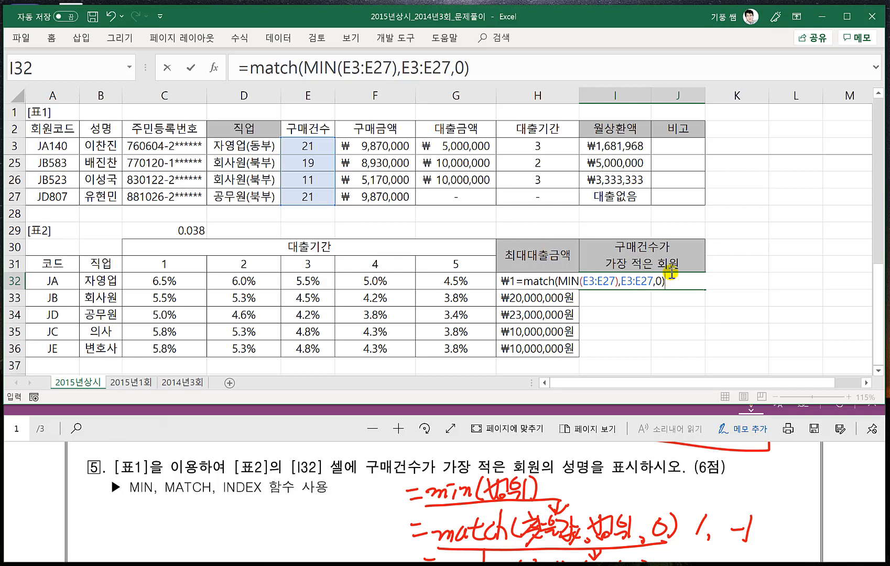
{"action": "key", "text": "Return"}
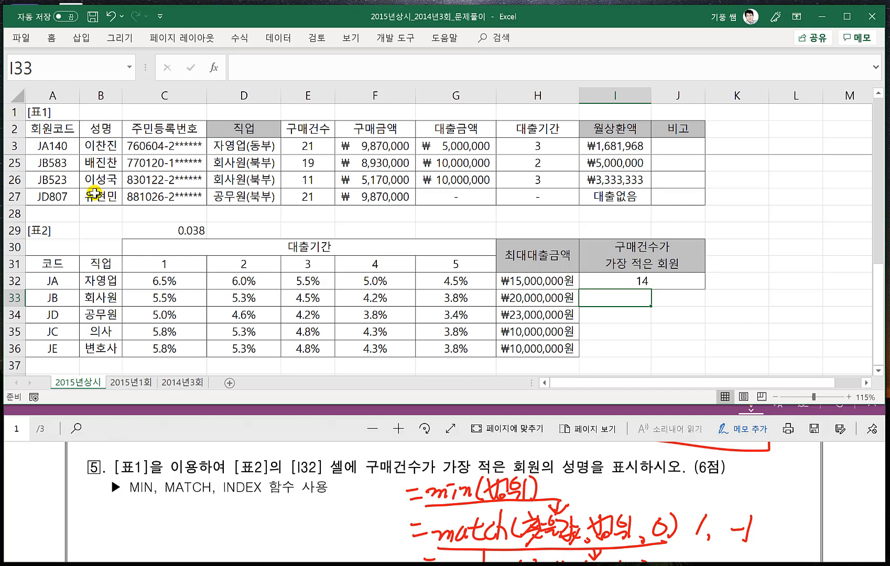
{"action": "left_click", "coordinate": [644, 283]}
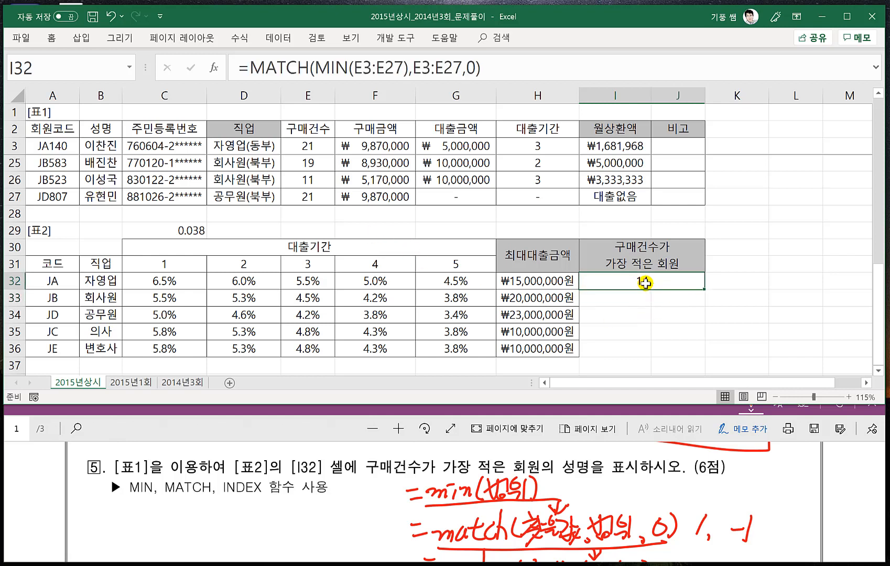
- Wrap the I32 formula in INDEX, with the 성명 range B3:B27 as array, the MATCH as row and 1 as column, and enter it
{"action": "double_click", "coordinate": [644, 283]}
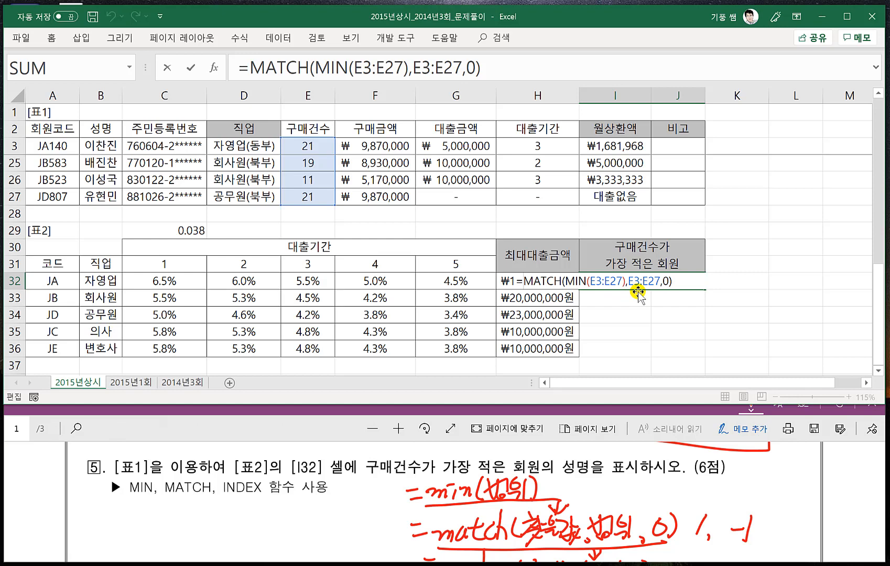
{"action": "type", "text": "index("}
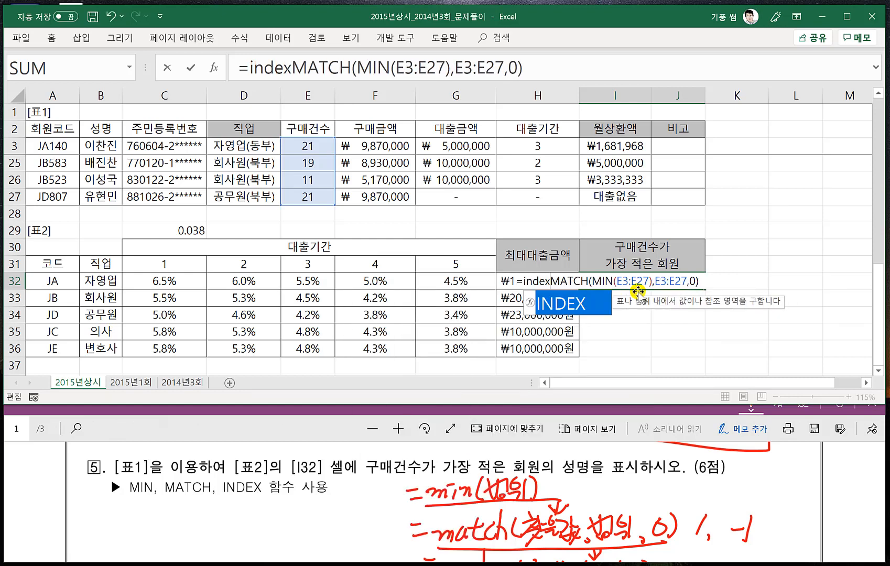
{"action": "left_click", "coordinate": [105, 145]}
{"action": "key", "text": "ctrl+shift+Down"}
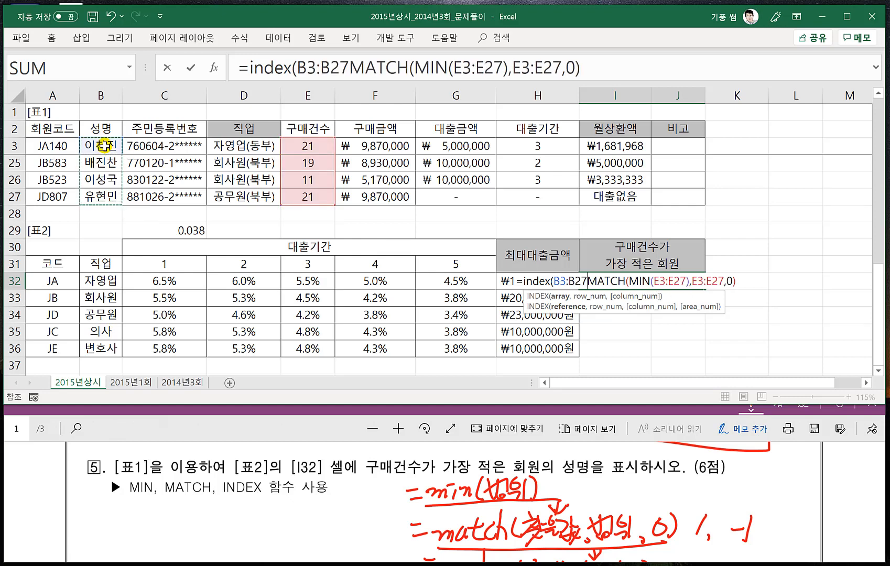
{"action": "type", "text": ","}
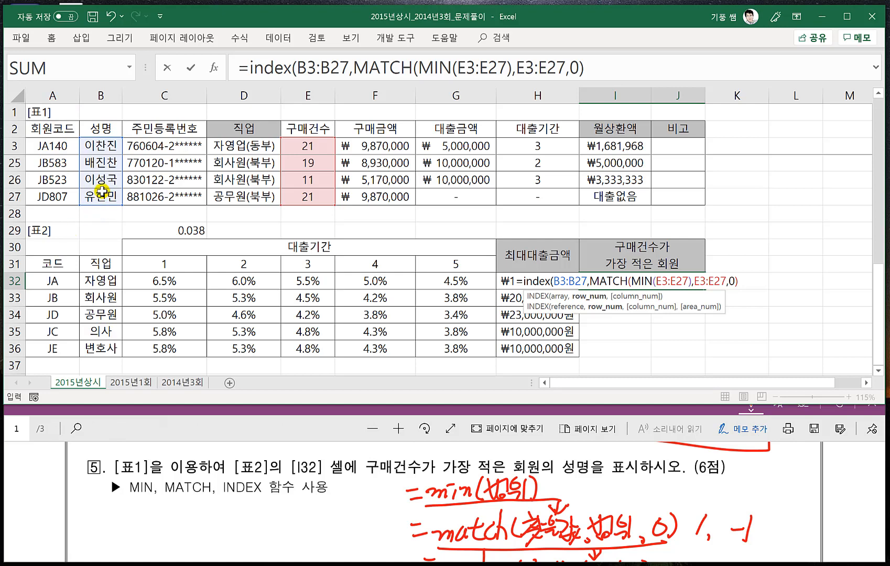
{"action": "left_click", "coordinate": [741, 282]}
{"action": "type", "text": ","}
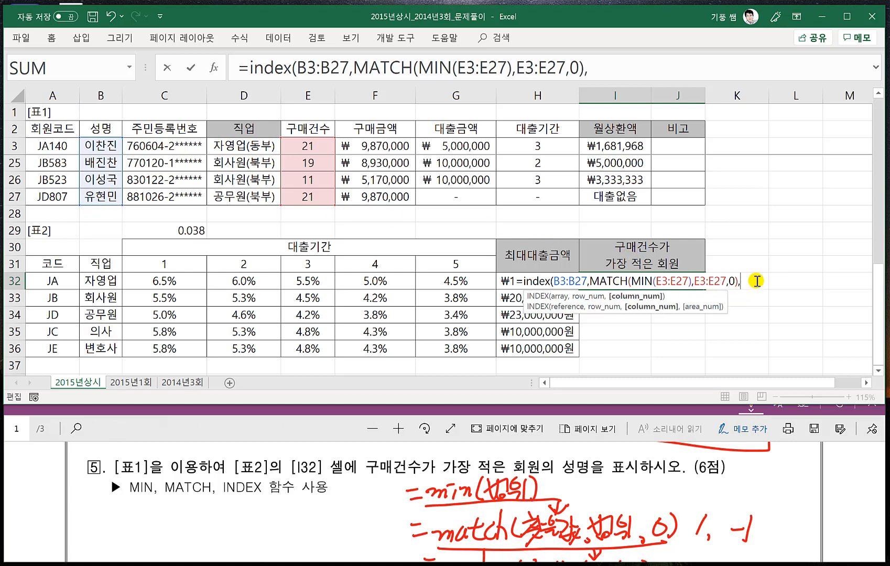
{"action": "type", "text": "1)"}
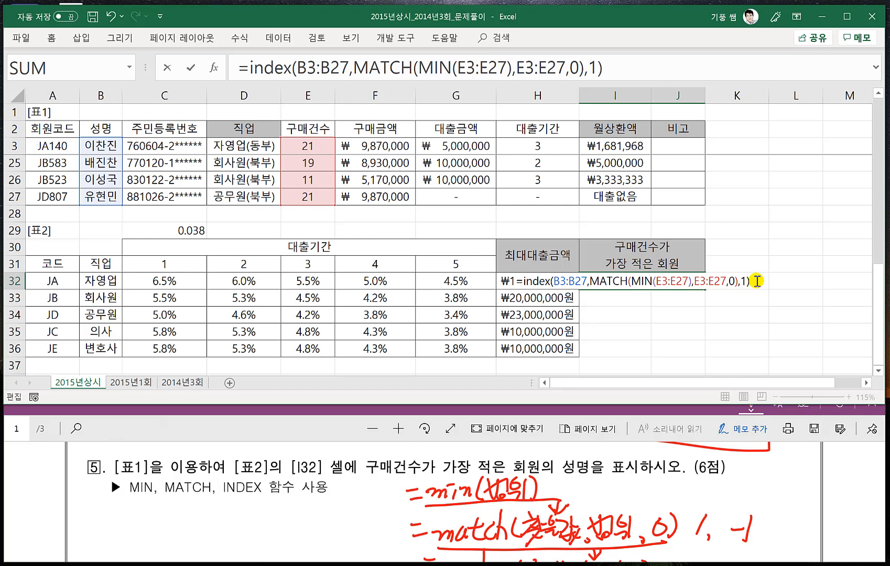
{"action": "key", "text": "Return"}
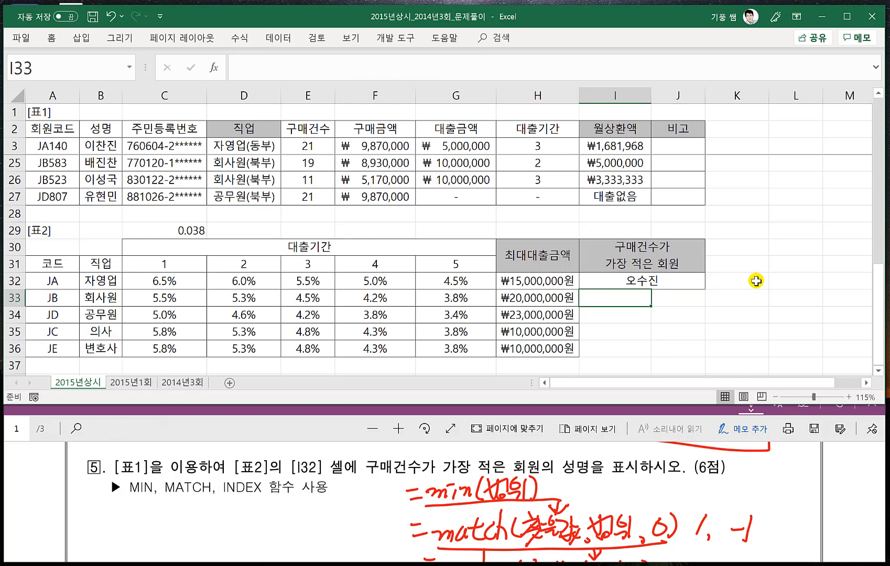
{"action": "left_click", "coordinate": [671, 281]}
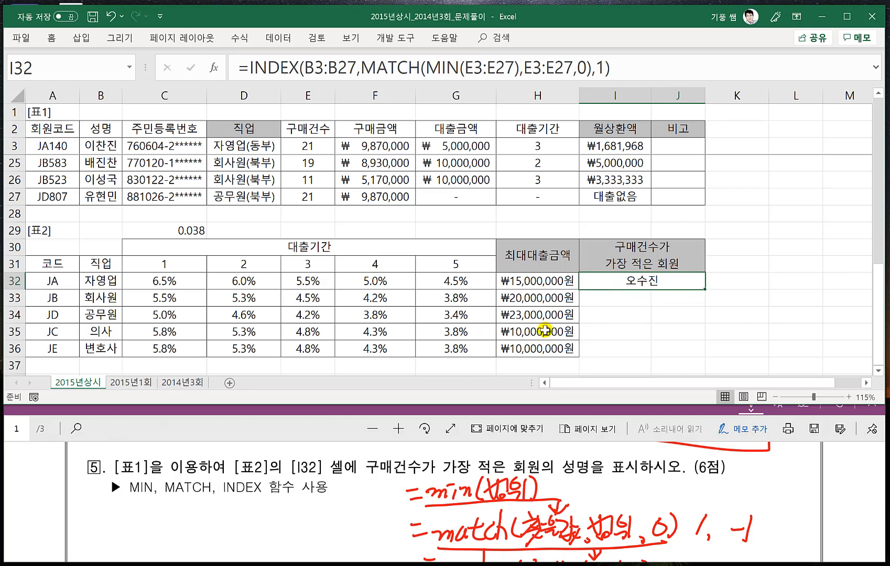
- Open the 2015년1회 sheet and clear the existing formula from I4 in the 할인가 column
{"action": "left_click", "coordinate": [138, 383]}
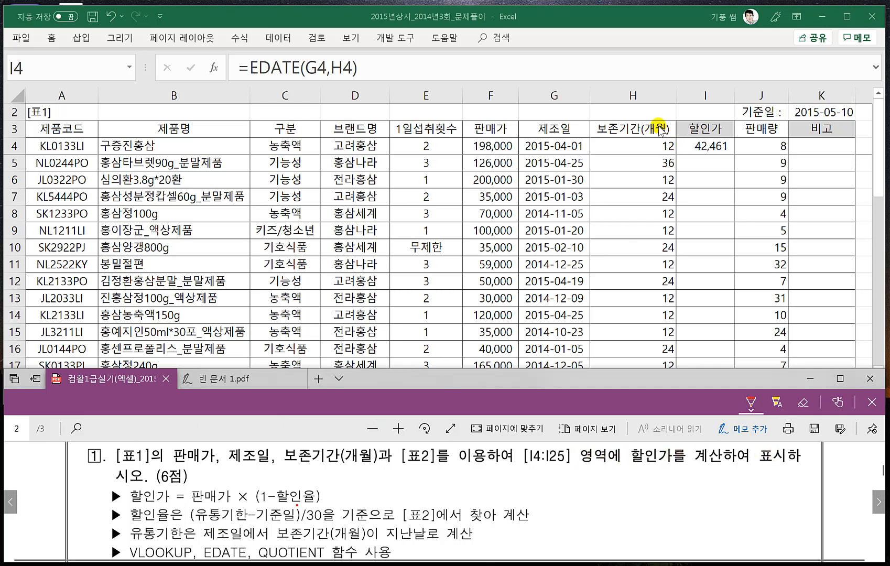
{"action": "left_click", "coordinate": [704, 148]}
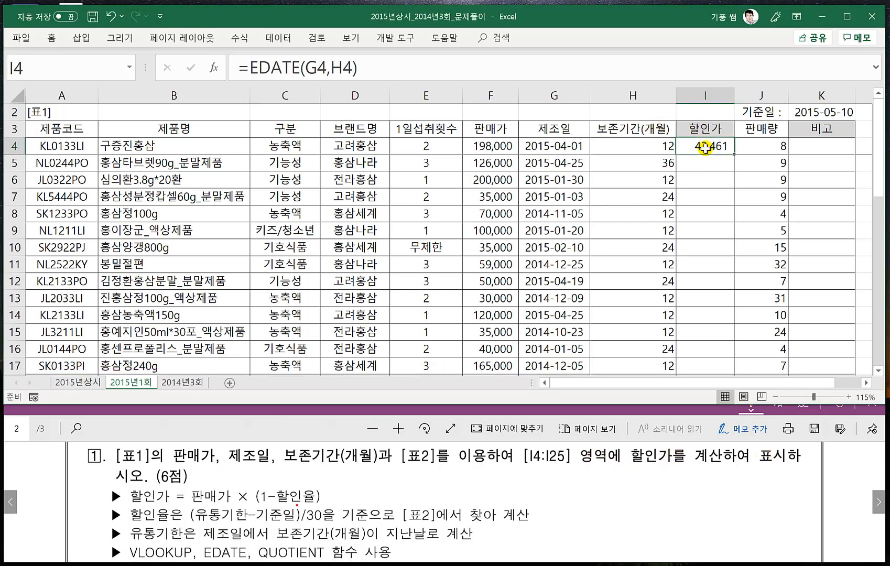
{"action": "key", "text": "Delete"}
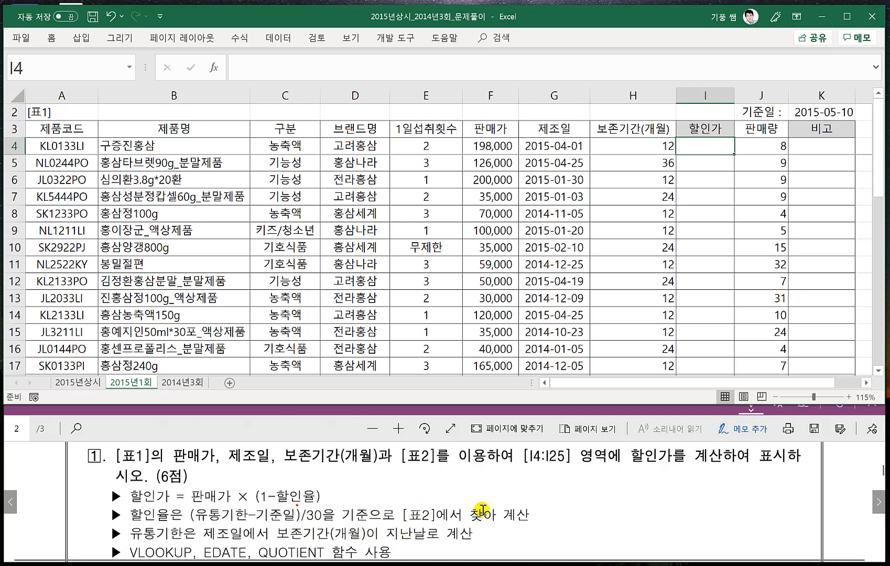
- In the exam PDF, box "(유통기한-기준일)/30" in red ink and label it "남은기간" with an arrow
{"action": "scroll", "coordinate": [252, 199], "scroll_direction": "down", "scroll_amount": 6}
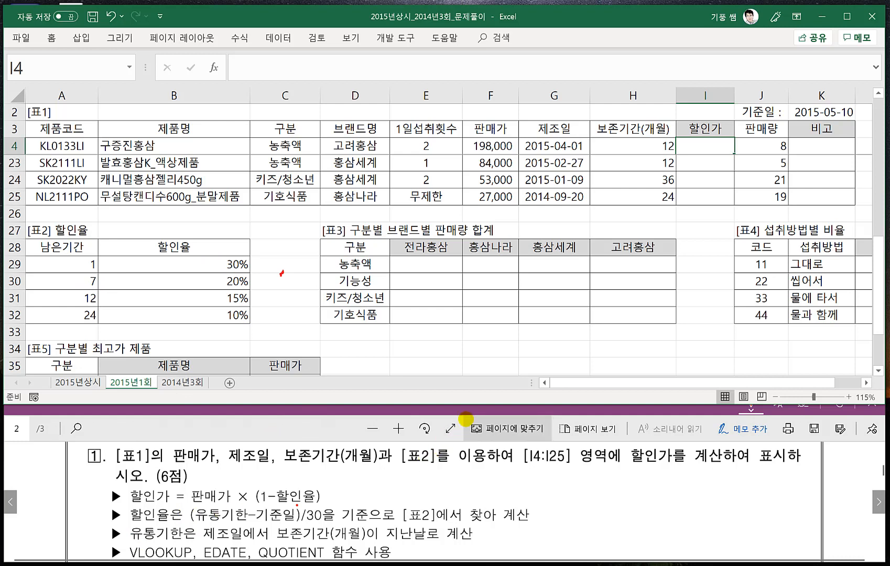
{"action": "mouse_move", "coordinate": [184, 504]}
{"action": "left_mouse_down"}
{"action": "mouse_move", "coordinate": [185, 526]}
{"action": "mouse_move", "coordinate": [255, 528]}
{"action": "mouse_move", "coordinate": [314, 525]}
{"action": "mouse_move", "coordinate": [317, 504]}
{"action": "mouse_move", "coordinate": [183, 505]}
{"action": "left_mouse_up"}
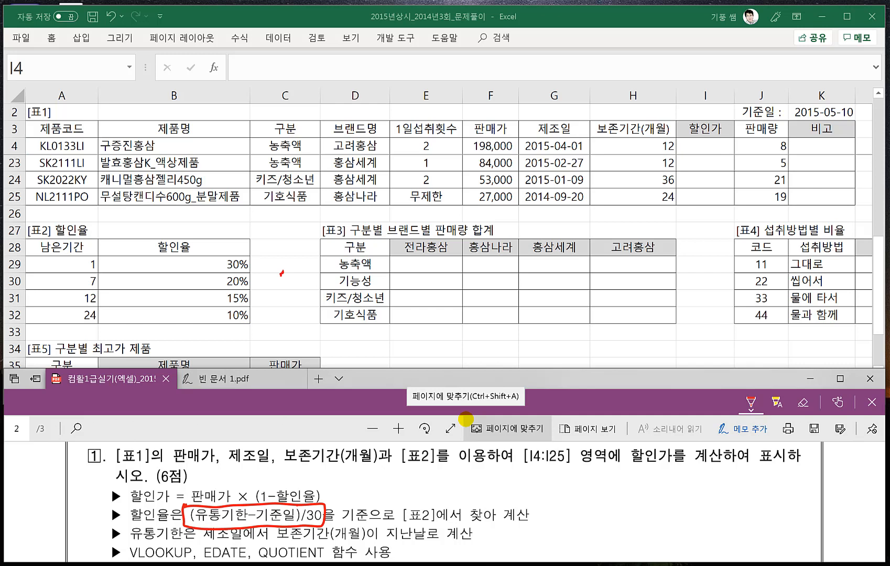
{"action": "mouse_move", "coordinate": [326, 507]}
{"action": "left_mouse_down"}
{"action": "mouse_move", "coordinate": [363, 493]}
{"action": "mouse_move", "coordinate": [357, 502]}
{"action": "left_mouse_up"}
{"action": "mouse_move", "coordinate": [369, 481]}
{"action": "left_mouse_down"}
{"action": "mouse_move", "coordinate": [371, 492]}
{"action": "mouse_move", "coordinate": [382, 487]}
{"action": "left_mouse_up"}
{"action": "left_click_drag", "start_coordinate": [385, 475], "coordinate": [383, 501]}
{"action": "left_click_drag", "start_coordinate": [393, 476], "coordinate": [417, 490]}
{"action": "left_click_drag", "start_coordinate": [426, 479], "coordinate": [431, 473]}
{"action": "left_click_drag", "start_coordinate": [430, 473], "coordinate": [430, 485]}
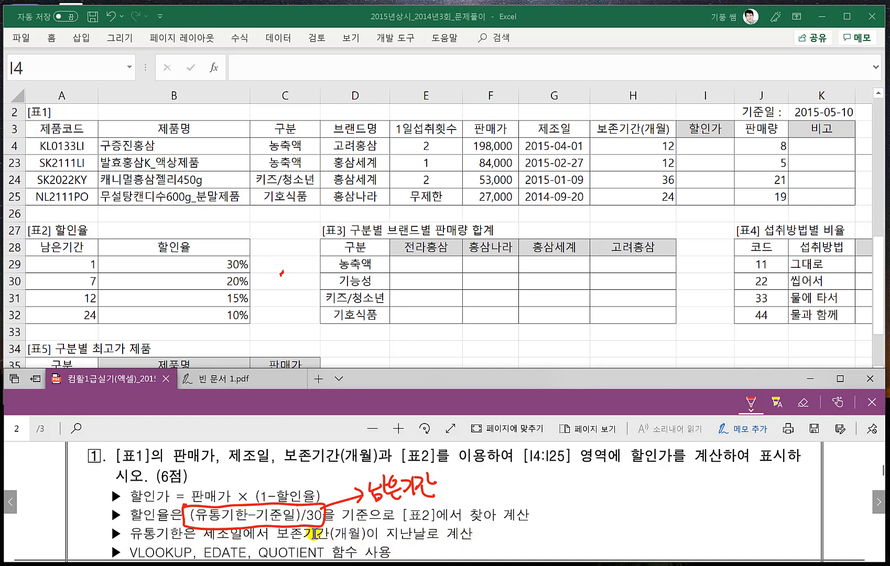
- Handwrite the VLOOKUP syntax beside problem 1, listing the lookup value, 참조범위, 열번호 and 0 as arguments
{"action": "scroll", "coordinate": [247, 534], "scroll_direction": "down", "scroll_amount": 1}
{"action": "scroll", "coordinate": [250, 543], "scroll_direction": "up", "scroll_amount": 1}
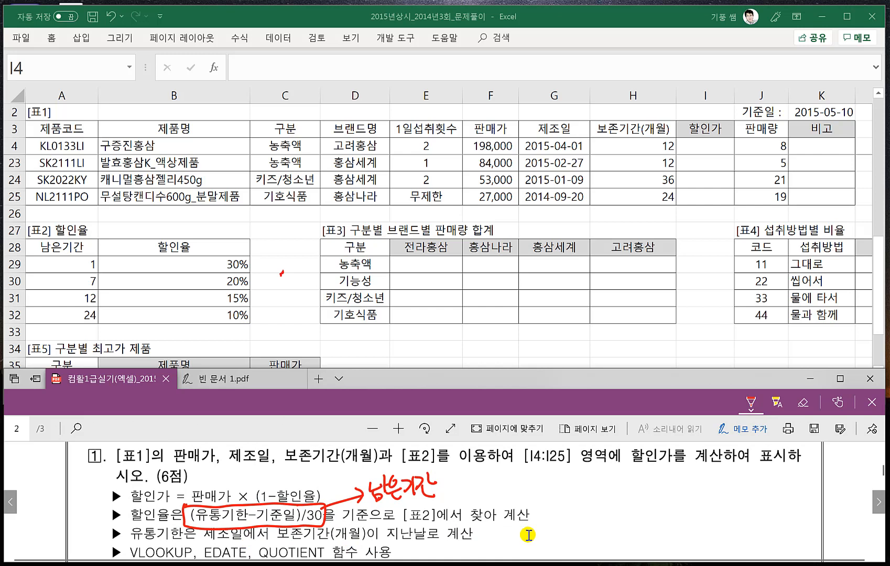
{"action": "left_click_drag", "start_coordinate": [494, 481], "coordinate": [501, 479]}
{"action": "mouse_move", "coordinate": [500, 475]}
{"action": "left_mouse_down"}
{"action": "mouse_move", "coordinate": [512, 469]}
{"action": "mouse_move", "coordinate": [513, 487]}
{"action": "left_mouse_up"}
{"action": "mouse_move", "coordinate": [526, 473]}
{"action": "left_mouse_down"}
{"action": "mouse_move", "coordinate": [521, 480]}
{"action": "mouse_move", "coordinate": [528, 473]}
{"action": "left_mouse_up"}
{"action": "left_click_drag", "start_coordinate": [535, 473], "coordinate": [545, 486]}
{"action": "left_click_drag", "start_coordinate": [555, 468], "coordinate": [569, 487]}
{"action": "mouse_move", "coordinate": [570, 471]}
{"action": "left_mouse_down"}
{"action": "mouse_move", "coordinate": [565, 508]}
{"action": "mouse_move", "coordinate": [573, 482]}
{"action": "left_mouse_up"}
{"action": "mouse_move", "coordinate": [589, 469]}
{"action": "left_mouse_down"}
{"action": "mouse_move", "coordinate": [586, 489]}
{"action": "mouse_move", "coordinate": [624, 485]}
{"action": "left_mouse_up"}
{"action": "mouse_move", "coordinate": [614, 487]}
{"action": "left_mouse_down"}
{"action": "mouse_move", "coordinate": [625, 490]}
{"action": "mouse_move", "coordinate": [636, 469]}
{"action": "left_mouse_up"}
{"action": "left_click_drag", "start_coordinate": [621, 484], "coordinate": [636, 479]}
{"action": "mouse_move", "coordinate": [627, 480]}
{"action": "left_mouse_down"}
{"action": "mouse_move", "coordinate": [638, 486]}
{"action": "mouse_move", "coordinate": [667, 469]}
{"action": "mouse_move", "coordinate": [699, 488]}
{"action": "left_mouse_up"}
{"action": "mouse_move", "coordinate": [692, 472]}
{"action": "left_mouse_down"}
{"action": "mouse_move", "coordinate": [717, 468]}
{"action": "mouse_move", "coordinate": [729, 490]}
{"action": "mouse_move", "coordinate": [749, 471]}
{"action": "mouse_move", "coordinate": [749, 484]}
{"action": "mouse_move", "coordinate": [763, 486]}
{"action": "mouse_move", "coordinate": [828, 482]}
{"action": "left_mouse_up"}
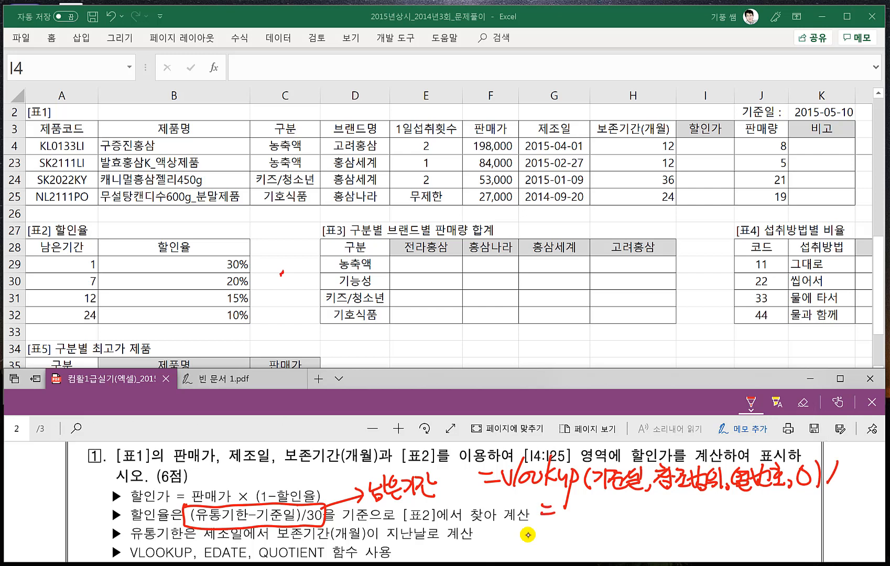
- Handwrite "=Edate(날짜,k)" below the VLOOKUP note
{"action": "mouse_move", "coordinate": [580, 500]}
{"action": "left_mouse_down"}
{"action": "mouse_move", "coordinate": [565, 519]}
{"action": "mouse_move", "coordinate": [583, 520]}
{"action": "left_mouse_up"}
{"action": "mouse_move", "coordinate": [567, 511]}
{"action": "left_mouse_down"}
{"action": "mouse_move", "coordinate": [582, 509]}
{"action": "mouse_move", "coordinate": [582, 521]}
{"action": "mouse_move", "coordinate": [621, 518]}
{"action": "left_mouse_up"}
{"action": "mouse_move", "coordinate": [625, 511]}
{"action": "left_mouse_down"}
{"action": "mouse_move", "coordinate": [648, 519]}
{"action": "mouse_move", "coordinate": [662, 511]}
{"action": "mouse_move", "coordinate": [661, 521]}
{"action": "mouse_move", "coordinate": [679, 517]}
{"action": "mouse_move", "coordinate": [689, 525]}
{"action": "left_mouse_up"}
{"action": "left_click_drag", "start_coordinate": [690, 511], "coordinate": [696, 510]}
{"action": "left_click_drag", "start_coordinate": [699, 517], "coordinate": [706, 523]}
{"action": "left_click_drag", "start_coordinate": [713, 495], "coordinate": [713, 522]}
{"action": "left_click_drag", "start_coordinate": [721, 503], "coordinate": [724, 523]}
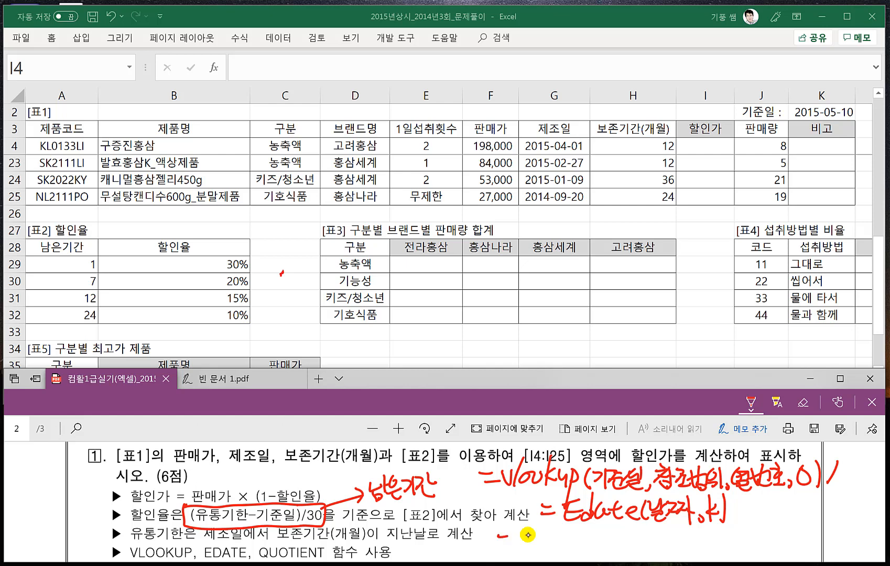
- Handwrite "=Quotient(숫자,k)" below the EDATE note
{"action": "left_click_drag", "start_coordinate": [504, 542], "coordinate": [513, 540]}
{"action": "mouse_move", "coordinate": [530, 525]}
{"action": "left_mouse_down"}
{"action": "mouse_move", "coordinate": [531, 542]}
{"action": "mouse_move", "coordinate": [528, 528]}
{"action": "left_mouse_up"}
{"action": "mouse_move", "coordinate": [531, 534]}
{"action": "left_mouse_down"}
{"action": "mouse_move", "coordinate": [545, 550]}
{"action": "mouse_move", "coordinate": [557, 548]}
{"action": "left_mouse_up"}
{"action": "left_click_drag", "start_coordinate": [563, 538], "coordinate": [577, 548]}
{"action": "left_click_drag", "start_coordinate": [568, 539], "coordinate": [621, 552]}
{"action": "mouse_move", "coordinate": [613, 539]}
{"action": "left_mouse_down"}
{"action": "mouse_move", "coordinate": [626, 538]}
{"action": "mouse_move", "coordinate": [635, 550]}
{"action": "mouse_move", "coordinate": [671, 530]}
{"action": "left_mouse_up"}
{"action": "left_click_drag", "start_coordinate": [667, 532], "coordinate": [659, 545]}
{"action": "left_click_drag", "start_coordinate": [665, 537], "coordinate": [675, 552]}
{"action": "left_click", "coordinate": [682, 549]}
{"action": "left_click_drag", "start_coordinate": [676, 539], "coordinate": [705, 548]}
{"action": "left_click_drag", "start_coordinate": [705, 526], "coordinate": [705, 551]}
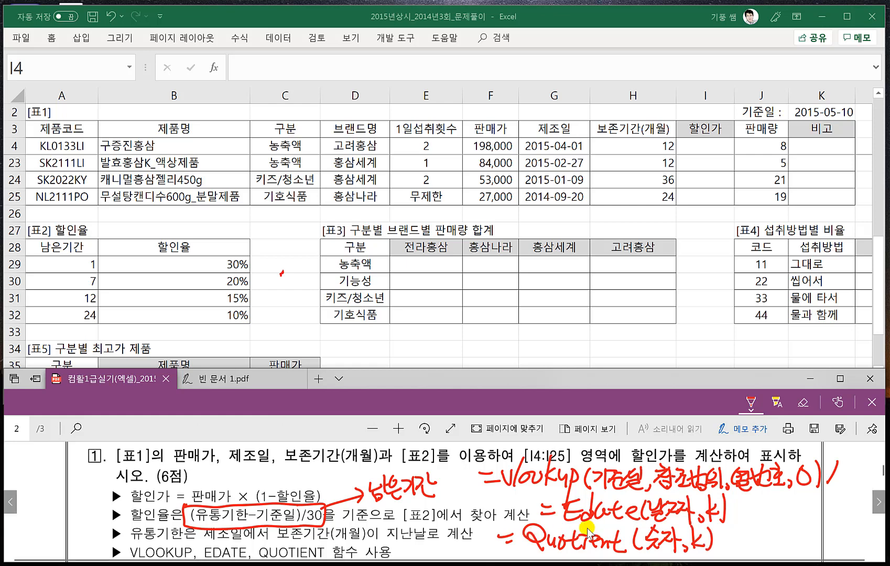
- Handwrite the example "=Quotient(15,3)=5" below the QUOTIENT syntax and underline the 5
{"action": "scroll", "coordinate": [587, 507], "scroll_direction": "down", "scroll_amount": 1}
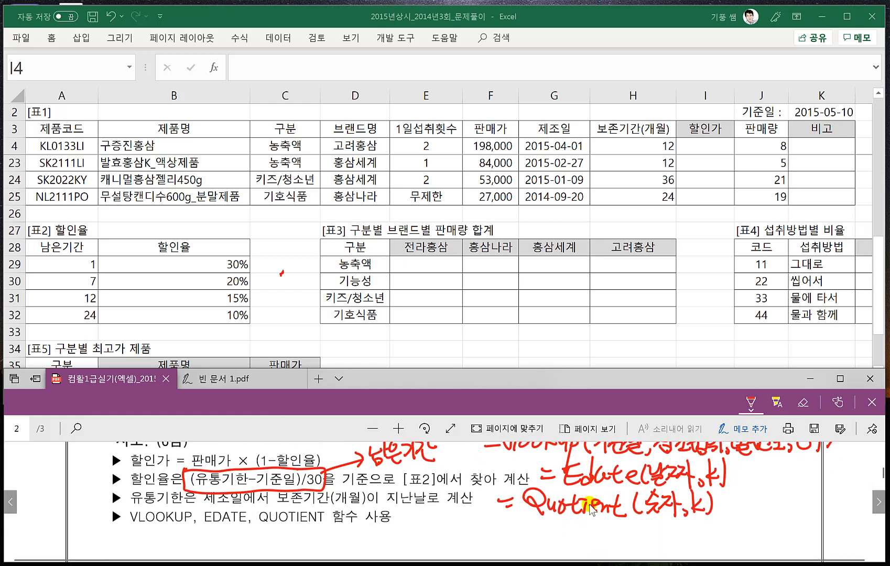
{"action": "left_click_drag", "start_coordinate": [509, 533], "coordinate": [527, 536]}
{"action": "mouse_move", "coordinate": [552, 524]}
{"action": "left_mouse_down"}
{"action": "mouse_move", "coordinate": [560, 548]}
{"action": "mouse_move", "coordinate": [640, 544]}
{"action": "left_mouse_up"}
{"action": "left_click_drag", "start_coordinate": [653, 522], "coordinate": [648, 543]}
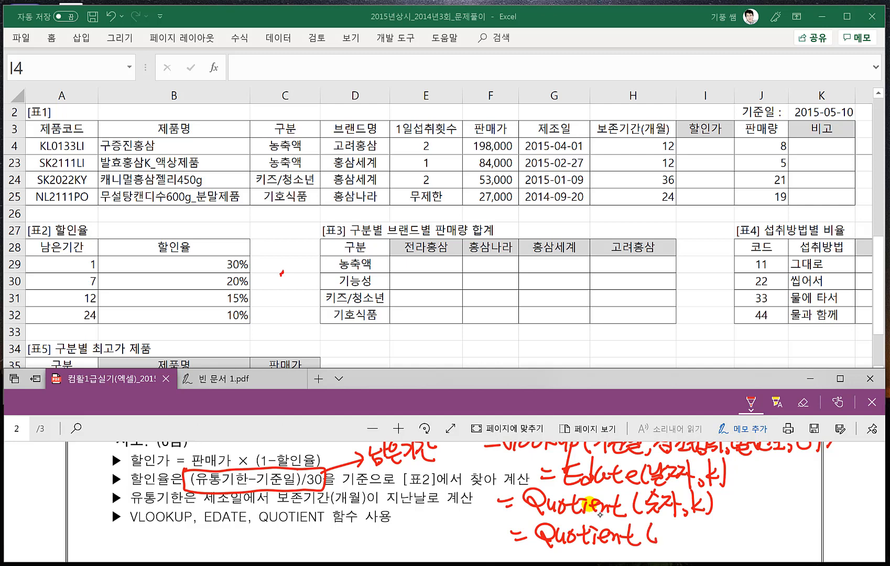
{"action": "left_click_drag", "start_coordinate": [667, 523], "coordinate": [666, 542]}
{"action": "left_click_drag", "start_coordinate": [666, 530], "coordinate": [679, 526]}
{"action": "left_click_drag", "start_coordinate": [705, 516], "coordinate": [706, 542]}
{"action": "mouse_move", "coordinate": [720, 527]}
{"action": "left_mouse_down"}
{"action": "mouse_move", "coordinate": [731, 542]}
{"action": "mouse_move", "coordinate": [752, 513]}
{"action": "left_mouse_up"}
{"action": "left_click_drag", "start_coordinate": [726, 547], "coordinate": [750, 545]}
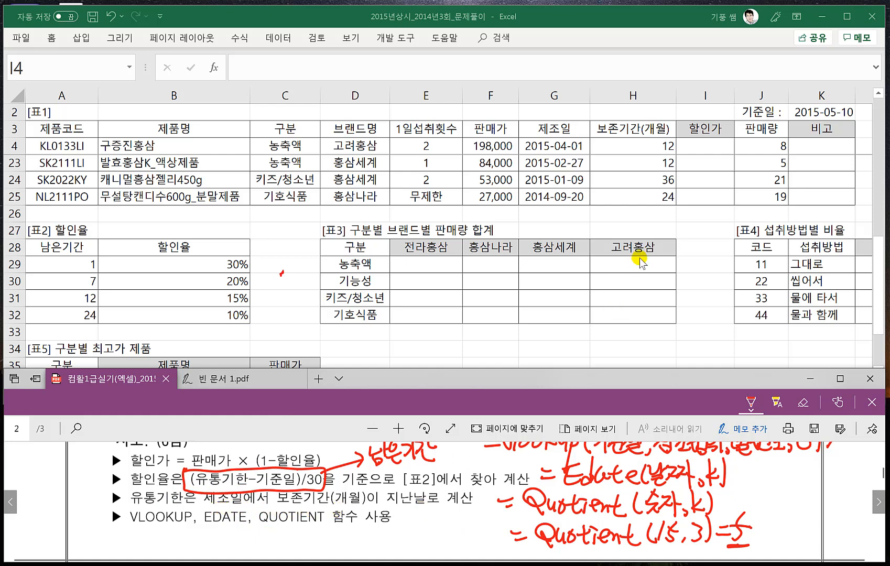
- Switch to Excel and begin the I4 formula as =EDATE(G4,H4), using the 제조일 and 보존기간(개월) cells
{"action": "left_click", "coordinate": [707, 151]}
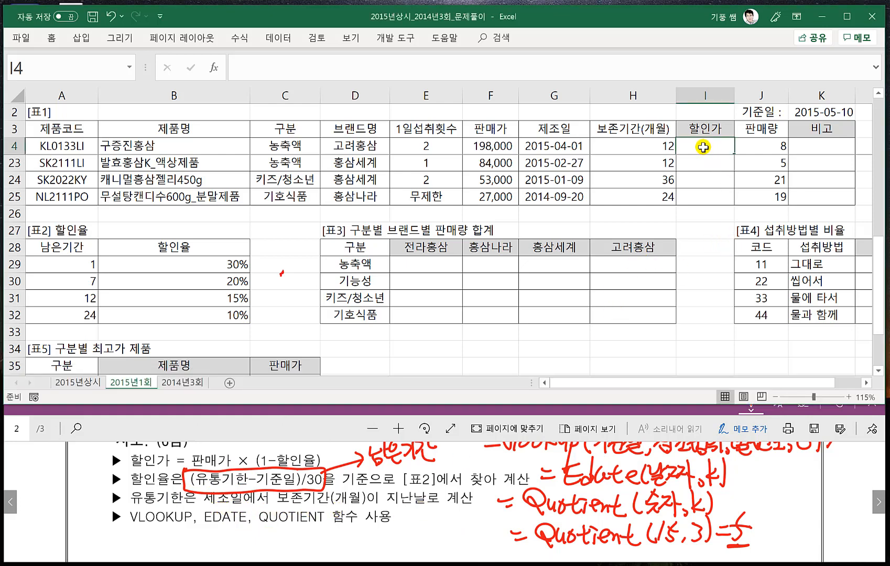
{"action": "type", "text": "="}
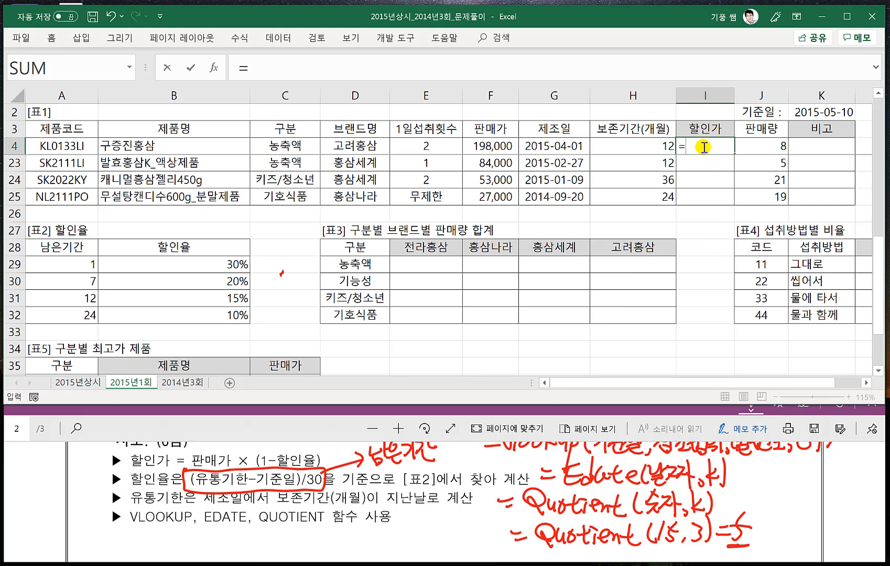
{"action": "type", "text": "E"}
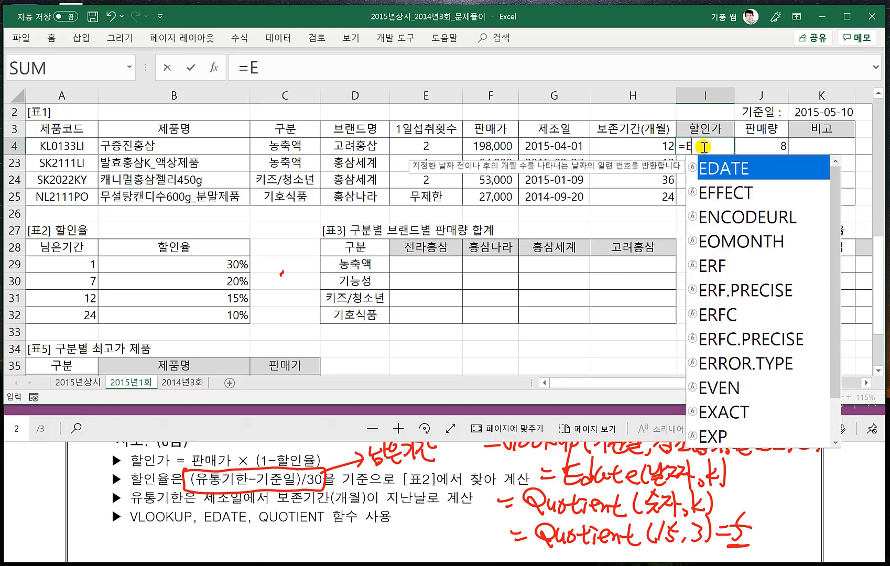
{"action": "type", "text": "DATE("}
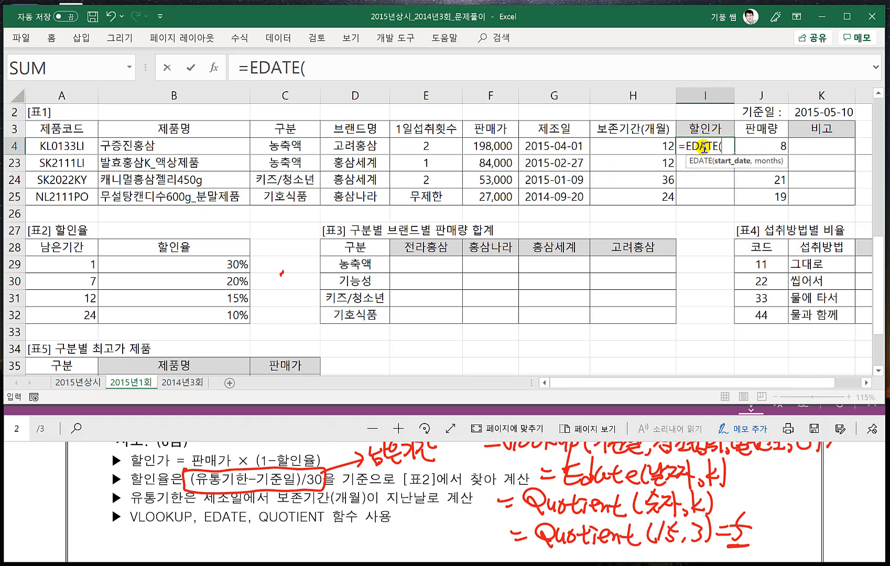
{"action": "left_click", "coordinate": [567, 146]}
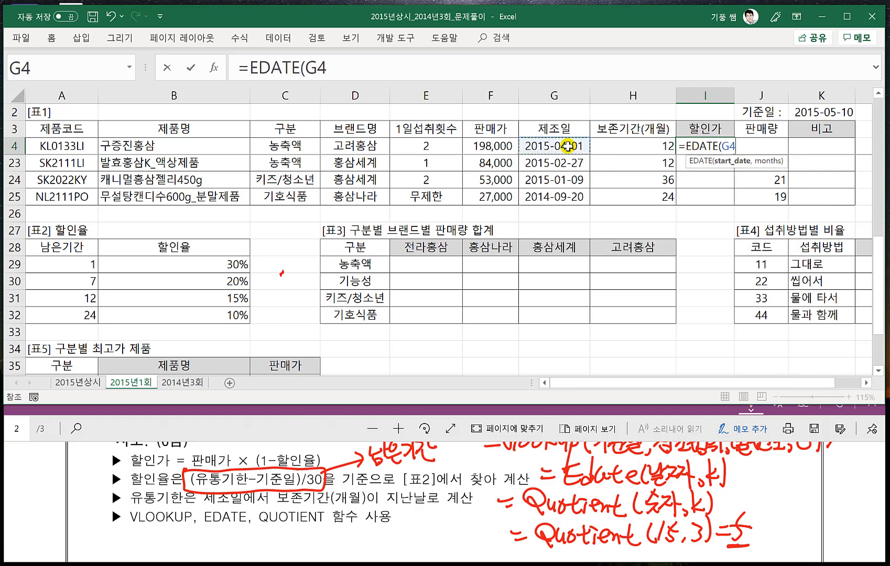
{"action": "type", "text": ","}
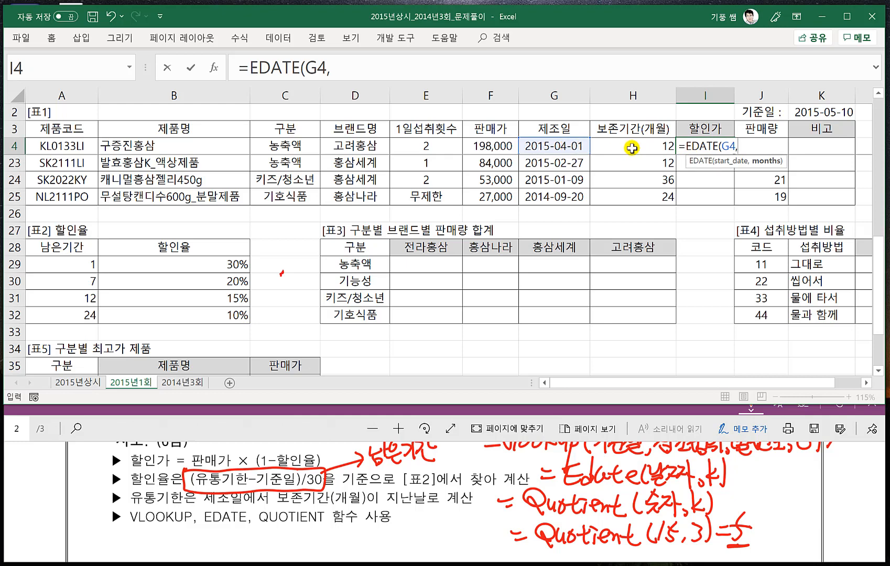
{"action": "left_click", "coordinate": [633, 148]}
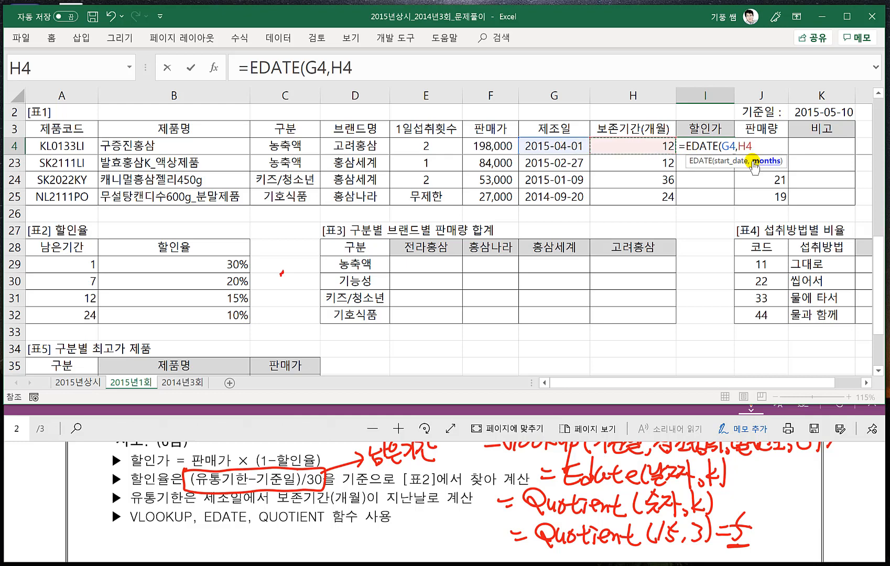
{"action": "type", "text": ")"}
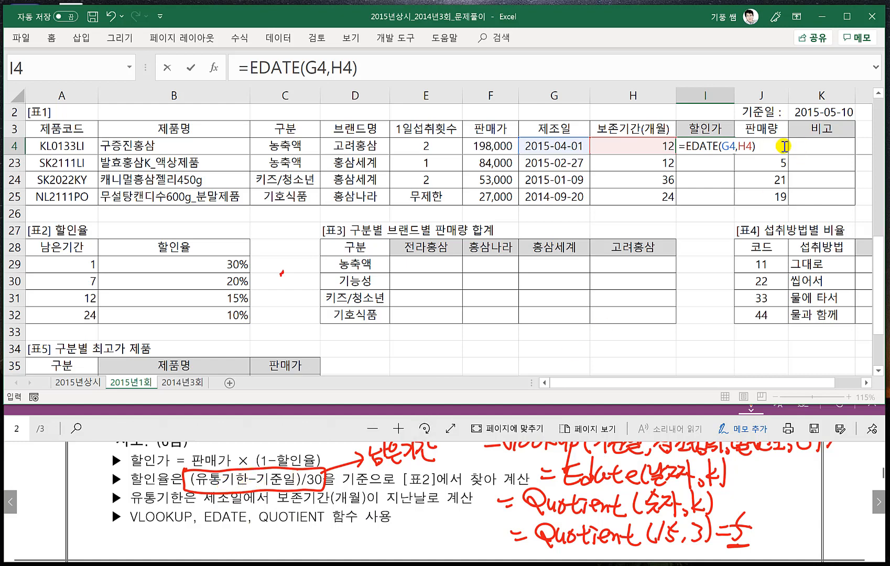
- Subtract the 기준일 cell as absolute $K$2 from the EDATE in I4 and enclose the whole difference in parentheses
{"action": "key", "text": "F2"}
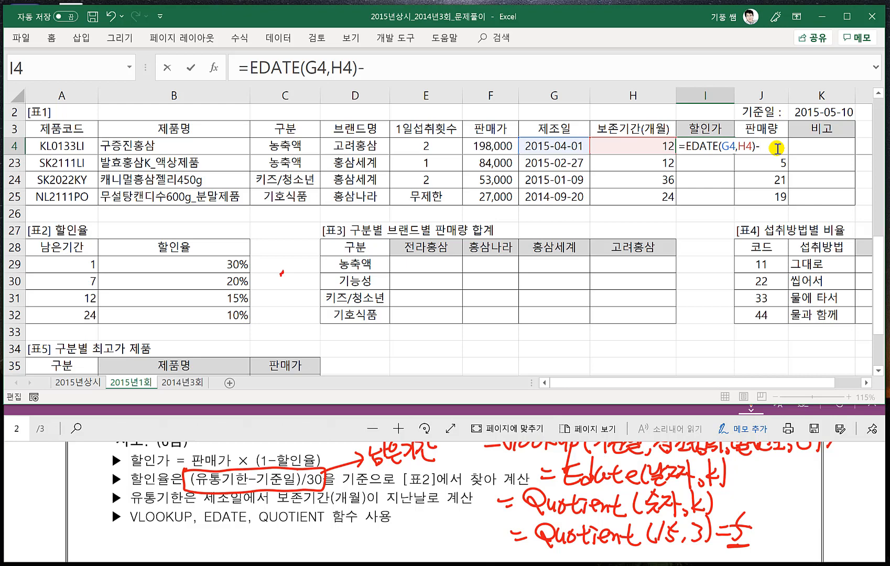
{"action": "left_click", "coordinate": [823, 113]}
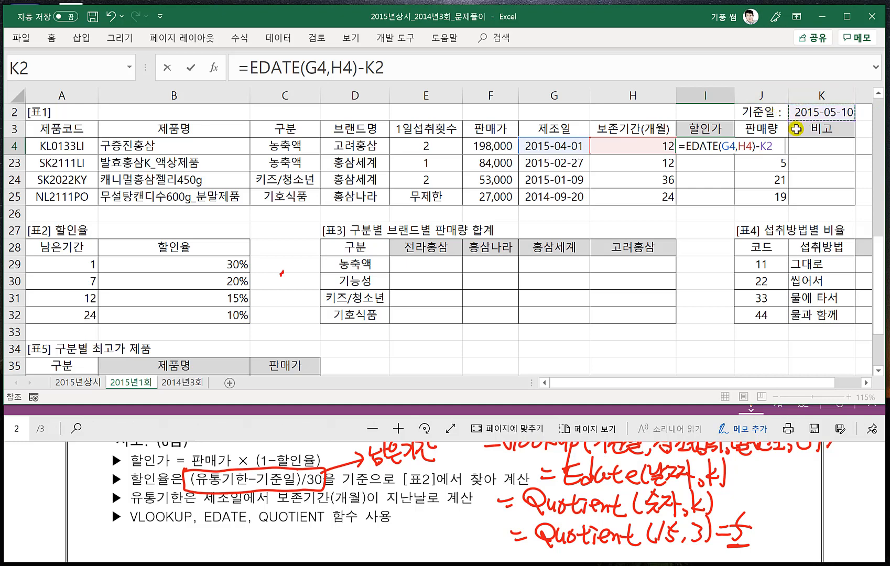
{"action": "key", "text": "F4"}
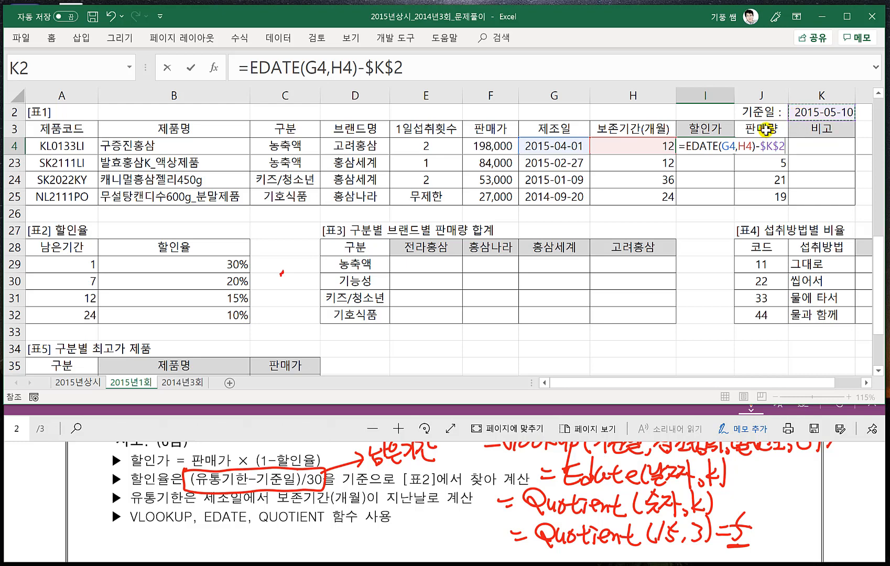
{"action": "left_click", "coordinate": [688, 146]}
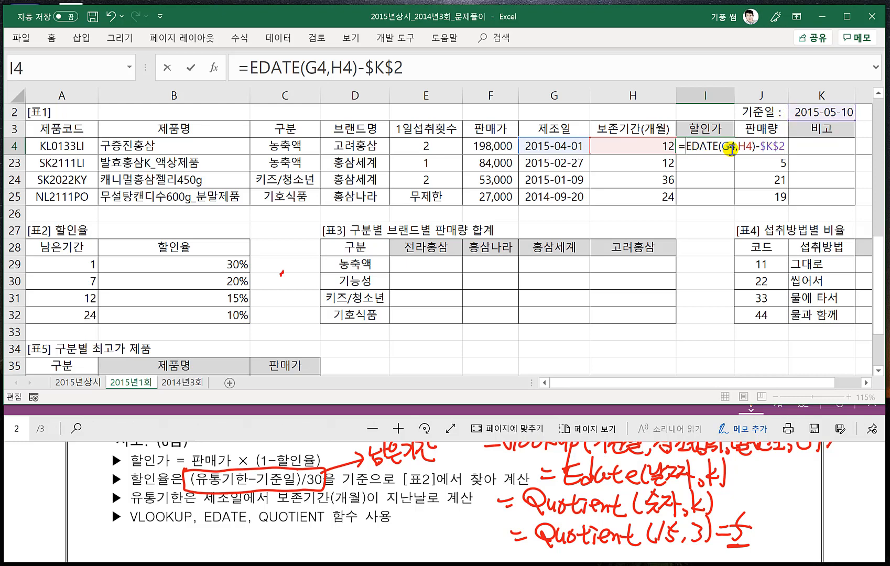
{"action": "type", "text": "("}
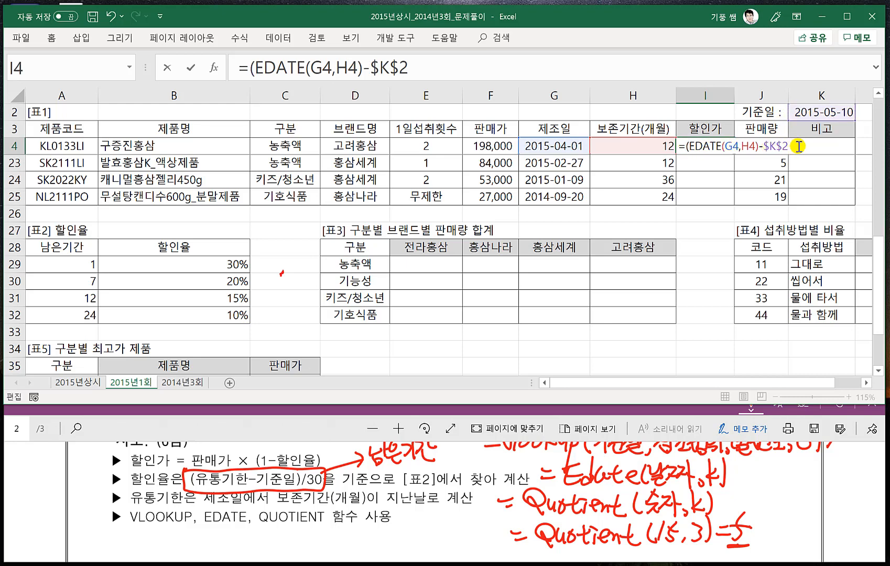
{"action": "type", "text": ")"}
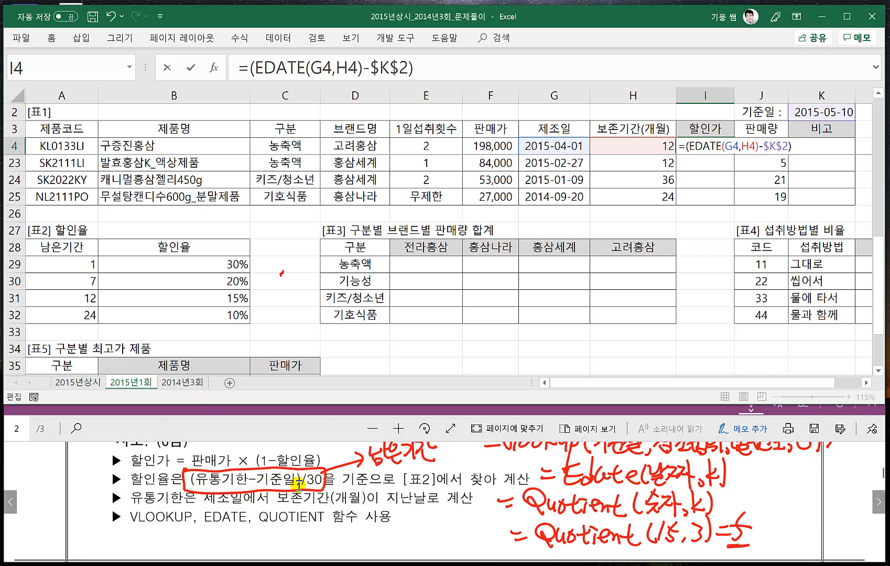
- Remove the outer parentheses around the EDATE-minus-기준일 difference in the I4 formula
{"action": "key", "text": "BackSpace"}
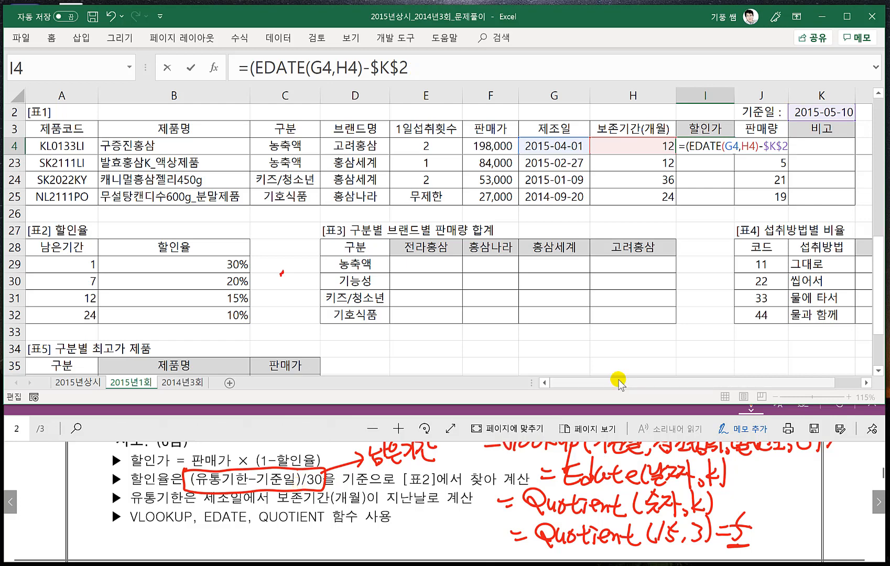
{"action": "left_click", "coordinate": [689, 146]}
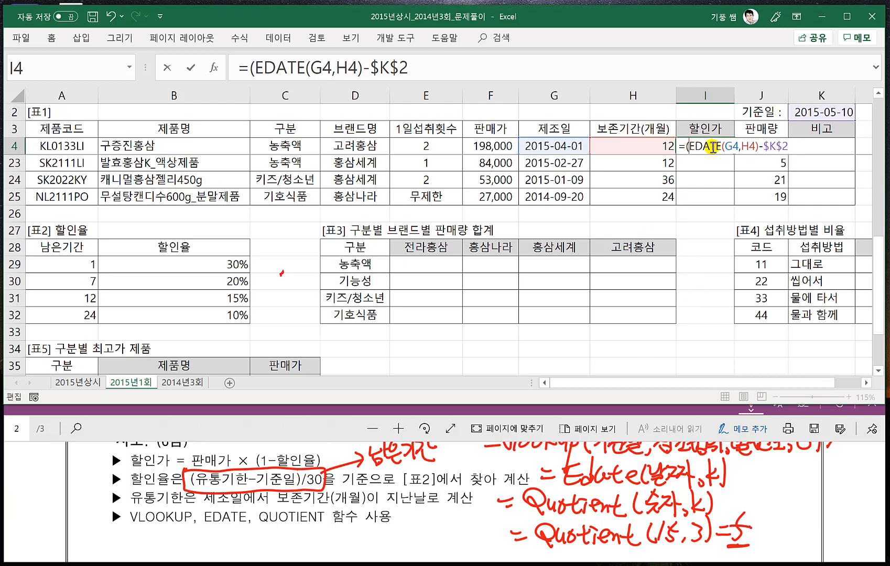
{"action": "key", "text": "BackSpace"}
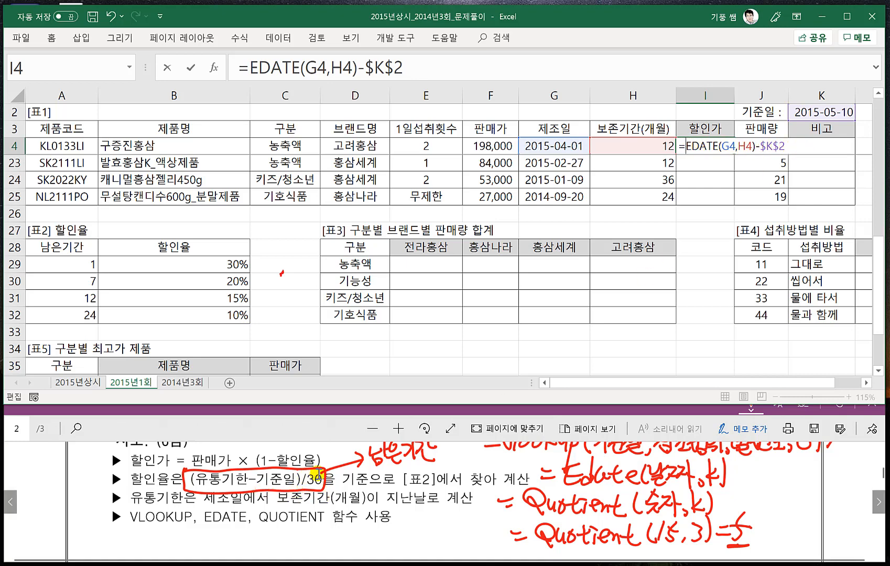
- Wrap the date difference in I4 with QUOTIENT using divisor 30 and enter the formula =QUOTIENT(EDATE(G4,H4)-$K$2,30)
{"action": "type", "text": "A"}
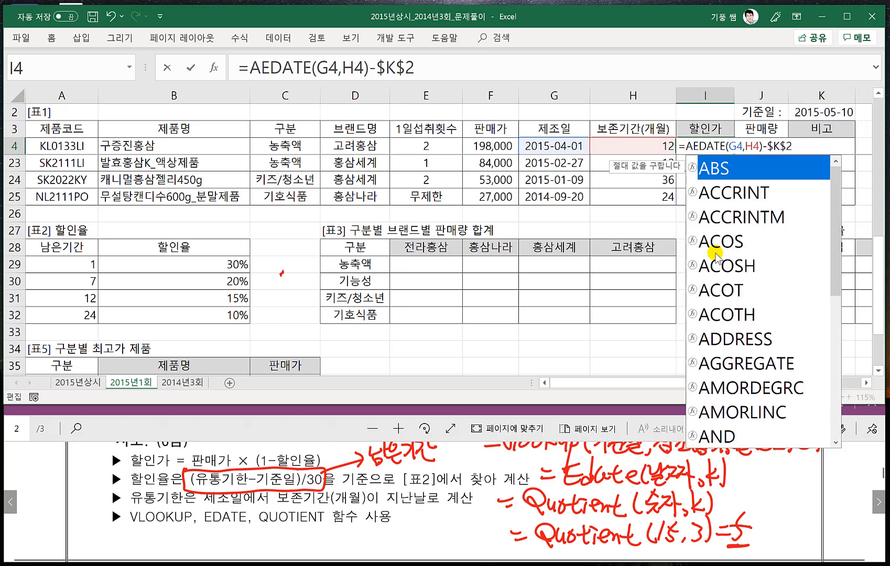
{"action": "key", "text": "BackSpace"}
{"action": "type", "text": "QUO"}
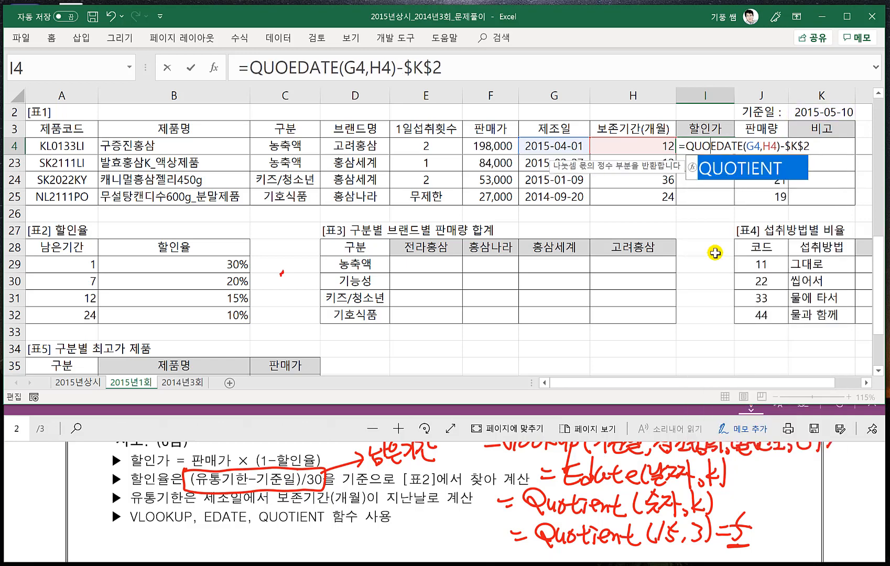
{"action": "key", "text": "Tab"}
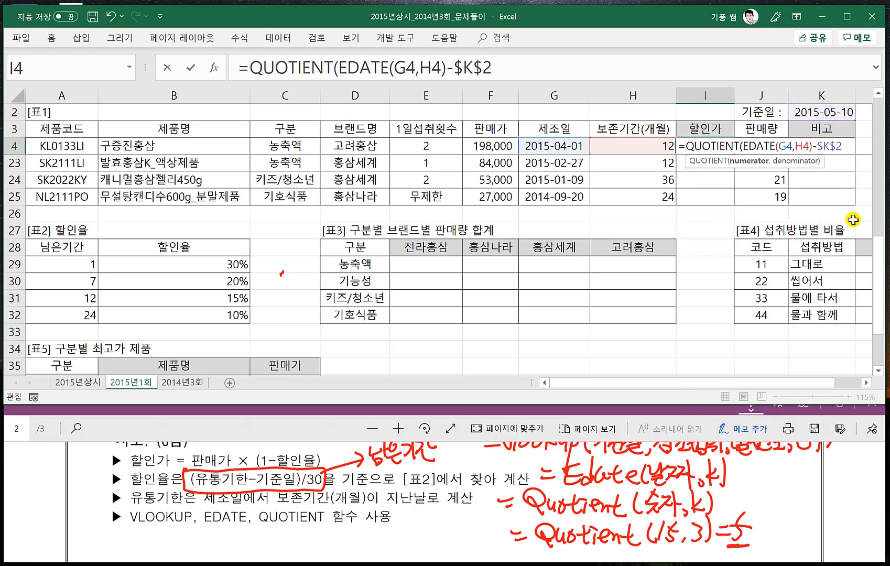
{"action": "type", "text": ","}
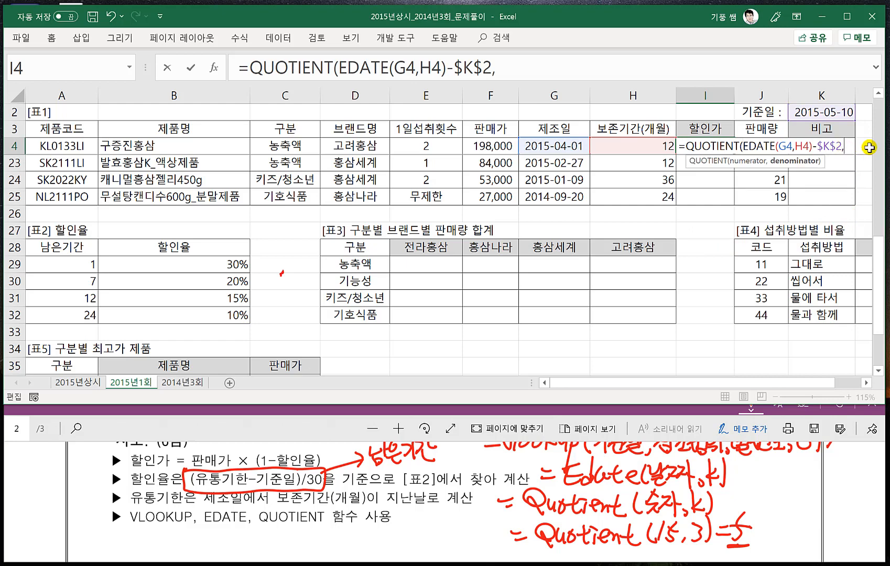
{"action": "type", "text": "30)"}
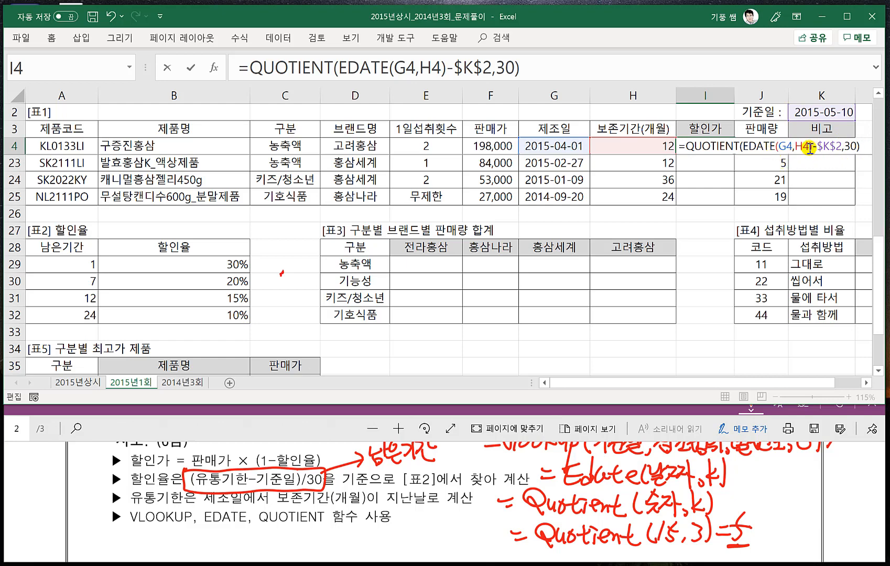
{"action": "left_click_drag", "start_coordinate": [811, 149], "coordinate": [744, 149]}
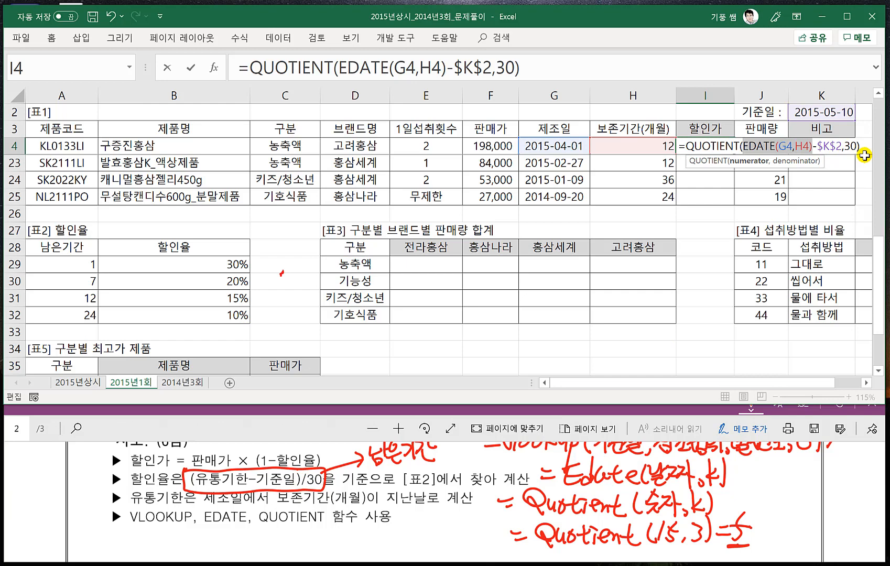
{"action": "key", "text": "Return"}
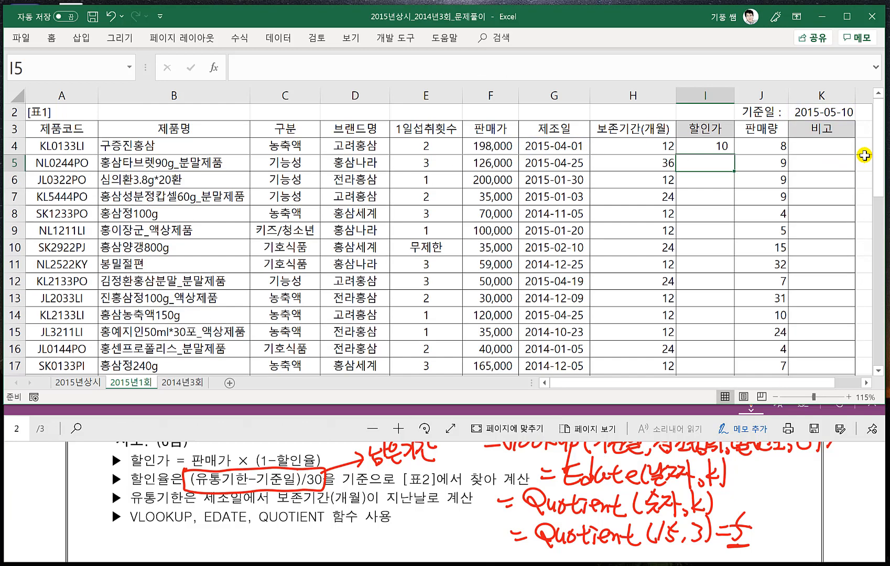
- Check the 남은기간 rows in [표2], then reopen the I4 formula and nest its QUOTIENT expression inside VLOOKUP as the lookup value
{"action": "left_click", "coordinate": [710, 146]}
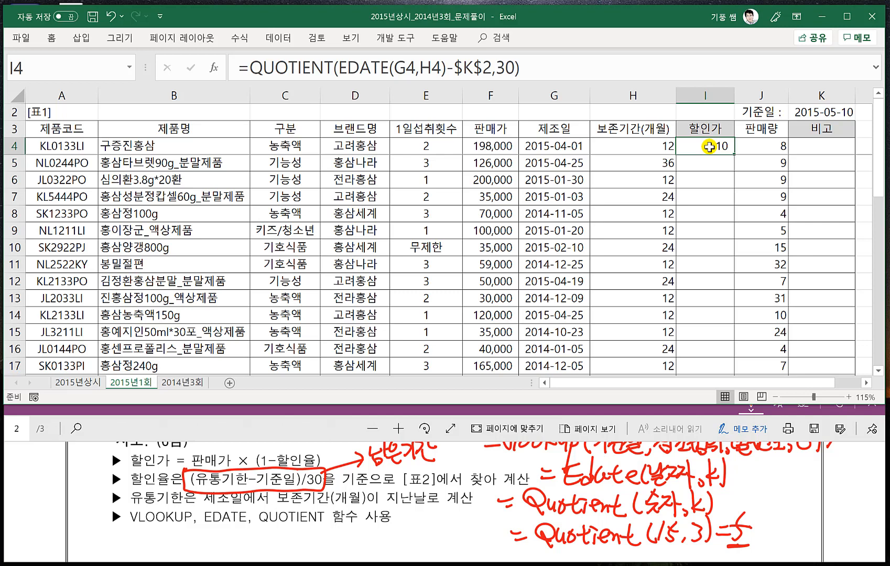
{"action": "left_click", "coordinate": [184, 316]}
{"action": "scroll", "coordinate": [166, 343], "scroll_direction": "down", "scroll_amount": 2}
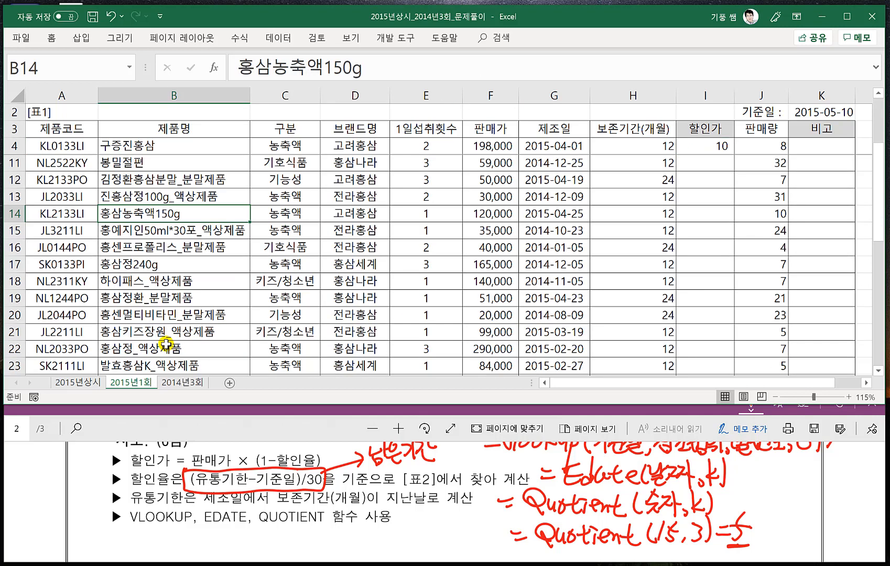
{"action": "scroll", "coordinate": [166, 343], "scroll_direction": "down", "scroll_amount": 3}
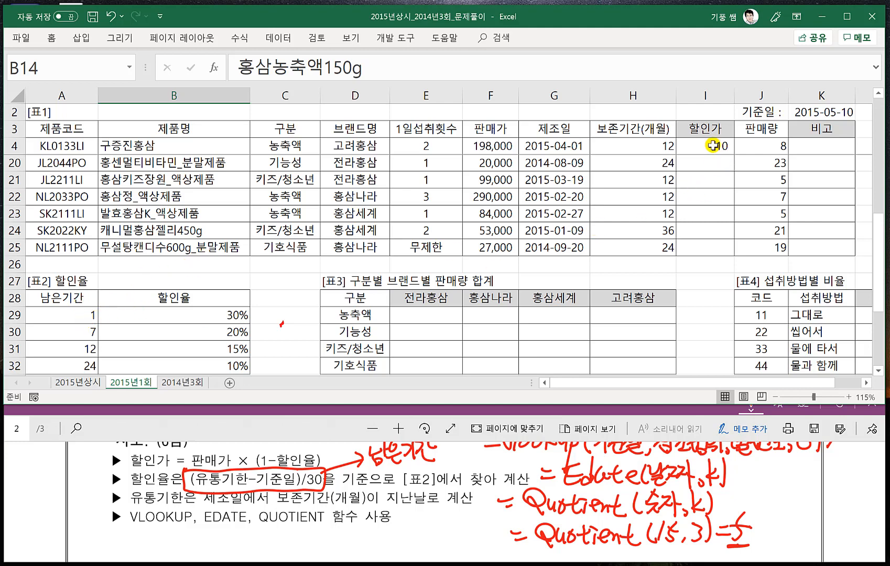
{"action": "left_click", "coordinate": [713, 145]}
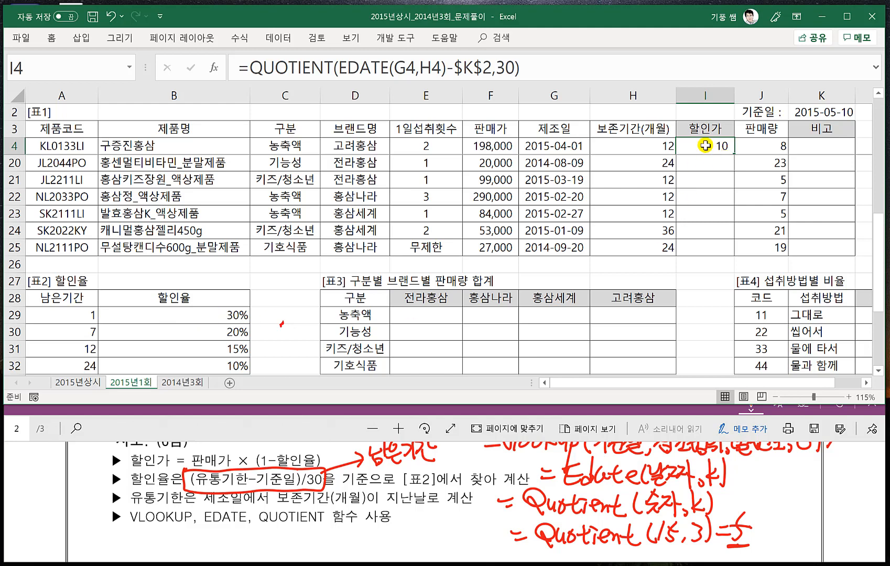
{"action": "double_click", "coordinate": [700, 146]}
{"action": "left_click", "coordinate": [247, 68]}
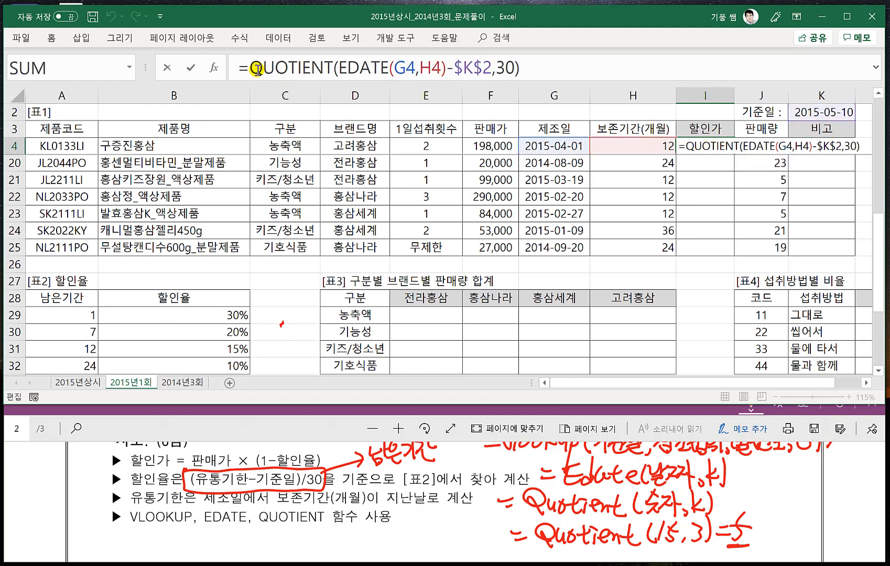
{"action": "type", "text": "VL"}
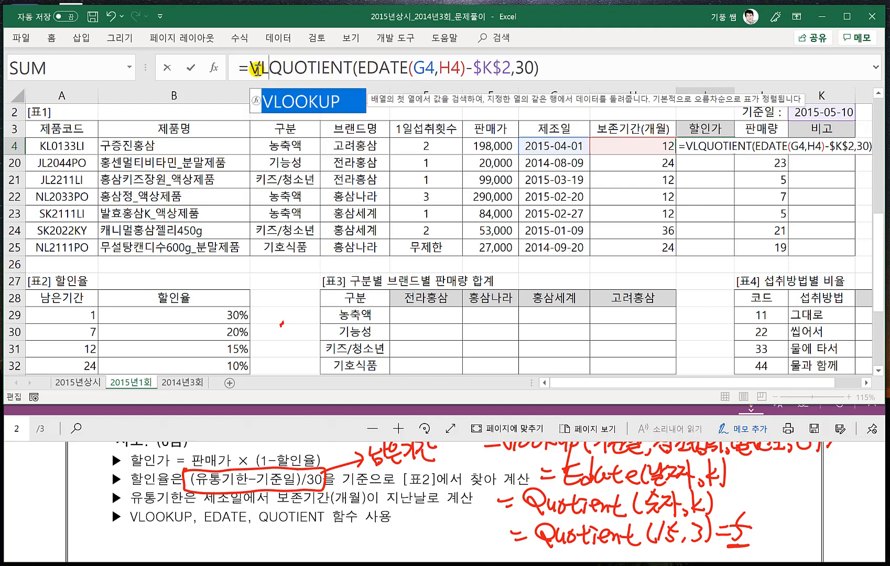
{"action": "key", "text": "Tab"}
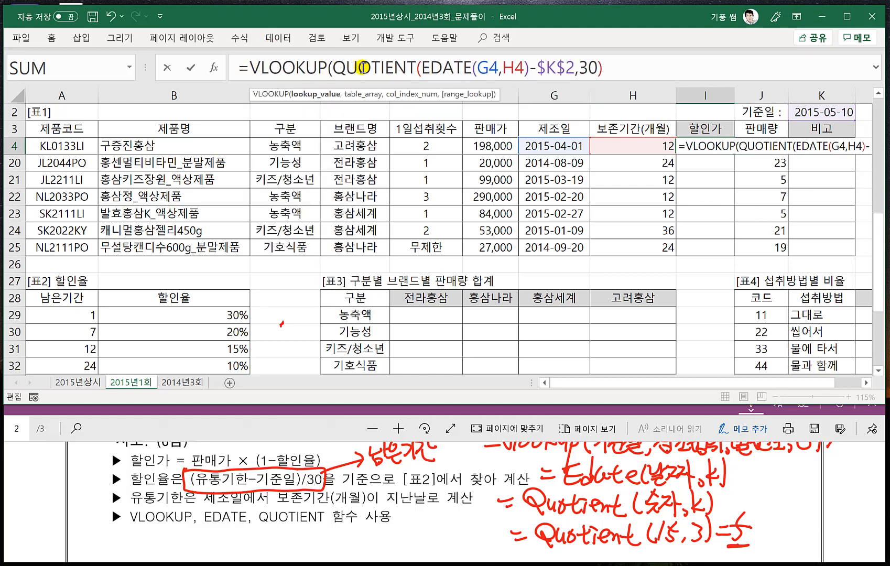
- Complete the VLOOKUP with the absolute [표2] range $A$29:$B$32, column 2 and match type 1
{"action": "left_click", "coordinate": [618, 70]}
{"action": "type", "text": ","}
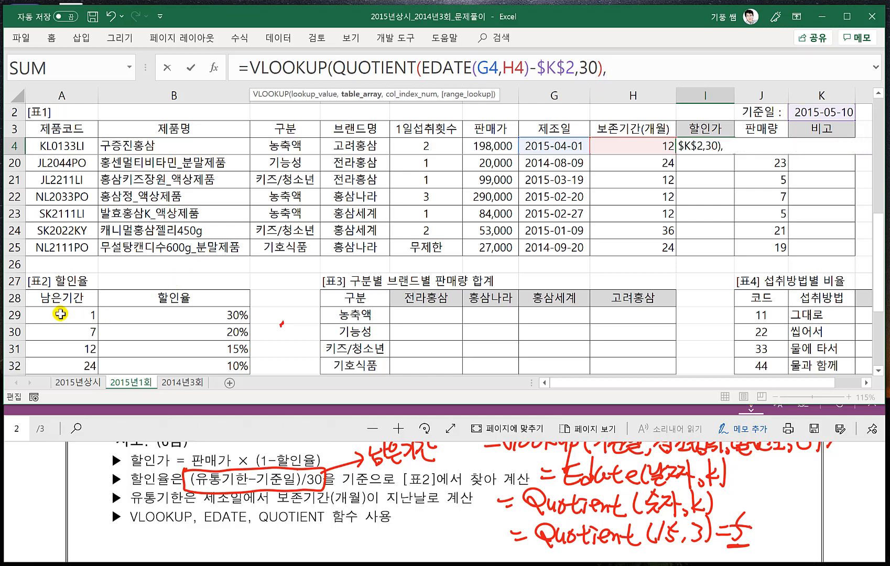
{"action": "left_click_drag", "start_coordinate": [60, 313], "coordinate": [426, 169]}
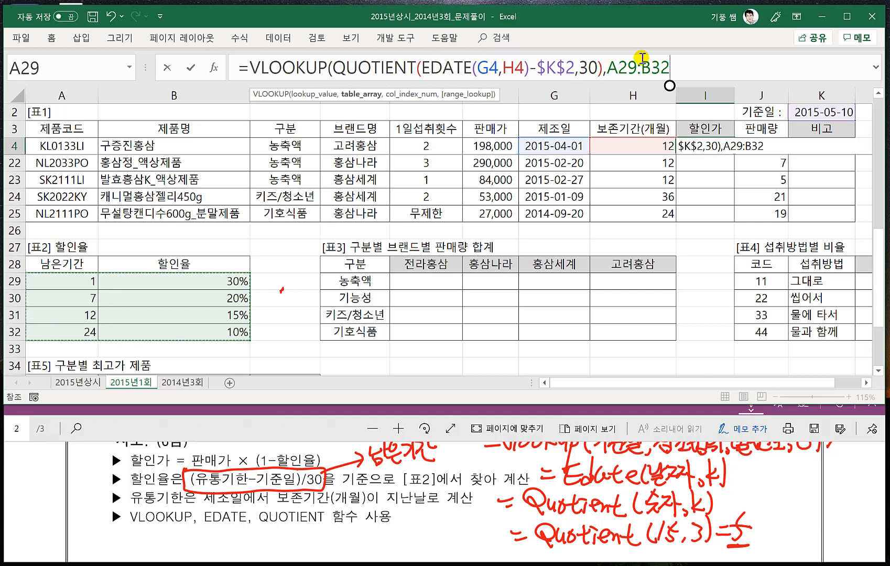
{"action": "key", "text": "F4"}
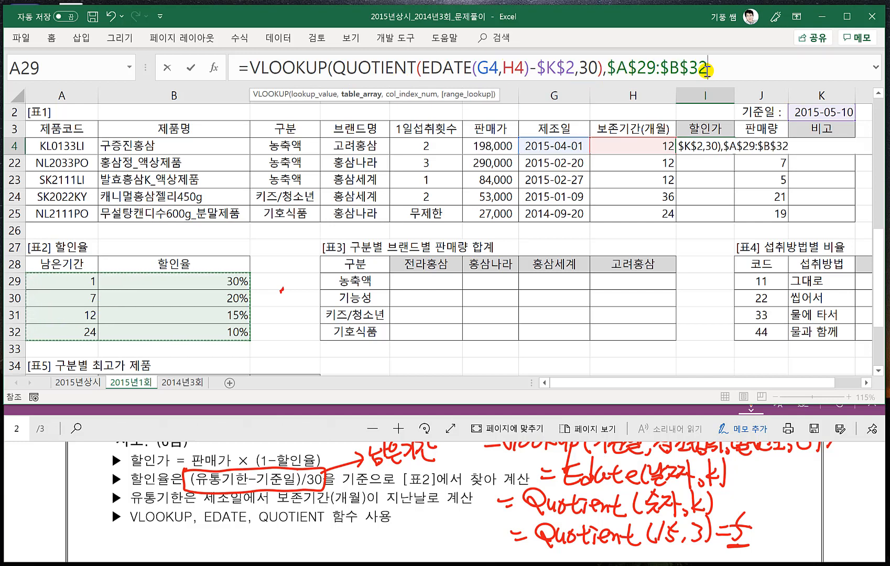
{"action": "left_click", "coordinate": [719, 70]}
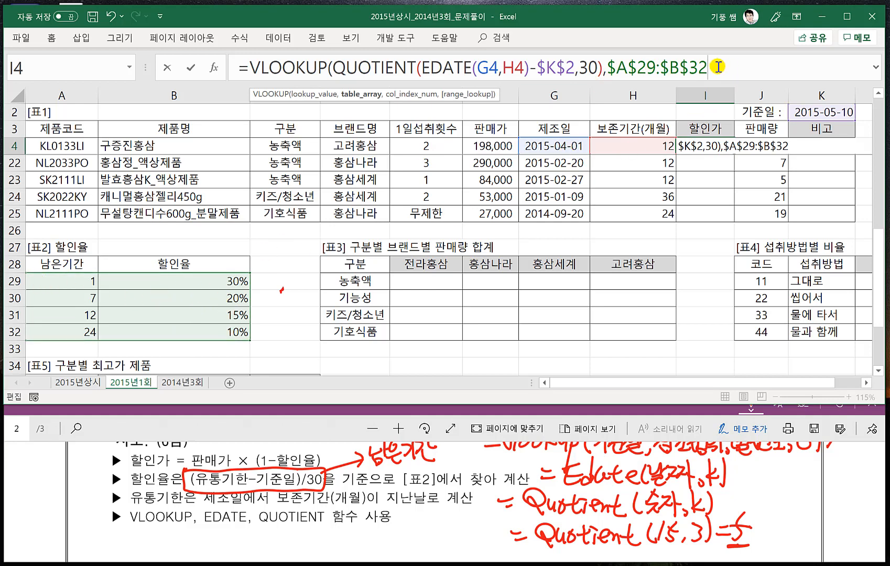
{"action": "type", "text": ",2,"}
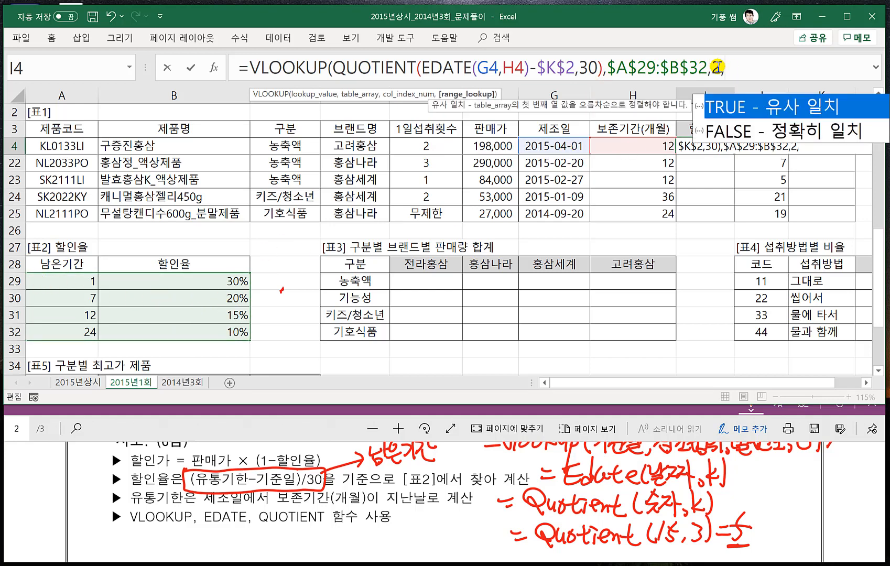
{"action": "type", "text": "1"}
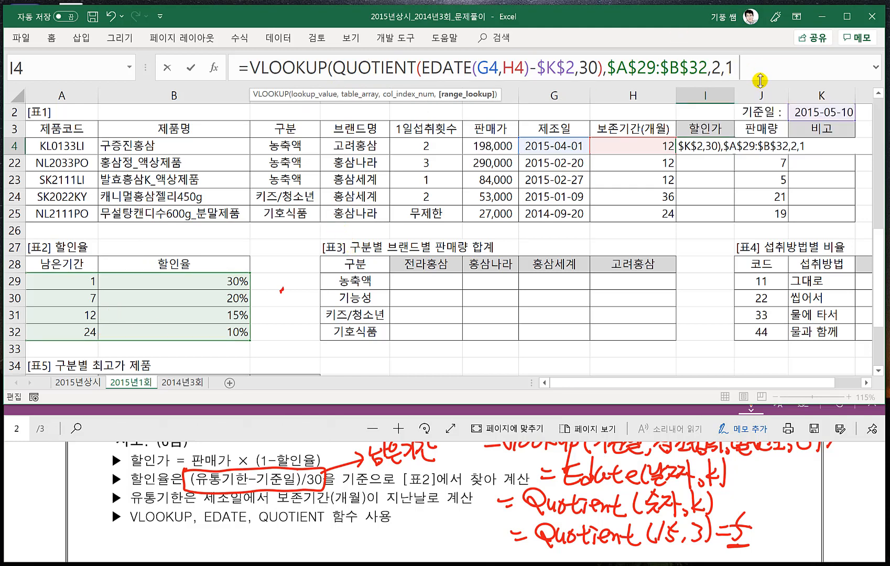
{"action": "type", "text": ")"}
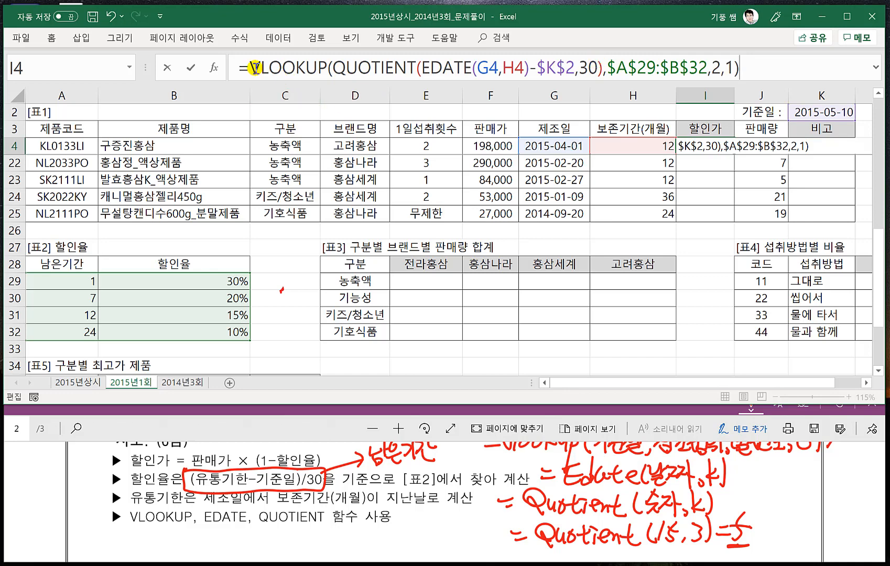
- Extend the I4 formula to 판매가 × (1-할인율) by placing F4*(1- before the VLOOKUP, closing the parenthesis and entering it
{"action": "left_click", "coordinate": [250, 69]}
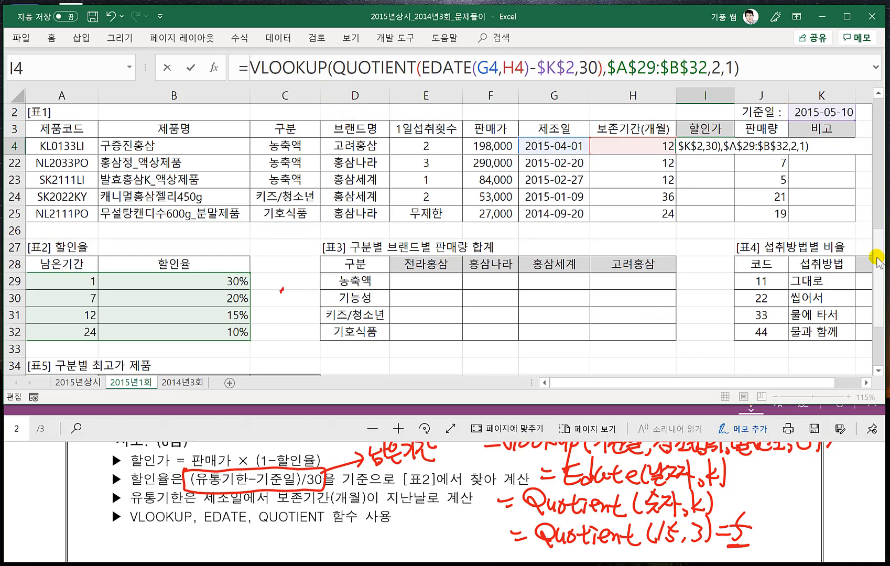
{"action": "left_click_drag", "start_coordinate": [878, 260], "coordinate": [875, 130]}
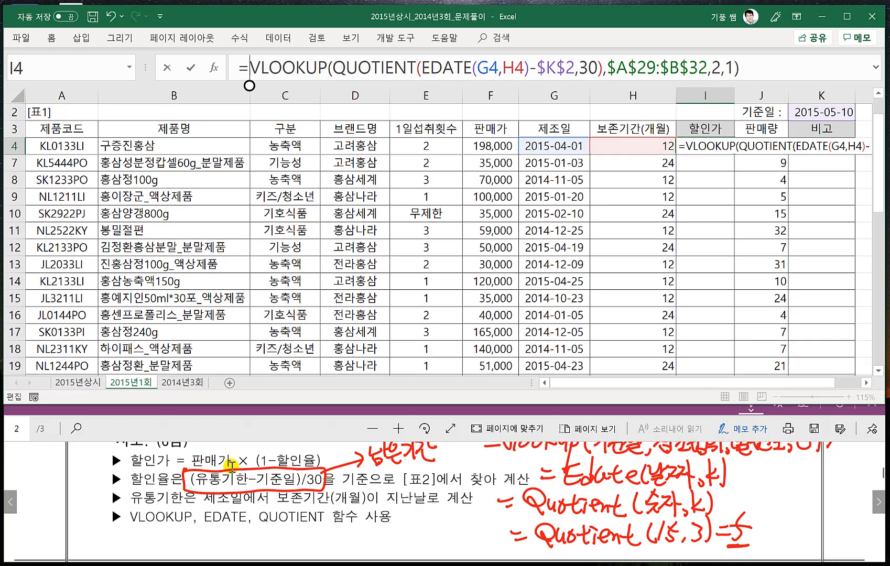
{"action": "left_click", "coordinate": [250, 68]}
{"action": "left_click", "coordinate": [492, 146]}
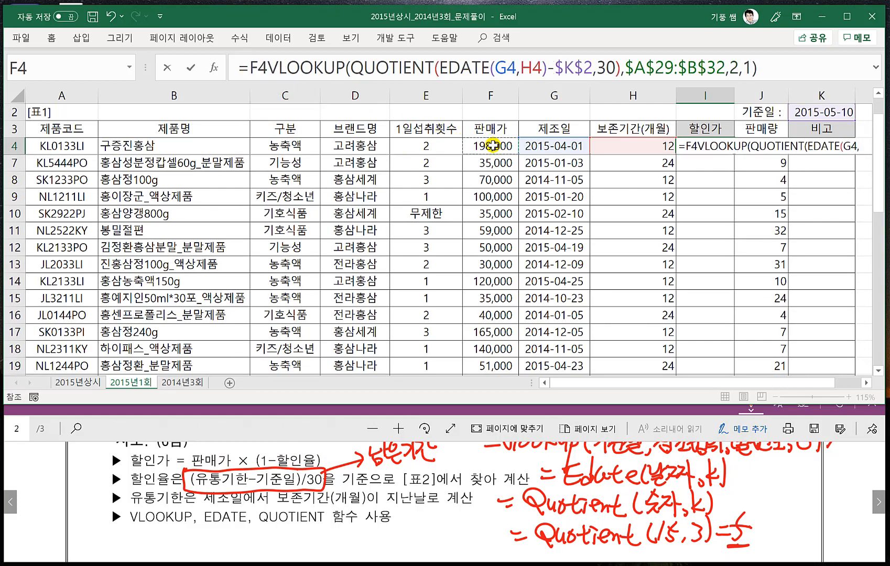
{"action": "type", "text": "*"}
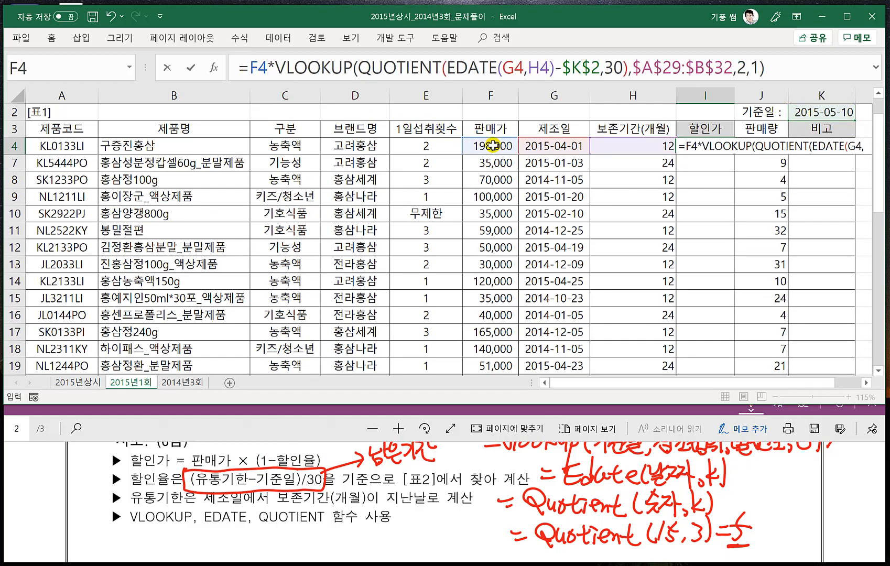
{"action": "type", "text": "("}
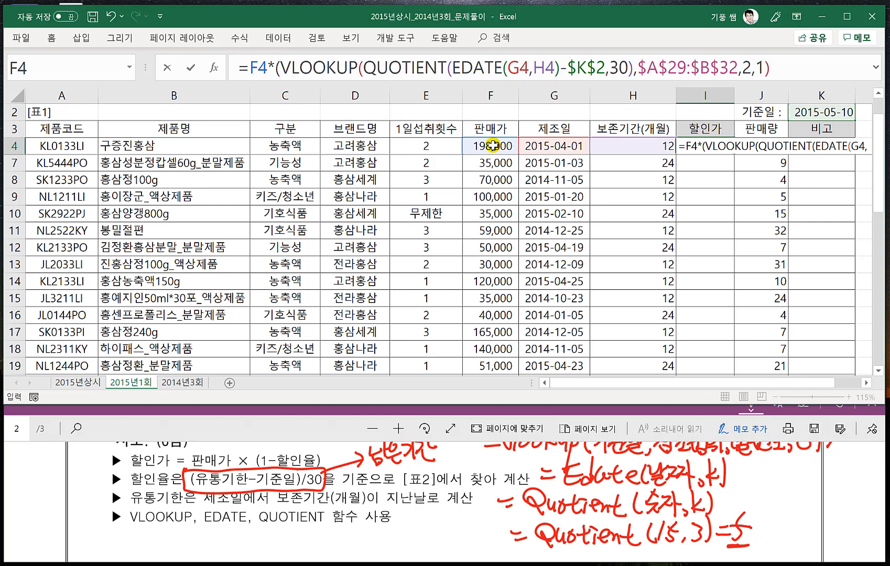
{"action": "type", "text": "1-"}
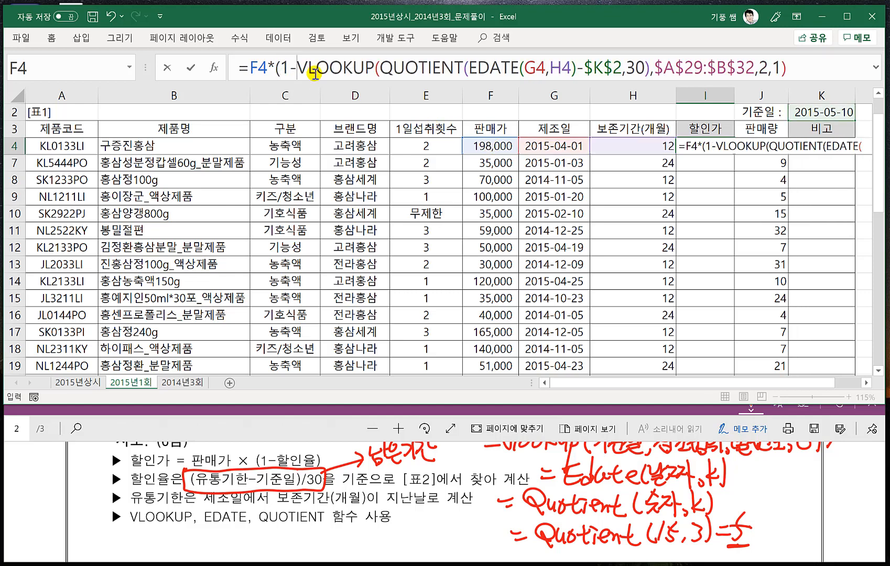
{"action": "left_click", "coordinate": [804, 66]}
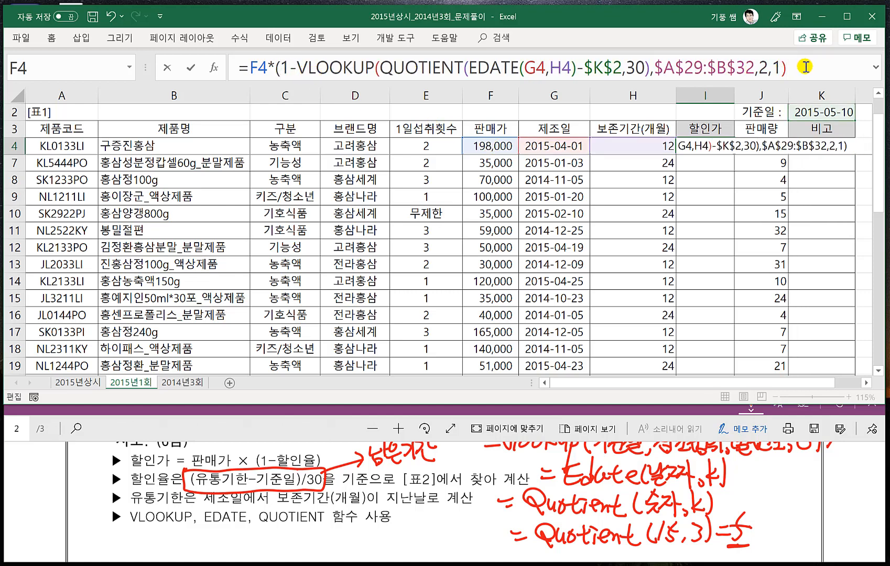
{"action": "type", "text": ")"}
{"action": "key", "text": "Return"}
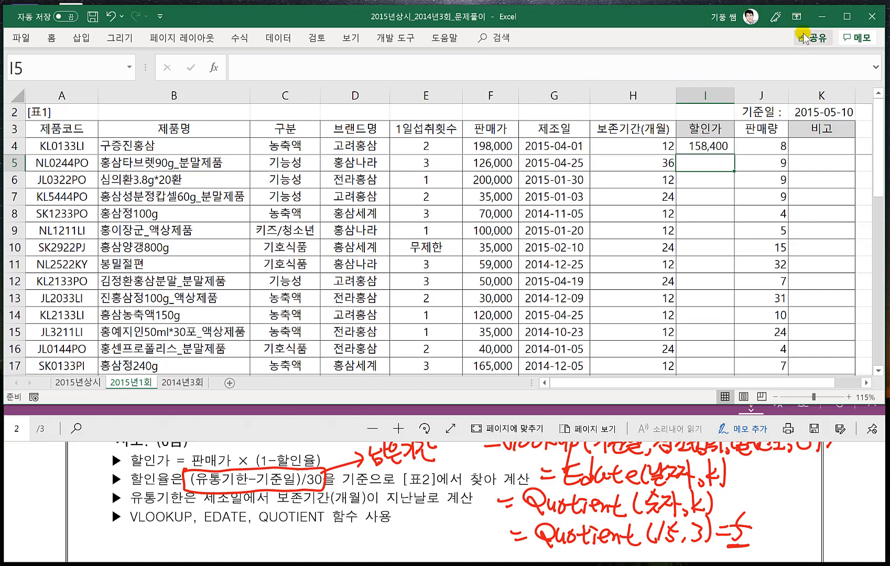
- Fill the I4 할인가 formula down through I25 and open the I4 formula for editing
{"action": "left_click", "coordinate": [728, 150]}
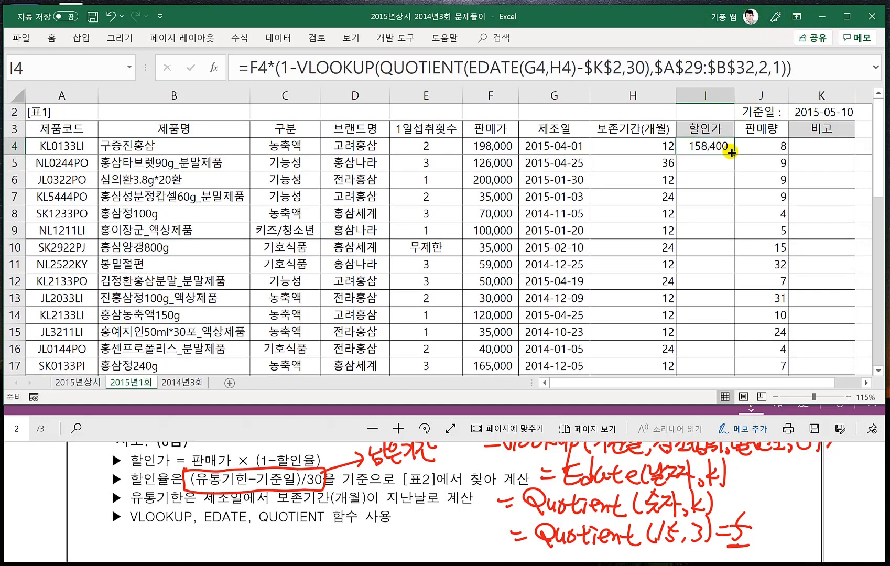
{"action": "double_click", "coordinate": [731, 152]}
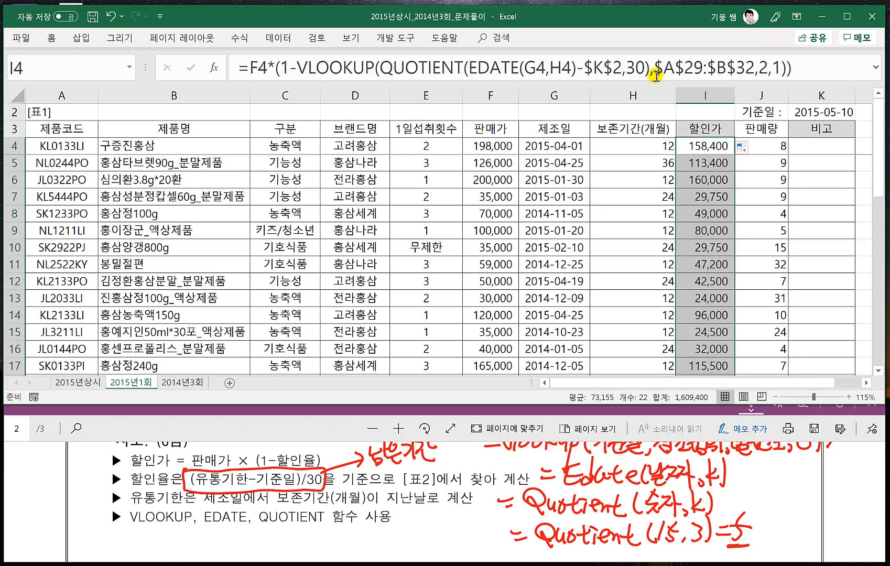
{"action": "left_click", "coordinate": [655, 76]}
{"action": "left_click", "coordinate": [797, 68]}
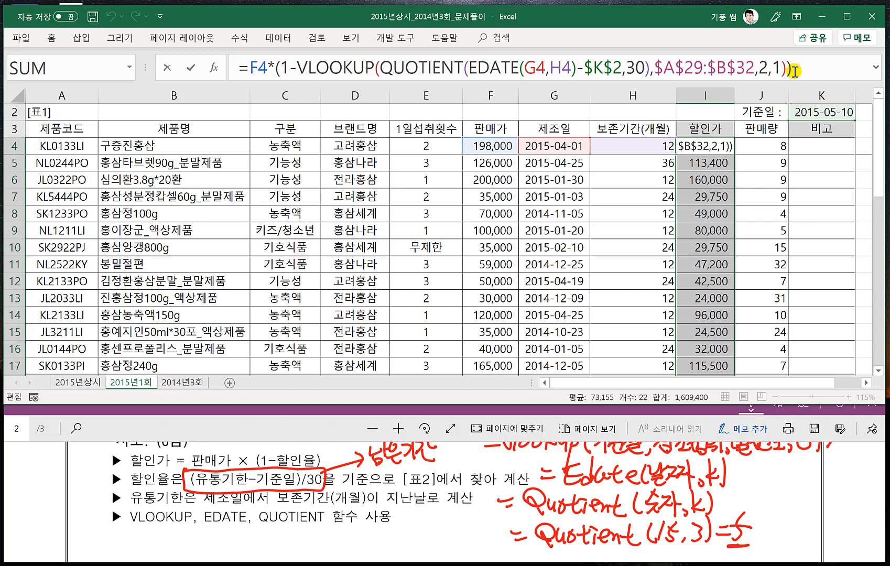
- Close the I4 formula, then bring up problem 2 in the PDF and the [표3] table on the 2015년1회 sheet
{"action": "key", "text": "Return"}
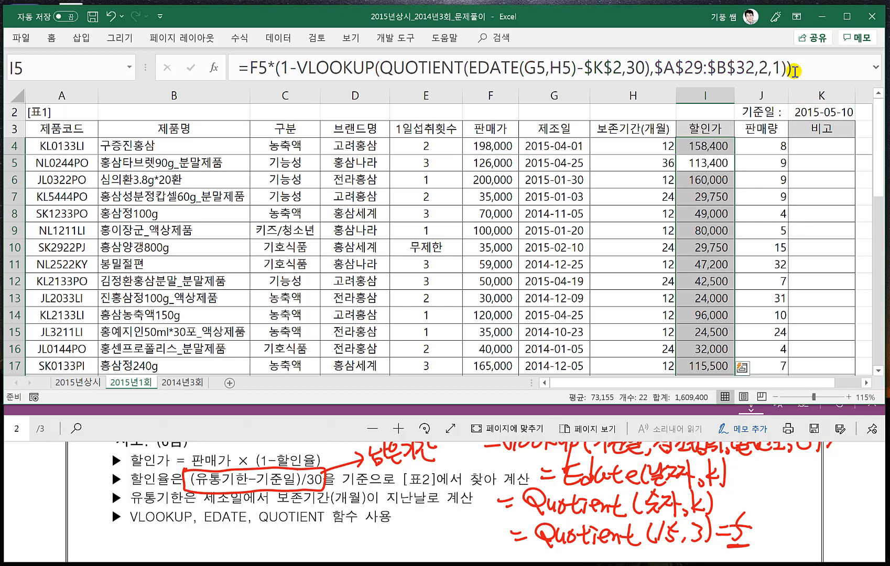
{"action": "left_click", "coordinate": [811, 145]}
{"action": "left_click", "coordinate": [258, 425]}
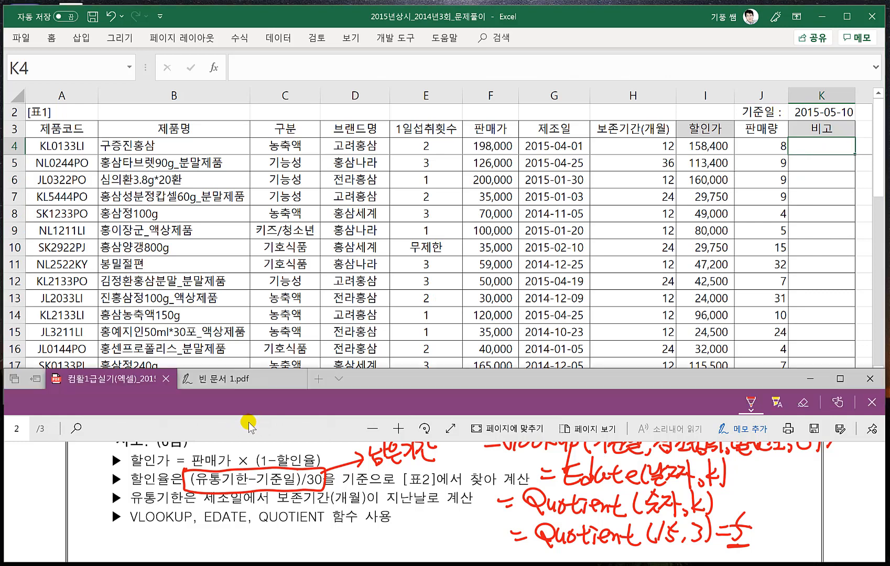
{"action": "scroll", "coordinate": [291, 495], "scroll_direction": "down", "scroll_amount": 5}
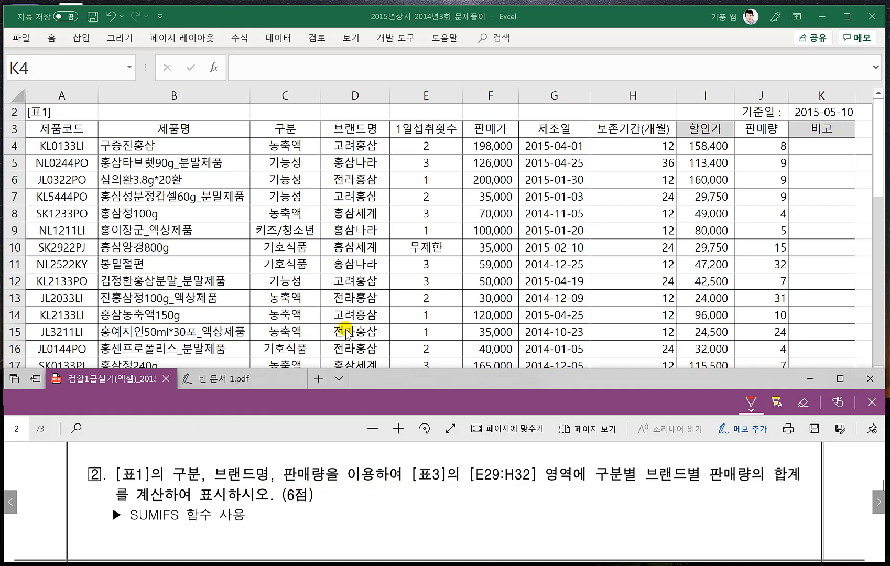
{"action": "scroll", "coordinate": [325, 283], "scroll_direction": "down", "scroll_amount": 4}
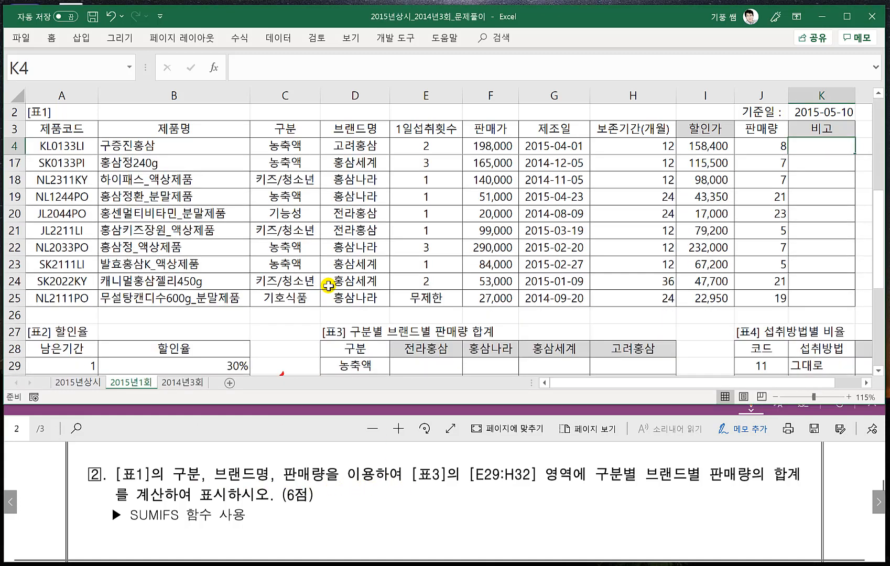
{"action": "scroll", "coordinate": [330, 282], "scroll_direction": "down", "scroll_amount": 2}
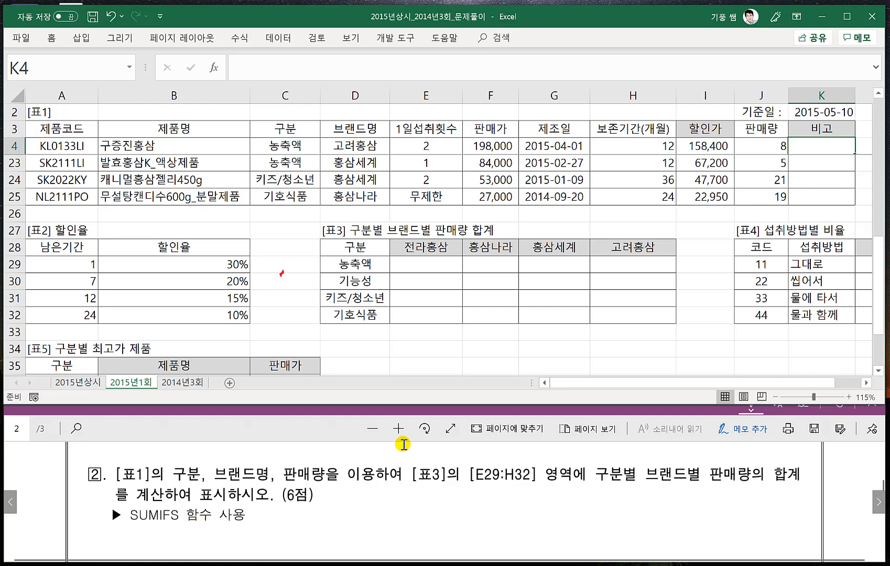
- Handwrite the syntax =sumifs(조건범위1,조건1,조건범위2,조건2) in red pen beneath problem 2 in the PDF
{"action": "left_click_drag", "start_coordinate": [347, 504], "coordinate": [359, 503]}
{"action": "left_click_drag", "start_coordinate": [349, 514], "coordinate": [418, 514]}
{"action": "mouse_move", "coordinate": [443, 502]}
{"action": "left_mouse_down"}
{"action": "mouse_move", "coordinate": [431, 490]}
{"action": "mouse_move", "coordinate": [420, 526]}
{"action": "left_mouse_up"}
{"action": "mouse_move", "coordinate": [415, 512]}
{"action": "left_mouse_down"}
{"action": "mouse_move", "coordinate": [435, 504]}
{"action": "mouse_move", "coordinate": [440, 515]}
{"action": "left_mouse_up"}
{"action": "mouse_move", "coordinate": [464, 497]}
{"action": "left_mouse_down"}
{"action": "mouse_move", "coordinate": [457, 509]}
{"action": "mouse_move", "coordinate": [466, 518]}
{"action": "left_mouse_up"}
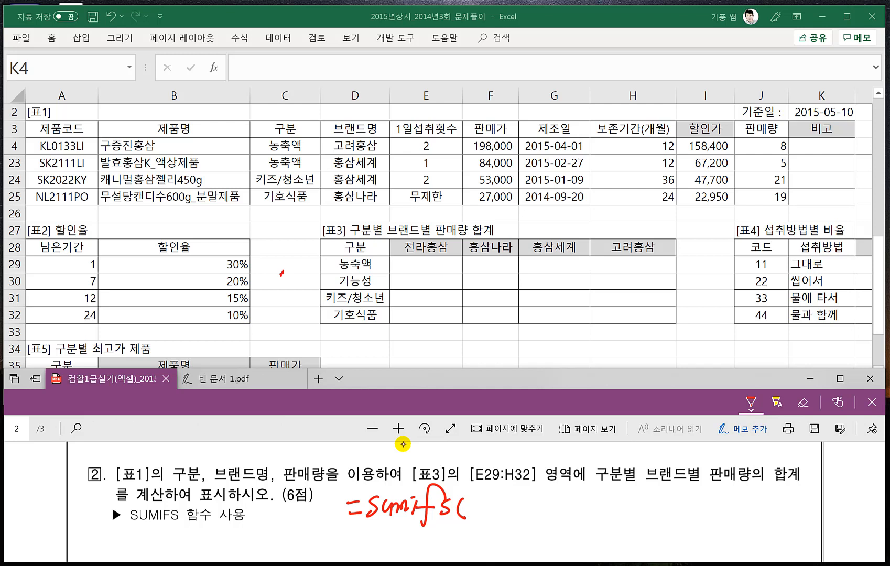
{"action": "left_click_drag", "start_coordinate": [468, 499], "coordinate": [476, 508]}
{"action": "mouse_move", "coordinate": [495, 496]}
{"action": "left_mouse_down"}
{"action": "mouse_move", "coordinate": [506, 514]}
{"action": "mouse_move", "coordinate": [530, 515]}
{"action": "left_mouse_up"}
{"action": "left_click", "coordinate": [542, 514]}
{"action": "mouse_move", "coordinate": [534, 495]}
{"action": "left_mouse_down"}
{"action": "mouse_move", "coordinate": [536, 518]}
{"action": "mouse_move", "coordinate": [565, 513]}
{"action": "left_mouse_up"}
{"action": "mouse_move", "coordinate": [557, 500]}
{"action": "left_mouse_down"}
{"action": "mouse_move", "coordinate": [564, 516]}
{"action": "mouse_move", "coordinate": [581, 510]}
{"action": "left_mouse_up"}
{"action": "mouse_move", "coordinate": [569, 508]}
{"action": "left_mouse_down"}
{"action": "mouse_move", "coordinate": [587, 522]}
{"action": "mouse_move", "coordinate": [616, 512]}
{"action": "left_mouse_up"}
{"action": "left_click_drag", "start_coordinate": [621, 499], "coordinate": [624, 518]}
{"action": "left_click_drag", "start_coordinate": [627, 498], "coordinate": [636, 515]}
{"action": "mouse_move", "coordinate": [638, 500]}
{"action": "left_mouse_down"}
{"action": "mouse_move", "coordinate": [643, 512]}
{"action": "mouse_move", "coordinate": [651, 506]}
{"action": "left_mouse_up"}
{"action": "left_click_drag", "start_coordinate": [646, 507], "coordinate": [645, 516]}
{"action": "left_click_drag", "start_coordinate": [654, 496], "coordinate": [655, 516]}
{"action": "left_click_drag", "start_coordinate": [659, 496], "coordinate": [662, 511]}
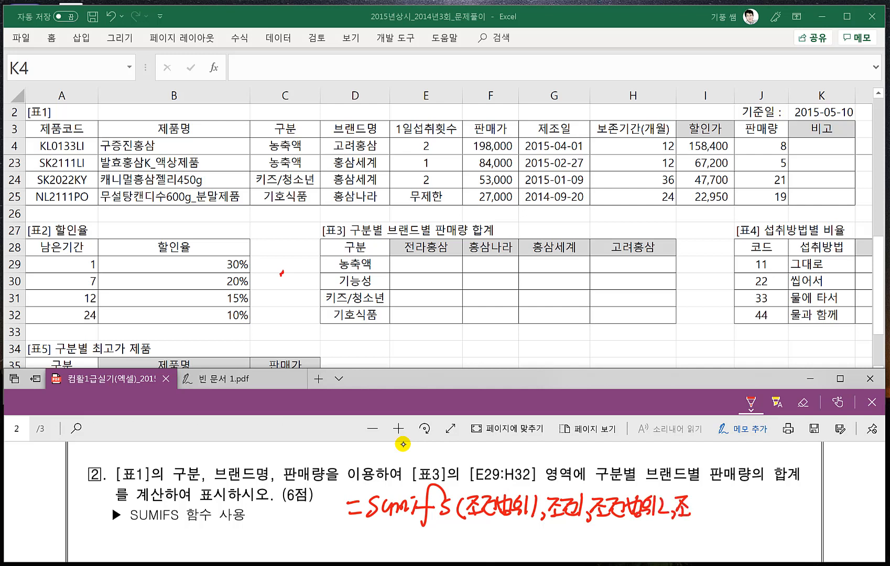
{"action": "left_click_drag", "start_coordinate": [709, 501], "coordinate": [727, 516]}
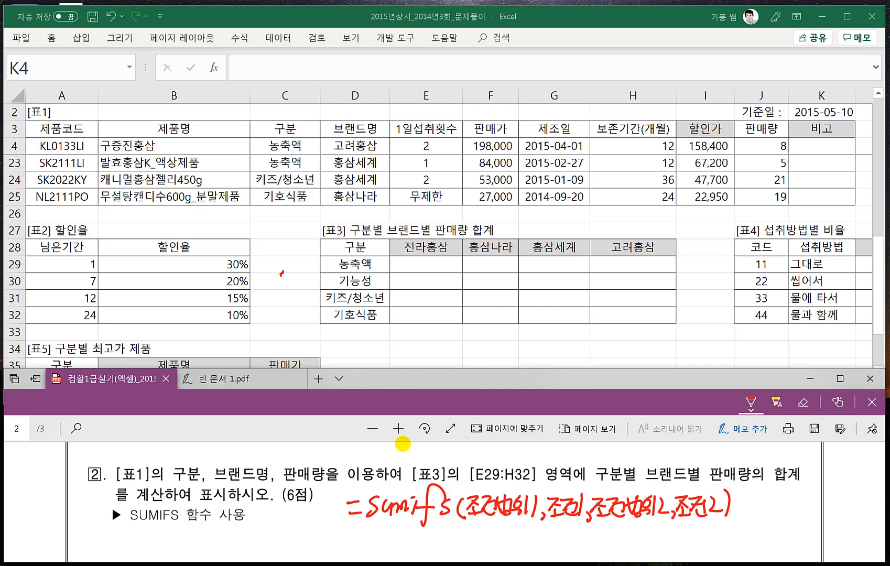
- Erase the handwritten =sumifs( portion while keeping the condition arguments
{"action": "left_click", "coordinate": [803, 402]}
{"action": "left_click_drag", "start_coordinate": [446, 504], "coordinate": [348, 504]}
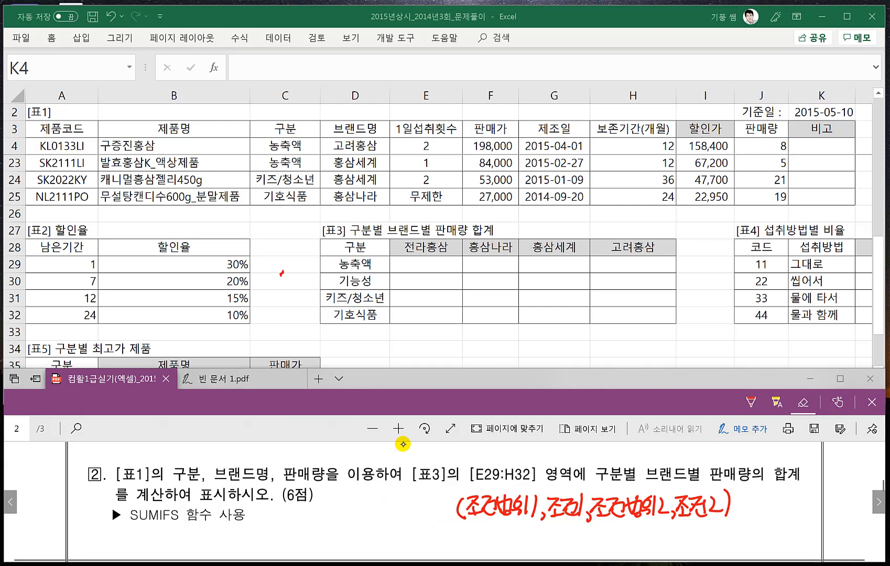
{"action": "left_click_drag", "start_coordinate": [463, 497], "coordinate": [459, 518]}
- Rewrite the start of the handwritten syntax as =sumifs(합계범위, in red pen ahead of the condition arguments
{"action": "left_click", "coordinate": [751, 402]}
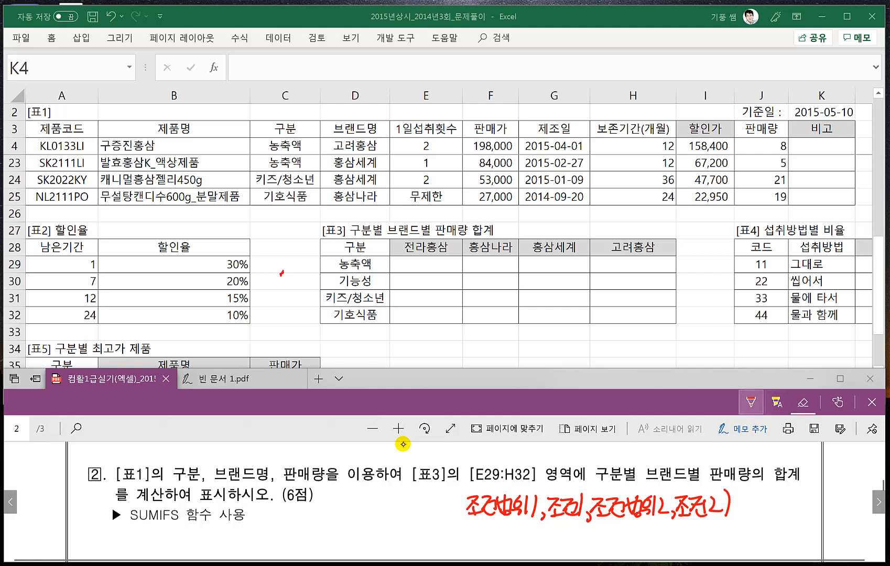
{"action": "left_click", "coordinate": [460, 512]}
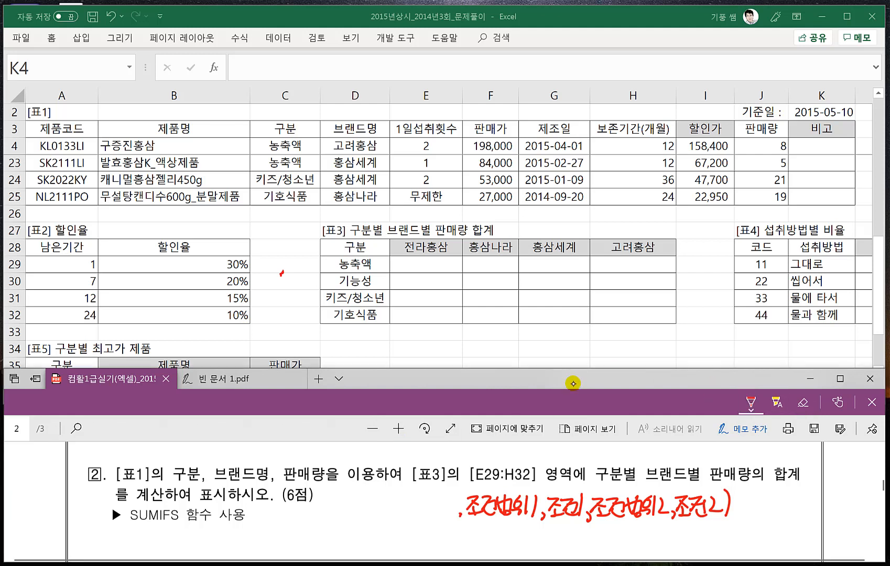
{"action": "left_click_drag", "start_coordinate": [392, 505], "coordinate": [392, 506]}
{"action": "mouse_move", "coordinate": [400, 495]}
{"action": "left_mouse_down"}
{"action": "mouse_move", "coordinate": [407, 506]}
{"action": "mouse_move", "coordinate": [391, 520]}
{"action": "left_mouse_up"}
{"action": "mouse_move", "coordinate": [399, 508]}
{"action": "left_mouse_down"}
{"action": "mouse_move", "coordinate": [397, 520]}
{"action": "mouse_move", "coordinate": [424, 517]}
{"action": "left_mouse_up"}
{"action": "mouse_move", "coordinate": [428, 495]}
{"action": "left_mouse_down"}
{"action": "mouse_move", "coordinate": [435, 516]}
{"action": "mouse_move", "coordinate": [449, 520]}
{"action": "left_mouse_up"}
{"action": "left_click_drag", "start_coordinate": [276, 518], "coordinate": [289, 514]}
{"action": "mouse_move", "coordinate": [303, 505]}
{"action": "left_mouse_down"}
{"action": "mouse_move", "coordinate": [293, 524]}
{"action": "mouse_move", "coordinate": [328, 519]}
{"action": "left_mouse_up"}
{"action": "mouse_move", "coordinate": [331, 512]}
{"action": "left_mouse_down"}
{"action": "mouse_move", "coordinate": [333, 523]}
{"action": "mouse_move", "coordinate": [330, 504]}
{"action": "left_mouse_up"}
{"action": "mouse_move", "coordinate": [352, 508]}
{"action": "left_mouse_down"}
{"action": "mouse_move", "coordinate": [340, 533]}
{"action": "mouse_move", "coordinate": [343, 513]}
{"action": "left_mouse_up"}
- Link 합계범위 to the function name, underline the two condition pairs and add a handwritten note beneath them
{"action": "mouse_move", "coordinate": [356, 507]}
{"action": "left_mouse_down"}
{"action": "mouse_move", "coordinate": [346, 519]}
{"action": "mouse_move", "coordinate": [442, 522]}
{"action": "mouse_move", "coordinate": [329, 545]}
{"action": "mouse_move", "coordinate": [311, 523]}
{"action": "left_mouse_up"}
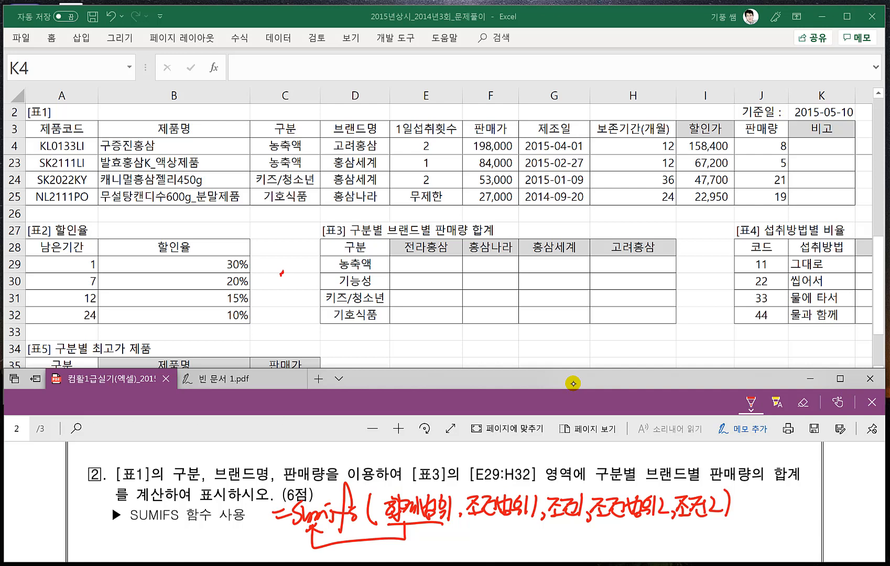
{"action": "left_click_drag", "start_coordinate": [467, 522], "coordinate": [719, 519]}
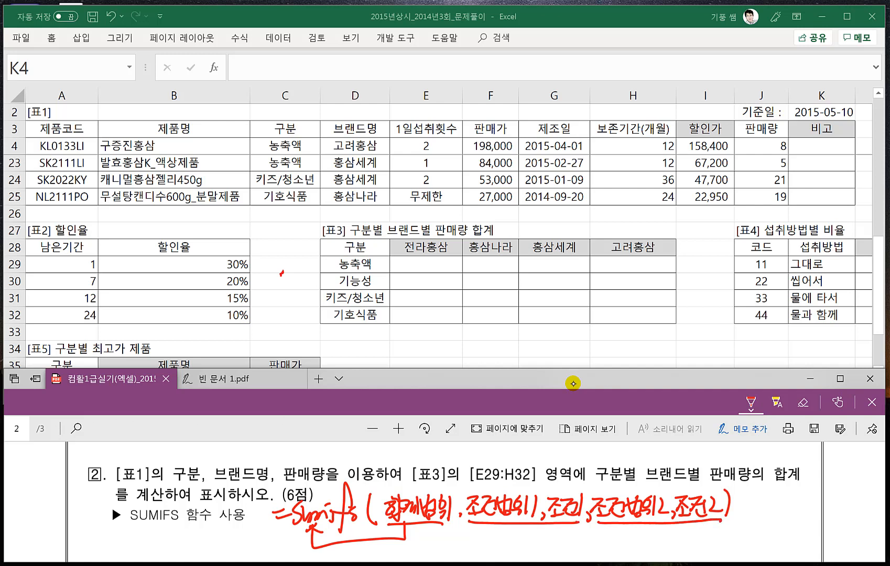
{"action": "mouse_move", "coordinate": [577, 528]}
{"action": "left_mouse_down"}
{"action": "mouse_move", "coordinate": [587, 545]}
{"action": "mouse_move", "coordinate": [597, 535]}
{"action": "mouse_move", "coordinate": [614, 543]}
{"action": "mouse_move", "coordinate": [606, 548]}
{"action": "left_mouse_up"}
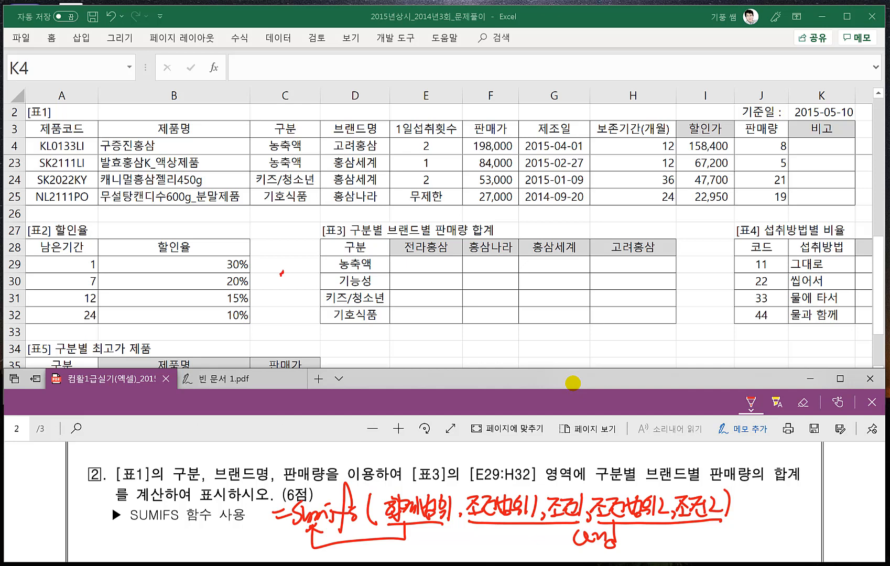
- Start a SUMIFS formula in E29 of [표3] with the absolute 판매량 range $J$4:$J$25 as the sum range
{"action": "left_click", "coordinate": [411, 267]}
{"action": "left_click", "coordinate": [413, 266]}
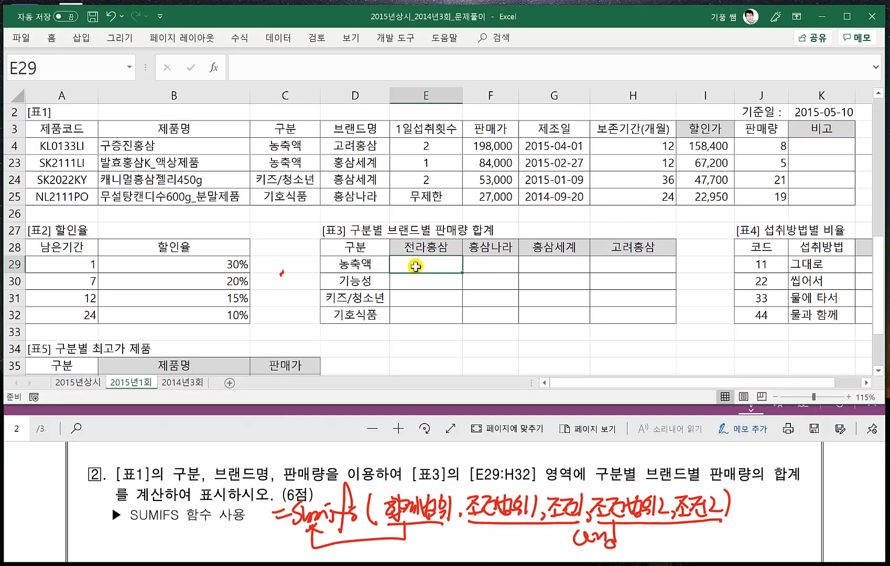
{"action": "type", "text": "=SUM"}
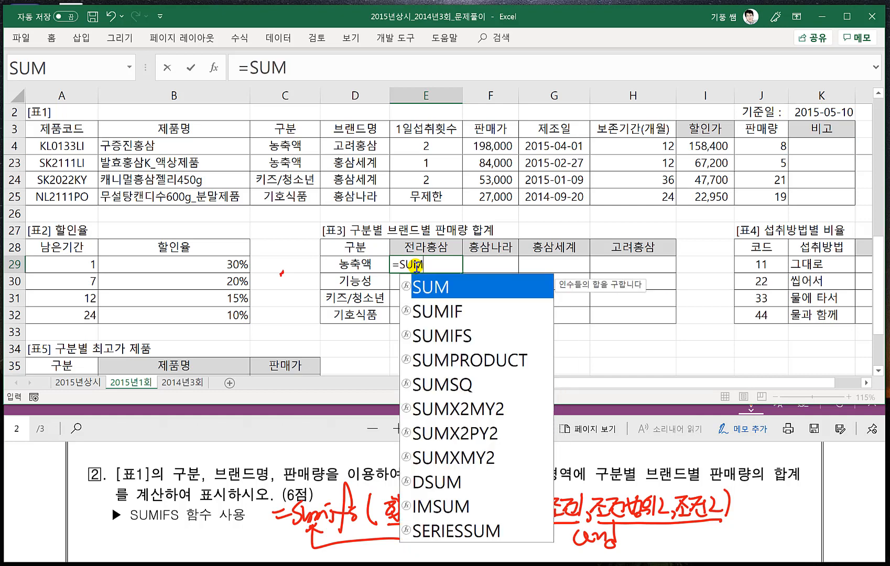
{"action": "type", "text": "IFS("}
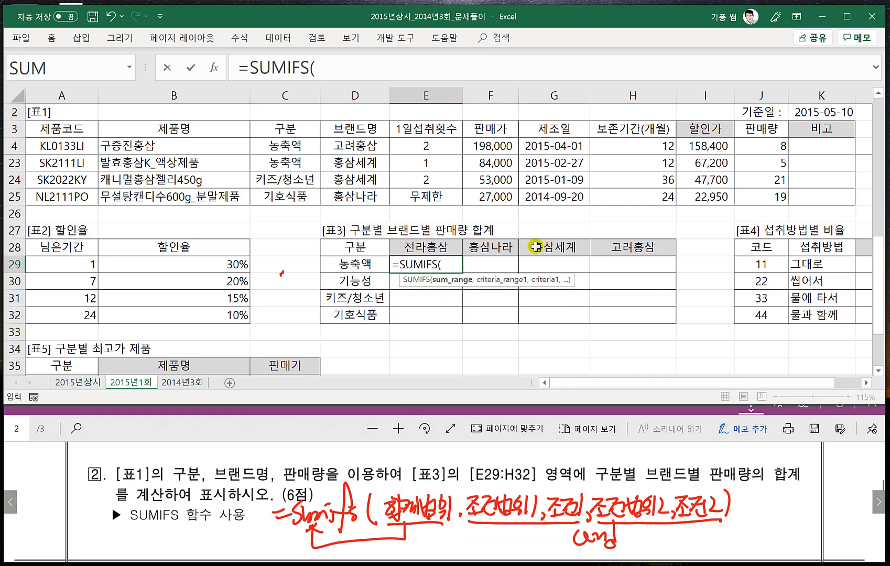
{"action": "left_click", "coordinate": [761, 146]}
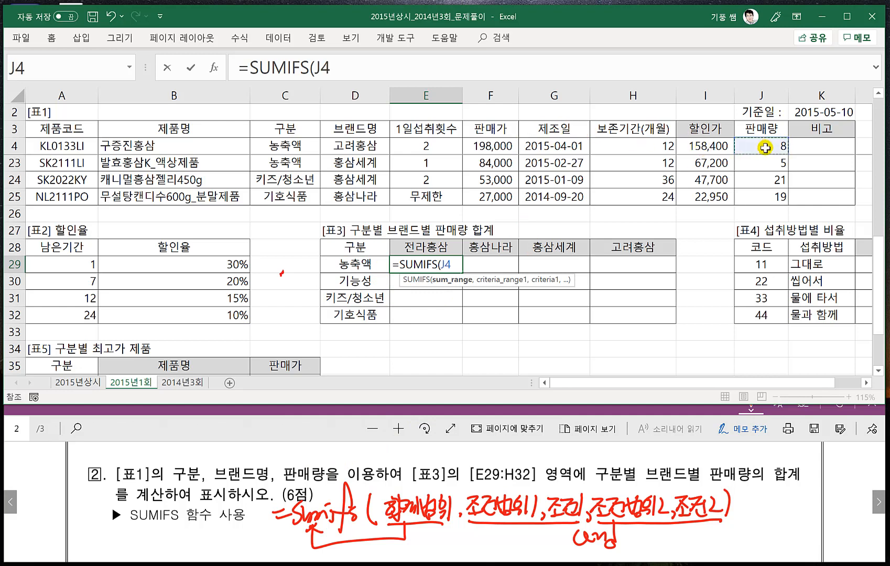
{"action": "key", "text": "ctrl+shift+Down"}
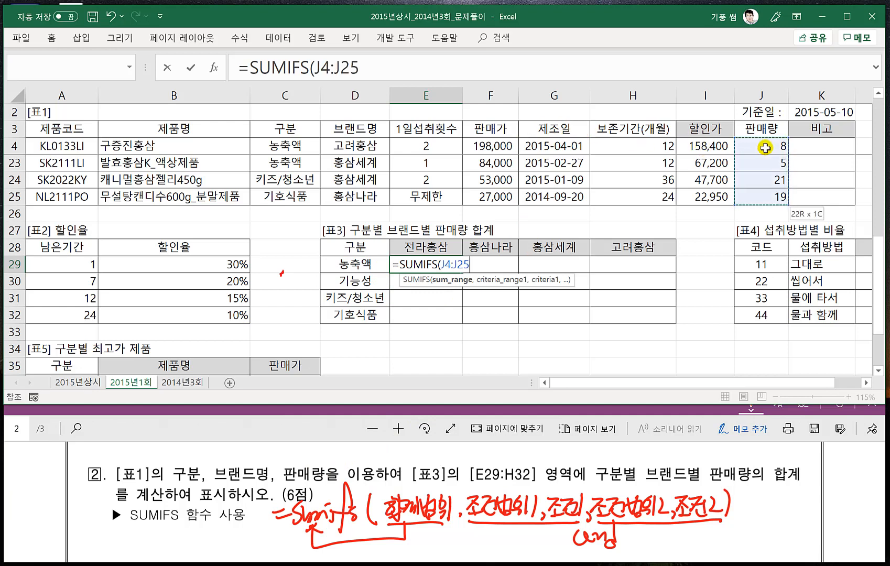
{"action": "key", "text": "F4"}
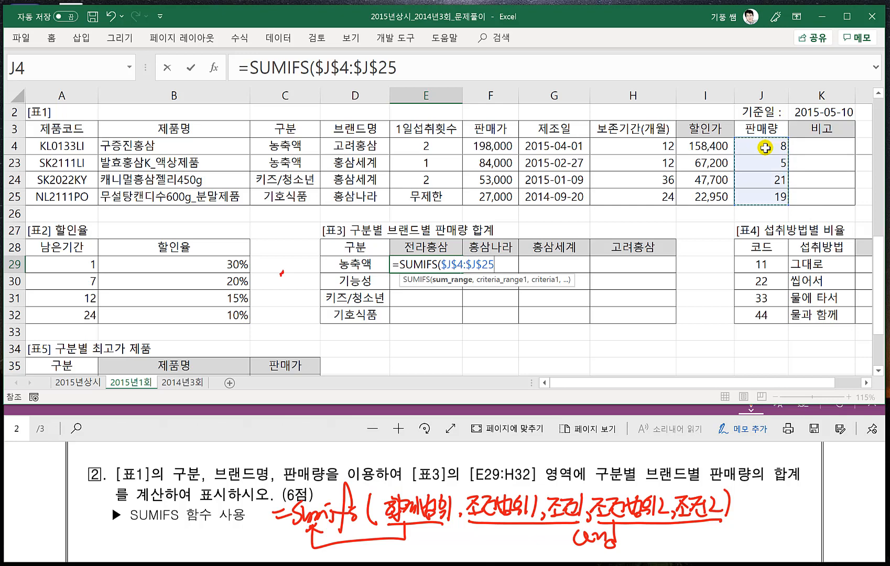
{"action": "type", "text": ","}
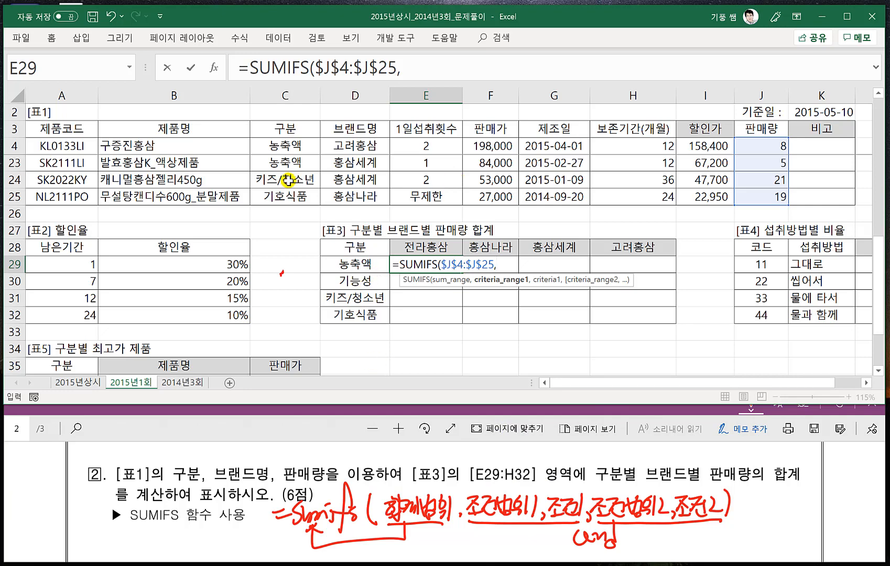
- Add the first condition to the SUMIFS formula: 구분 range $C$4:$C$25 with the column-locked criterion $D29
{"action": "left_click", "coordinate": [283, 146]}
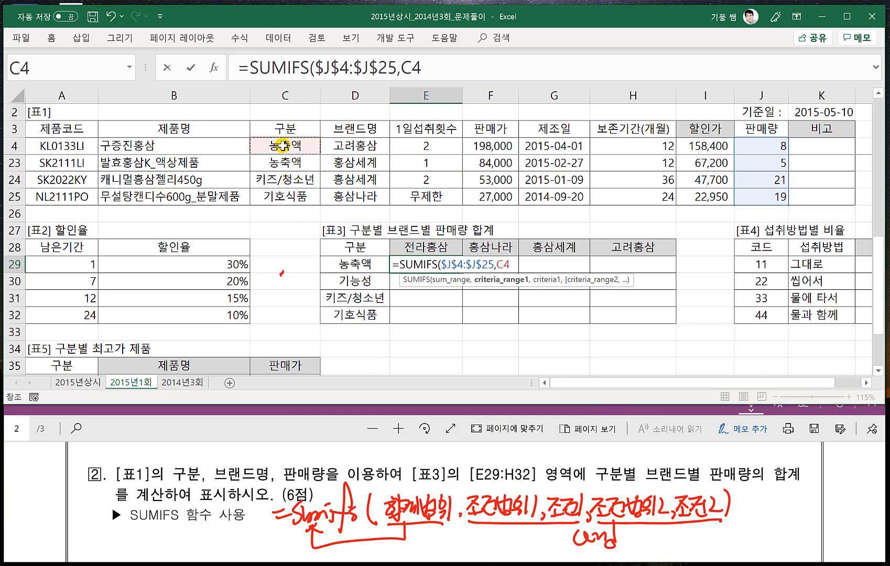
{"action": "key", "text": "ctrl+shift+Down"}
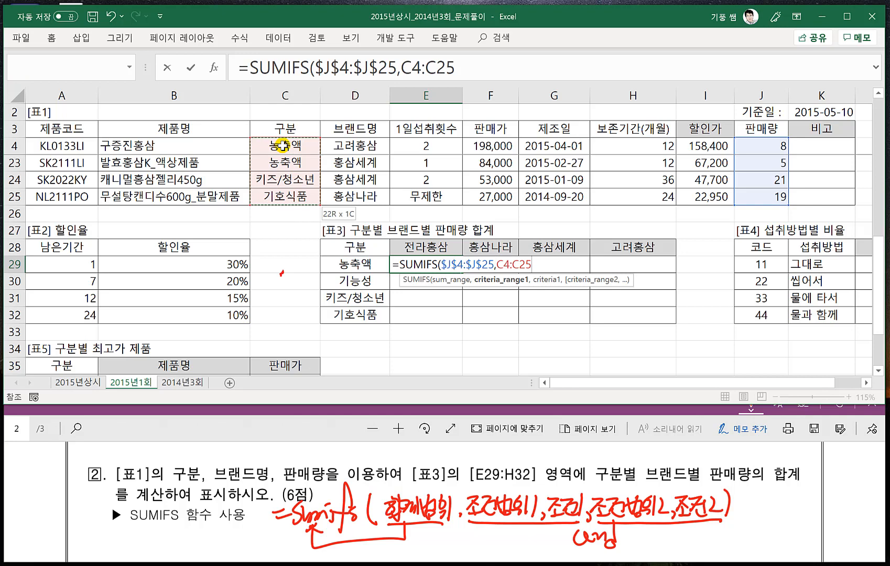
{"action": "key", "text": "F4"}
{"action": "type", "text": ","}
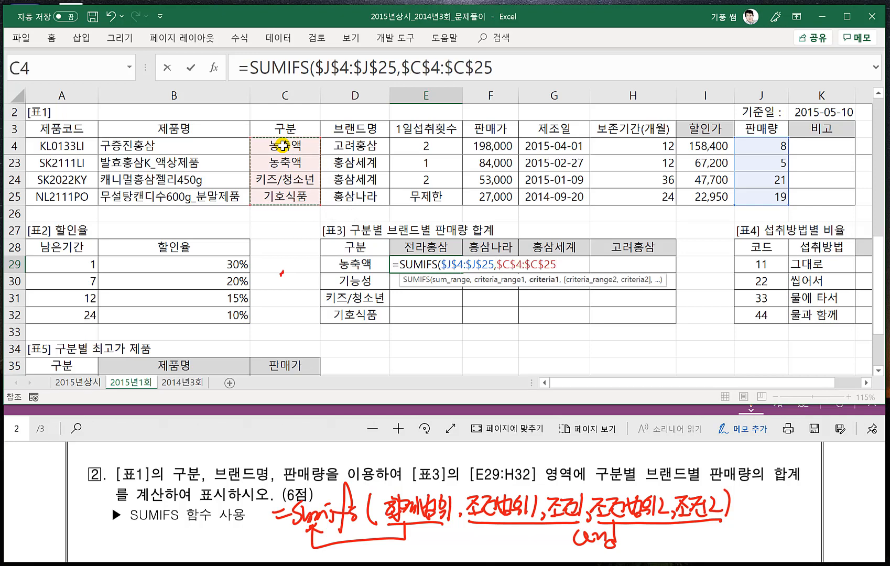
{"action": "left_click", "coordinate": [356, 264]}
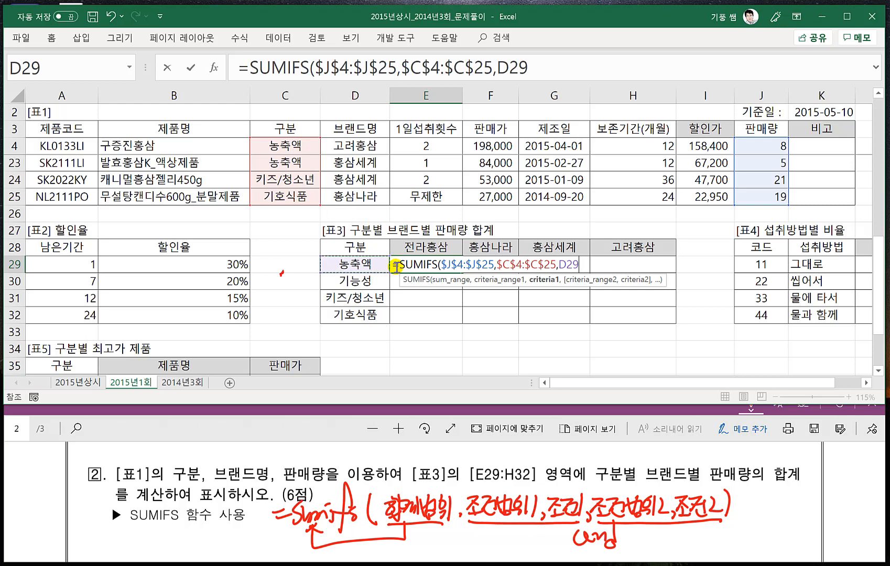
{"action": "key", "text": "F4"}
{"action": "key", "text": "F4"}
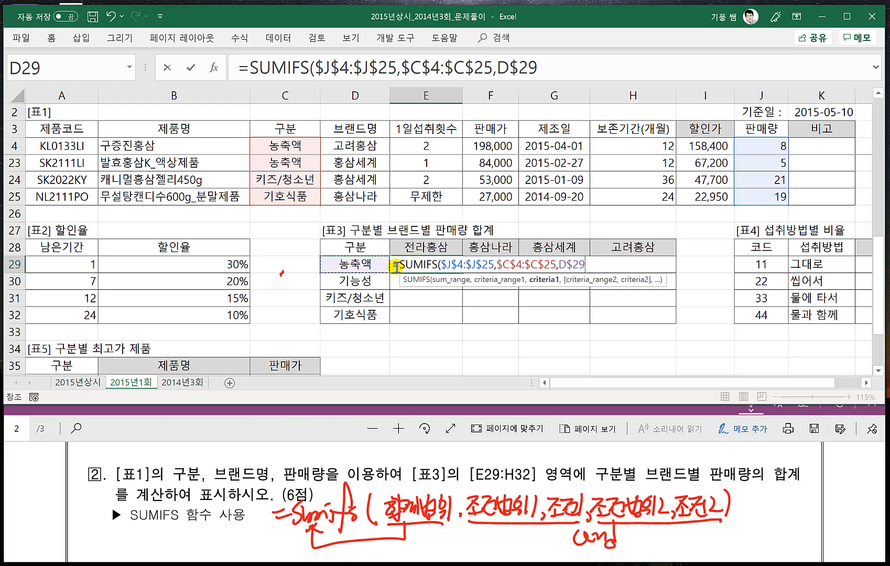
{"action": "key", "text": "F4"}
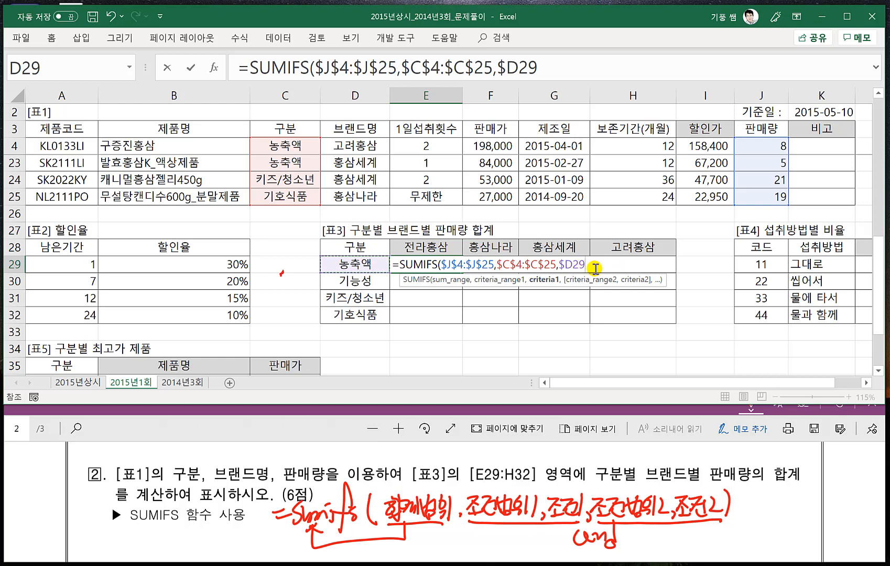
{"action": "type", "text": ","}
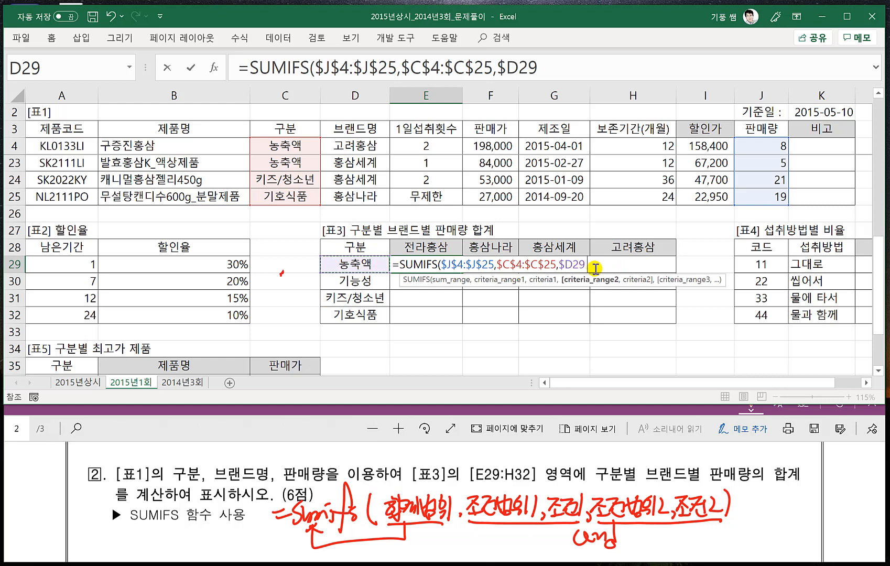
- Add the second condition, 브랜드명 range $D$4:$D$25 with the row-locked criterion E$28, and close the SUMIFS parenthesis
{"action": "left_click", "coordinate": [347, 145]}
{"action": "key", "text": "ctrl+shift+Down"}
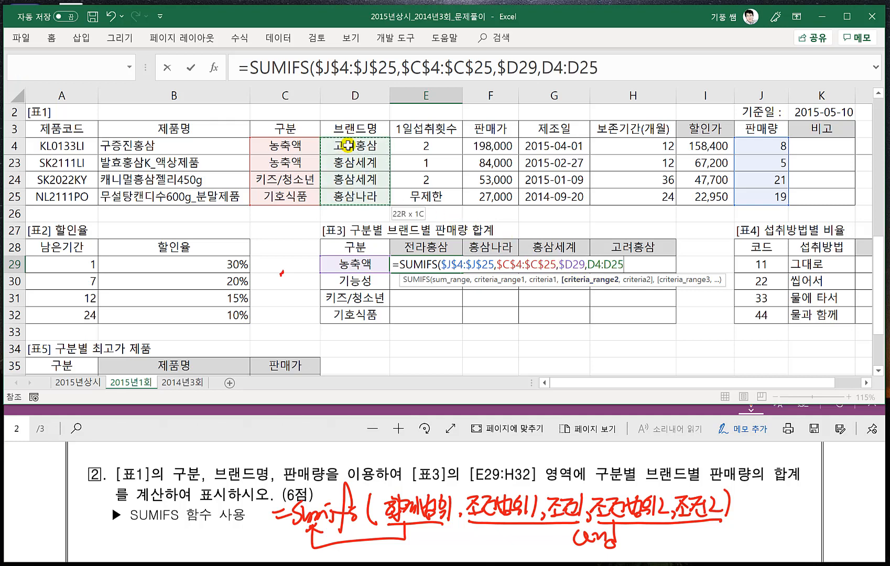
{"action": "key", "text": "F4"}
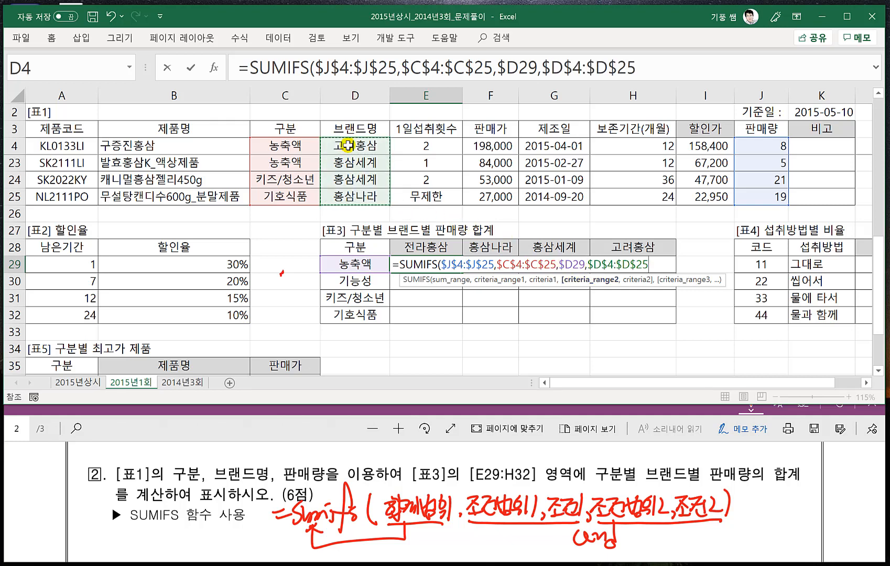
{"action": "type", "text": ","}
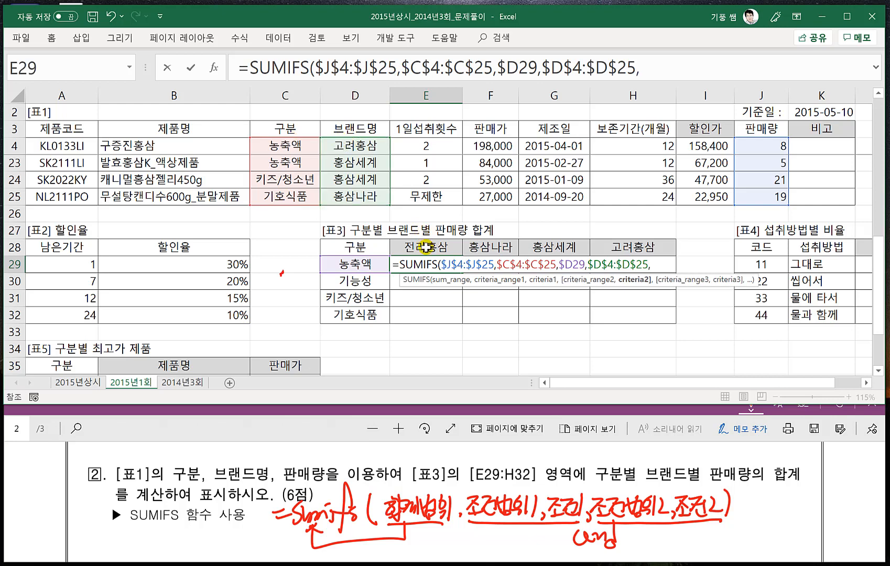
{"action": "left_click", "coordinate": [426, 247]}
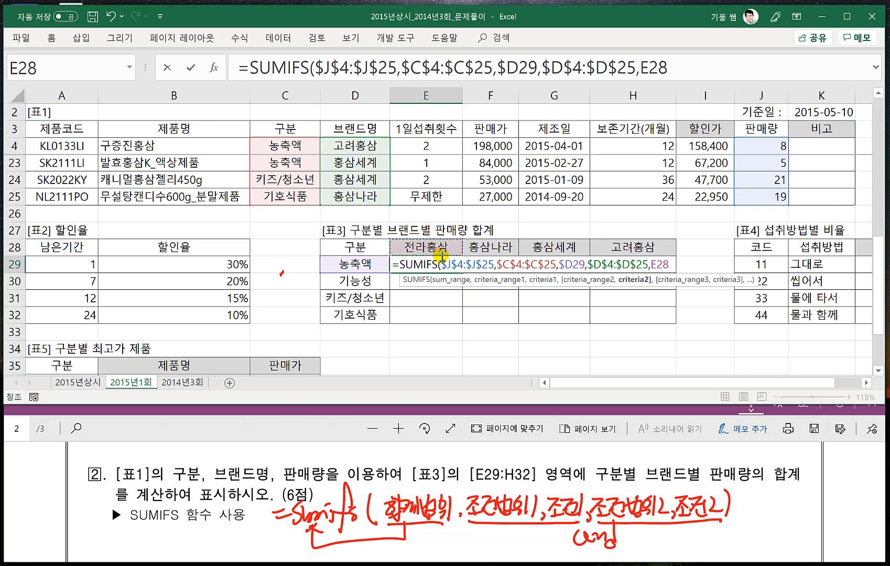
{"action": "key", "text": "F4"}
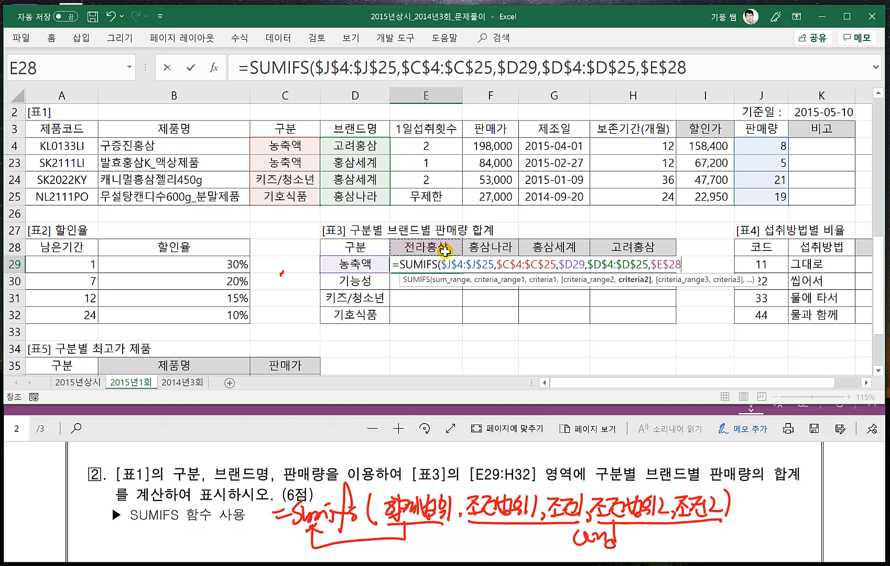
{"action": "key", "text": "F4"}
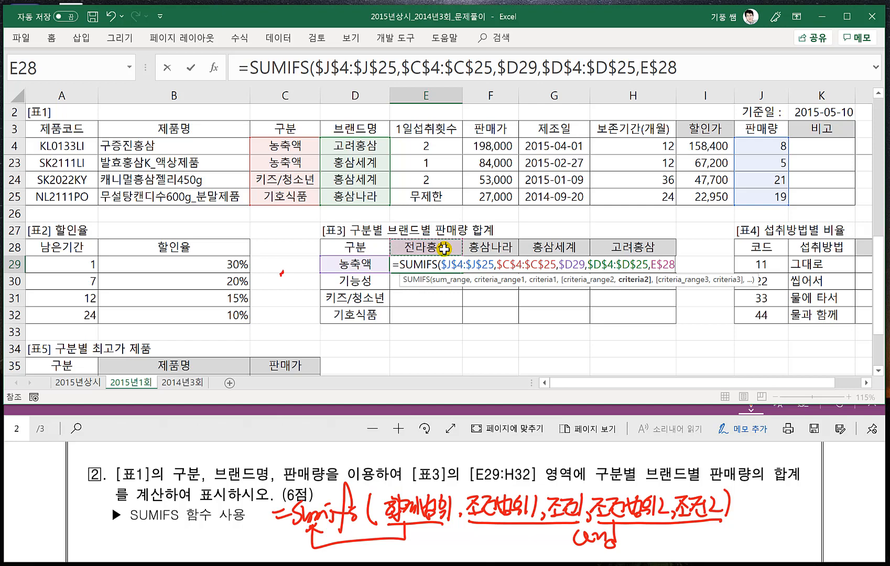
{"action": "type", "text": ")"}
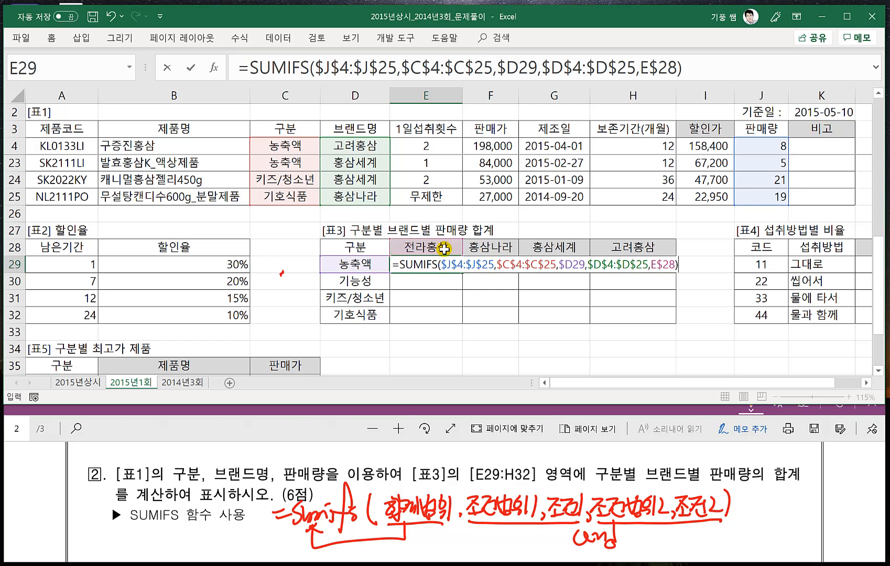
- Review the sum range and both condition pairs in the E29 SUMIFS formula and enter it
{"action": "left_click", "coordinate": [385, 68]}
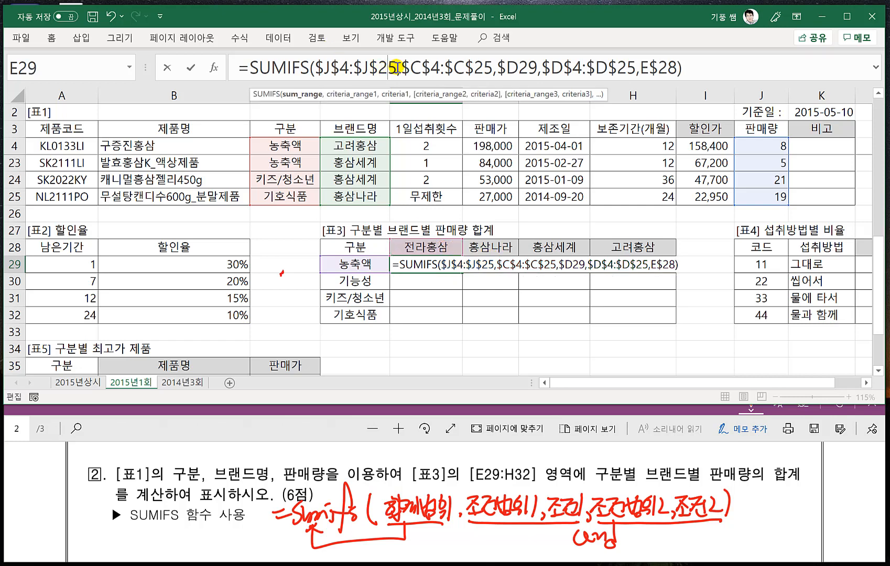
{"action": "left_click_drag", "start_coordinate": [397, 68], "coordinate": [315, 68]}
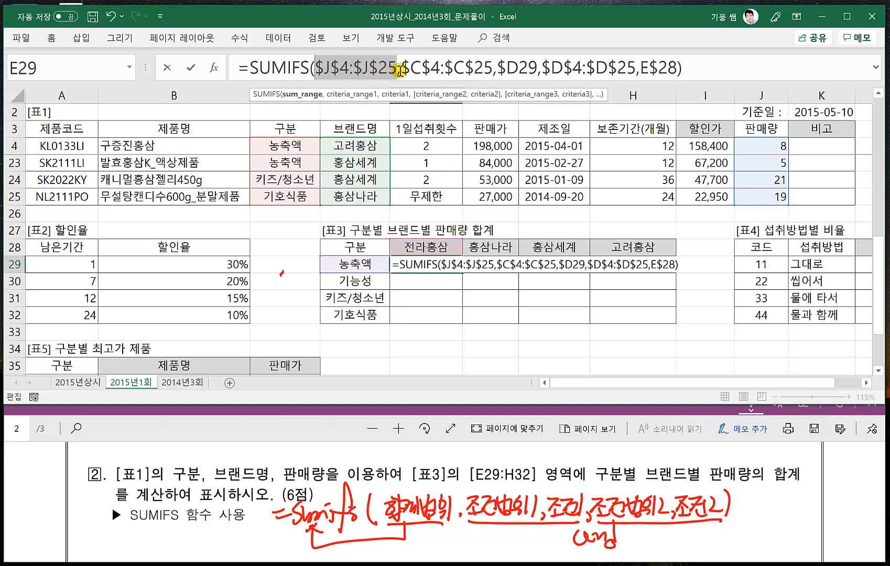
{"action": "left_click_drag", "start_coordinate": [401, 68], "coordinate": [672, 68]}
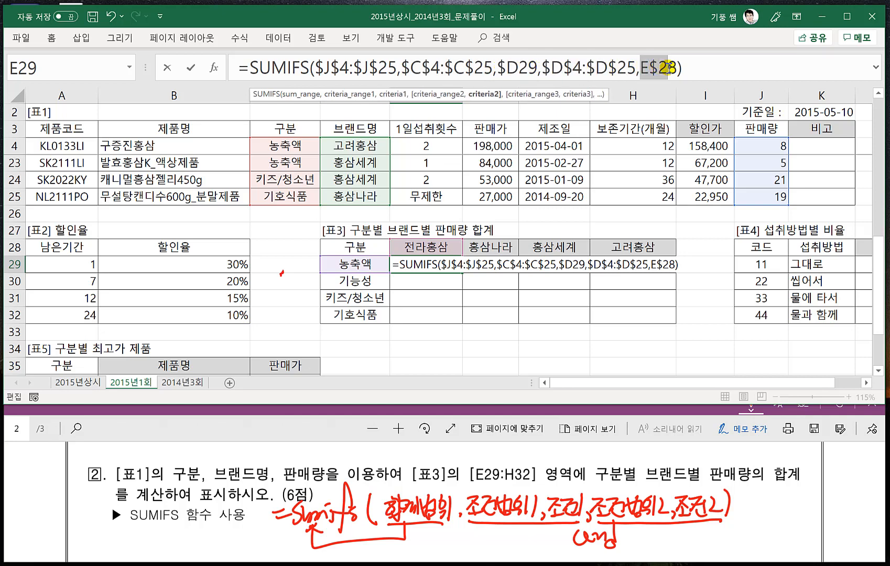
{"action": "left_click", "coordinate": [692, 69]}
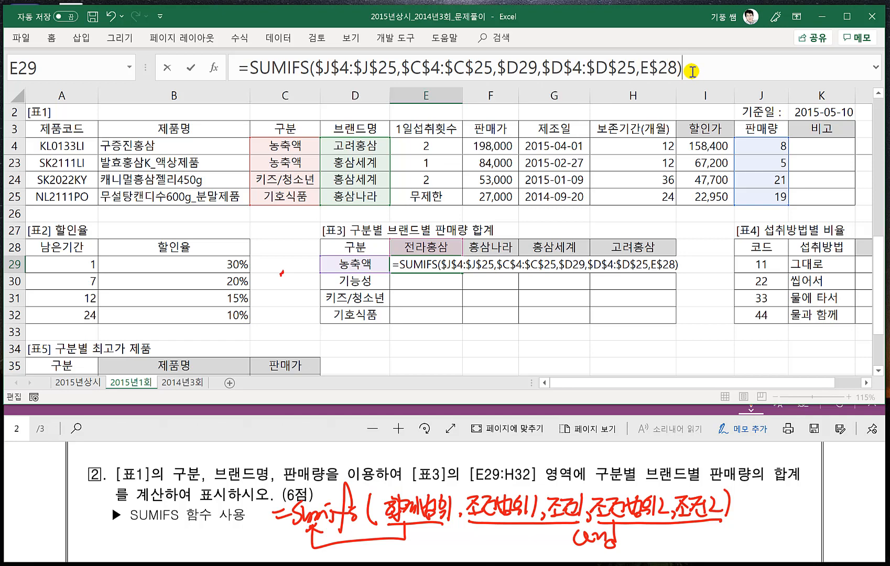
{"action": "key", "text": "Return"}
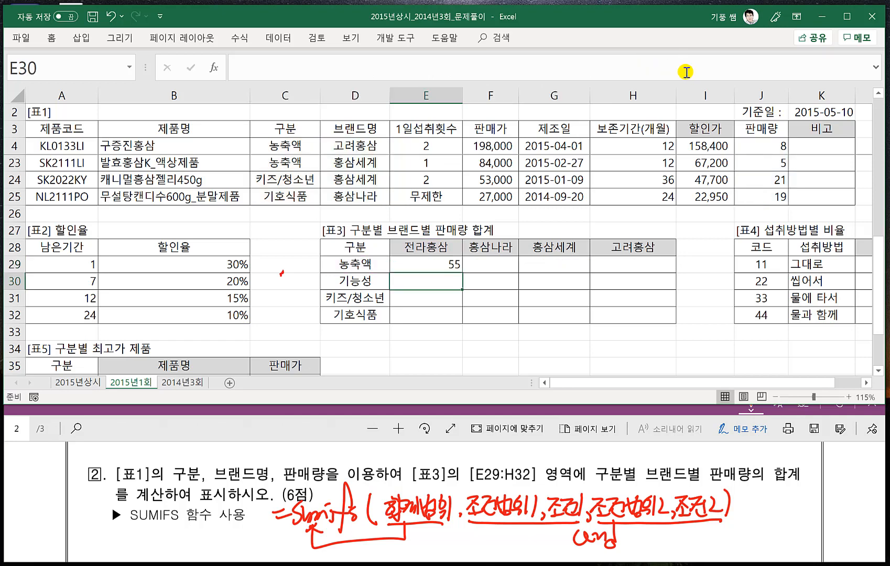
- Fill the SUMIFS formula from E29 through the whole [표3] range E29:H32
{"action": "left_click", "coordinate": [442, 264]}
{"action": "left_click_drag", "start_coordinate": [463, 271], "coordinate": [664, 303]}
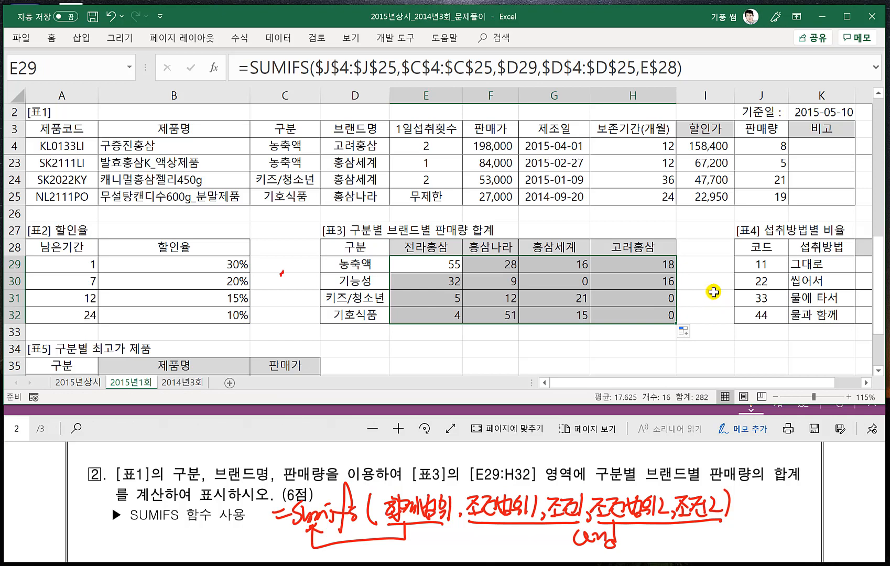
{"action": "left_click", "coordinate": [693, 310]}
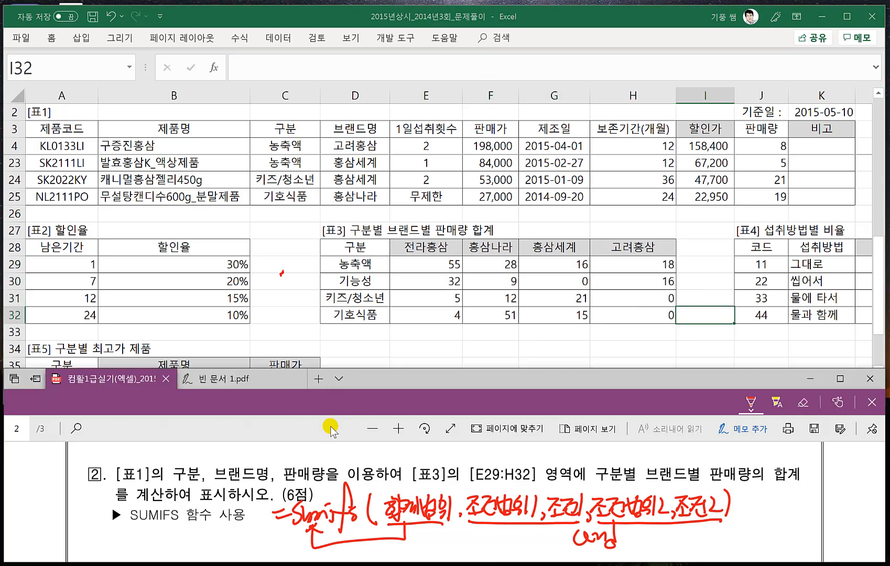
- Handwrite the MID syntax =mid(문자,시작위치,k) beside problem 3 in the PDF, with [표4]'s 비율 column in view
{"action": "left_click", "coordinate": [338, 426]}
{"action": "scroll", "coordinate": [311, 496], "scroll_direction": "down", "scroll_amount": 5}
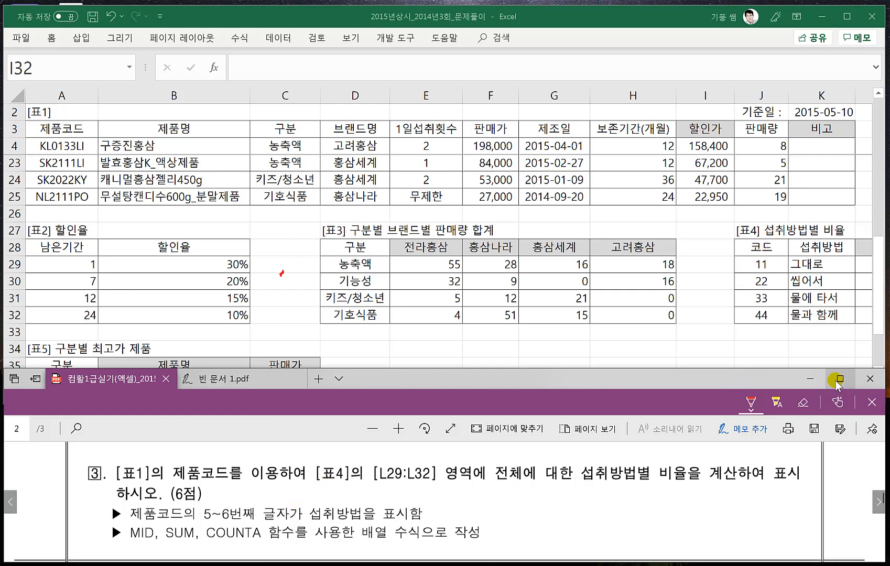
{"action": "left_click", "coordinate": [839, 354]}
{"action": "left_click_drag", "start_coordinate": [824, 391], "coordinate": [846, 388]}
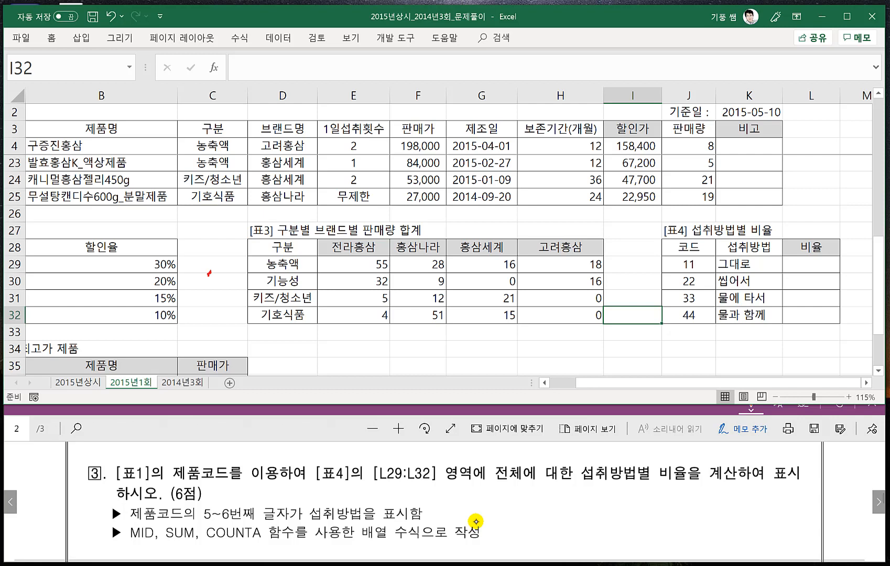
{"action": "left_click_drag", "start_coordinate": [486, 495], "coordinate": [497, 493]}
{"action": "mouse_move", "coordinate": [488, 503]}
{"action": "left_mouse_down"}
{"action": "mouse_move", "coordinate": [519, 496]}
{"action": "mouse_move", "coordinate": [524, 503]}
{"action": "left_mouse_up"}
{"action": "left_click_drag", "start_coordinate": [531, 492], "coordinate": [529, 505]}
{"action": "left_click_drag", "start_coordinate": [526, 491], "coordinate": [536, 491]}
{"action": "left_click_drag", "start_coordinate": [548, 480], "coordinate": [548, 505]}
{"action": "left_click_drag", "start_coordinate": [557, 489], "coordinate": [554, 505]}
{"action": "mouse_move", "coordinate": [562, 485]}
{"action": "left_mouse_down"}
{"action": "mouse_move", "coordinate": [571, 508]}
{"action": "mouse_move", "coordinate": [599, 501]}
{"action": "left_mouse_up"}
{"action": "mouse_move", "coordinate": [615, 485]}
{"action": "left_mouse_down"}
{"action": "mouse_move", "coordinate": [616, 508]}
{"action": "mouse_move", "coordinate": [631, 491]}
{"action": "left_mouse_up"}
{"action": "left_click_drag", "start_coordinate": [620, 495], "coordinate": [632, 507]}
{"action": "mouse_move", "coordinate": [635, 487]}
{"action": "left_mouse_down"}
{"action": "mouse_move", "coordinate": [642, 504]}
{"action": "mouse_move", "coordinate": [659, 500]}
{"action": "left_mouse_up"}
{"action": "mouse_move", "coordinate": [662, 484]}
{"action": "left_mouse_down"}
{"action": "mouse_move", "coordinate": [662, 508]}
{"action": "mouse_move", "coordinate": [672, 506]}
{"action": "left_mouse_up"}
{"action": "left_click_drag", "start_coordinate": [675, 483], "coordinate": [675, 506]}
{"action": "mouse_move", "coordinate": [679, 491]}
{"action": "left_mouse_down"}
{"action": "mouse_move", "coordinate": [678, 505]}
{"action": "mouse_move", "coordinate": [679, 498]}
{"action": "left_mouse_up"}
{"action": "left_click_drag", "start_coordinate": [680, 497], "coordinate": [687, 506]}
{"action": "left_click_drag", "start_coordinate": [690, 482], "coordinate": [691, 508]}
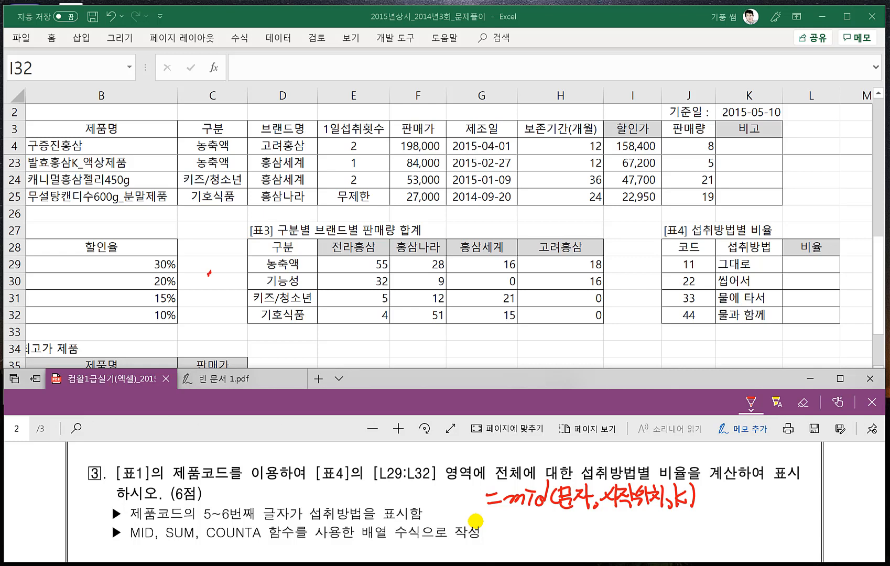
- Handwrite a MID example under the syntax with a sample text, start position 4, length 2 and its extracted result
{"action": "left_click_drag", "start_coordinate": [497, 527], "coordinate": [507, 526]}
{"action": "left_click_drag", "start_coordinate": [497, 534], "coordinate": [509, 532]}
{"action": "left_click_drag", "start_coordinate": [519, 526], "coordinate": [544, 534]}
{"action": "left_click_drag", "start_coordinate": [540, 521], "coordinate": [559, 532]}
{"action": "left_click_drag", "start_coordinate": [558, 526], "coordinate": [569, 538]}
{"action": "left_click_drag", "start_coordinate": [582, 517], "coordinate": [579, 524]}
{"action": "mouse_move", "coordinate": [591, 517]}
{"action": "left_mouse_down"}
{"action": "mouse_move", "coordinate": [589, 526]}
{"action": "mouse_move", "coordinate": [603, 529]}
{"action": "left_mouse_up"}
{"action": "mouse_move", "coordinate": [595, 529]}
{"action": "left_mouse_down"}
{"action": "mouse_move", "coordinate": [587, 538]}
{"action": "mouse_move", "coordinate": [602, 538]}
{"action": "left_mouse_up"}
{"action": "mouse_move", "coordinate": [609, 520]}
{"action": "left_mouse_down"}
{"action": "mouse_move", "coordinate": [603, 529]}
{"action": "mouse_move", "coordinate": [613, 528]}
{"action": "left_mouse_up"}
{"action": "left_click_drag", "start_coordinate": [615, 518], "coordinate": [622, 531]}
{"action": "left_click_drag", "start_coordinate": [618, 529], "coordinate": [614, 537]}
{"action": "left_click_drag", "start_coordinate": [623, 518], "coordinate": [635, 527]}
{"action": "left_click_drag", "start_coordinate": [627, 528], "coordinate": [644, 531]}
{"action": "left_click_drag", "start_coordinate": [643, 523], "coordinate": [651, 532]}
{"action": "left_click_drag", "start_coordinate": [656, 512], "coordinate": [662, 522]}
{"action": "mouse_move", "coordinate": [651, 529]}
{"action": "left_mouse_down"}
{"action": "mouse_move", "coordinate": [663, 527]}
{"action": "mouse_move", "coordinate": [660, 533]}
{"action": "left_mouse_up"}
{"action": "mouse_move", "coordinate": [669, 520]}
{"action": "left_mouse_down"}
{"action": "mouse_move", "coordinate": [664, 527]}
{"action": "mouse_move", "coordinate": [672, 528]}
{"action": "left_mouse_up"}
{"action": "mouse_move", "coordinate": [675, 520]}
{"action": "left_mouse_down"}
{"action": "mouse_move", "coordinate": [671, 528]}
{"action": "mouse_move", "coordinate": [681, 528]}
{"action": "left_mouse_up"}
{"action": "left_click_drag", "start_coordinate": [685, 516], "coordinate": [676, 538]}
{"action": "mouse_move", "coordinate": [676, 527]}
{"action": "left_mouse_down"}
{"action": "mouse_move", "coordinate": [687, 538]}
{"action": "mouse_move", "coordinate": [718, 527]}
{"action": "left_mouse_up"}
{"action": "mouse_move", "coordinate": [712, 518]}
{"action": "left_mouse_down"}
{"action": "mouse_move", "coordinate": [711, 535]}
{"action": "mouse_move", "coordinate": [738, 532]}
{"action": "left_mouse_up"}
{"action": "left_click_drag", "start_coordinate": [737, 513], "coordinate": [740, 539]}
{"action": "mouse_move", "coordinate": [750, 521]}
{"action": "left_mouse_down"}
{"action": "mouse_move", "coordinate": [755, 529]}
{"action": "mouse_move", "coordinate": [762, 522]}
{"action": "left_mouse_up"}
{"action": "mouse_move", "coordinate": [753, 527]}
{"action": "left_mouse_down"}
{"action": "mouse_move", "coordinate": [767, 538]}
{"action": "mouse_move", "coordinate": [794, 519]}
{"action": "mouse_move", "coordinate": [800, 538]}
{"action": "left_mouse_up"}
- Handwrite the sample counts 5, 6 with 남 and 여 underneath, in the blank space below problem 3
{"action": "scroll", "coordinate": [532, 522], "scroll_direction": "down", "scroll_amount": 1}
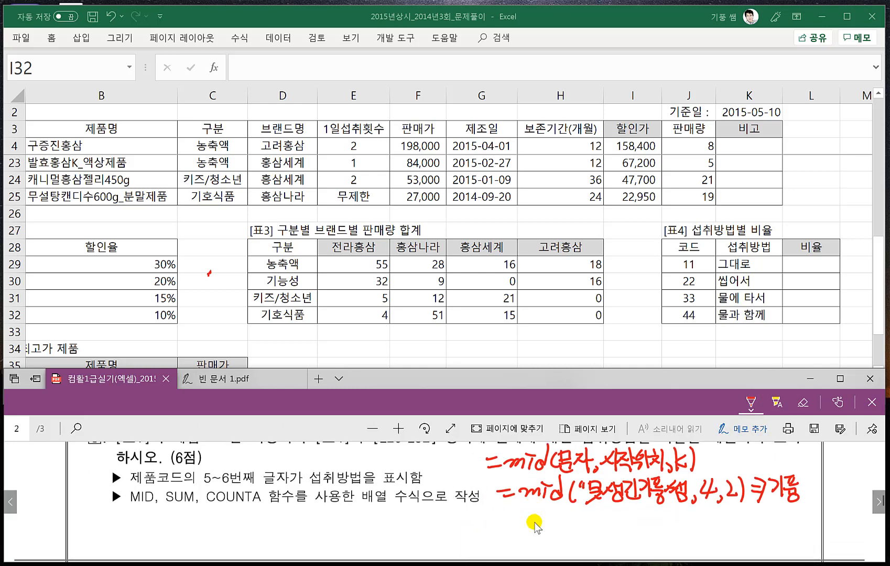
{"action": "scroll", "coordinate": [532, 522], "scroll_direction": "up", "scroll_amount": 1}
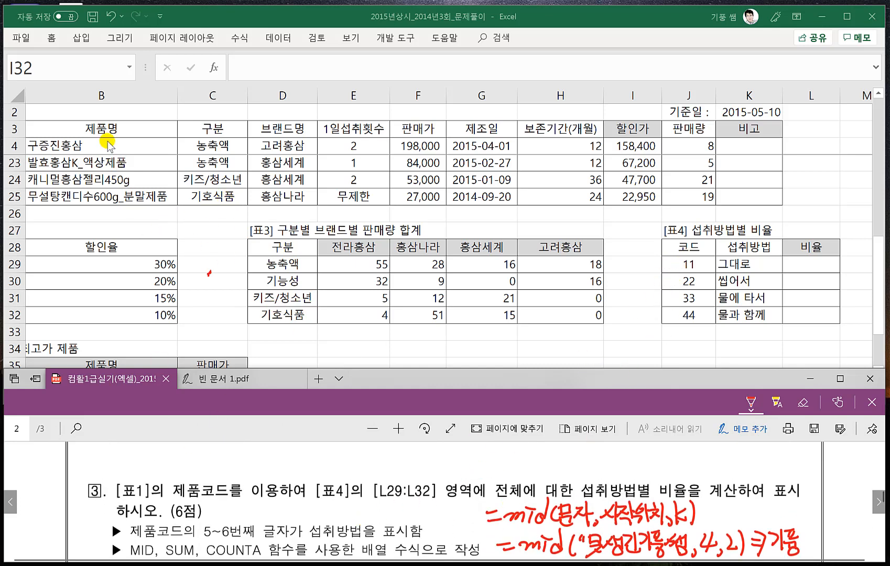
{"action": "left_click", "coordinate": [656, 347]}
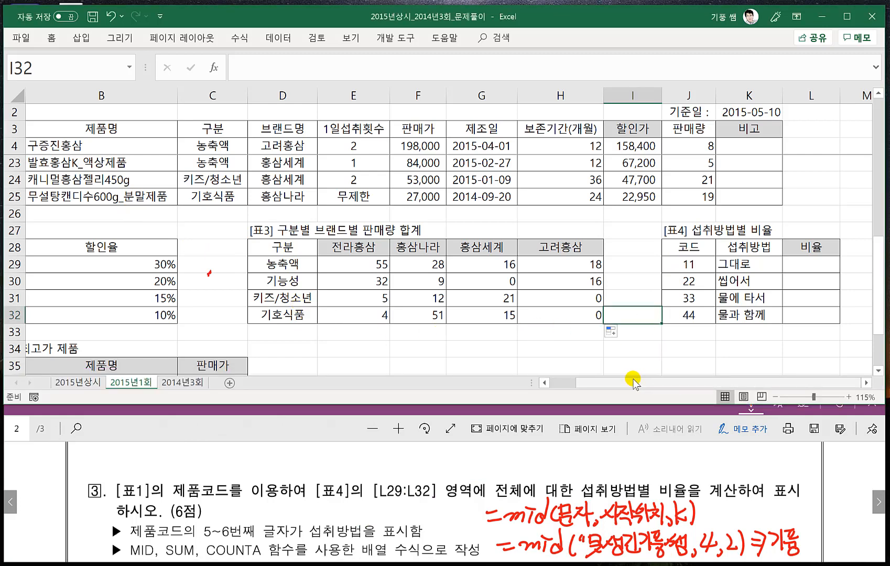
{"action": "left_click_drag", "start_coordinate": [633, 382], "coordinate": [581, 382]}
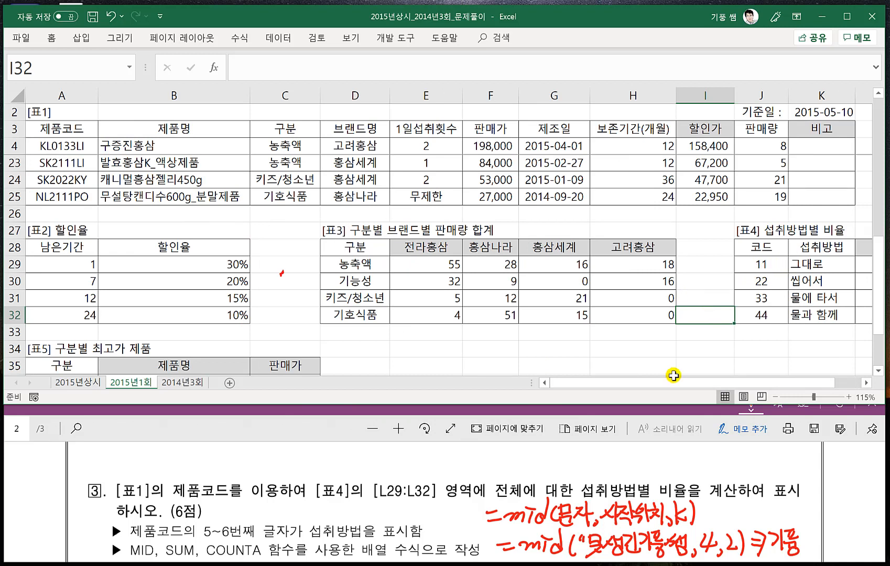
{"action": "left_click", "coordinate": [464, 417]}
{"action": "scroll", "coordinate": [524, 461], "scroll_direction": "down", "scroll_amount": 1}
{"action": "scroll", "coordinate": [548, 475], "scroll_direction": "down", "scroll_amount": 1}
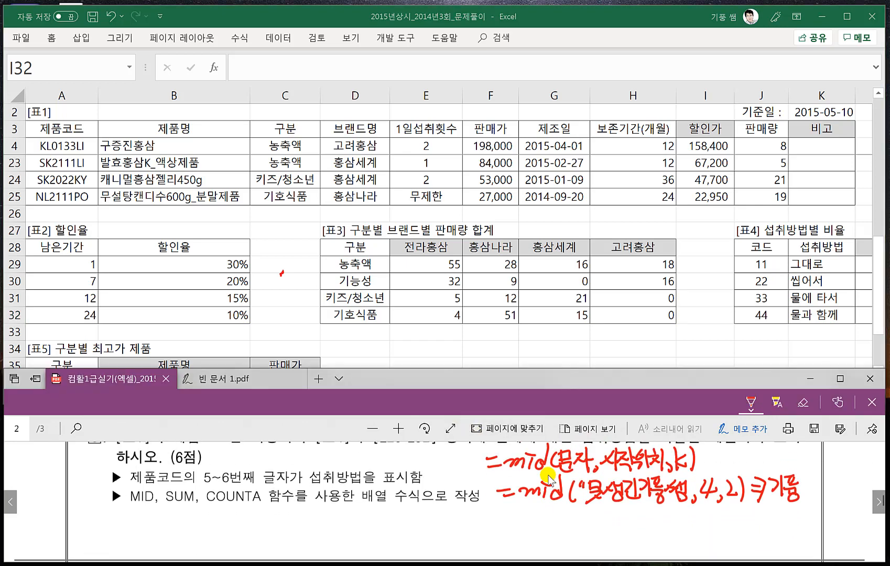
{"action": "scroll", "coordinate": [547, 477], "scroll_direction": "down", "scroll_amount": 1}
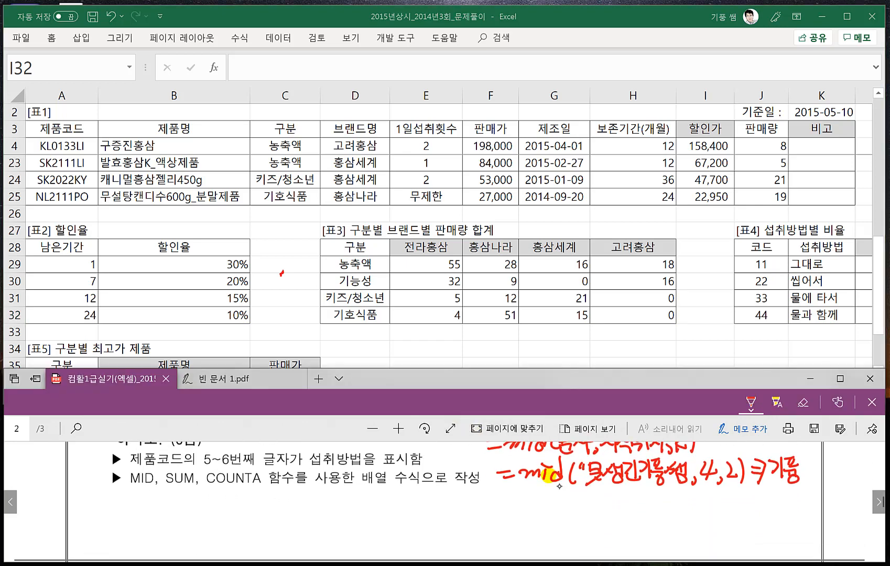
{"action": "mouse_move", "coordinate": [305, 497]}
{"action": "left_mouse_down"}
{"action": "mouse_move", "coordinate": [305, 513]}
{"action": "mouse_move", "coordinate": [327, 510]}
{"action": "mouse_move", "coordinate": [288, 526]}
{"action": "mouse_move", "coordinate": [341, 525]}
{"action": "mouse_move", "coordinate": [307, 540]}
{"action": "left_mouse_up"}
{"action": "mouse_move", "coordinate": [287, 545]}
{"action": "left_mouse_down"}
{"action": "mouse_move", "coordinate": [307, 542]}
{"action": "mouse_move", "coordinate": [301, 551]}
{"action": "left_mouse_up"}
{"action": "left_click_drag", "start_coordinate": [322, 531], "coordinate": [314, 545]}
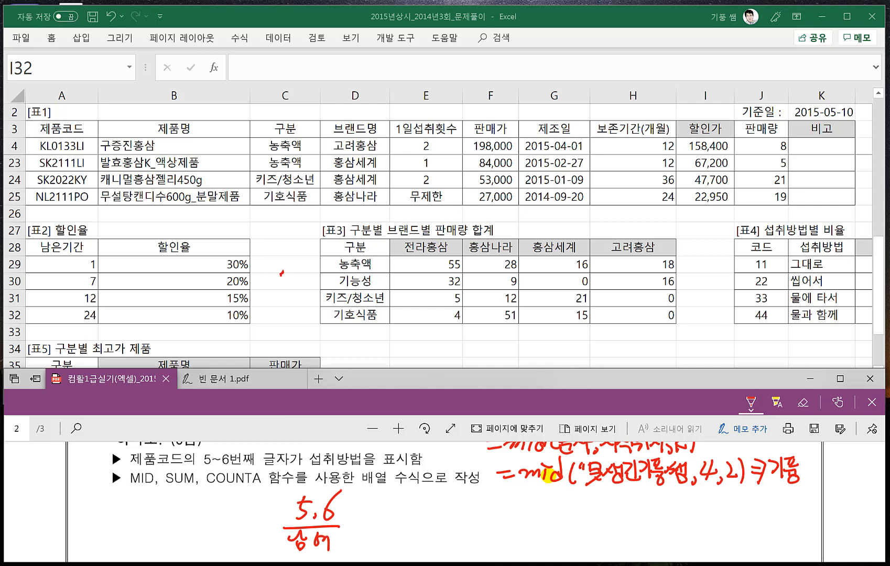
- Handwrite the example ratios 5/11→남 and 6/11→여 beside the sample counts
{"action": "left_click_drag", "start_coordinate": [378, 500], "coordinate": [373, 524]}
{"action": "mouse_move", "coordinate": [398, 499]}
{"action": "left_mouse_down"}
{"action": "mouse_move", "coordinate": [379, 526]}
{"action": "mouse_move", "coordinate": [404, 518]}
{"action": "mouse_move", "coordinate": [410, 525]}
{"action": "left_mouse_up"}
{"action": "left_click_drag", "start_coordinate": [415, 515], "coordinate": [430, 519]}
{"action": "left_click_drag", "start_coordinate": [436, 501], "coordinate": [449, 515]}
{"action": "left_click_drag", "start_coordinate": [450, 508], "coordinate": [459, 509]}
{"action": "left_click_drag", "start_coordinate": [441, 516], "coordinate": [452, 527]}
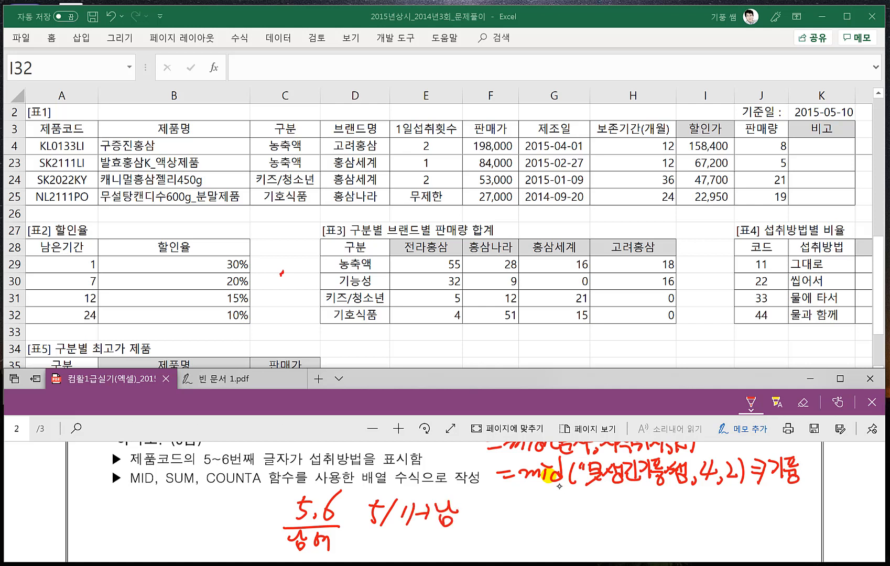
{"action": "left_click_drag", "start_coordinate": [370, 531], "coordinate": [361, 546]}
{"action": "mouse_move", "coordinate": [384, 529]}
{"action": "left_mouse_down"}
{"action": "mouse_move", "coordinate": [373, 553]}
{"action": "mouse_move", "coordinate": [394, 553]}
{"action": "left_mouse_up"}
{"action": "left_click_drag", "start_coordinate": [413, 543], "coordinate": [428, 543]}
{"action": "mouse_move", "coordinate": [419, 538]}
{"action": "left_mouse_down"}
{"action": "mouse_move", "coordinate": [419, 552]}
{"action": "mouse_move", "coordinate": [439, 538]}
{"action": "left_mouse_up"}
{"action": "left_click_drag", "start_coordinate": [443, 542], "coordinate": [450, 541]}
{"action": "left_click_drag", "start_coordinate": [444, 548], "coordinate": [453, 557]}
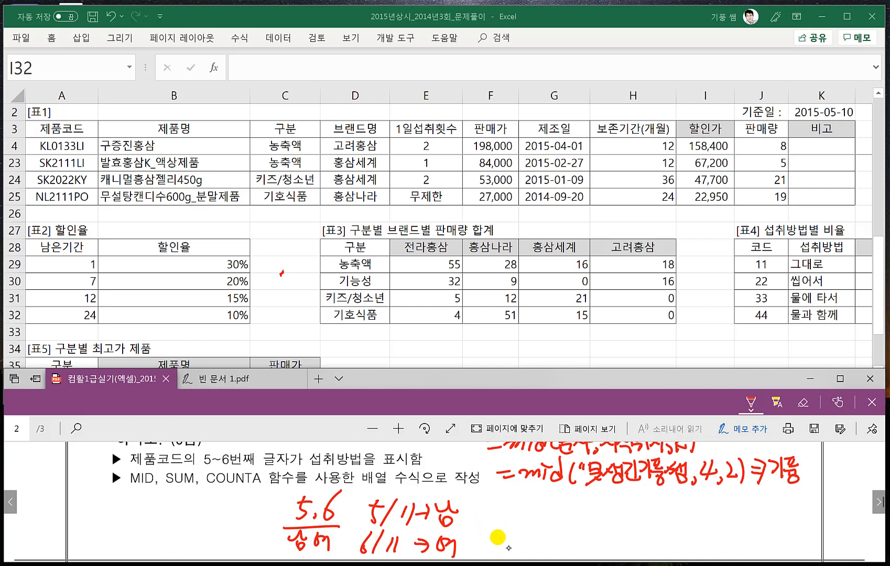
- Handwrite the array sum form =sum((조건)*1) below the MID example
{"action": "left_click_drag", "start_coordinate": [493, 496], "coordinate": [508, 497]}
{"action": "left_click_drag", "start_coordinate": [492, 505], "coordinate": [600, 518]}
{"action": "left_click_drag", "start_coordinate": [599, 497], "coordinate": [622, 521]}
{"action": "left_click_drag", "start_coordinate": [626, 495], "coordinate": [636, 521]}
{"action": "mouse_move", "coordinate": [652, 499]}
{"action": "left_mouse_down"}
{"action": "mouse_move", "coordinate": [638, 516]}
{"action": "mouse_move", "coordinate": [670, 523]}
{"action": "left_mouse_up"}
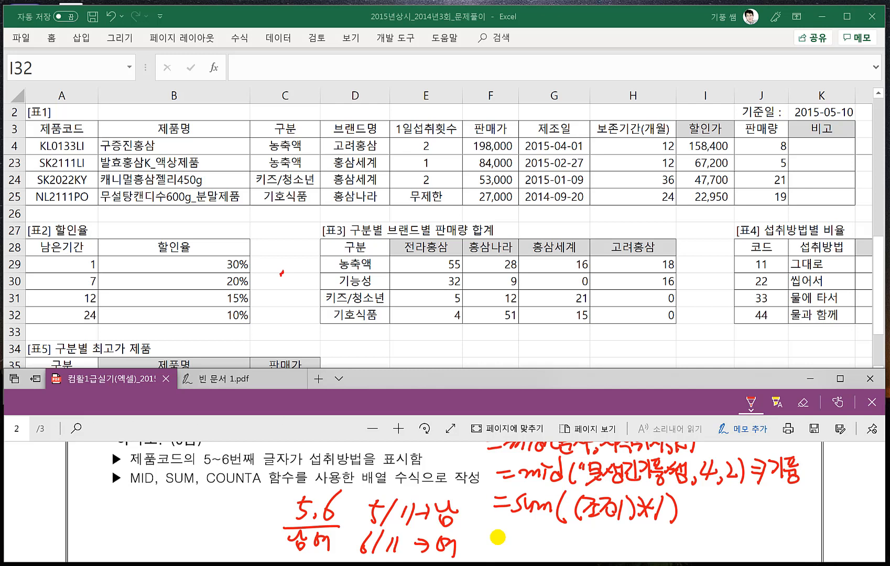
- Handwrite the COUNTA syntax =counta(범위) below the SUM form
{"action": "left_click_drag", "start_coordinate": [499, 539], "coordinate": [516, 538]}
{"action": "mouse_move", "coordinate": [499, 546]}
{"action": "left_mouse_down"}
{"action": "mouse_move", "coordinate": [535, 549]}
{"action": "mouse_move", "coordinate": [545, 536]}
{"action": "left_mouse_up"}
{"action": "mouse_move", "coordinate": [551, 534]}
{"action": "left_mouse_down"}
{"action": "mouse_move", "coordinate": [563, 545]}
{"action": "mouse_move", "coordinate": [587, 536]}
{"action": "mouse_move", "coordinate": [576, 548]}
{"action": "left_mouse_up"}
{"action": "left_click_drag", "start_coordinate": [581, 537], "coordinate": [612, 549]}
{"action": "mouse_move", "coordinate": [622, 528]}
{"action": "left_mouse_down"}
{"action": "mouse_move", "coordinate": [629, 550]}
{"action": "mouse_move", "coordinate": [650, 540]}
{"action": "left_mouse_up"}
{"action": "left_click_drag", "start_coordinate": [629, 546], "coordinate": [649, 550]}
{"action": "left_click_drag", "start_coordinate": [653, 528], "coordinate": [661, 556]}
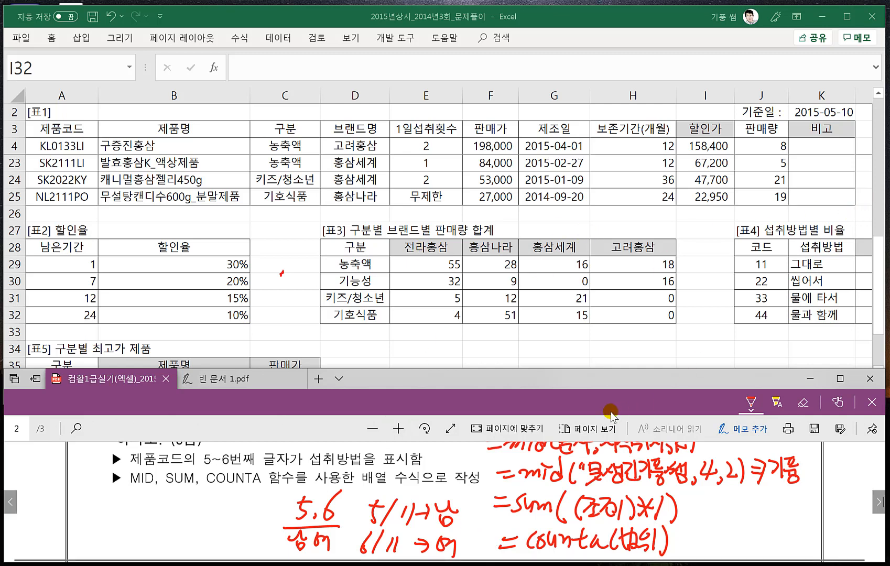
- Extend the handwritten SUM form with /counta(범위), underline both parts and label the divisor 전체개수
{"action": "left_click", "coordinate": [669, 383]}
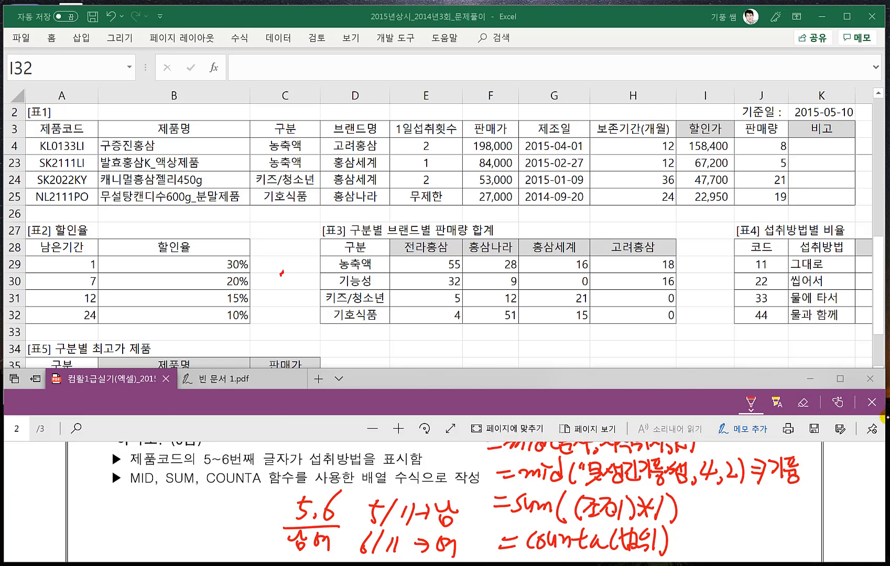
{"action": "mouse_move", "coordinate": [513, 520]}
{"action": "left_mouse_down"}
{"action": "mouse_move", "coordinate": [684, 529]}
{"action": "mouse_move", "coordinate": [708, 487]}
{"action": "mouse_move", "coordinate": [698, 522]}
{"action": "left_mouse_up"}
{"action": "mouse_move", "coordinate": [706, 505]}
{"action": "left_mouse_down"}
{"action": "mouse_move", "coordinate": [704, 519]}
{"action": "mouse_move", "coordinate": [715, 517]}
{"action": "left_mouse_up"}
{"action": "mouse_move", "coordinate": [721, 500]}
{"action": "left_mouse_down"}
{"action": "mouse_move", "coordinate": [726, 518]}
{"action": "mouse_move", "coordinate": [744, 506]}
{"action": "mouse_move", "coordinate": [781, 522]}
{"action": "mouse_move", "coordinate": [799, 516]}
{"action": "mouse_move", "coordinate": [807, 500]}
{"action": "mouse_move", "coordinate": [812, 522]}
{"action": "mouse_move", "coordinate": [824, 523]}
{"action": "left_mouse_up"}
{"action": "mouse_move", "coordinate": [696, 527]}
{"action": "left_mouse_down"}
{"action": "mouse_move", "coordinate": [812, 526]}
{"action": "mouse_move", "coordinate": [737, 534]}
{"action": "mouse_move", "coordinate": [720, 549]}
{"action": "left_mouse_up"}
{"action": "mouse_move", "coordinate": [729, 542]}
{"action": "left_mouse_down"}
{"action": "mouse_move", "coordinate": [742, 549]}
{"action": "mouse_move", "coordinate": [731, 553]}
{"action": "left_mouse_up"}
{"action": "mouse_move", "coordinate": [747, 531]}
{"action": "left_mouse_down"}
{"action": "mouse_move", "coordinate": [753, 552]}
{"action": "mouse_move", "coordinate": [798, 538]}
{"action": "left_mouse_up"}
{"action": "mouse_move", "coordinate": [774, 548]}
{"action": "left_mouse_down"}
{"action": "mouse_move", "coordinate": [803, 545]}
{"action": "mouse_move", "coordinate": [797, 562]}
{"action": "left_mouse_up"}
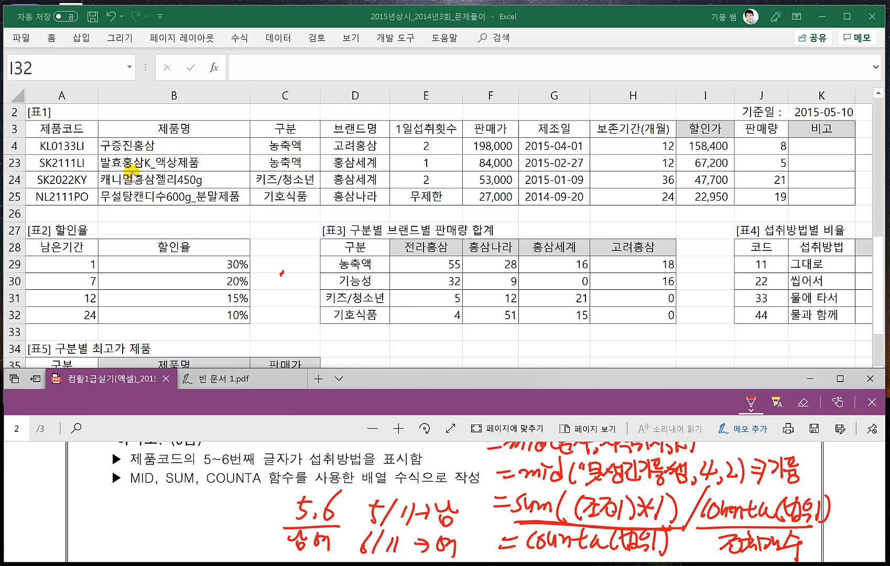
- Start the 비율 formula in L29 of [표4] with =SUM((MID(
{"action": "left_click", "coordinate": [827, 348]}
{"action": "left_click", "coordinate": [866, 384]}
{"action": "left_click", "coordinate": [867, 383]}
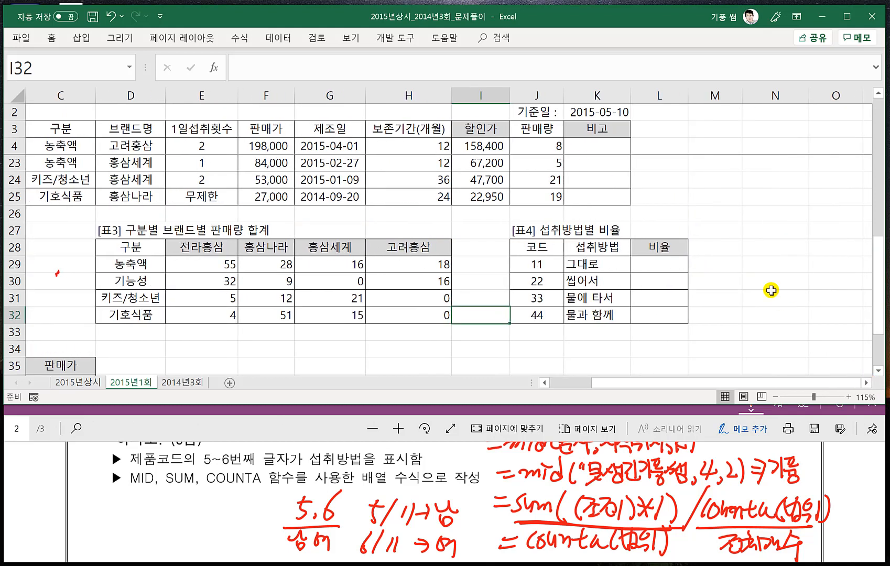
{"action": "left_click", "coordinate": [679, 265]}
{"action": "type", "text": "="}
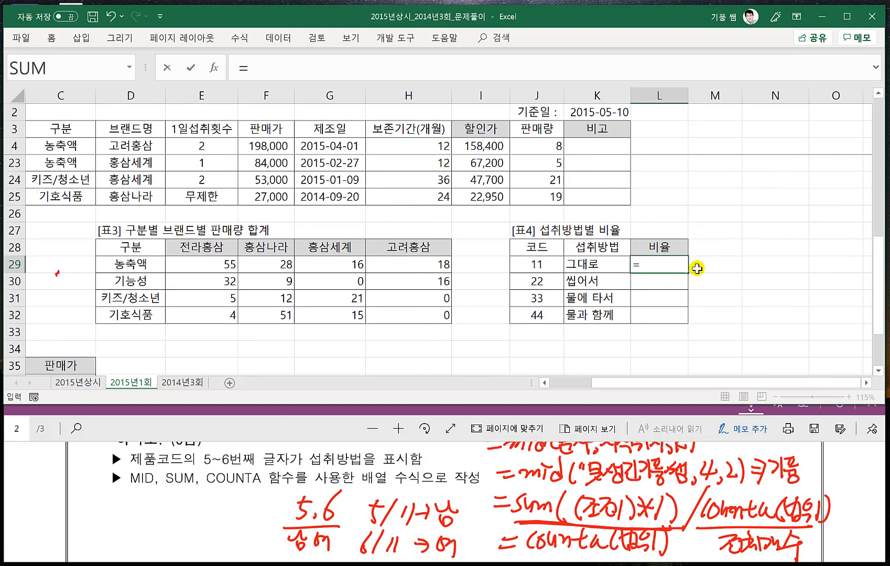
{"action": "type", "text": "SUM"}
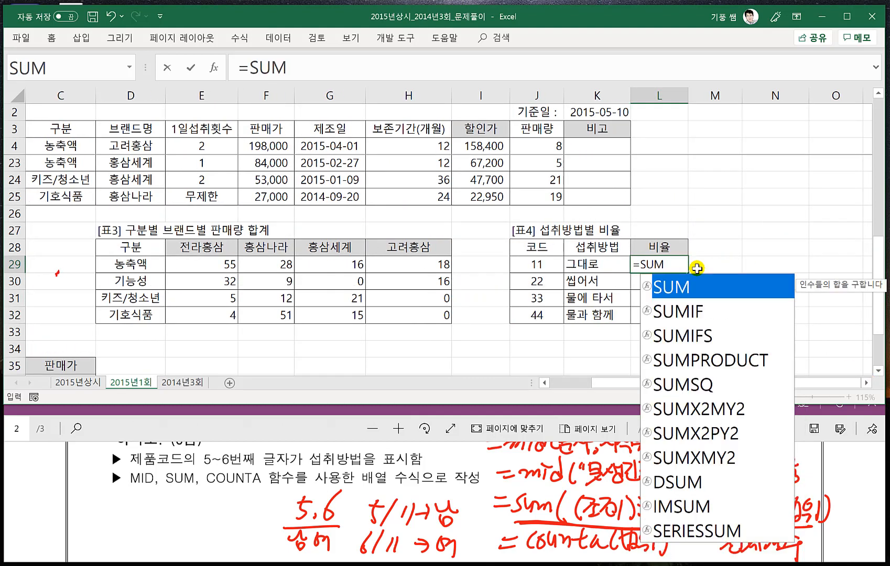
{"action": "type", "text": "("}
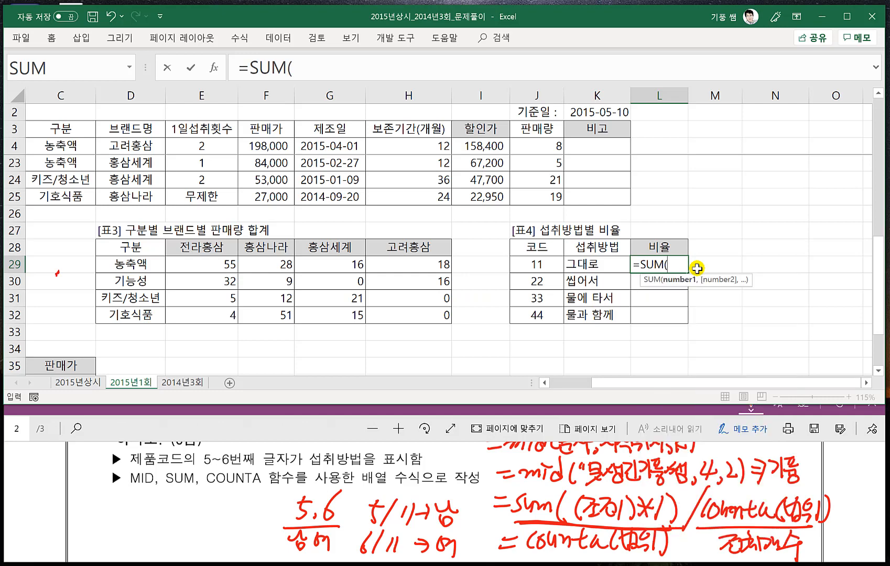
{"action": "type", "text": "(MID("}
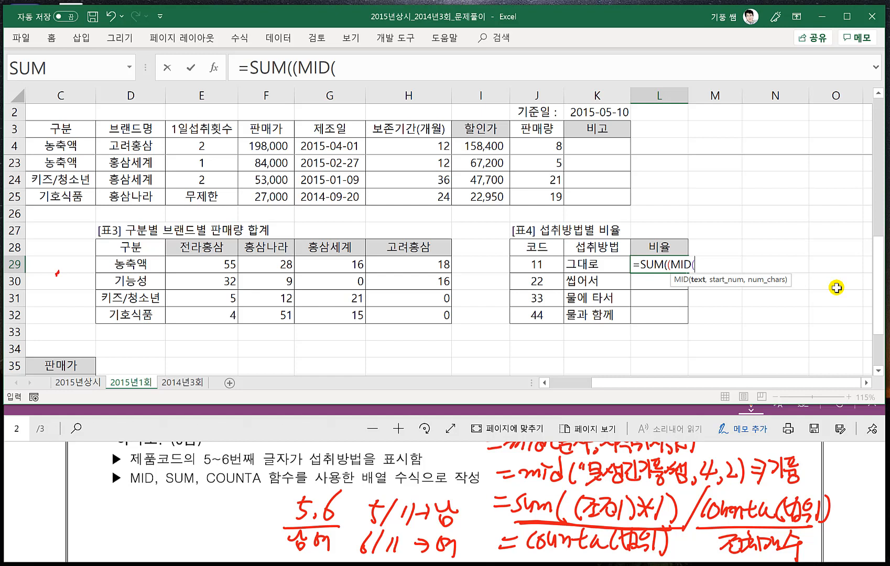
- Set the MID text argument to the absolute 제품코드 range $A$4:$A$25 from [표1]
{"action": "left_click", "coordinate": [50, 146]}
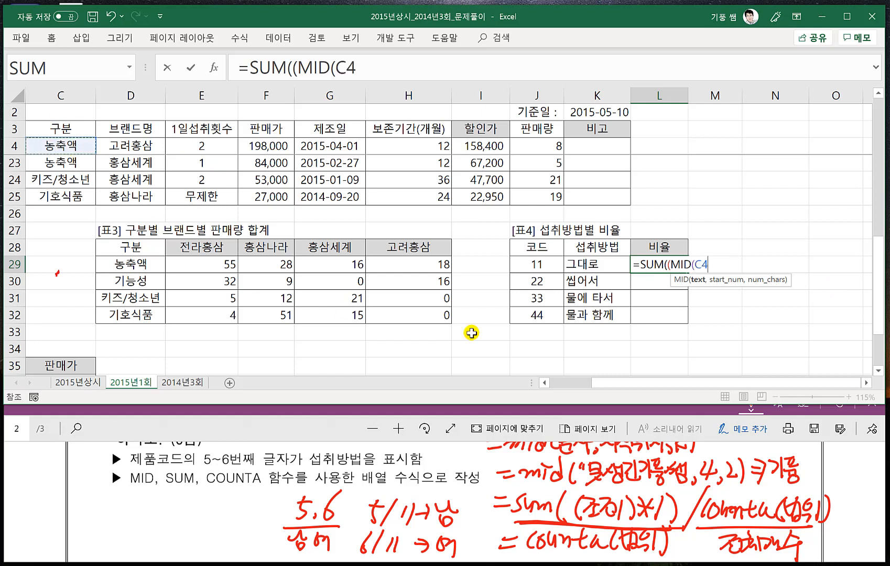
{"action": "left_click_drag", "start_coordinate": [592, 381], "coordinate": [550, 380]}
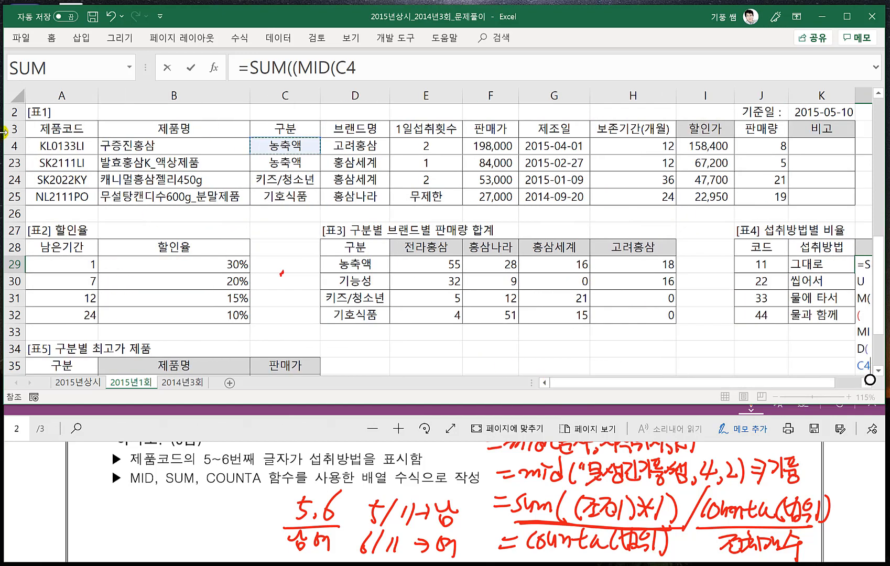
{"action": "left_click", "coordinate": [47, 144]}
{"action": "key", "text": "ctrl+shift+Down"}
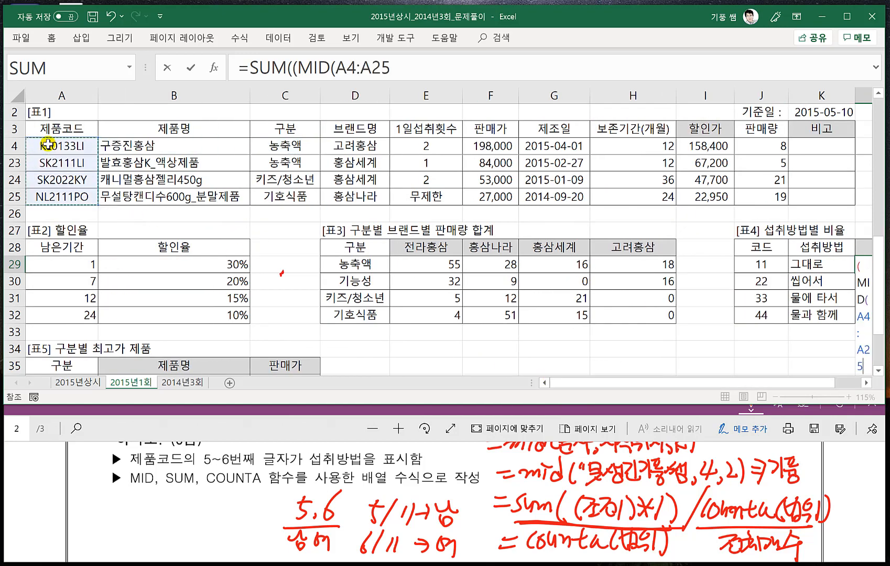
{"action": "key", "text": "F4"}
{"action": "type", "text": ","}
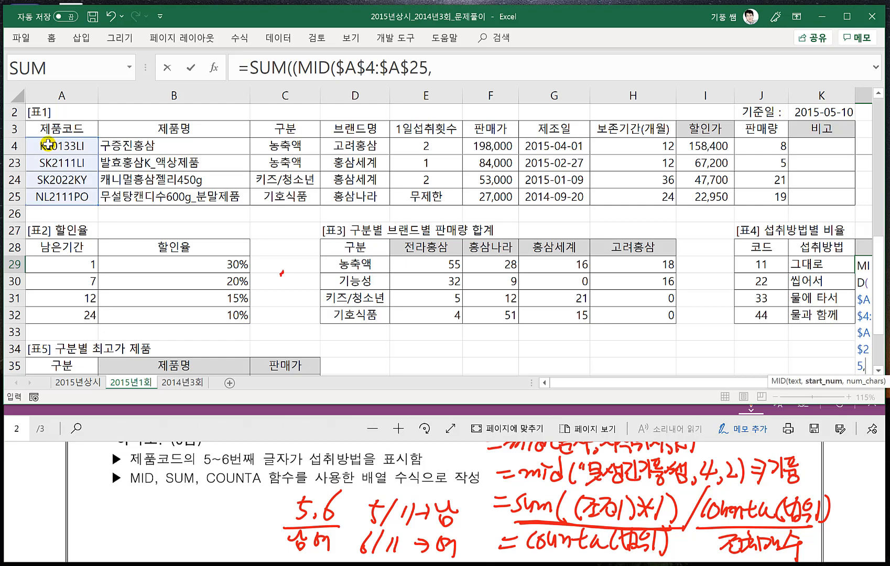
{"action": "type", "text": "5,2"}
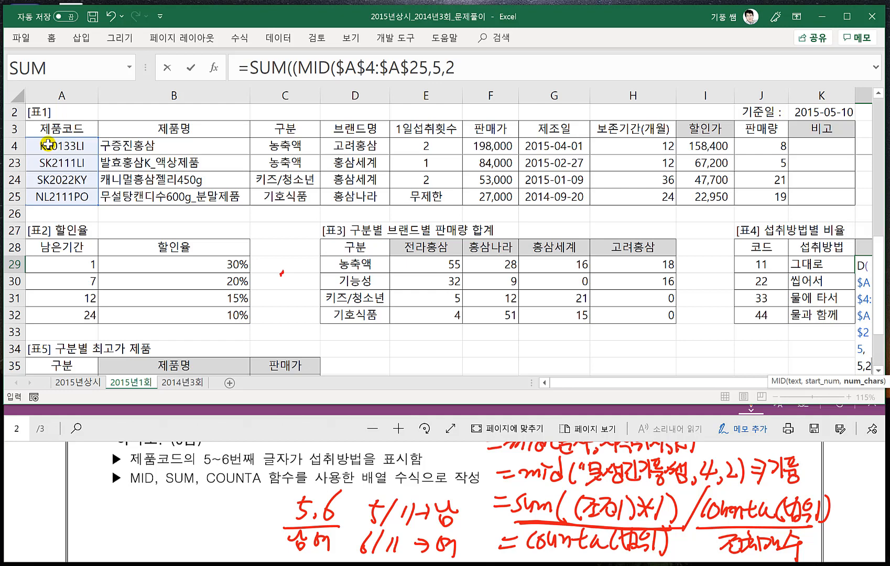
- Complete the MID function with start position 5 and length 2, and close its parenthesis
{"action": "type", "text": ")"}
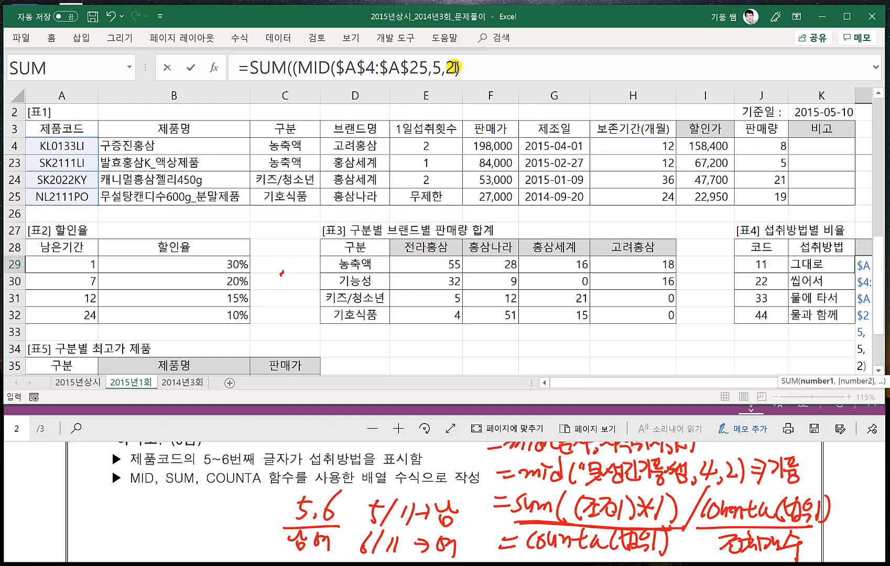
{"action": "left_click", "coordinate": [478, 66]}
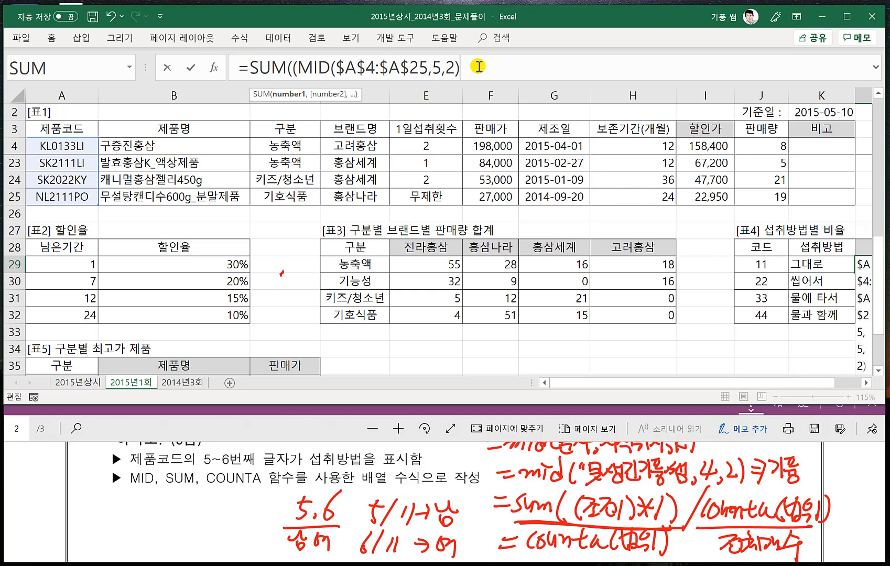
- Convert the MID result to a number with *1, compare it with code cell J29, and complete the SUM with )*1)
{"action": "type", "text": "*1"}
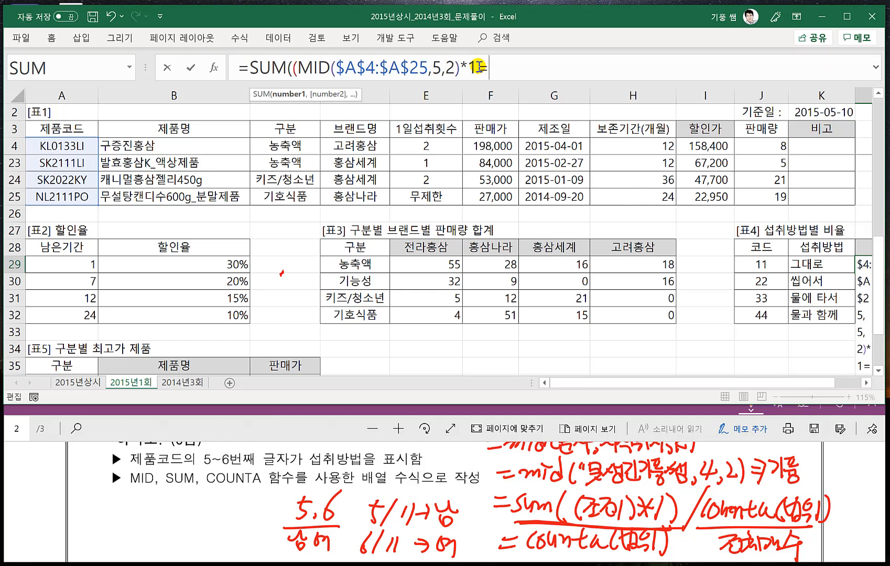
{"action": "type", "text": "="}
{"action": "left_click", "coordinate": [765, 262]}
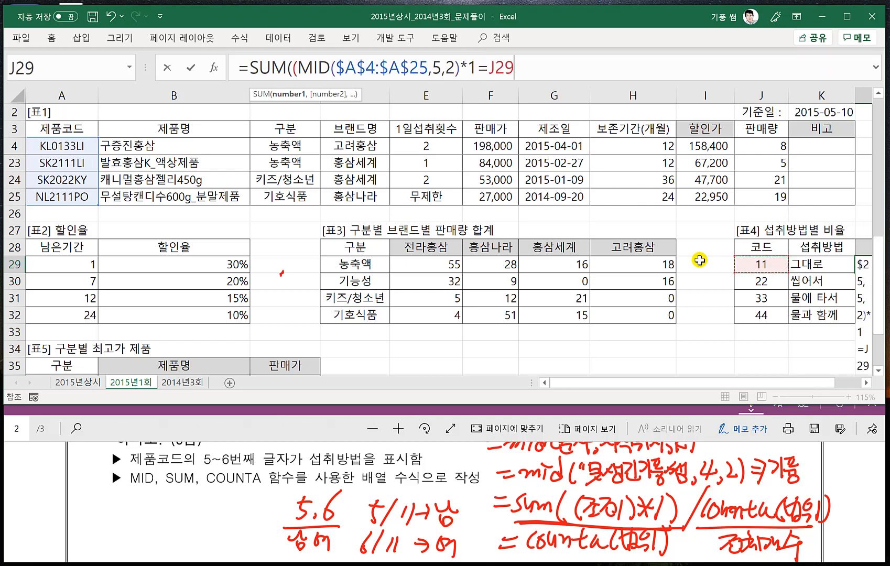
{"action": "left_click", "coordinate": [865, 382]}
{"action": "left_click", "coordinate": [865, 383]}
{"action": "left_click", "coordinate": [865, 382]}
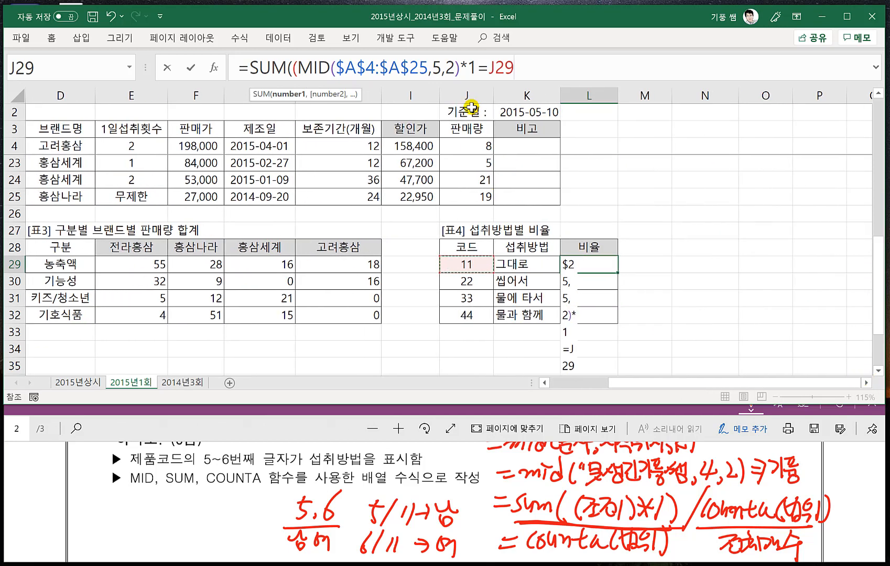
{"action": "left_click", "coordinate": [535, 78]}
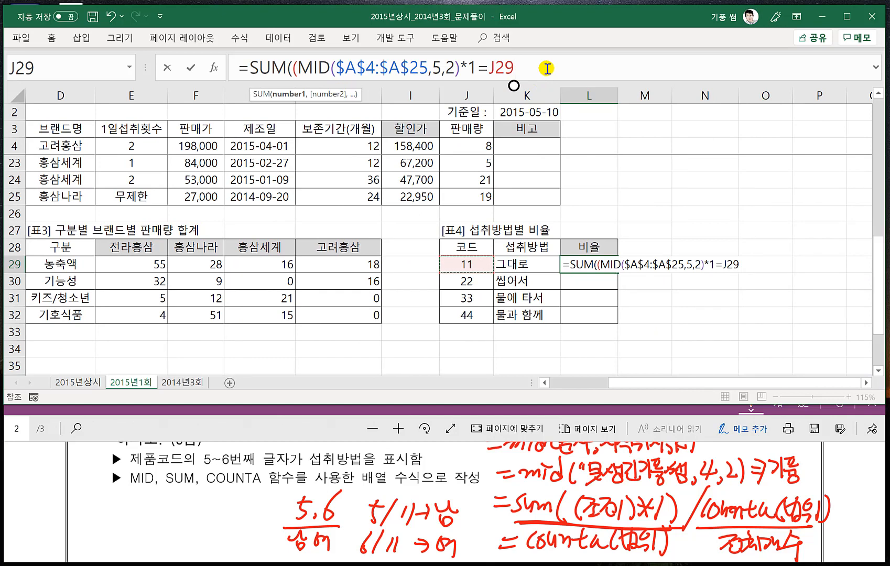
{"action": "type", "text": ")"}
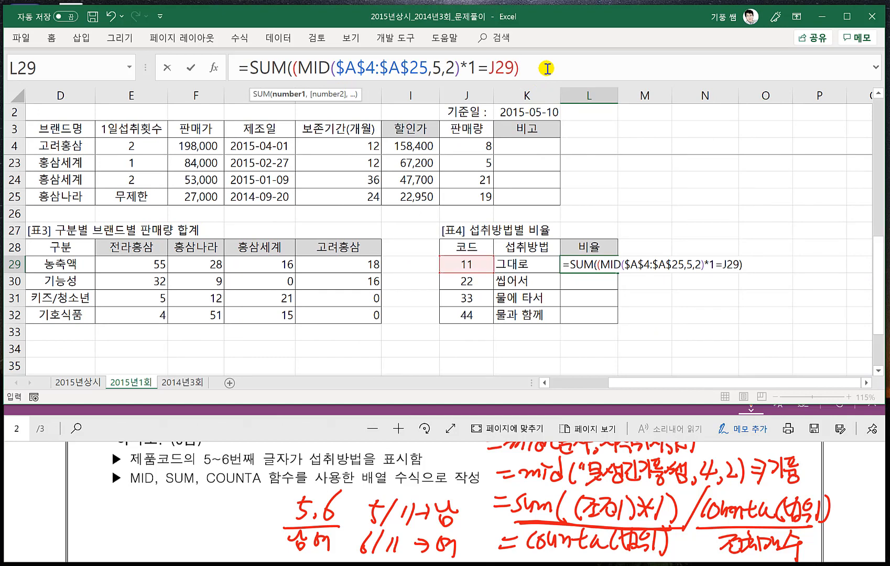
{"action": "type", "text": "*1)"}
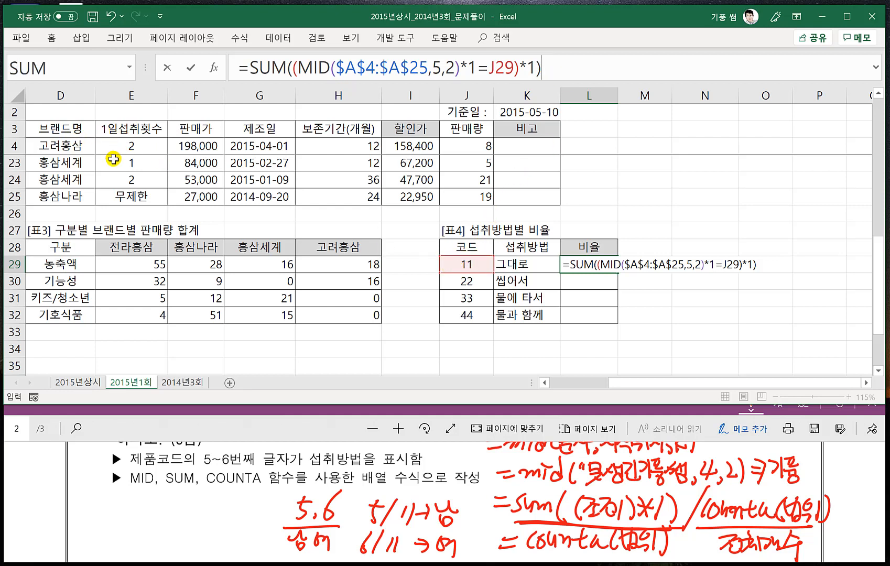
- Divide the SUM in L29 by COUNTA of the absolute 제품코드 range $A$4:$A$25 from [표1]
{"action": "left_click", "coordinate": [243, 446]}
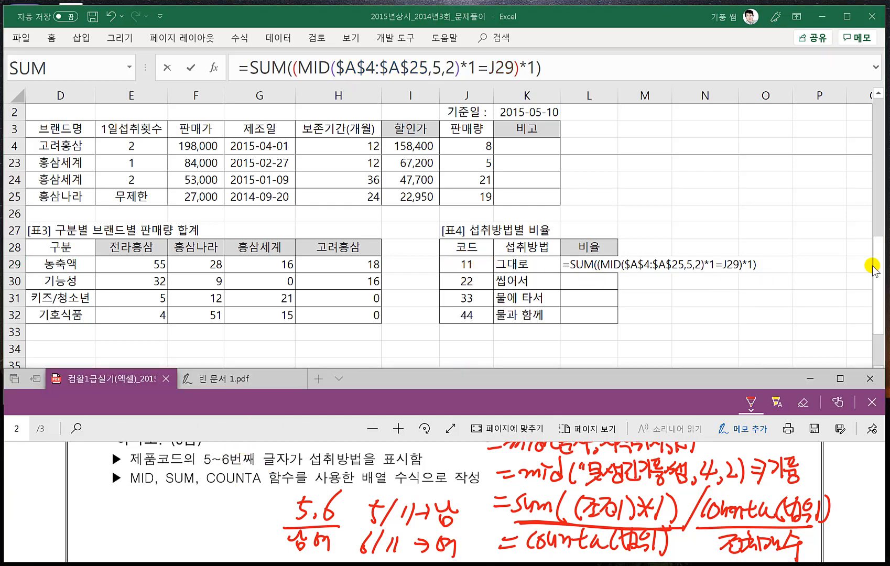
{"action": "left_click", "coordinate": [766, 267]}
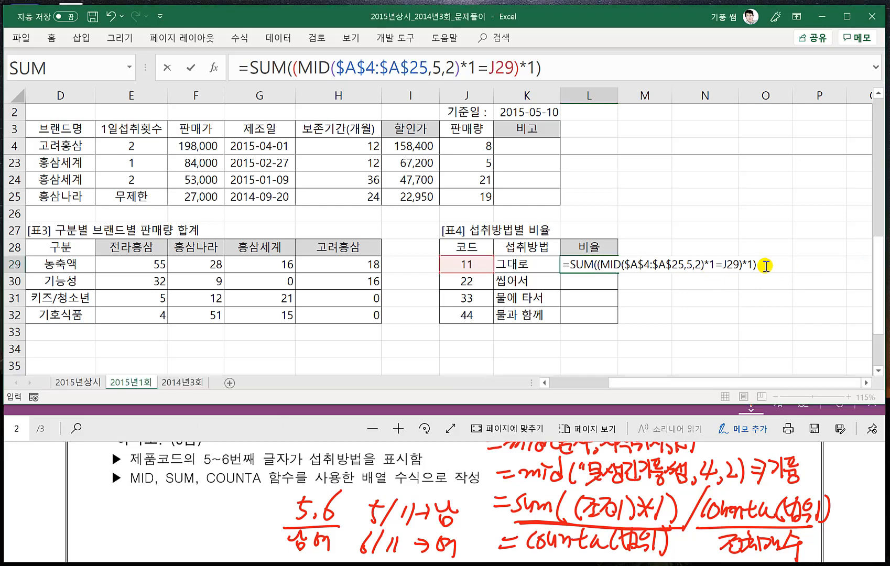
{"action": "left_click", "coordinate": [766, 266]}
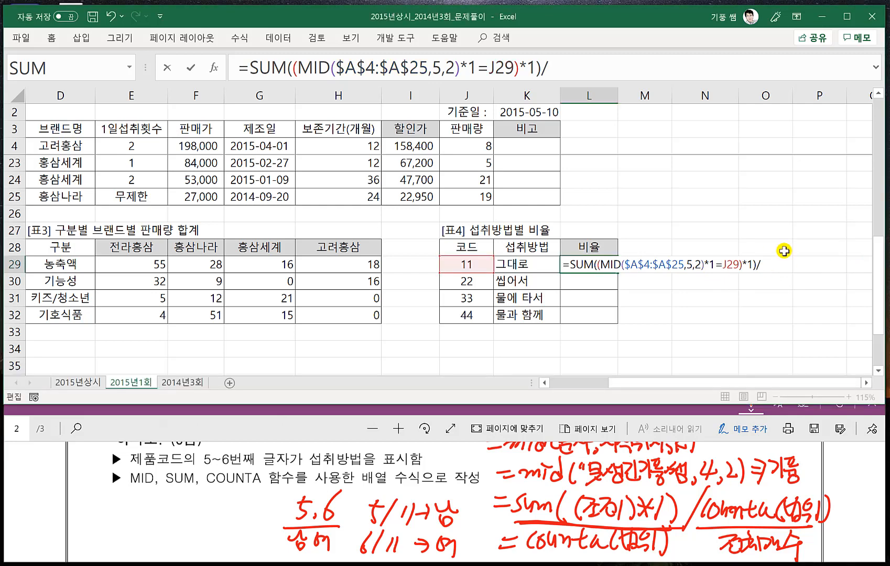
{"action": "type", "text": "COUNTA"}
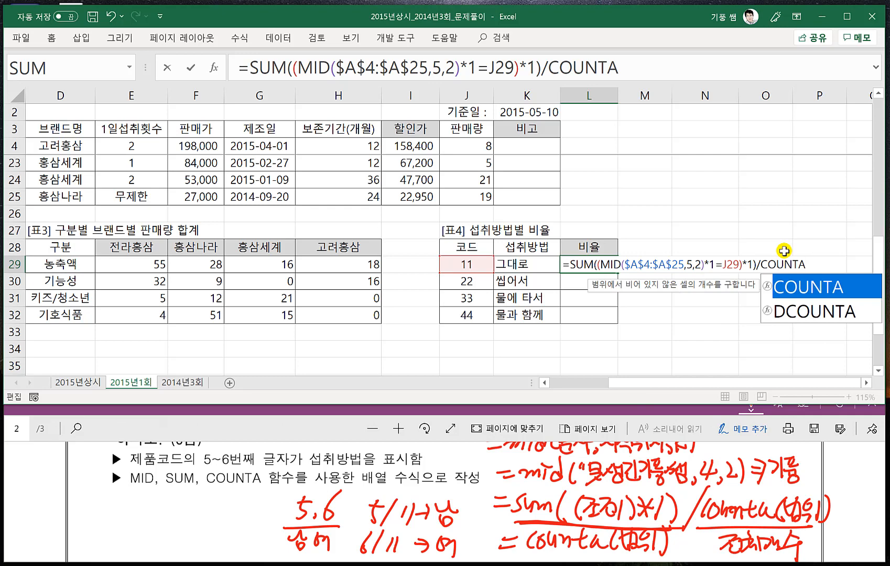
{"action": "type", "text": "("}
{"action": "left_click_drag", "start_coordinate": [651, 384], "coordinate": [545, 384]}
{"action": "left_click", "coordinate": [71, 145]}
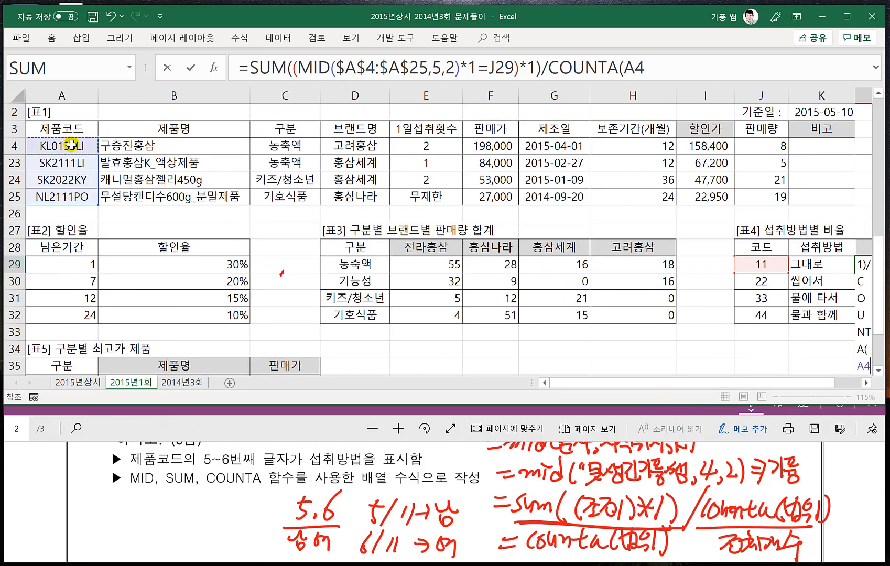
{"action": "key", "text": "ctrl+shift+Down"}
{"action": "key", "text": "F4"}
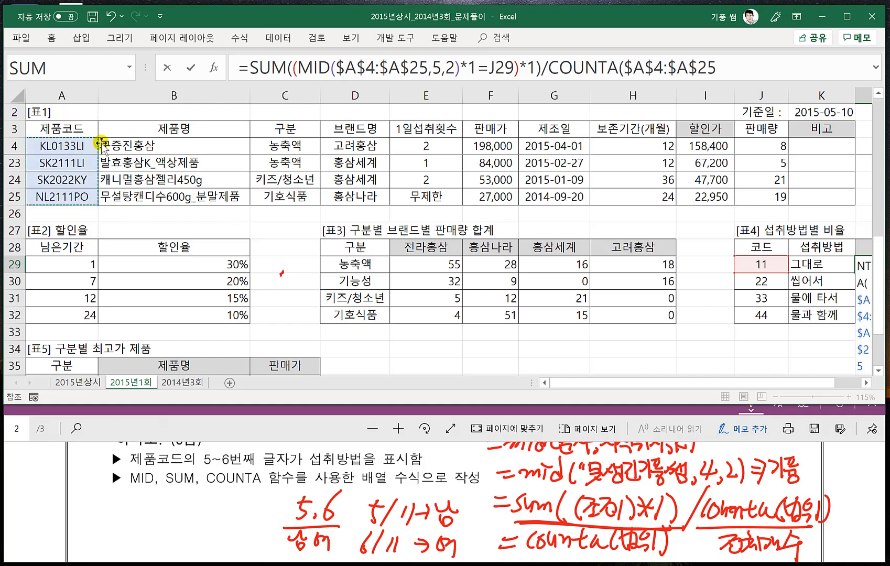
- Close the COUNTA parenthesis, enter the L29 formula as an array formula and fill it down to L32
{"action": "left_click_drag", "start_coordinate": [646, 384], "coordinate": [771, 386]}
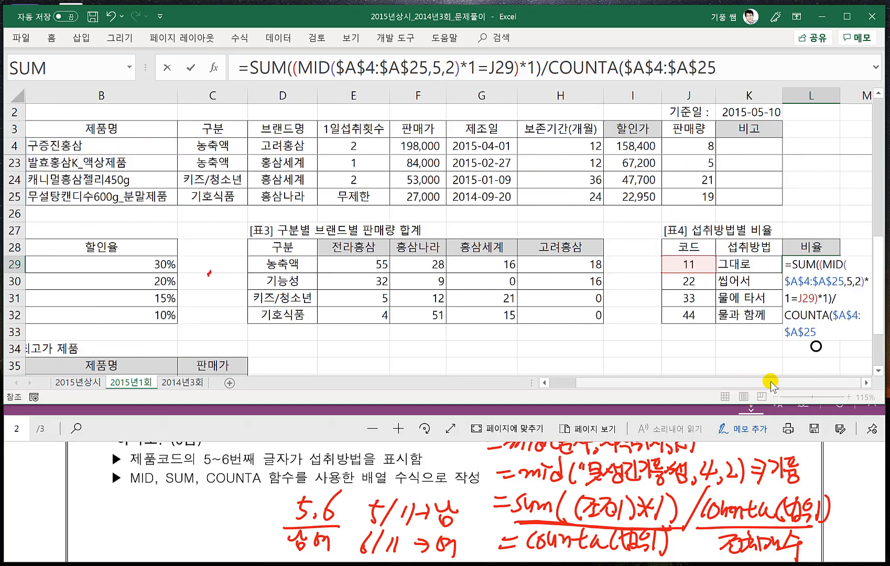
{"action": "left_click", "coordinate": [867, 383]}
{"action": "left_click", "coordinate": [867, 384]}
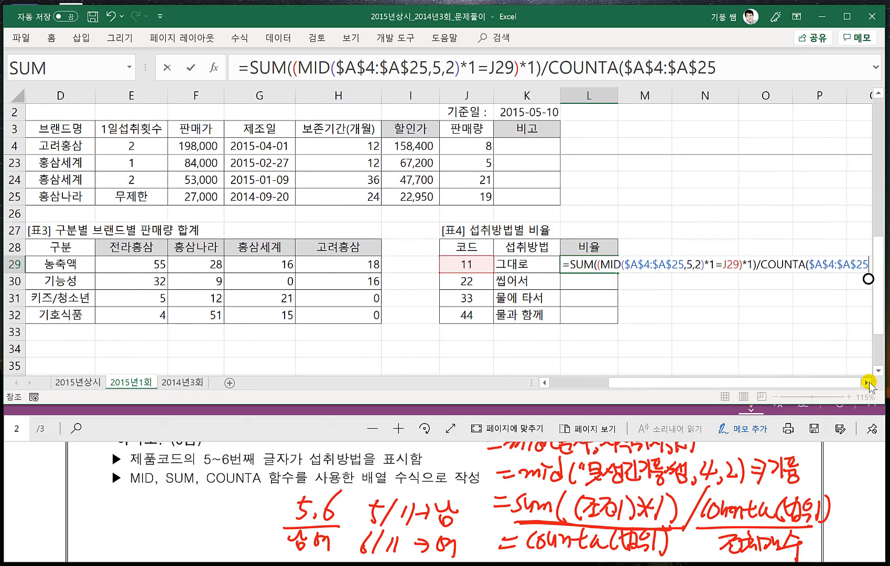
{"action": "left_click", "coordinate": [868, 384]}
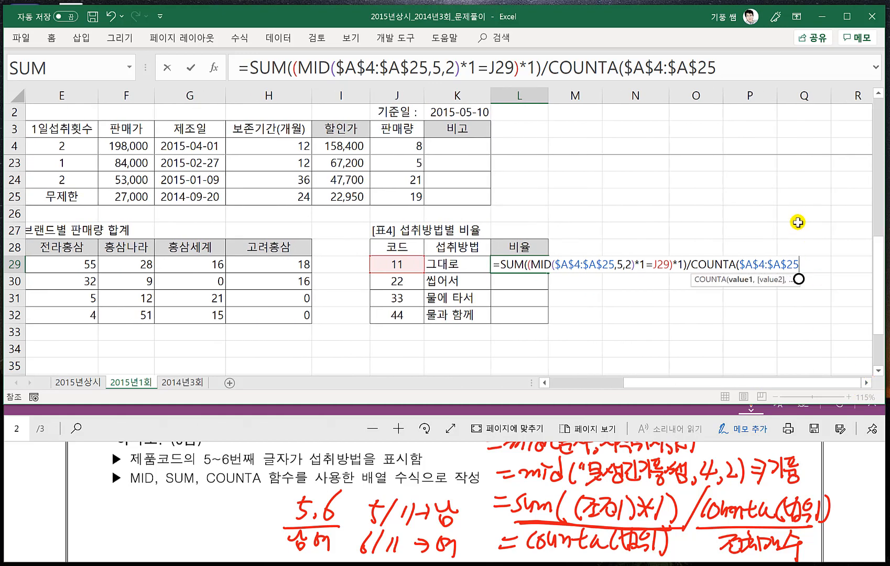
{"action": "left_click", "coordinate": [736, 70]}
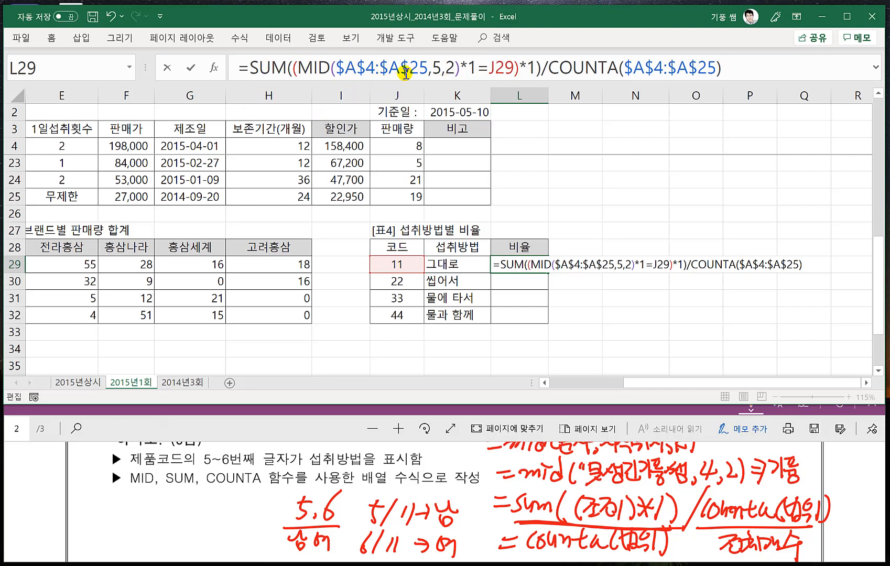
{"action": "key", "text": "ctrl+shift+Return"}
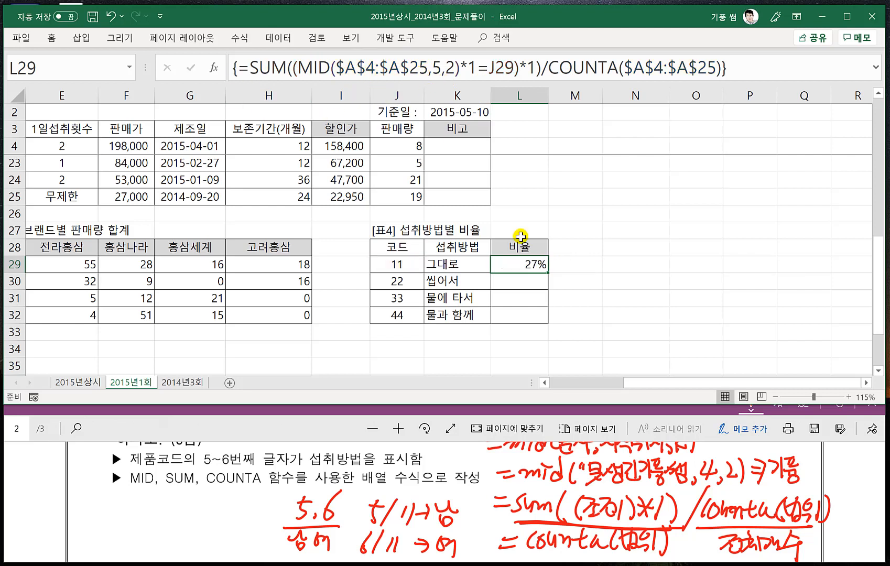
{"action": "left_click_drag", "start_coordinate": [545, 270], "coordinate": [556, 323]}
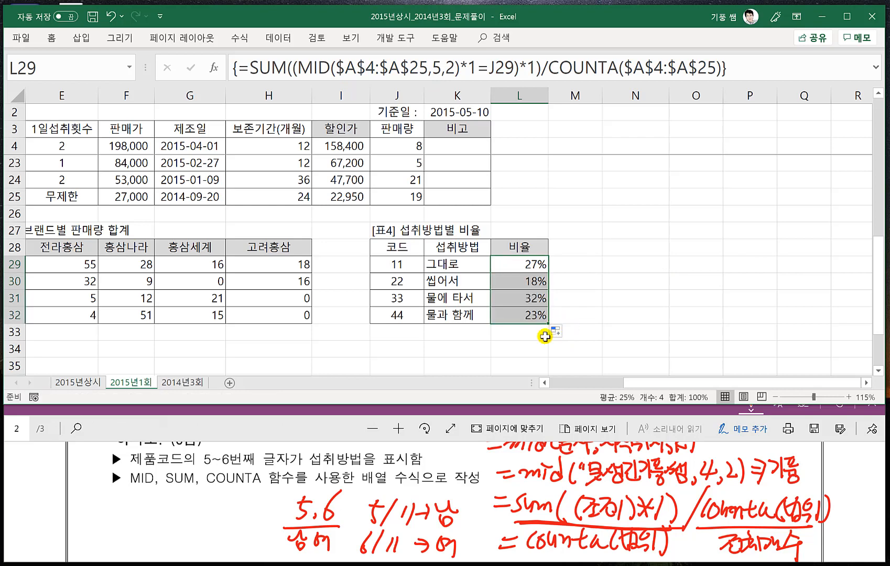
- Examine problem 4 on the user-defined function fn비고 in the exam PDF alongside [표1] in the worksheet
{"action": "left_click", "coordinate": [256, 434]}
{"action": "scroll", "coordinate": [267, 532], "scroll_direction": "down", "scroll_amount": 2}
{"action": "scroll", "coordinate": [260, 521], "scroll_direction": "down", "scroll_amount": 2}
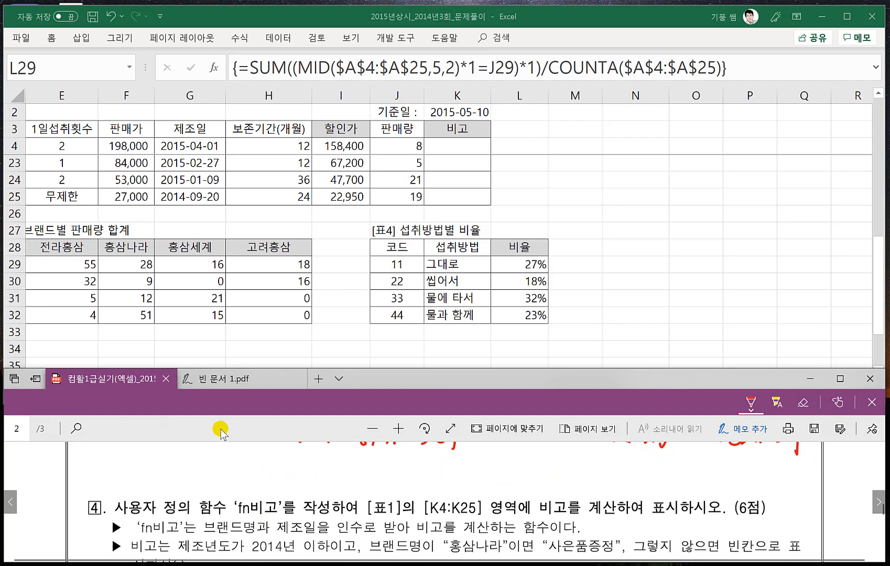
{"action": "scroll", "coordinate": [234, 480], "scroll_direction": "down", "scroll_amount": 1}
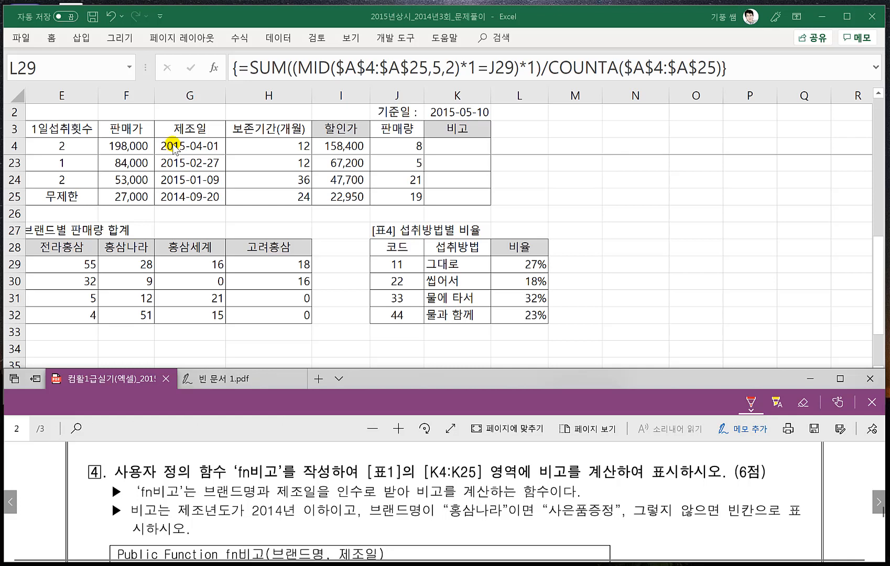
{"action": "left_click", "coordinate": [433, 321]}
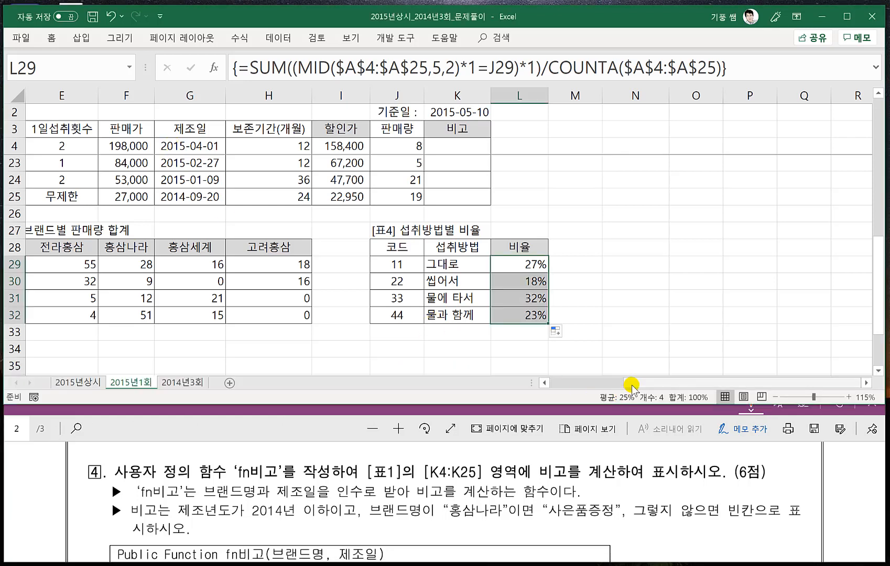
{"action": "left_click_drag", "start_coordinate": [631, 387], "coordinate": [560, 386]}
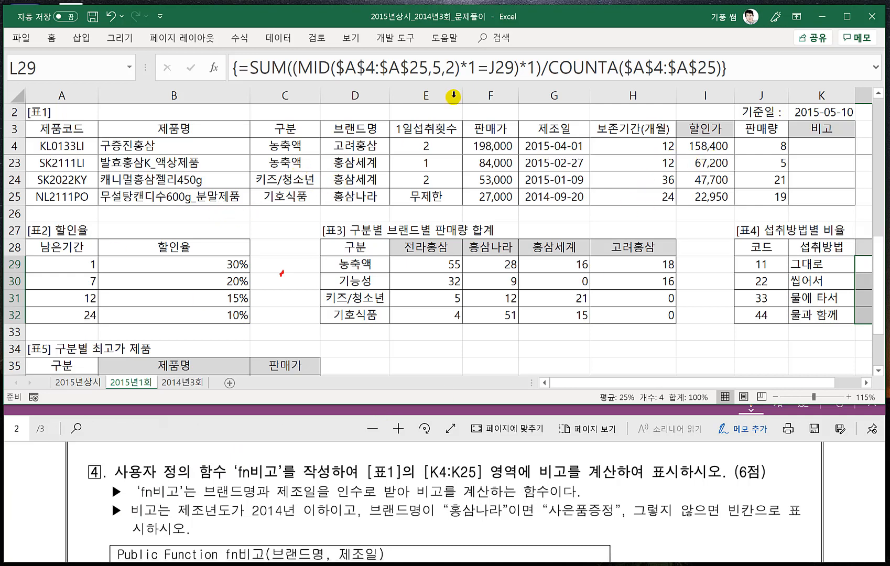
- Open the Visual Basic editor and insert a new module into the workbook's project
{"action": "left_click", "coordinate": [396, 38]}
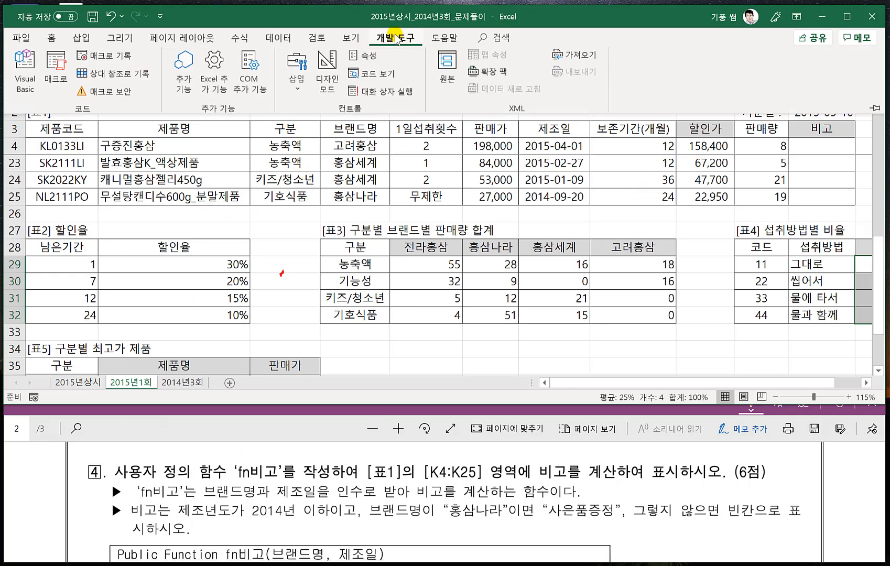
{"action": "left_click", "coordinate": [25, 78]}
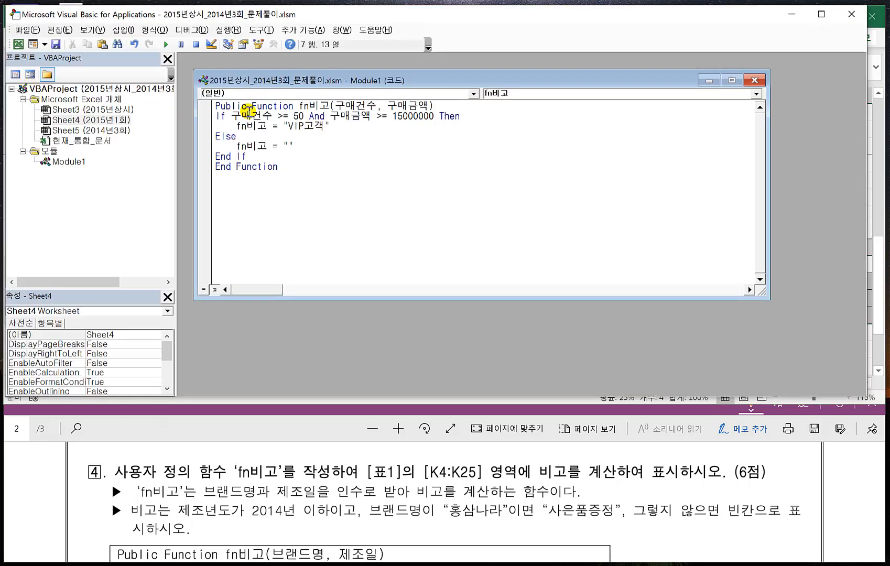
{"action": "left_click", "coordinate": [123, 29]}
{"action": "left_click", "coordinate": [93, 73]}
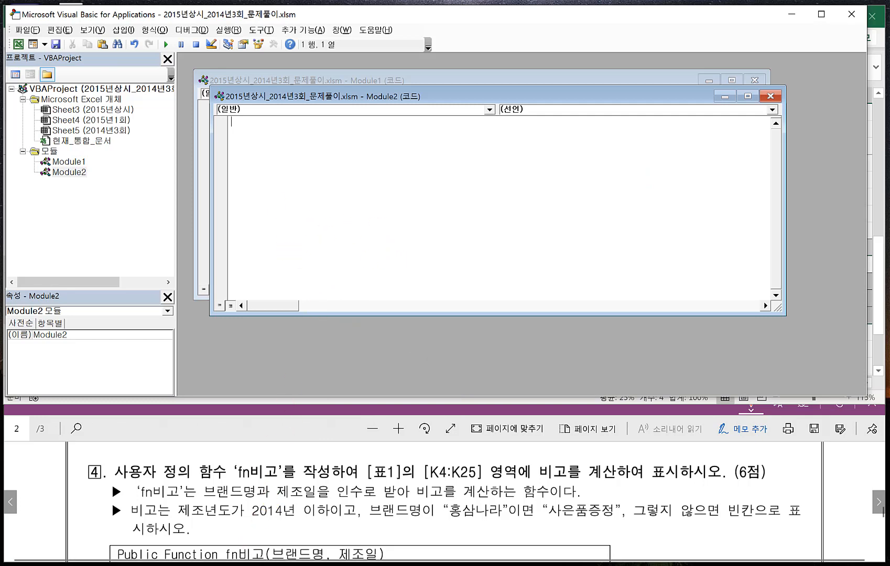
- Switch to Notepad and reduce the old code to Public Function fn비고 and End Function, without arguments or body
{"action": "key", "text": "alt+Tab"}
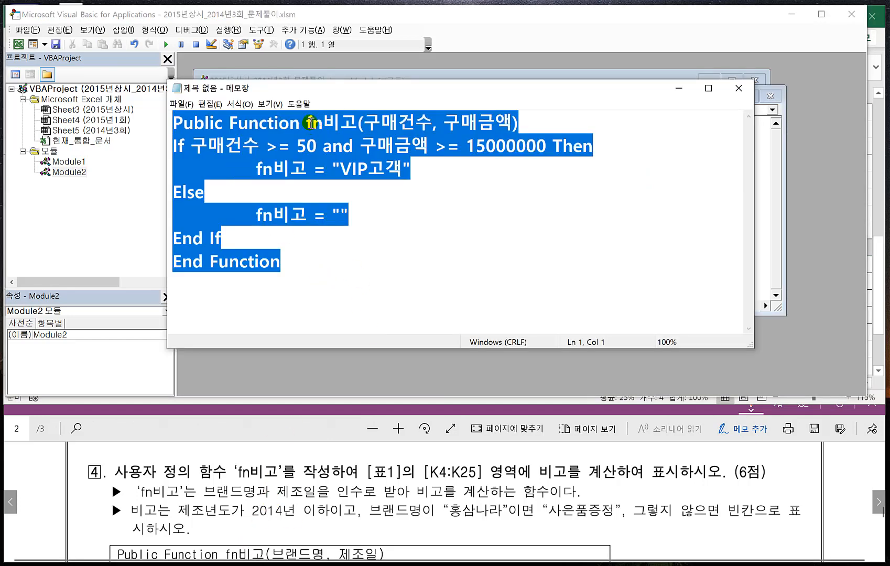
{"action": "left_click_drag", "start_coordinate": [313, 123], "coordinate": [330, 229]}
{"action": "key", "text": "Delete"}
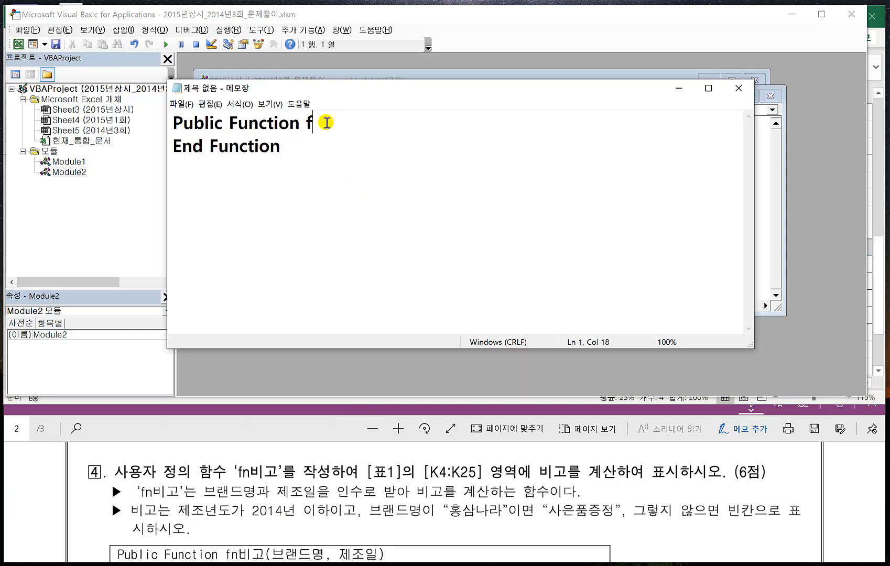
{"action": "type", "text": "Nㅜ"}
{"action": "key", "text": "BackSpace"}
{"action": "type", "text": "비고"}
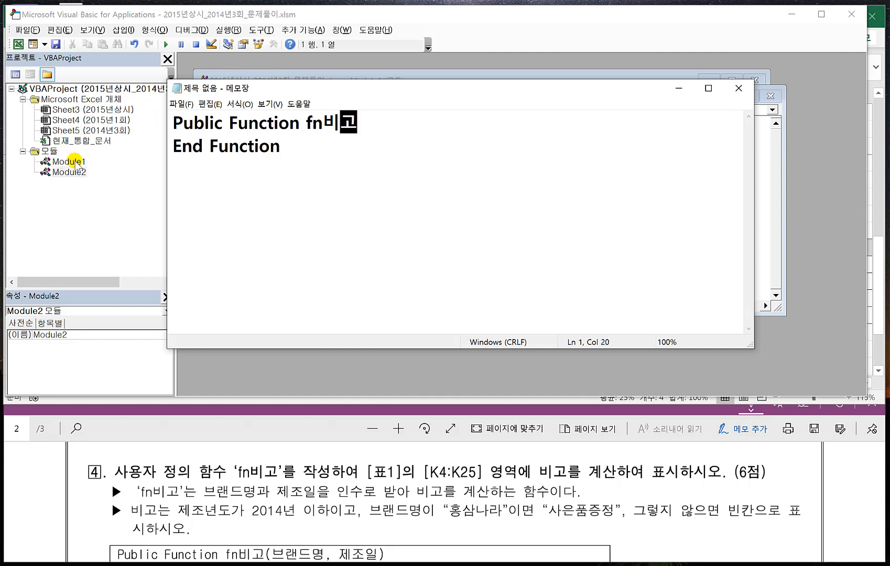
- Rearrange the Notepad and Module2 windows to reveal the Module1 code, and rename the function in Notepad as fn비고1
{"action": "left_click_drag", "start_coordinate": [308, 88], "coordinate": [348, 192]}
{"action": "left_click_drag", "start_coordinate": [362, 96], "coordinate": [443, 168]}
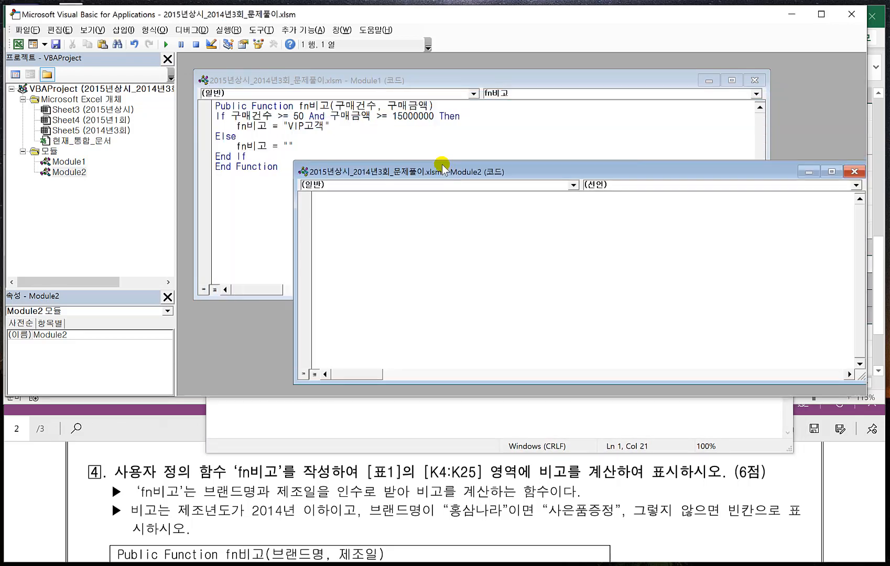
{"action": "left_click", "coordinate": [309, 398]}
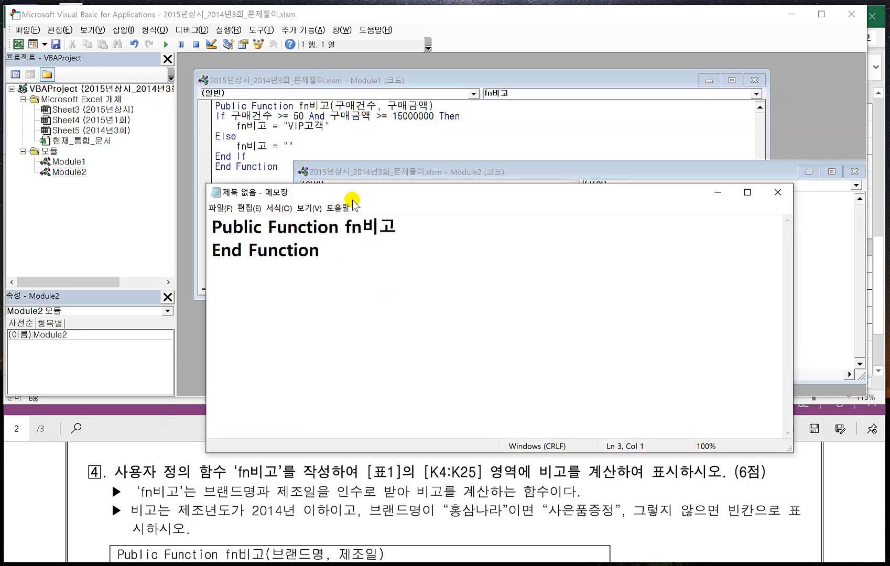
{"action": "left_click_drag", "start_coordinate": [353, 198], "coordinate": [373, 157]}
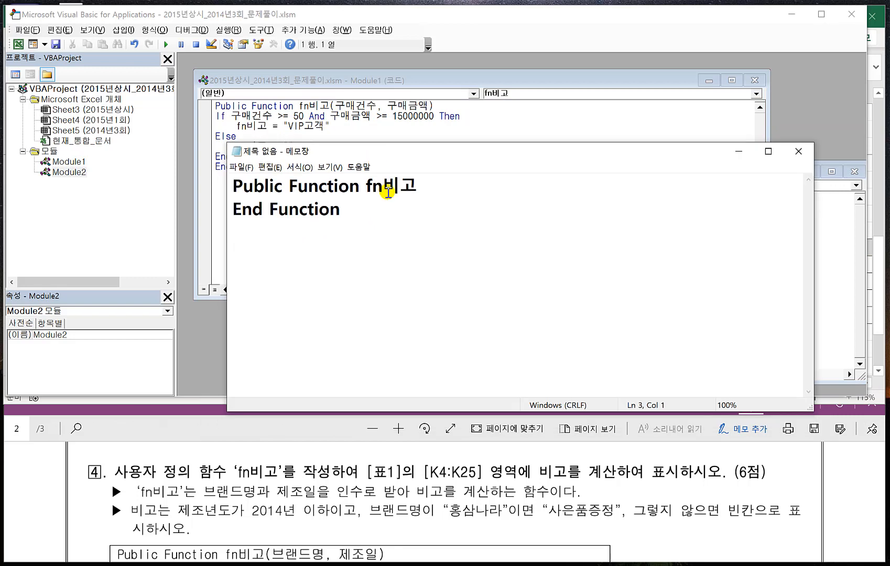
{"action": "left_click", "coordinate": [422, 187]}
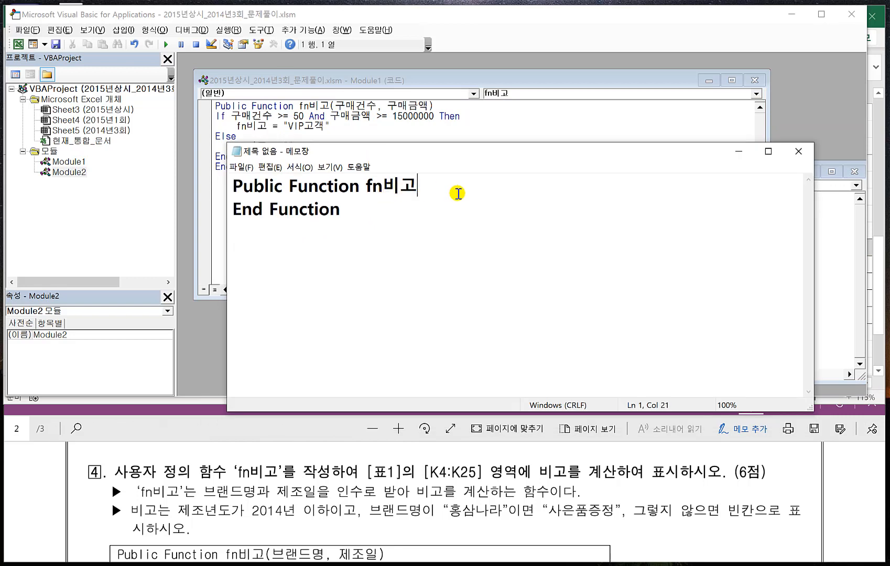
{"action": "type", "text": "1"}
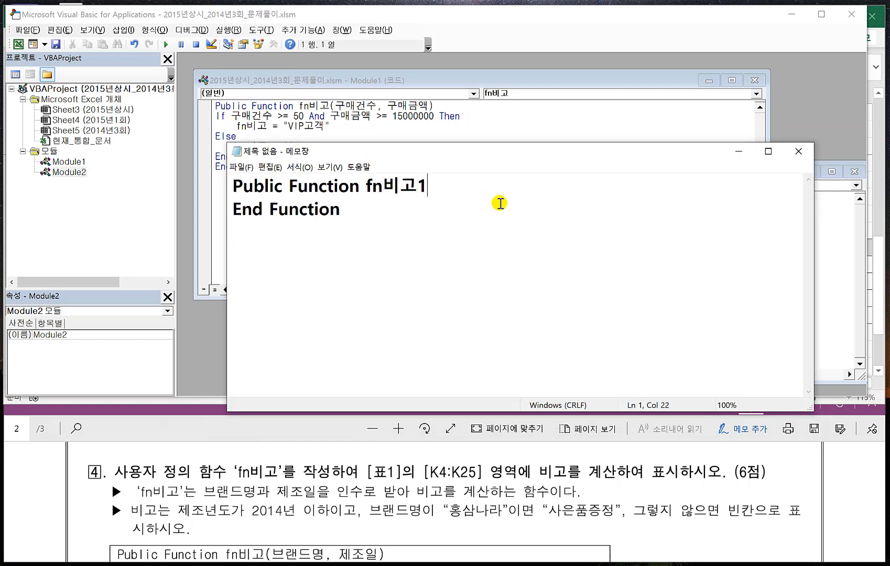
{"action": "type", "text": "("}
{"action": "type", "text": "qm"}
- Add the arguments (브랜드명,제조일) to the fn비고1 function declaration in Notepad
{"action": "key", "text": "BackSpace"}
{"action": "key", "text": "BackSpace"}
{"action": "type", "text": "ㅂ"}
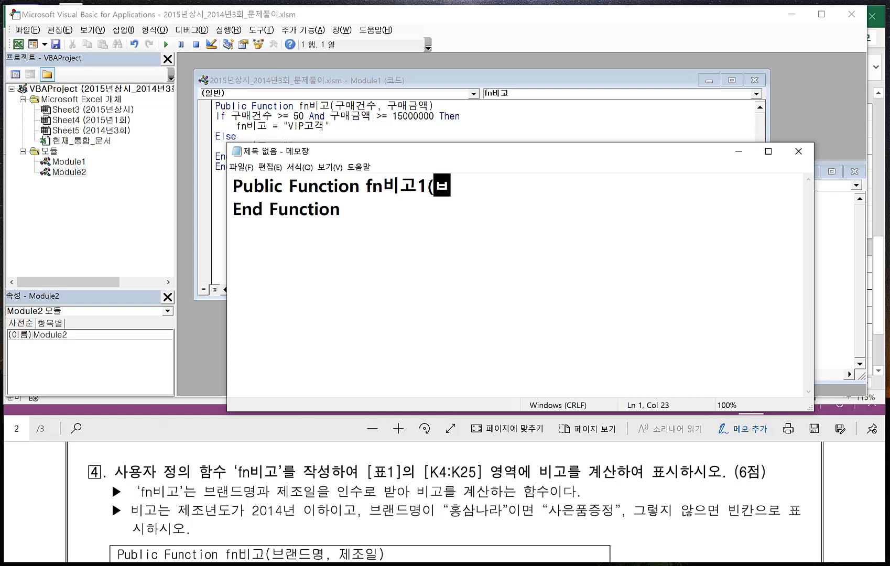
{"action": "type", "text": "ㅡㄹㅐㄴㄷㅡㅁㅕㅇ"}
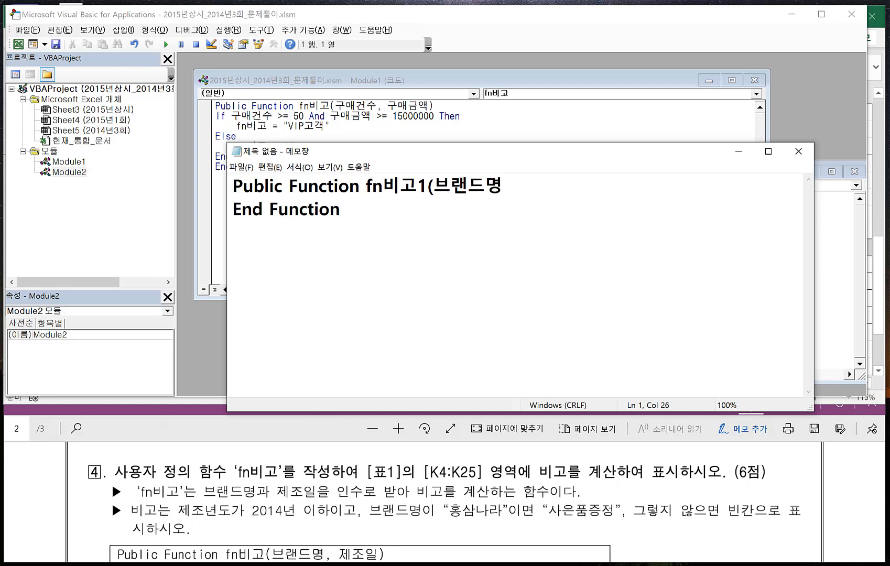
{"action": "type", "text": ",ㅈ"}
{"action": "type", "text": ")"}
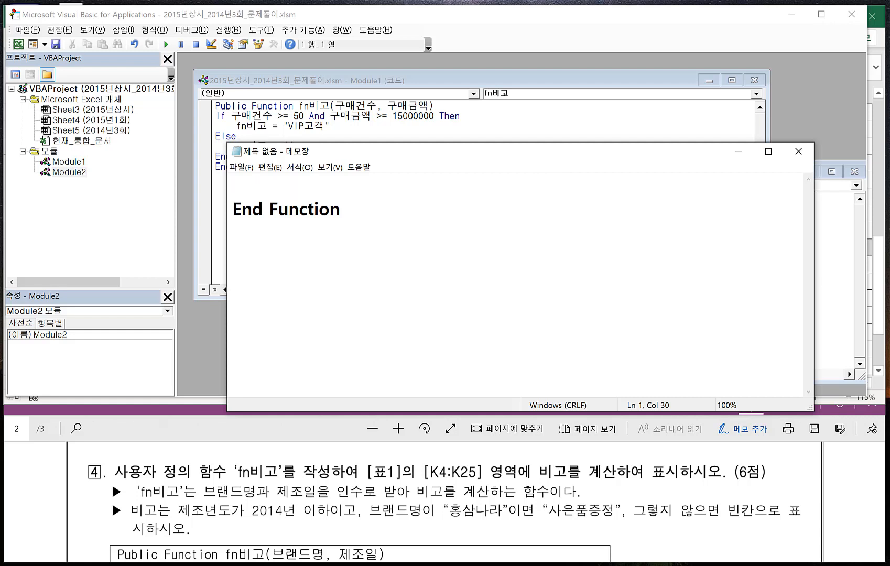
- Begin the function body with a condition testing If year(제조일) <= 2014
{"action": "key", "text": "Return"}
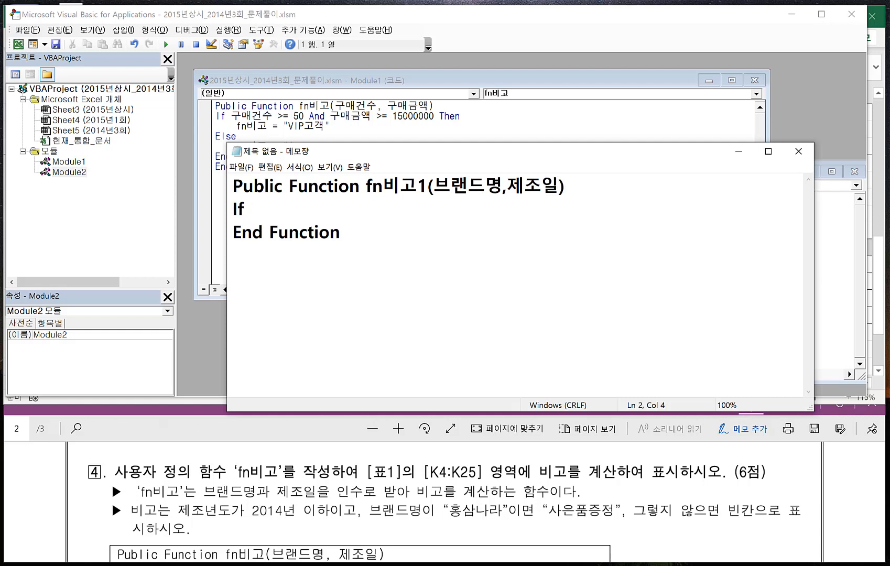
{"action": "type", "text": "If year(제조이"}
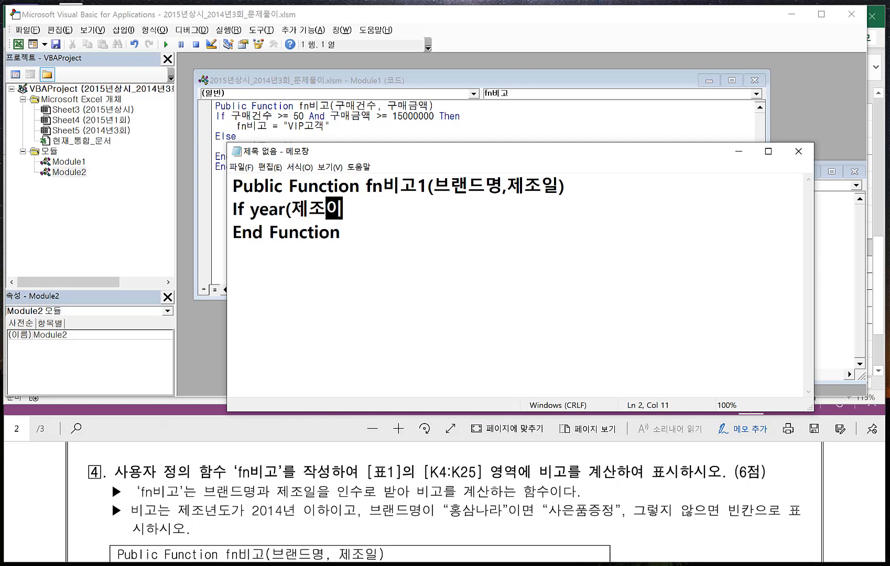
{"action": "type", "text": "ㄹ"}
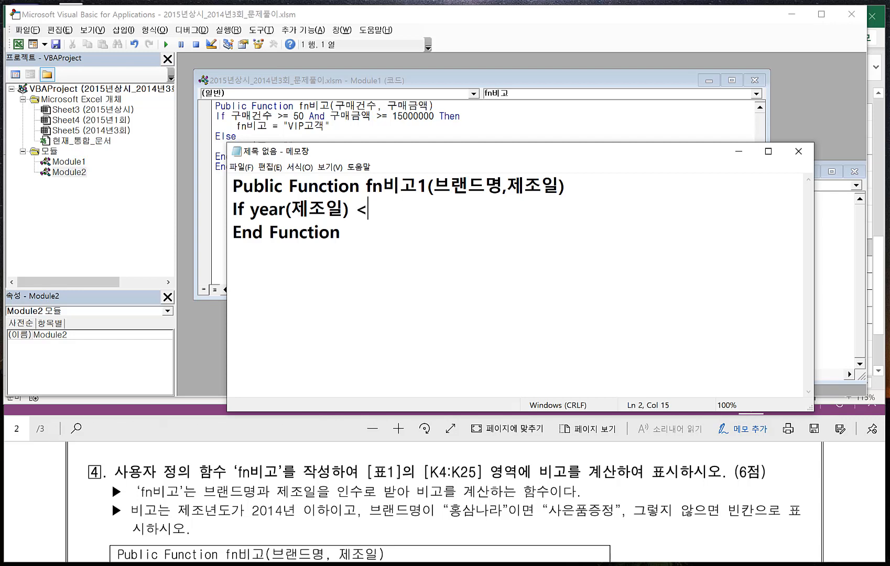
{"action": "type", "text": ") <= 2014"}
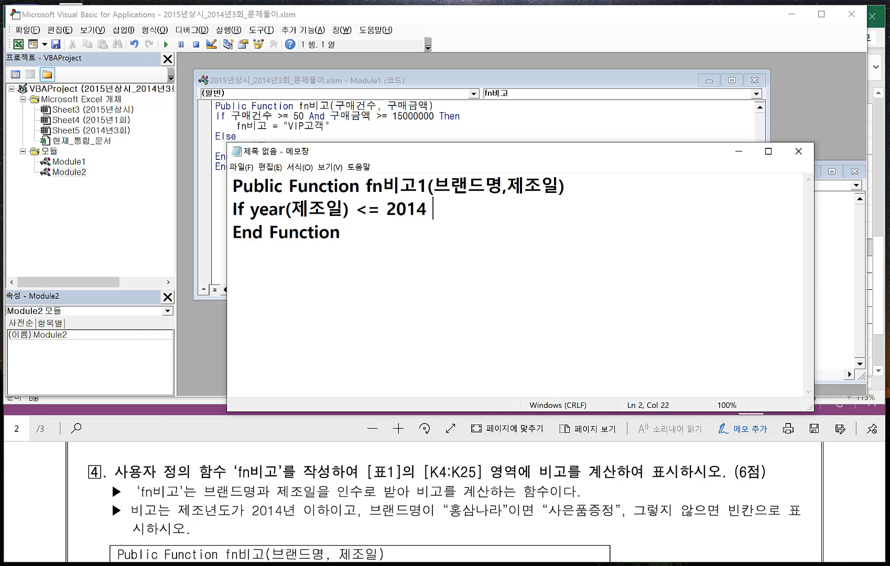
{"action": "type", "text": " an"}
{"action": "type", "text": "d qm"}
- Extend the If condition with and 브랜드명 = "홍삼나라", ending the line with Then
{"action": "key", "text": "BackSpace"}
{"action": "key", "text": "BackSpace"}
{"action": "key", "text": "Hangul"}
{"action": "type", "text": "ㅂ"}
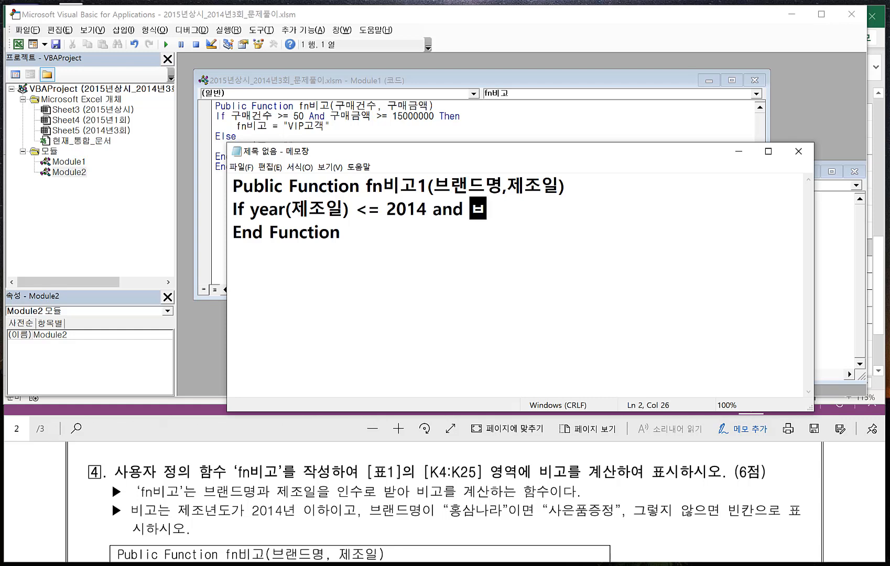
{"action": "type", "text": "브랜드명 "}
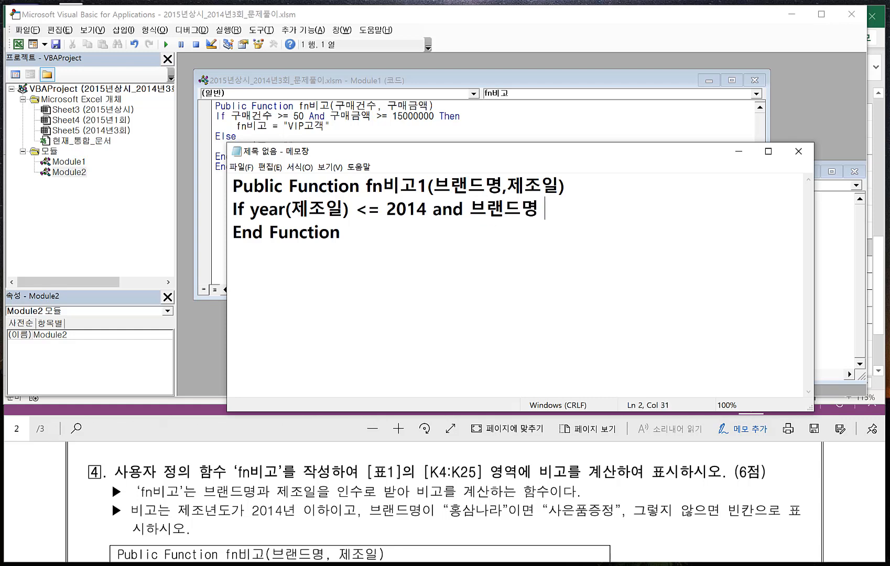
{"action": "type", "text": "= \"홍"}
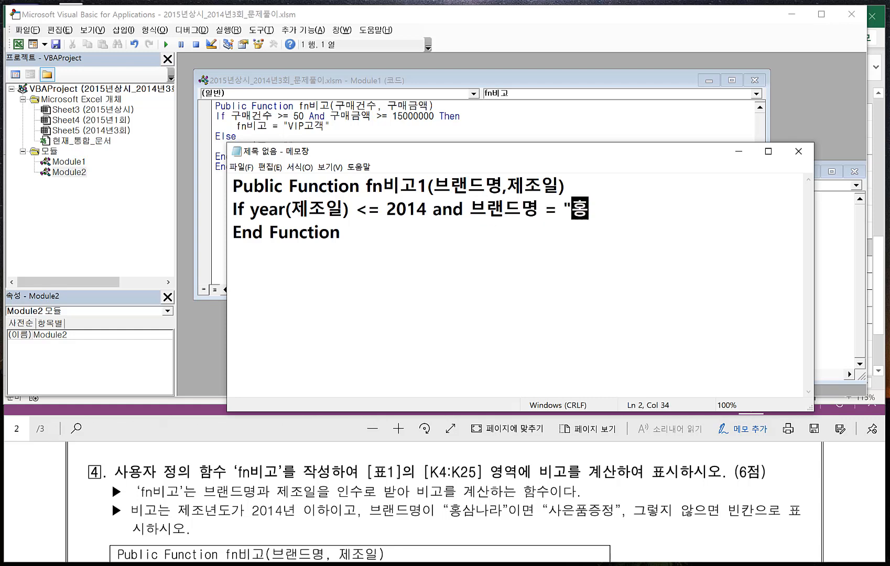
{"action": "type", "text": "삼나라\" T"}
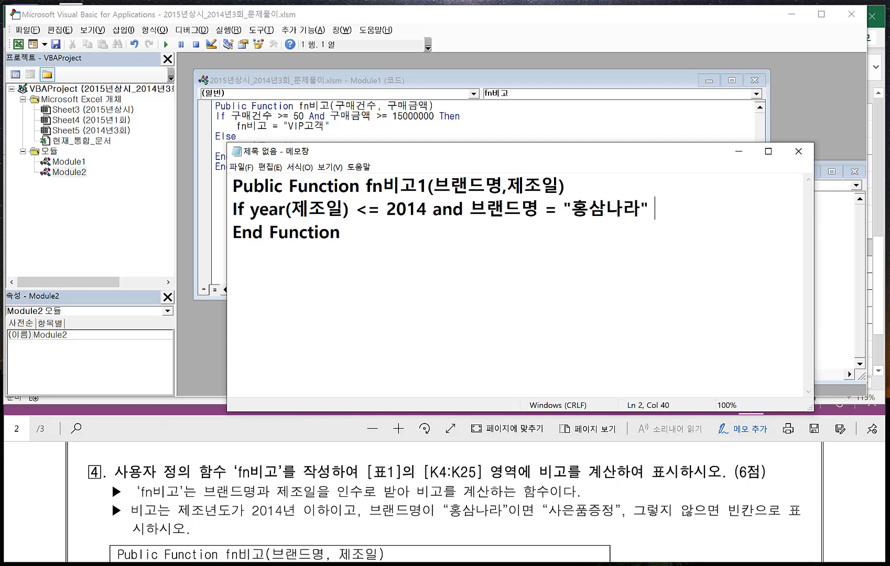
{"action": "type", "text": "hen"}
- Add an indented line under the If condition assigning fn비고 = "사은품증정"
{"action": "key", "text": "Return"}
{"action": "key", "text": "Tab"}
{"action": "type", "text": "f"}
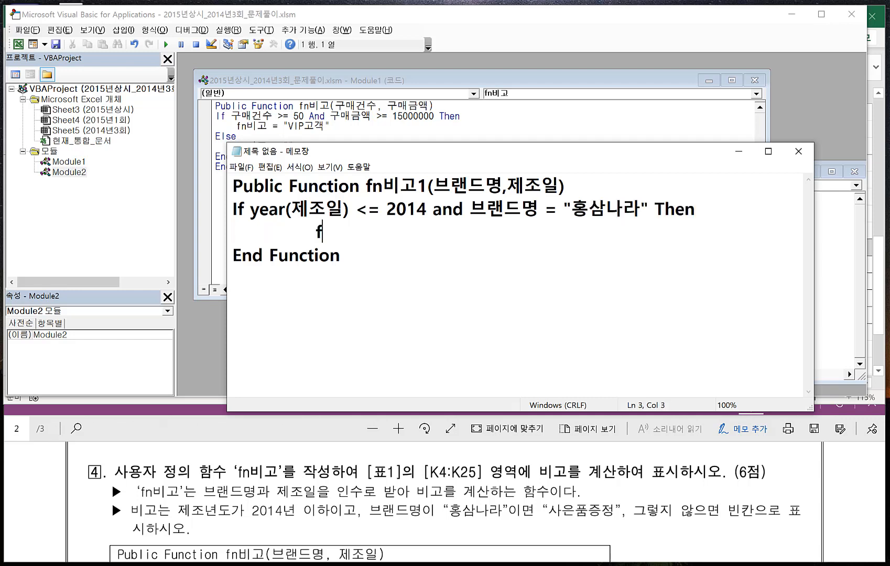
{"action": "type", "text": "n비고 "}
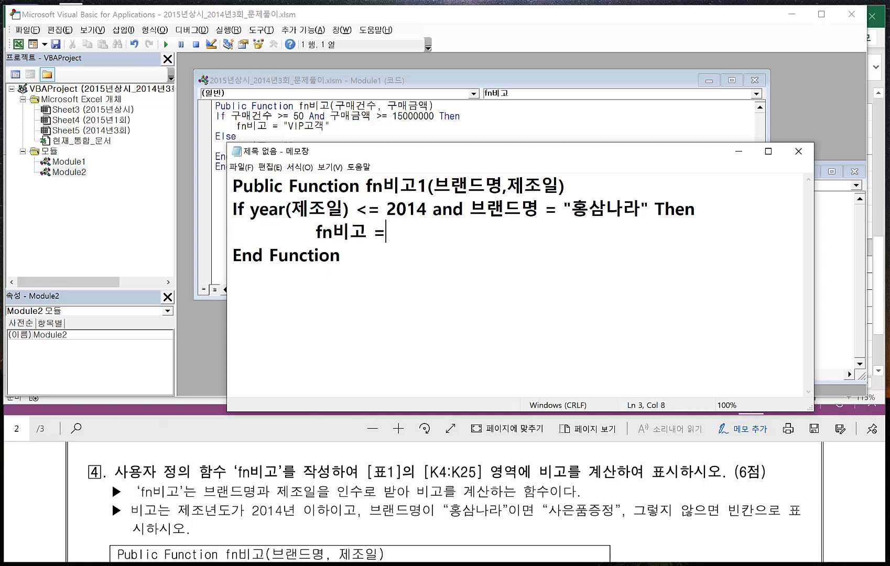
{"action": "type", "text": "= \"사은품증정\""}
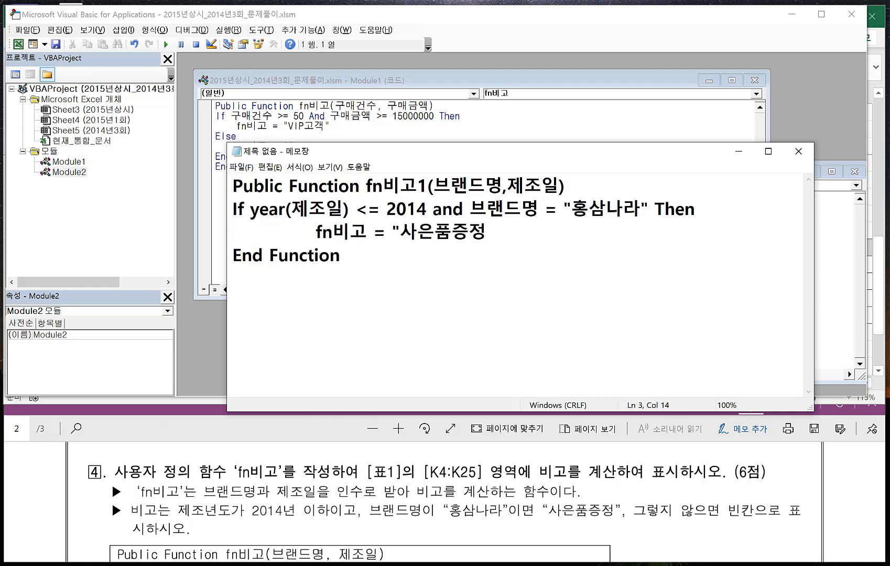
- Add an Else branch assigning fn비고 = "" and close the block with End If
{"action": "key", "text": "Return"}
{"action": "type", "text": "Else"}
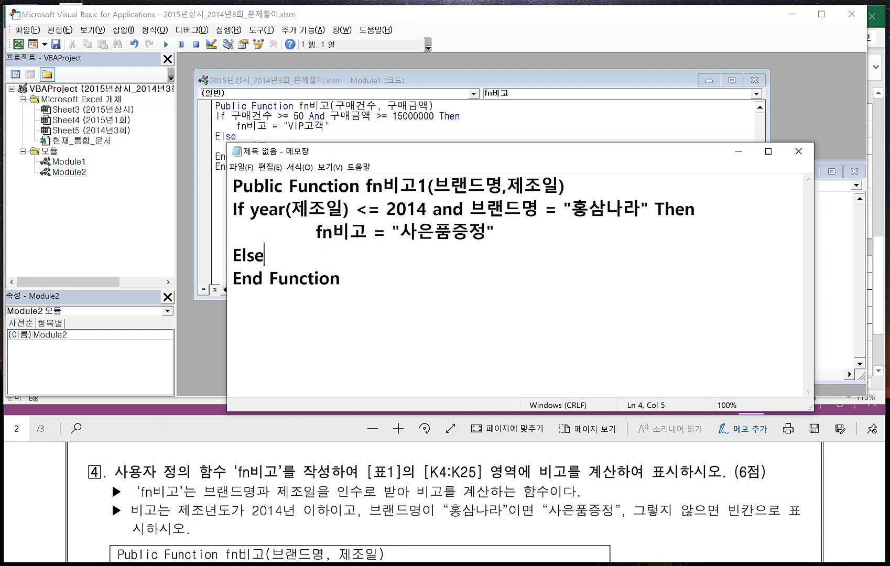
{"action": "key", "text": "Return"}
{"action": "key", "text": "Tab"}
{"action": "type", "text": "fn비고 "}
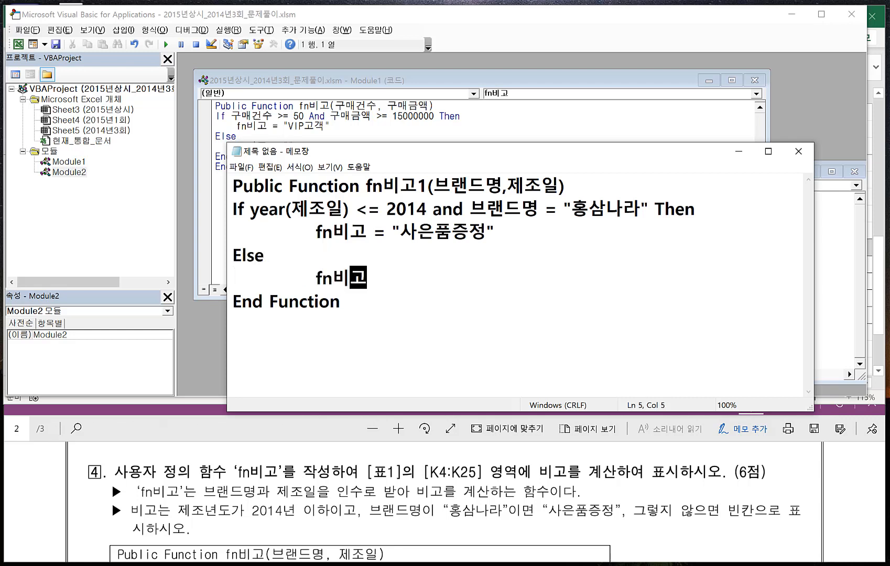
{"action": "type", "text": "= \""}
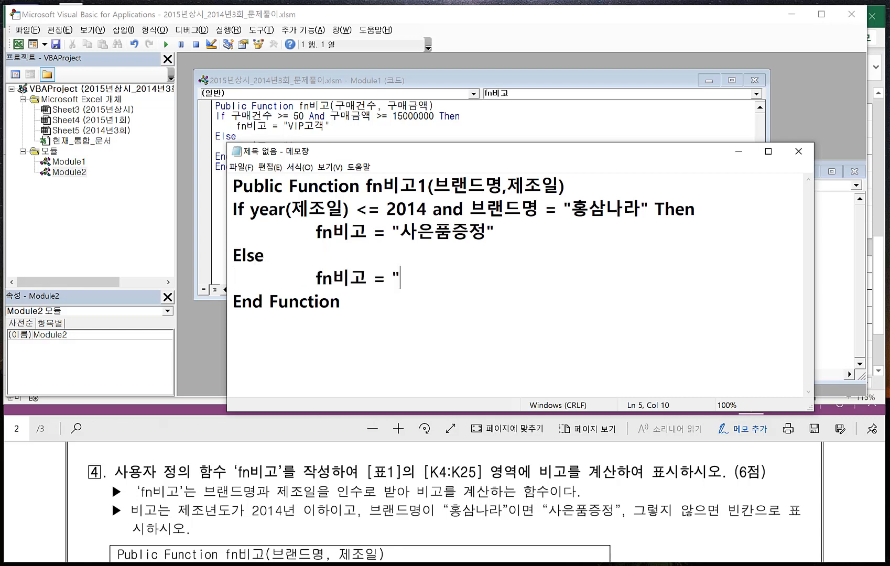
{"action": "type", "text": "\""}
{"action": "key", "text": "Return"}
{"action": "type", "text": "End"}
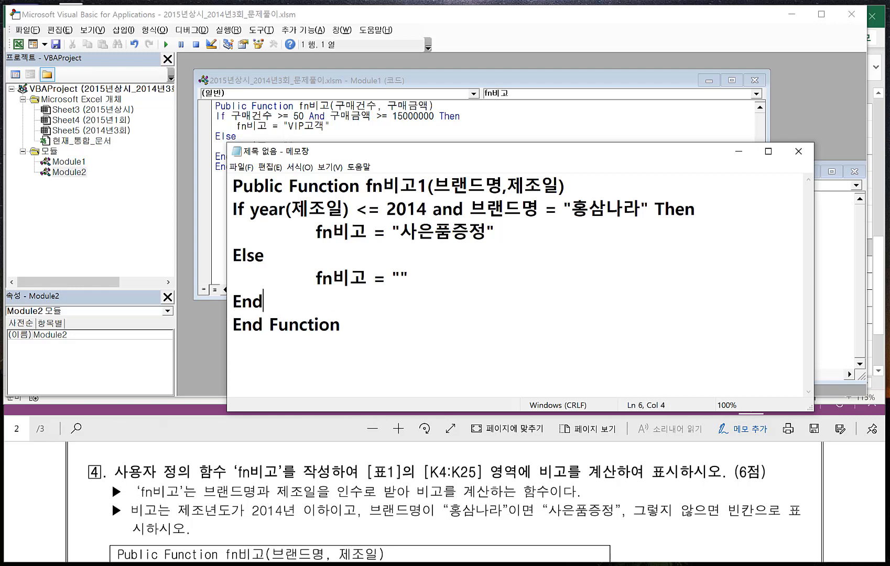
{"action": "type", "text": " If"}
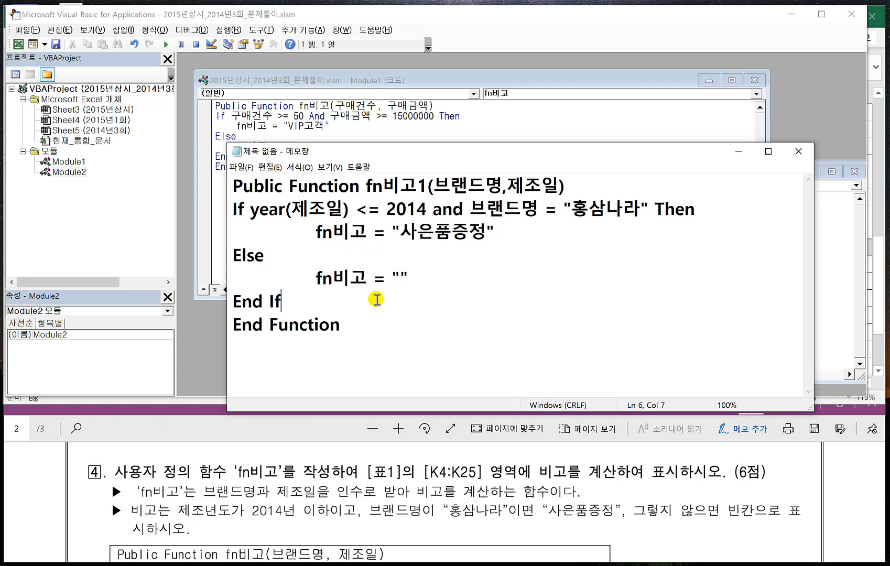
- Copy the whole function from Notepad into the empty Module2 code window and return to the Excel worksheet
{"action": "left_click", "coordinate": [345, 332]}
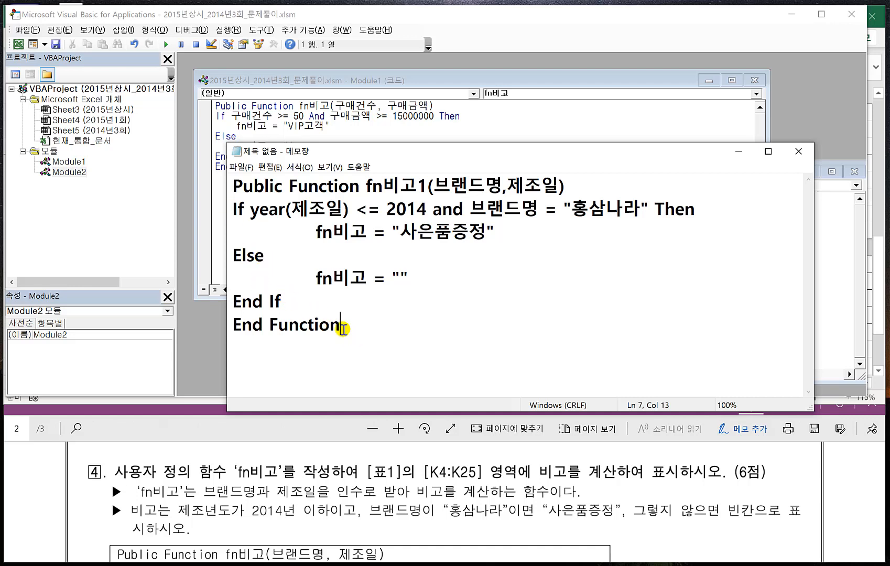
{"action": "left_click_drag", "start_coordinate": [340, 326], "coordinate": [230, 184]}
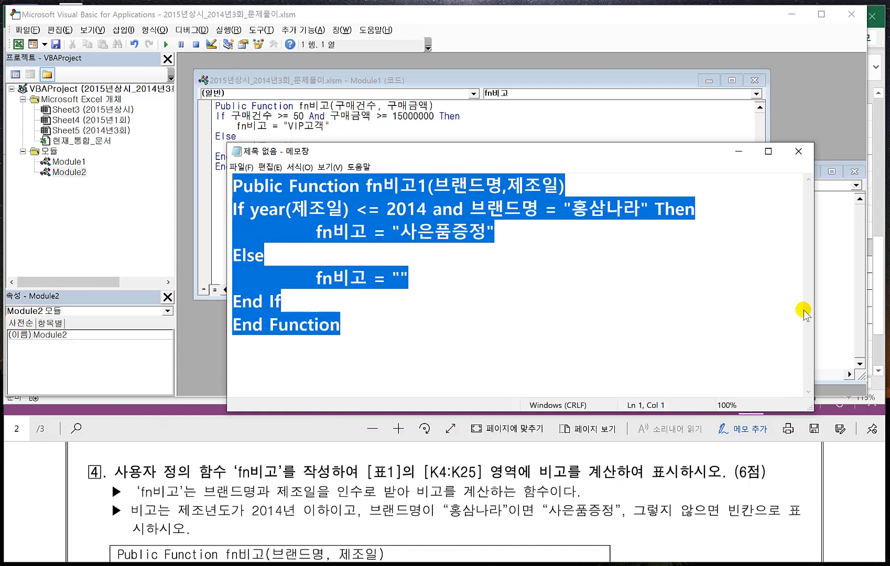
{"action": "key", "text": "ctrl+c"}
{"action": "left_click", "coordinate": [829, 315]}
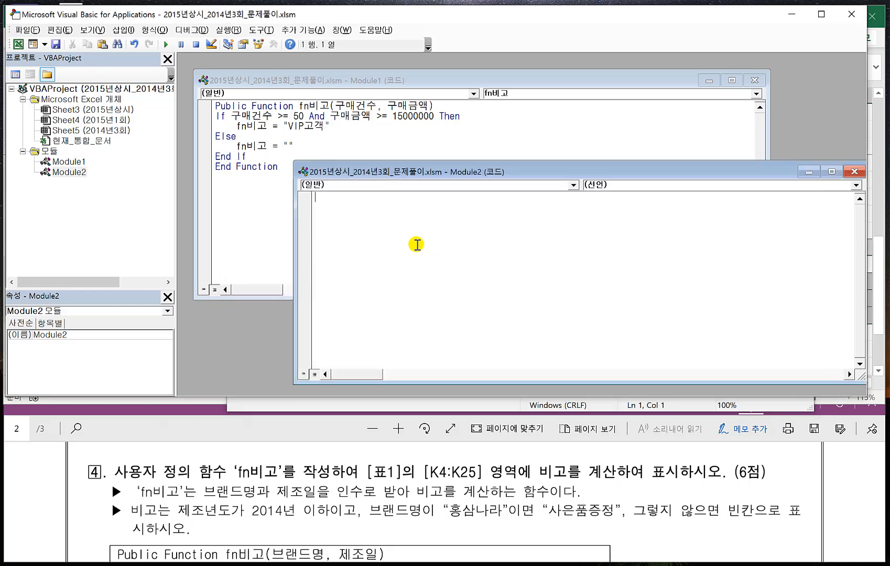
{"action": "key", "text": "ctrl+v"}
{"action": "left_click_drag", "start_coordinate": [394, 173], "coordinate": [331, 153]}
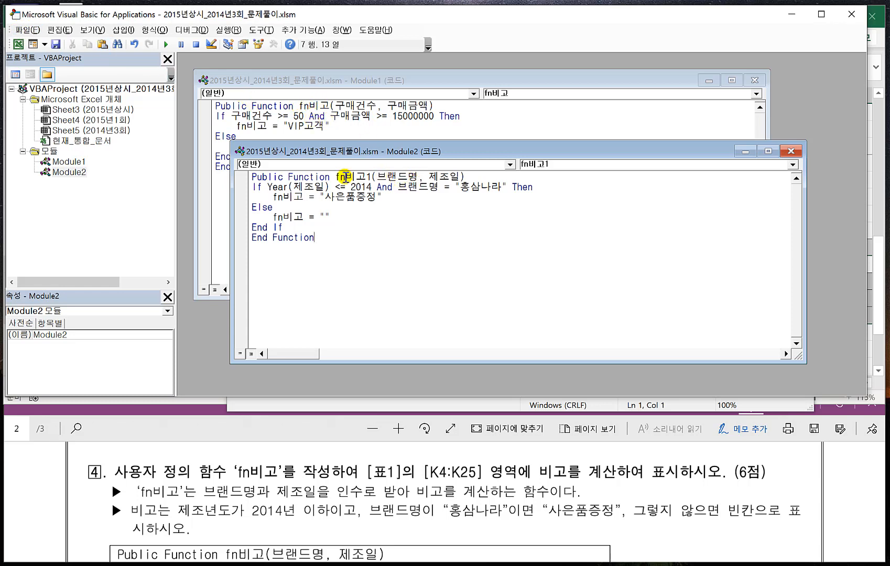
{"action": "left_click", "coordinate": [29, 33]}
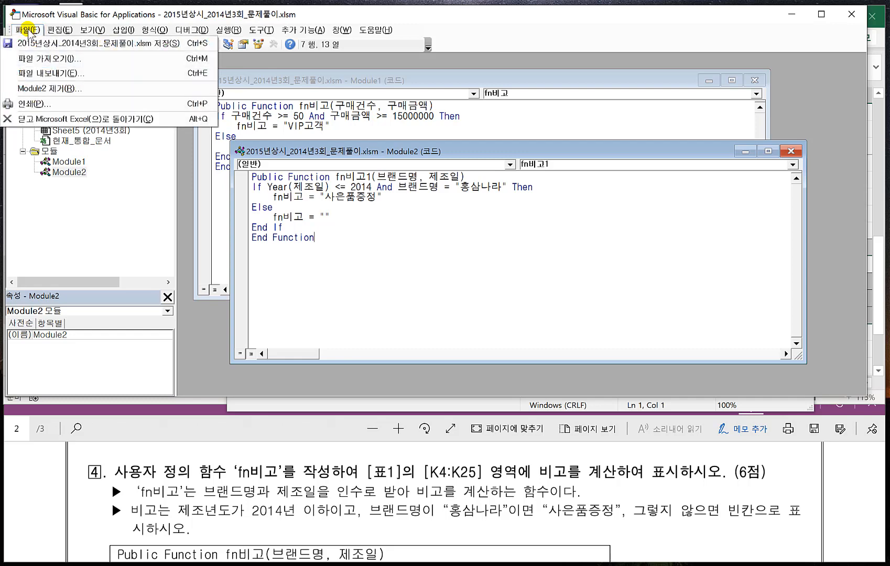
{"action": "left_click", "coordinate": [56, 118]}
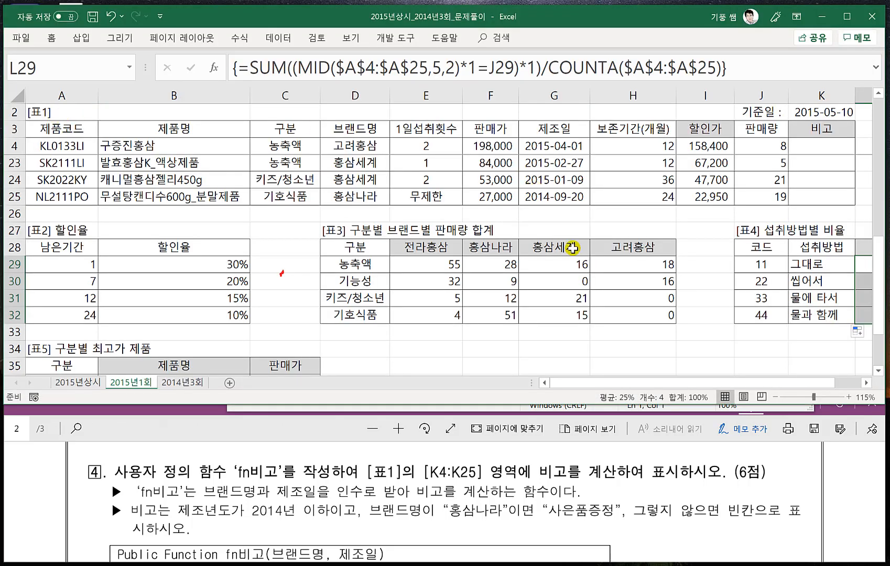
- Start a formula in K4 of [표1] that calls the user-defined function fn비고1
{"action": "left_click_drag", "start_coordinate": [617, 388], "coordinate": [617, 388]}
{"action": "left_click", "coordinate": [811, 144]}
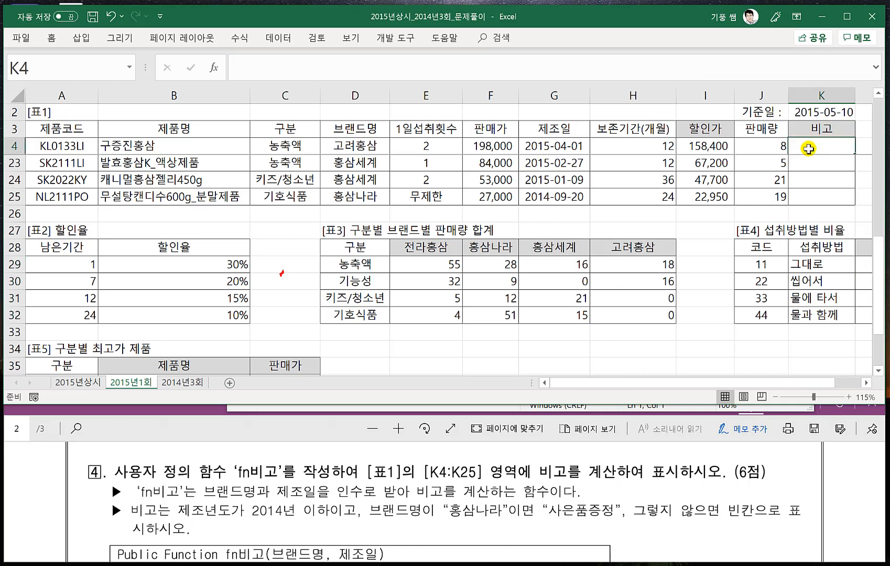
{"action": "type", "text": "=루"}
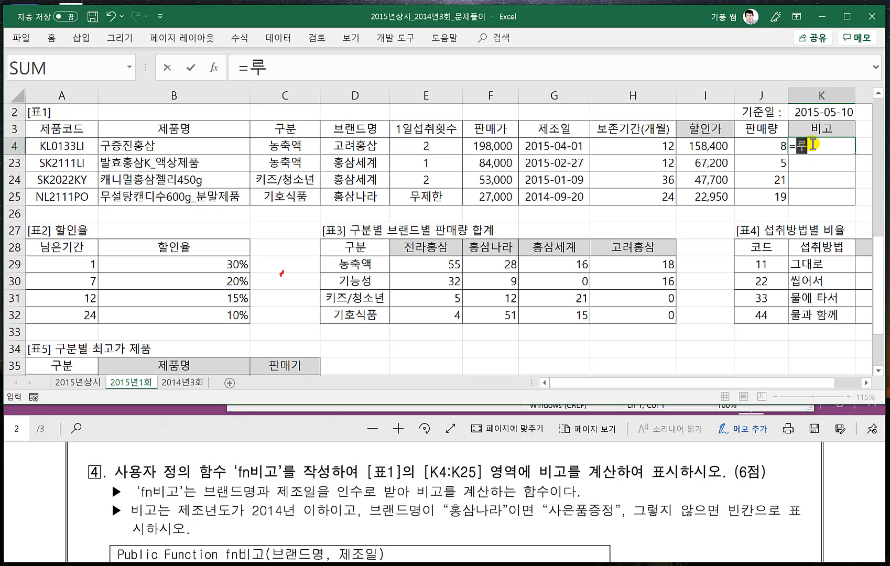
{"action": "key", "text": "BackSpace"}
{"action": "key", "text": "BackSpace"}
{"action": "type", "text": "fn"}
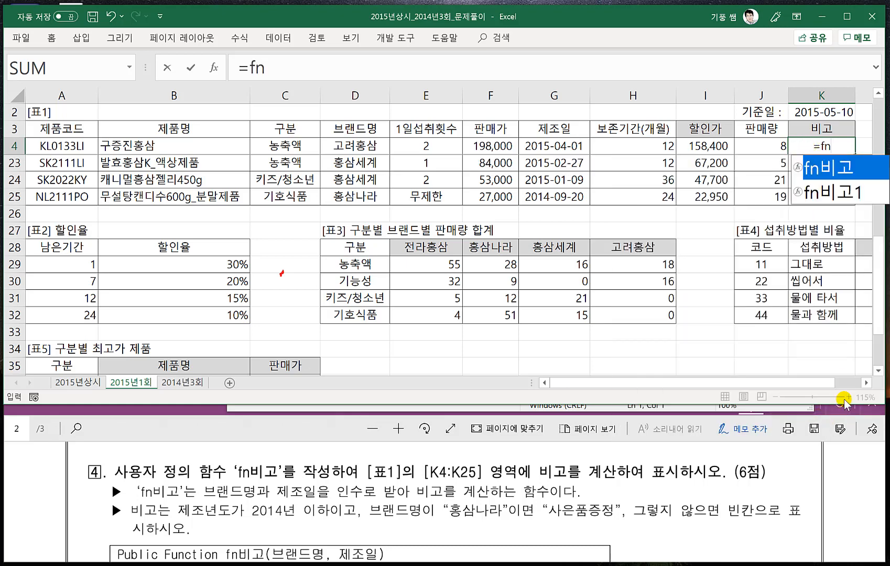
{"action": "left_click", "coordinate": [863, 382]}
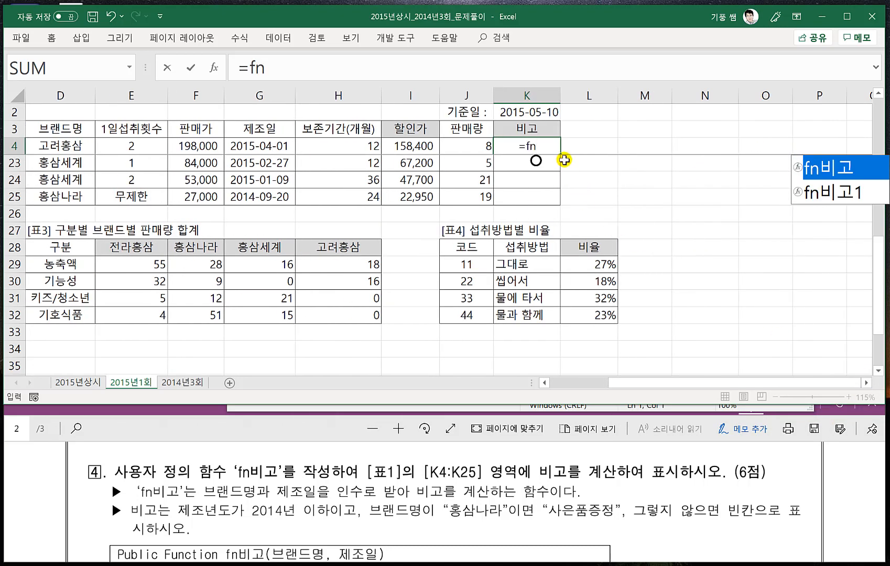
{"action": "left_click", "coordinate": [823, 194]}
{"action": "double_click", "coordinate": [824, 195]}
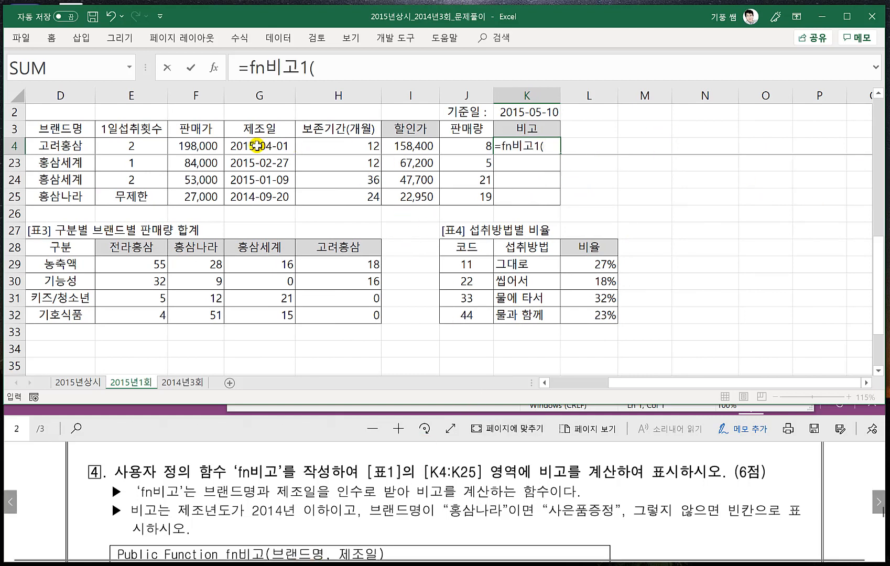
- Supply D4 and G4 as the function's arguments and enter the formula =fn비고1(D4,G4)
{"action": "left_click", "coordinate": [77, 146]}
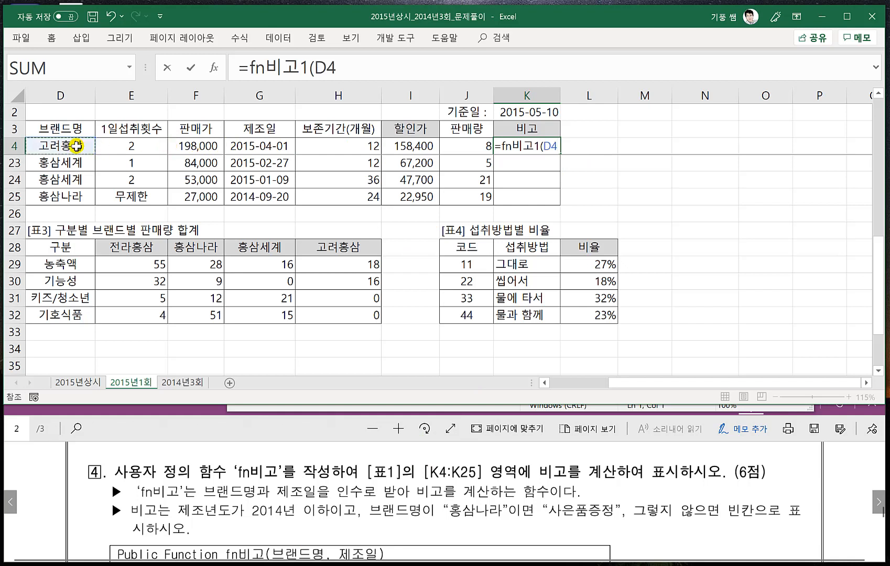
{"action": "type", "text": ","}
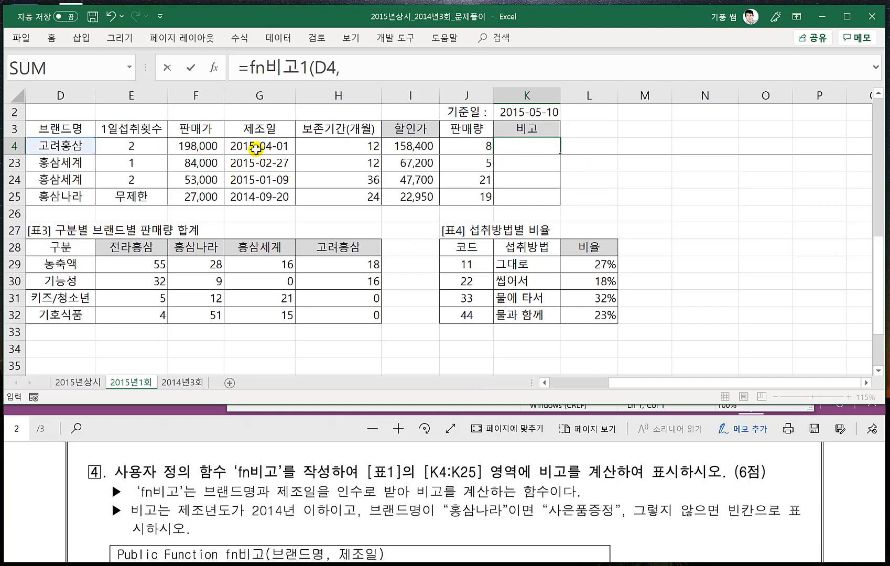
{"action": "left_click", "coordinate": [255, 148]}
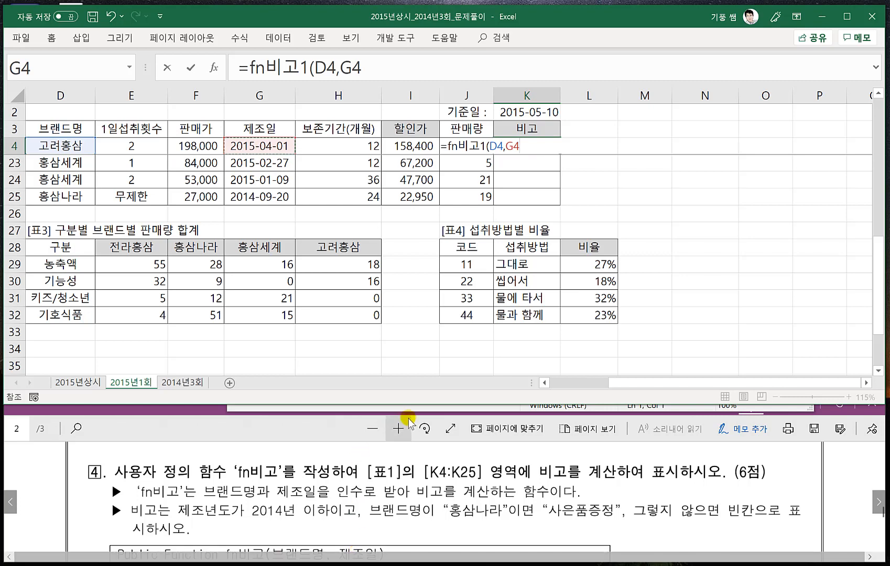
{"action": "left_click", "coordinate": [294, 414]}
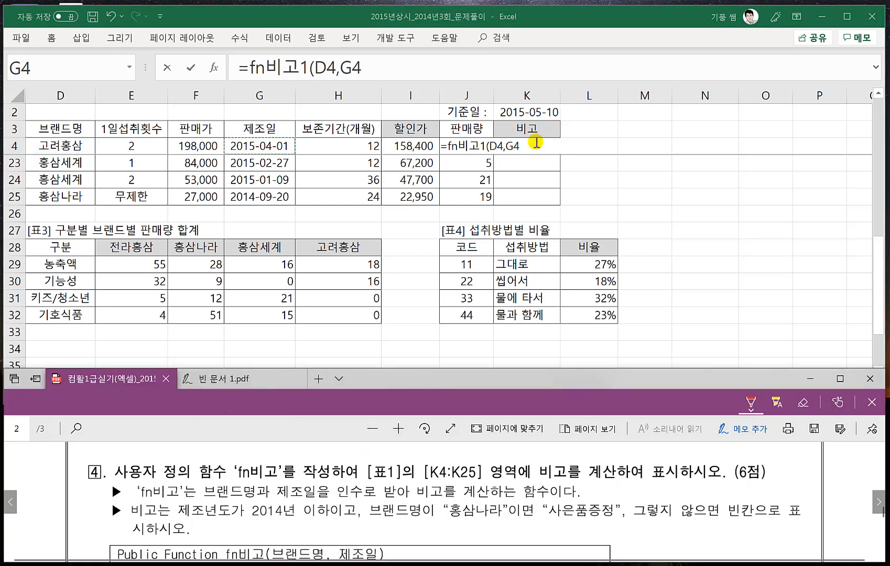
{"action": "left_click", "coordinate": [537, 142]}
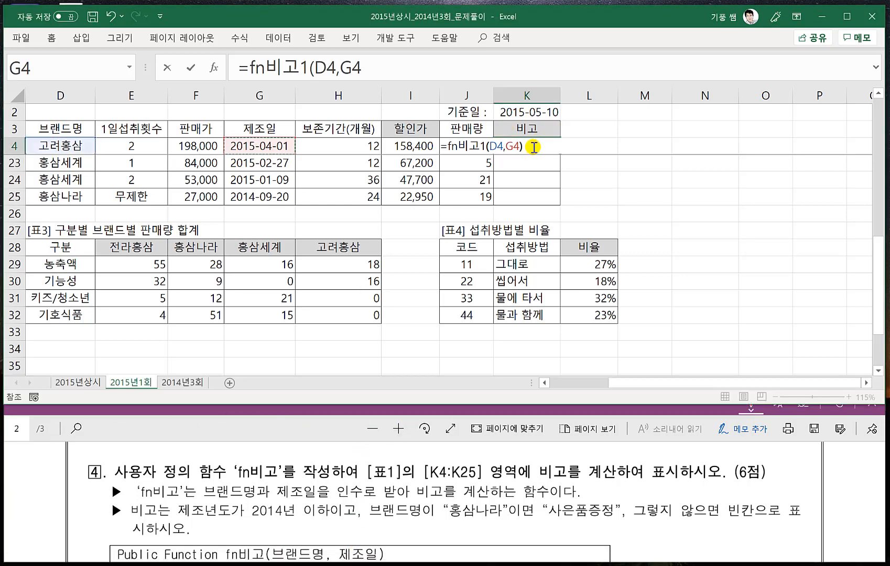
{"action": "key", "text": "Return"}
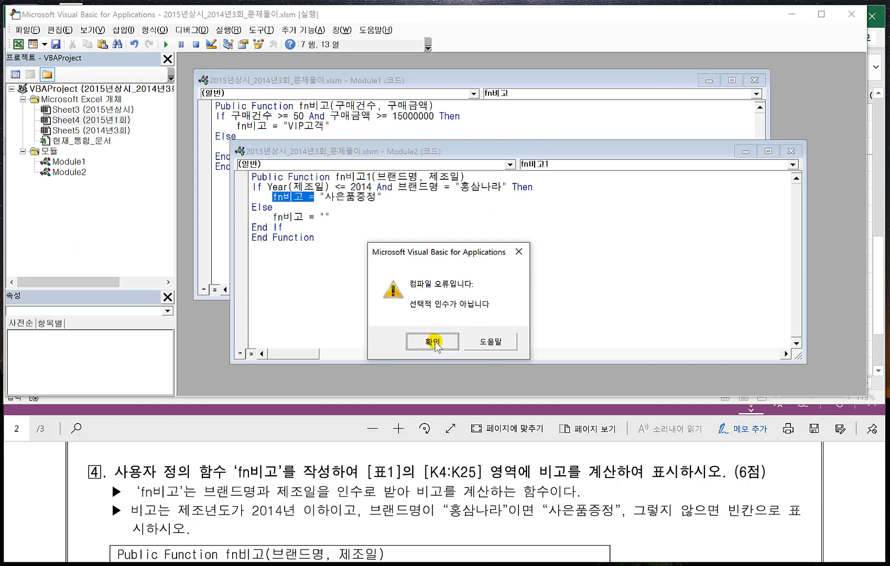
- Rename both return assignments in the Module2 function to fn비고1 and return to the Excel worksheet
{"action": "left_click", "coordinate": [431, 340]}
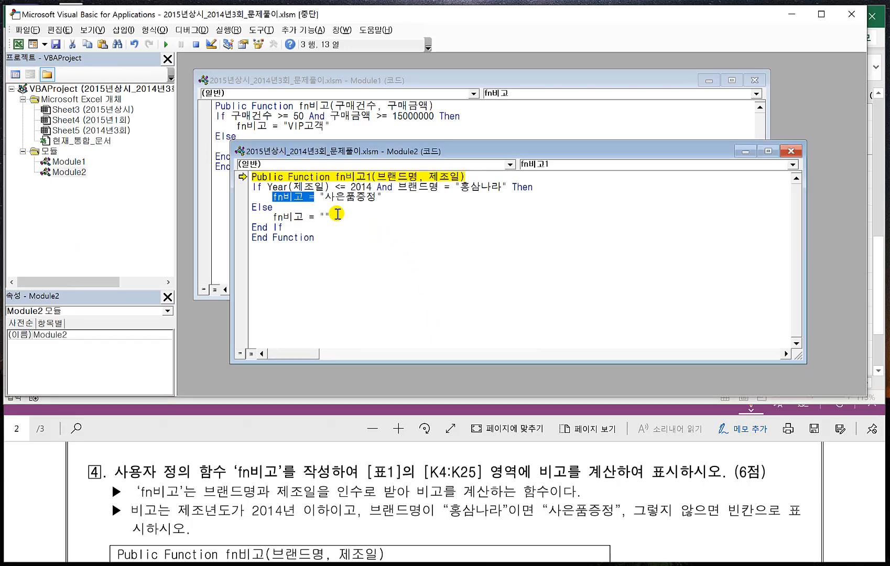
{"action": "left_click", "coordinate": [303, 196]}
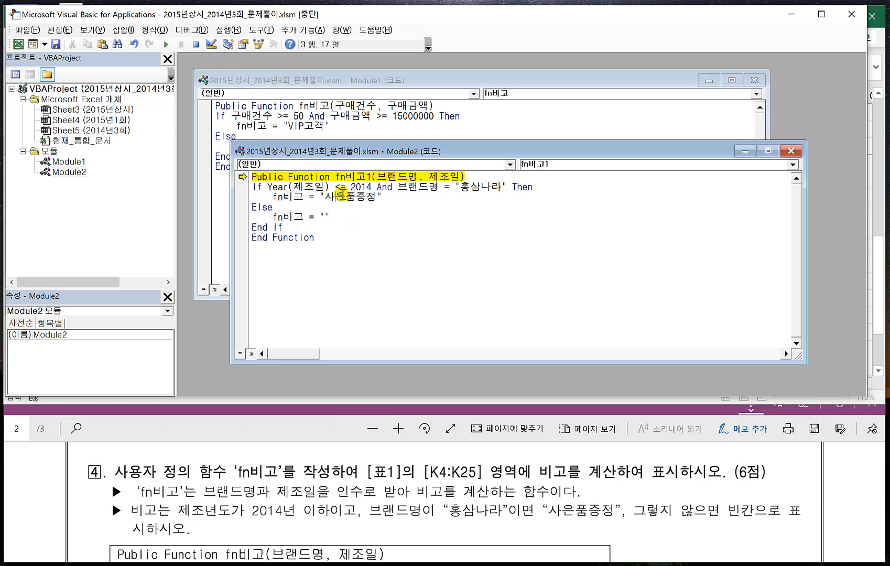
{"action": "type", "text": "1"}
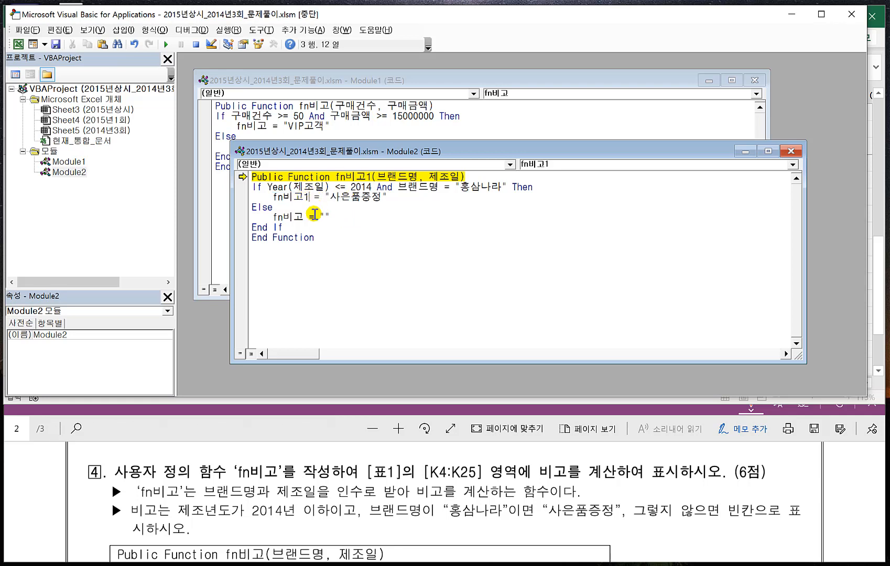
{"action": "left_click", "coordinate": [304, 218]}
{"action": "type", "text": "1"}
{"action": "left_click", "coordinate": [26, 30]}
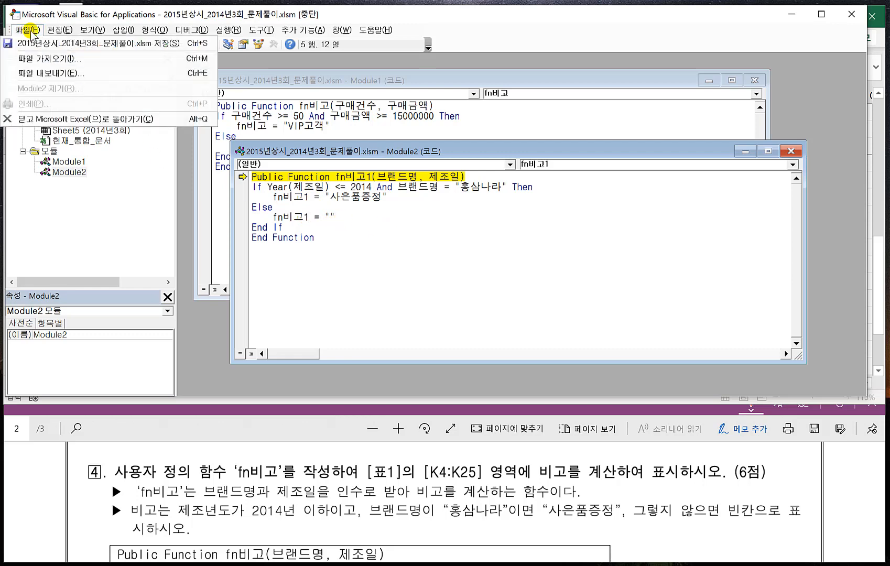
{"action": "left_click", "coordinate": [58, 119]}
{"action": "left_click", "coordinate": [397, 337]}
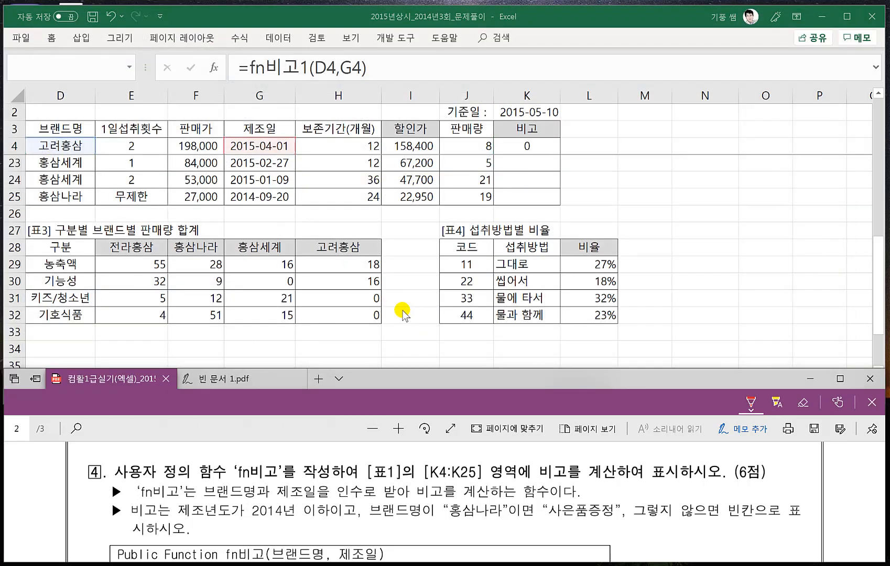
- Confirm the formula =fn비고1(D4,G4) in K4 and fill it down the 비고 column to K25
{"action": "key", "text": "Return"}
{"action": "left_click", "coordinate": [527, 145]}
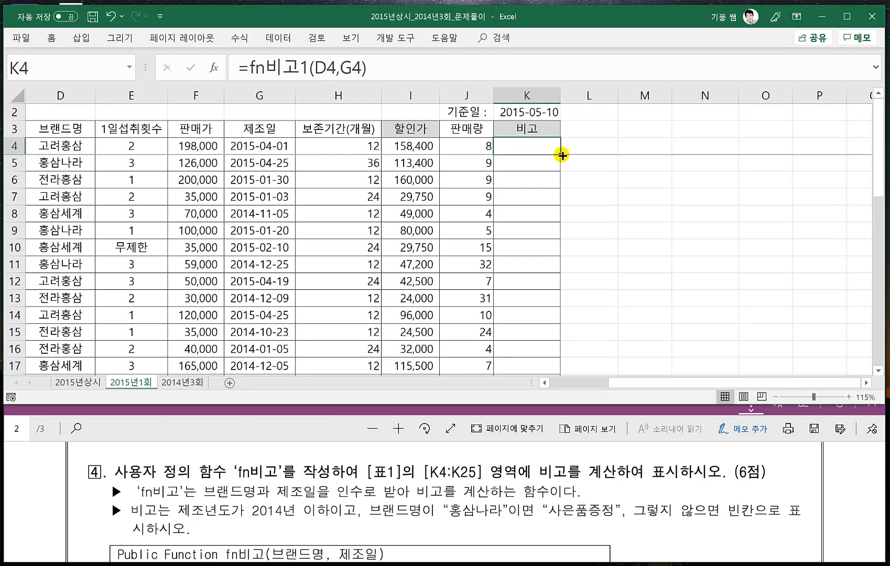
{"action": "double_click", "coordinate": [559, 153]}
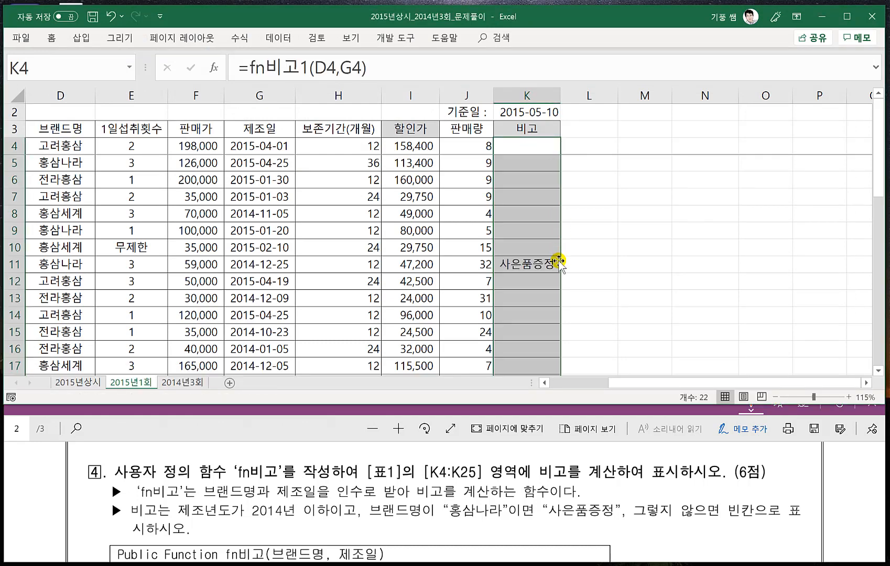
- Review the filled 비고 column down to row 25, checking the formulas in K25, K18 and K11
{"action": "scroll", "coordinate": [577, 273], "scroll_direction": "down", "scroll_amount": 2}
{"action": "scroll", "coordinate": [593, 281], "scroll_direction": "down", "scroll_amount": 2}
{"action": "scroll", "coordinate": [593, 281], "scroll_direction": "up", "scroll_amount": 2}
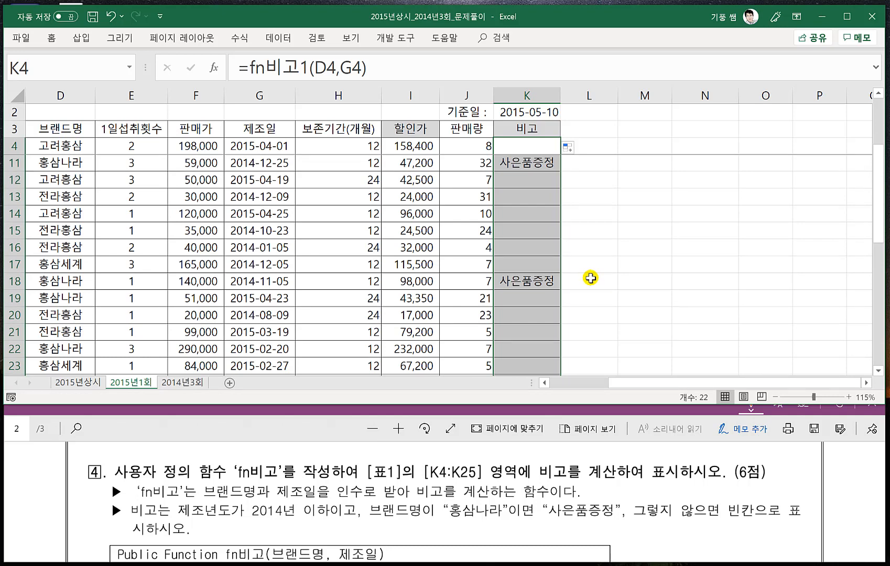
{"action": "scroll", "coordinate": [590, 278], "scroll_direction": "down", "scroll_amount": 3}
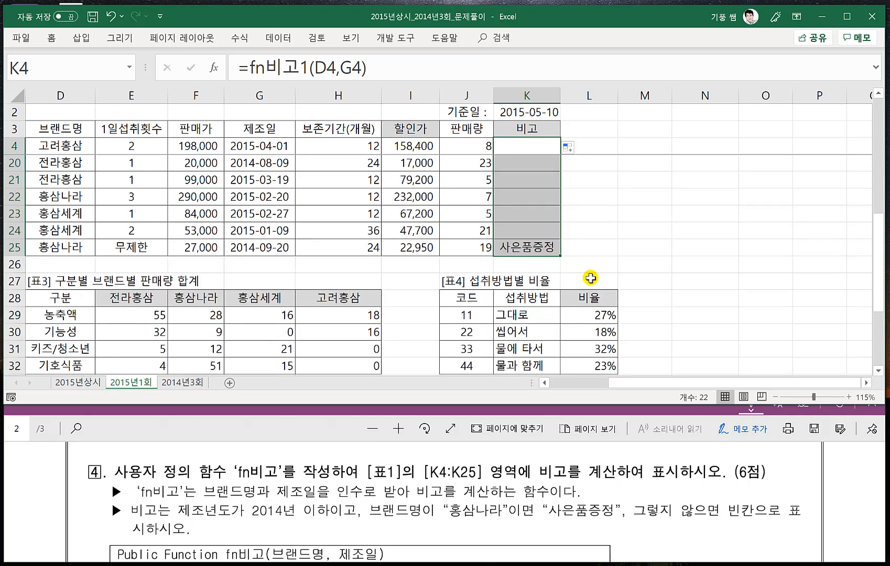
{"action": "left_click", "coordinate": [614, 241]}
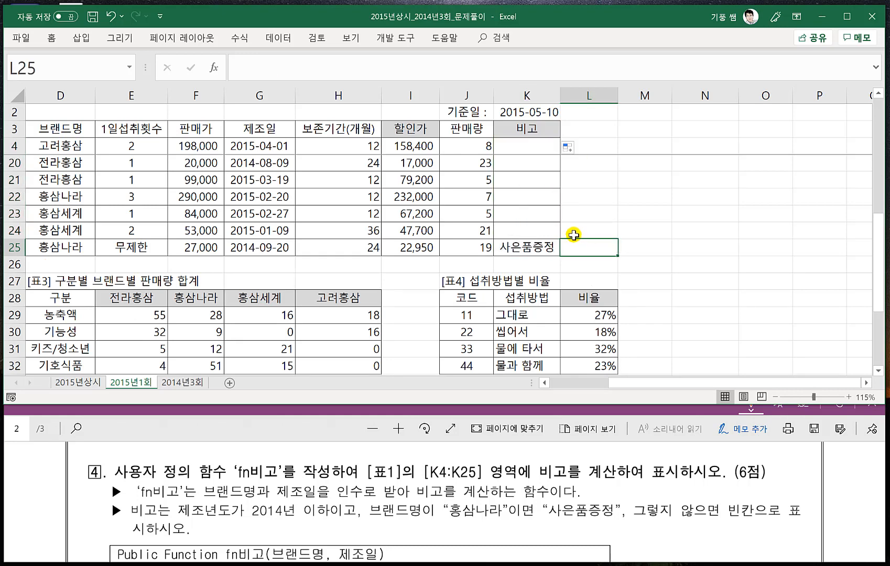
{"action": "left_click", "coordinate": [519, 244]}
{"action": "scroll", "coordinate": [647, 252], "scroll_direction": "up", "scroll_amount": 1}
{"action": "scroll", "coordinate": [648, 253], "scroll_direction": "up", "scroll_amount": 3}
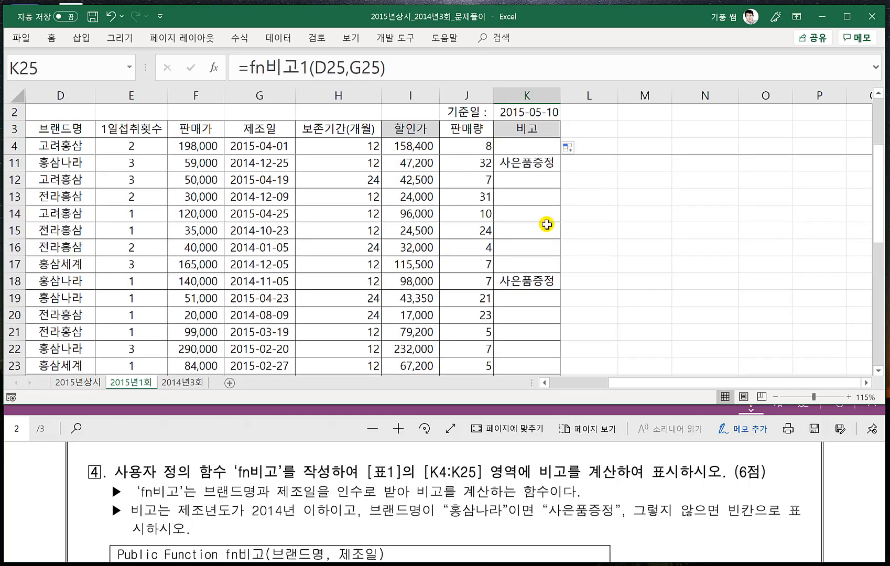
{"action": "left_click", "coordinate": [527, 279]}
{"action": "left_click", "coordinate": [526, 163]}
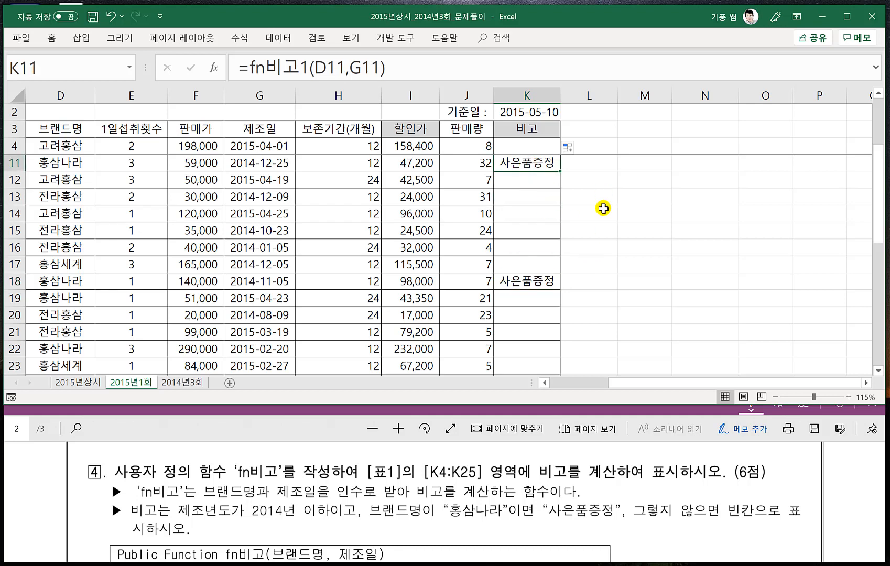
{"action": "scroll", "coordinate": [594, 209], "scroll_direction": "up", "scroll_amount": 2}
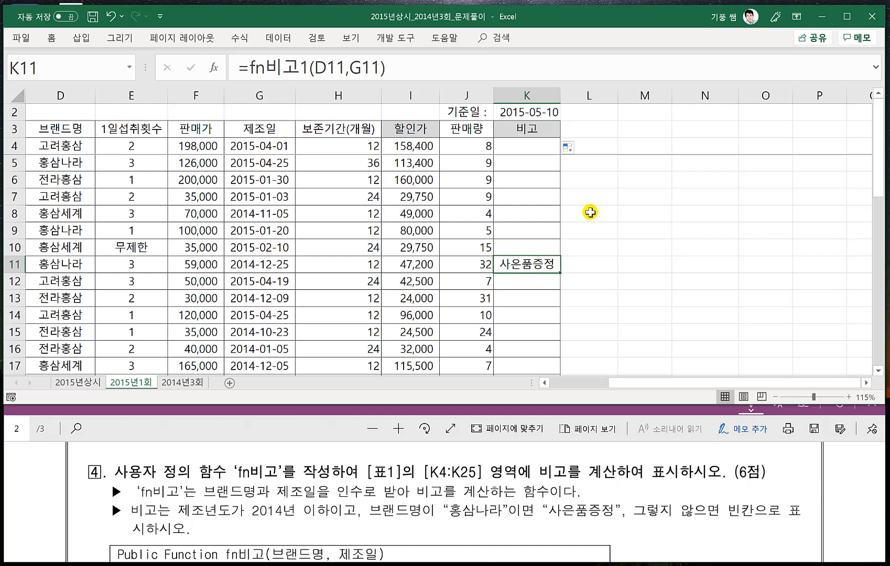
{"action": "left_click", "coordinate": [462, 299]}
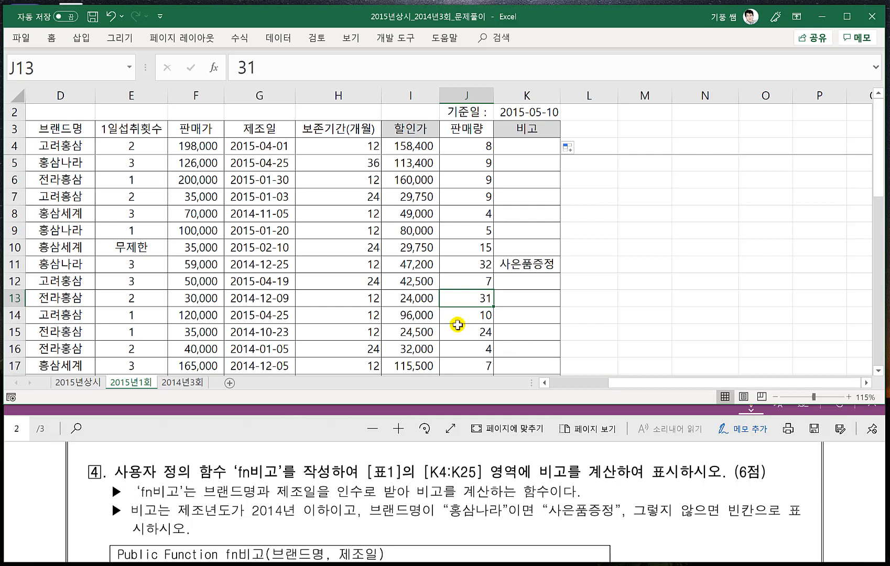
{"action": "left_click", "coordinate": [407, 316]}
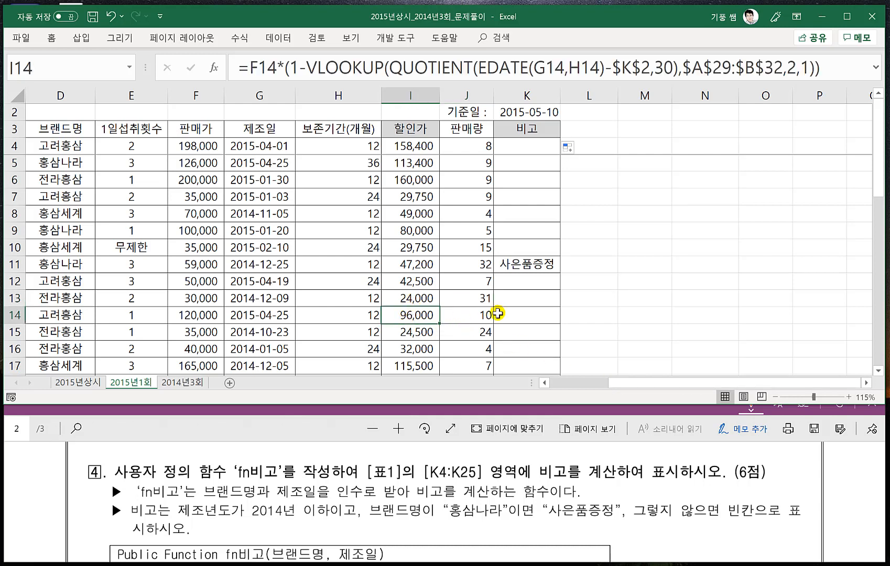
{"action": "left_click_drag", "start_coordinate": [647, 384], "coordinate": [647, 385]}
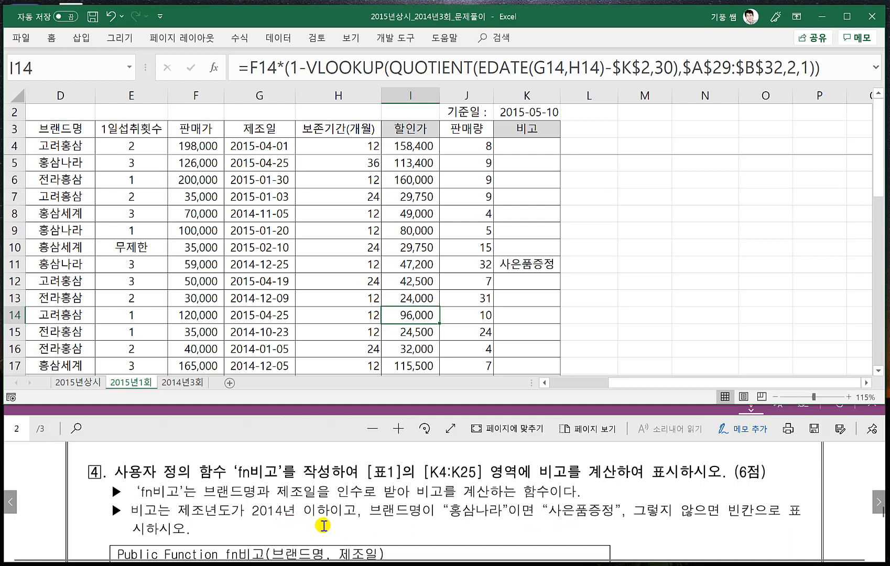
{"action": "left_click", "coordinate": [477, 301]}
- Show problem 5 in the PDF and bring [표5] 구분별 최고가 제품 into view on the worksheet
{"action": "left_click", "coordinate": [240, 430]}
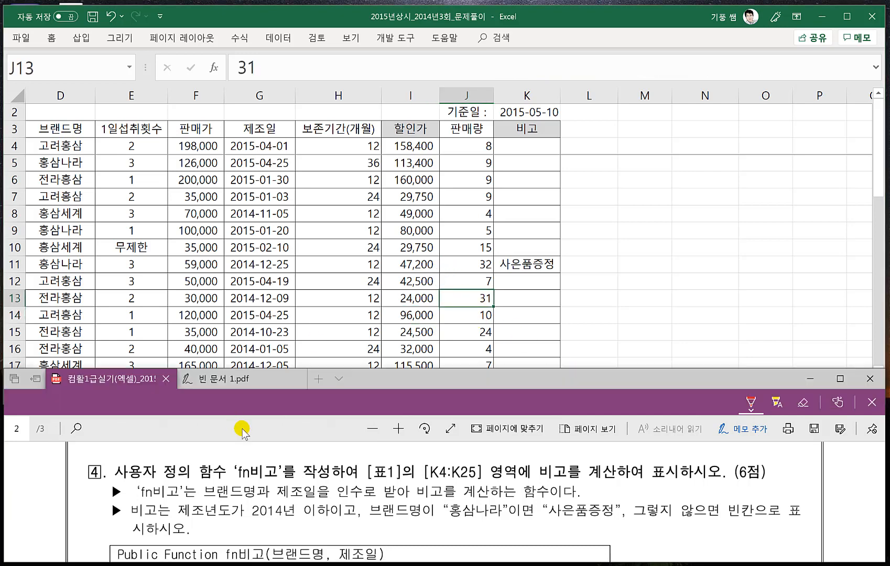
{"action": "scroll", "coordinate": [300, 469], "scroll_direction": "down", "scroll_amount": 4}
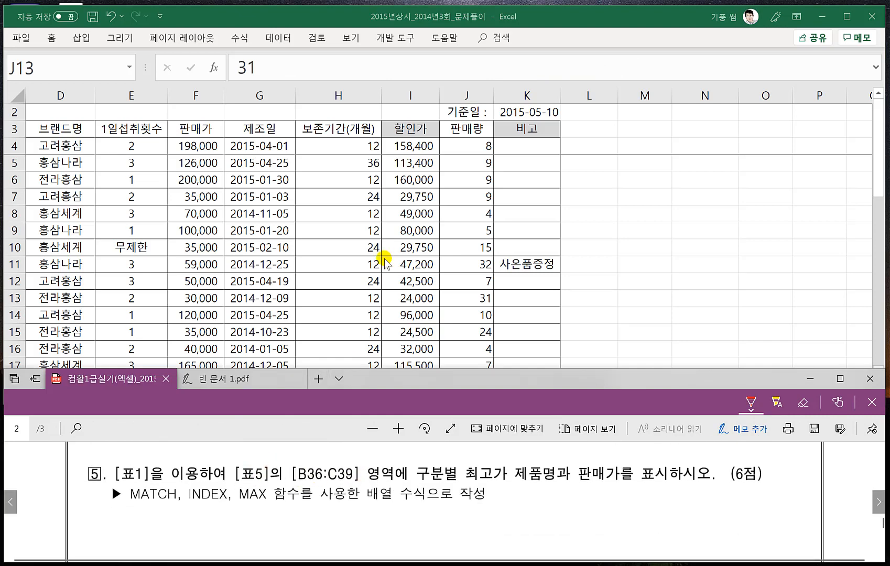
{"action": "left_click", "coordinate": [324, 273]}
{"action": "scroll", "coordinate": [331, 328], "scroll_direction": "down", "scroll_amount": 7}
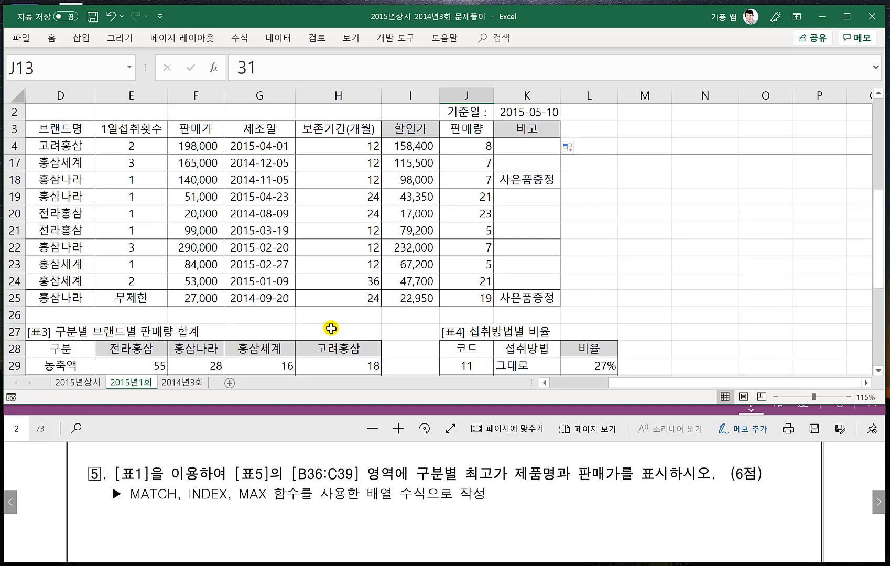
{"action": "left_click_drag", "start_coordinate": [622, 382], "coordinate": [490, 383]}
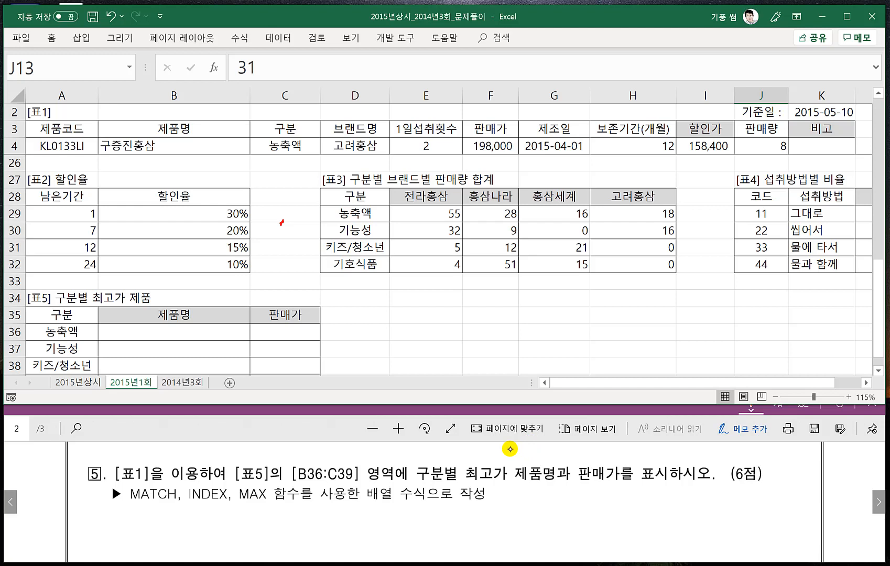
{"action": "left_click_drag", "start_coordinate": [220, 516], "coordinate": [234, 523]}
{"action": "mouse_move", "coordinate": [243, 514]}
{"action": "left_mouse_down"}
{"action": "mouse_move", "coordinate": [243, 524]}
{"action": "mouse_move", "coordinate": [283, 516]}
{"action": "mouse_move", "coordinate": [288, 527]}
{"action": "left_mouse_up"}
{"action": "mouse_move", "coordinate": [299, 514]}
{"action": "left_mouse_down"}
{"action": "mouse_move", "coordinate": [287, 529]}
{"action": "mouse_move", "coordinate": [299, 528]}
{"action": "left_mouse_up"}
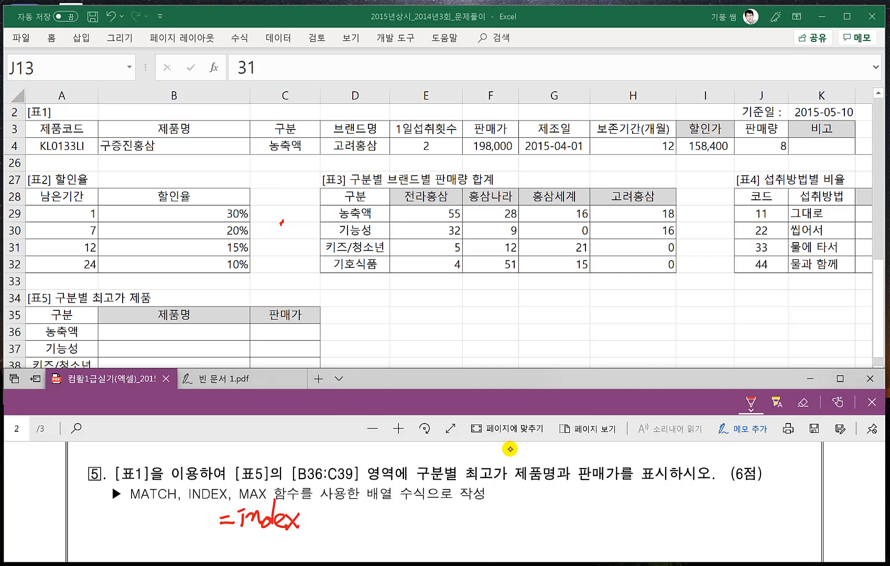
- Handwrite the syntax =match(찾을값, 범위, 0) below problem 5, adding the underlined alternative match types 1 and -1
{"action": "mouse_move", "coordinate": [320, 517]}
{"action": "left_mouse_down"}
{"action": "mouse_move", "coordinate": [320, 530]}
{"action": "mouse_move", "coordinate": [236, 520]}
{"action": "mouse_move", "coordinate": [353, 523]}
{"action": "mouse_move", "coordinate": [348, 538]}
{"action": "left_mouse_up"}
{"action": "mouse_move", "coordinate": [356, 509]}
{"action": "left_mouse_down"}
{"action": "mouse_move", "coordinate": [361, 531]}
{"action": "mouse_move", "coordinate": [375, 532]}
{"action": "mouse_move", "coordinate": [390, 507]}
{"action": "mouse_move", "coordinate": [394, 537]}
{"action": "left_mouse_up"}
{"action": "mouse_move", "coordinate": [404, 529]}
{"action": "left_mouse_down"}
{"action": "mouse_move", "coordinate": [398, 536]}
{"action": "mouse_move", "coordinate": [414, 527]}
{"action": "mouse_move", "coordinate": [428, 533]}
{"action": "left_mouse_up"}
{"action": "left_click_drag", "start_coordinate": [429, 510], "coordinate": [441, 532]}
{"action": "mouse_move", "coordinate": [448, 527]}
{"action": "left_mouse_down"}
{"action": "mouse_move", "coordinate": [447, 535]}
{"action": "mouse_move", "coordinate": [477, 533]}
{"action": "left_mouse_up"}
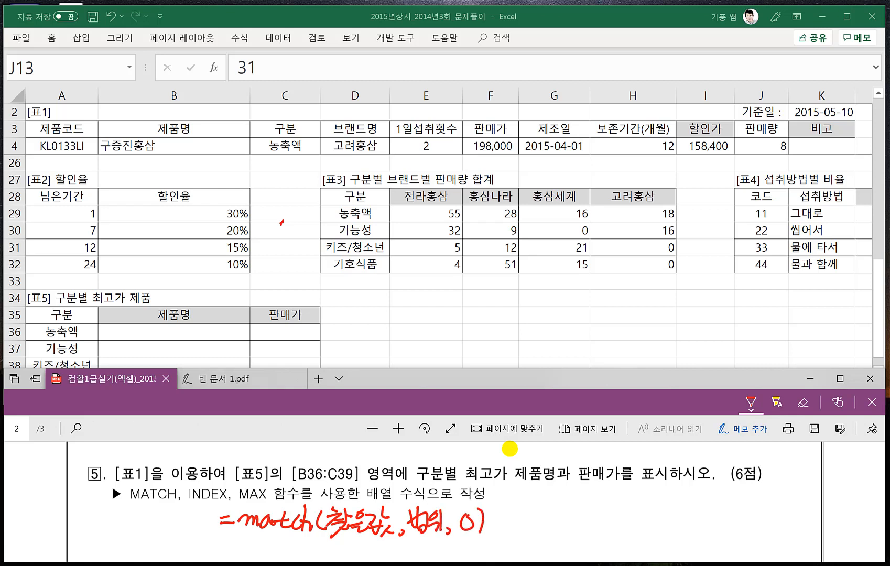
{"action": "left_click_drag", "start_coordinate": [506, 509], "coordinate": [504, 526]}
{"action": "left_click_drag", "start_coordinate": [549, 506], "coordinate": [548, 529]}
{"action": "left_click", "coordinate": [496, 534]}
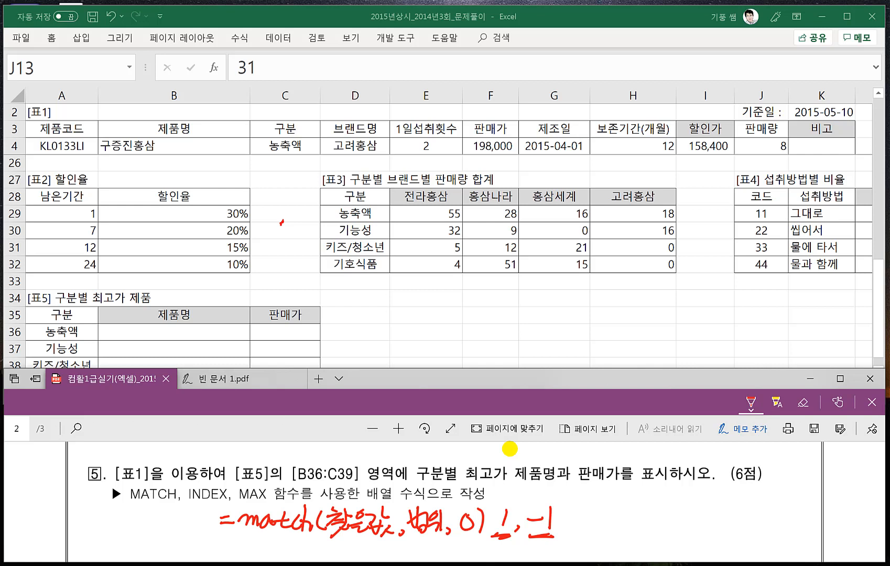
- Handwrite the syntax =index(범위, 행, 열) below the MATCH note in the PDF
{"action": "scroll", "coordinate": [511, 449], "scroll_direction": "down", "scroll_amount": 1}
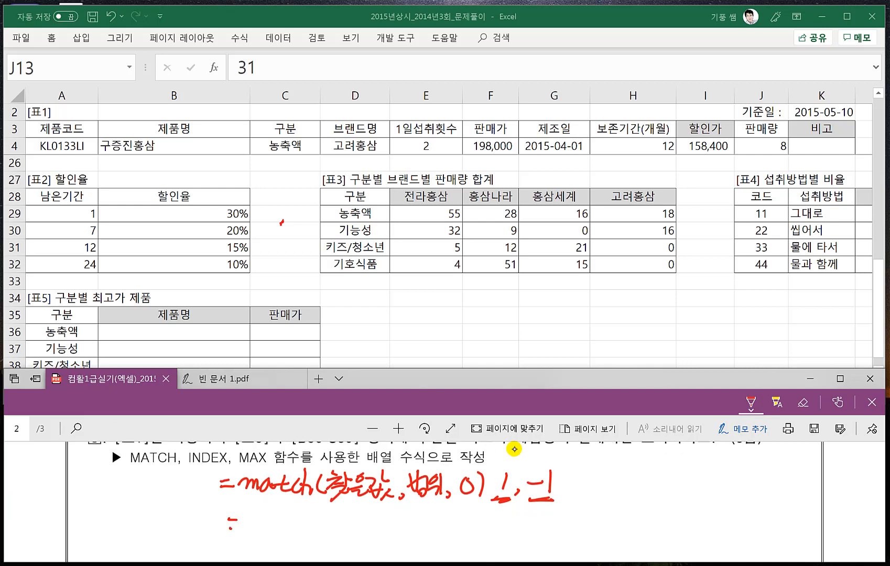
{"action": "left_click_drag", "start_coordinate": [227, 519], "coordinate": [238, 519]}
{"action": "left_click_drag", "start_coordinate": [231, 529], "coordinate": [240, 528]}
{"action": "mouse_move", "coordinate": [247, 519]}
{"action": "left_mouse_down"}
{"action": "mouse_move", "coordinate": [250, 534]}
{"action": "mouse_move", "coordinate": [276, 532]}
{"action": "left_mouse_up"}
{"action": "left_click", "coordinate": [288, 507]}
{"action": "mouse_move", "coordinate": [295, 499]}
{"action": "left_mouse_down"}
{"action": "mouse_move", "coordinate": [284, 532]}
{"action": "mouse_move", "coordinate": [292, 524]}
{"action": "left_mouse_up"}
{"action": "left_click_drag", "start_coordinate": [294, 526], "coordinate": [309, 534]}
{"action": "mouse_move", "coordinate": [311, 520]}
{"action": "left_mouse_down"}
{"action": "mouse_move", "coordinate": [323, 535]}
{"action": "mouse_move", "coordinate": [351, 530]}
{"action": "left_mouse_up"}
{"action": "left_click_drag", "start_coordinate": [358, 512], "coordinate": [358, 528]}
{"action": "mouse_move", "coordinate": [343, 522]}
{"action": "left_mouse_down"}
{"action": "mouse_move", "coordinate": [367, 520]}
{"action": "mouse_move", "coordinate": [368, 531]}
{"action": "left_mouse_up"}
{"action": "left_click_drag", "start_coordinate": [358, 526], "coordinate": [370, 532]}
{"action": "left_click_drag", "start_coordinate": [383, 512], "coordinate": [385, 525]}
{"action": "left_click_drag", "start_coordinate": [379, 526], "coordinate": [377, 535]}
{"action": "mouse_move", "coordinate": [389, 509]}
{"action": "left_mouse_down"}
{"action": "mouse_move", "coordinate": [389, 537]}
{"action": "mouse_move", "coordinate": [411, 518]}
{"action": "left_mouse_up"}
{"action": "mouse_move", "coordinate": [411, 521]}
{"action": "left_mouse_down"}
{"action": "mouse_move", "coordinate": [408, 532]}
{"action": "mouse_move", "coordinate": [421, 527]}
{"action": "left_mouse_up"}
{"action": "left_click_drag", "start_coordinate": [422, 517], "coordinate": [425, 533]}
{"action": "left_click_drag", "start_coordinate": [424, 529], "coordinate": [434, 539]}
{"action": "mouse_move", "coordinate": [443, 514]}
{"action": "left_mouse_down"}
{"action": "mouse_move", "coordinate": [440, 528]}
{"action": "mouse_move", "coordinate": [461, 514]}
{"action": "mouse_move", "coordinate": [461, 527]}
{"action": "left_mouse_up"}
{"action": "left_click_drag", "start_coordinate": [460, 516], "coordinate": [468, 537]}
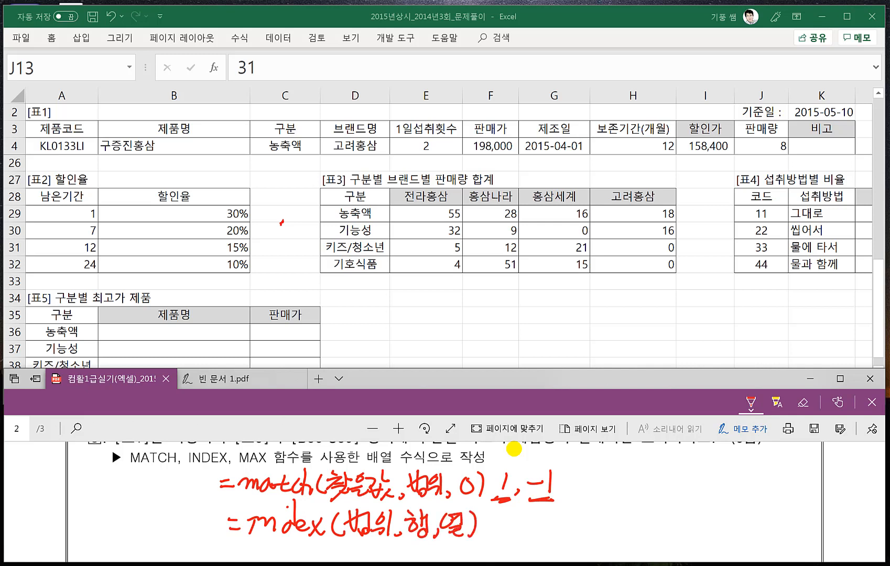
{"action": "scroll", "coordinate": [407, 521], "scroll_direction": "down", "scroll_amount": 1}
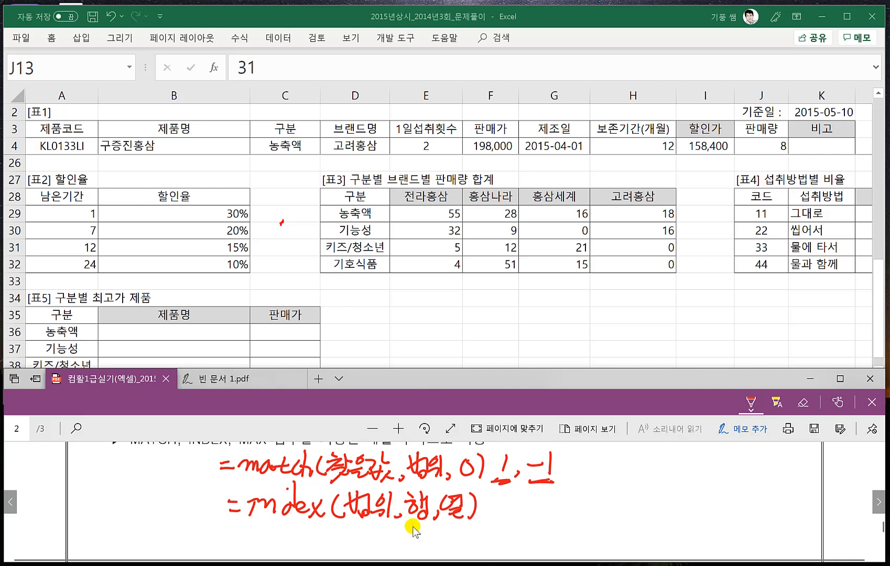
{"action": "scroll", "coordinate": [407, 523], "scroll_direction": "up", "scroll_amount": 1}
{"action": "scroll", "coordinate": [408, 520], "scroll_direction": "down", "scroll_amount": 1}
{"action": "scroll", "coordinate": [409, 522], "scroll_direction": "up", "scroll_amount": 2}
{"action": "scroll", "coordinate": [407, 519], "scroll_direction": "down", "scroll_amount": 2}
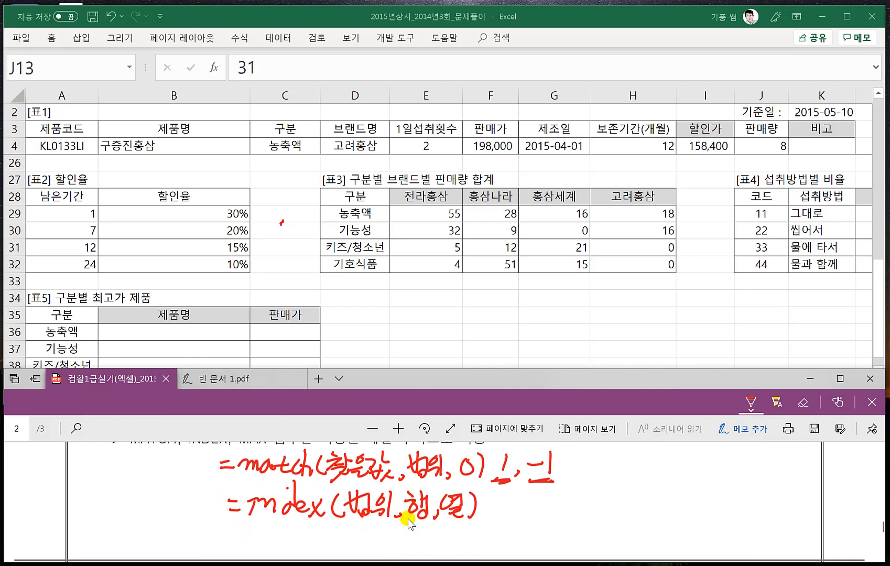
{"action": "scroll", "coordinate": [239, 503], "scroll_direction": "up", "scroll_amount": 3}
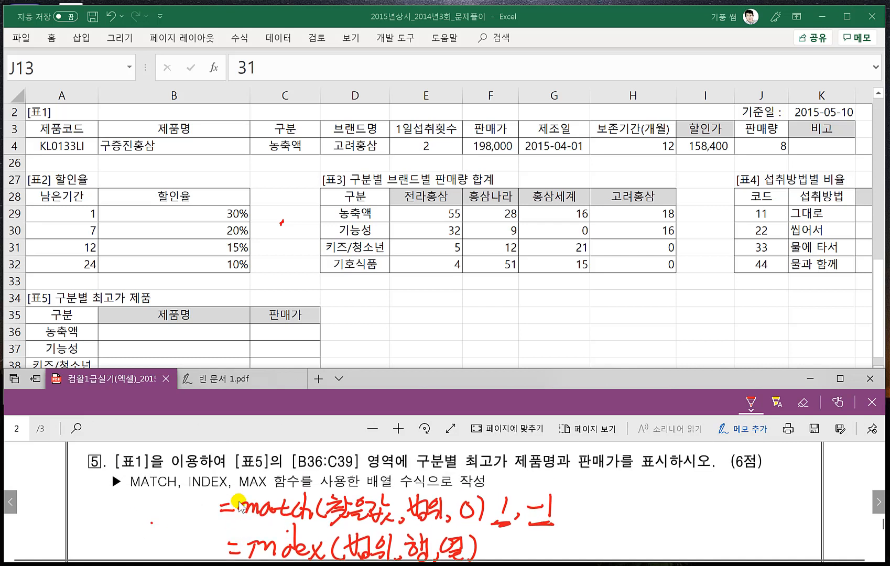
- Handwrite the beginning of the MAX array syntax, =max((, below the INDEX note
{"action": "scroll", "coordinate": [241, 499], "scroll_direction": "down", "scroll_amount": 5}
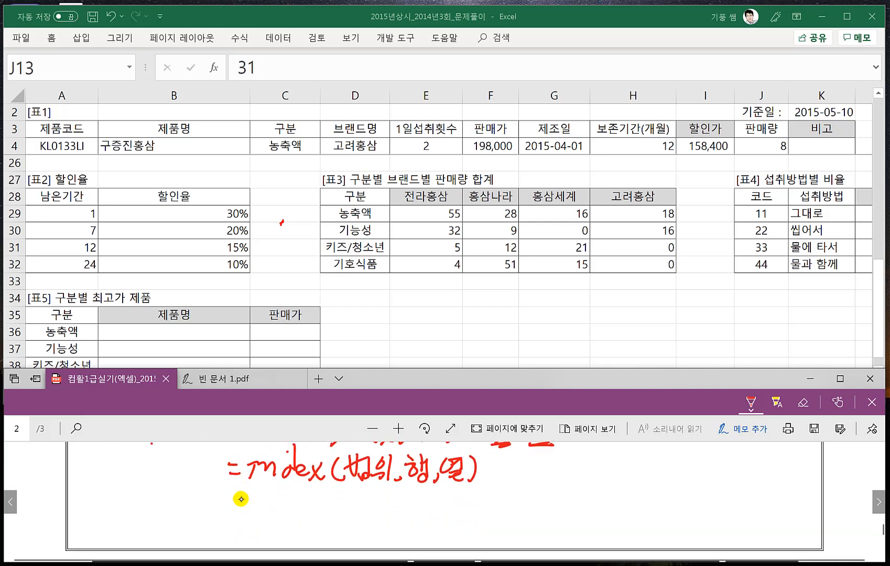
{"action": "left_click_drag", "start_coordinate": [237, 507], "coordinate": [250, 506]}
{"action": "left_click_drag", "start_coordinate": [238, 518], "coordinate": [327, 523]}
{"action": "mouse_move", "coordinate": [326, 503]}
{"action": "left_mouse_down"}
{"action": "mouse_move", "coordinate": [312, 522]}
{"action": "mouse_move", "coordinate": [361, 522]}
{"action": "left_mouse_up"}
{"action": "left_click_drag", "start_coordinate": [369, 501], "coordinate": [374, 520]}
{"action": "mouse_move", "coordinate": [364, 512]}
{"action": "left_mouse_down"}
{"action": "mouse_move", "coordinate": [385, 506]}
{"action": "mouse_move", "coordinate": [386, 518]}
{"action": "left_mouse_up"}
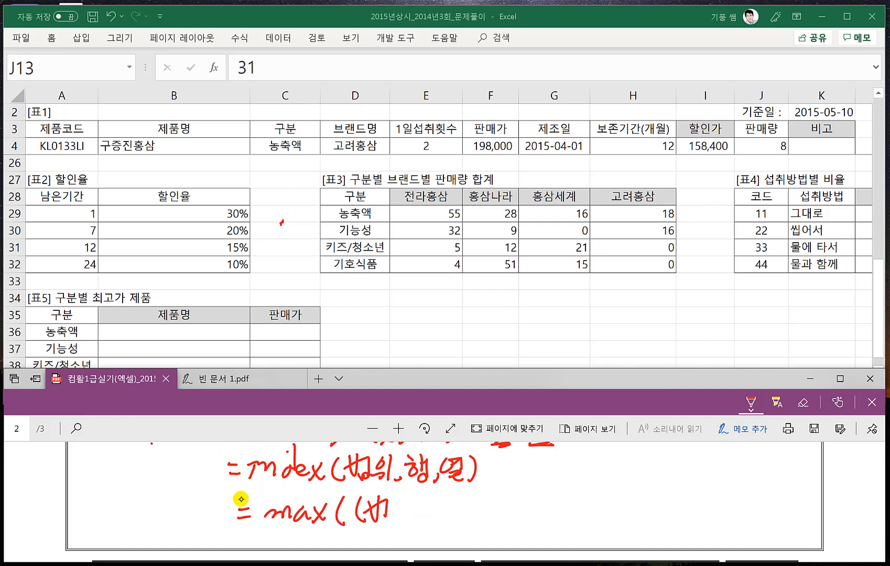
{"action": "key", "text": "ctrl+z"}
{"action": "key", "text": "ctrl+z"}
{"action": "key", "text": "ctrl+z"}
{"action": "key", "text": "ctrl+z"}
- Complete the handwritten MAX syntax with 조건)*범위), underline 범위 and draw an arrow from it to max
{"action": "left_click_drag", "start_coordinate": [365, 498], "coordinate": [382, 498]}
{"action": "mouse_move", "coordinate": [378, 498]}
{"action": "left_mouse_down"}
{"action": "mouse_move", "coordinate": [369, 514]}
{"action": "mouse_move", "coordinate": [390, 511]}
{"action": "left_mouse_up"}
{"action": "mouse_move", "coordinate": [381, 512]}
{"action": "left_mouse_down"}
{"action": "mouse_move", "coordinate": [381, 523]}
{"action": "mouse_move", "coordinate": [400, 499]}
{"action": "left_mouse_up"}
{"action": "mouse_move", "coordinate": [396, 501]}
{"action": "left_mouse_down"}
{"action": "mouse_move", "coordinate": [386, 515]}
{"action": "mouse_move", "coordinate": [399, 520]}
{"action": "left_mouse_up"}
{"action": "mouse_move", "coordinate": [409, 501]}
{"action": "left_mouse_down"}
{"action": "mouse_move", "coordinate": [409, 522]}
{"action": "mouse_move", "coordinate": [434, 519]}
{"action": "left_mouse_up"}
{"action": "mouse_move", "coordinate": [433, 503]}
{"action": "left_mouse_down"}
{"action": "mouse_move", "coordinate": [422, 520]}
{"action": "mouse_move", "coordinate": [428, 511]}
{"action": "left_mouse_up"}
{"action": "left_click_drag", "start_coordinate": [437, 499], "coordinate": [438, 509]}
{"action": "mouse_move", "coordinate": [443, 496]}
{"action": "left_mouse_down"}
{"action": "mouse_move", "coordinate": [448, 516]}
{"action": "mouse_move", "coordinate": [460, 513]}
{"action": "left_mouse_up"}
{"action": "left_click_drag", "start_coordinate": [445, 513], "coordinate": [467, 522]}
{"action": "left_click_drag", "start_coordinate": [479, 499], "coordinate": [481, 521]}
{"action": "left_click_drag", "start_coordinate": [487, 496], "coordinate": [487, 524]}
{"action": "left_click_drag", "start_coordinate": [441, 529], "coordinate": [474, 527]}
{"action": "mouse_move", "coordinate": [465, 527]}
{"action": "left_mouse_down"}
{"action": "mouse_move", "coordinate": [431, 542]}
{"action": "mouse_move", "coordinate": [301, 534]}
{"action": "mouse_move", "coordinate": [318, 537]}
{"action": "left_mouse_up"}
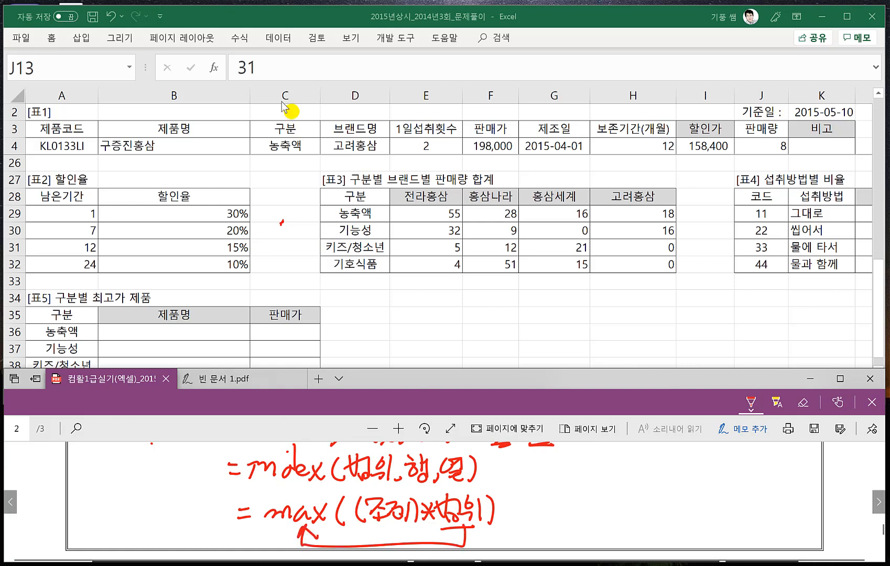
- Begin the formula in B36 of [표5] with =max((
{"action": "left_click", "coordinate": [192, 333]}
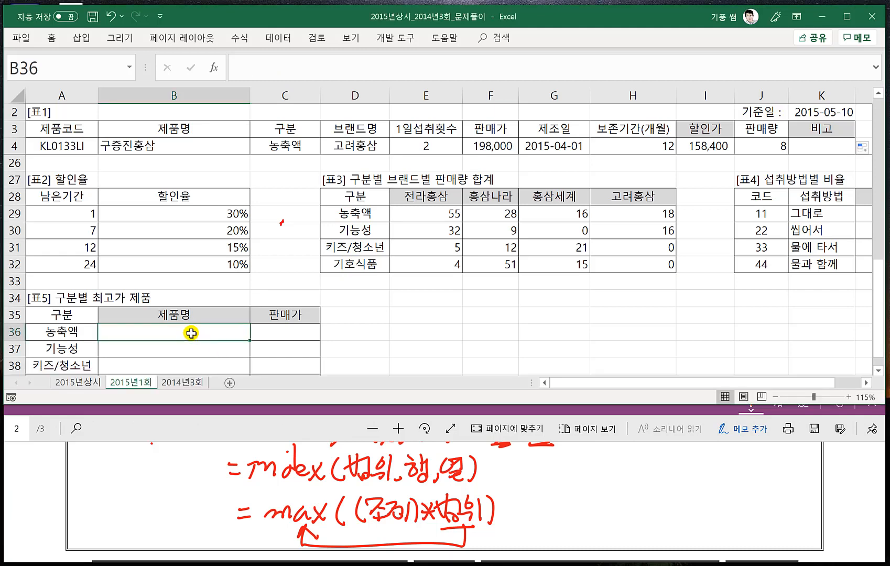
{"action": "type", "text": "=ㅡ"}
{"action": "key", "text": "BackSpace"}
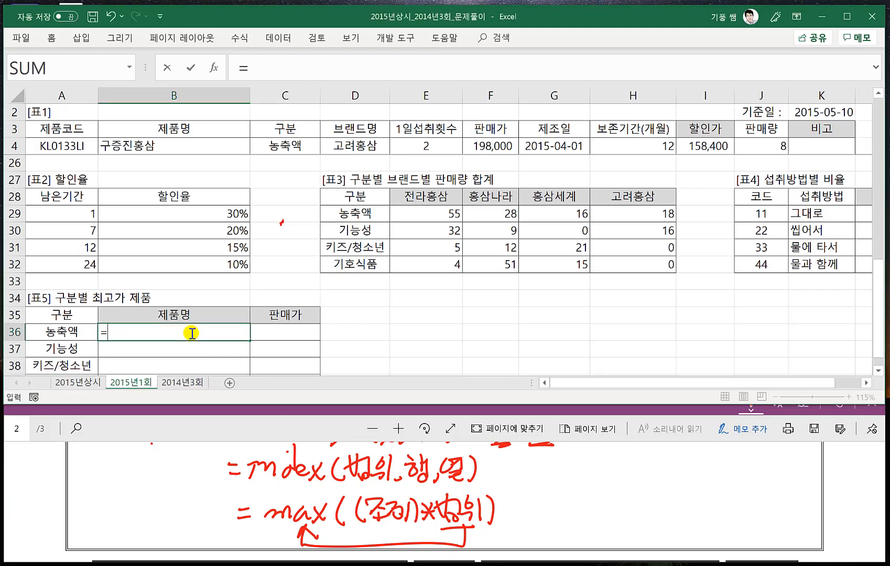
{"action": "type", "text": "max("}
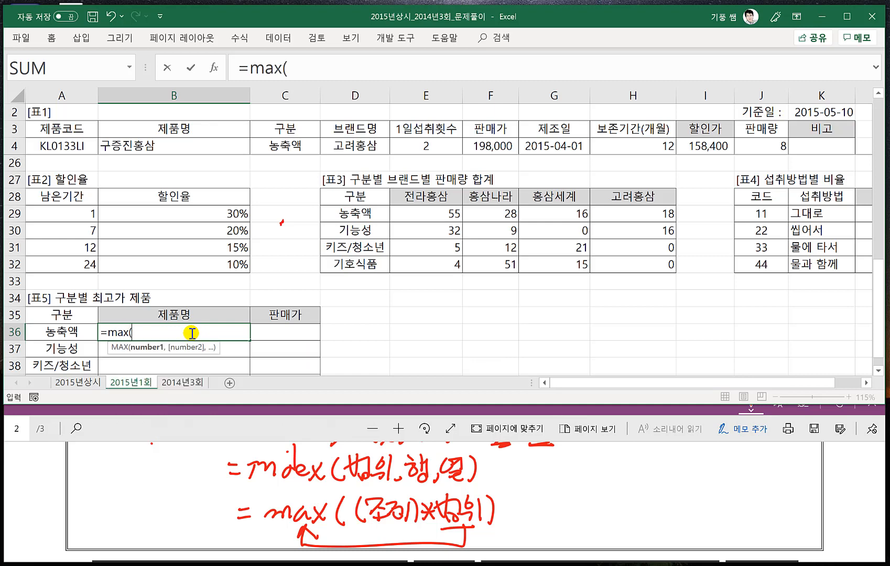
{"action": "type", "text": "I"}
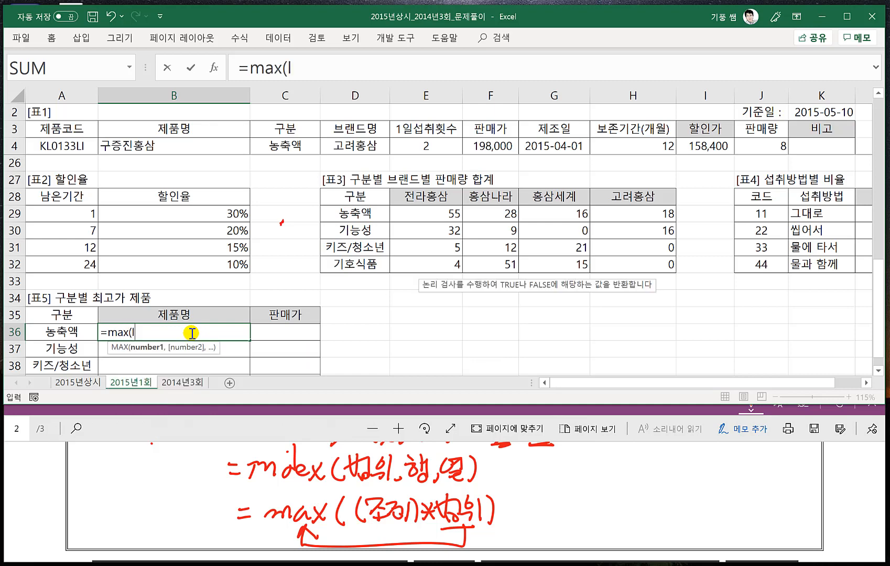
{"action": "left_click", "coordinate": [150, 329]}
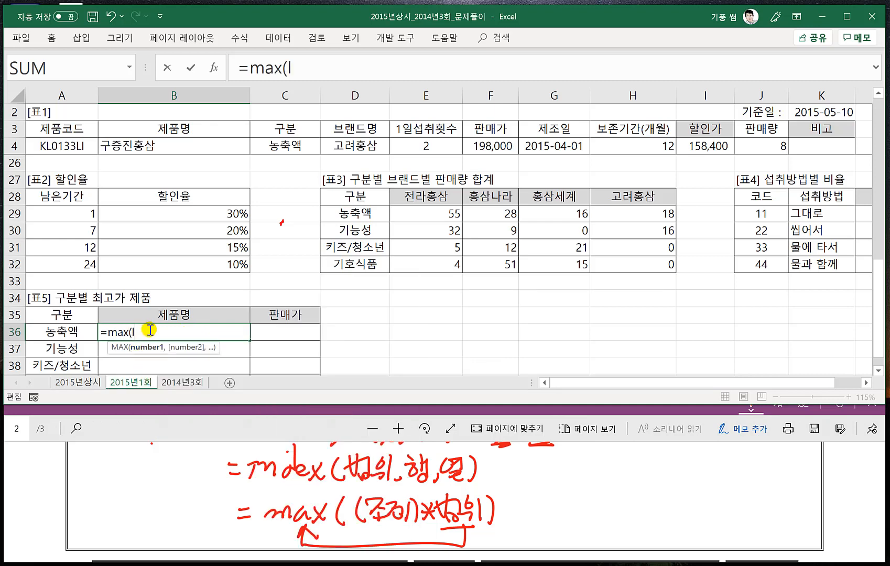
{"action": "key", "text": "BackSpace"}
{"action": "type", "text": "("}
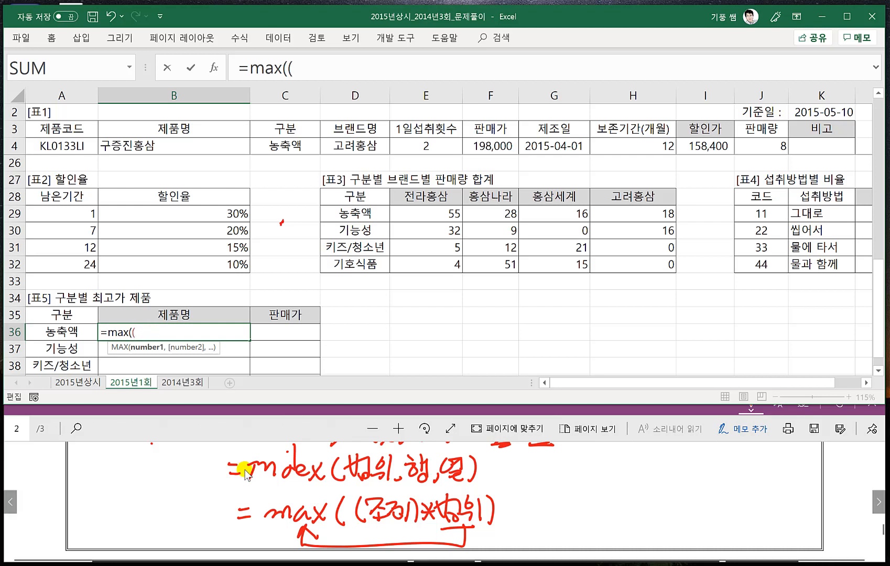
- Add the [표1] 구분 values as the absolute range $C$4:$C$25 inside the MAX condition
{"action": "left_click", "coordinate": [223, 427]}
{"action": "scroll", "coordinate": [277, 476], "scroll_direction": "up", "scroll_amount": 1}
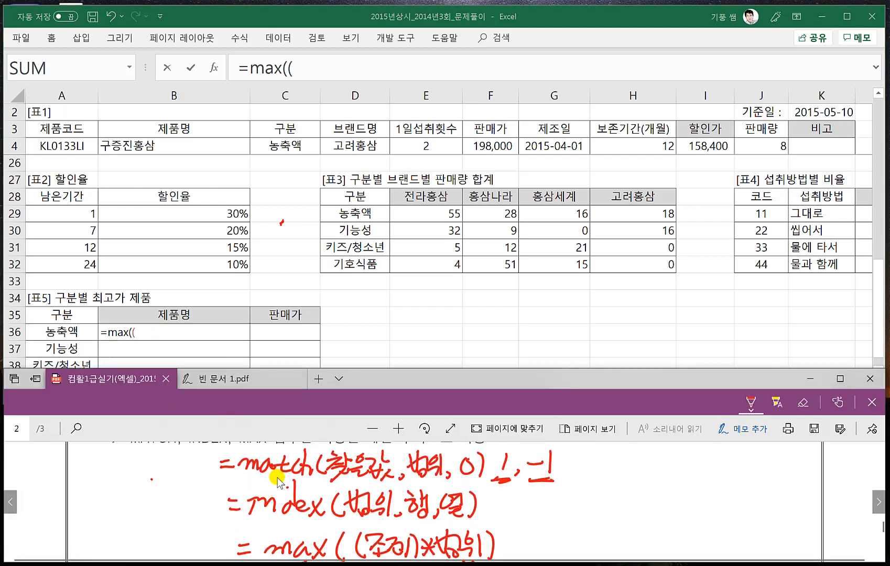
{"action": "left_click", "coordinate": [283, 146]}
{"action": "left_click", "coordinate": [283, 146]}
{"action": "key", "text": "ctrl+shift+Down"}
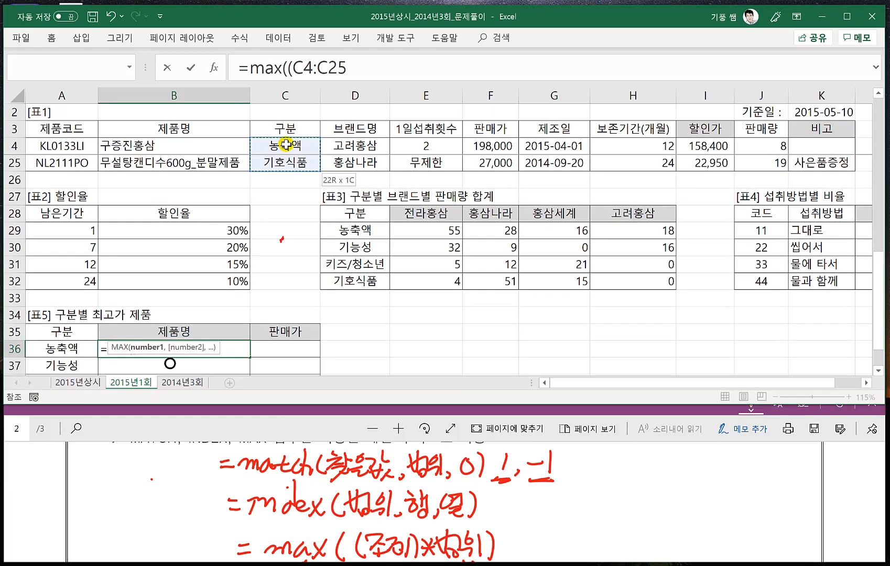
{"action": "key", "text": "F4"}
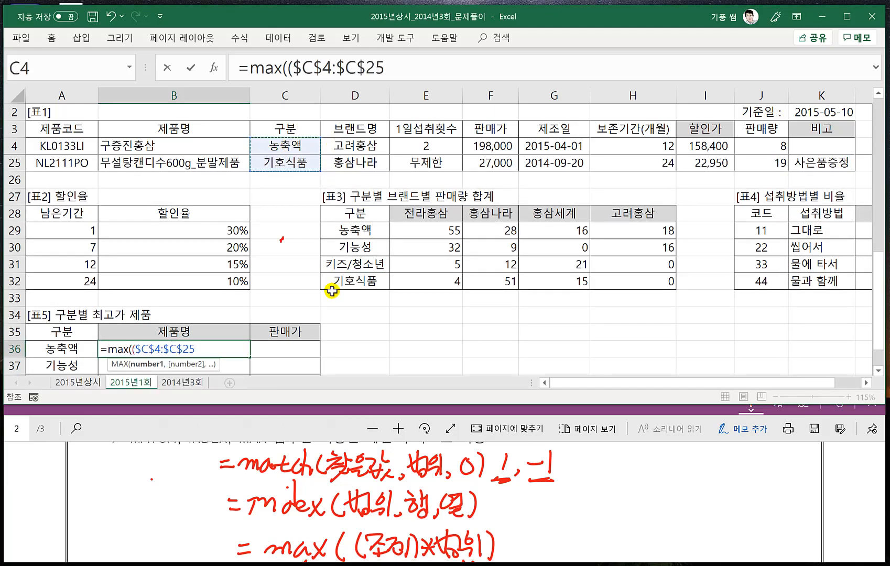
- Complete the MAX condition by comparing the range with A36, close its parenthesis and append the multiplication operator *
{"action": "scroll", "coordinate": [312, 296], "scroll_direction": "down", "scroll_amount": 1}
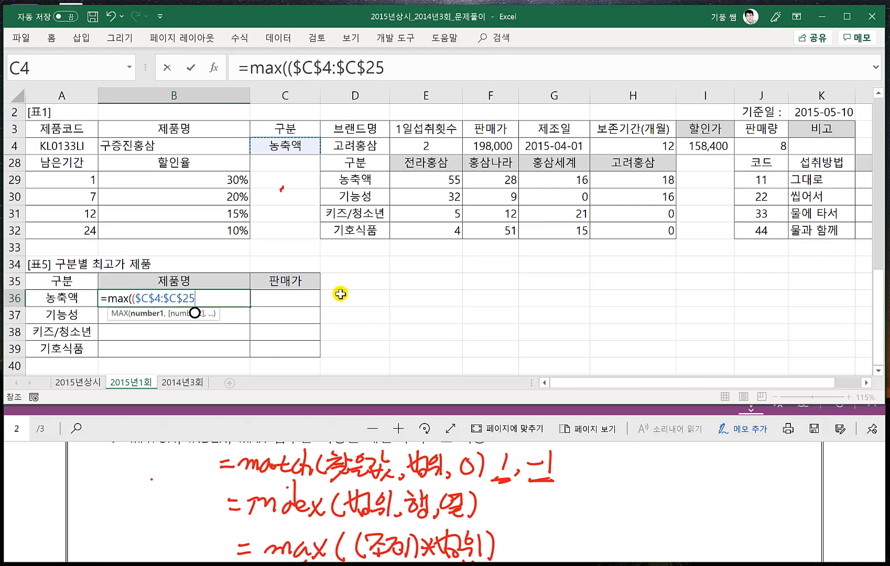
{"action": "type", "text": "-"}
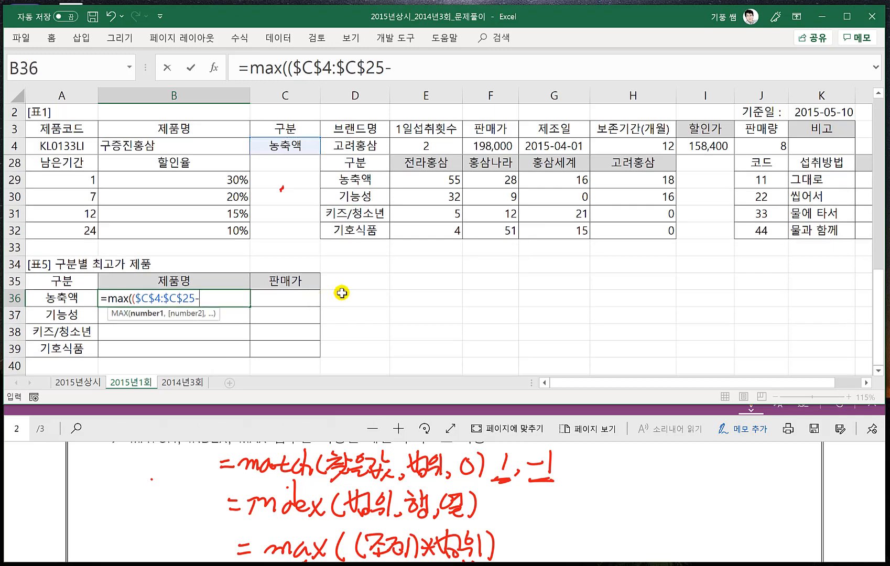
{"action": "key", "text": "BackSpace"}
{"action": "type", "text": "="}
{"action": "left_click", "coordinate": [62, 297]}
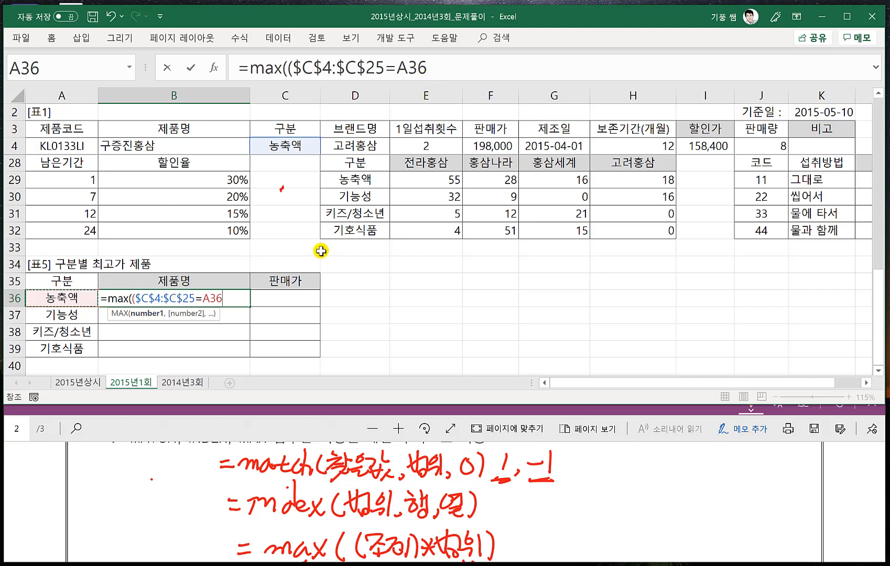
{"action": "type", "text": ")*"}
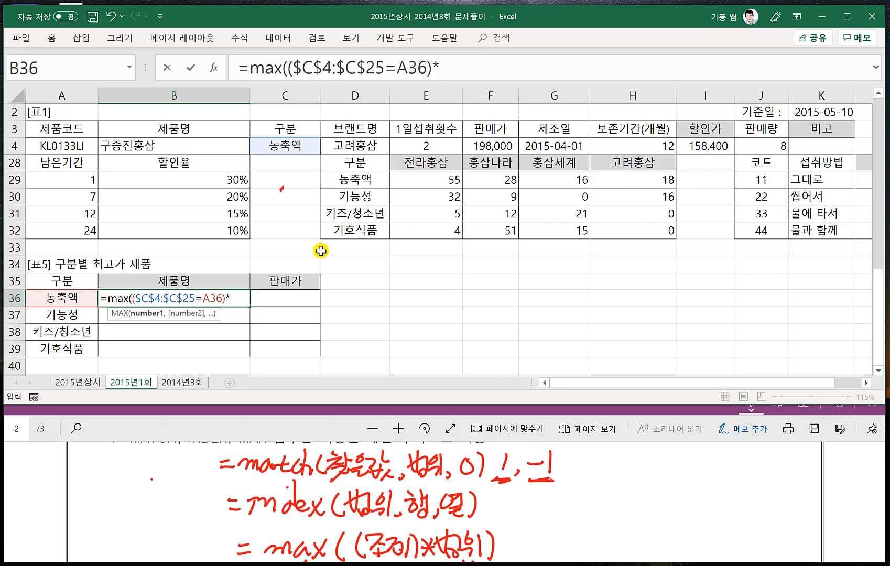
- Multiply the condition by the absolute 판매가 range $F$4:$F$25, close MAX and enter B36 as an array formula
{"action": "left_click", "coordinate": [310, 428]}
{"action": "scroll", "coordinate": [384, 502], "scroll_direction": "up", "scroll_amount": 1}
{"action": "scroll", "coordinate": [375, 507], "scroll_direction": "up", "scroll_amount": 1}
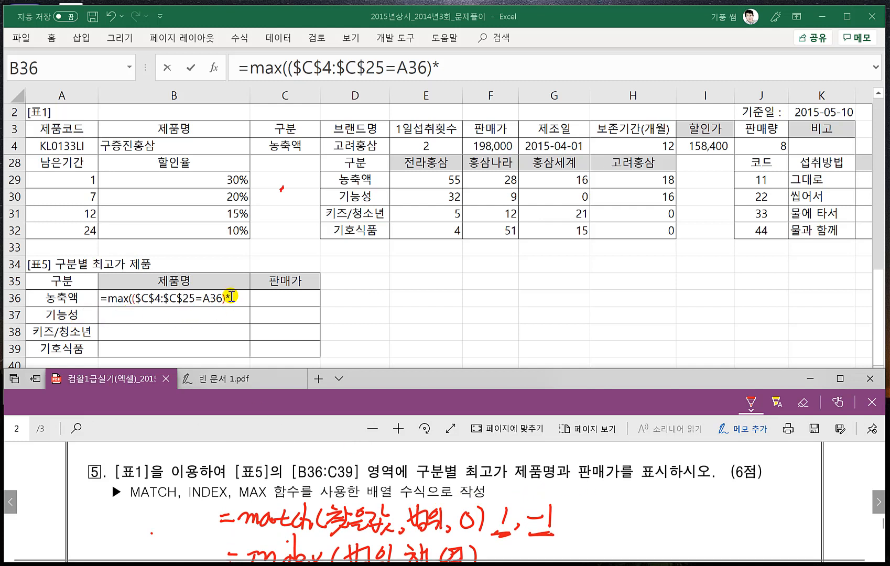
{"action": "left_click", "coordinate": [257, 293]}
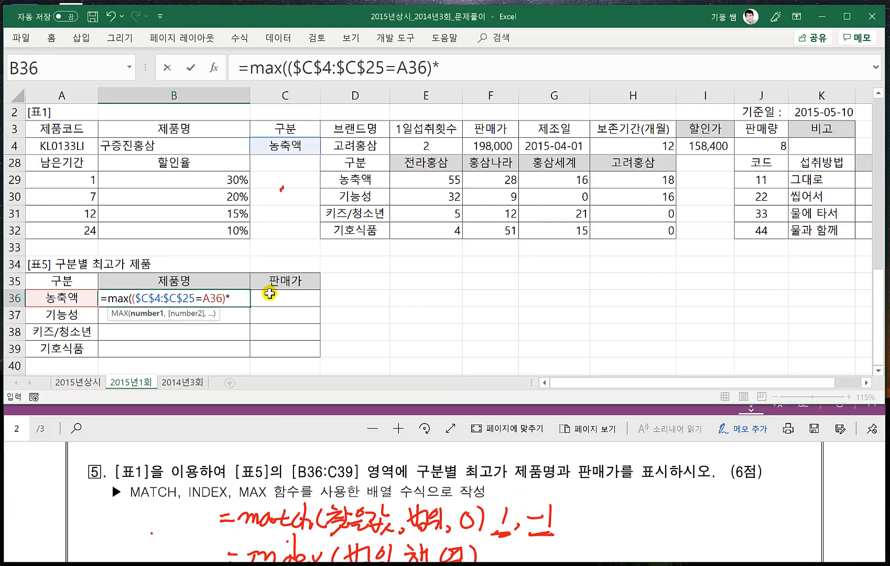
{"action": "left_click", "coordinate": [493, 148]}
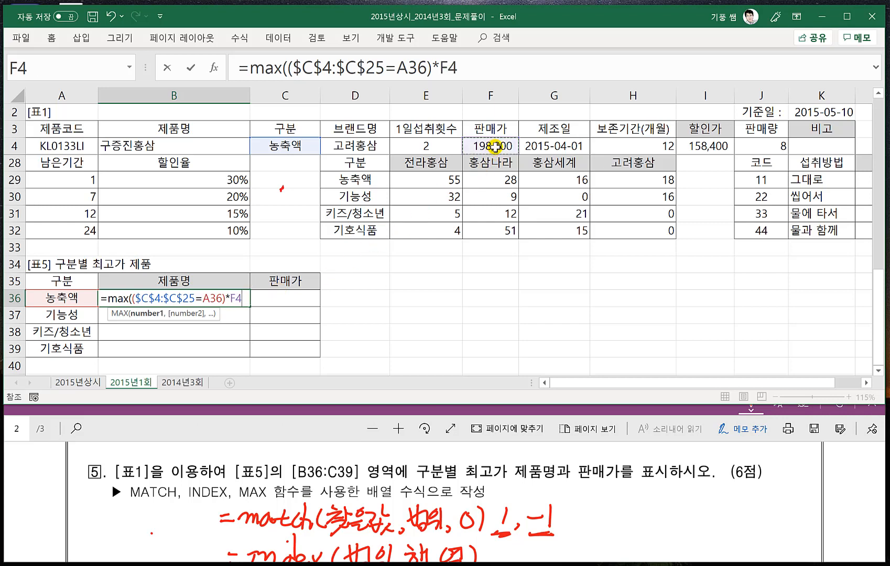
{"action": "key", "text": "ctrl+shift+Down"}
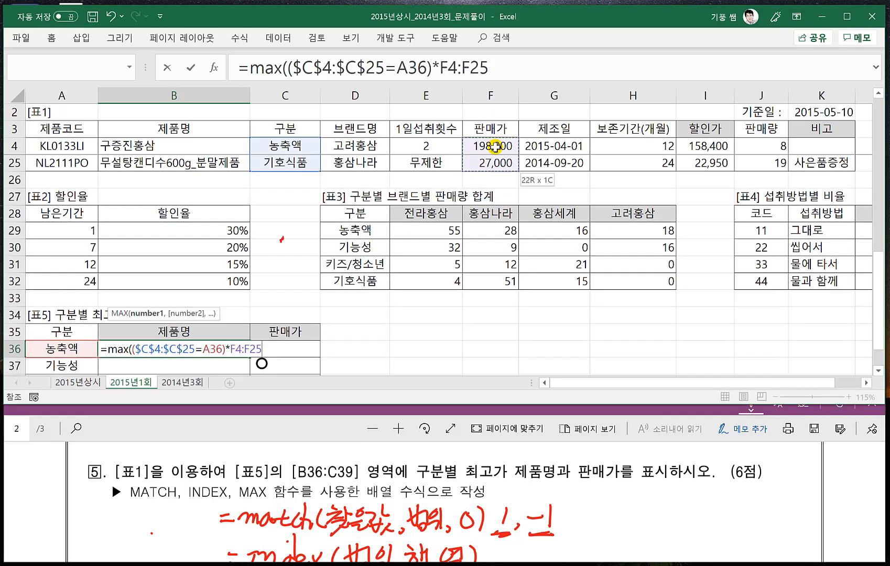
{"action": "key", "text": "F4"}
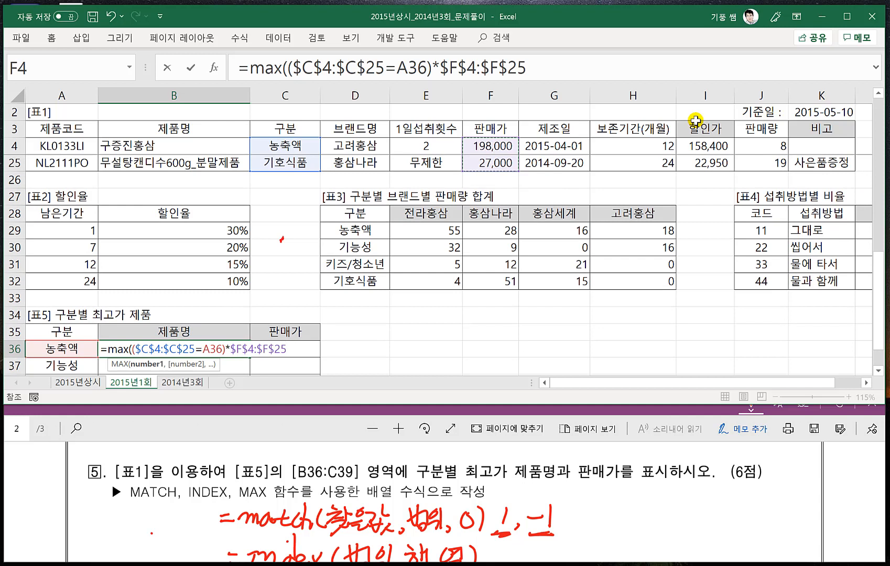
{"action": "type", "text": ")"}
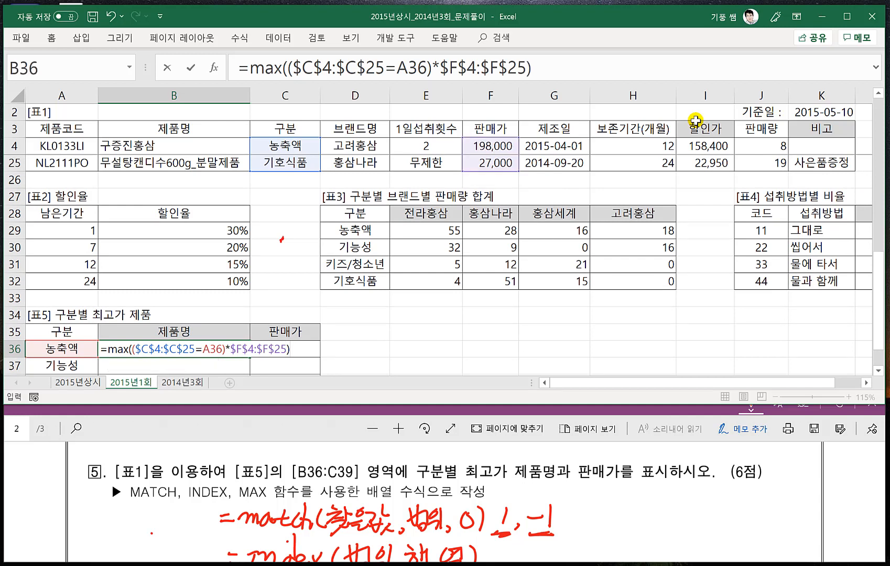
{"action": "key", "text": "ctrl+shift+Return"}
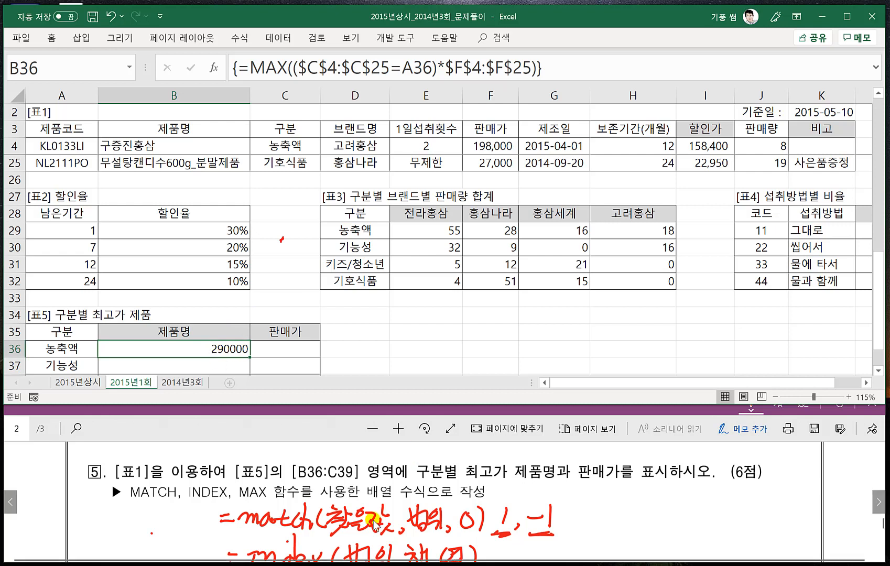
- Reopen the B36 formula and insert match( in front of MAX, making the maximum price the lookup value
{"action": "scroll", "coordinate": [428, 551], "scroll_direction": "down", "scroll_amount": 1}
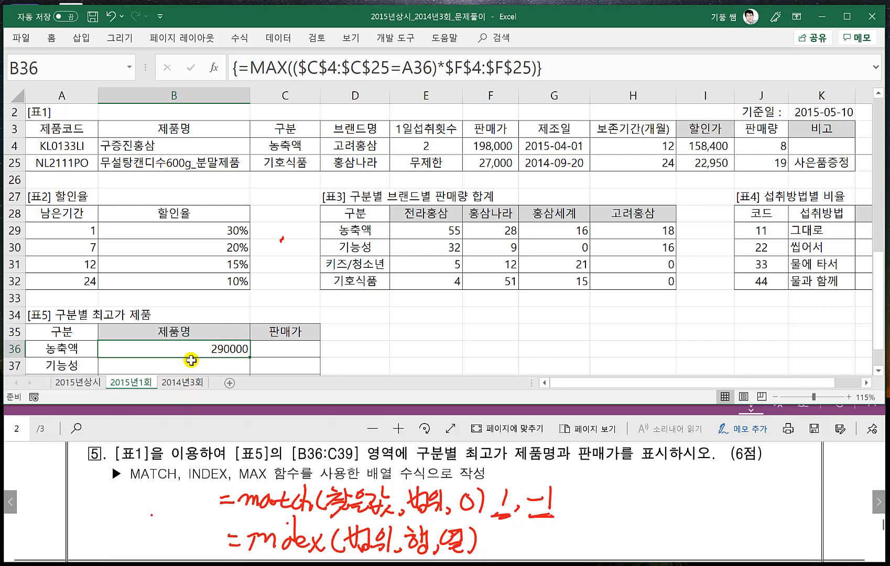
{"action": "double_click", "coordinate": [214, 350]}
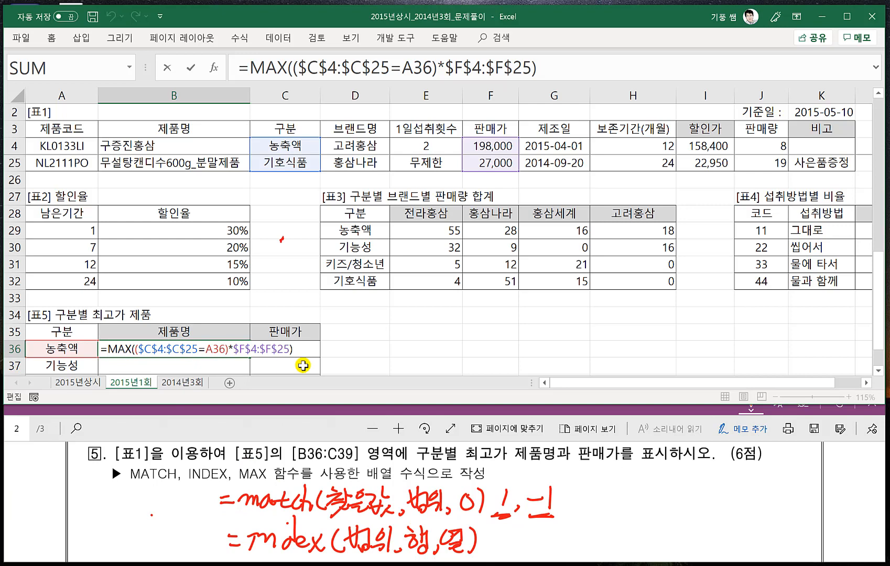
{"action": "type", "text": "match("}
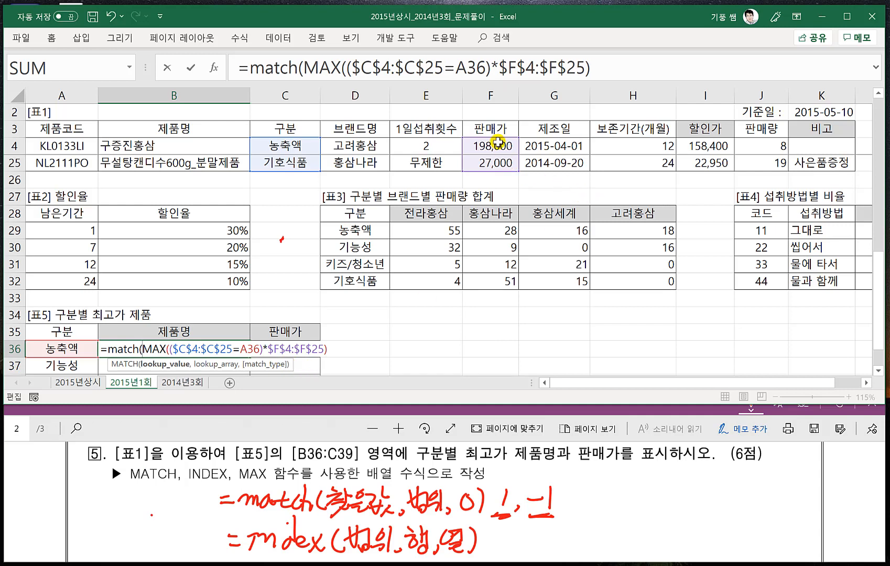
{"action": "left_click_drag", "start_coordinate": [498, 141], "coordinate": [496, 148]}
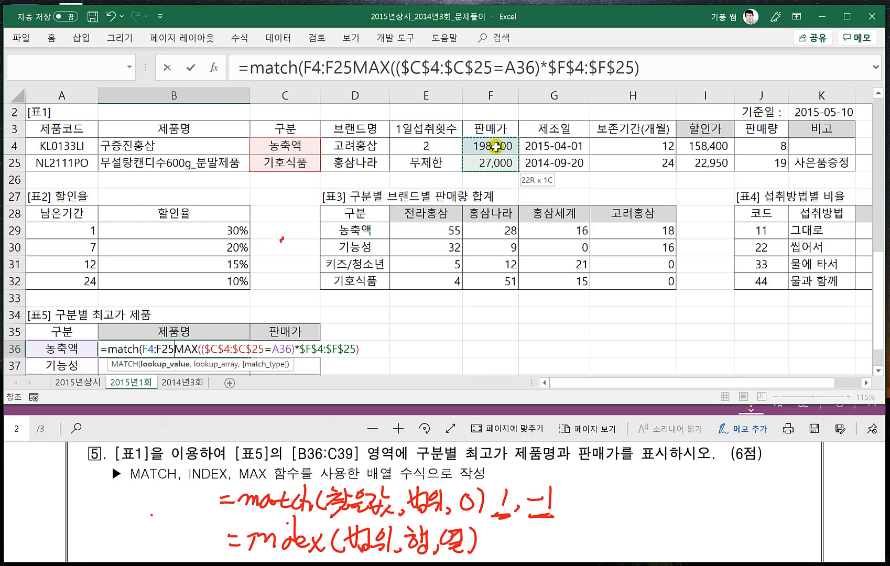
{"action": "left_click", "coordinate": [495, 146]}
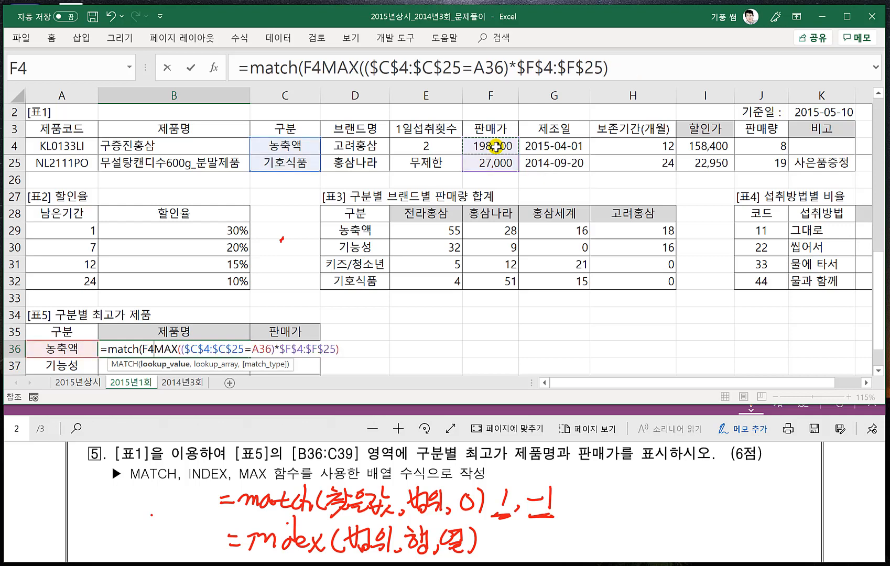
{"action": "key", "text": "ctrl+shift+Down"}
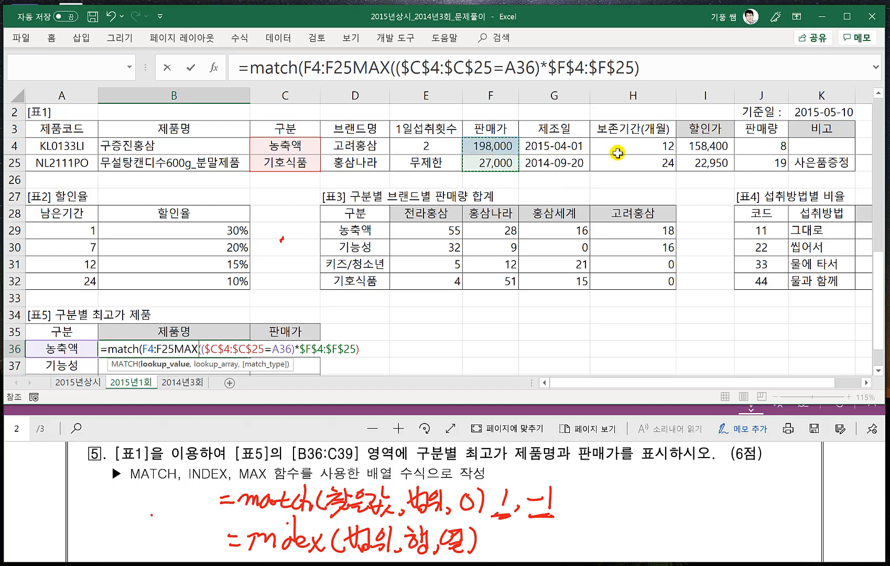
{"action": "key", "text": "F4"}
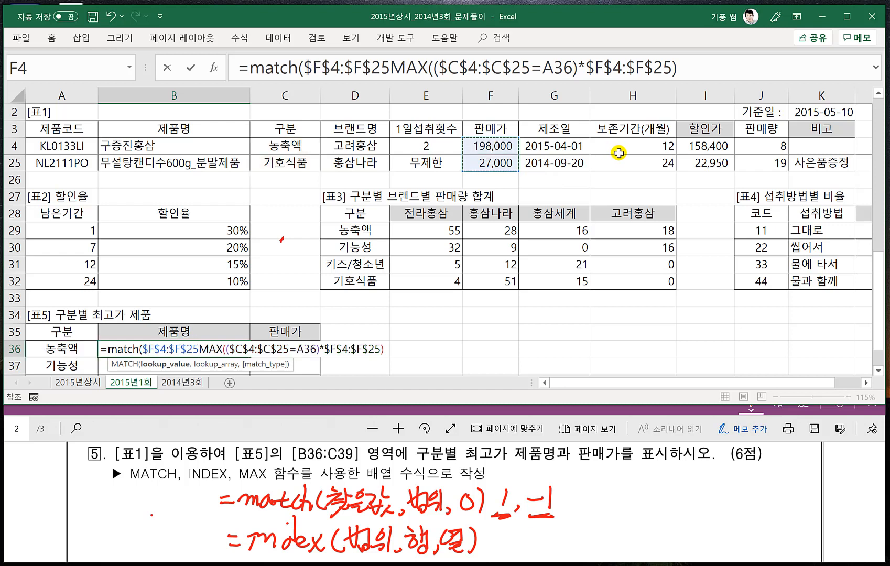
{"action": "key", "text": "BackSpace"}
{"action": "key", "text": "BackSpace"}
{"action": "key", "text": "BackSpace"}
{"action": "key", "text": "BackSpace"}
{"action": "key", "text": "BackSpace"}
{"action": "key", "text": "BackSpace"}
{"action": "key", "text": "BackSpace"}
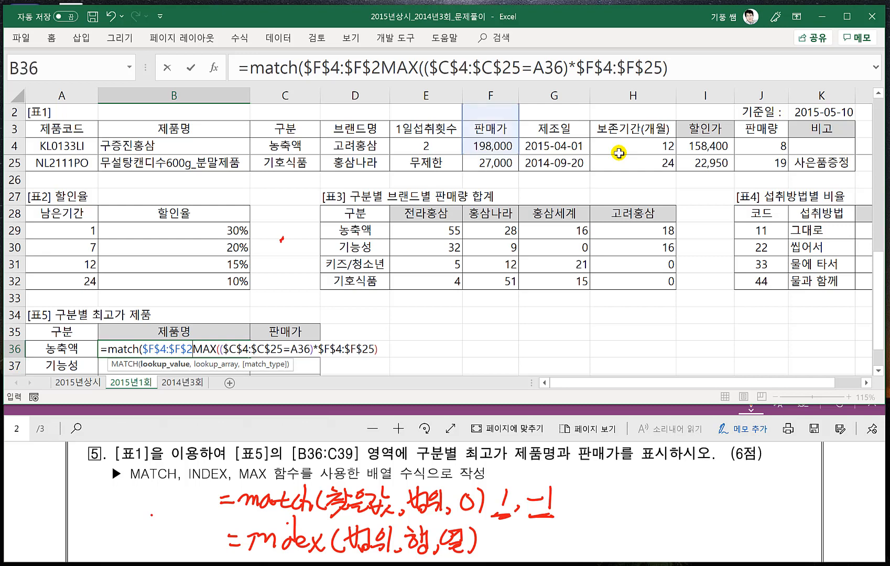
{"action": "key", "text": "BackSpace"}
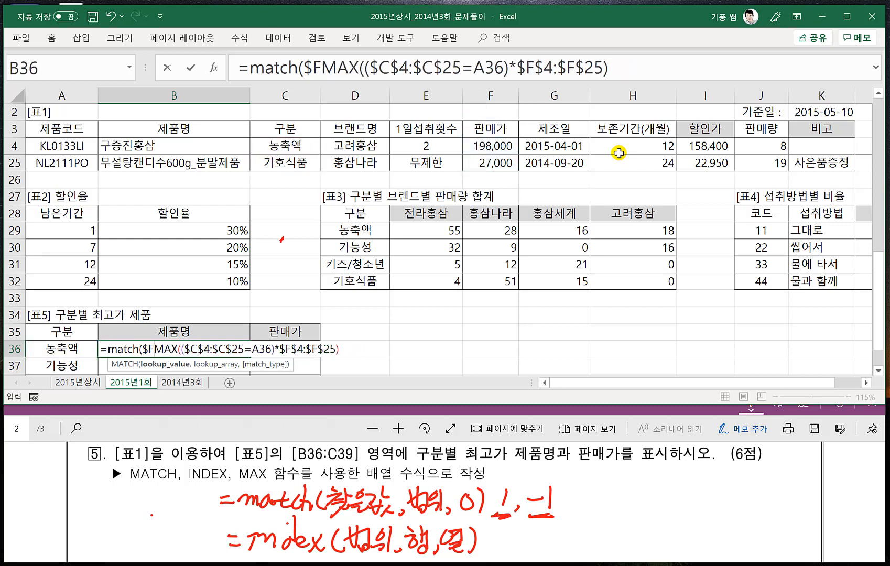
{"action": "key", "text": "BackSpace"}
{"action": "key", "text": "BackSpace"}
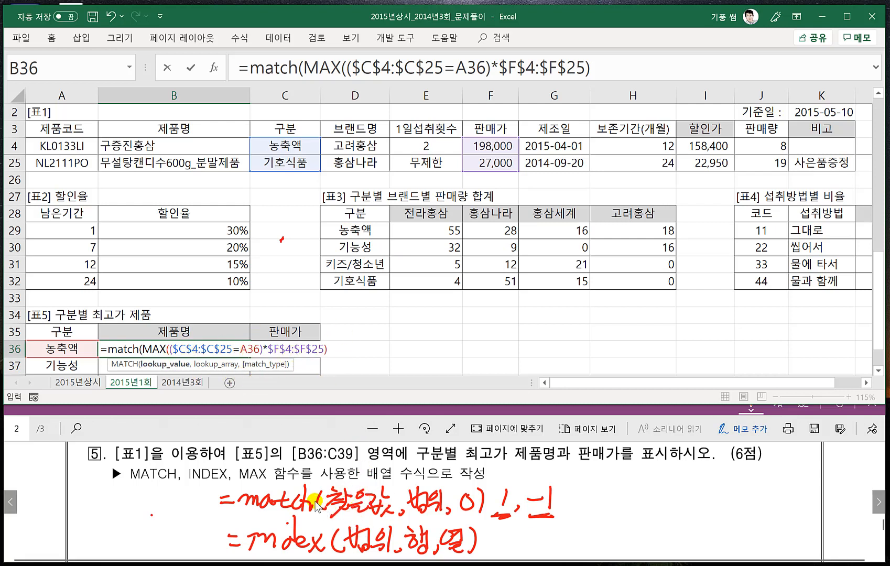
- Append the absolute 판매가 range $F$4:$F$25 and match type 0 after the MAX expression, and close the MATCH function
{"action": "left_click", "coordinate": [338, 348]}
{"action": "type", "text": ","}
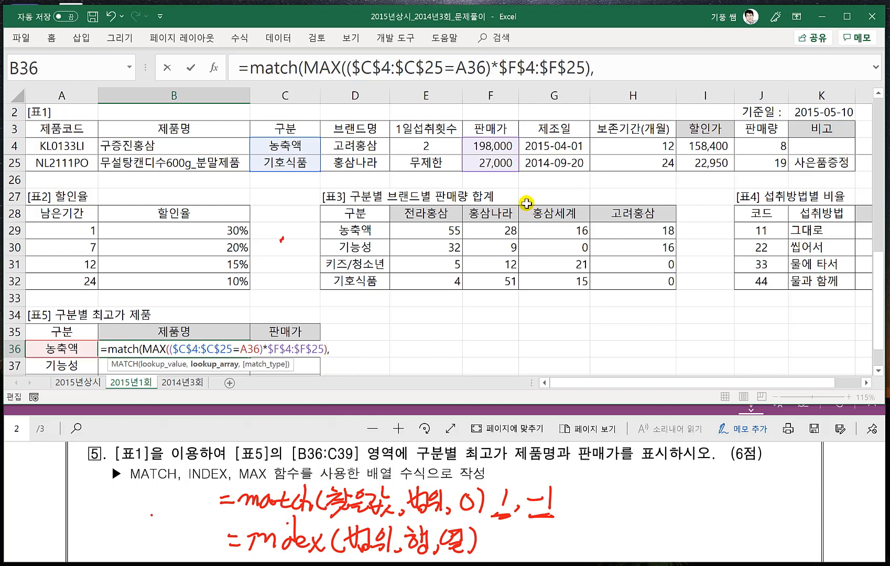
{"action": "left_click", "coordinate": [493, 146]}
{"action": "key", "text": "ctrl+shift+Down"}
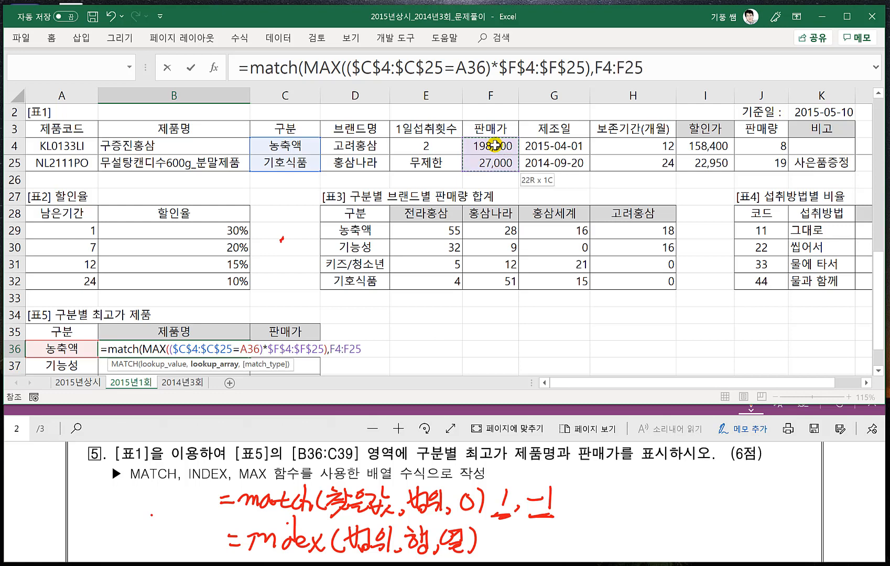
{"action": "key", "text": "F4"}
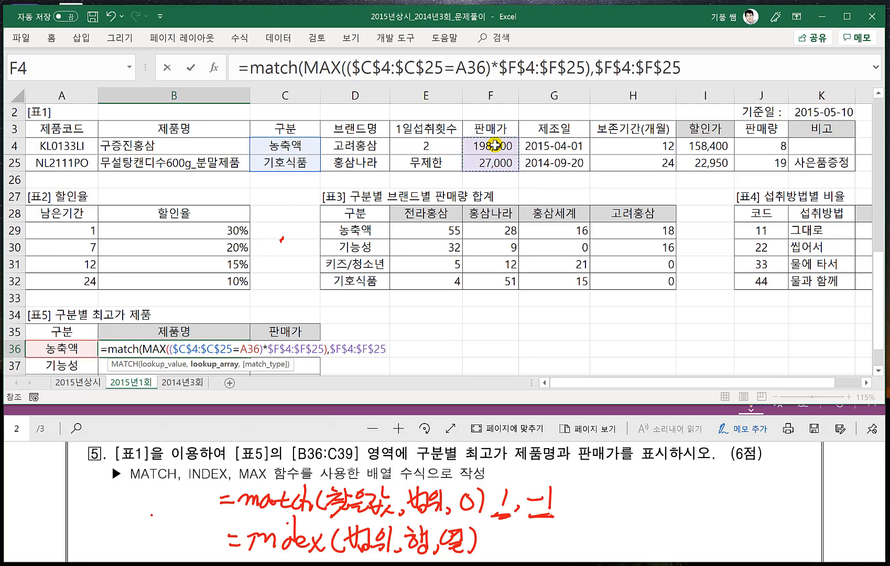
{"action": "type", "text": ","}
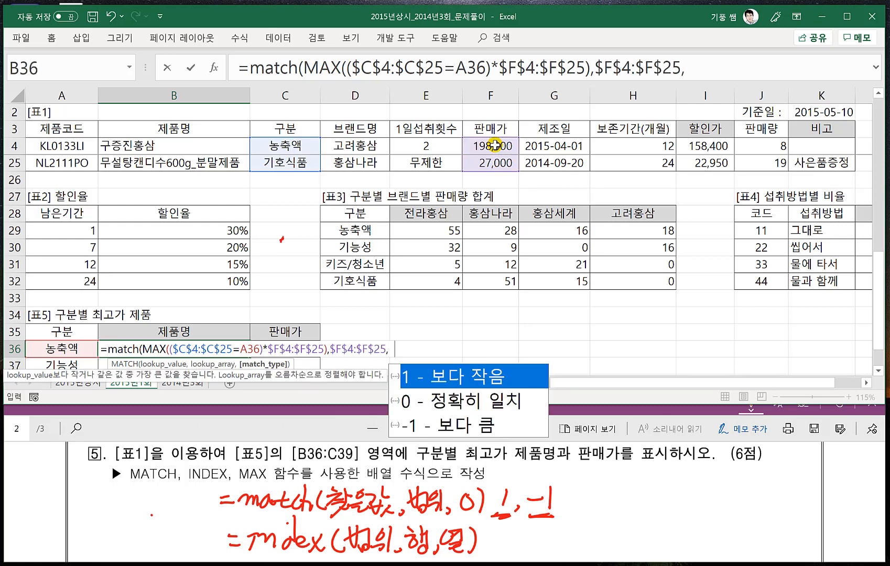
{"action": "type", "text": "0)"}
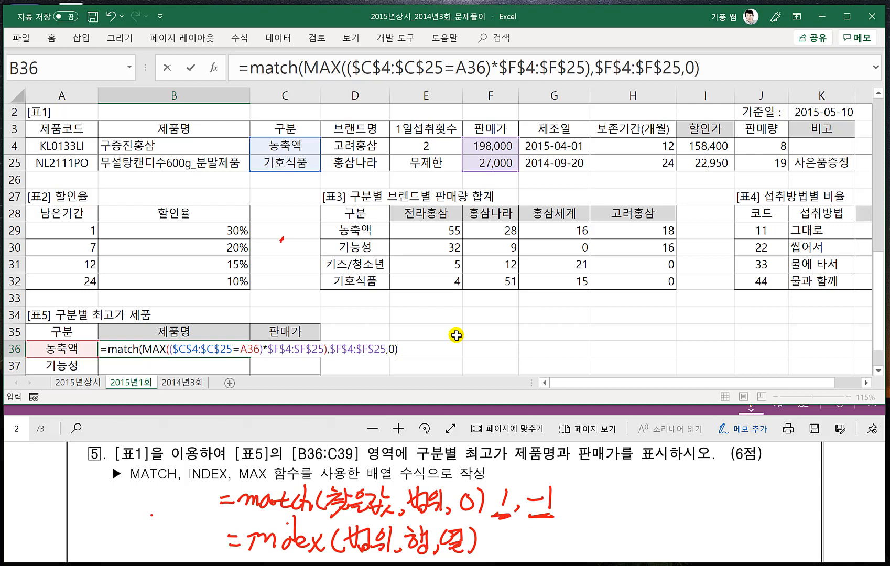
- Enter the completed MATCH formula in B36 as an array formula
{"action": "key", "text": "ctrl+shift+Return"}
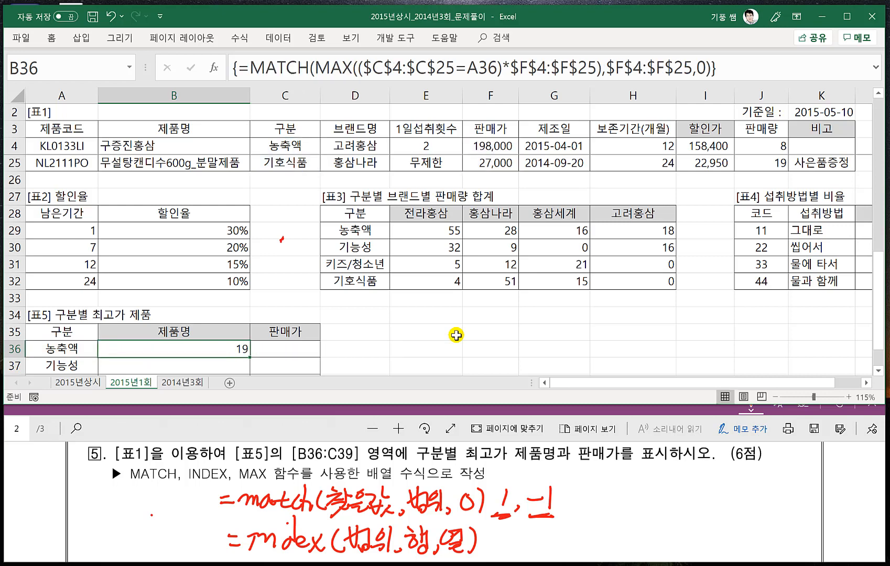
- Reopen the B36 formula and review its MAX and lookup-range arguments against the 구분 and 판매가 columns of [표1]
{"action": "double_click", "coordinate": [219, 348]}
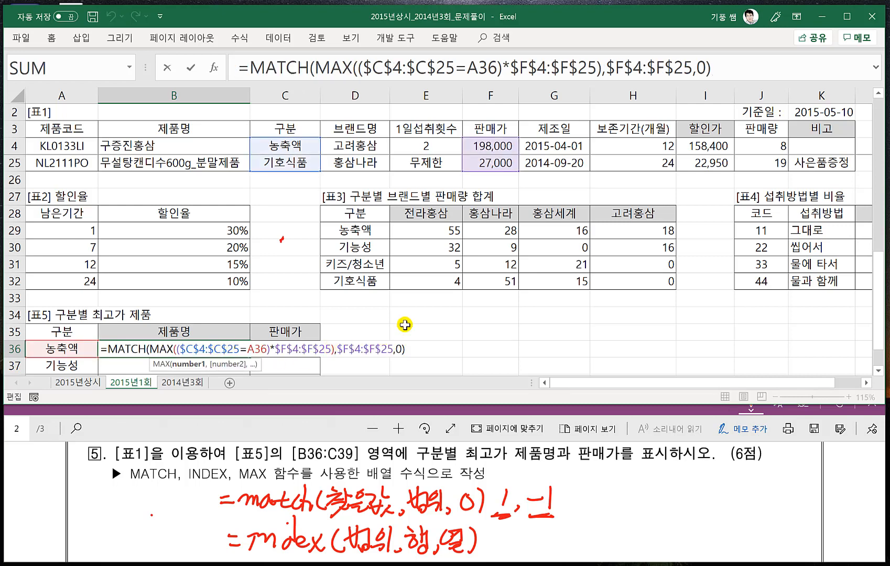
{"action": "scroll", "coordinate": [404, 324], "scroll_direction": "up", "scroll_amount": 7}
{"action": "scroll", "coordinate": [404, 324], "scroll_direction": "down", "scroll_amount": 6}
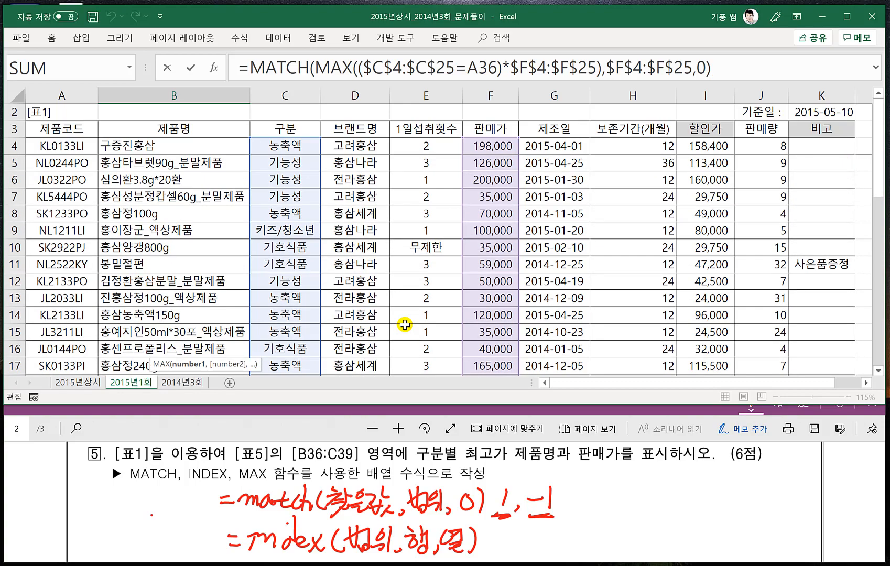
{"action": "scroll", "coordinate": [315, 326], "scroll_direction": "down", "scroll_amount": 1}
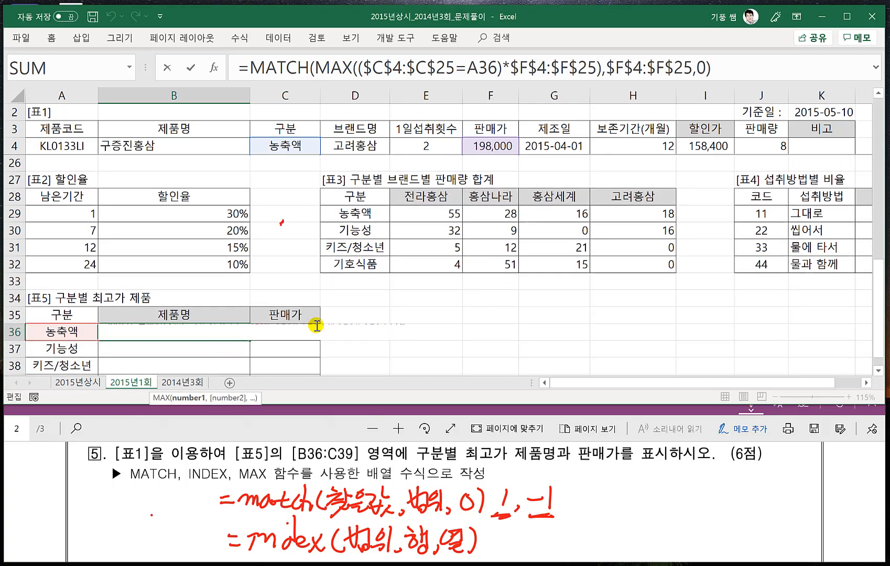
{"action": "scroll", "coordinate": [315, 324], "scroll_direction": "up", "scroll_amount": 7}
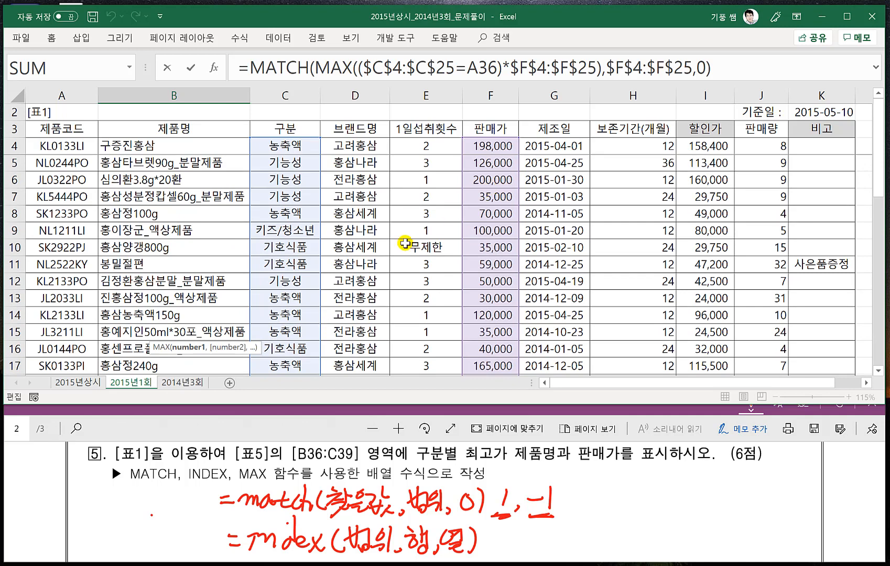
{"action": "scroll", "coordinate": [326, 312], "scroll_direction": "down", "scroll_amount": 7}
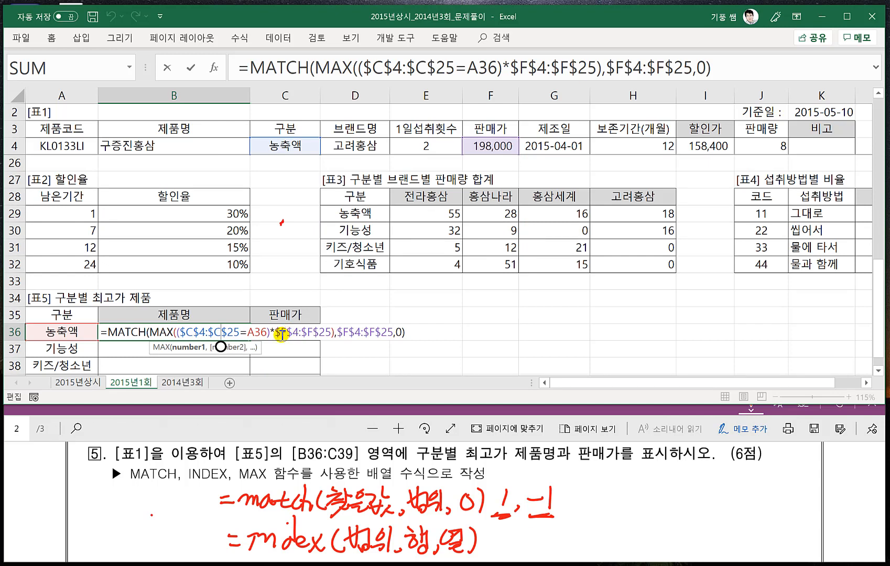
{"action": "left_click", "coordinate": [412, 334]}
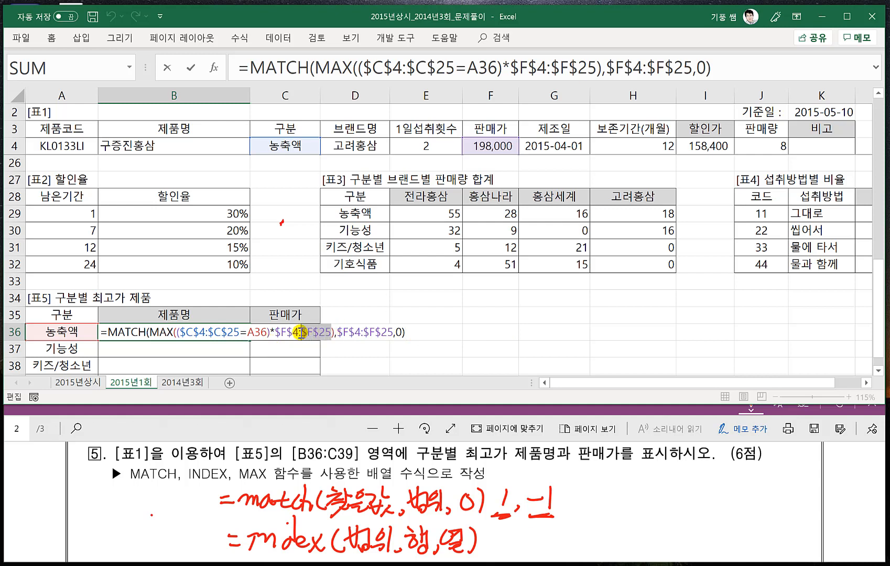
{"action": "left_click", "coordinate": [335, 332]}
{"action": "left_click", "coordinate": [410, 332]}
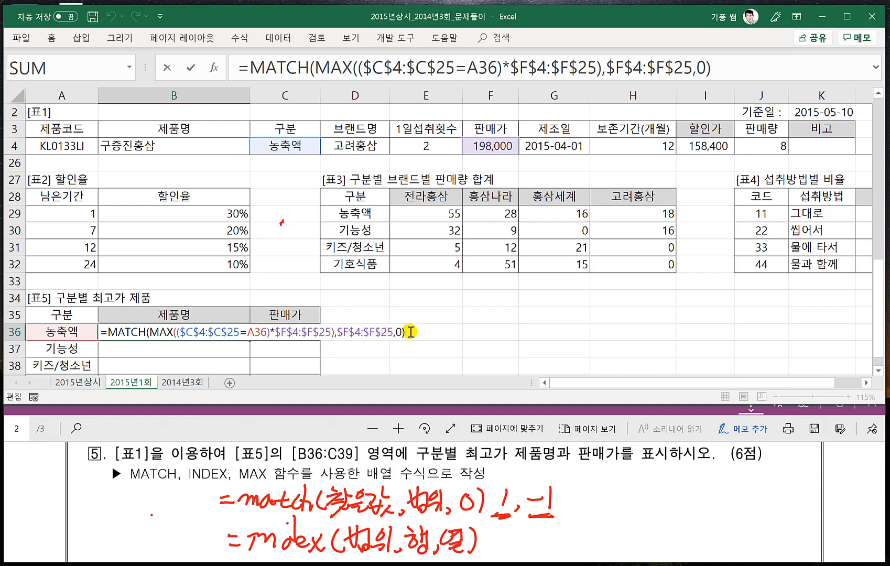
{"action": "key", "text": "ctrl+shift+Return"}
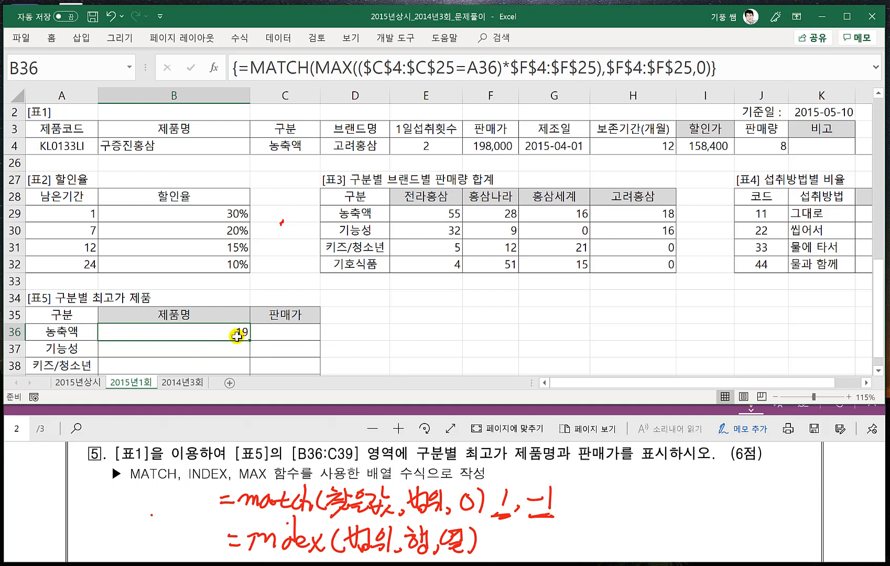
- Copy the condition ($C$4:$C$25=A36)* in front of MATCH's lookup range $F$4:$F$25 in B36 and enter it as an array formula
{"action": "double_click", "coordinate": [235, 333]}
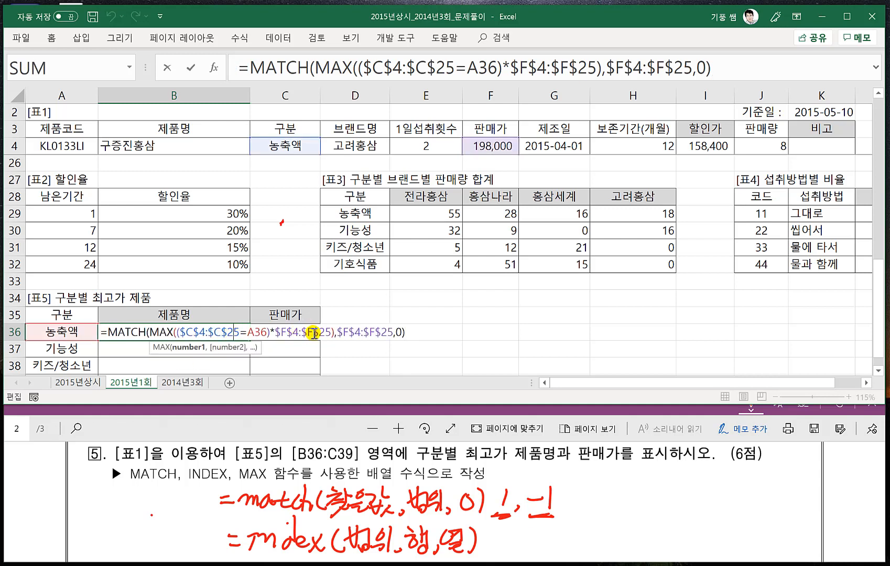
{"action": "left_click_drag", "start_coordinate": [337, 334], "coordinate": [391, 336]}
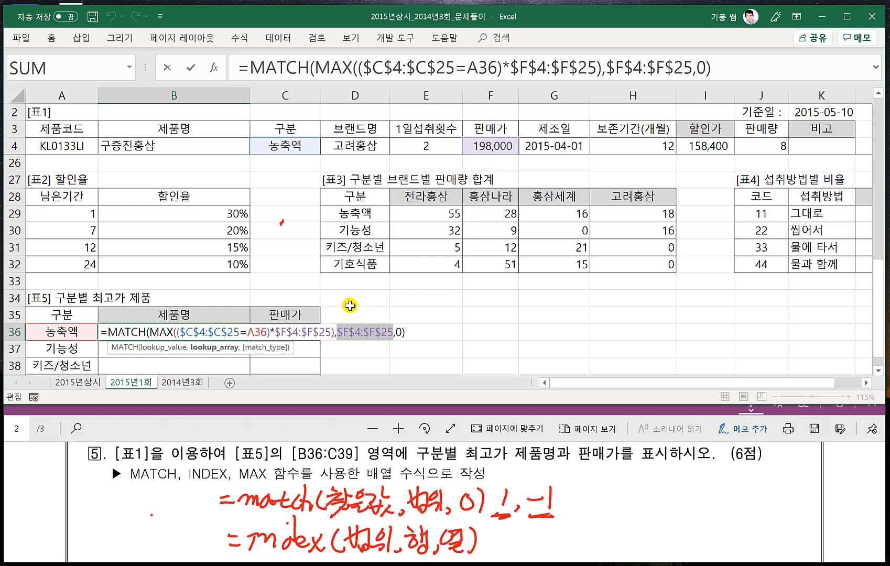
{"action": "left_click", "coordinate": [270, 332]}
{"action": "left_click_drag", "start_coordinate": [270, 332], "coordinate": [177, 334]}
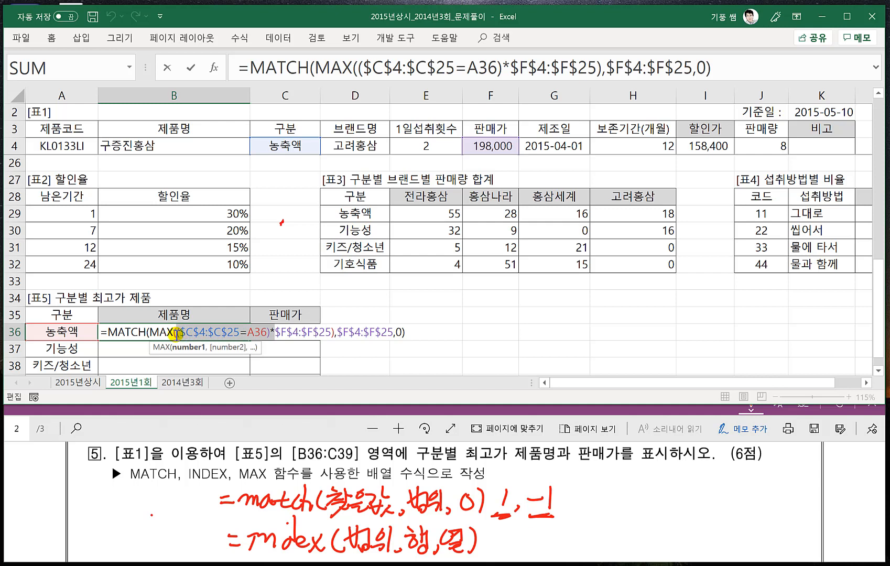
{"action": "left_click", "coordinate": [337, 333]}
{"action": "type", "text": "($C$4:$C$25=A36)*"}
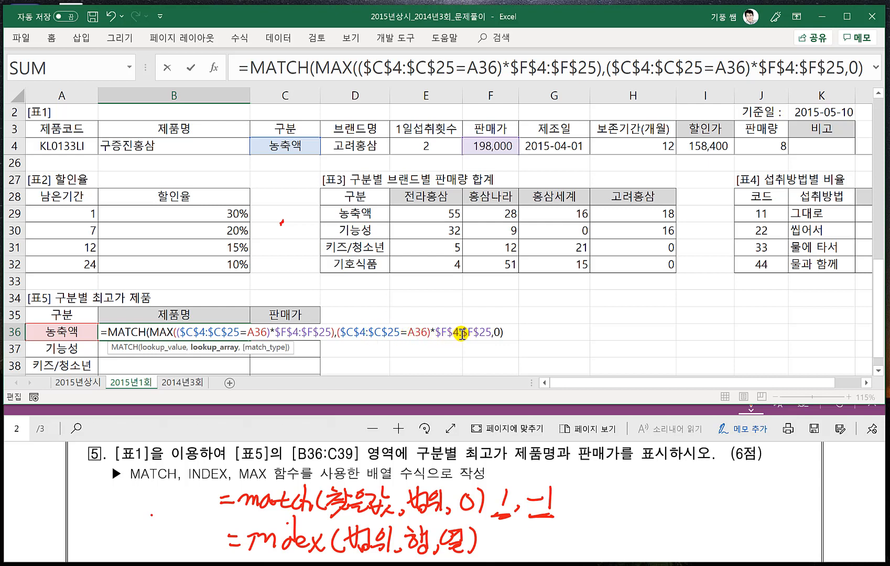
{"action": "left_click_drag", "start_coordinate": [333, 331], "coordinate": [159, 333]}
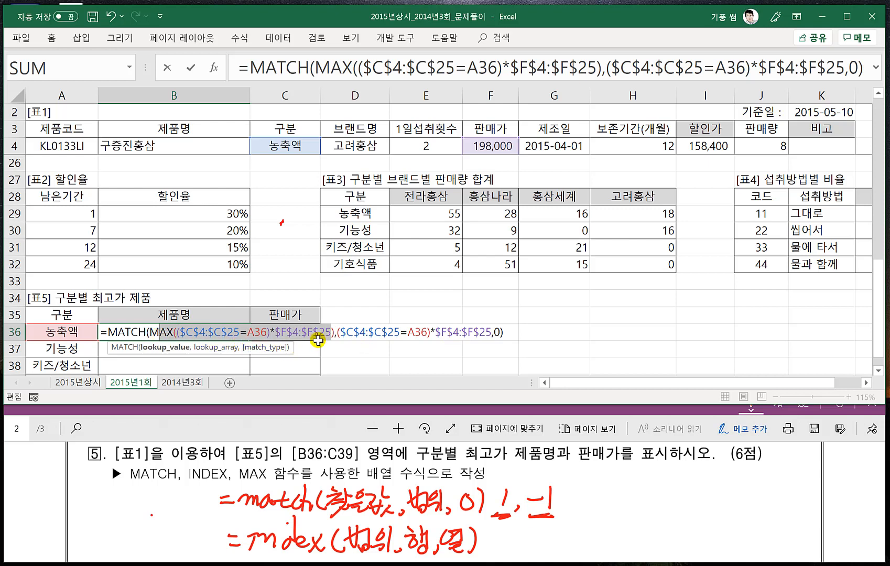
{"action": "left_click_drag", "start_coordinate": [339, 332], "coordinate": [434, 335]}
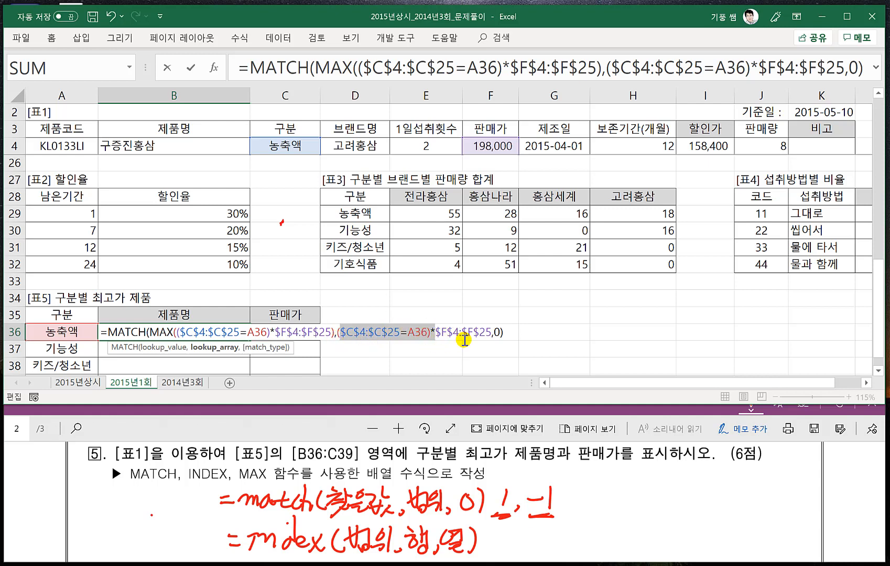
{"action": "left_click", "coordinate": [447, 333]}
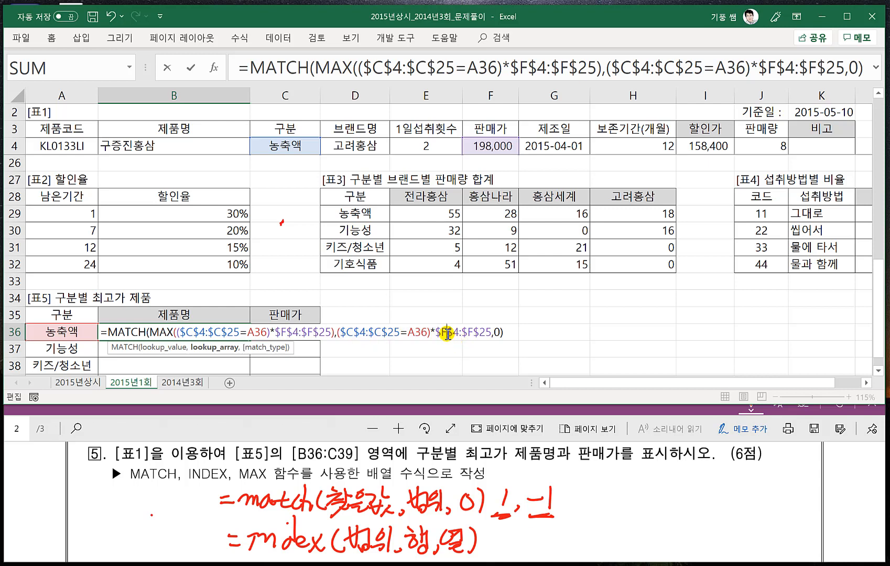
{"action": "key", "text": "ctrl+shift+Return"}
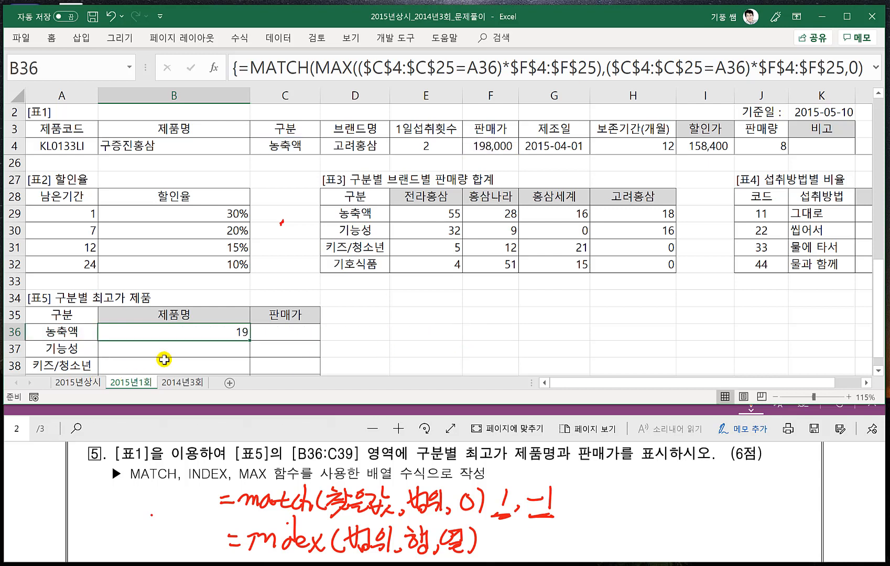
- Remove the condition ($C$4:$C$25=A36)* from MATCH's lookup range in B36 and re-enter the formula as an array formula
{"action": "double_click", "coordinate": [227, 331]}
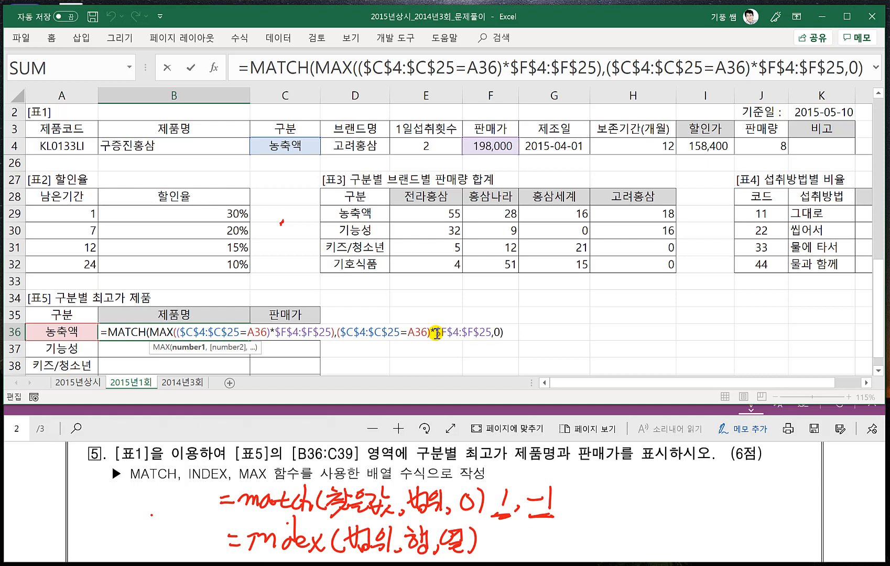
{"action": "left_click_drag", "start_coordinate": [436, 334], "coordinate": [338, 334]}
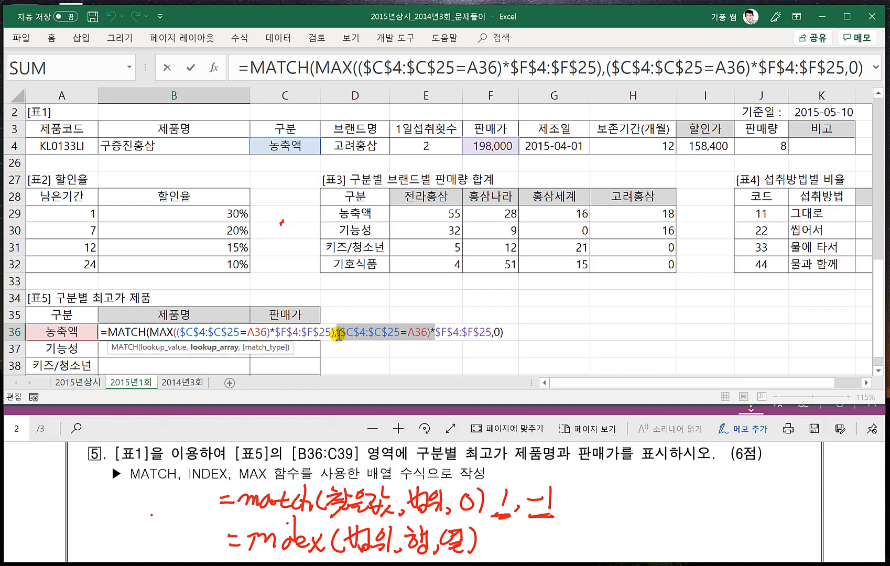
{"action": "key", "text": "Delete"}
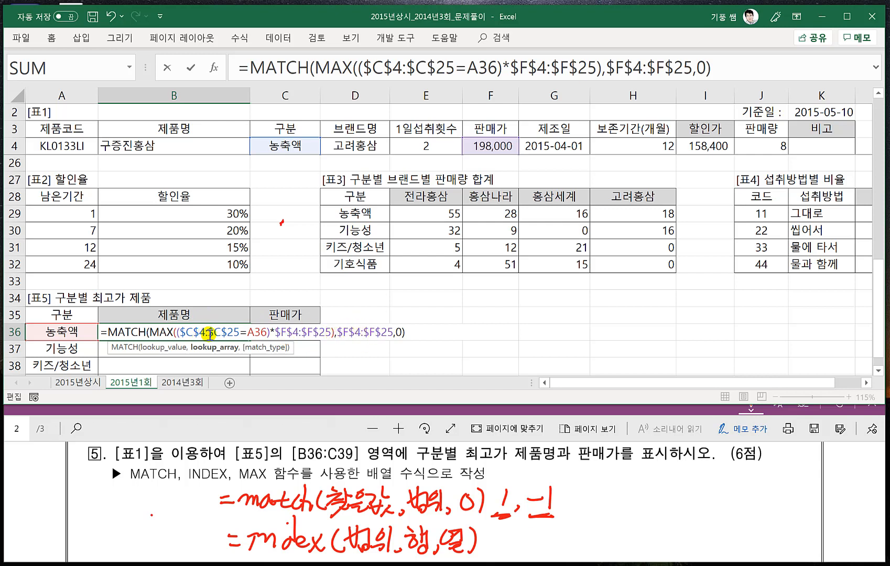
{"action": "key", "text": "Return"}
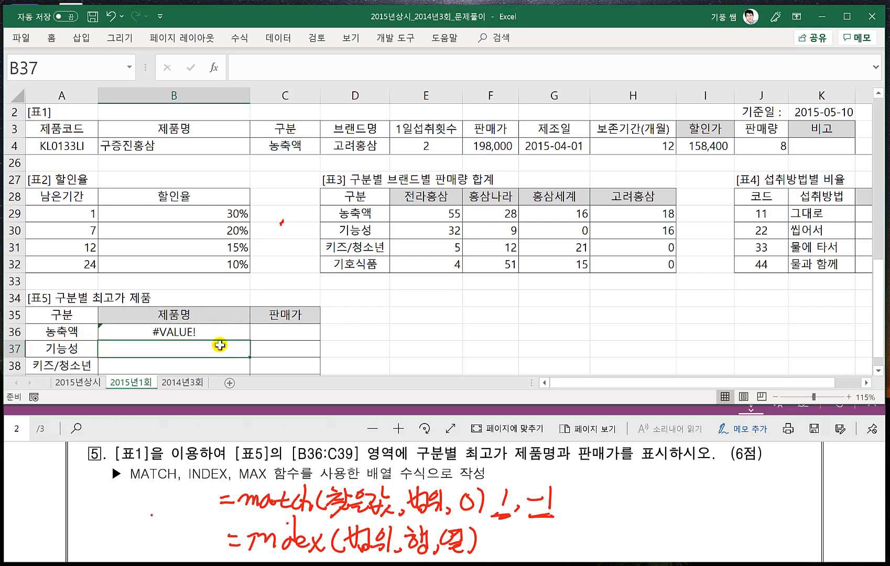
{"action": "left_click", "coordinate": [248, 332]}
{"action": "double_click", "coordinate": [197, 329]}
{"action": "key", "text": "ctrl+shift+Return"}
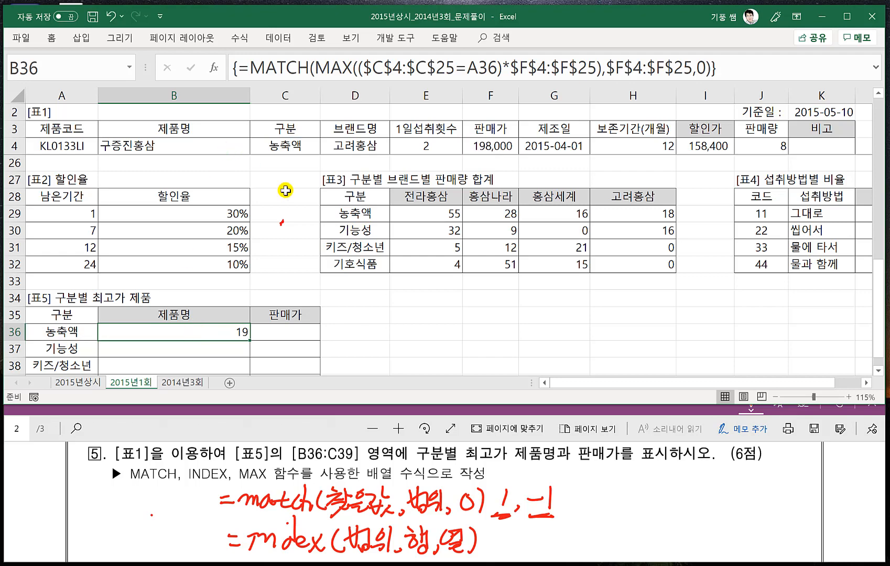
- Change the 판매가 of the 기능성 product 홍삼타브렛90g_분말제품 in F5 to 290000 and check the B36 result
{"action": "scroll", "coordinate": [404, 236], "scroll_direction": "up", "scroll_amount": 1}
{"action": "scroll", "coordinate": [391, 240], "scroll_direction": "up", "scroll_amount": 3}
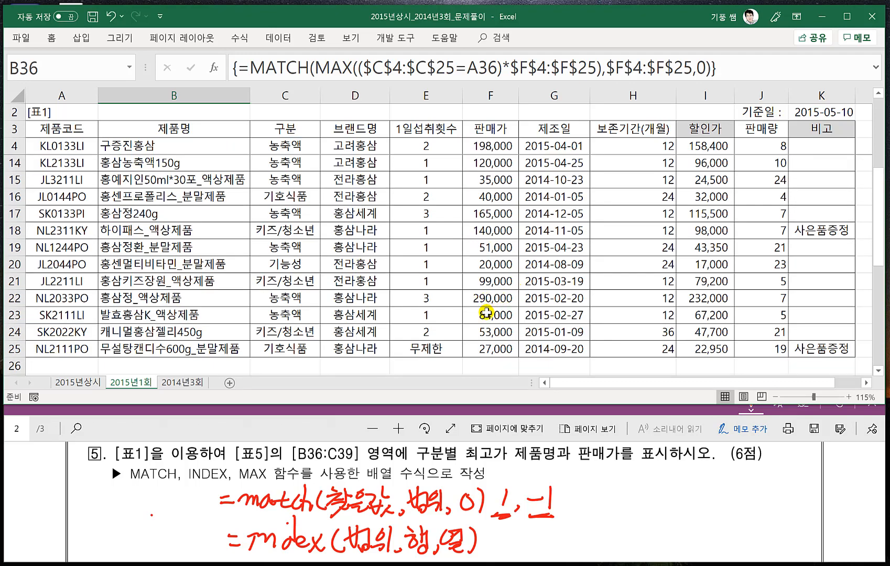
{"action": "scroll", "coordinate": [497, 303], "scroll_direction": "up", "scroll_amount": 3}
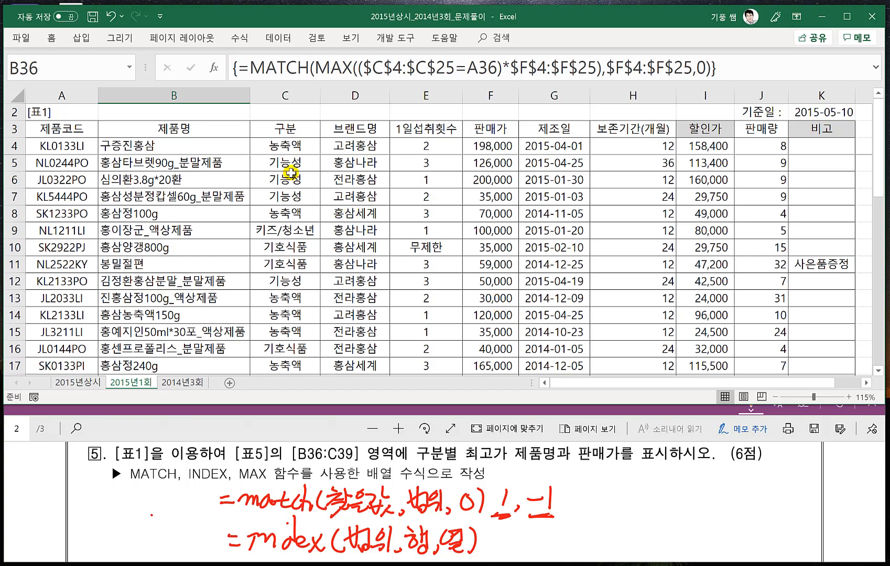
{"action": "left_click", "coordinate": [487, 165]}
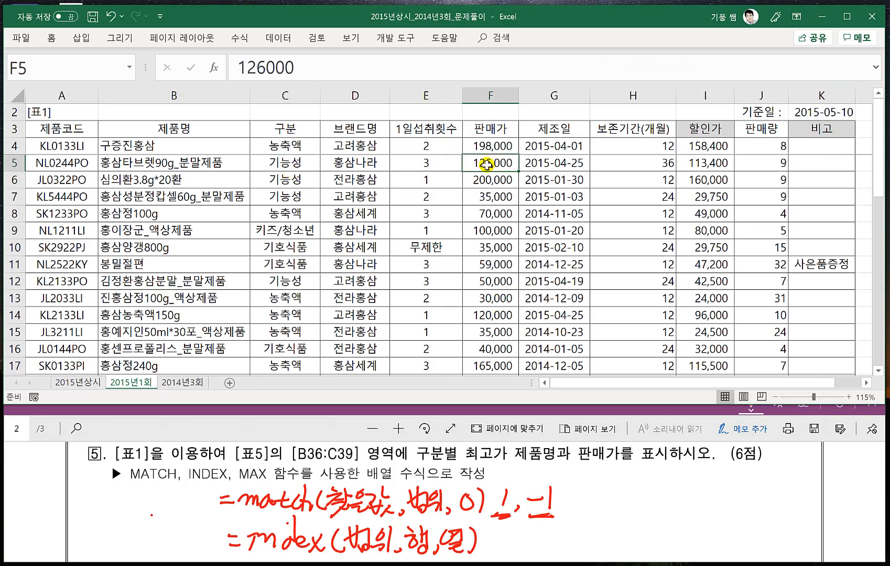
{"action": "type", "text": "290000"}
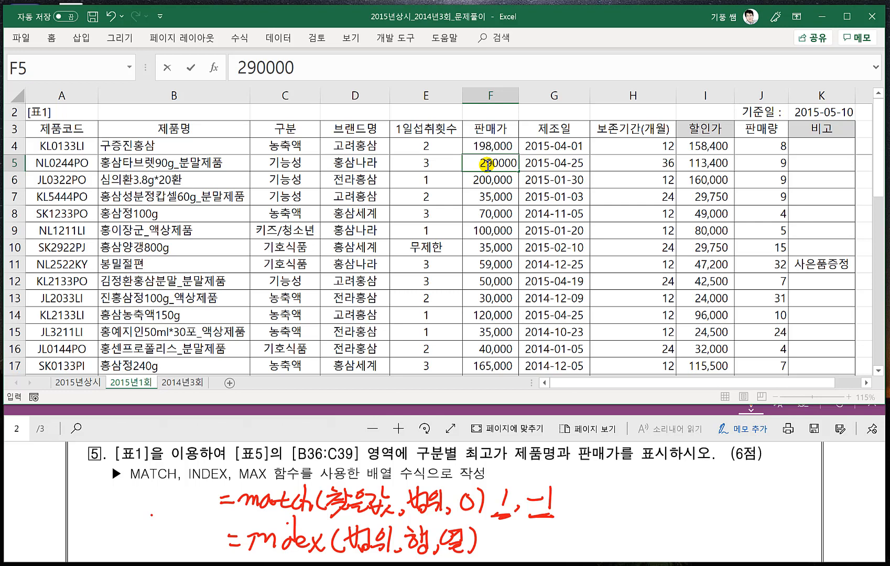
{"action": "key", "text": "Return"}
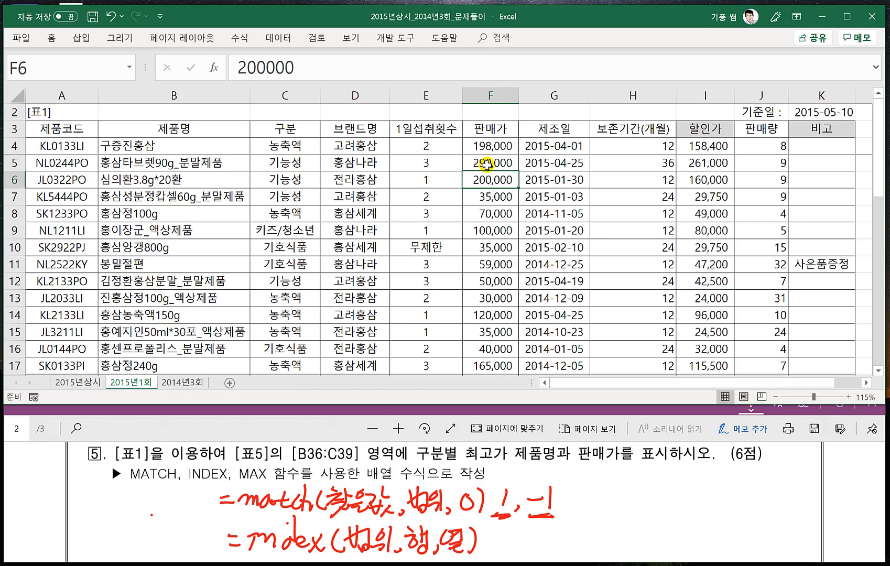
{"action": "scroll", "coordinate": [349, 247], "scroll_direction": "down", "scroll_amount": 5}
{"action": "scroll", "coordinate": [383, 257], "scroll_direction": "down", "scroll_amount": 2}
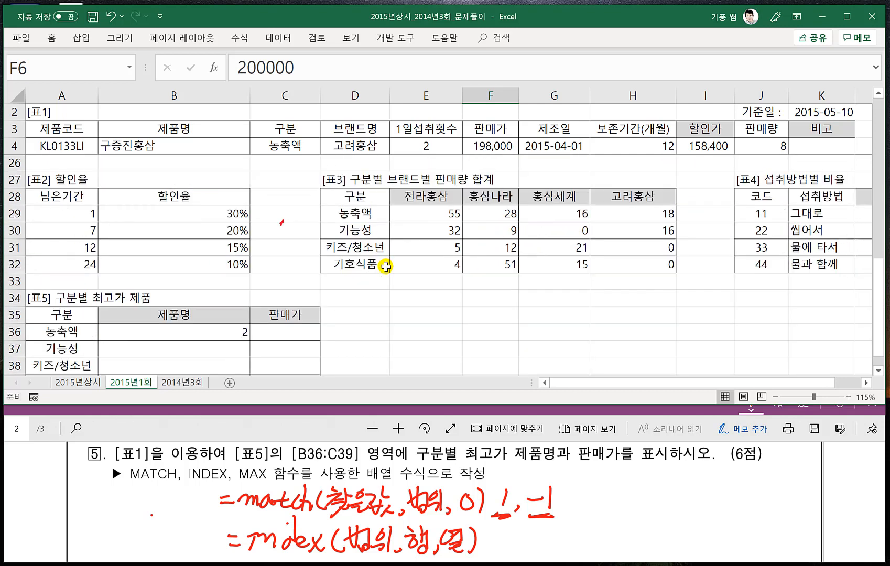
- Multiply MATCH's lookup range in B36 by the condition ($C$4:$C$25=A36), giving ($C$4:$C$25=A36)*$F$4:$F$25, and enter it as an array formula
{"action": "left_click", "coordinate": [230, 340]}
{"action": "double_click", "coordinate": [233, 335]}
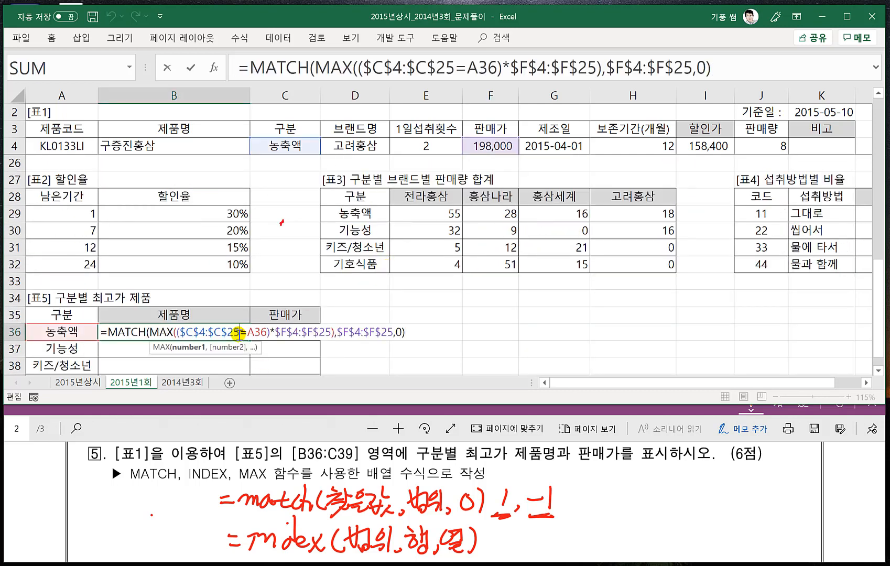
{"action": "left_click_drag", "start_coordinate": [153, 333], "coordinate": [333, 336]}
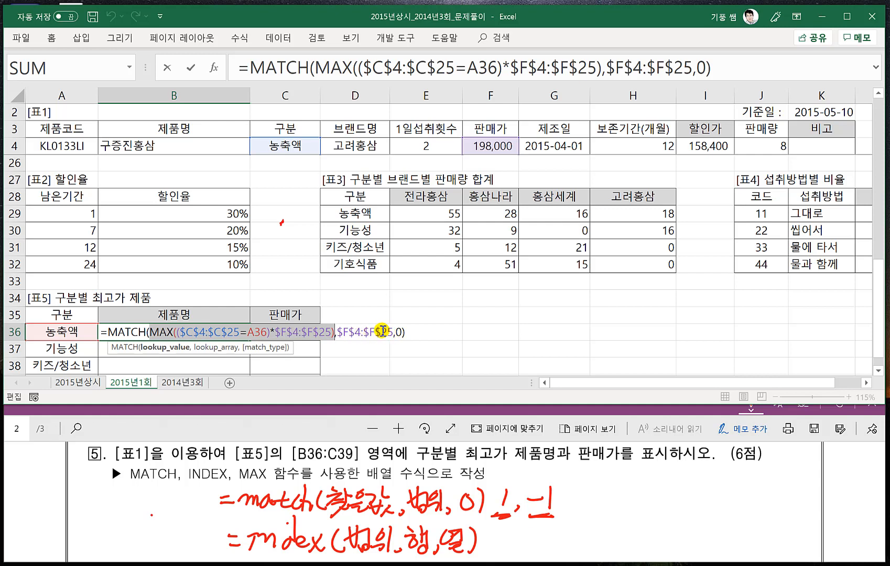
{"action": "left_click", "coordinate": [341, 334]}
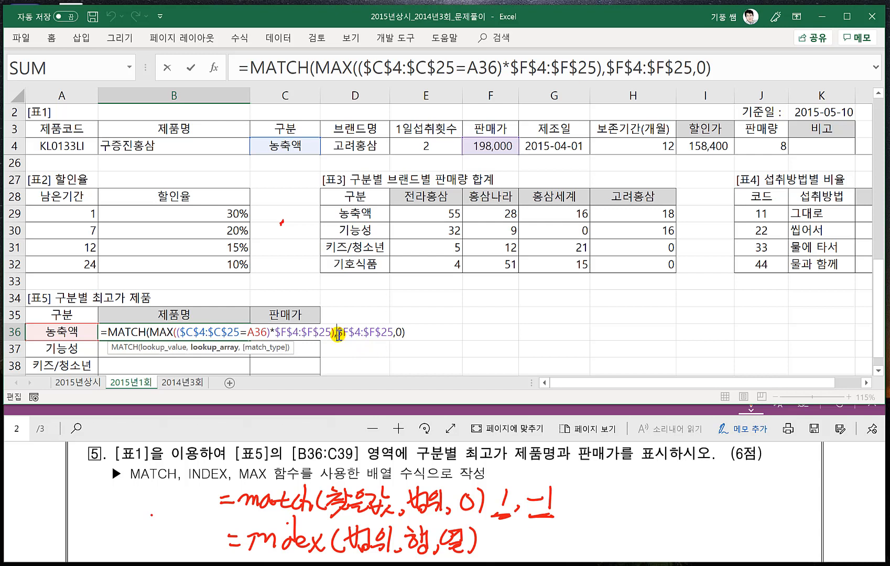
{"action": "left_click_drag", "start_coordinate": [337, 335], "coordinate": [324, 333]}
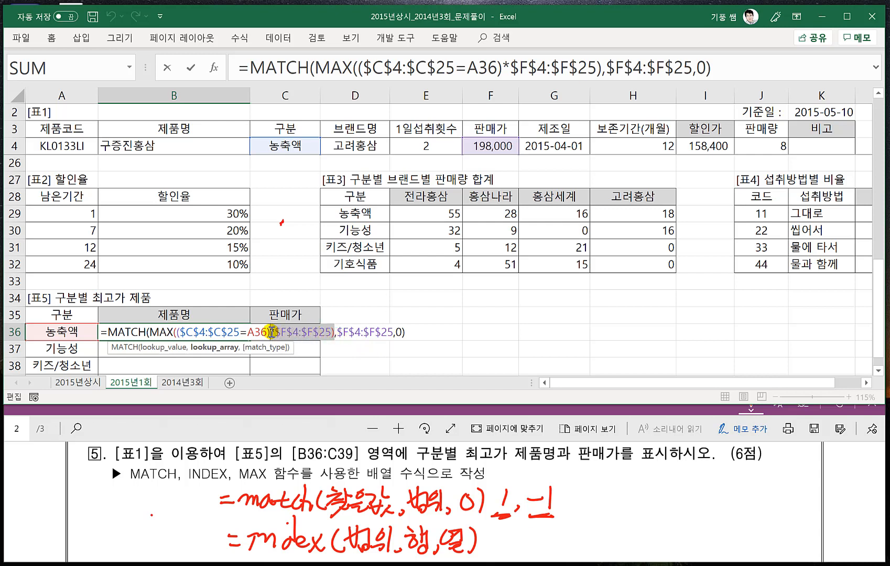
{"action": "left_click_drag", "start_coordinate": [270, 332], "coordinate": [179, 331]}
{"action": "key", "text": "ctrl+c"}
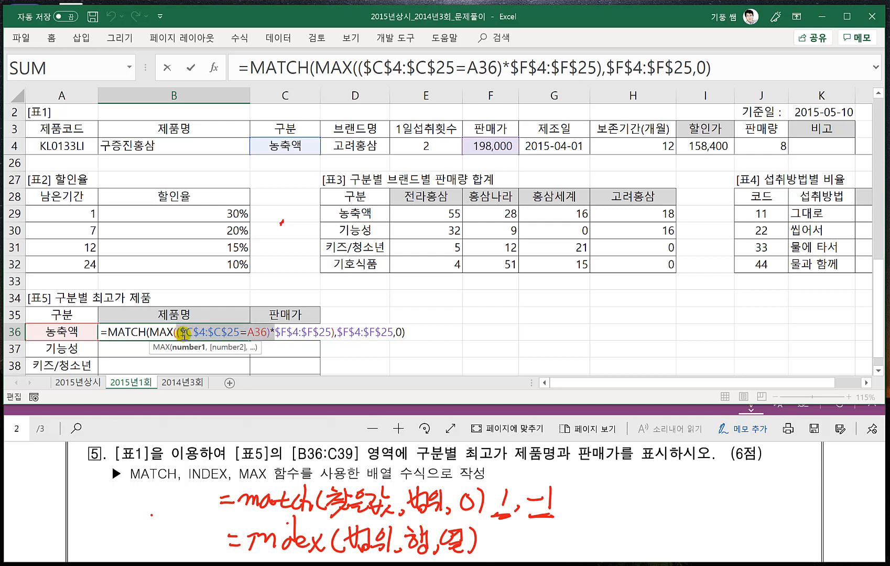
{"action": "left_click", "coordinate": [338, 334]}
{"action": "key", "text": "ctrl+v"}
{"action": "type", "text": "*"}
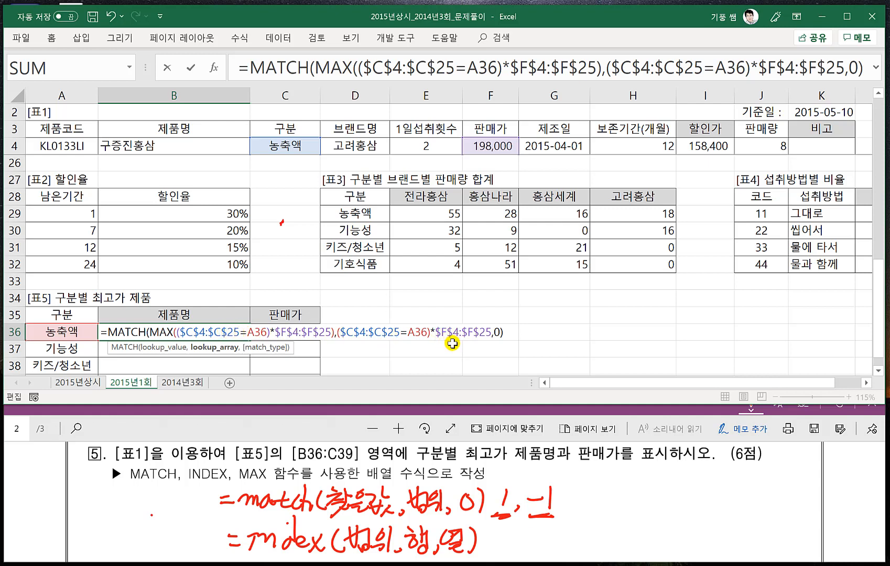
{"action": "key", "text": "ctrl+shift+Return"}
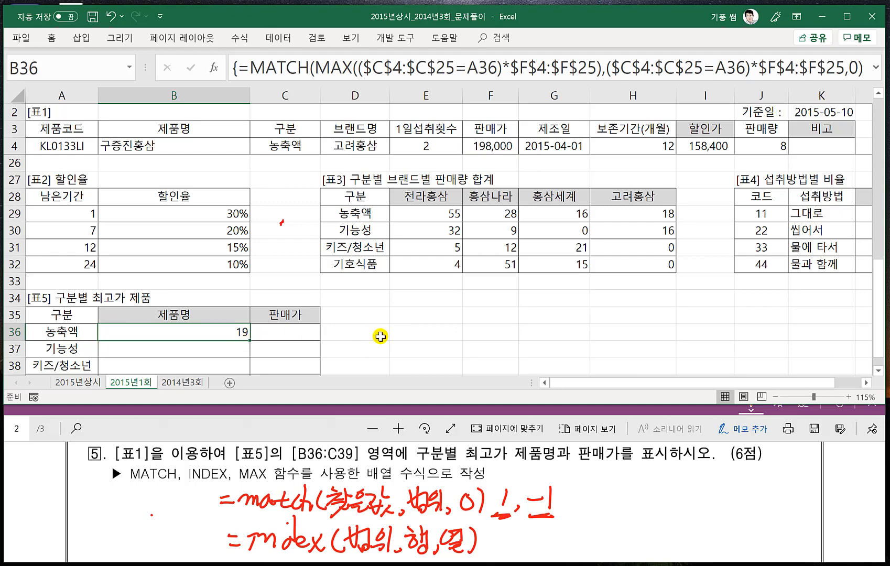
- Undo the last change to MATCH's lookup range in B36 and the 판매가 change in F5
{"action": "scroll", "coordinate": [381, 336], "scroll_direction": "up", "scroll_amount": 7}
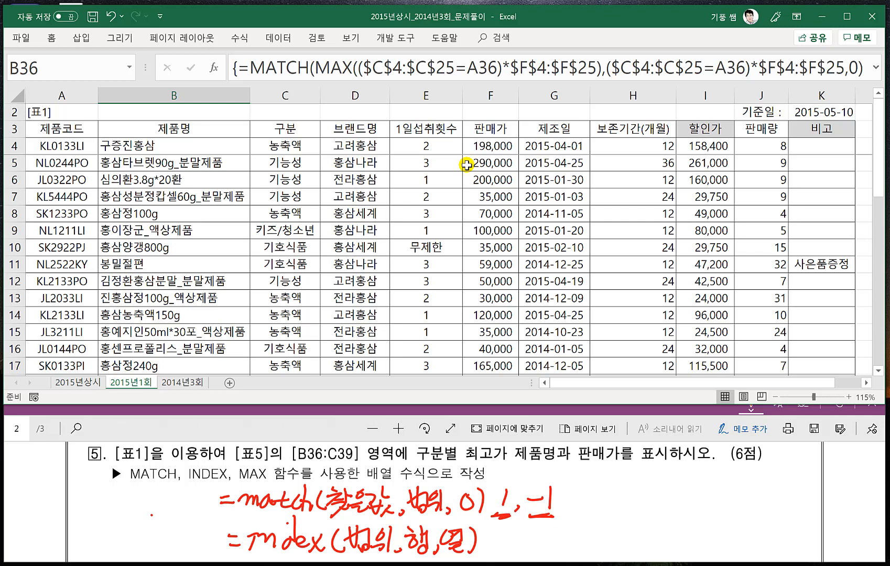
{"action": "key", "text": "ctrl+z"}
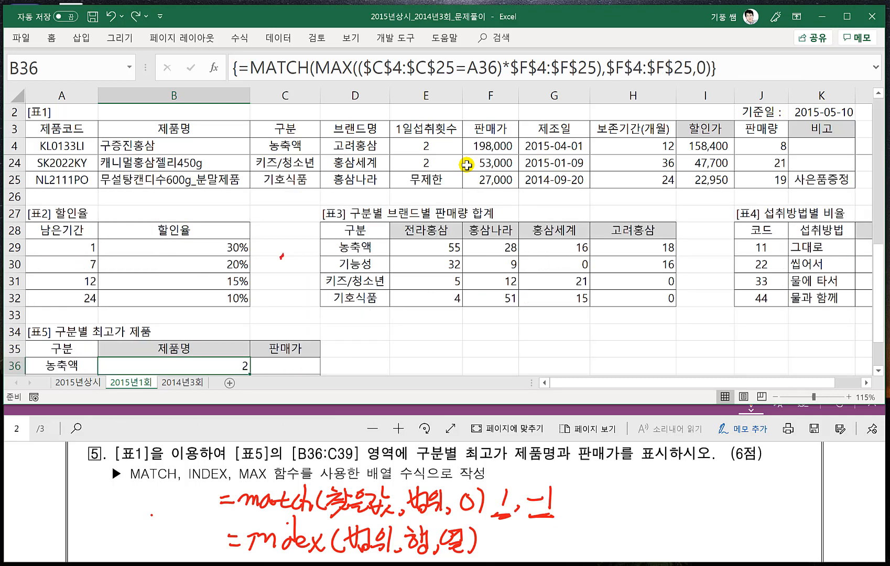
{"action": "key", "text": "ctrl+z"}
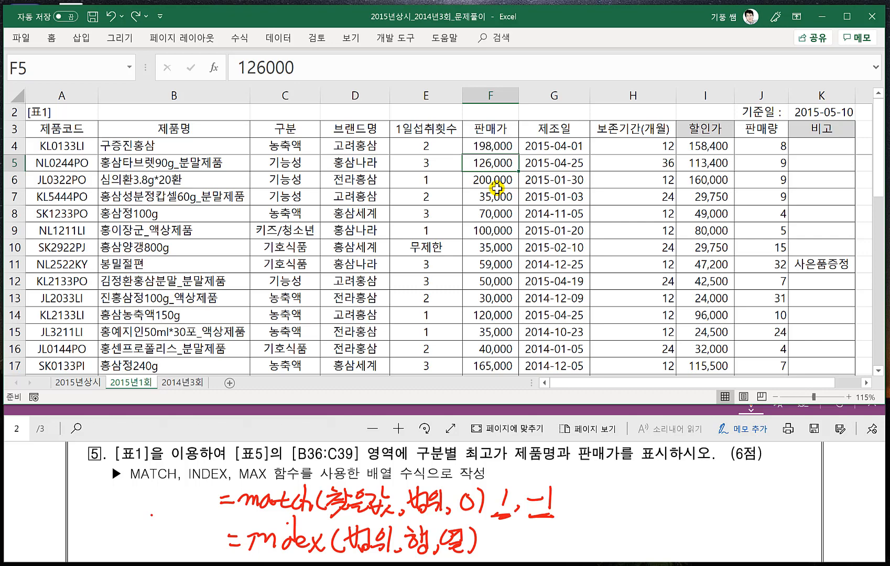
- Insert the condition ($C$4:$C$25=A36)* before MATCH's lookup range $F$4:$F$25 in B36 again and enter it as an array formula
{"action": "scroll", "coordinate": [354, 225], "scroll_direction": "down", "scroll_amount": 7}
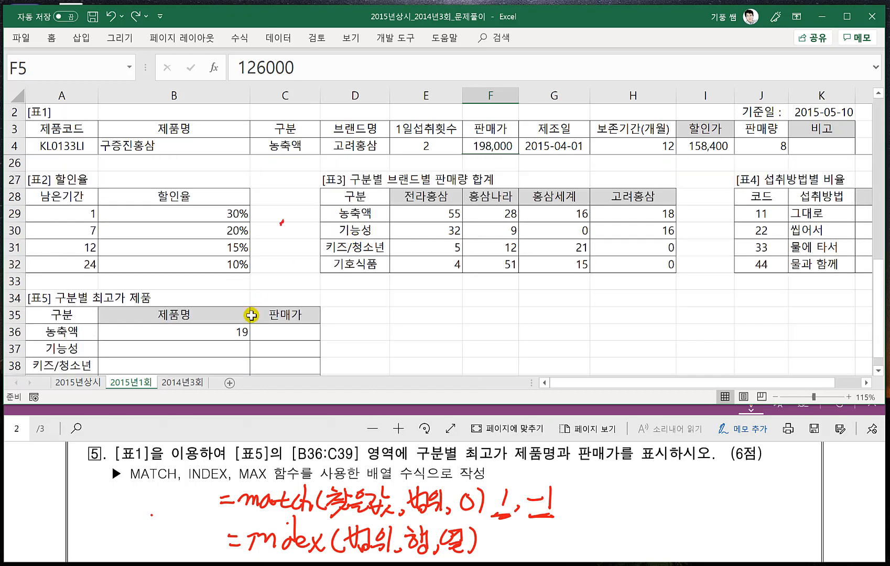
{"action": "left_click", "coordinate": [235, 333]}
{"action": "double_click", "coordinate": [234, 332]}
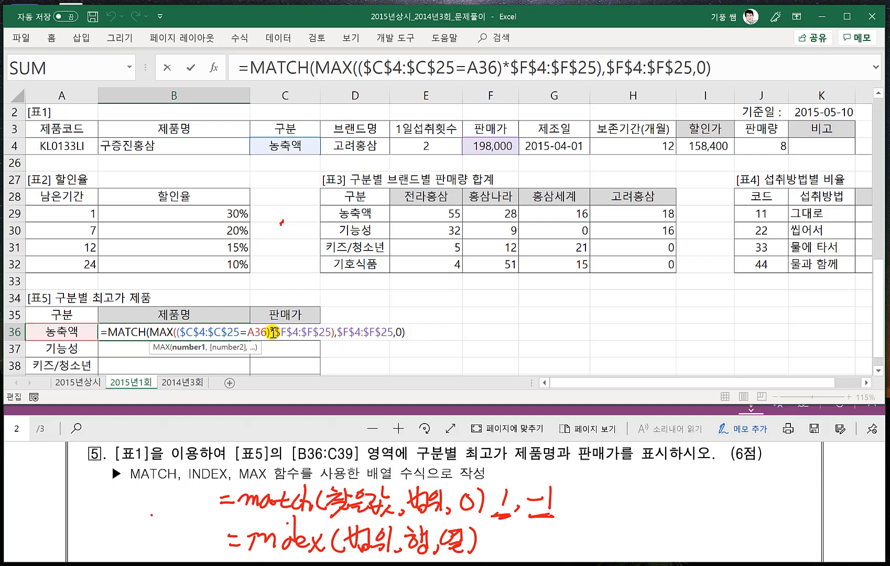
{"action": "left_click_drag", "start_coordinate": [273, 333], "coordinate": [181, 330]}
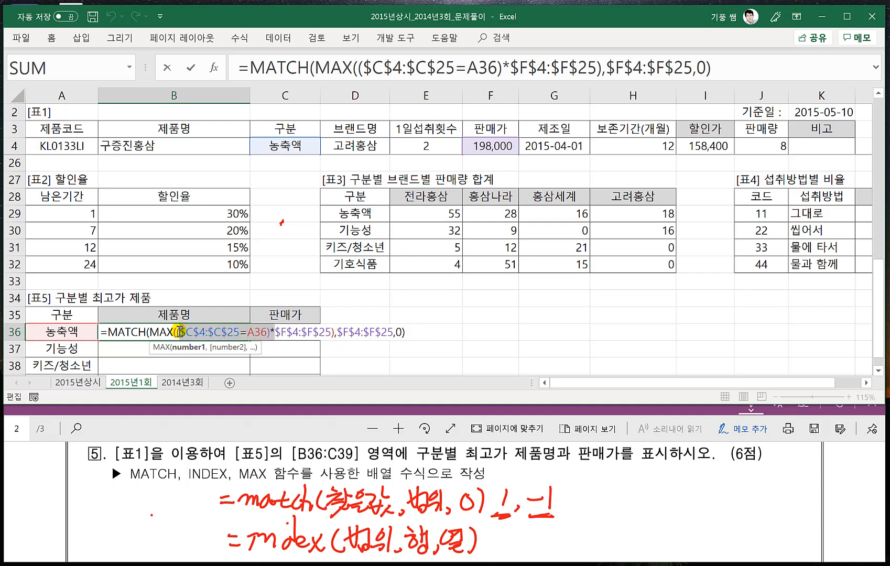
{"action": "left_click", "coordinate": [337, 332]}
{"action": "type", "text": "($C$4:$C$25=A36)*"}
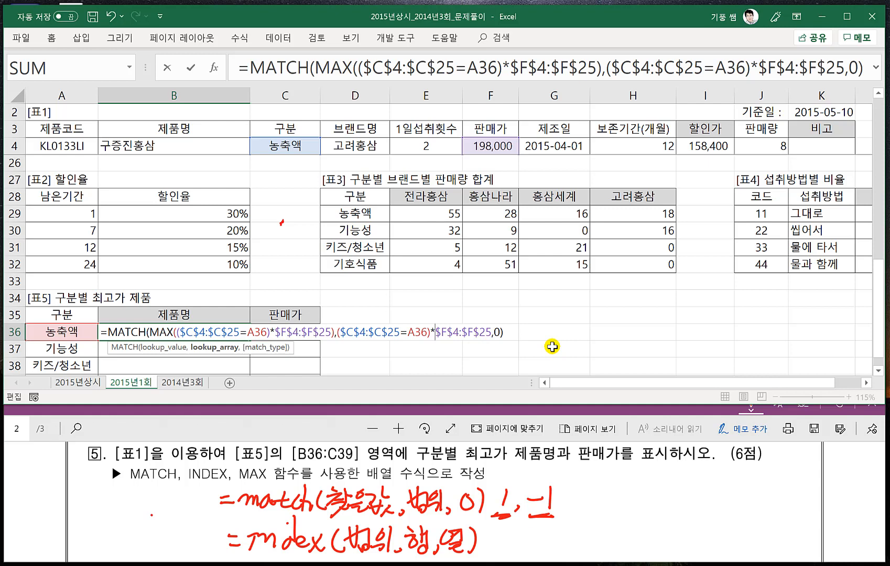
{"action": "key", "text": "ctrl+shift+Return"}
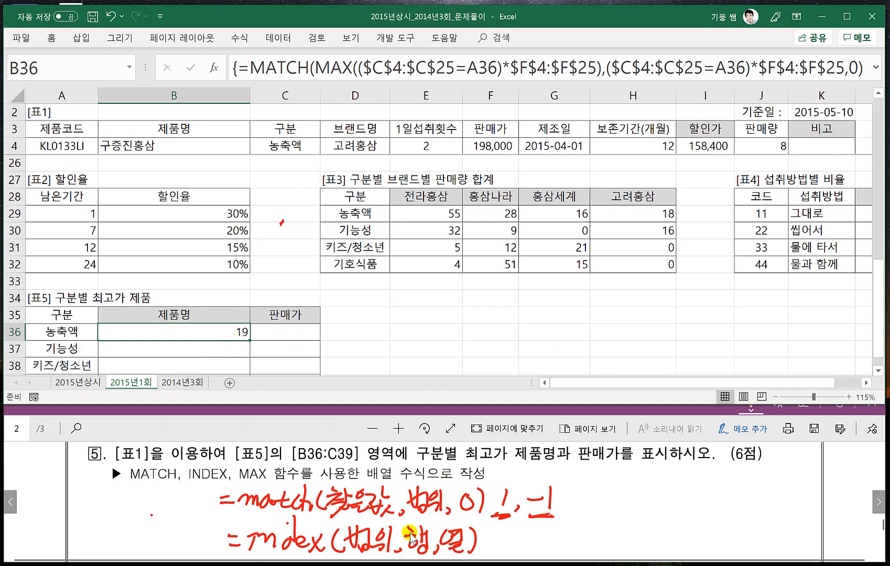
- Wrap the MATCH formula in B36 in an INDEX function whose array is the 제품명 range $B$4:$B$25
{"action": "double_click", "coordinate": [233, 333]}
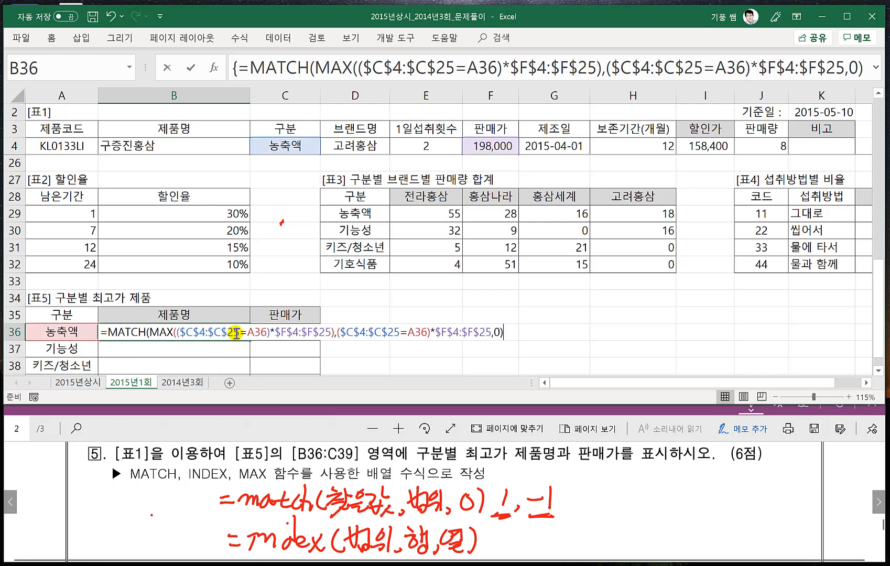
{"action": "left_click", "coordinate": [107, 333]}
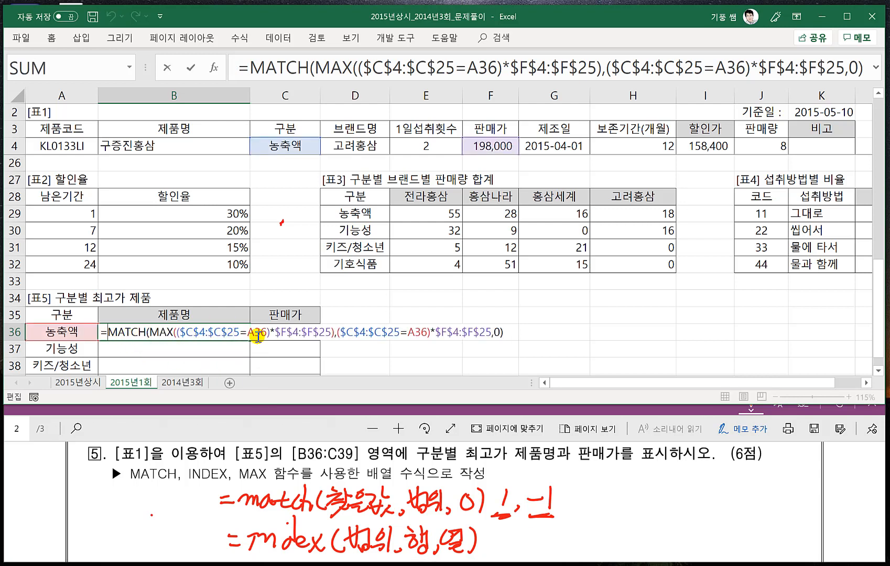
{"action": "type", "text": "index("}
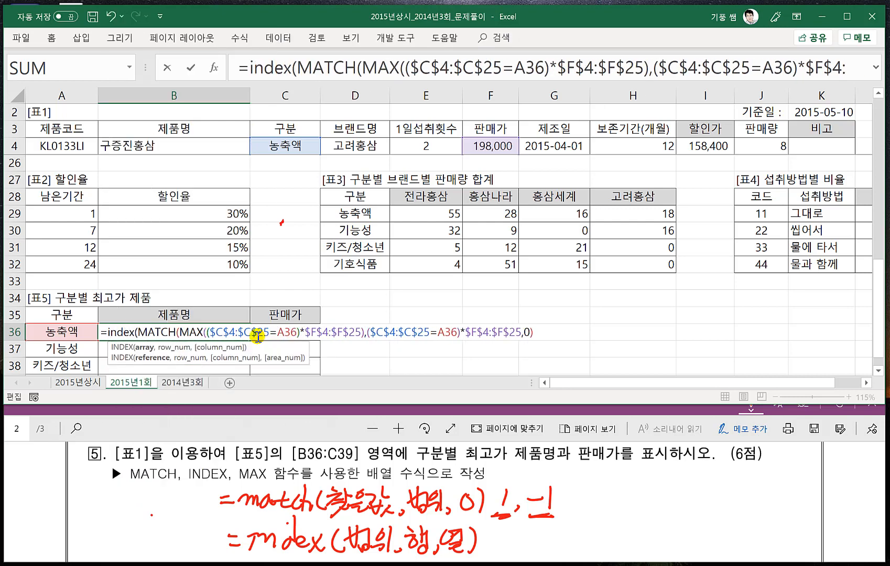
{"action": "left_click", "coordinate": [165, 148]}
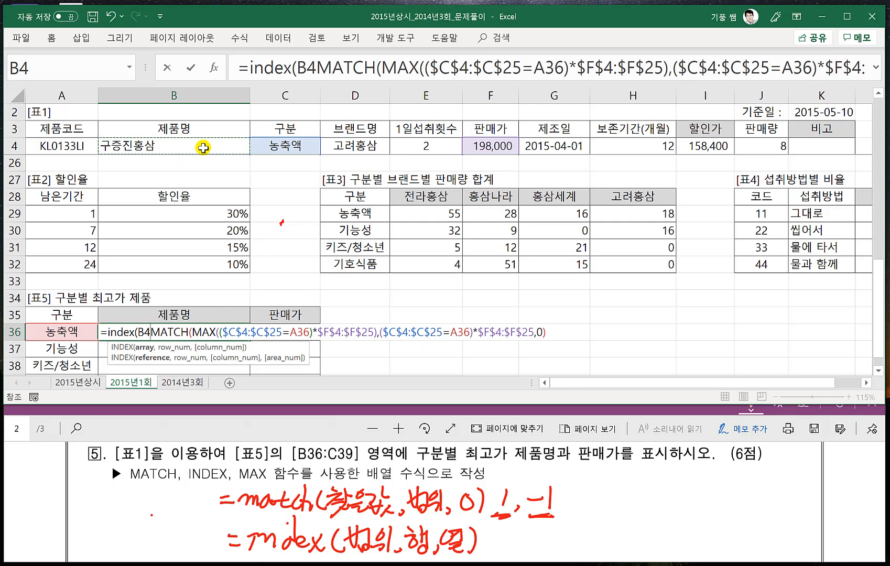
{"action": "left_click_drag", "start_coordinate": [203, 148], "coordinate": [207, 157]}
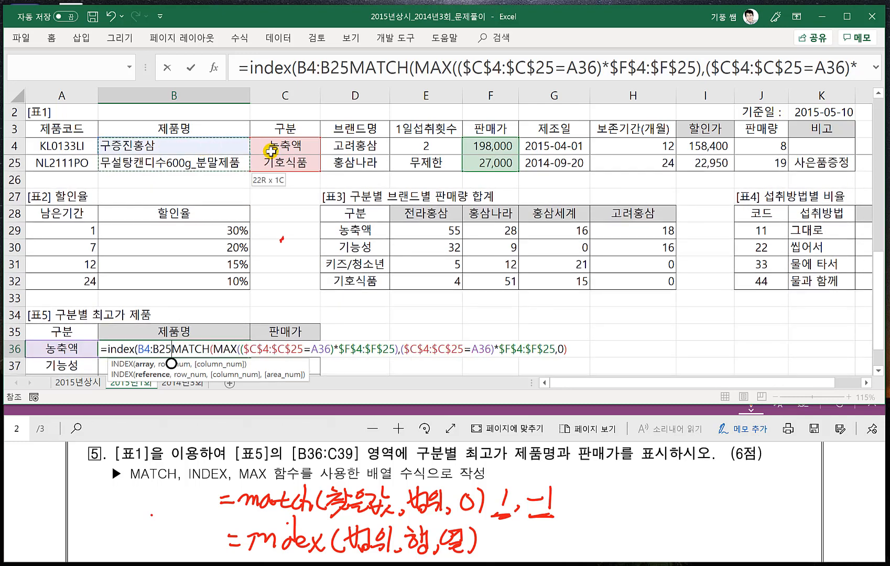
{"action": "key", "text": "F4"}
{"action": "type", "text": ",0)"}
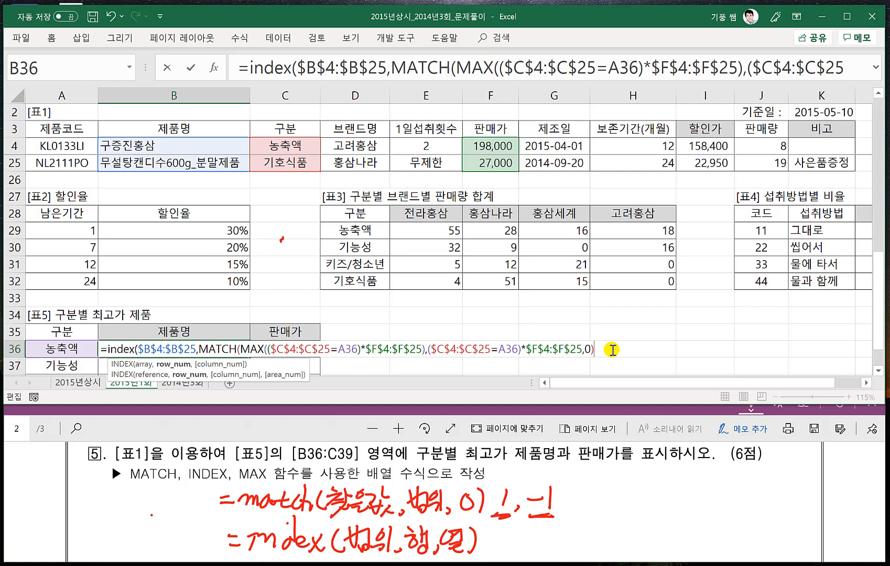
{"action": "type", "text": ",1"}
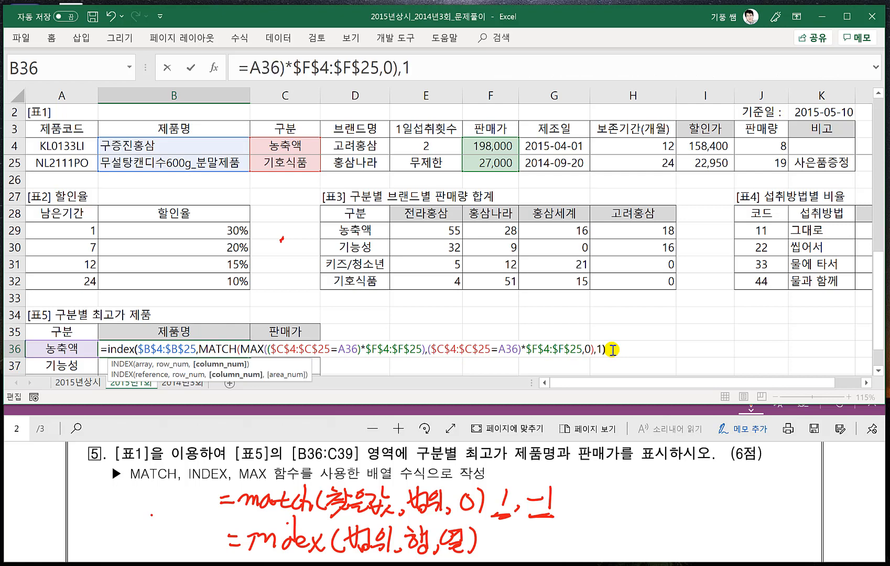
{"action": "type", "text": ")"}
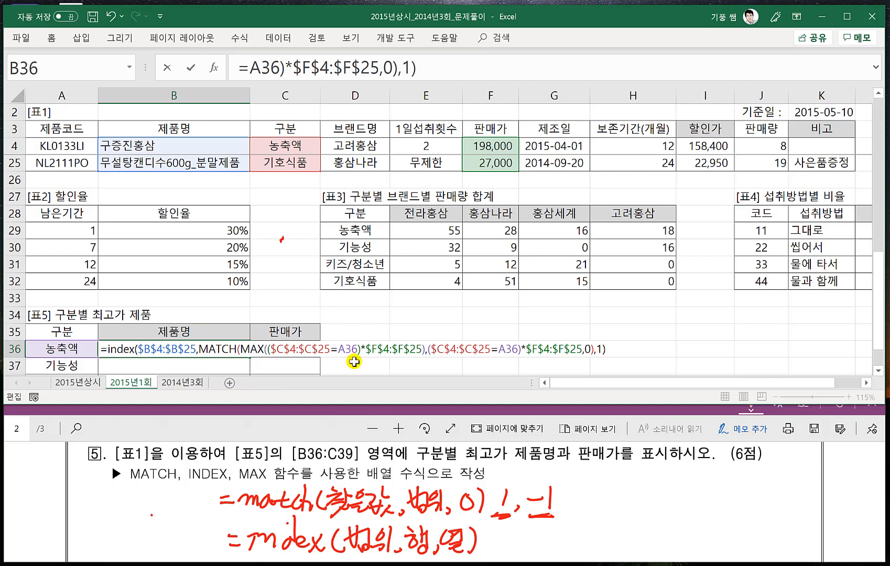
- Complete the INDEX formula in B36 with column number 1, enter it as an array formula and fill it down to B39
{"action": "left_click_drag", "start_coordinate": [196, 349], "coordinate": [138, 349]}
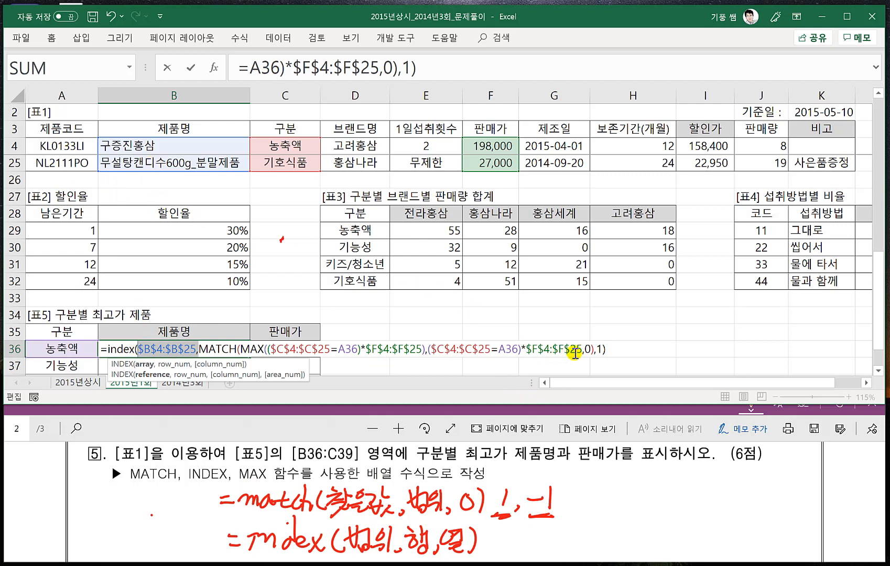
{"action": "left_click", "coordinate": [613, 349]}
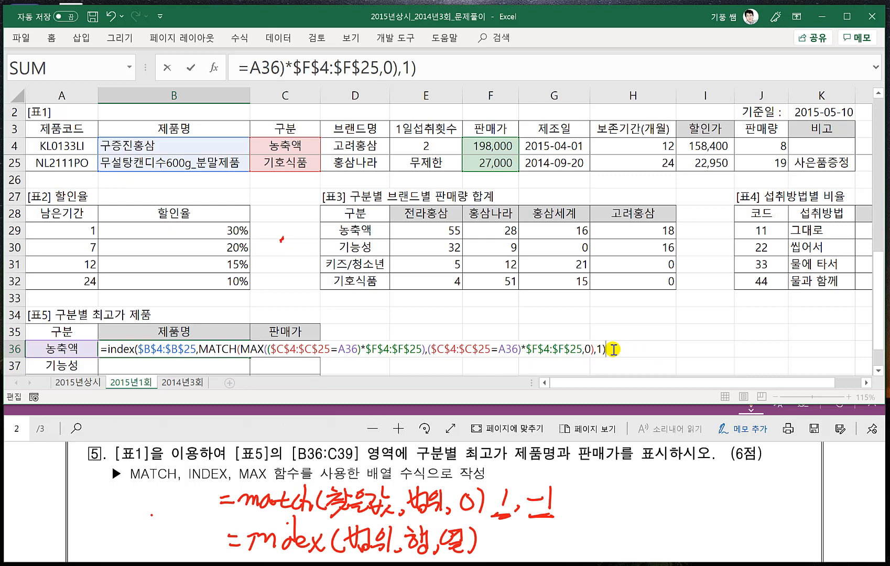
{"action": "key", "text": "ctrl+shift+Return"}
{"action": "scroll", "coordinate": [234, 349], "scroll_direction": "down", "scroll_amount": 1}
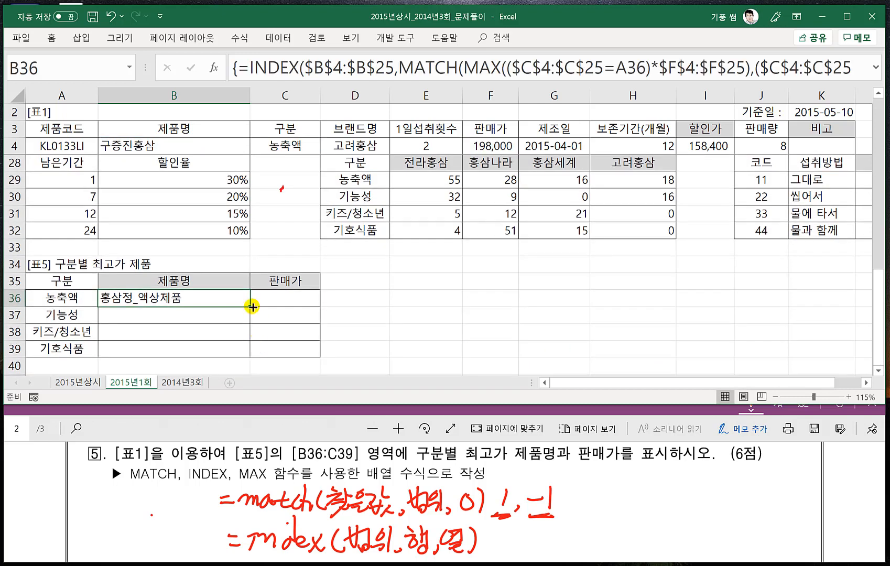
{"action": "left_click_drag", "start_coordinate": [251, 306], "coordinate": [248, 352]}
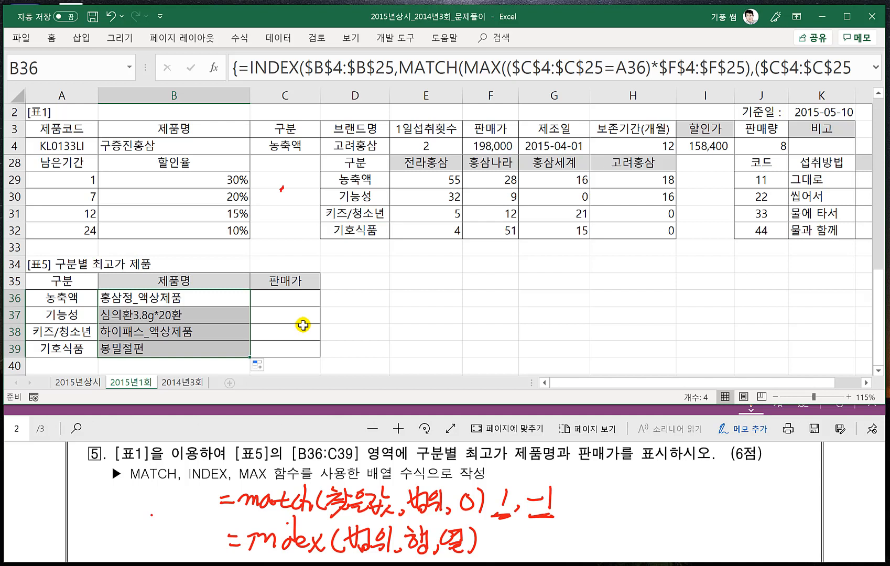
- Review the MAX part of the B36 formula and the handwritten MAX pattern in the problem notes
{"action": "left_click", "coordinate": [269, 299]}
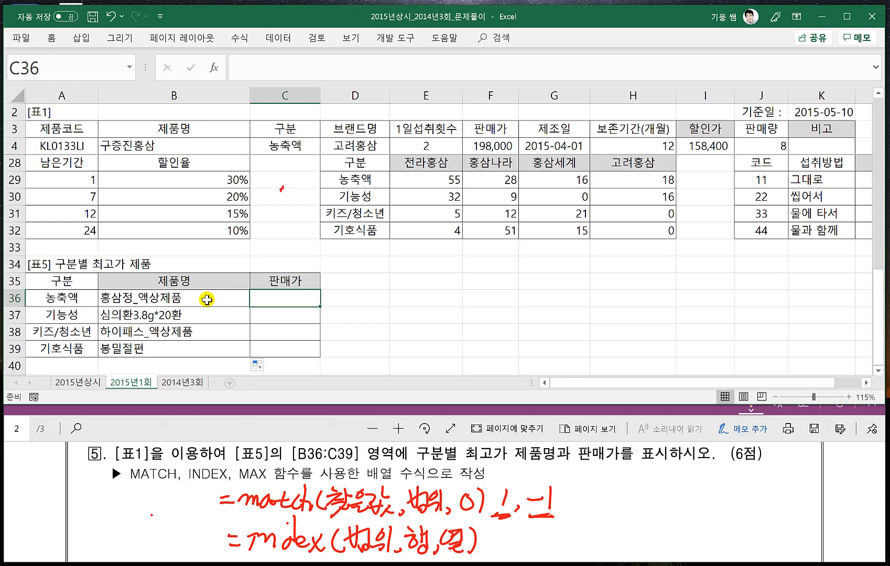
{"action": "double_click", "coordinate": [207, 299]}
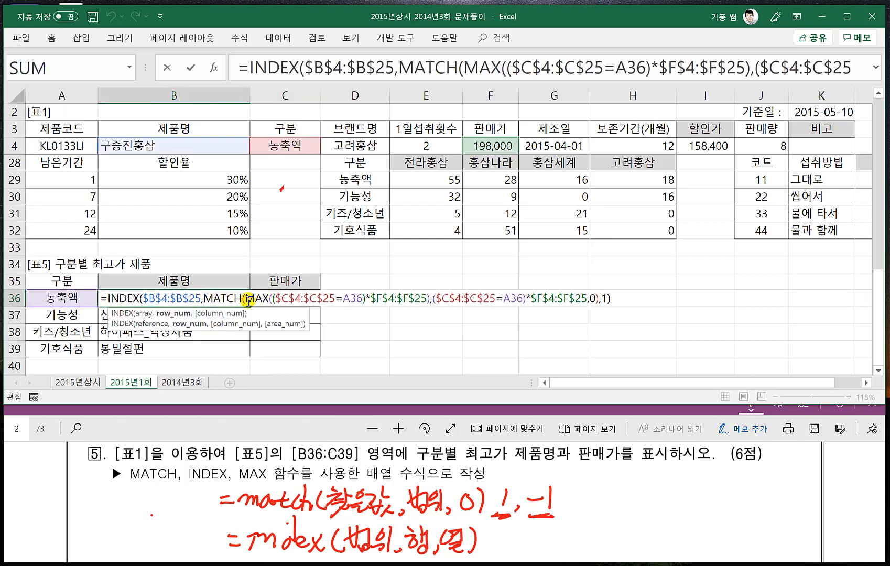
{"action": "left_click_drag", "start_coordinate": [248, 301], "coordinate": [348, 301]}
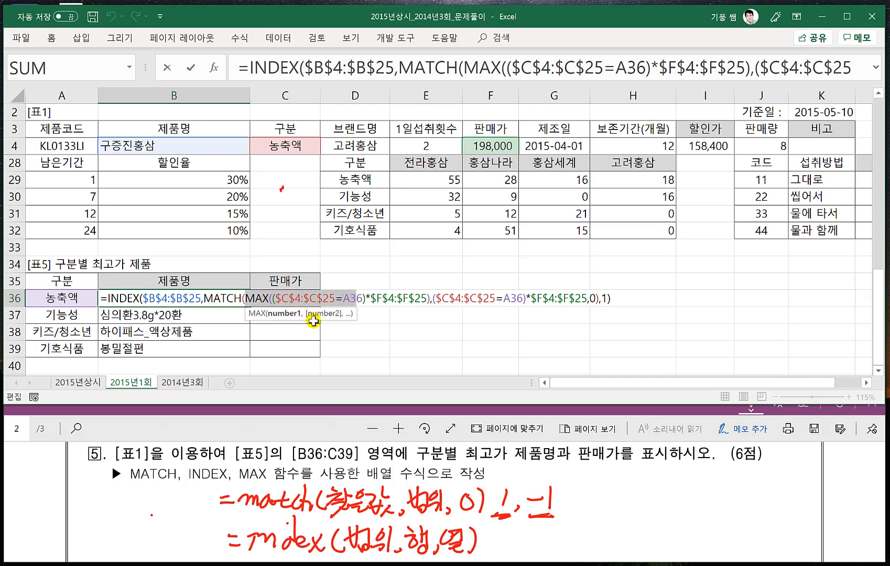
{"action": "key", "text": "ctrl+shift+Return"}
{"action": "scroll", "coordinate": [378, 506], "scroll_direction": "down", "scroll_amount": 1}
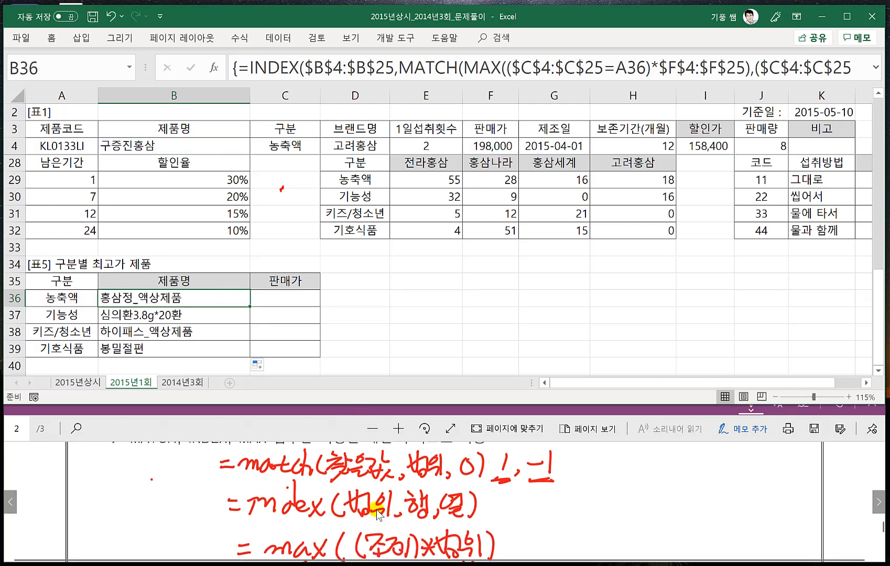
- Start a MAX formula in C36 with a condition comparing the 구분 range $C$4:$C$25 with A36
{"action": "left_click", "coordinate": [278, 299]}
{"action": "scroll", "coordinate": [309, 356], "scroll_direction": "down", "scroll_amount": 1}
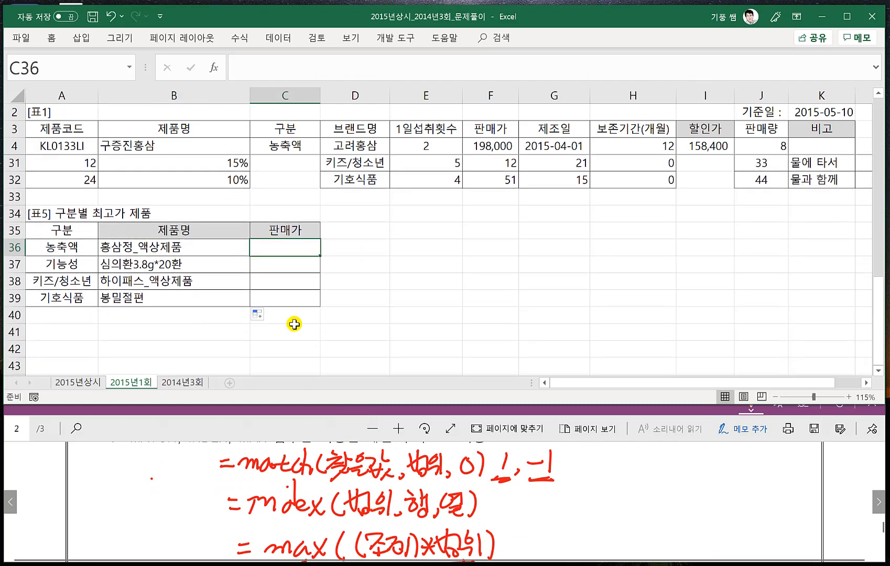
{"action": "type", "text": "=ma"}
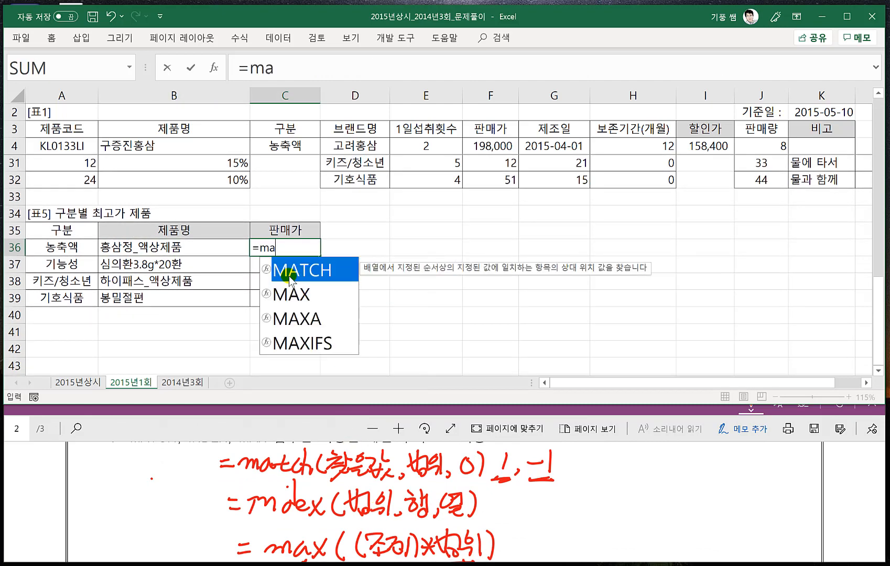
{"action": "type", "text": "x(("}
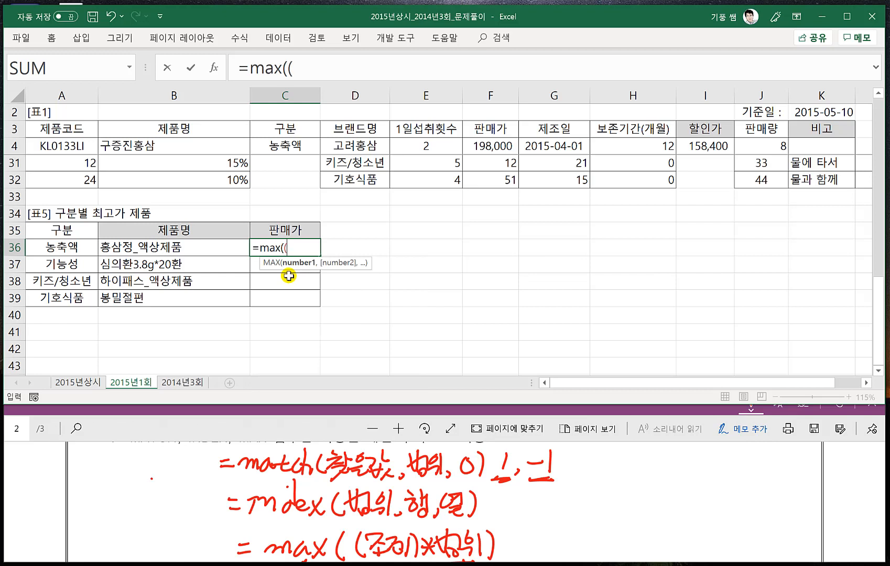
{"action": "left_click", "coordinate": [288, 145]}
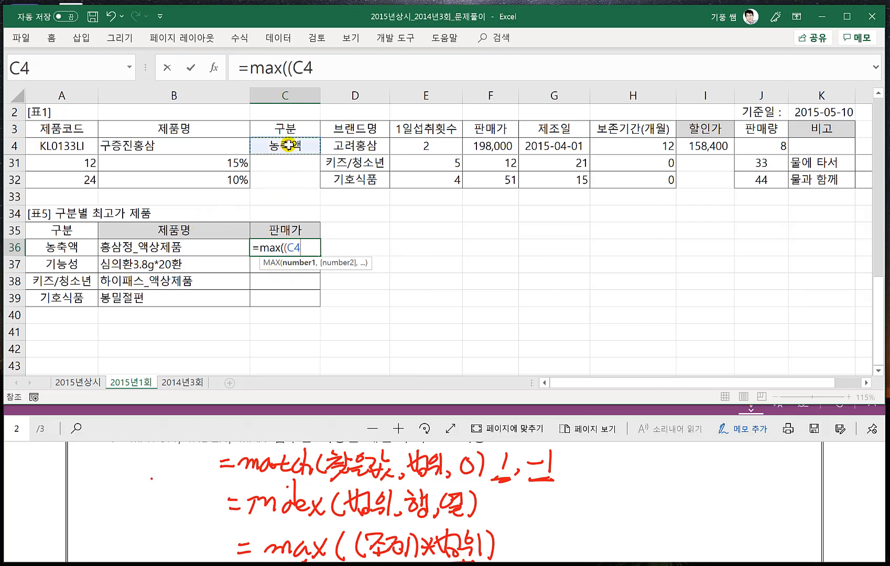
{"action": "key", "text": "ctrl+shift+Down"}
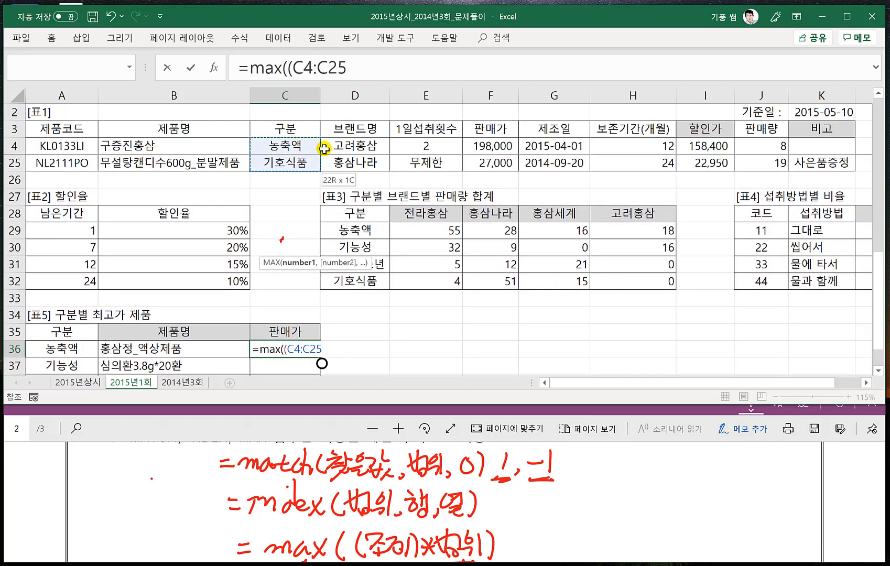
{"action": "key", "text": "F4"}
{"action": "type", "text": "="}
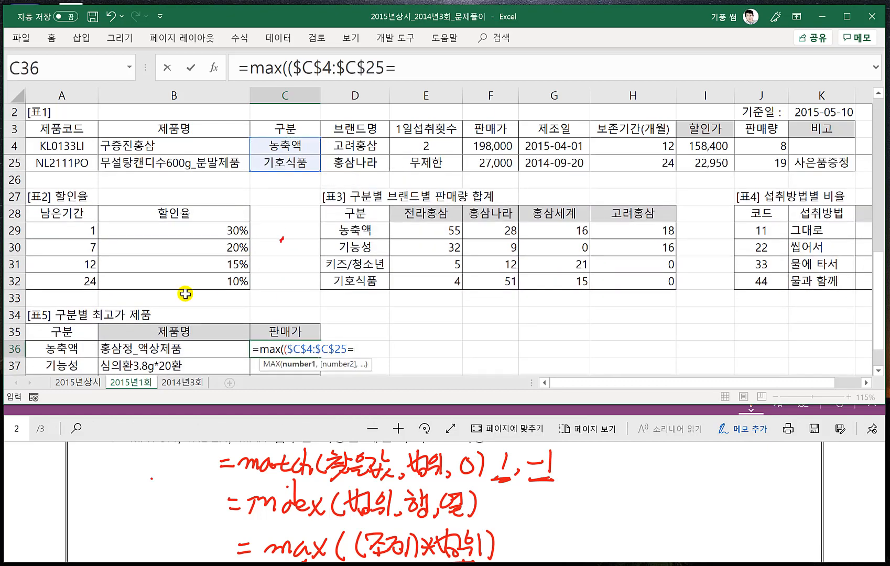
{"action": "left_click", "coordinate": [72, 348]}
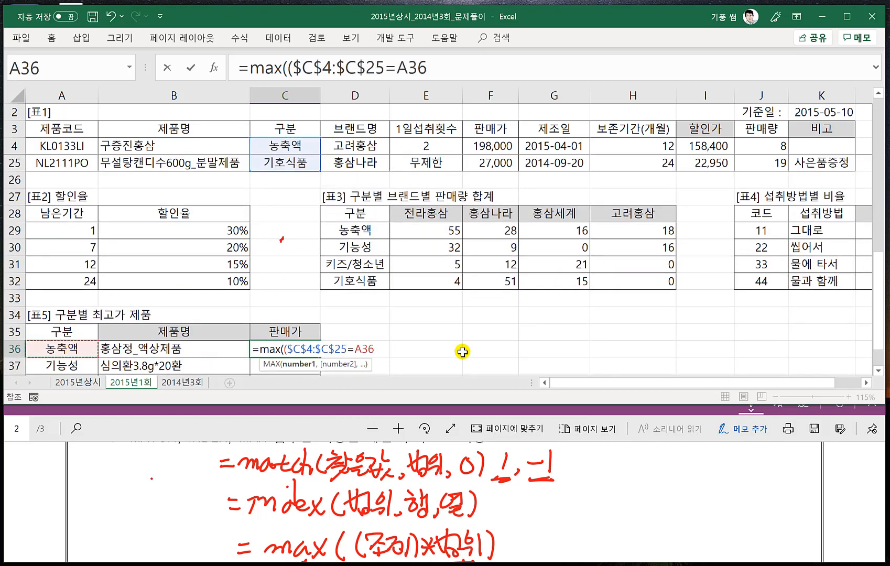
- Complete the MAX formula in C36 by multiplying the condition by the absolute 판매가 range $F$4:$F$25
{"action": "scroll", "coordinate": [461, 351], "scroll_direction": "down", "scroll_amount": 1}
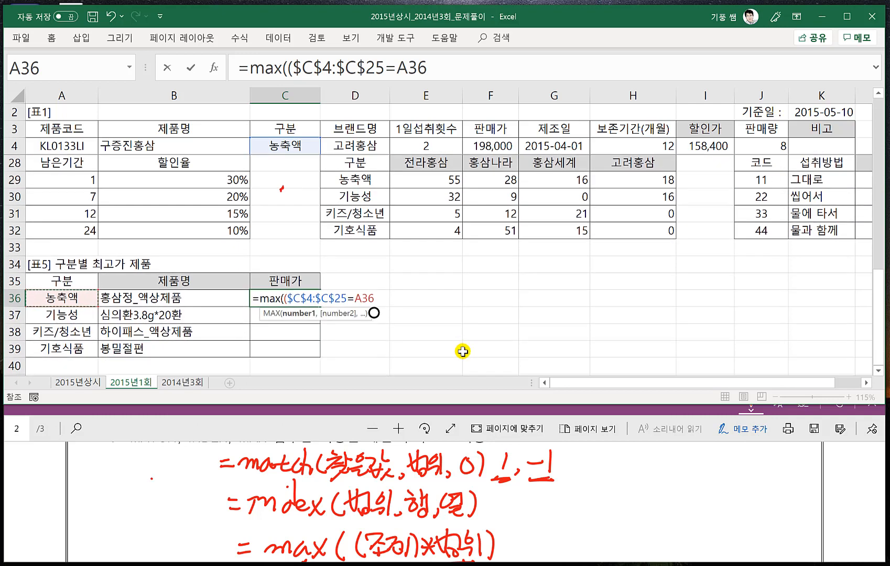
{"action": "type", "text": ")*"}
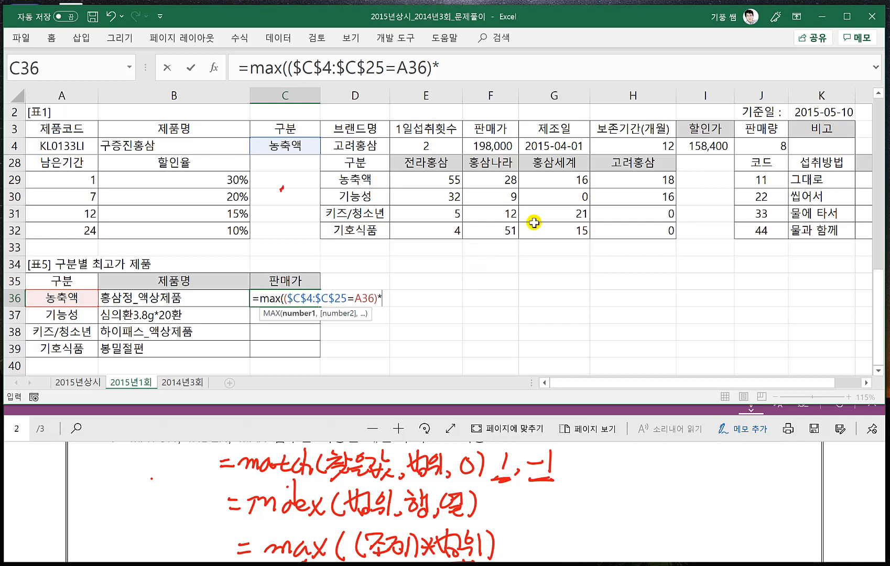
{"action": "scroll", "coordinate": [554, 488], "scroll_direction": "up", "scroll_amount": 3}
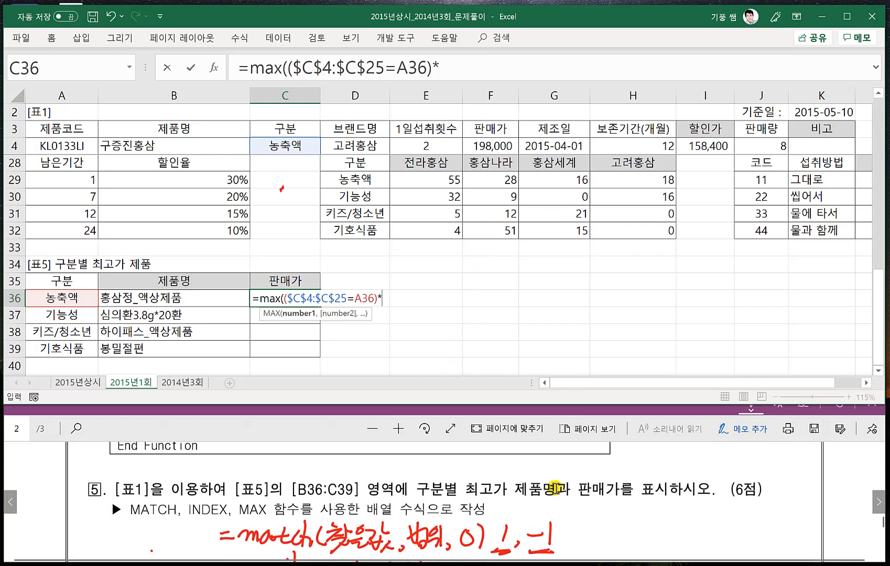
{"action": "left_click", "coordinate": [500, 146]}
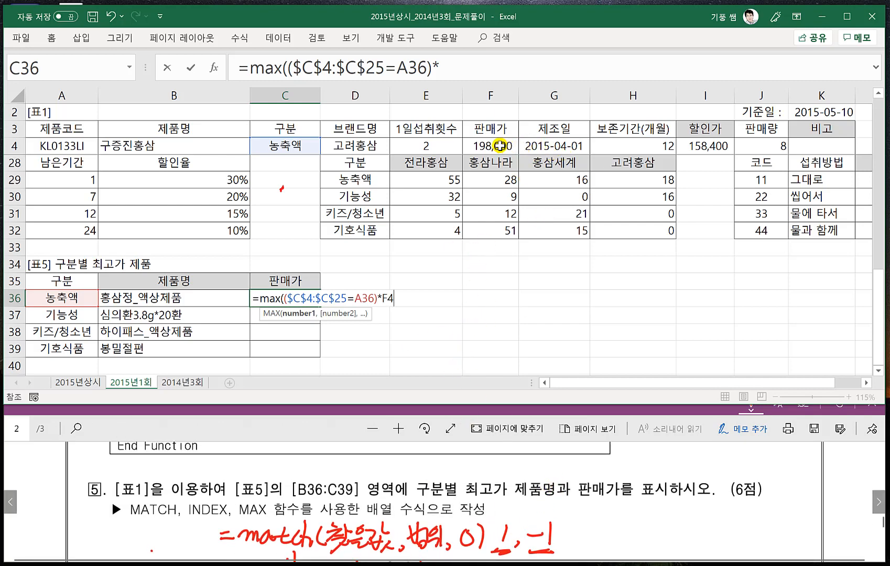
{"action": "key", "text": "ctrl+shift+Down"}
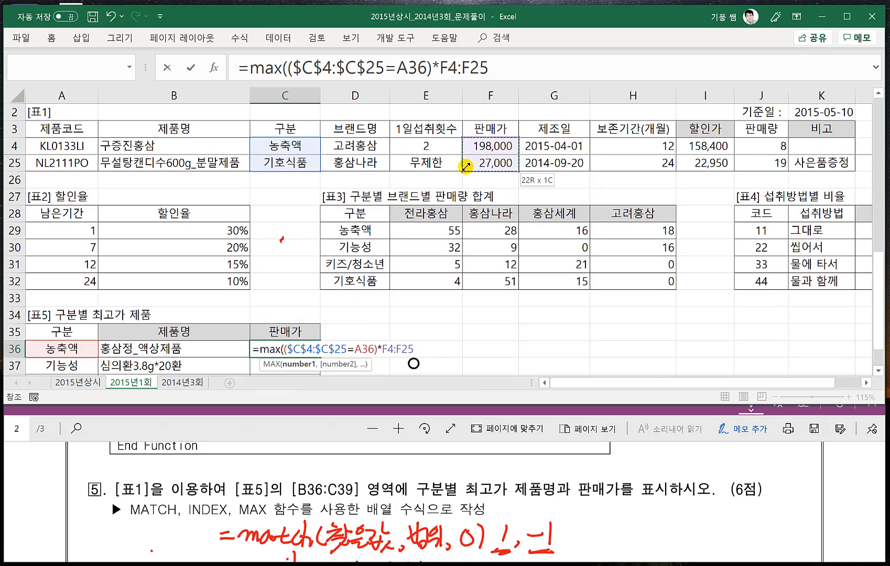
{"action": "key", "text": "F4"}
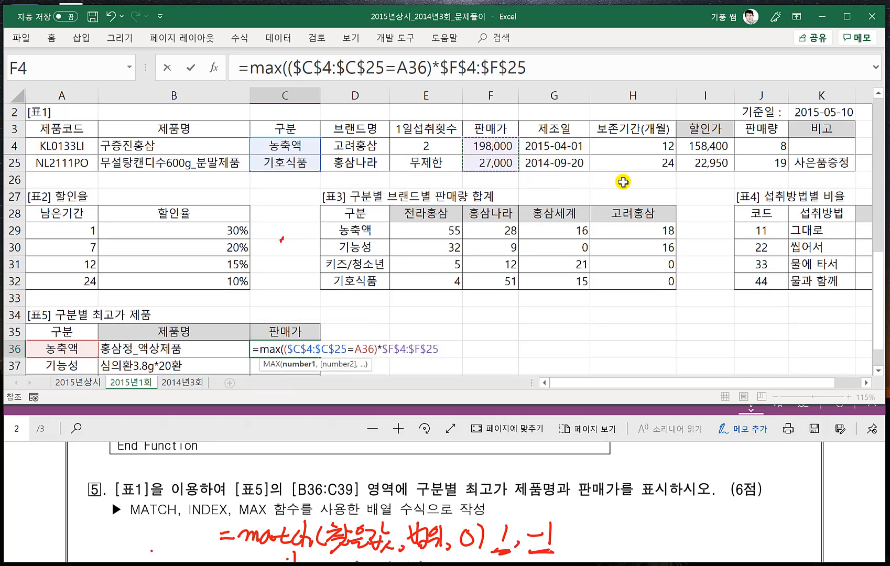
{"action": "type", "text": ")"}
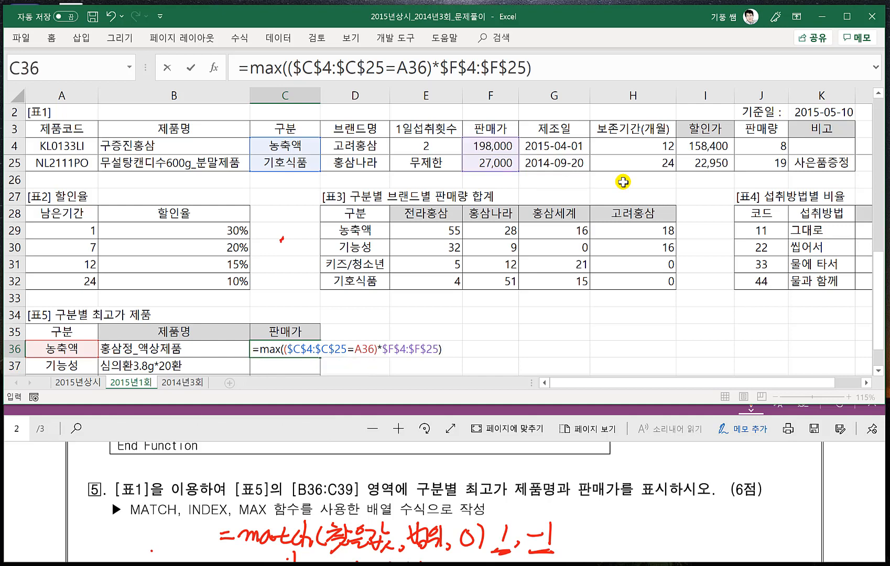
- Enter the C36 formula as an array formula and fill it down to C39
{"action": "key", "text": "ctrl+shift+Return"}
{"action": "scroll", "coordinate": [500, 220], "scroll_direction": "down", "scroll_amount": 1}
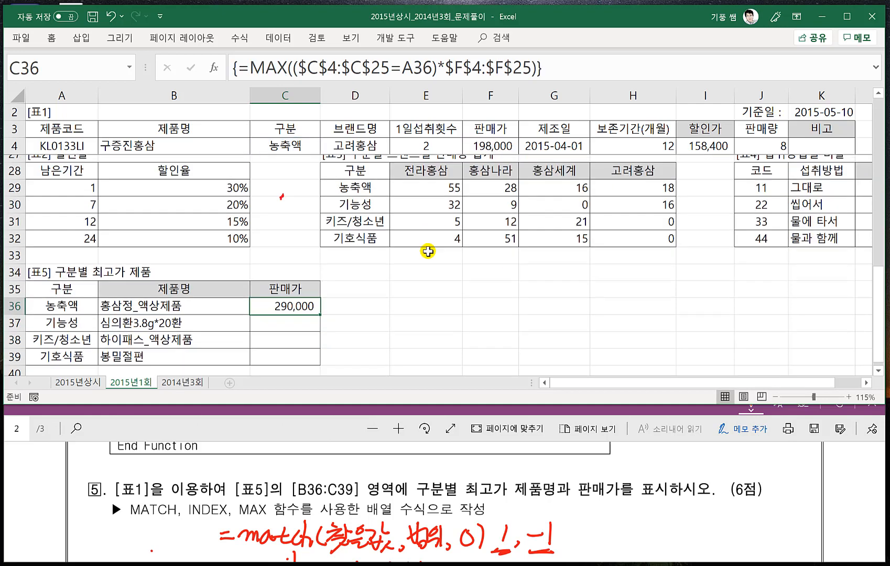
{"action": "left_click_drag", "start_coordinate": [318, 307], "coordinate": [325, 355]}
{"action": "left_click", "coordinate": [366, 310]}
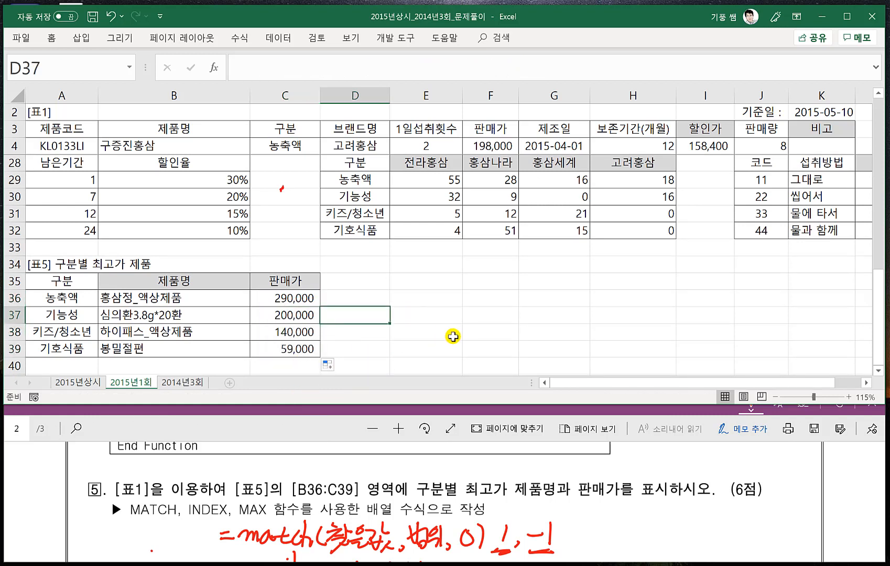
{"action": "left_click", "coordinate": [422, 333]}
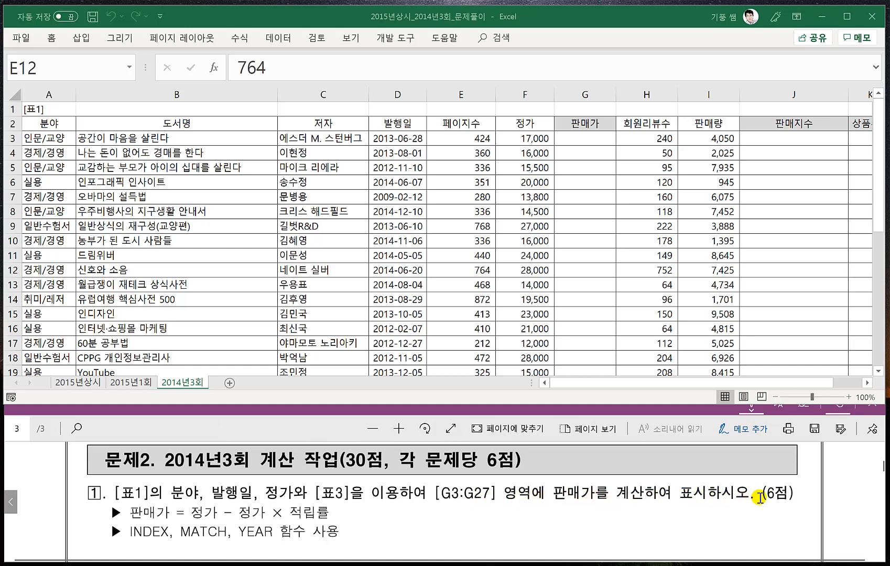
- Freeze the rows above row 4 on sheet 2014년3회 so the [표1] headers stay in view with [표2] and [표3]
{"action": "left_click", "coordinate": [13, 153]}
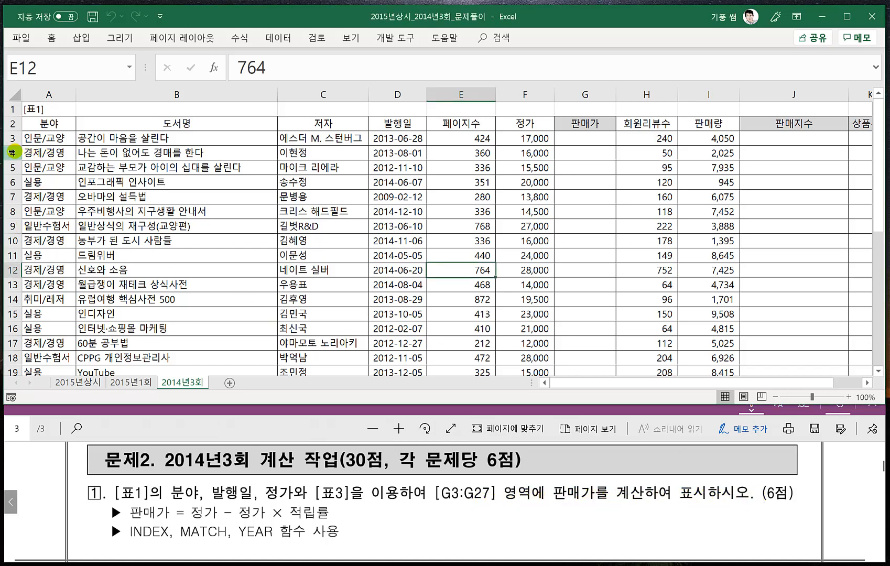
{"action": "left_click", "coordinate": [351, 38]}
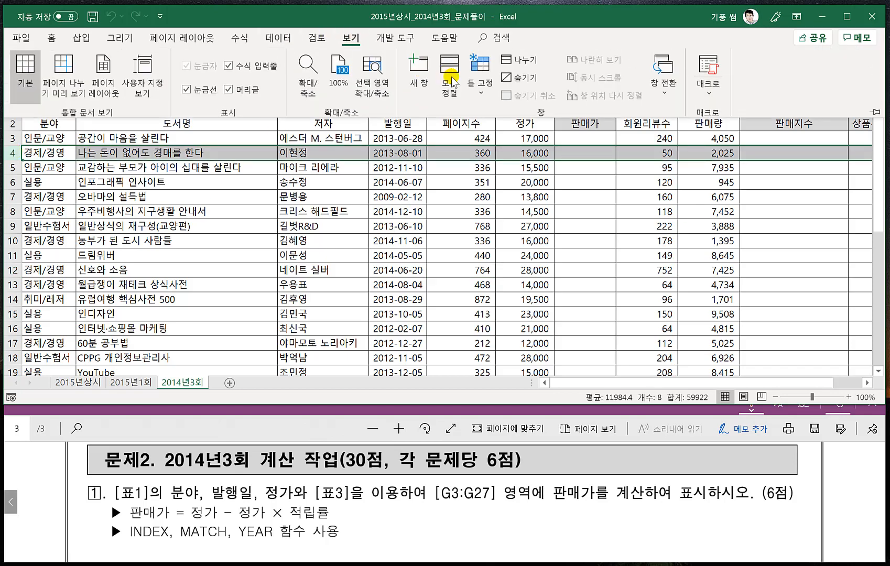
{"action": "left_click", "coordinate": [480, 88]}
{"action": "left_click", "coordinate": [503, 118]}
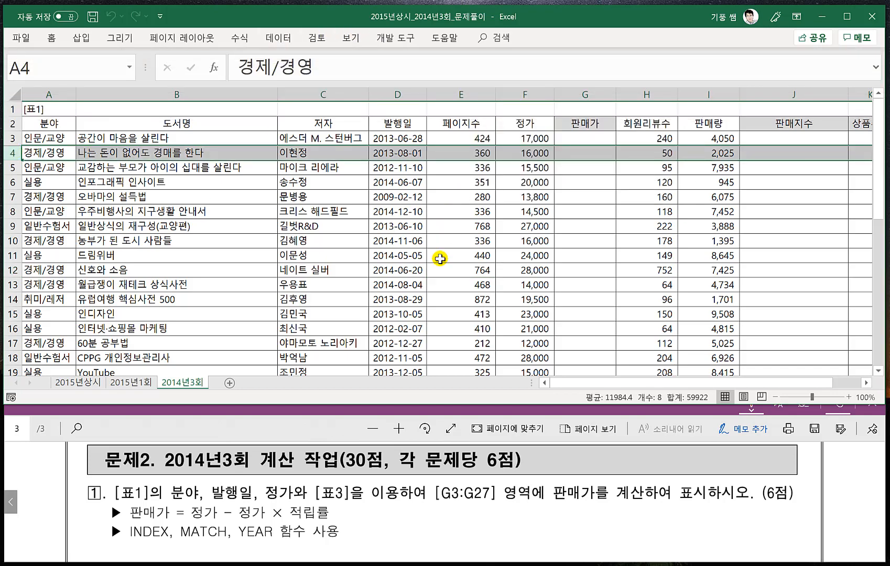
{"action": "scroll", "coordinate": [330, 300], "scroll_direction": "down", "scroll_amount": 4}
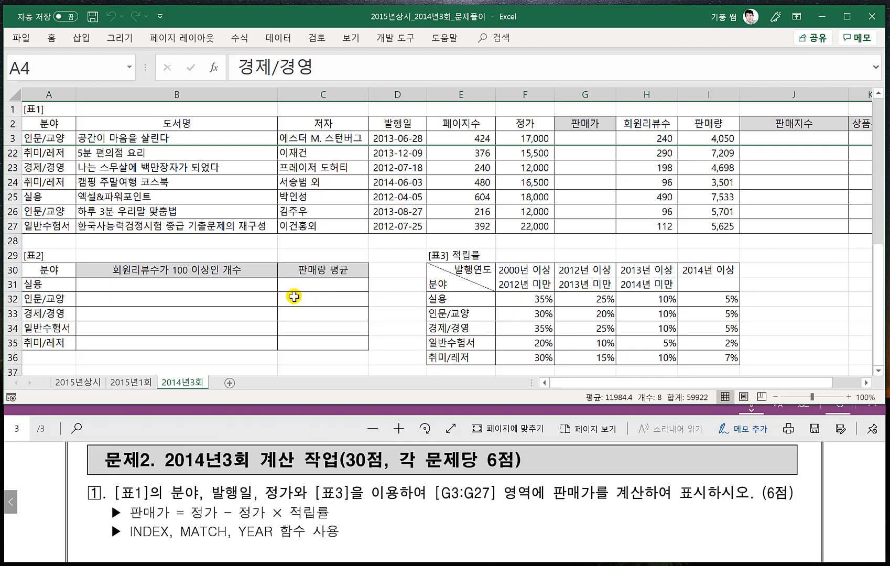
{"action": "scroll", "coordinate": [358, 303], "scroll_direction": "up", "scroll_amount": 1}
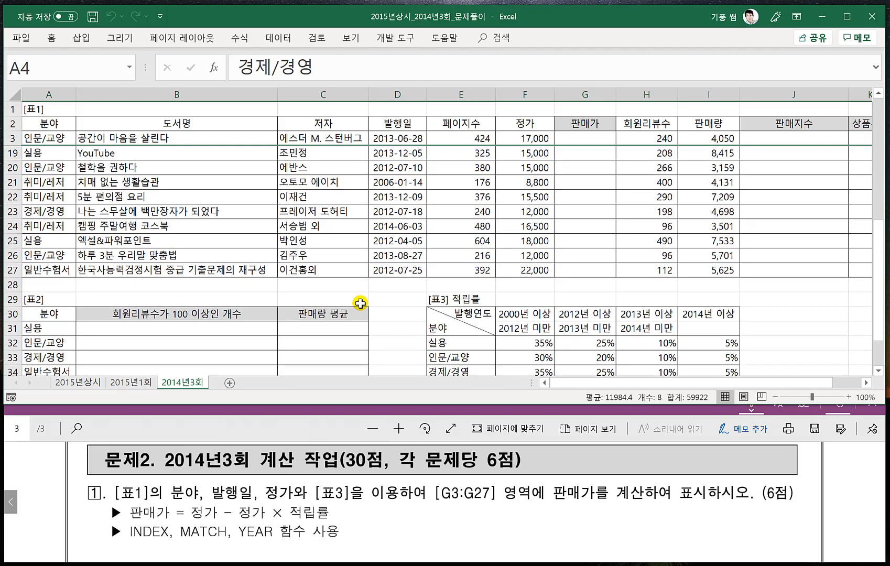
{"action": "scroll", "coordinate": [427, 308], "scroll_direction": "down", "scroll_amount": 1}
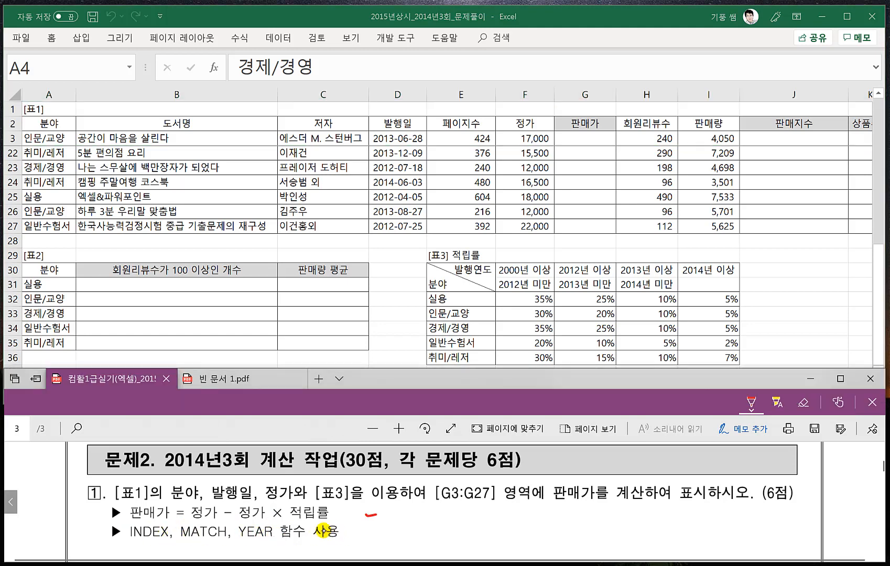
- Switch to the PDF problem sheet and handwrite the pattern =index(범위, 행, 열) in red beside problem 1
{"action": "left_click_drag", "start_coordinate": [363, 518], "coordinate": [375, 517]}
{"action": "left_click_drag", "start_coordinate": [361, 525], "coordinate": [378, 523]}
{"action": "left_click_drag", "start_coordinate": [392, 516], "coordinate": [388, 527]}
{"action": "left_click_drag", "start_coordinate": [425, 500], "coordinate": [423, 526]}
{"action": "left_click_drag", "start_coordinate": [422, 518], "coordinate": [415, 528]}
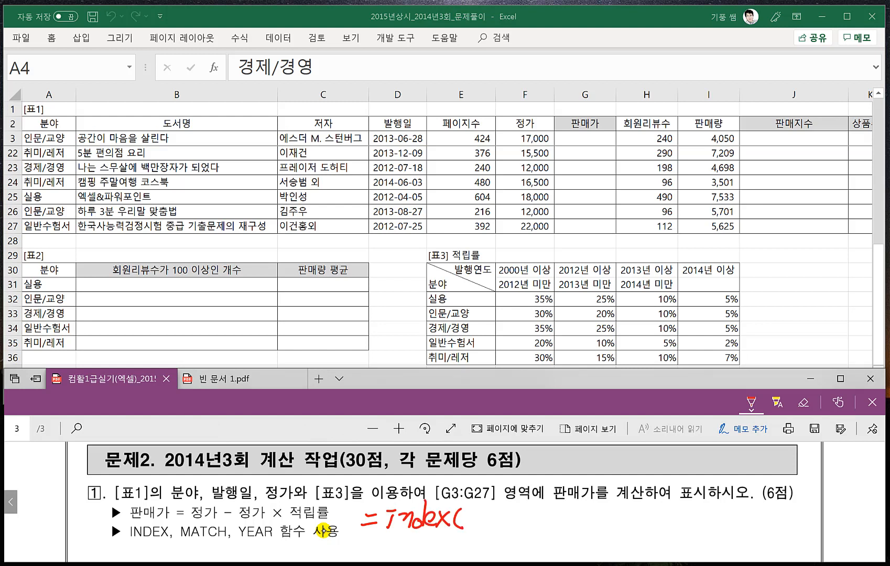
{"action": "mouse_move", "coordinate": [468, 509]}
{"action": "left_mouse_down"}
{"action": "mouse_move", "coordinate": [479, 507]}
{"action": "mouse_move", "coordinate": [486, 524]}
{"action": "left_mouse_up"}
{"action": "left_click_drag", "start_coordinate": [474, 522], "coordinate": [482, 531]}
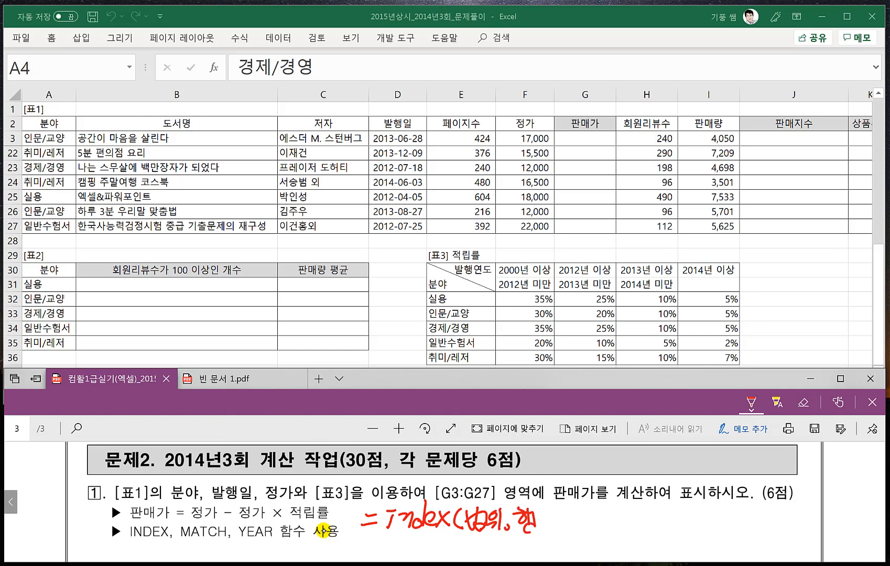
{"action": "left_click_drag", "start_coordinate": [532, 526], "coordinate": [546, 521]}
{"action": "left_click_drag", "start_coordinate": [560, 507], "coordinate": [557, 508]}
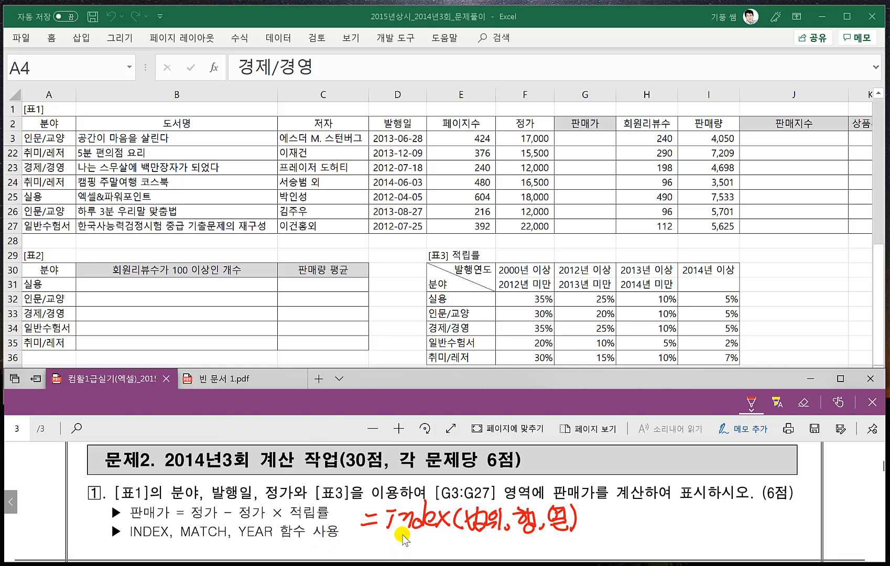
- Bracket the 행 and 열 arguments and handwrite match(찾을값, 범위, 0) → 정확한 값 beneath them
{"action": "scroll", "coordinate": [403, 537], "scroll_direction": "down", "scroll_amount": 1}
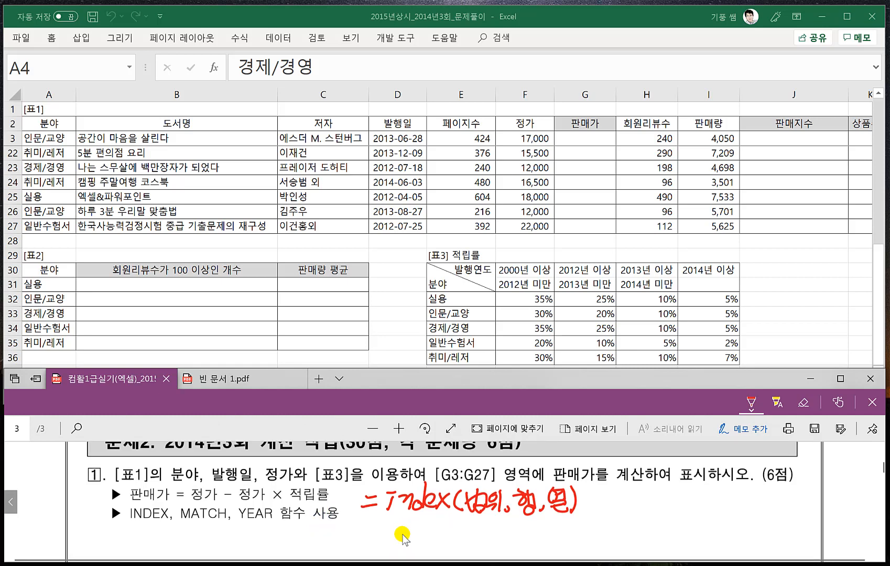
{"action": "scroll", "coordinate": [402, 537], "scroll_direction": "down", "scroll_amount": 1}
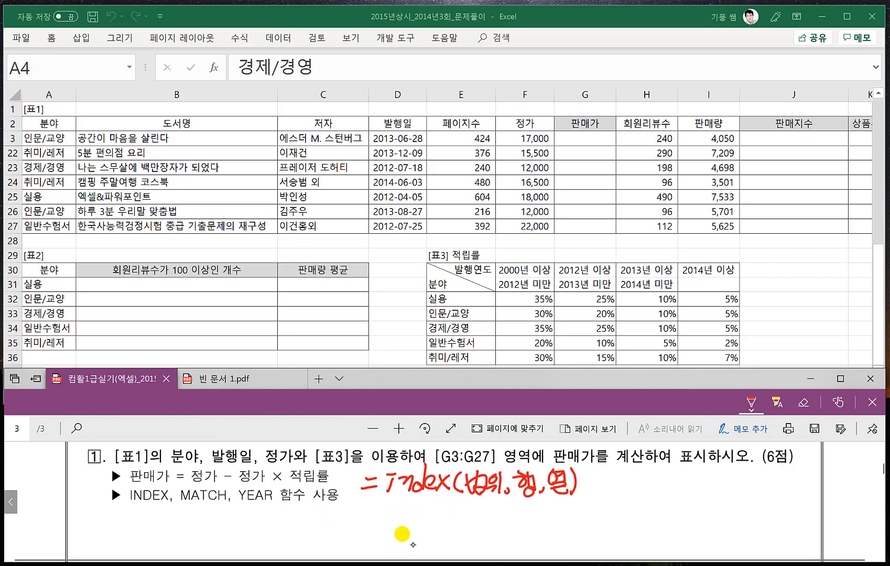
{"action": "left_click_drag", "start_coordinate": [539, 513], "coordinate": [561, 497]}
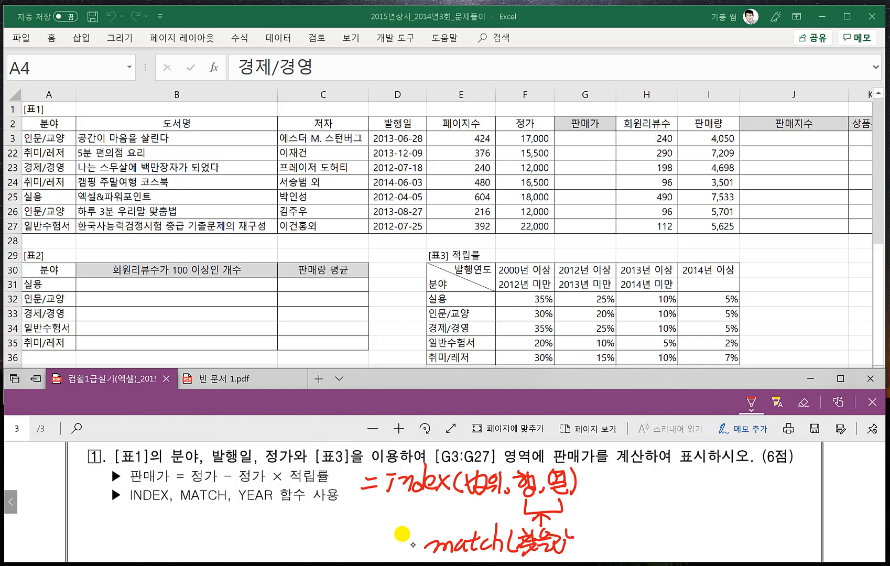
{"action": "left_click_drag", "start_coordinate": [588, 534], "coordinate": [596, 549]}
{"action": "left_click_drag", "start_coordinate": [590, 540], "coordinate": [604, 537]}
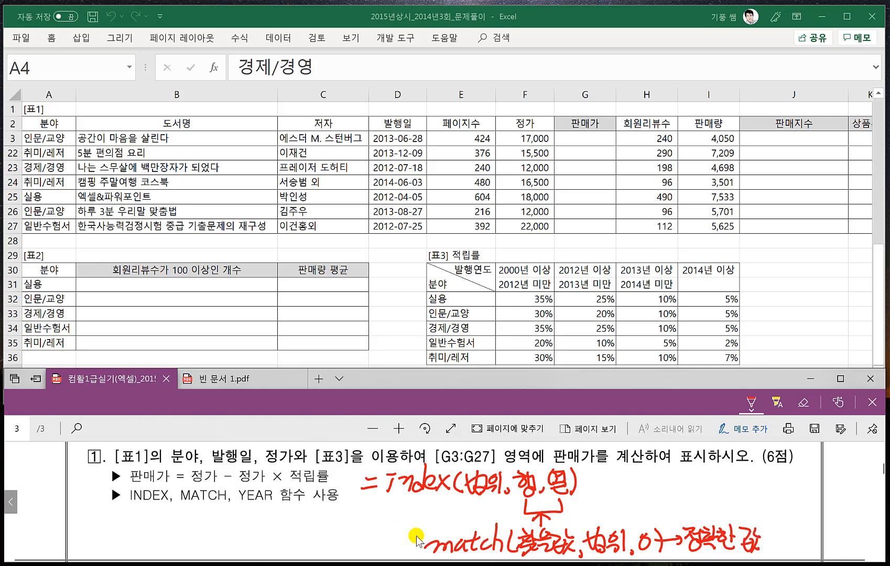
- Handwrite the match types 1 and -1 below the 0 and label them 유사한 값
{"action": "scroll", "coordinate": [537, 509], "scroll_direction": "down", "scroll_amount": 2}
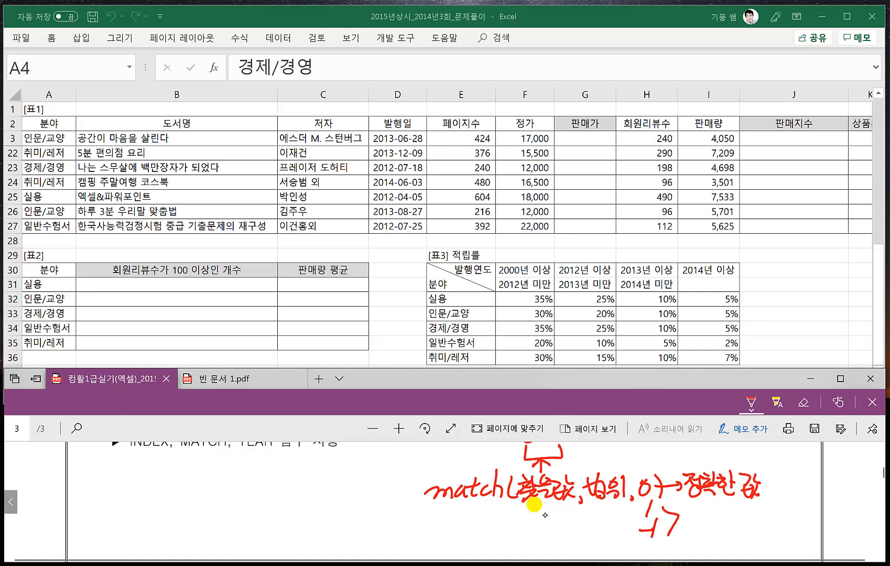
{"action": "left_click_drag", "start_coordinate": [690, 509], "coordinate": [691, 509]}
{"action": "left_click_drag", "start_coordinate": [682, 525], "coordinate": [698, 522]}
{"action": "mouse_move", "coordinate": [690, 524]}
{"action": "left_mouse_down"}
{"action": "mouse_move", "coordinate": [687, 533]}
{"action": "mouse_move", "coordinate": [710, 534]}
{"action": "left_mouse_up"}
{"action": "left_click_drag", "start_coordinate": [716, 510], "coordinate": [758, 515]}
{"action": "left_click_drag", "start_coordinate": [745, 524], "coordinate": [743, 525]}
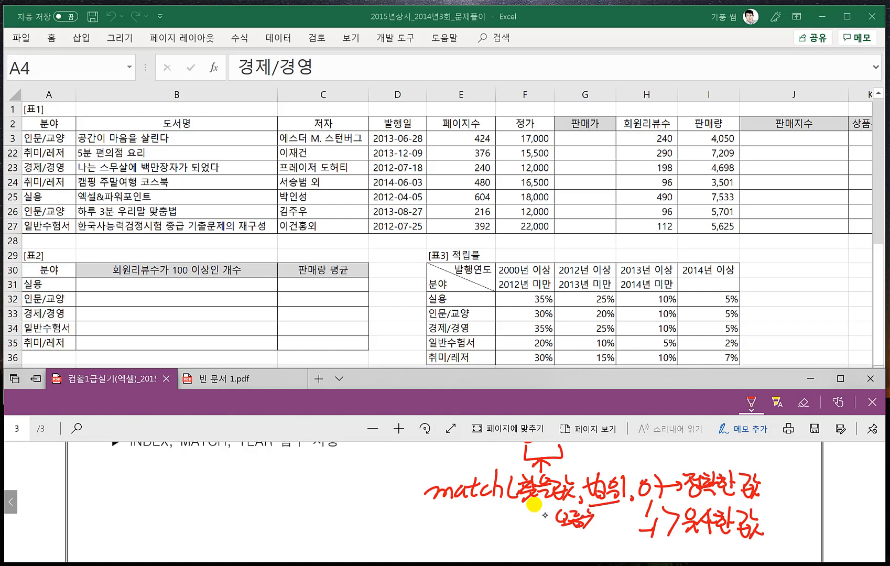
- Underline 범위 in the match note and handwrite 오름차순 and 내림차순 beneath it
{"action": "left_click_drag", "start_coordinate": [603, 508], "coordinate": [601, 527]}
{"action": "left_click_drag", "start_coordinate": [602, 516], "coordinate": [611, 514]}
{"action": "left_click_drag", "start_coordinate": [609, 511], "coordinate": [615, 514]}
{"action": "left_click_drag", "start_coordinate": [559, 537], "coordinate": [576, 546]}
{"action": "left_click_drag", "start_coordinate": [570, 532], "coordinate": [568, 545]}
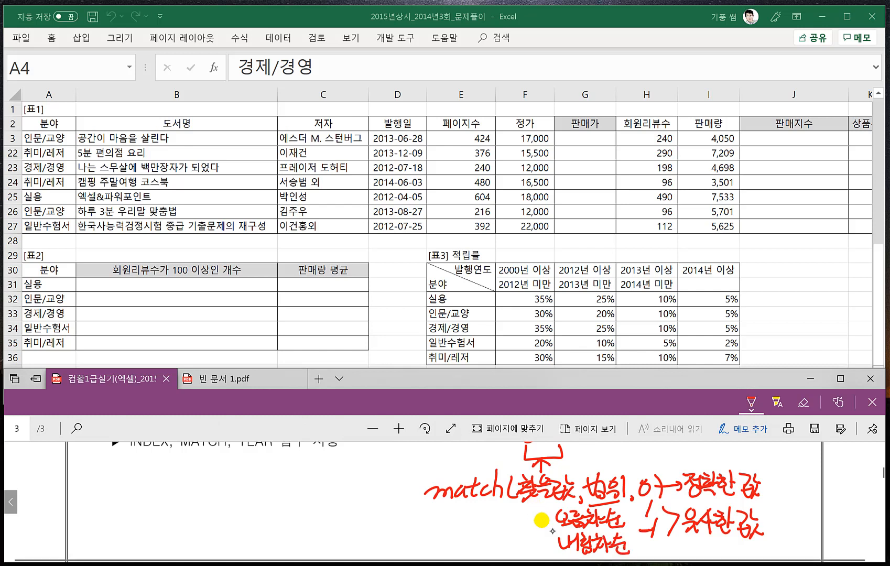
- Handwrite the note =year(날짜) ⇒ 년만추출 in the blank space below the function list of problem 1
{"action": "mouse_move", "coordinate": [155, 467]}
{"action": "left_mouse_down"}
{"action": "mouse_move", "coordinate": [127, 504]}
{"action": "mouse_move", "coordinate": [141, 487]}
{"action": "mouse_move", "coordinate": [193, 488]}
{"action": "mouse_move", "coordinate": [199, 474]}
{"action": "mouse_move", "coordinate": [211, 493]}
{"action": "left_mouse_up"}
{"action": "left_click_drag", "start_coordinate": [219, 475], "coordinate": [230, 474]}
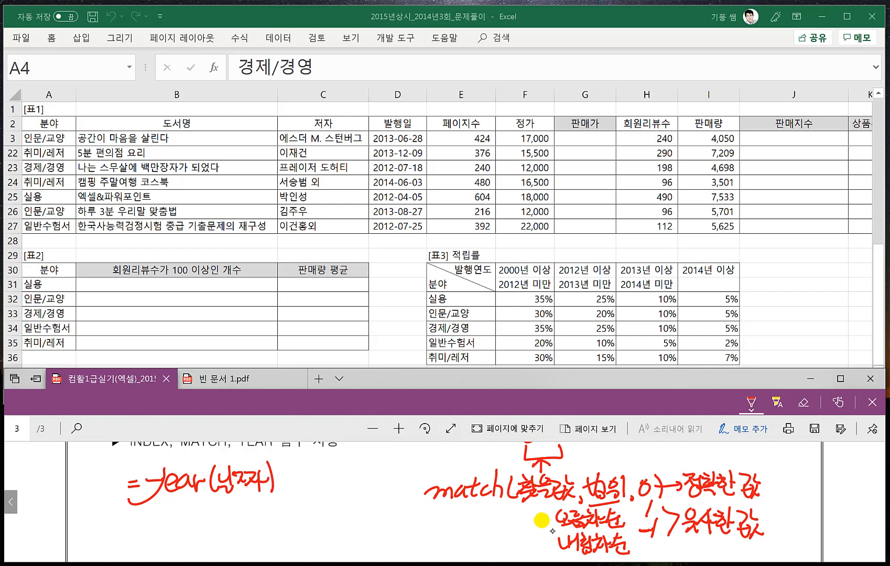
{"action": "left_click_drag", "start_coordinate": [283, 474], "coordinate": [296, 479]}
{"action": "mouse_move", "coordinate": [284, 484]}
{"action": "left_mouse_down"}
{"action": "mouse_move", "coordinate": [314, 485]}
{"action": "mouse_move", "coordinate": [316, 472]}
{"action": "left_mouse_up"}
{"action": "left_click_drag", "start_coordinate": [309, 478], "coordinate": [317, 477]}
{"action": "left_click_drag", "start_coordinate": [319, 468], "coordinate": [323, 486]}
{"action": "mouse_move", "coordinate": [340, 467]}
{"action": "left_mouse_down"}
{"action": "mouse_move", "coordinate": [340, 487]}
{"action": "mouse_move", "coordinate": [347, 483]}
{"action": "left_mouse_up"}
{"action": "left_click_drag", "start_coordinate": [354, 476], "coordinate": [363, 478]}
{"action": "left_click_drag", "start_coordinate": [357, 480], "coordinate": [358, 493]}
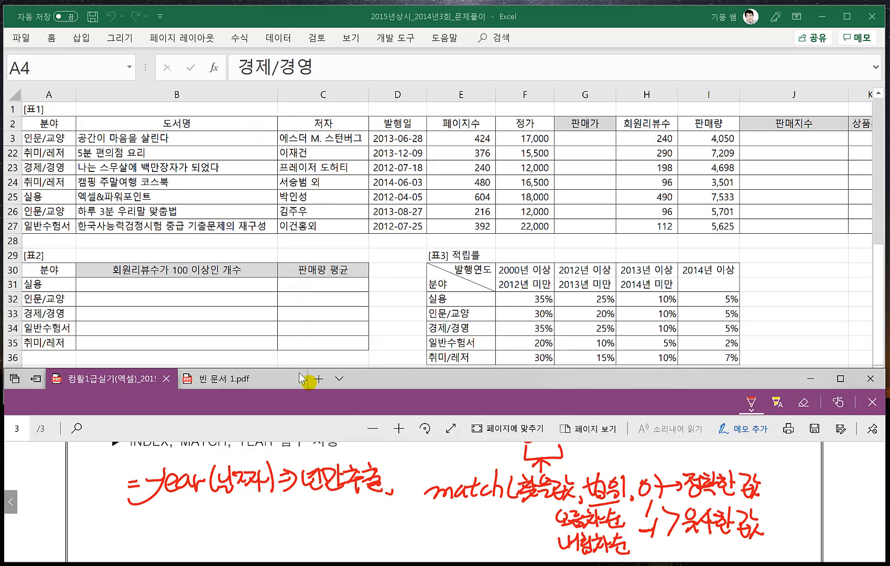
- Begin the 판매가 formula in G3 with =F3-F3*, subtracting 정가 multiplied by a rate
{"action": "scroll", "coordinate": [307, 455], "scroll_direction": "up", "scroll_amount": 1}
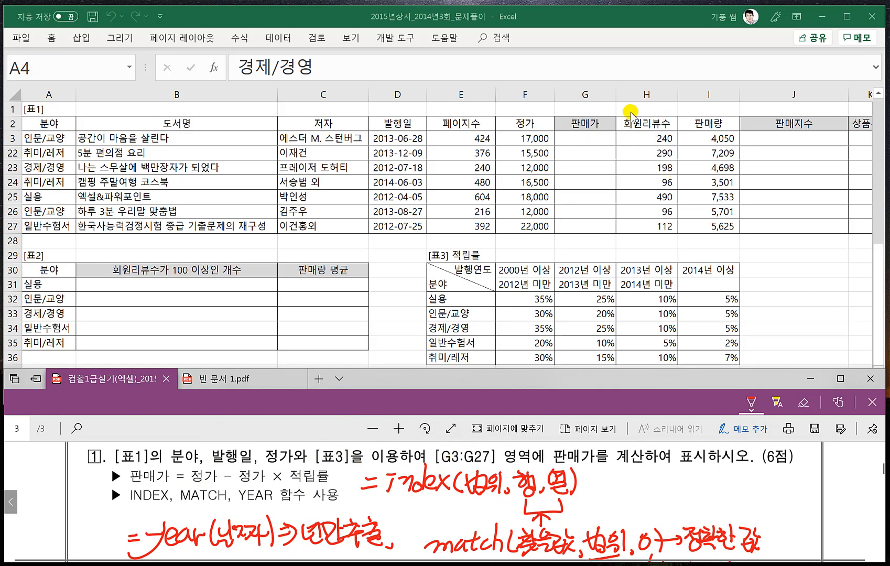
{"action": "left_click", "coordinate": [571, 139]}
{"action": "left_click", "coordinate": [570, 139]}
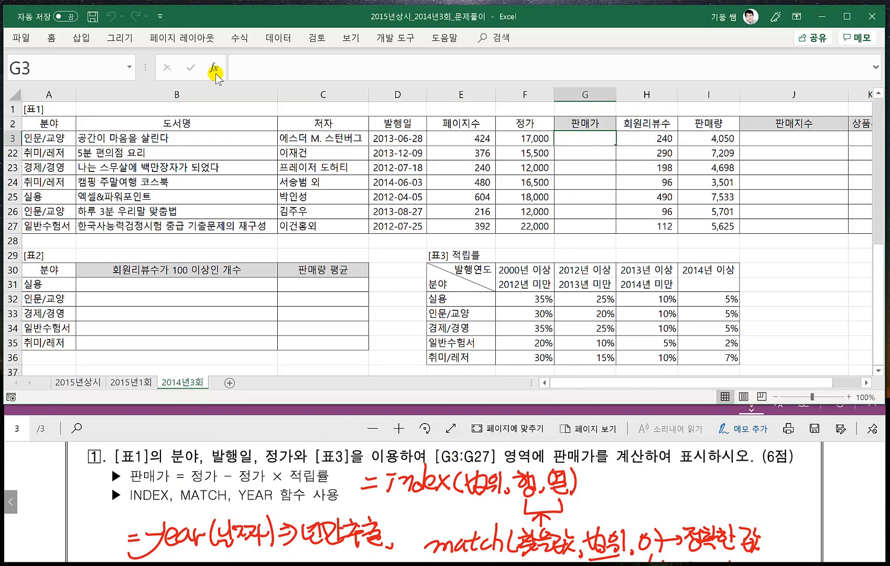
{"action": "left_click", "coordinate": [245, 66]}
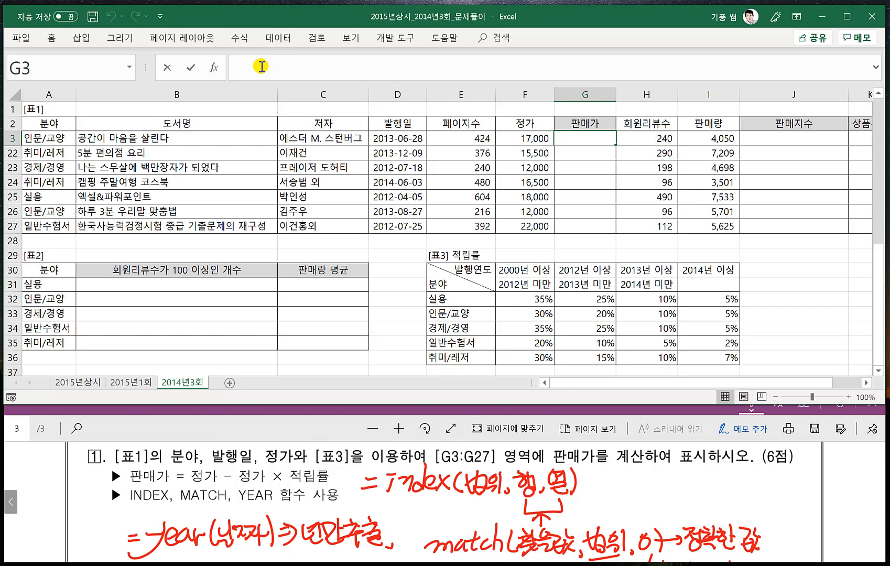
{"action": "type", "text": "="}
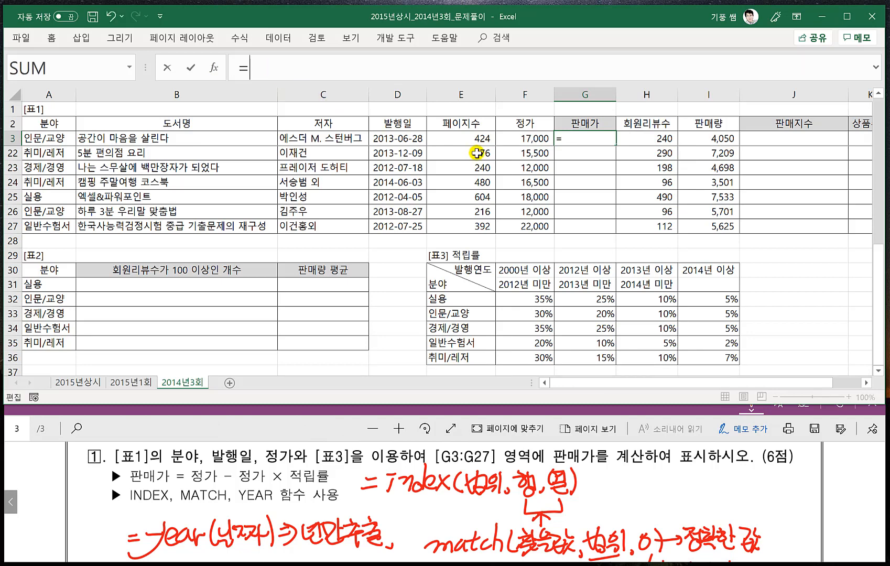
{"action": "left_click", "coordinate": [524, 139]}
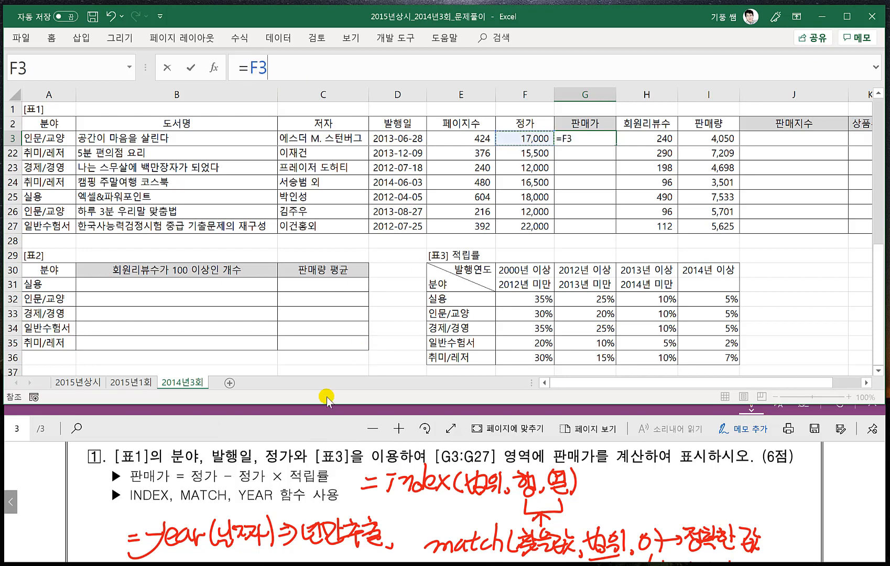
{"action": "type", "text": "-"}
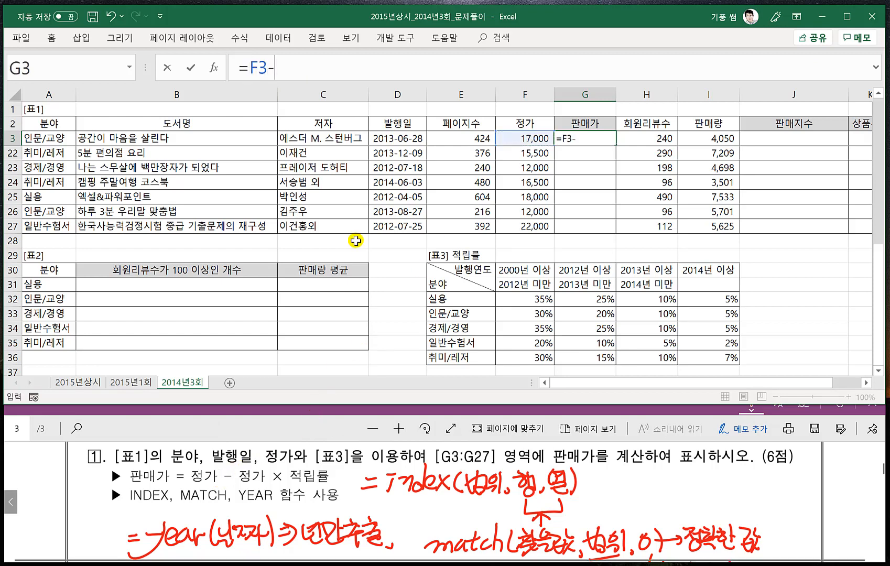
{"action": "left_click", "coordinate": [525, 138]}
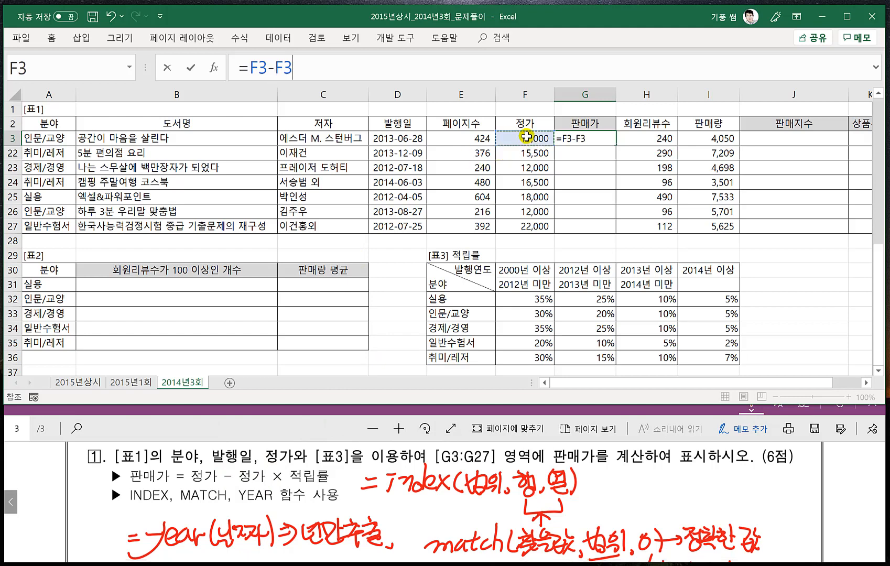
{"action": "type", "text": "*"}
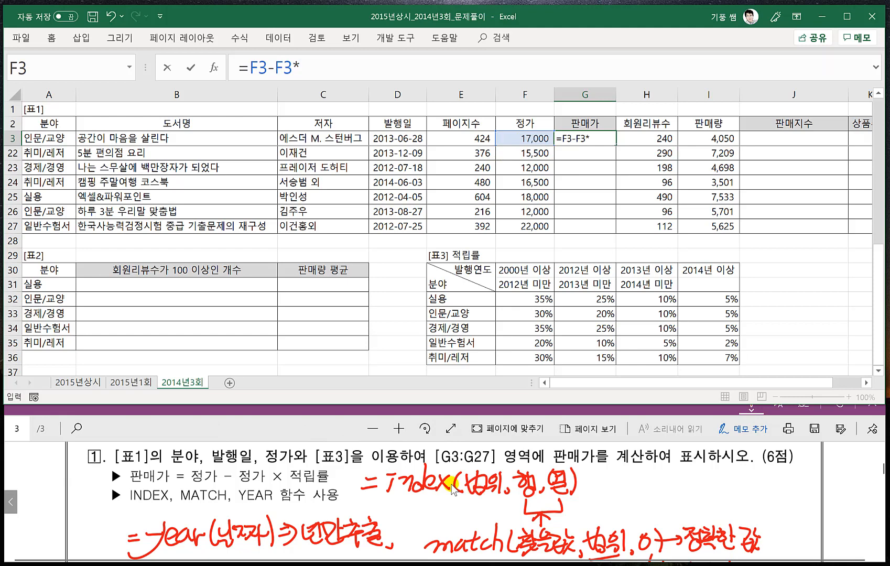
{"action": "type", "text": "index("}
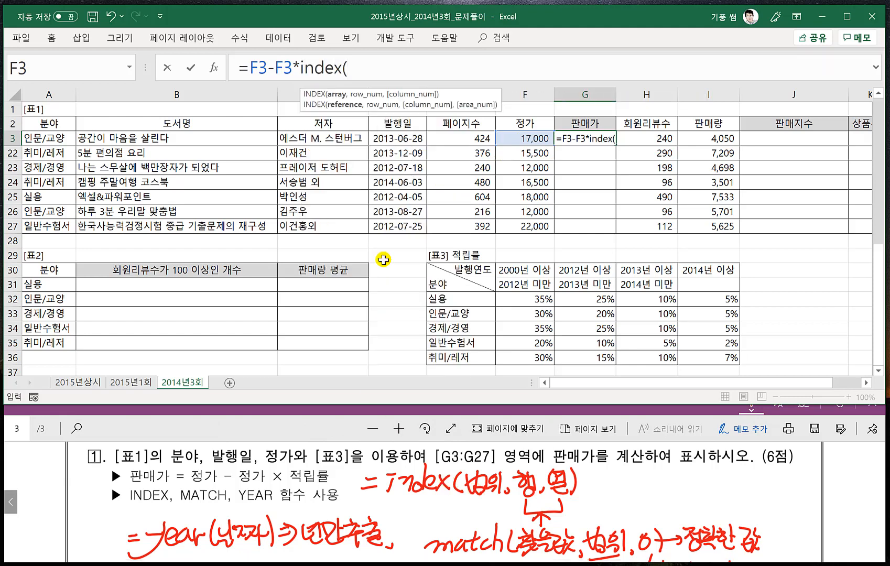
- Add INDEX to the G3 formula with the [표3] rate cells $F$32:$I$36 as its absolute array
{"action": "left_click", "coordinate": [532, 299]}
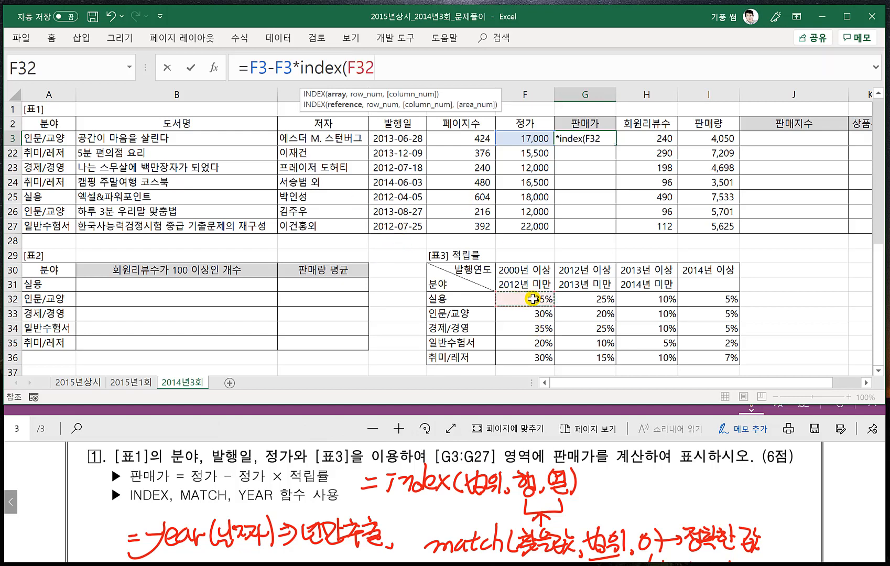
{"action": "left_click_drag", "start_coordinate": [533, 298], "coordinate": [730, 357]}
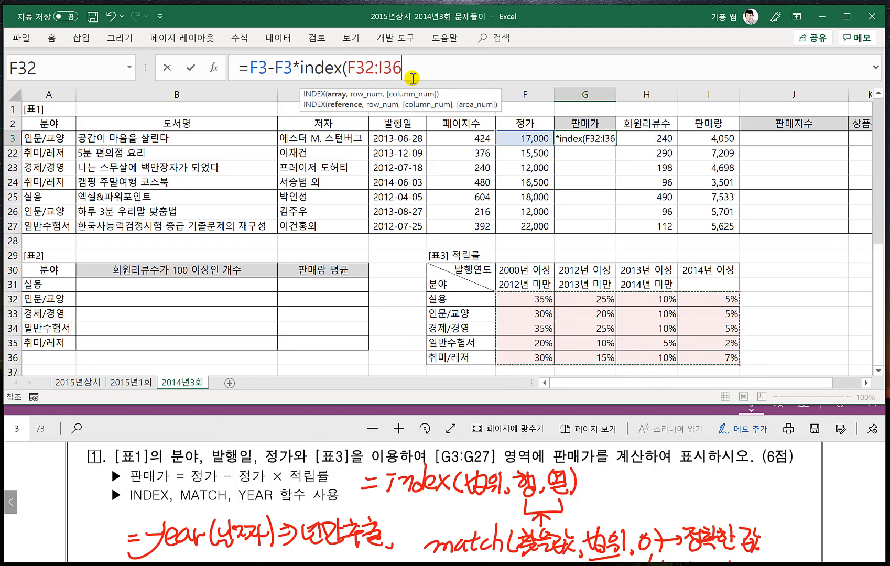
{"action": "key", "text": "F4"}
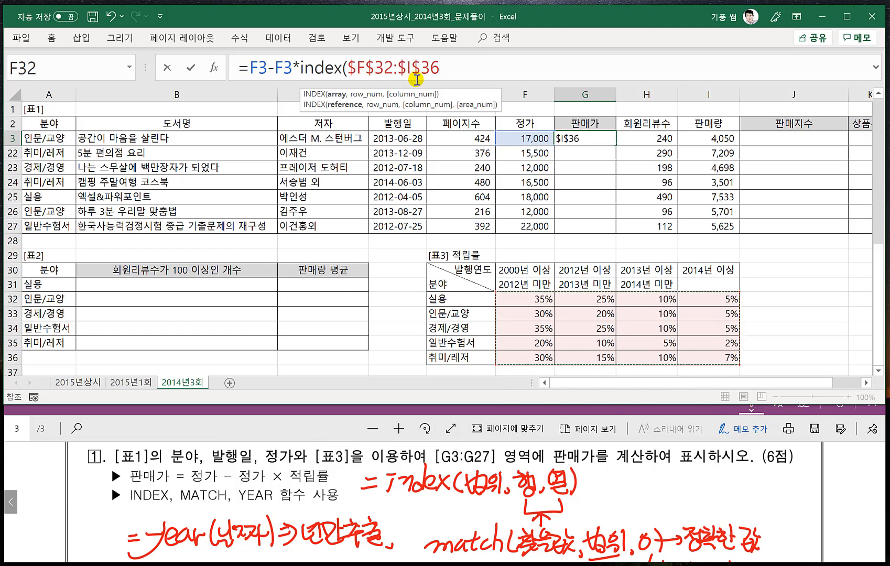
{"action": "type", "text": ","}
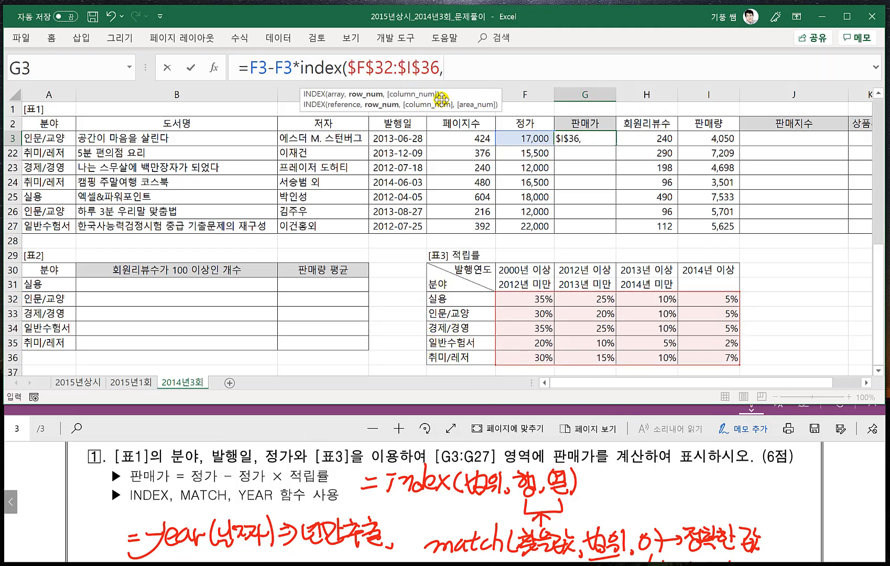
{"action": "type", "text": "match"}
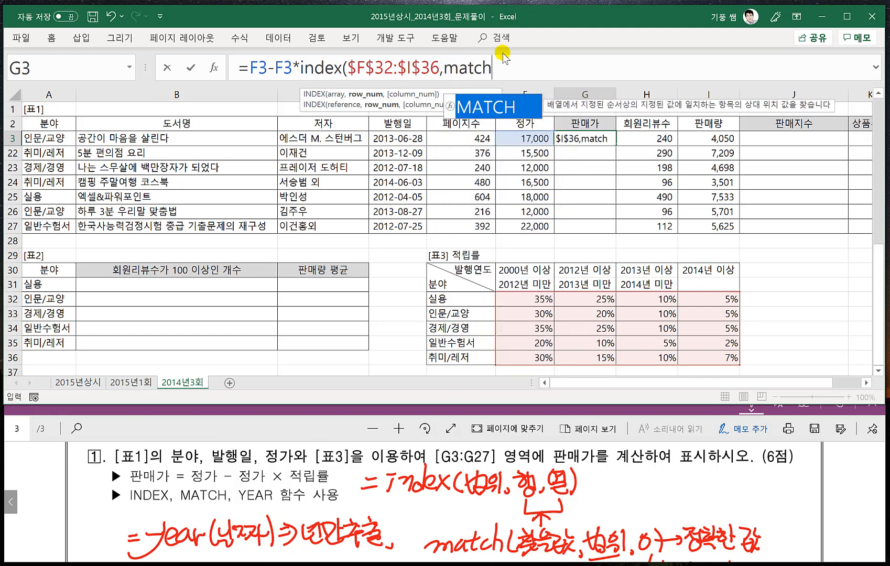
{"action": "type", "text": "("}
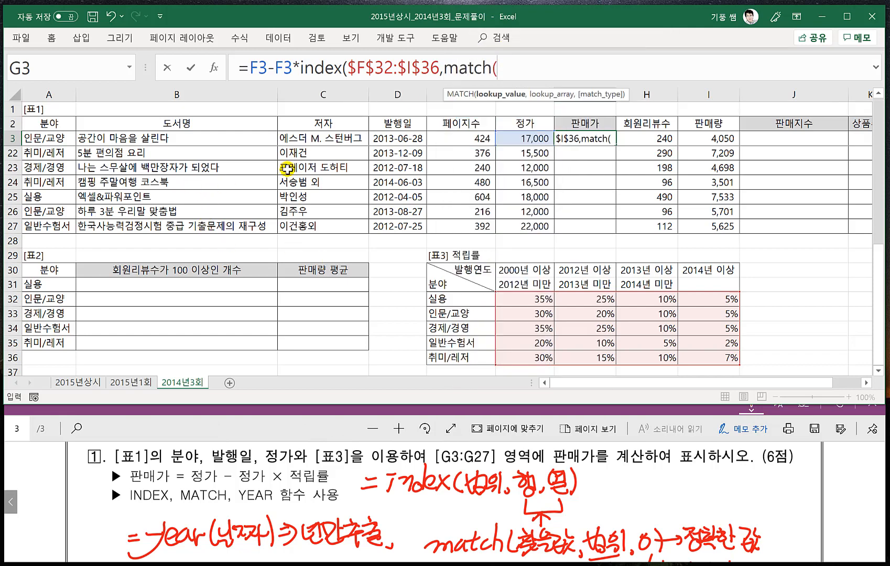
- Enter match(A3,$E$32:$E$36,0) as the INDEX row argument to find the 분야 row by exact match
{"action": "left_click", "coordinate": [41, 141]}
{"action": "type", "text": ","}
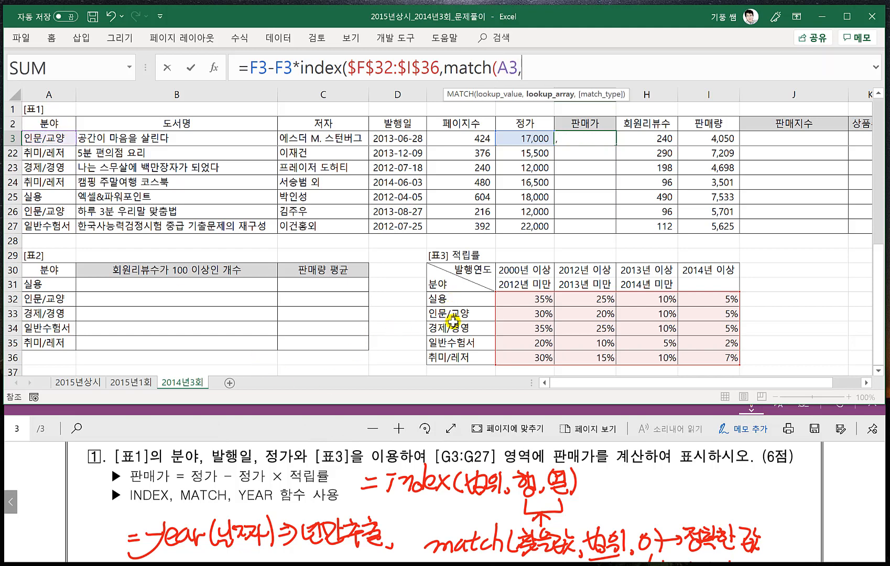
{"action": "left_click_drag", "start_coordinate": [449, 300], "coordinate": [453, 361]}
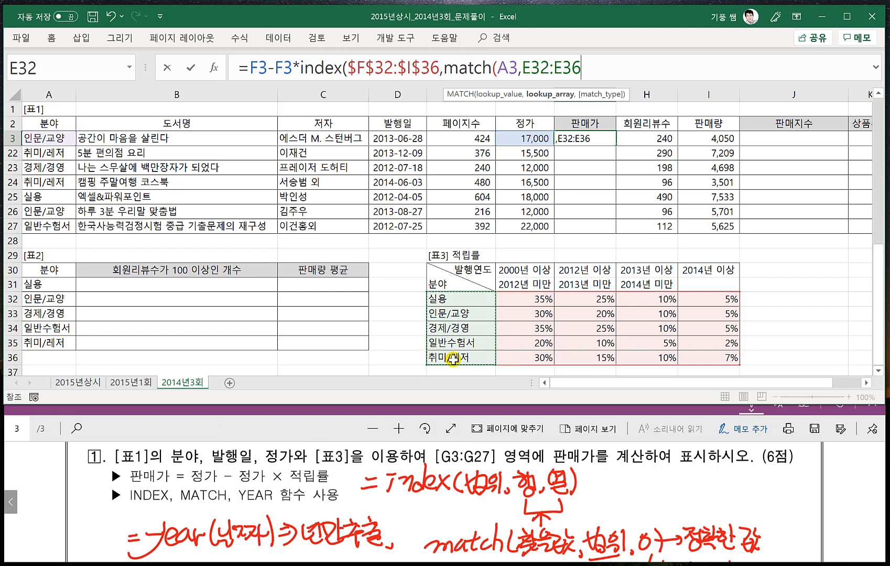
{"action": "key", "text": "F4"}
{"action": "type", "text": ",0"}
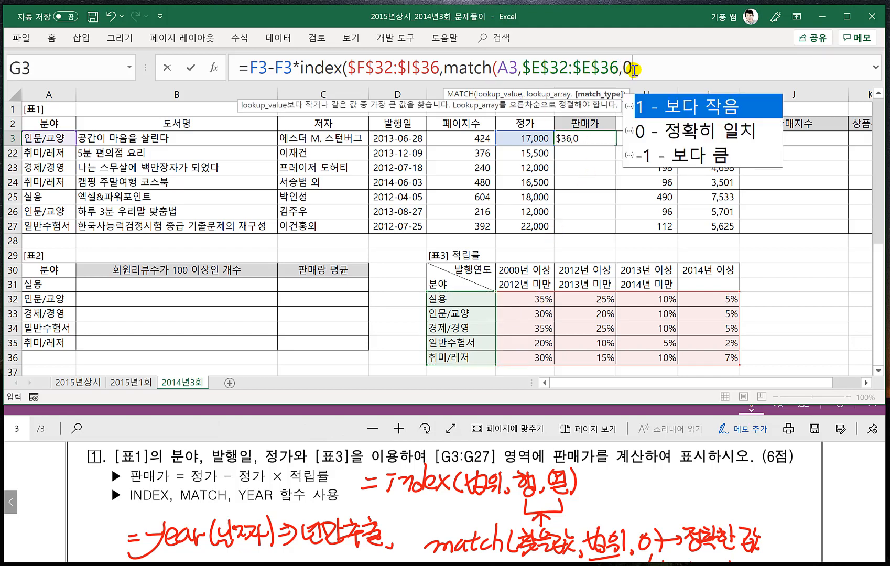
{"action": "type", "text": ")"}
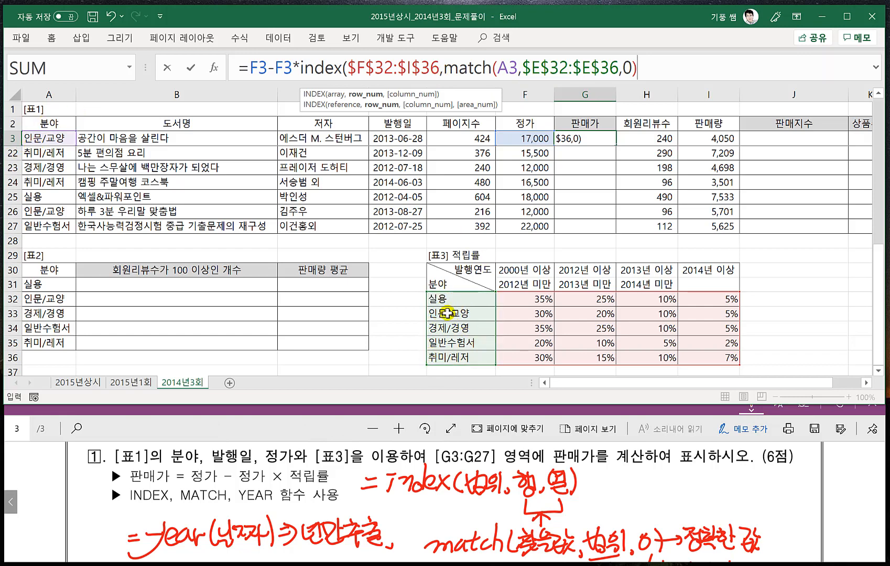
{"action": "left_click_drag", "start_coordinate": [444, 72], "coordinate": [652, 72]}
{"action": "left_click", "coordinate": [653, 71]}
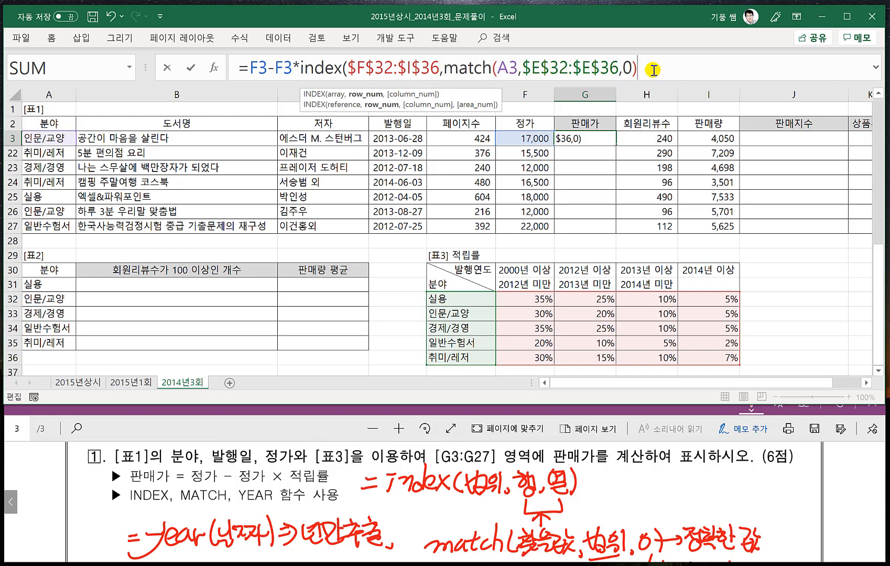
- Start the INDEX column argument with a second MATCH that looks up year(D3), the year of the 발행일
{"action": "type", "text": ","}
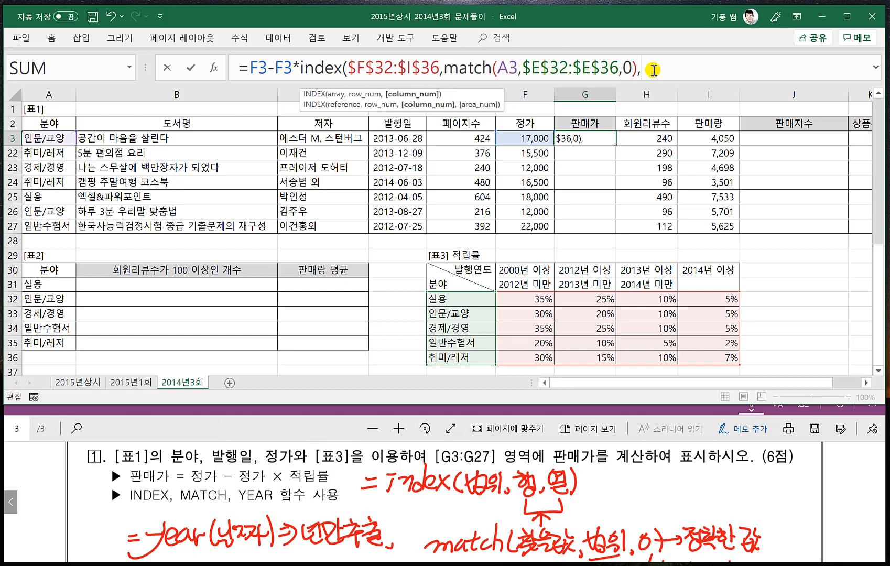
{"action": "type", "text": "matc"}
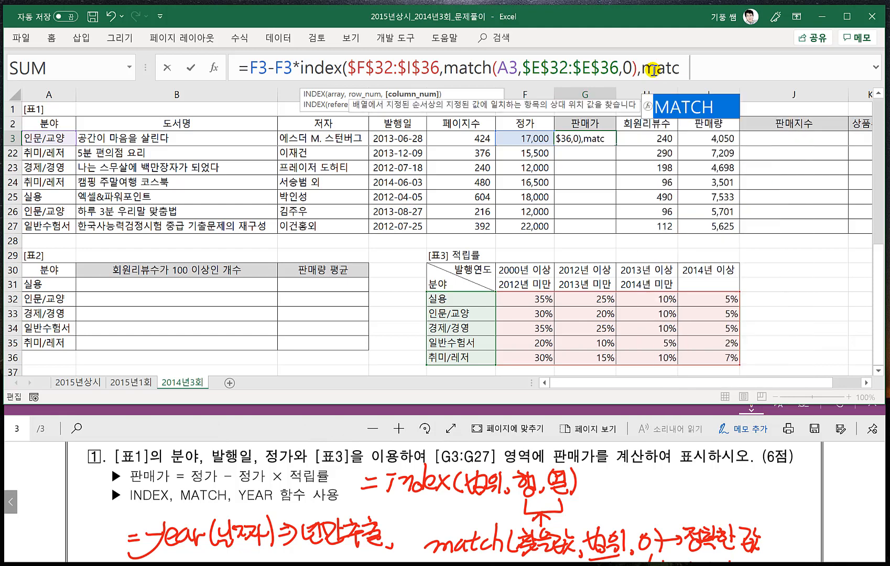
{"action": "type", "text": "h("}
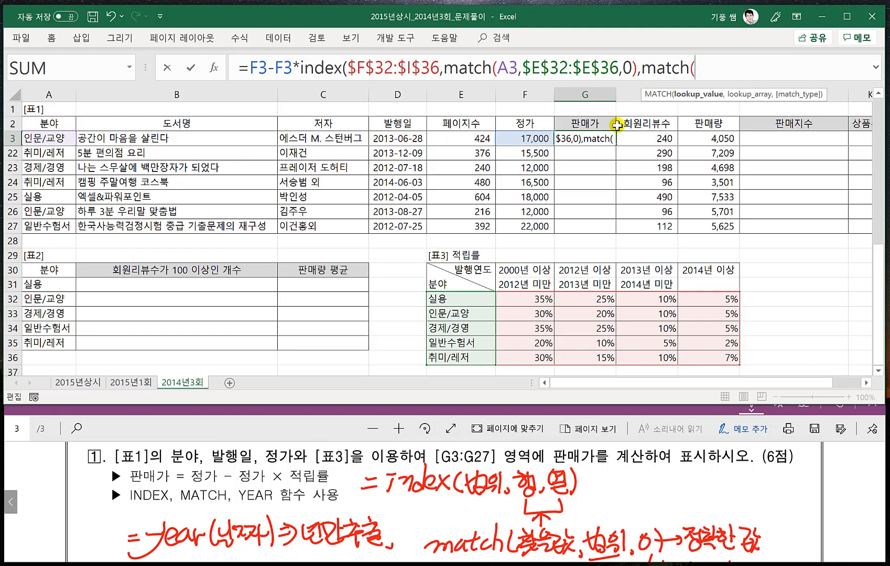
{"action": "type", "text": "year"}
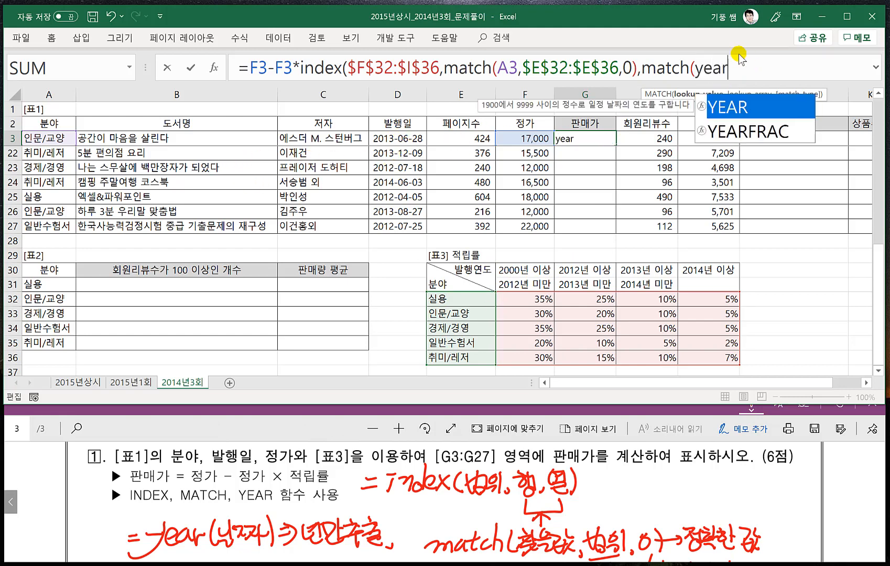
{"action": "type", "text": "("}
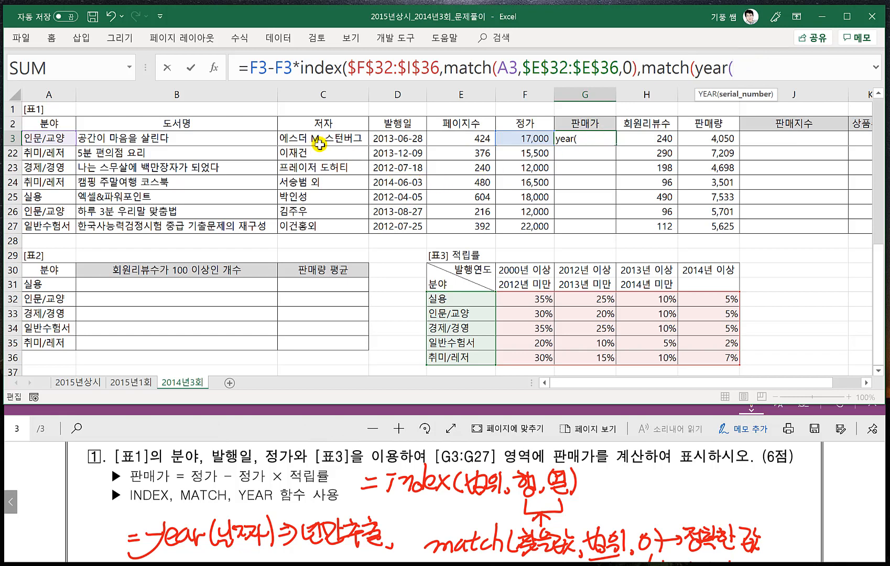
{"action": "left_click", "coordinate": [387, 139]}
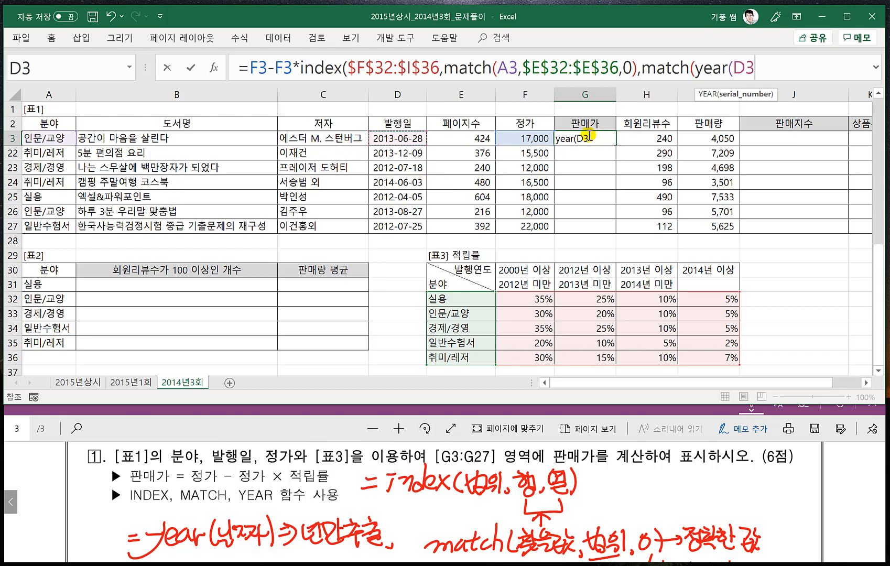
{"action": "type", "text": ")"}
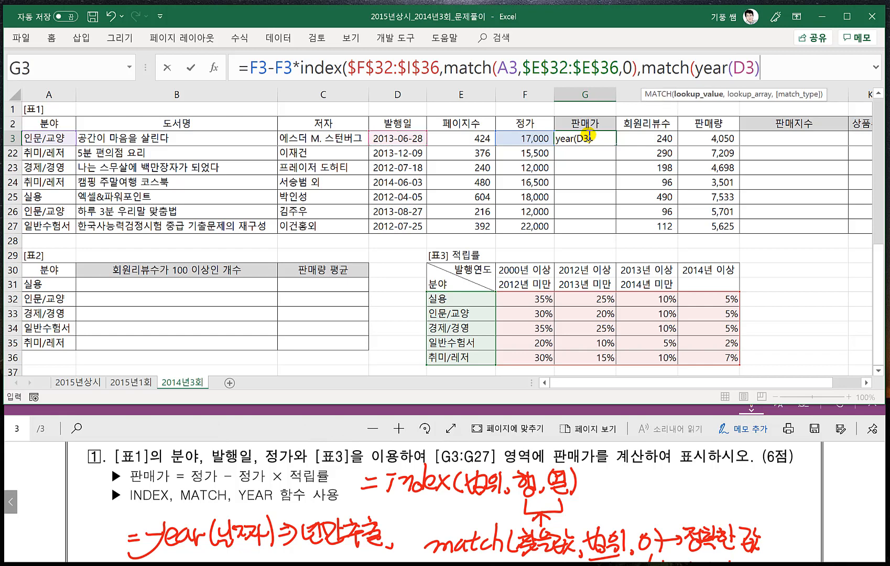
{"action": "type", "text": ","}
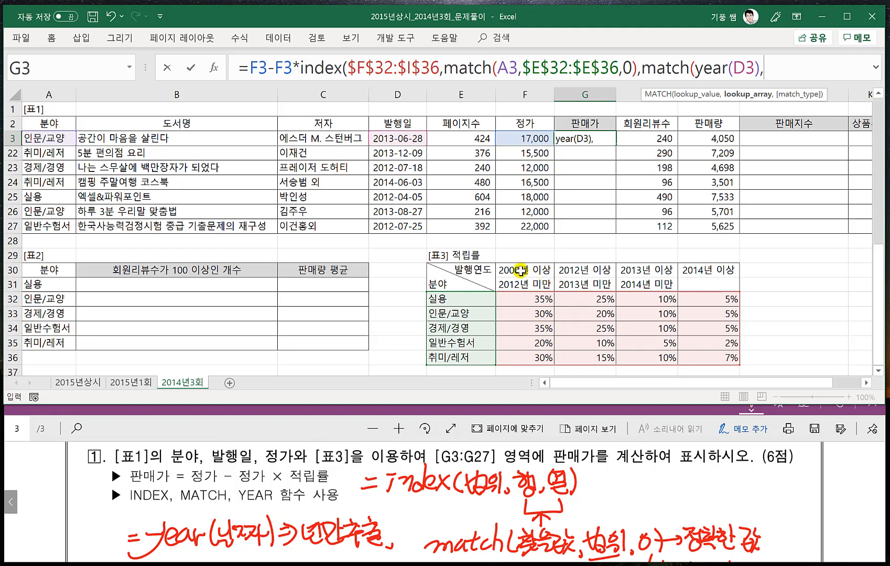
- Set the second MATCH's lookup range to the 발행연도 header cells $F$30:$I$30 as absolute references, and expand the formula bar
{"action": "left_click_drag", "start_coordinate": [529, 269], "coordinate": [702, 269]}
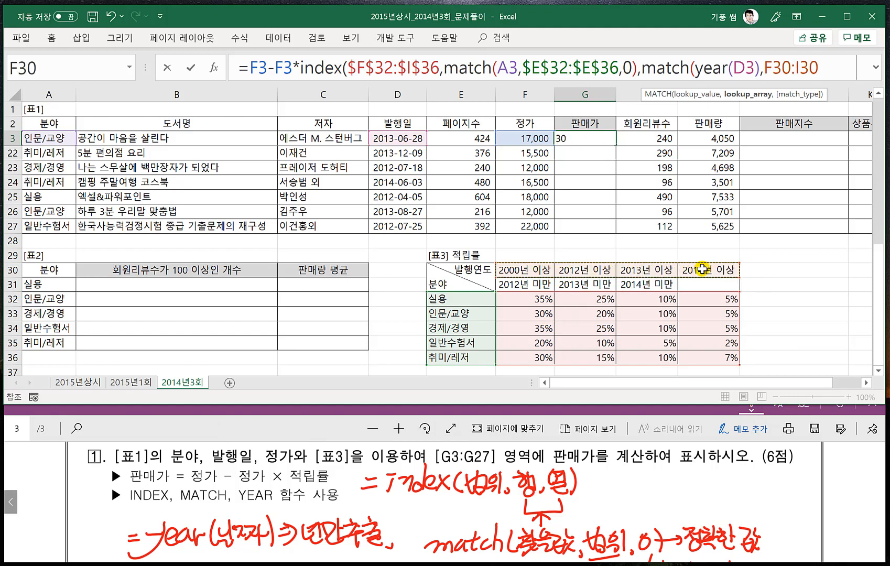
{"action": "key", "text": "F4"}
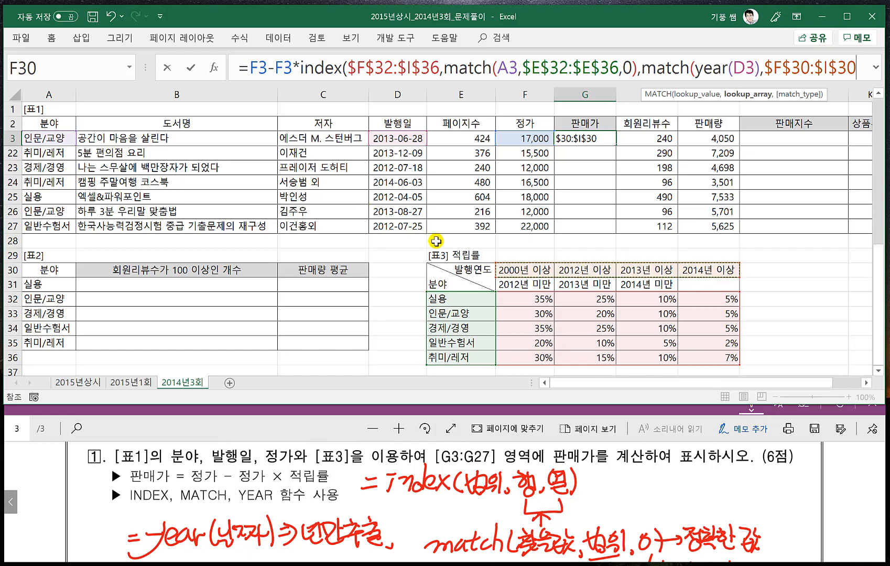
{"action": "scroll", "coordinate": [414, 230], "scroll_direction": "up", "scroll_amount": 2}
{"action": "scroll", "coordinate": [412, 232], "scroll_direction": "up", "scroll_amount": 2}
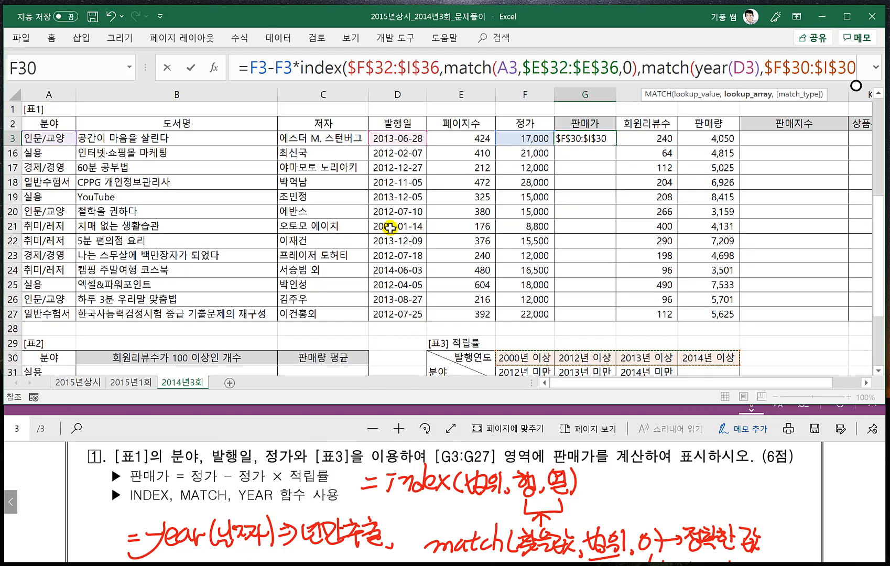
{"action": "scroll", "coordinate": [414, 252], "scroll_direction": "down", "scroll_amount": 3}
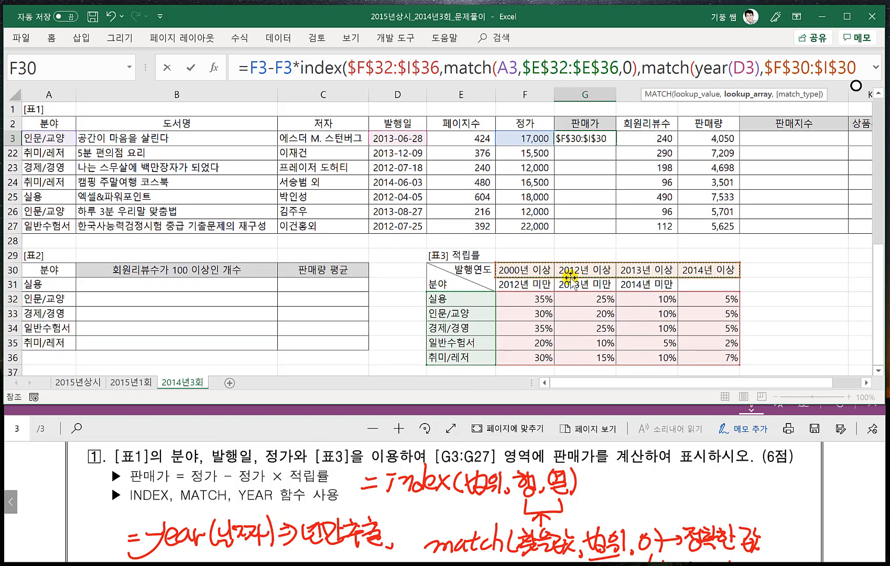
{"action": "scroll", "coordinate": [445, 236], "scroll_direction": "up", "scroll_amount": 6}
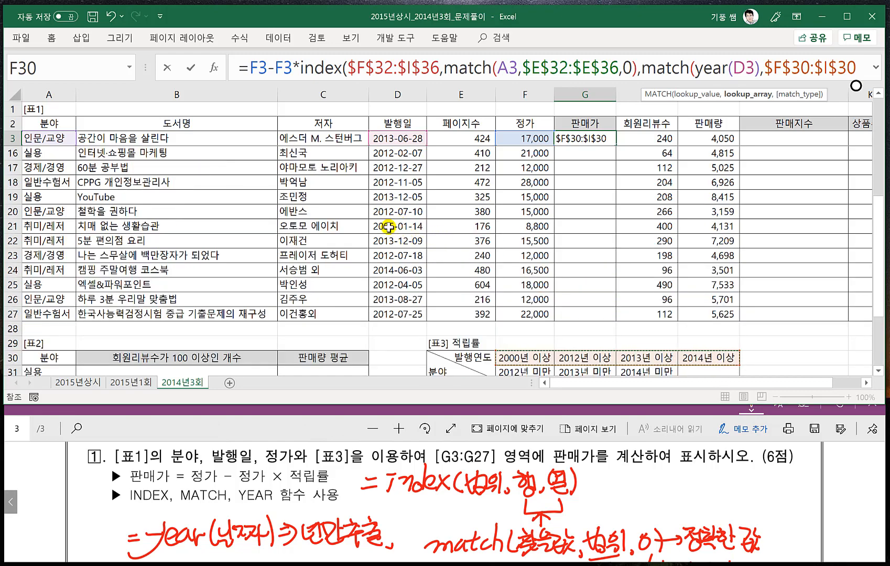
{"action": "scroll", "coordinate": [421, 273], "scroll_direction": "down", "scroll_amount": 5}
{"action": "scroll", "coordinate": [422, 273], "scroll_direction": "down", "scroll_amount": 1}
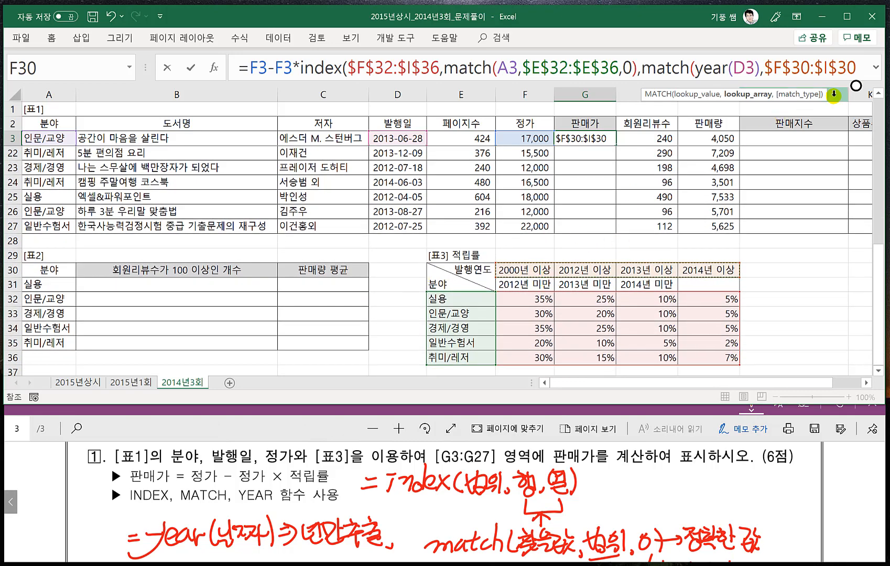
{"action": "key", "text": "ctrl+shift+u"}
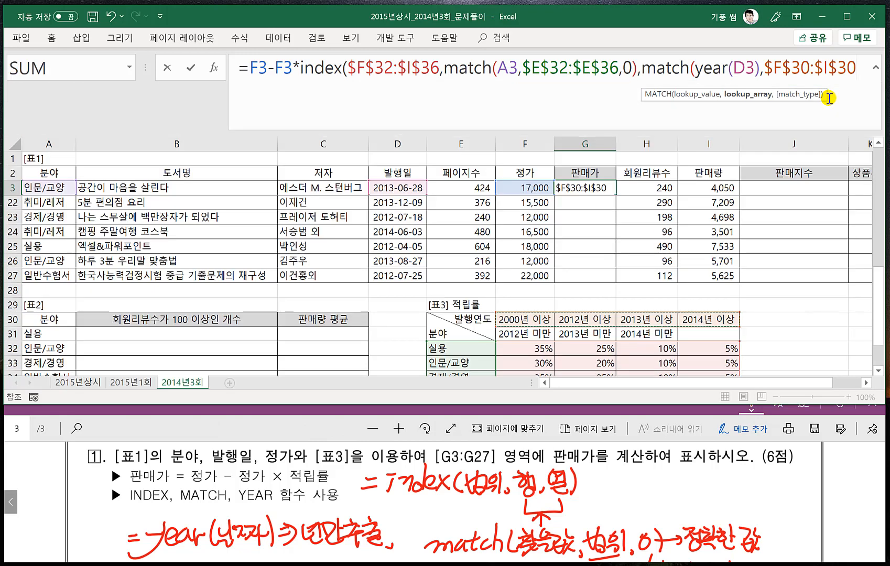
- Finish the G3 formula by giving the second MATCH match type 1, closing INDEX, and committing it
{"action": "type", "text": ","}
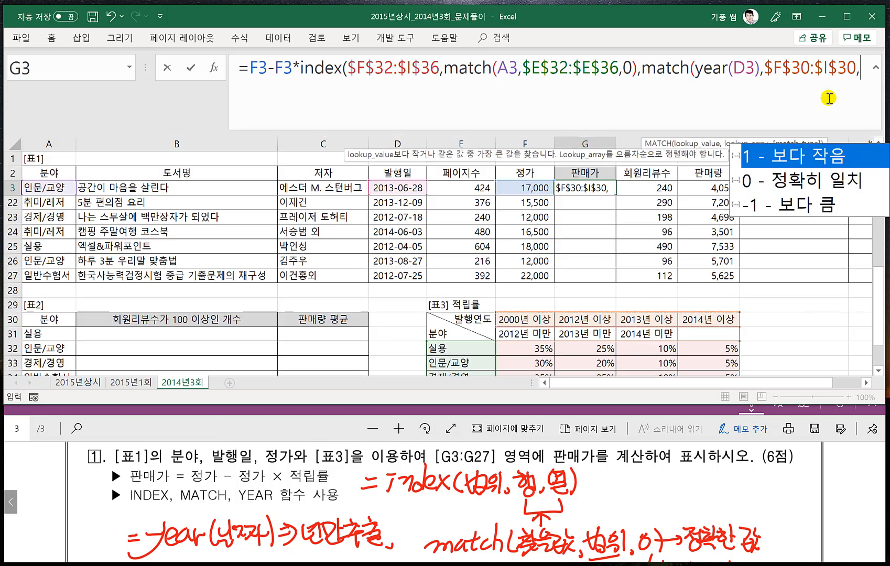
{"action": "type", "text": "1)"}
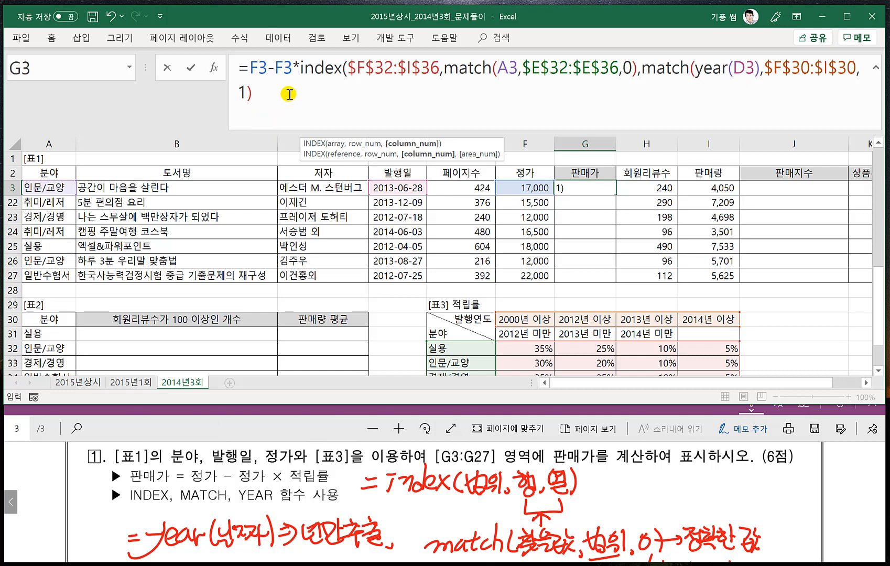
{"action": "type", "text": ")"}
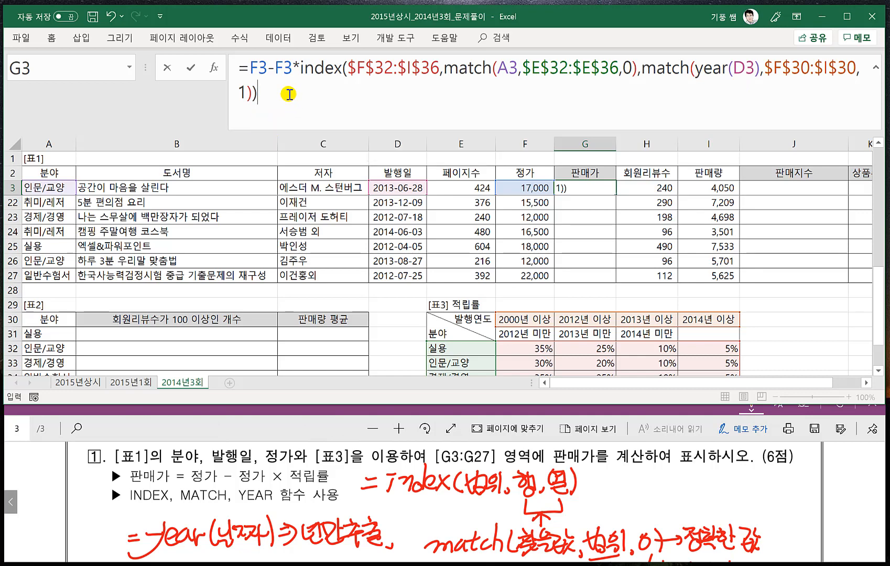
{"action": "key", "text": "Return"}
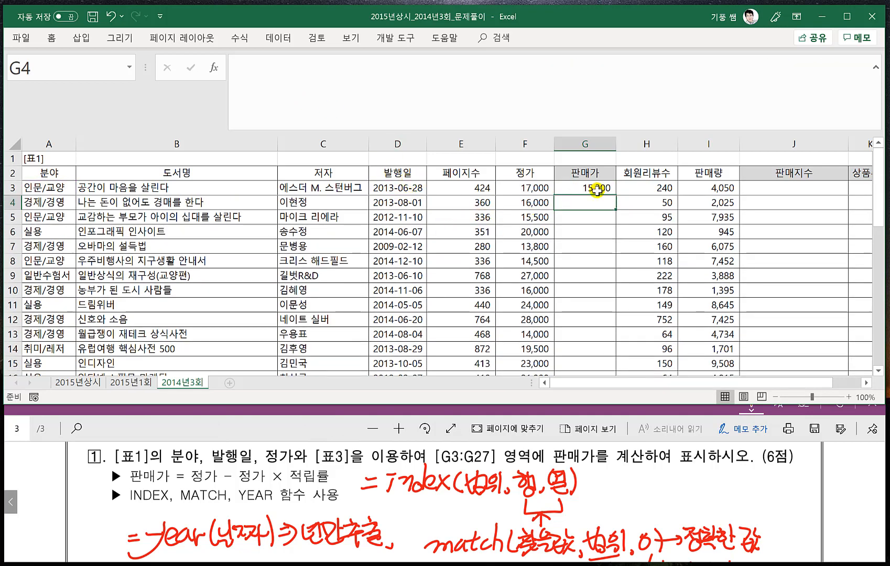
- Fill the G3 판매가 formula down through G27 and inspect the copied formula in G19
{"action": "left_click", "coordinate": [598, 189]}
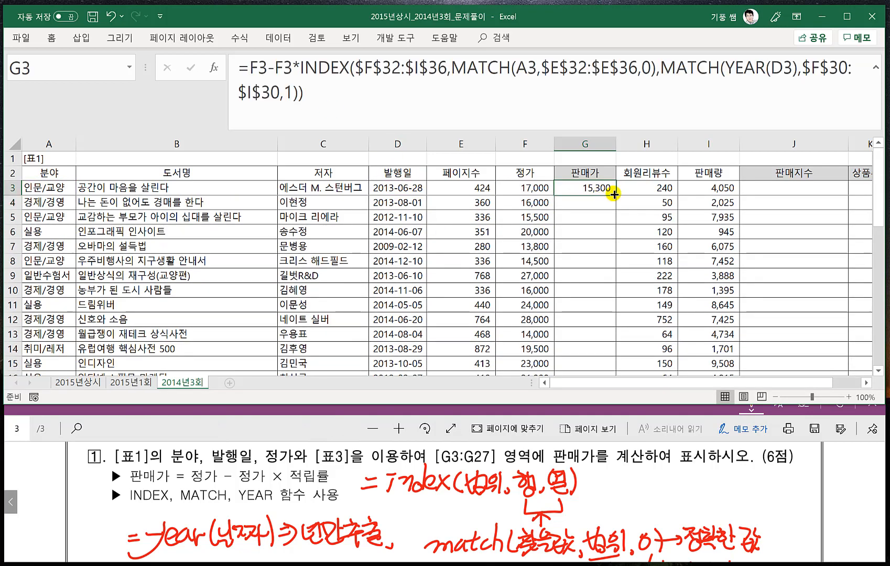
{"action": "double_click", "coordinate": [615, 193]}
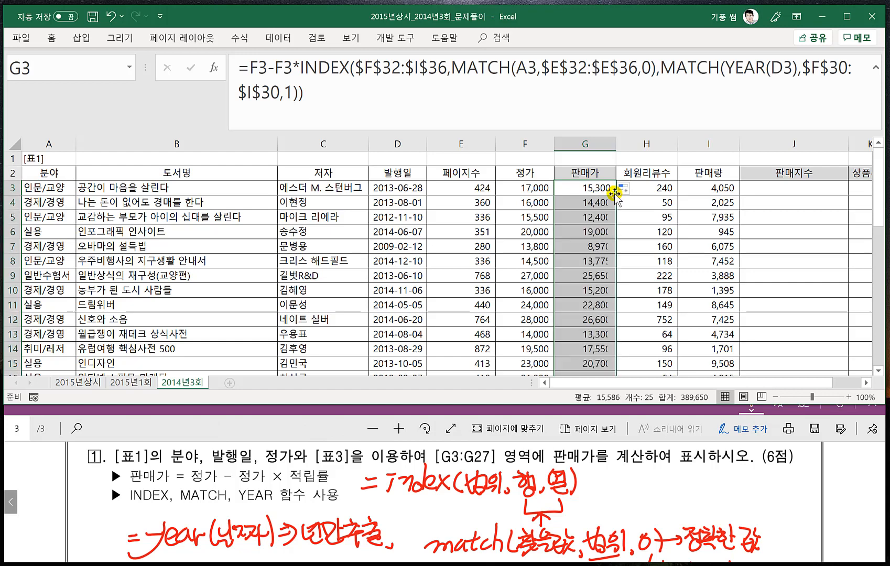
{"action": "left_click", "coordinate": [623, 274]}
{"action": "scroll", "coordinate": [623, 314], "scroll_direction": "down", "scroll_amount": 3}
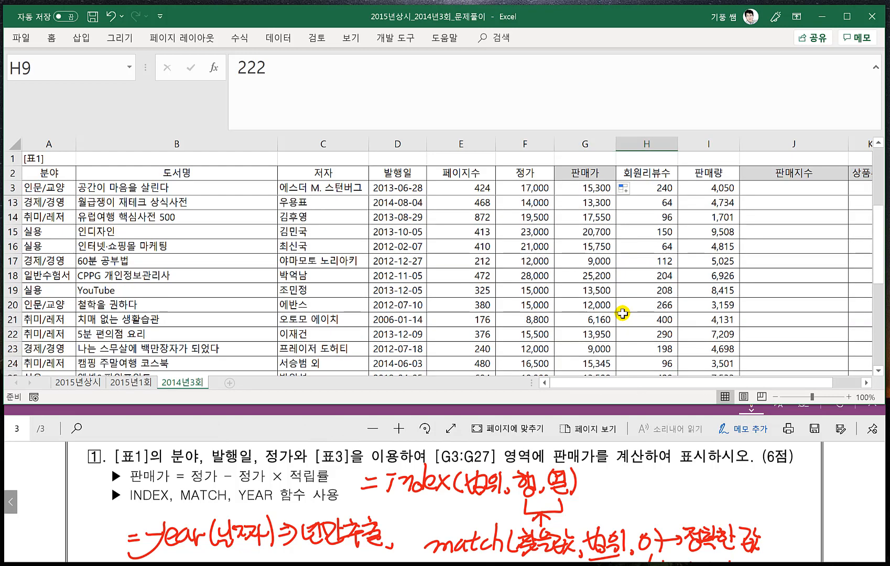
{"action": "left_click", "coordinate": [585, 289]}
{"action": "scroll", "coordinate": [584, 283], "scroll_direction": "up", "scroll_amount": 3}
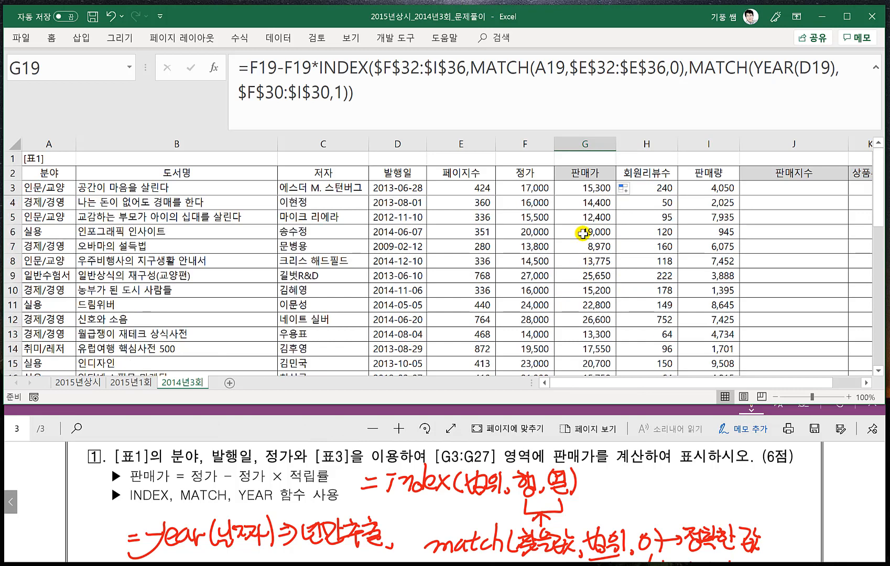
- Clear the copied 판매가 formulas from G4:G27, keeping only the one in G3
{"action": "left_click", "coordinate": [590, 189]}
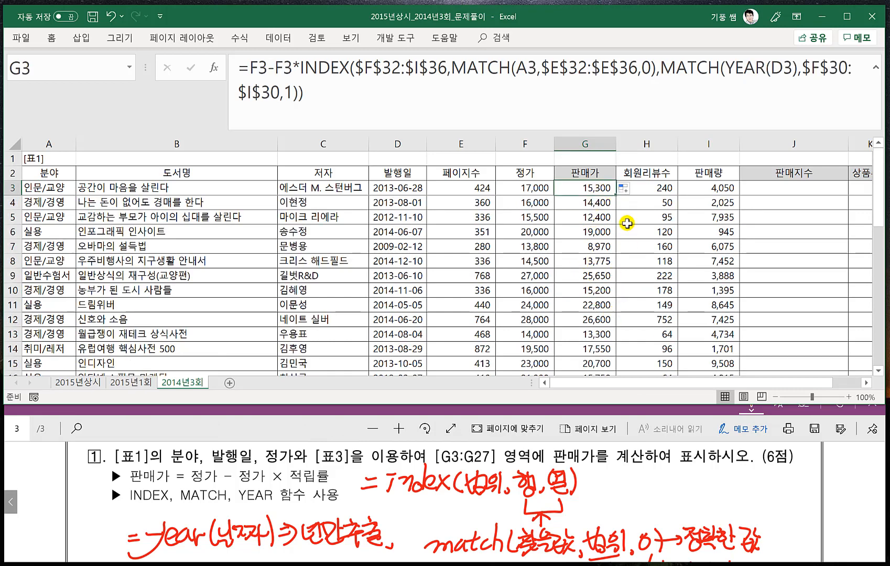
{"action": "left_click", "coordinate": [591, 203]}
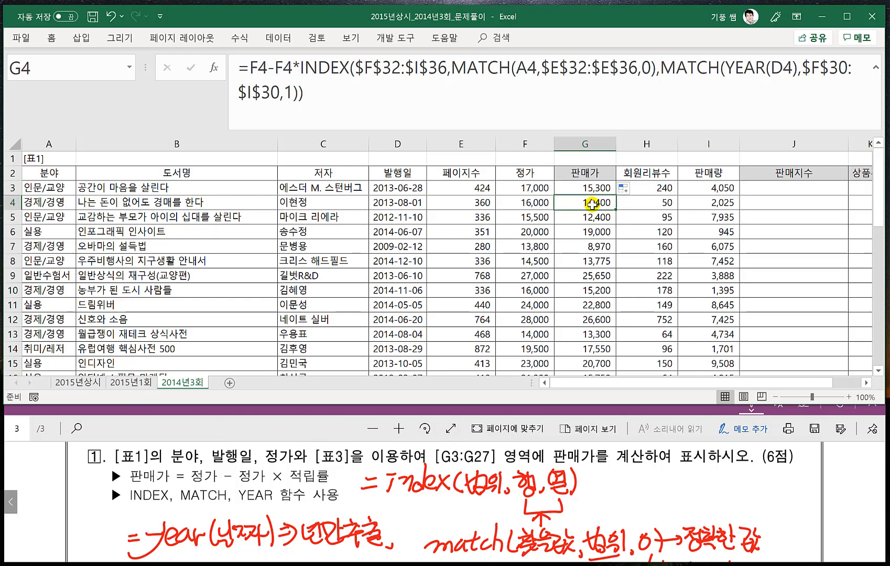
{"action": "key", "text": "ctrl+shift+Down"}
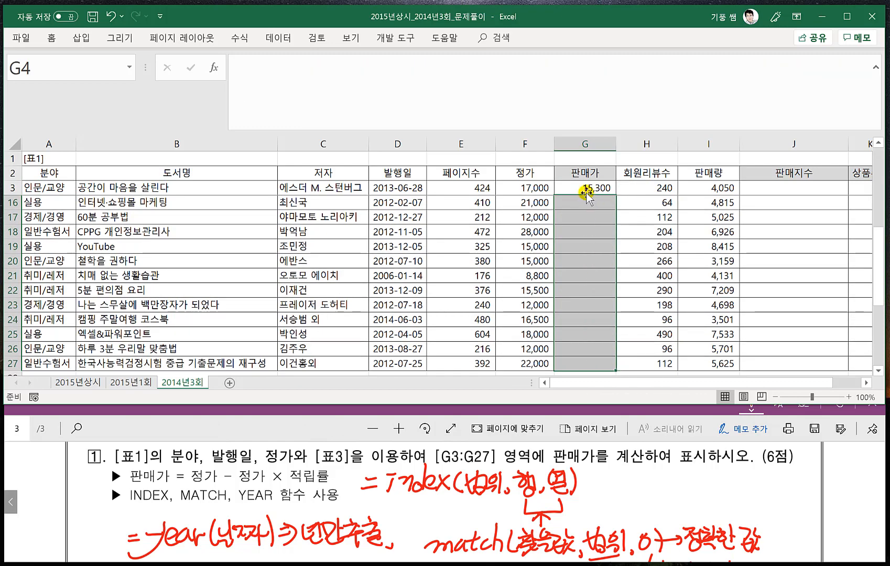
{"action": "key", "text": "Delete"}
- Select G3:G27, fill the 판매가 formula down the range, and check the formula in G22
{"action": "left_click", "coordinate": [586, 190]}
{"action": "scroll", "coordinate": [587, 190], "scroll_direction": "down", "scroll_amount": 1}
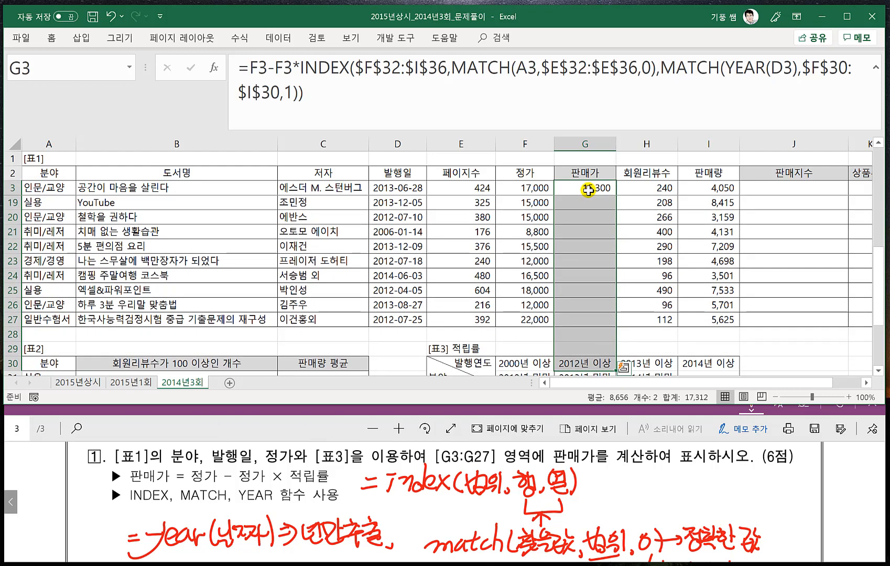
{"action": "left_click_drag", "start_coordinate": [587, 190], "coordinate": [579, 322]}
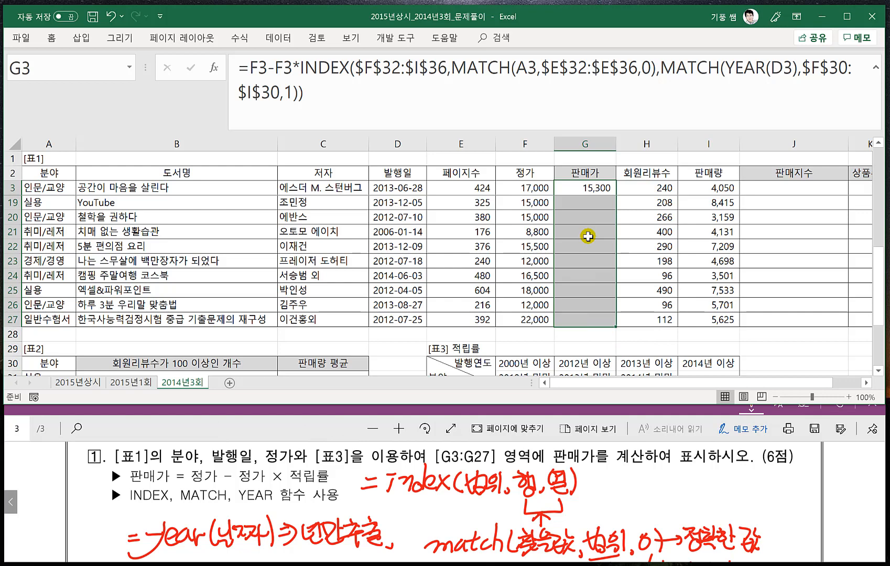
{"action": "key", "text": "ctrl+d"}
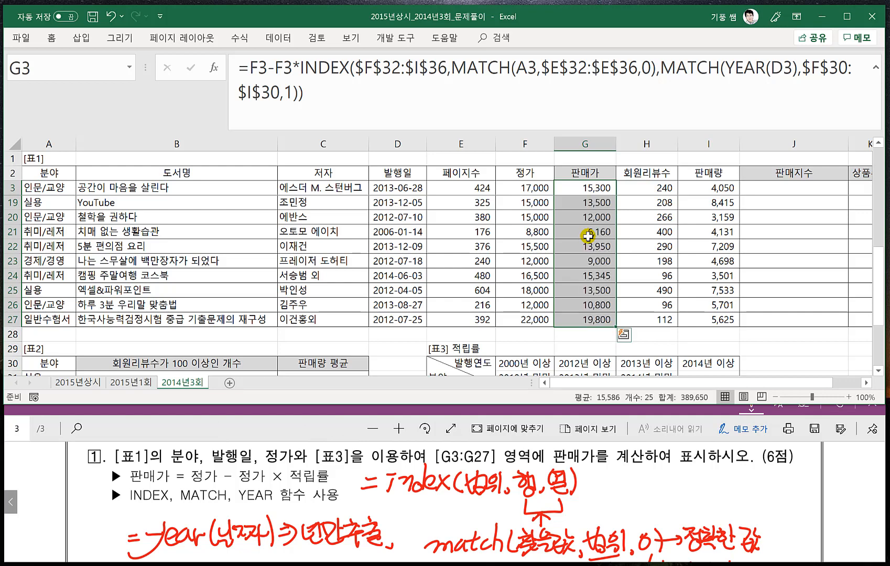
{"action": "left_click", "coordinate": [721, 277]}
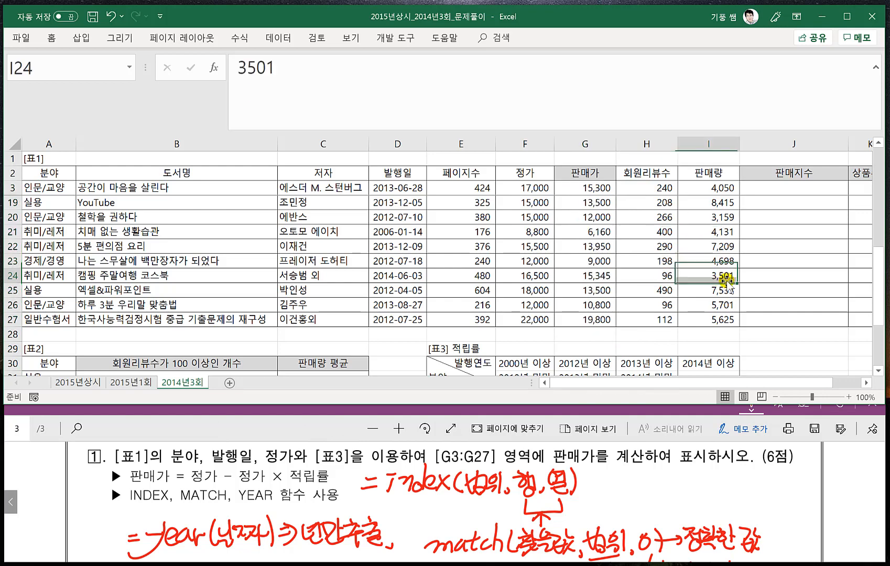
{"action": "left_click", "coordinate": [764, 245]}
{"action": "left_click", "coordinate": [586, 247]}
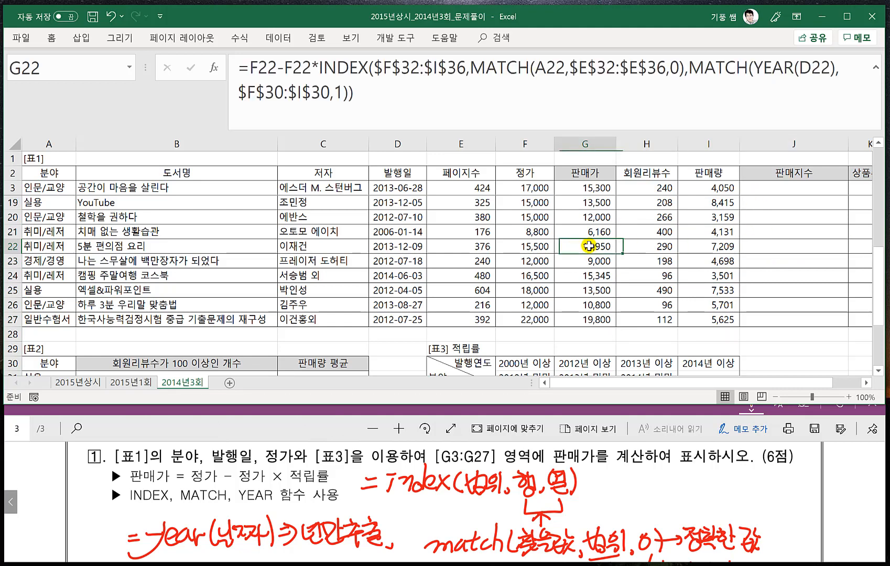
- Select J3, the first 판매지수 cell, and switch to the exam PDF to read problem 2
{"action": "left_click", "coordinate": [779, 192]}
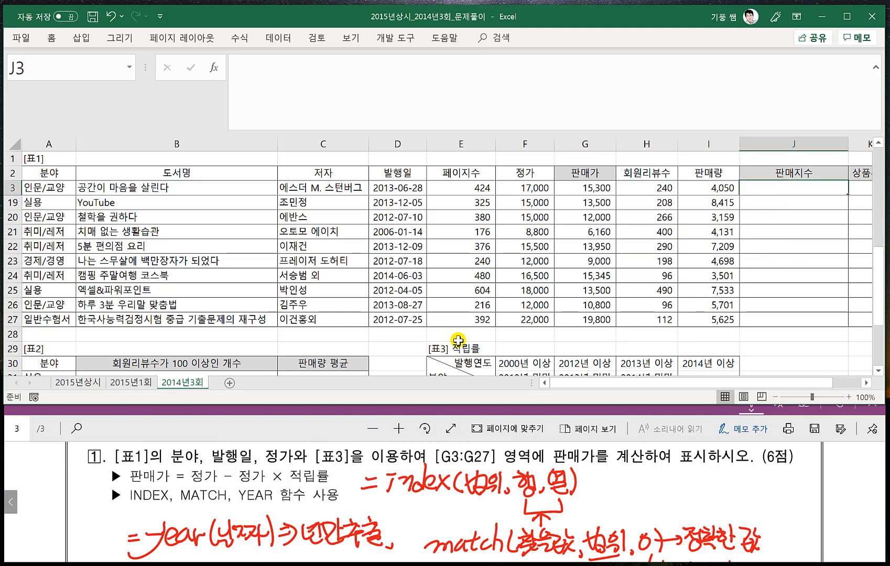
{"action": "left_click", "coordinate": [338, 427]}
{"action": "scroll", "coordinate": [311, 481], "scroll_direction": "down", "scroll_amount": 2}
{"action": "scroll", "coordinate": [312, 481], "scroll_direction": "down", "scroll_amount": 1}
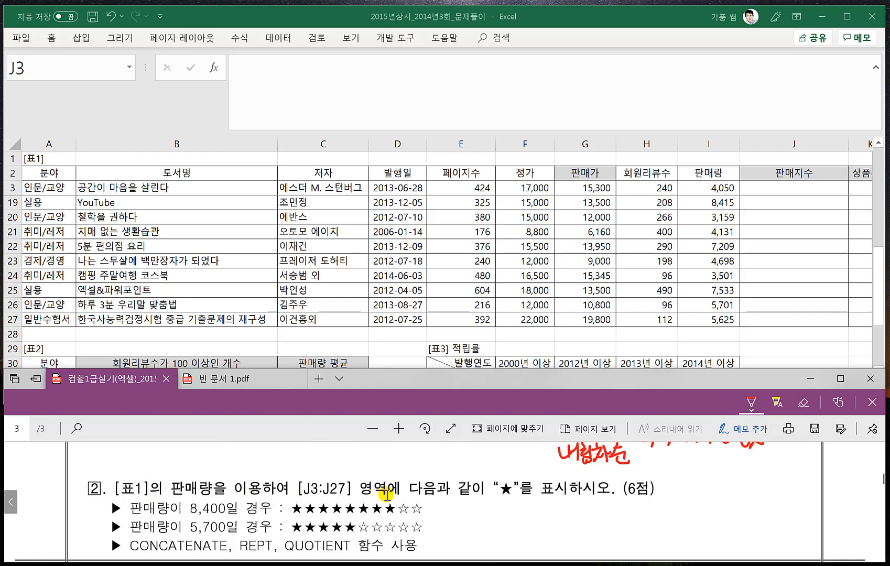
{"action": "scroll", "coordinate": [507, 492], "scroll_direction": "down", "scroll_amount": 1}
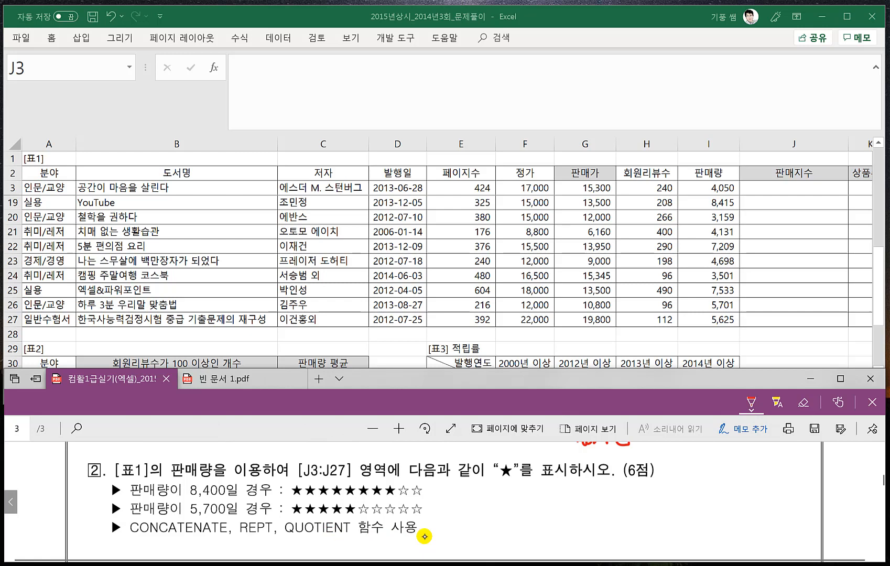
- Handwrite =concatenate(문자1,문자2,문자3)=문자1문자2문자3 beside problem 2 and underline the joined text
{"action": "left_click_drag", "start_coordinate": [437, 495], "coordinate": [451, 499]}
{"action": "mouse_move", "coordinate": [466, 488]}
{"action": "left_mouse_down"}
{"action": "mouse_move", "coordinate": [458, 491]}
{"action": "mouse_move", "coordinate": [463, 505]}
{"action": "left_mouse_up"}
{"action": "left_click_drag", "start_coordinate": [468, 490], "coordinate": [488, 502]}
{"action": "mouse_move", "coordinate": [495, 486]}
{"action": "left_mouse_down"}
{"action": "mouse_move", "coordinate": [493, 502]}
{"action": "mouse_move", "coordinate": [534, 489]}
{"action": "mouse_move", "coordinate": [562, 502]}
{"action": "mouse_move", "coordinate": [582, 490]}
{"action": "mouse_move", "coordinate": [589, 506]}
{"action": "mouse_move", "coordinate": [625, 505]}
{"action": "left_mouse_up"}
{"action": "left_click_drag", "start_coordinate": [629, 494], "coordinate": [643, 504]}
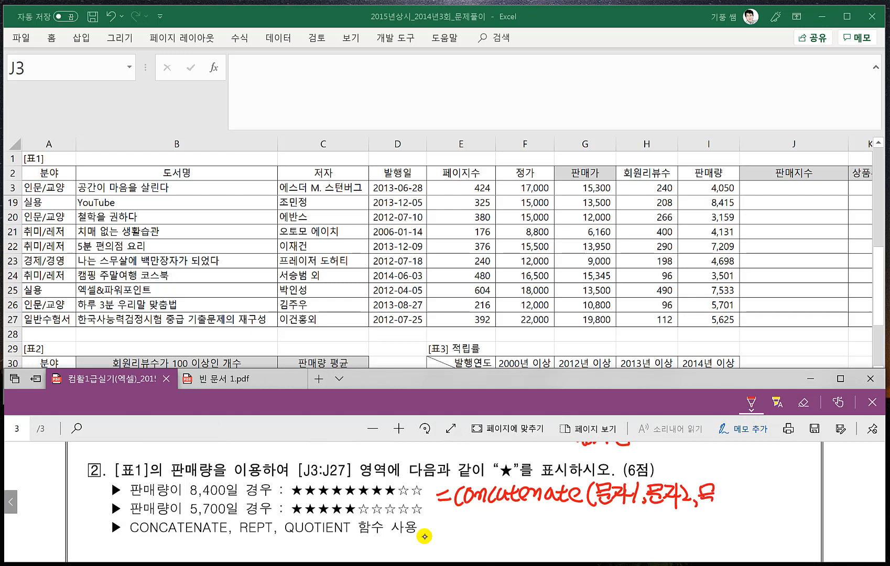
{"action": "left_click_drag", "start_coordinate": [716, 487], "coordinate": [718, 504]}
{"action": "mouse_move", "coordinate": [726, 486]}
{"action": "left_mouse_down"}
{"action": "mouse_move", "coordinate": [726, 508]}
{"action": "mouse_move", "coordinate": [740, 504]}
{"action": "left_mouse_up"}
{"action": "left_click_drag", "start_coordinate": [746, 491], "coordinate": [764, 505]}
{"action": "left_click_drag", "start_coordinate": [769, 488], "coordinate": [793, 501]}
{"action": "left_click_drag", "start_coordinate": [793, 485], "coordinate": [804, 494]}
{"action": "left_click_drag", "start_coordinate": [791, 496], "coordinate": [805, 501]}
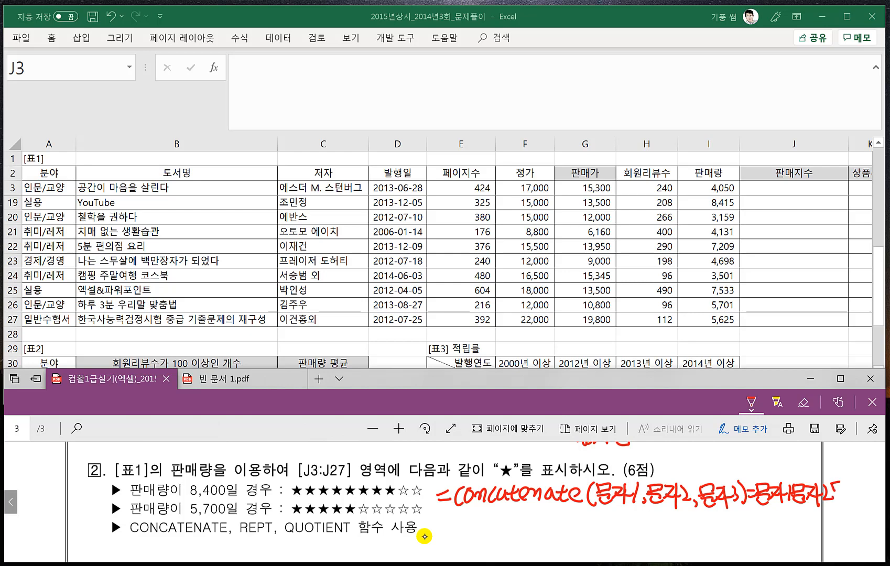
{"action": "left_click_drag", "start_coordinate": [832, 495], "coordinate": [844, 501]}
{"action": "left_click_drag", "start_coordinate": [845, 486], "coordinate": [863, 501]}
{"action": "left_click_drag", "start_coordinate": [758, 507], "coordinate": [858, 506]}
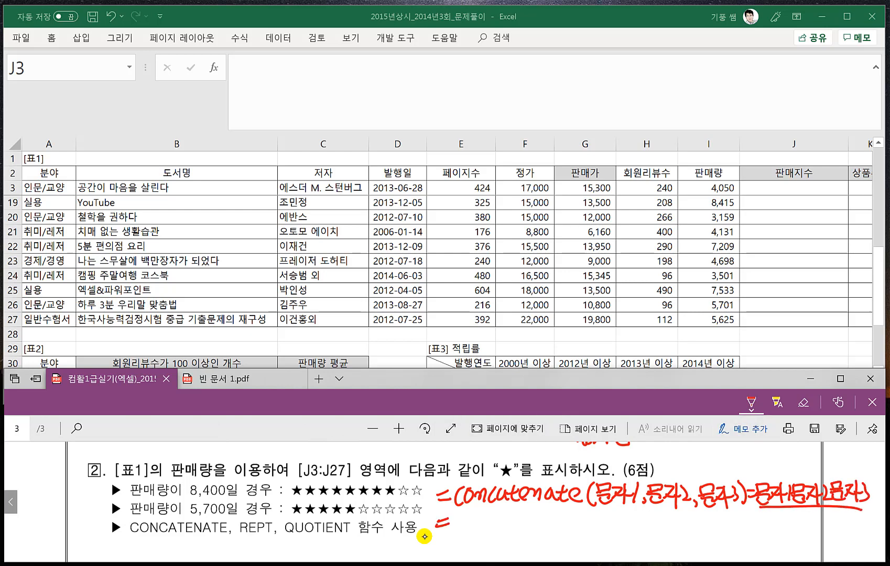
- Handwrite a concatenate example below the syntax joining "못생긴" with the instructor's nickname, and underline its joined result
{"action": "mouse_move", "coordinate": [461, 514]}
{"action": "left_mouse_down"}
{"action": "mouse_move", "coordinate": [500, 526]}
{"action": "mouse_move", "coordinate": [570, 513]}
{"action": "left_mouse_up"}
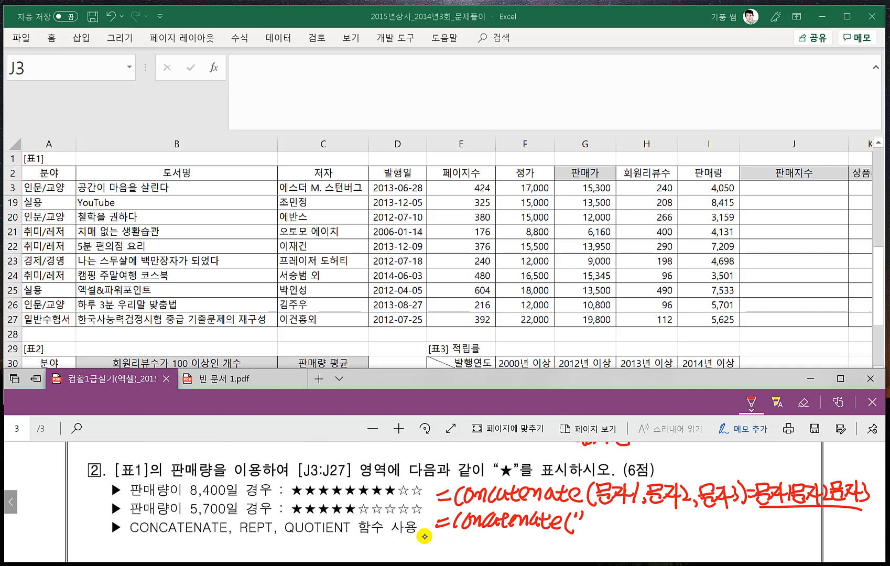
{"action": "left_click_drag", "start_coordinate": [587, 524], "coordinate": [596, 523]}
{"action": "left_click_drag", "start_coordinate": [584, 533], "coordinate": [613, 527]}
{"action": "mouse_move", "coordinate": [603, 522]}
{"action": "left_mouse_down"}
{"action": "mouse_move", "coordinate": [616, 533]}
{"action": "mouse_move", "coordinate": [630, 526]}
{"action": "left_mouse_up"}
{"action": "mouse_move", "coordinate": [619, 525]}
{"action": "left_mouse_down"}
{"action": "mouse_move", "coordinate": [632, 532]}
{"action": "mouse_move", "coordinate": [635, 522]}
{"action": "left_mouse_up"}
{"action": "mouse_move", "coordinate": [640, 514]}
{"action": "left_mouse_down"}
{"action": "mouse_move", "coordinate": [639, 522]}
{"action": "mouse_move", "coordinate": [669, 527]}
{"action": "left_mouse_up"}
{"action": "left_click_drag", "start_coordinate": [675, 514], "coordinate": [674, 534]}
{"action": "left_click_drag", "start_coordinate": [675, 523], "coordinate": [688, 526]}
{"action": "left_click_drag", "start_coordinate": [684, 530], "coordinate": [702, 539]}
{"action": "mouse_move", "coordinate": [702, 530]}
{"action": "left_mouse_down"}
{"action": "mouse_move", "coordinate": [710, 537]}
{"action": "mouse_move", "coordinate": [717, 525]}
{"action": "left_mouse_up"}
{"action": "left_click_drag", "start_coordinate": [721, 518], "coordinate": [719, 525]}
{"action": "mouse_move", "coordinate": [727, 514]}
{"action": "left_mouse_down"}
{"action": "mouse_move", "coordinate": [726, 537]}
{"action": "mouse_move", "coordinate": [740, 524]}
{"action": "left_mouse_up"}
{"action": "mouse_move", "coordinate": [738, 517]}
{"action": "left_mouse_down"}
{"action": "mouse_move", "coordinate": [737, 534]}
{"action": "mouse_move", "coordinate": [760, 529]}
{"action": "mouse_move", "coordinate": [767, 516]}
{"action": "mouse_move", "coordinate": [779, 529]}
{"action": "left_mouse_up"}
{"action": "mouse_move", "coordinate": [783, 513]}
{"action": "left_mouse_down"}
{"action": "mouse_move", "coordinate": [782, 533]}
{"action": "mouse_move", "coordinate": [812, 527]}
{"action": "left_mouse_up"}
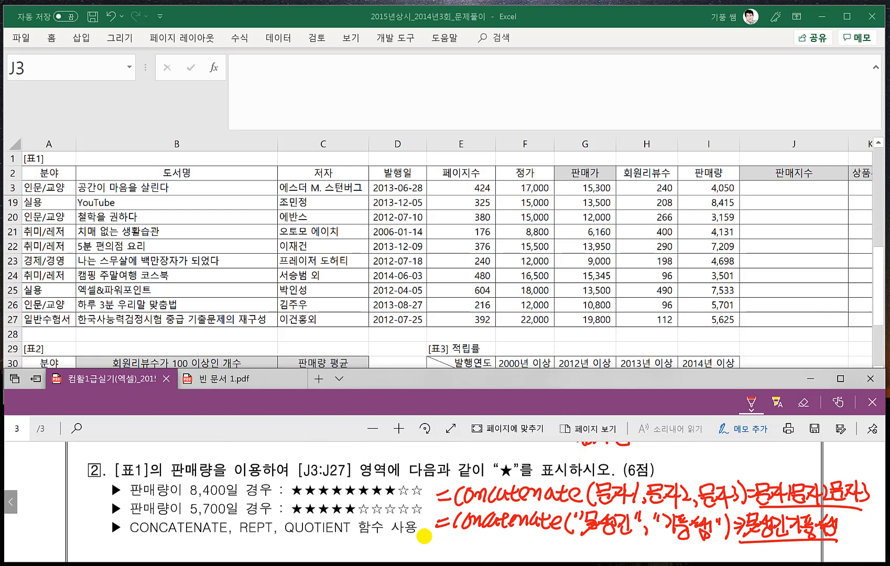
- Handwrite the syntax =Rept(문자,k) below the problem's function list
{"action": "scroll", "coordinate": [427, 534], "scroll_direction": "down", "scroll_amount": 1}
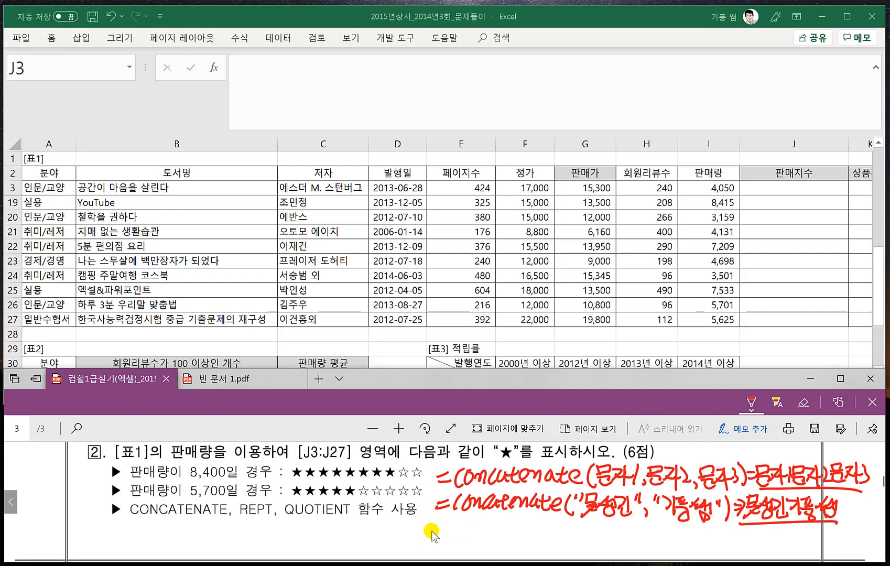
{"action": "left_click_drag", "start_coordinate": [236, 528], "coordinate": [249, 526]}
{"action": "left_click_drag", "start_coordinate": [236, 536], "coordinate": [274, 542]}
{"action": "left_click_drag", "start_coordinate": [275, 535], "coordinate": [284, 540]}
{"action": "mouse_move", "coordinate": [287, 531]}
{"action": "left_mouse_down"}
{"action": "mouse_move", "coordinate": [283, 554]}
{"action": "mouse_move", "coordinate": [307, 541]}
{"action": "left_mouse_up"}
{"action": "mouse_move", "coordinate": [320, 523]}
{"action": "left_mouse_down"}
{"action": "mouse_move", "coordinate": [317, 539]}
{"action": "mouse_move", "coordinate": [322, 533]}
{"action": "left_mouse_up"}
{"action": "left_click_drag", "start_coordinate": [322, 524], "coordinate": [335, 544]}
{"action": "left_click_drag", "start_coordinate": [339, 528], "coordinate": [351, 536]}
{"action": "mouse_move", "coordinate": [351, 520]}
{"action": "left_mouse_down"}
{"action": "mouse_move", "coordinate": [350, 547]}
{"action": "mouse_move", "coordinate": [365, 543]}
{"action": "left_mouse_up"}
{"action": "left_click_drag", "start_coordinate": [369, 521], "coordinate": [371, 541]}
{"action": "left_click_drag", "start_coordinate": [383, 531], "coordinate": [383, 539]}
{"action": "left_click_drag", "start_coordinate": [385, 520], "coordinate": [384, 544]}
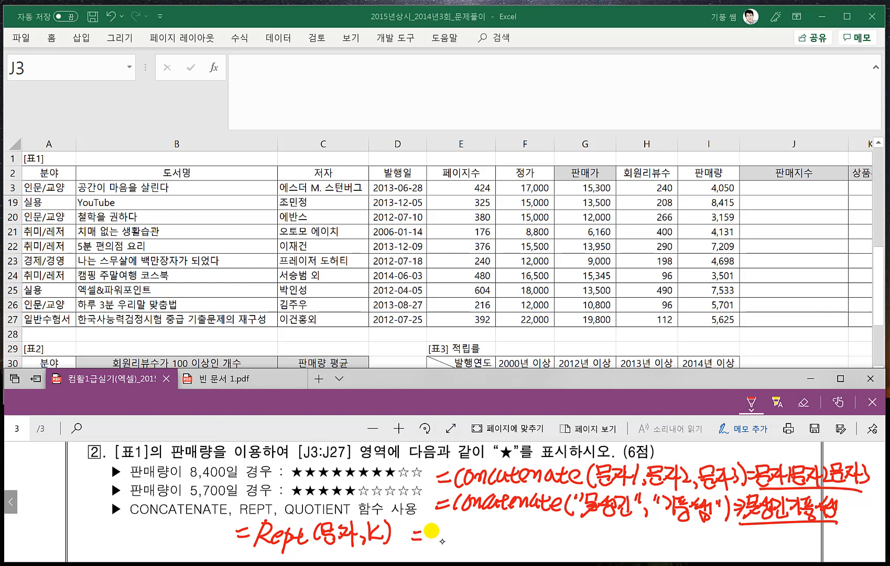
- Handwrite the example =Rept("☆",3)=☆☆☆ beside the REPT syntax
{"action": "left_click_drag", "start_coordinate": [436, 521], "coordinate": [428, 544]}
{"action": "left_click_drag", "start_coordinate": [431, 523], "coordinate": [450, 540]}
{"action": "mouse_move", "coordinate": [453, 532]}
{"action": "left_mouse_down"}
{"action": "mouse_move", "coordinate": [447, 554]}
{"action": "mouse_move", "coordinate": [455, 540]}
{"action": "mouse_move", "coordinate": [473, 544]}
{"action": "left_mouse_up"}
{"action": "mouse_move", "coordinate": [485, 525]}
{"action": "left_mouse_down"}
{"action": "mouse_move", "coordinate": [484, 543]}
{"action": "mouse_move", "coordinate": [489, 528]}
{"action": "left_mouse_up"}
{"action": "left_click_drag", "start_coordinate": [496, 520], "coordinate": [501, 538]}
{"action": "mouse_move", "coordinate": [508, 522]}
{"action": "left_mouse_down"}
{"action": "mouse_move", "coordinate": [508, 539]}
{"action": "mouse_move", "coordinate": [514, 526]}
{"action": "mouse_move", "coordinate": [540, 538]}
{"action": "left_mouse_up"}
{"action": "mouse_move", "coordinate": [548, 521]}
{"action": "left_mouse_down"}
{"action": "mouse_move", "coordinate": [549, 540]}
{"action": "mouse_move", "coordinate": [569, 532]}
{"action": "left_mouse_up"}
{"action": "left_click_drag", "start_coordinate": [557, 539], "coordinate": [592, 534]}
{"action": "mouse_move", "coordinate": [581, 528]}
{"action": "left_mouse_down"}
{"action": "mouse_move", "coordinate": [587, 548]}
{"action": "mouse_move", "coordinate": [611, 530]}
{"action": "left_mouse_up"}
{"action": "mouse_move", "coordinate": [598, 526]}
{"action": "left_mouse_down"}
{"action": "mouse_move", "coordinate": [605, 549]}
{"action": "mouse_move", "coordinate": [611, 542]}
{"action": "left_mouse_up"}
{"action": "mouse_move", "coordinate": [624, 527]}
{"action": "left_mouse_down"}
{"action": "mouse_move", "coordinate": [629, 543]}
{"action": "mouse_move", "coordinate": [621, 549]}
{"action": "left_mouse_up"}
{"action": "left_click_drag", "start_coordinate": [614, 543], "coordinate": [630, 536]}
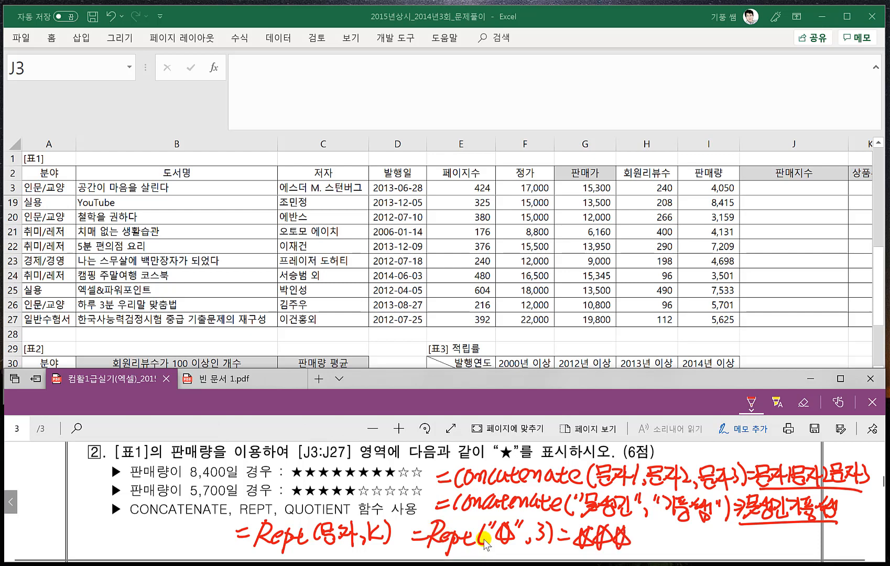
- Underline 문자 in the REPT note and draw a filled star and an empty star beneath it
{"action": "scroll", "coordinate": [483, 541], "scroll_direction": "down", "scroll_amount": 1}
{"action": "scroll", "coordinate": [483, 541], "scroll_direction": "down", "scroll_amount": 1}
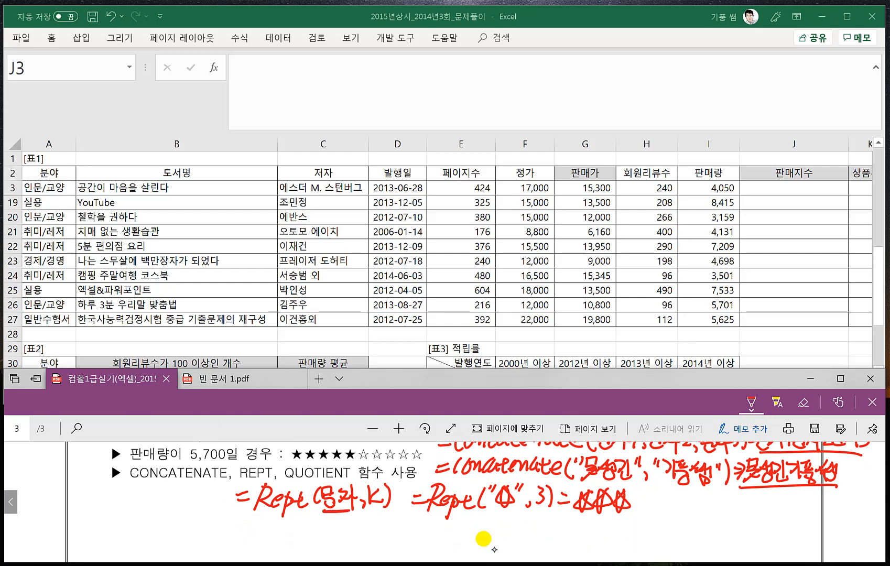
{"action": "left_click_drag", "start_coordinate": [331, 515], "coordinate": [330, 532]}
{"action": "mouse_move", "coordinate": [349, 515]}
{"action": "left_mouse_down"}
{"action": "mouse_move", "coordinate": [342, 529]}
{"action": "mouse_move", "coordinate": [352, 534]}
{"action": "left_mouse_up"}
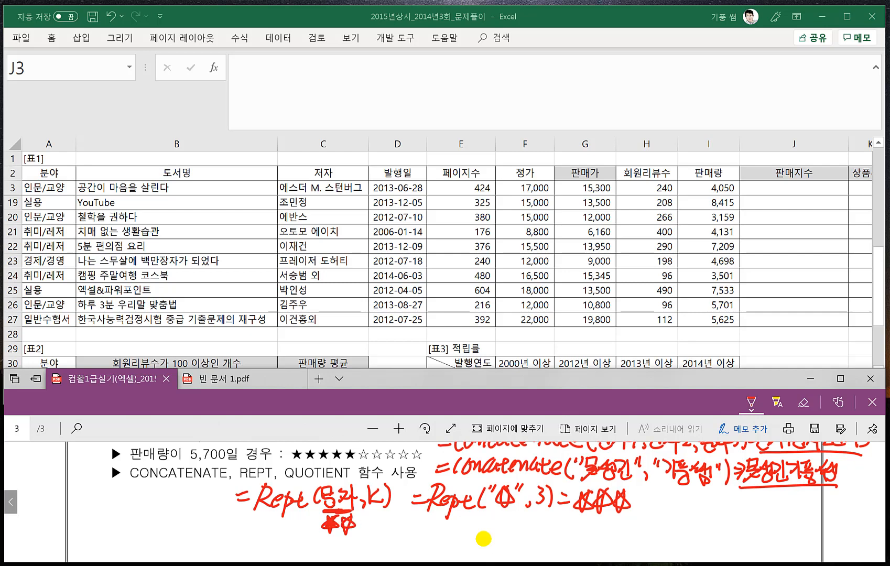
- Start the handwritten note =Quotient( below the REPT line, undoing and redrawing its first letters
{"action": "scroll", "coordinate": [482, 546], "scroll_direction": "down", "scroll_amount": 1}
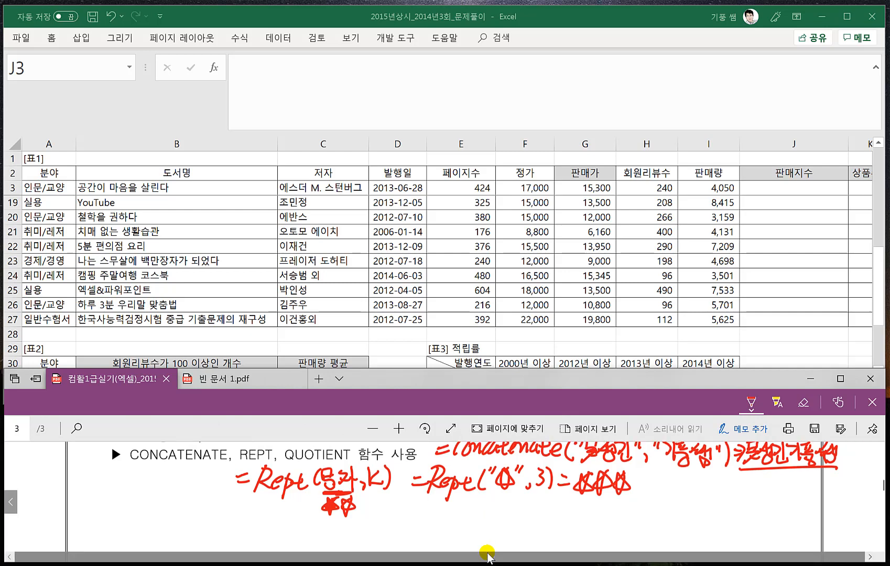
{"action": "left_click_drag", "start_coordinate": [243, 528], "coordinate": [257, 526]}
{"action": "mouse_move", "coordinate": [266, 517]}
{"action": "left_mouse_down"}
{"action": "mouse_move", "coordinate": [263, 535]}
{"action": "mouse_move", "coordinate": [282, 537]}
{"action": "left_mouse_up"}
{"action": "left_click_drag", "start_coordinate": [290, 518], "coordinate": [290, 537]}
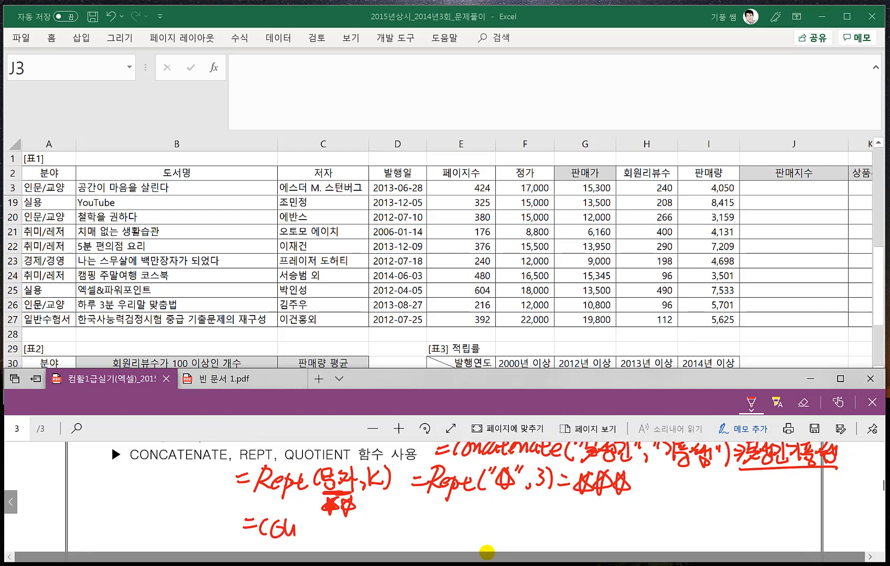
{"action": "key", "text": "ctrl+z"}
{"action": "key", "text": "ctrl+z"}
{"action": "mouse_move", "coordinate": [269, 518]}
{"action": "left_mouse_down"}
{"action": "mouse_move", "coordinate": [283, 538]}
{"action": "mouse_move", "coordinate": [309, 540]}
{"action": "left_mouse_up"}
{"action": "mouse_move", "coordinate": [299, 526]}
{"action": "left_mouse_down"}
{"action": "mouse_move", "coordinate": [316, 524]}
{"action": "mouse_move", "coordinate": [319, 541]}
{"action": "mouse_move", "coordinate": [337, 535]}
{"action": "left_mouse_up"}
{"action": "mouse_move", "coordinate": [328, 526]}
{"action": "left_mouse_down"}
{"action": "mouse_move", "coordinate": [330, 541]}
{"action": "mouse_move", "coordinate": [369, 535]}
{"action": "left_mouse_up"}
{"action": "left_click_drag", "start_coordinate": [376, 516], "coordinate": [372, 540]}
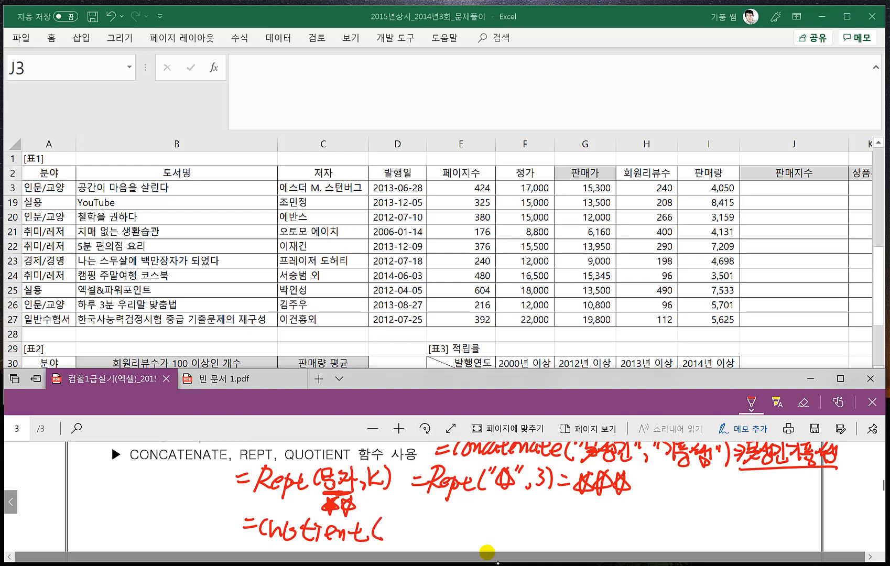
- Underline QUOTIENT in the problem's function list and complete the handwritten syntax with the arguments (숫자,k)
{"action": "left_click_drag", "start_coordinate": [285, 467], "coordinate": [347, 455]}
{"action": "left_click_drag", "start_coordinate": [391, 515], "coordinate": [385, 526]}
{"action": "mouse_move", "coordinate": [382, 531]}
{"action": "left_mouse_down"}
{"action": "mouse_move", "coordinate": [399, 530]}
{"action": "mouse_move", "coordinate": [393, 541]}
{"action": "left_mouse_up"}
{"action": "mouse_move", "coordinate": [398, 517]}
{"action": "left_mouse_down"}
{"action": "mouse_move", "coordinate": [412, 519]}
{"action": "mouse_move", "coordinate": [400, 534]}
{"action": "left_mouse_up"}
{"action": "left_click_drag", "start_coordinate": [409, 524], "coordinate": [420, 533]}
{"action": "mouse_move", "coordinate": [417, 511]}
{"action": "left_mouse_down"}
{"action": "mouse_move", "coordinate": [419, 536]}
{"action": "mouse_move", "coordinate": [433, 535]}
{"action": "left_mouse_up"}
{"action": "mouse_move", "coordinate": [445, 519]}
{"action": "left_mouse_down"}
{"action": "mouse_move", "coordinate": [433, 528]}
{"action": "mouse_move", "coordinate": [447, 534]}
{"action": "left_mouse_up"}
{"action": "left_click_drag", "start_coordinate": [447, 512], "coordinate": [449, 542]}
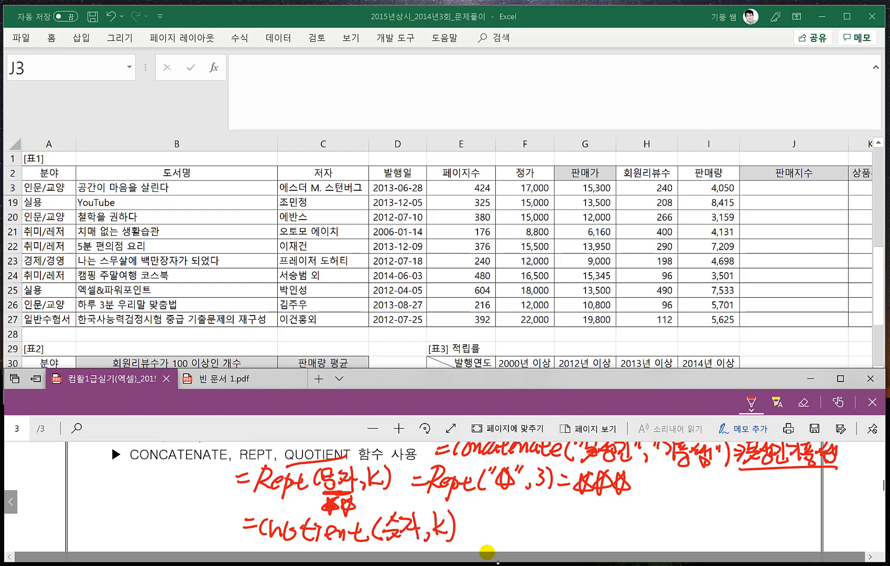
- Handwrite the example =Quotient(10,4)⇒2 beside the QUOTIENT syntax
{"action": "left_click_drag", "start_coordinate": [486, 519], "coordinate": [500, 518]}
{"action": "mouse_move", "coordinate": [487, 524]}
{"action": "left_mouse_down"}
{"action": "mouse_move", "coordinate": [515, 510]}
{"action": "mouse_move", "coordinate": [528, 535]}
{"action": "left_mouse_up"}
{"action": "mouse_move", "coordinate": [533, 518]}
{"action": "left_mouse_down"}
{"action": "mouse_move", "coordinate": [543, 535]}
{"action": "mouse_move", "coordinate": [552, 526]}
{"action": "mouse_move", "coordinate": [566, 535]}
{"action": "left_mouse_up"}
{"action": "mouse_move", "coordinate": [558, 525]}
{"action": "left_mouse_down"}
{"action": "mouse_move", "coordinate": [574, 523]}
{"action": "mouse_move", "coordinate": [572, 533]}
{"action": "left_mouse_up"}
{"action": "mouse_move", "coordinate": [579, 528]}
{"action": "left_mouse_down"}
{"action": "mouse_move", "coordinate": [587, 524]}
{"action": "mouse_move", "coordinate": [589, 533]}
{"action": "left_mouse_up"}
{"action": "left_click_drag", "start_coordinate": [591, 522], "coordinate": [617, 534]}
{"action": "left_click_drag", "start_coordinate": [608, 524], "coordinate": [621, 522]}
{"action": "mouse_move", "coordinate": [632, 514]}
{"action": "left_mouse_down"}
{"action": "mouse_move", "coordinate": [629, 535]}
{"action": "mouse_move", "coordinate": [634, 526]}
{"action": "left_mouse_up"}
{"action": "mouse_move", "coordinate": [648, 512]}
{"action": "left_mouse_down"}
{"action": "mouse_move", "coordinate": [653, 519]}
{"action": "mouse_move", "coordinate": [647, 512]}
{"action": "left_mouse_up"}
{"action": "mouse_move", "coordinate": [658, 526]}
{"action": "left_mouse_down"}
{"action": "mouse_move", "coordinate": [655, 534]}
{"action": "mouse_move", "coordinate": [681, 524]}
{"action": "mouse_move", "coordinate": [677, 534]}
{"action": "mouse_move", "coordinate": [691, 536]}
{"action": "left_mouse_up"}
{"action": "left_click_drag", "start_coordinate": [700, 518], "coordinate": [714, 526]}
{"action": "mouse_move", "coordinate": [707, 513]}
{"action": "left_mouse_down"}
{"action": "mouse_move", "coordinate": [715, 530]}
{"action": "mouse_move", "coordinate": [748, 531]}
{"action": "left_mouse_up"}
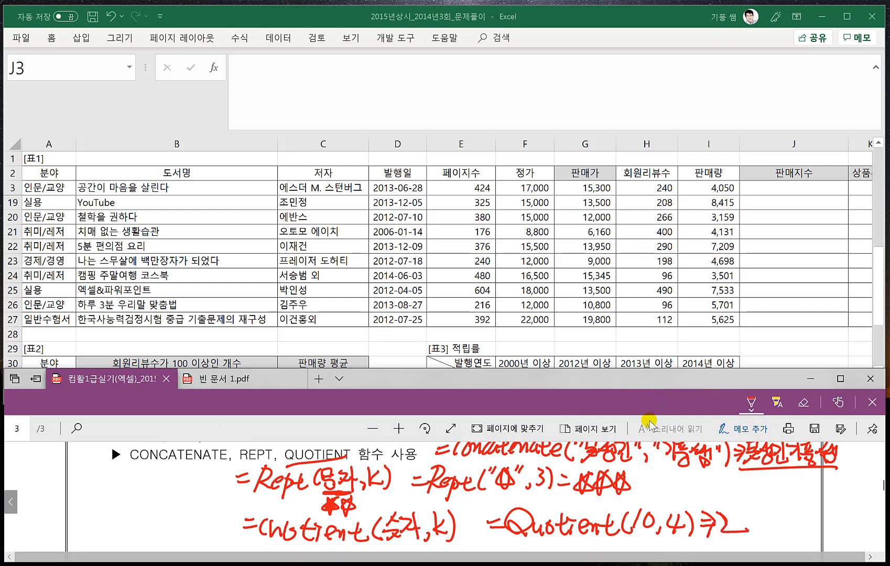
- Handwrite the syntax =mod(숫자,k) and the example =mod(15,4)⇒3 beneath the QUOTIENT example
{"action": "scroll", "coordinate": [649, 445], "scroll_direction": "down", "scroll_amount": 2}
{"action": "mouse_move", "coordinate": [493, 519]}
{"action": "left_mouse_down"}
{"action": "mouse_move", "coordinate": [558, 532]}
{"action": "mouse_move", "coordinate": [566, 503]}
{"action": "mouse_move", "coordinate": [579, 535]}
{"action": "mouse_move", "coordinate": [596, 523]}
{"action": "mouse_move", "coordinate": [600, 532]}
{"action": "left_mouse_up"}
{"action": "left_click_drag", "start_coordinate": [602, 508], "coordinate": [602, 536]}
{"action": "mouse_move", "coordinate": [617, 508]}
{"action": "left_mouse_down"}
{"action": "mouse_move", "coordinate": [616, 532]}
{"action": "mouse_move", "coordinate": [616, 523]}
{"action": "left_mouse_up"}
{"action": "mouse_move", "coordinate": [617, 522]}
{"action": "left_mouse_down"}
{"action": "mouse_move", "coordinate": [633, 537]}
{"action": "mouse_move", "coordinate": [668, 519]}
{"action": "left_mouse_up"}
{"action": "left_click_drag", "start_coordinate": [659, 527], "coordinate": [670, 525]}
{"action": "left_click_drag", "start_coordinate": [673, 518], "coordinate": [695, 526]}
{"action": "mouse_move", "coordinate": [702, 516]}
{"action": "left_mouse_down"}
{"action": "mouse_move", "coordinate": [729, 534]}
{"action": "mouse_move", "coordinate": [736, 524]}
{"action": "mouse_move", "coordinate": [752, 531]}
{"action": "left_mouse_up"}
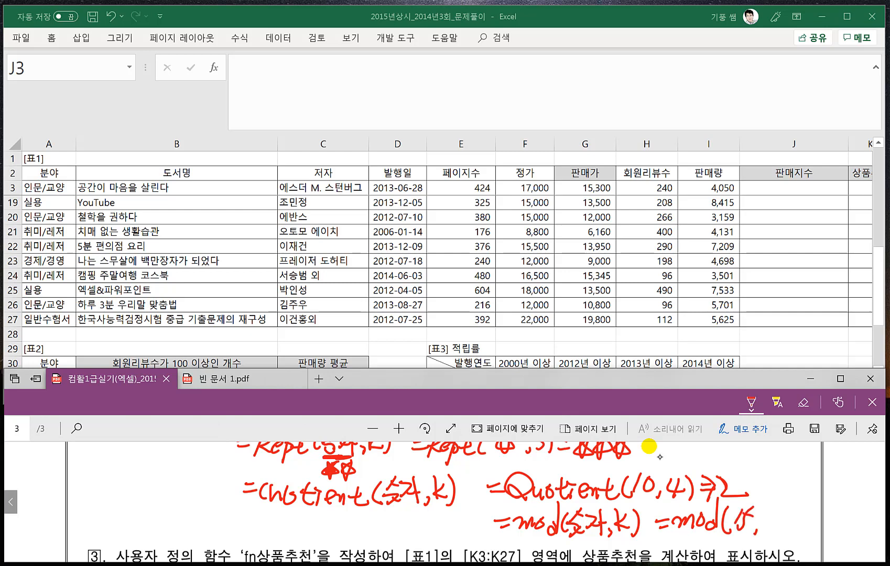
{"action": "mouse_move", "coordinate": [767, 512]}
{"action": "left_mouse_down"}
{"action": "mouse_move", "coordinate": [770, 524]}
{"action": "mouse_move", "coordinate": [787, 522]}
{"action": "left_mouse_up"}
{"action": "left_click_drag", "start_coordinate": [778, 510], "coordinate": [787, 534]}
{"action": "mouse_move", "coordinate": [792, 513]}
{"action": "left_mouse_down"}
{"action": "mouse_move", "coordinate": [804, 515]}
{"action": "mouse_move", "coordinate": [807, 528]}
{"action": "left_mouse_up"}
{"action": "left_click_drag", "start_coordinate": [795, 522], "coordinate": [832, 533]}
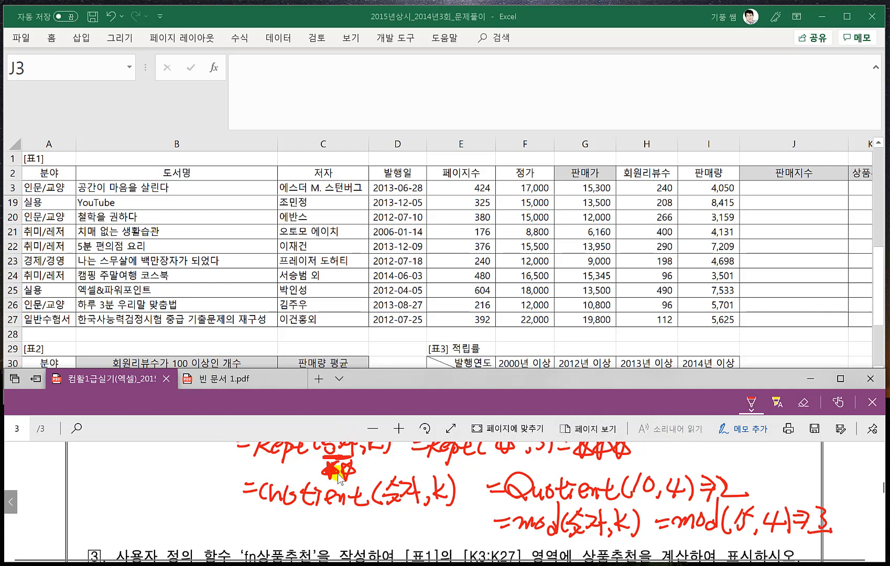
- Switch to Excel and enter =QUOTIENT(I3,1000) in the first 판매지수 cell, J3
{"action": "scroll", "coordinate": [338, 475], "scroll_direction": "up", "scroll_amount": 2}
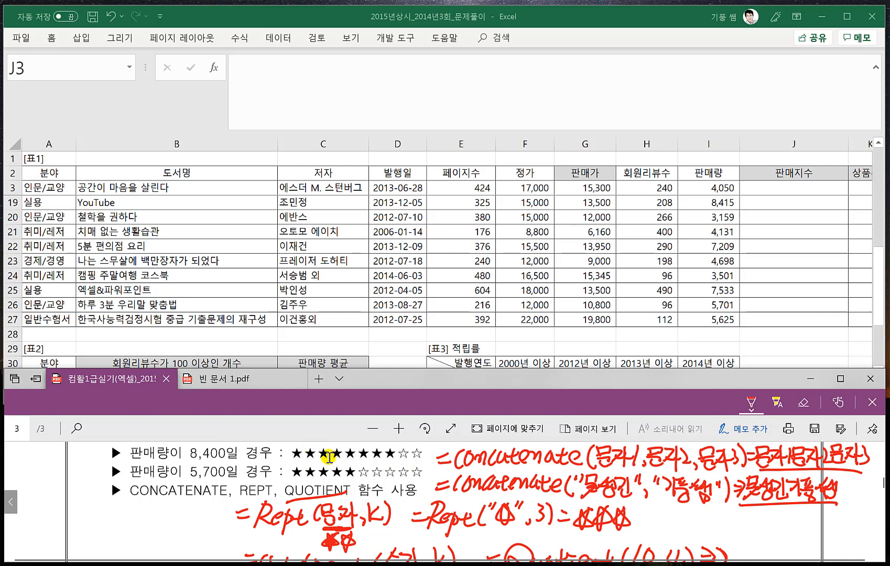
{"action": "left_click", "coordinate": [758, 190]}
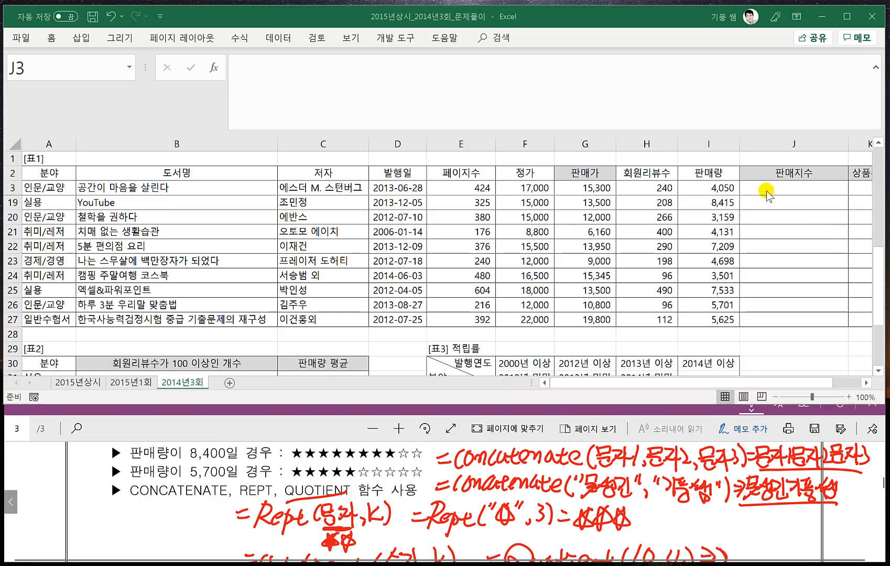
{"action": "type", "text": "="}
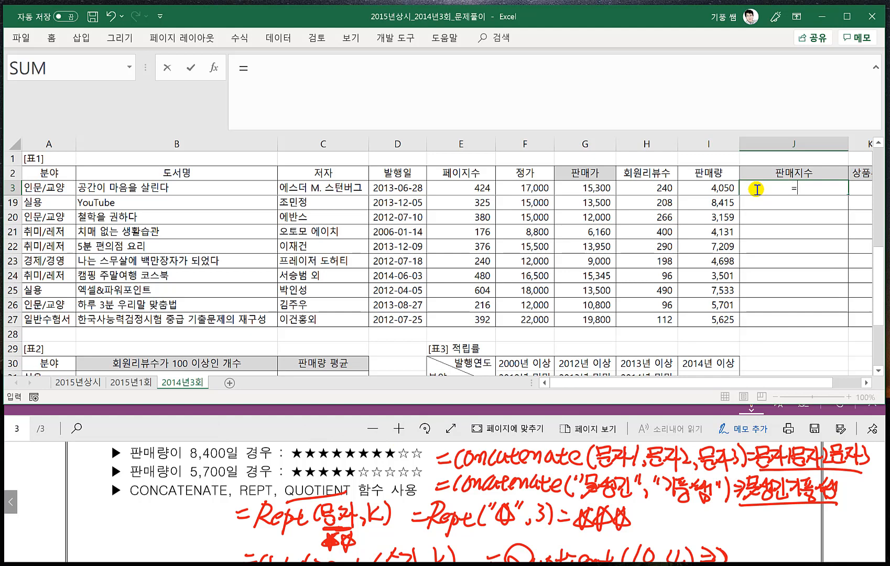
{"action": "type", "text": "quo"}
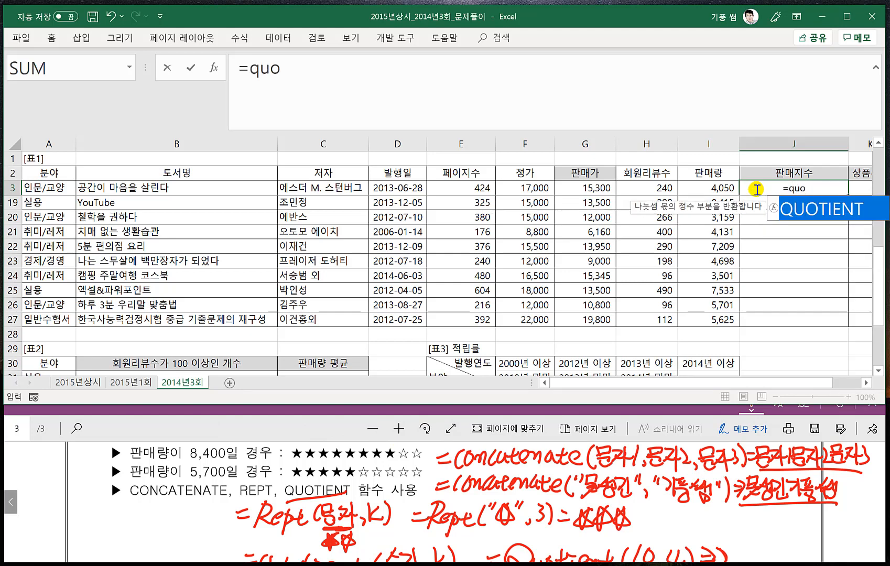
{"action": "key", "text": "Tab"}
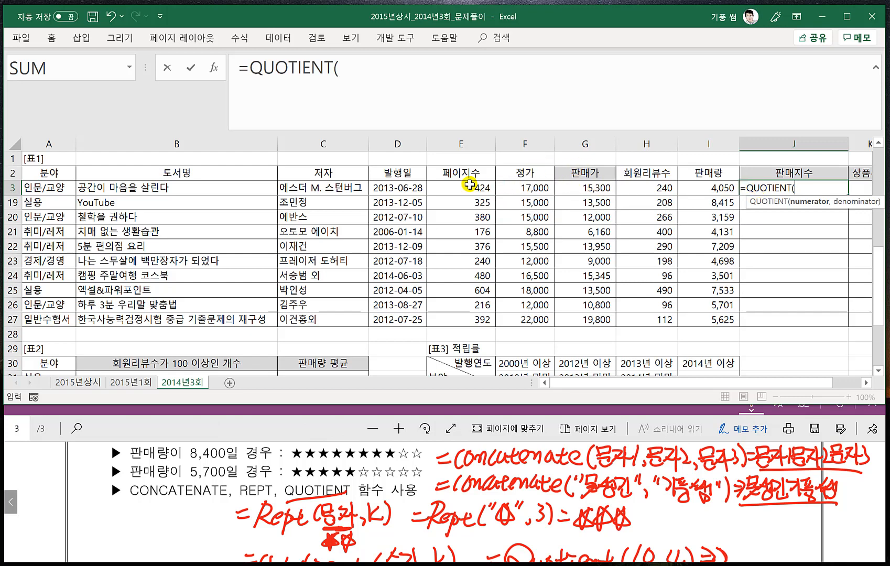
{"action": "left_click", "coordinate": [711, 189]}
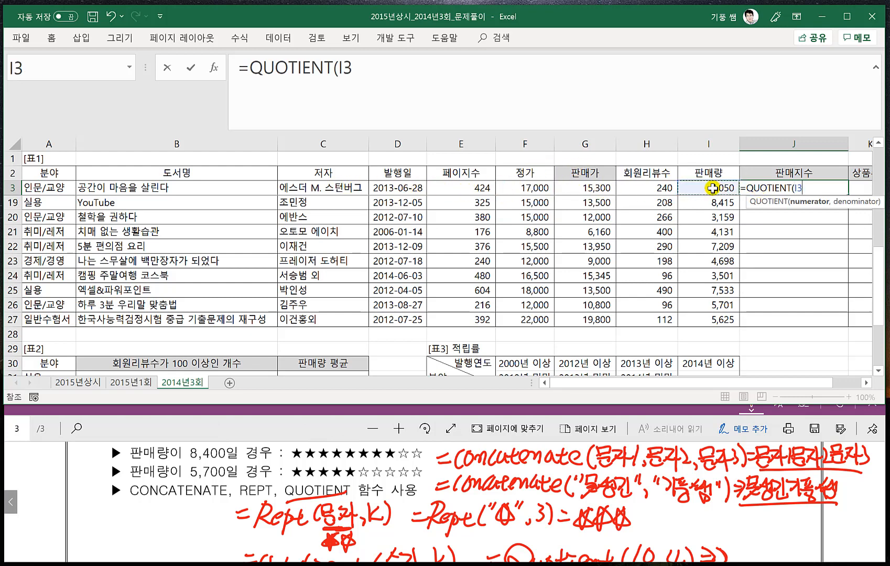
{"action": "type", "text": ",1"}
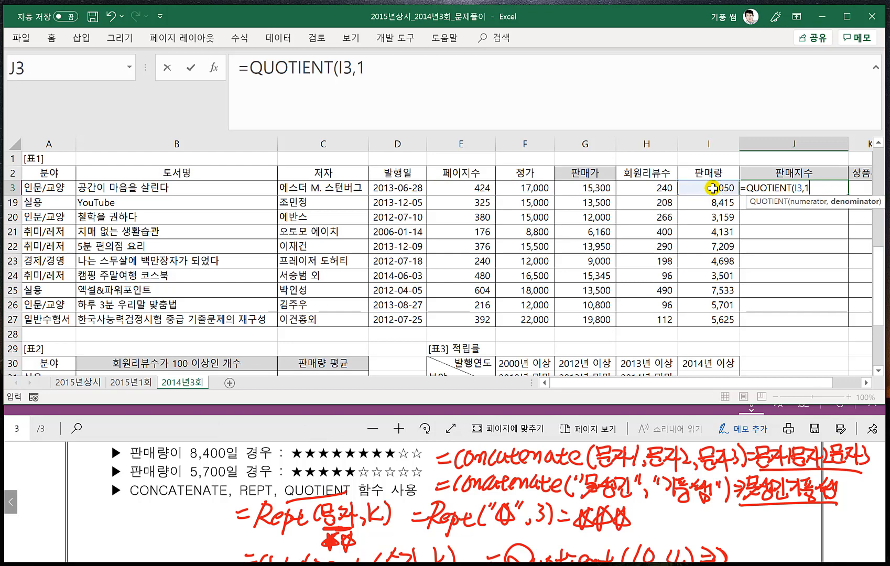
{"action": "type", "text": "000)"}
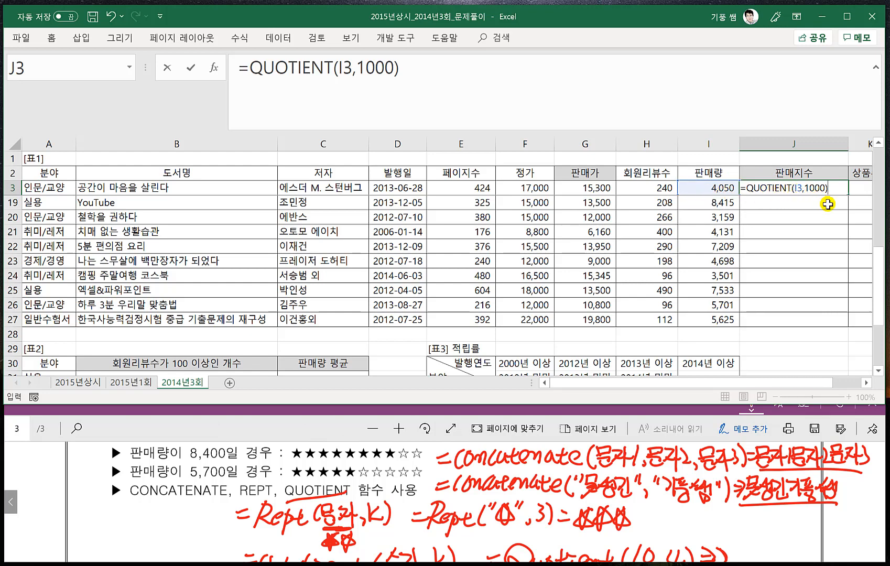
{"action": "key", "text": "Return"}
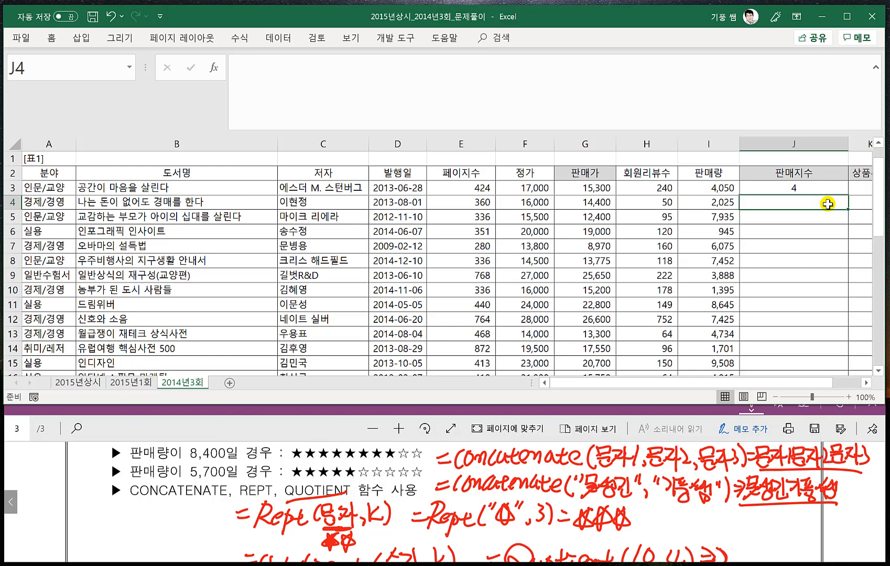
- Wrap the QUOTIENT formula in J3 in REPT so it reads =REPT("★",QUOTIENT(I3,1000))
{"action": "double_click", "coordinate": [793, 186]}
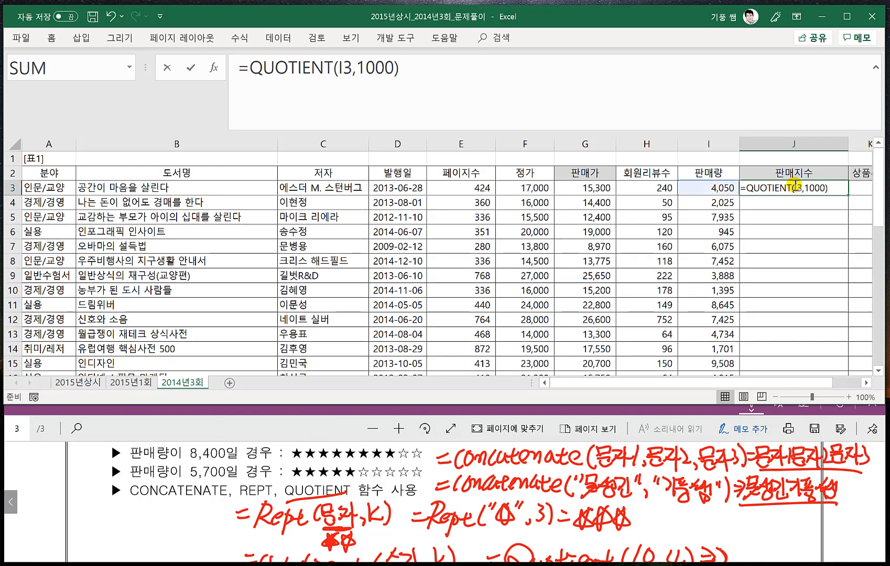
{"action": "left_click", "coordinate": [746, 188]}
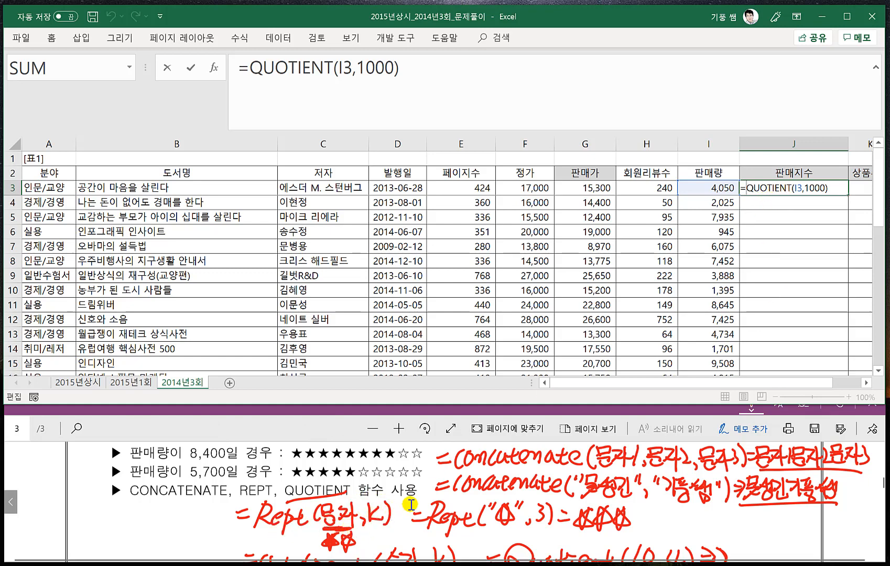
{"action": "type", "text": "rept("}
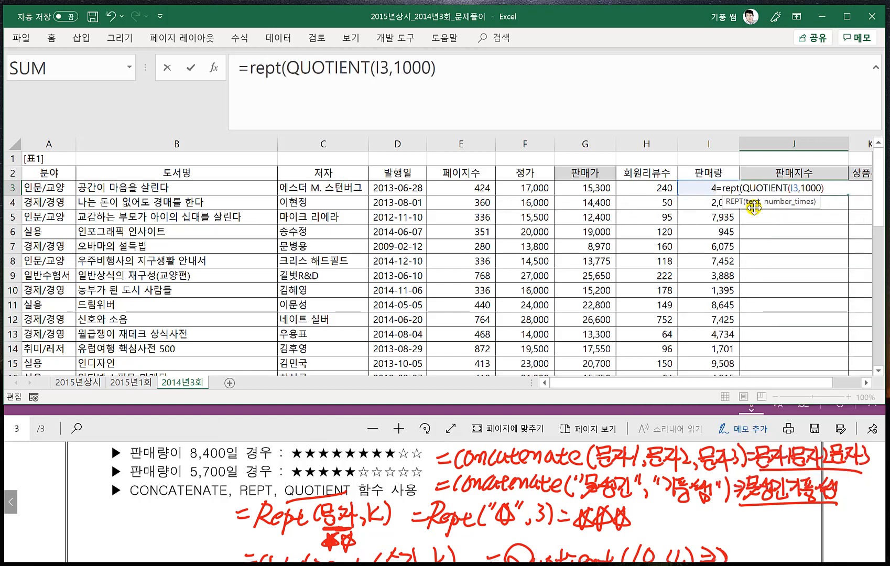
{"action": "type", "text": "\""}
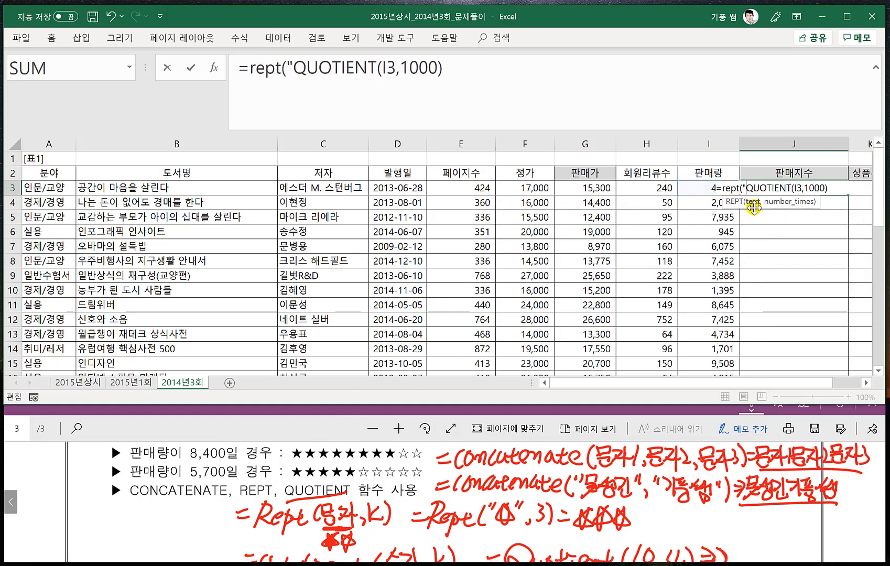
{"action": "left_click", "coordinate": [291, 71]}
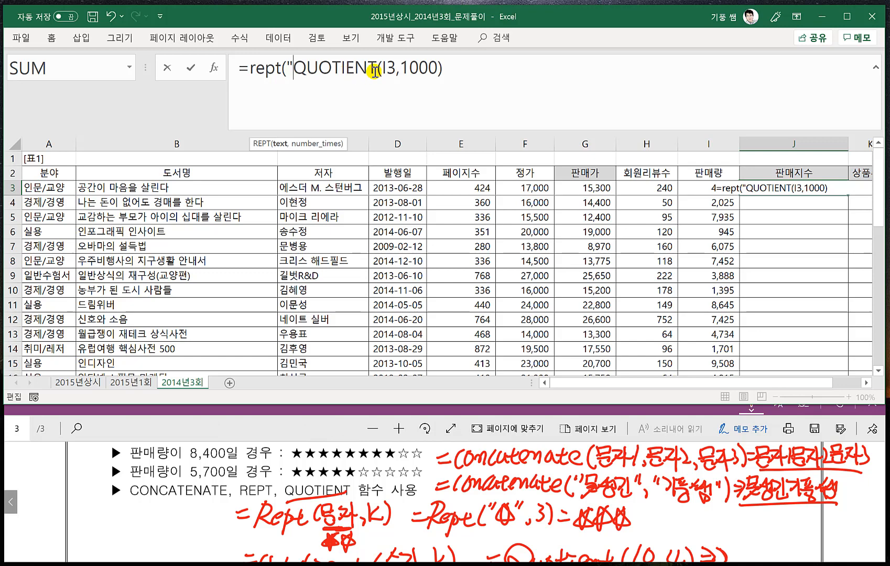
{"action": "type", "text": "ㅁ"}
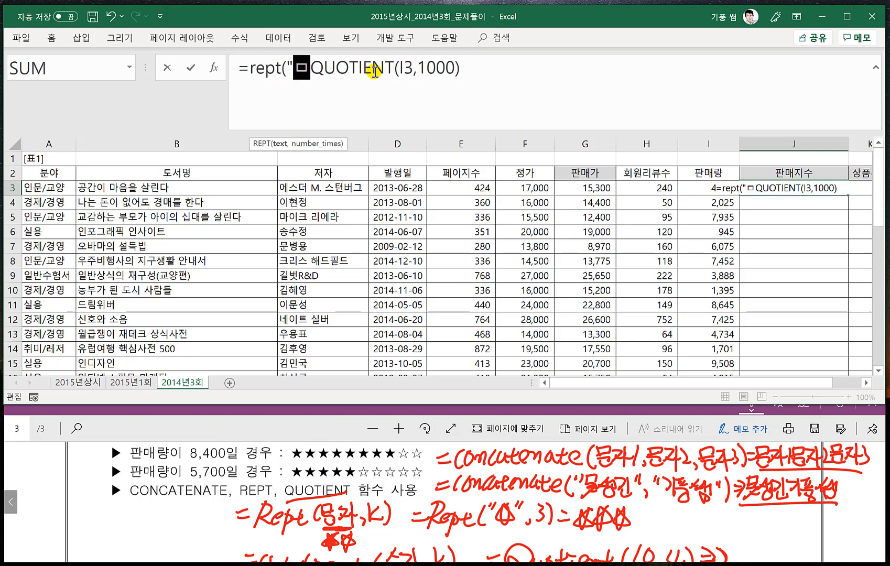
{"action": "key", "text": "Hangul_Hanja"}
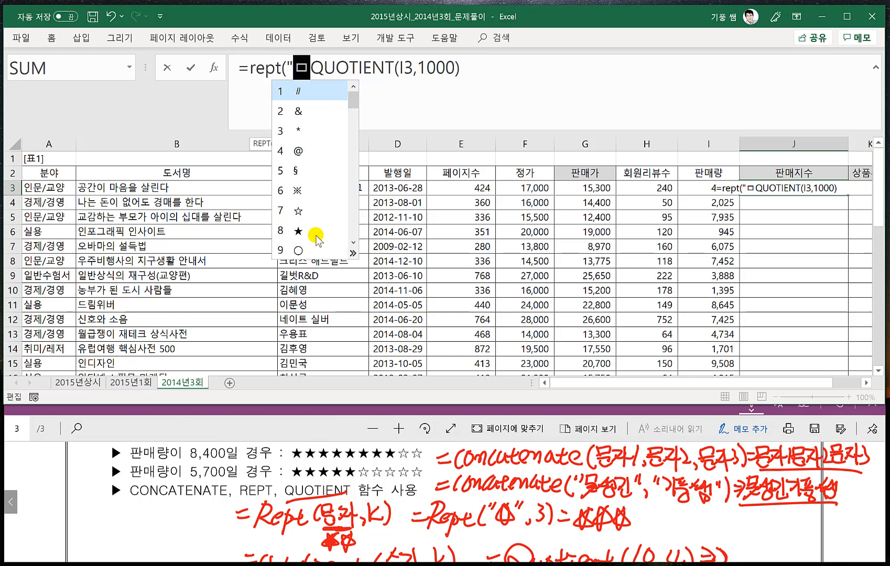
{"action": "left_click", "coordinate": [297, 231]}
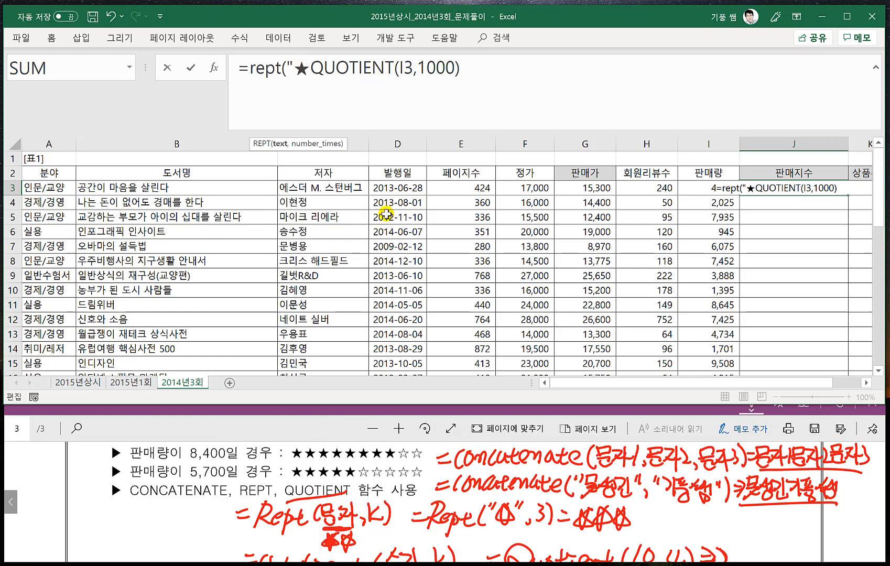
{"action": "type", "text": "\","}
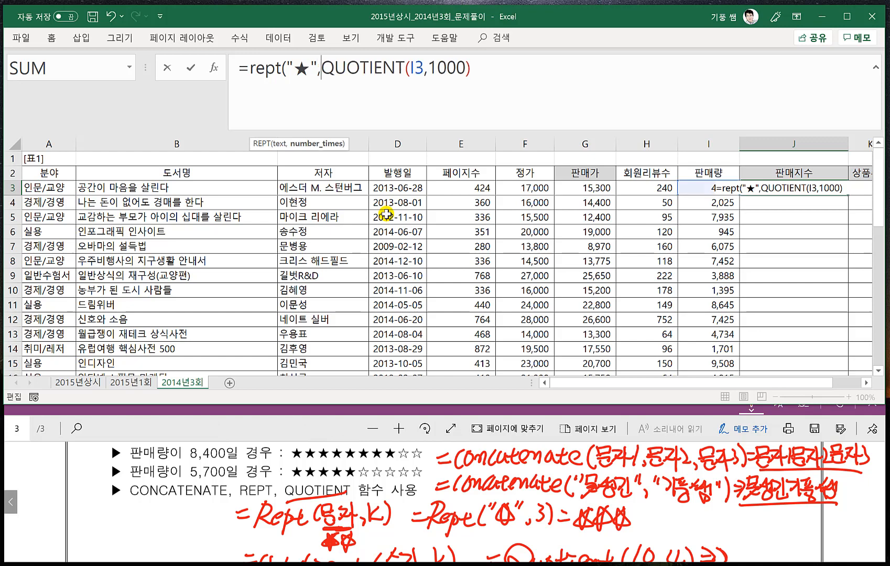
{"action": "left_click", "coordinate": [486, 65]}
{"action": "type", "text": ")"}
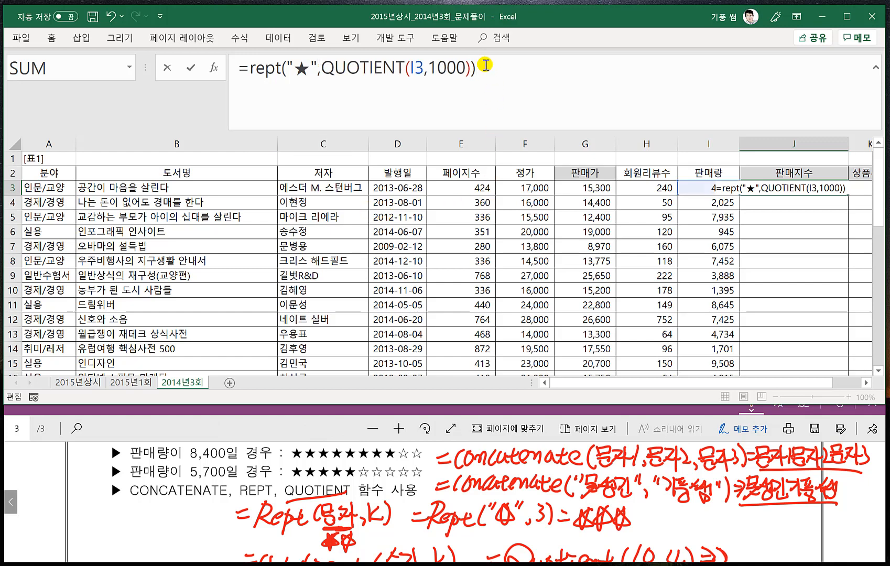
{"action": "key", "text": "Return"}
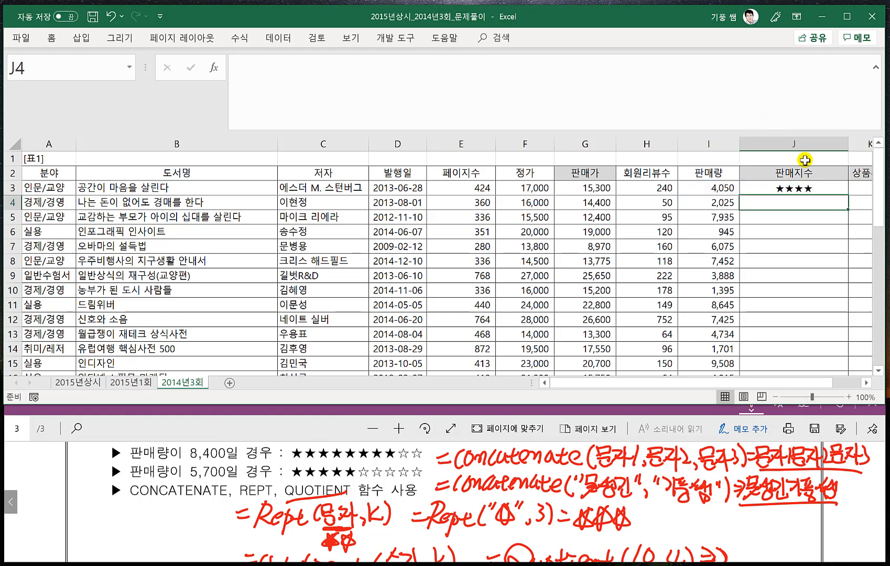
- Reopen the J3 formula and make the REPT("★",…) expression the first argument of CONCATENATE, followed by a comma
{"action": "left_click", "coordinate": [803, 190]}
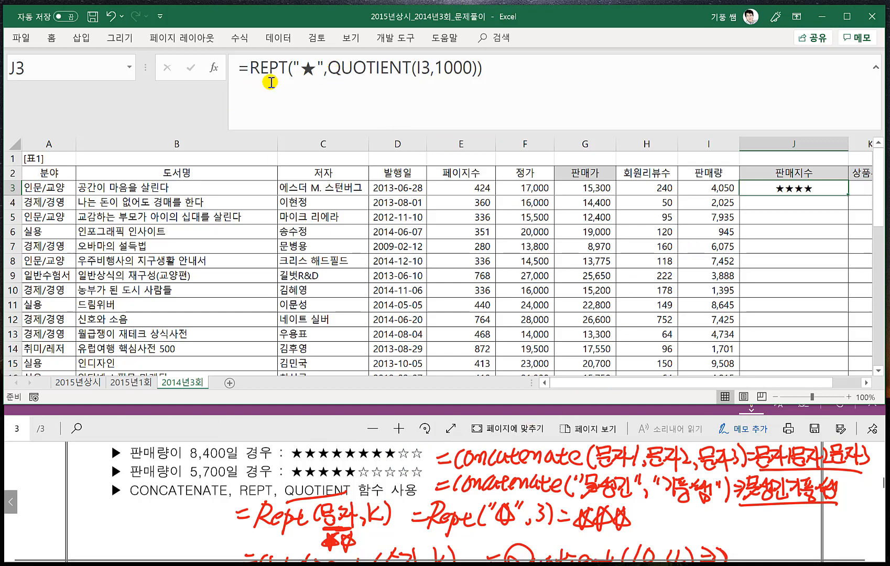
{"action": "key", "text": "F2"}
{"action": "left_click", "coordinate": [252, 68]}
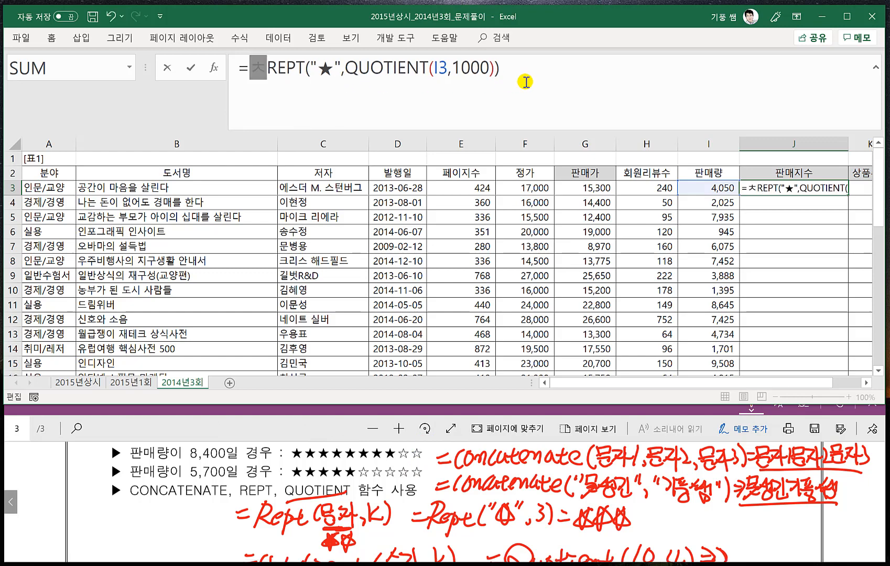
{"action": "type", "text": "co"}
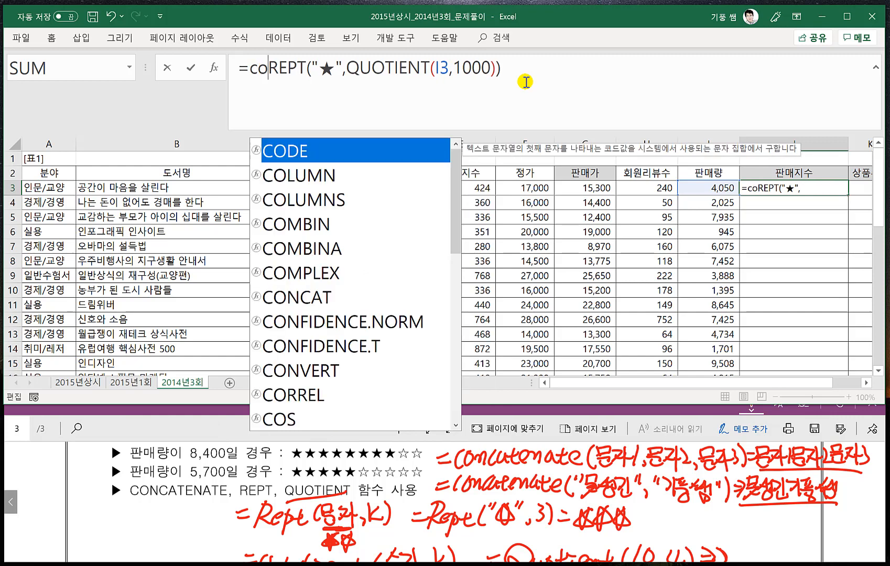
{"action": "type", "text": "nca"}
{"action": "key", "text": "Down"}
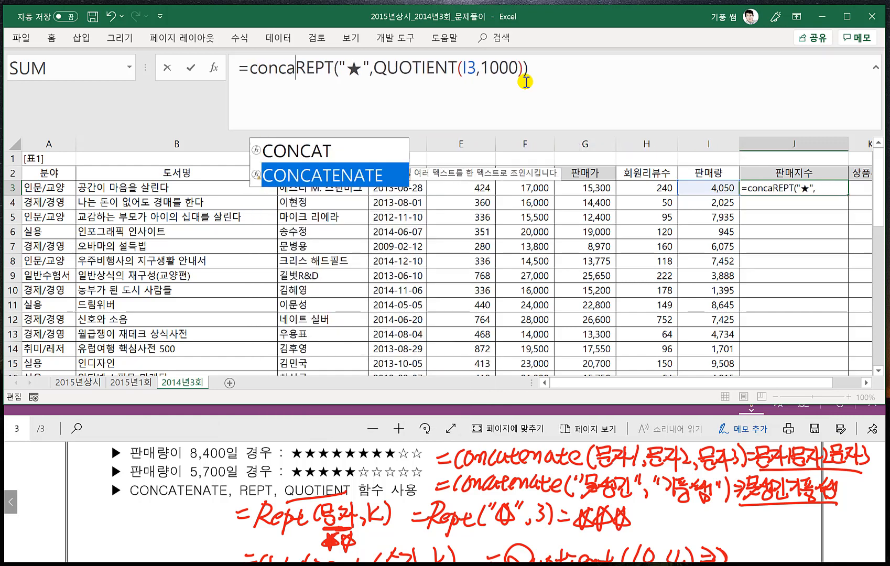
{"action": "key", "text": "Tab"}
{"action": "left_click", "coordinate": [638, 71]}
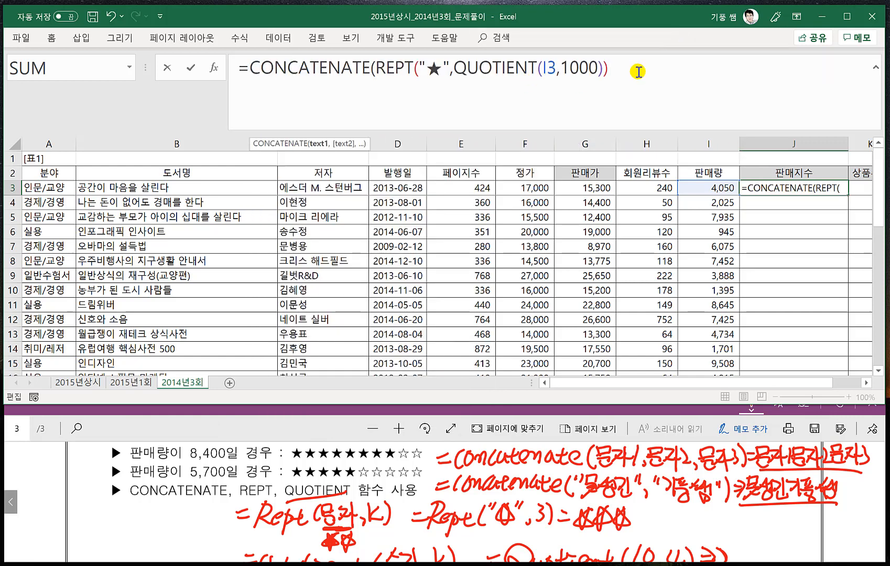
{"action": "type", "text": ","}
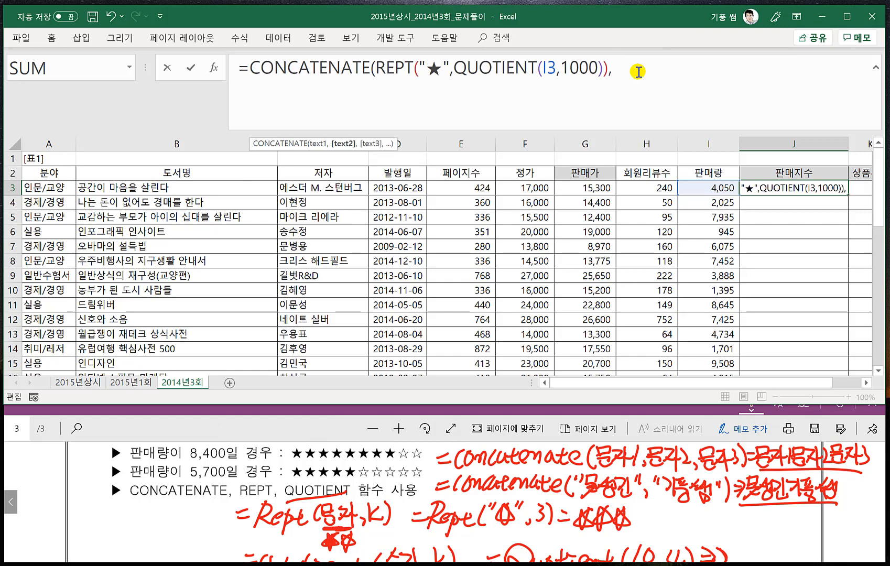
{"action": "type", "text": "rept("}
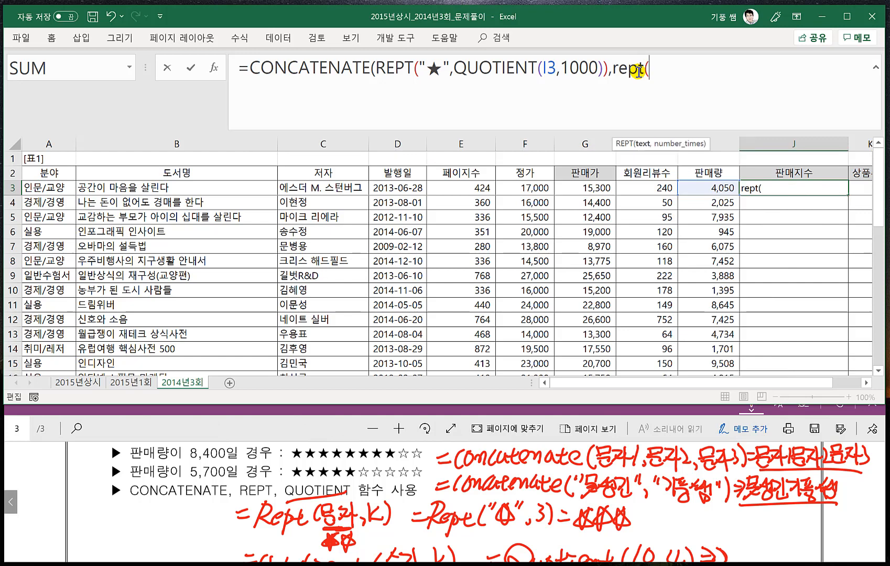
{"action": "type", "text": "\"ㅁ"}
- Add a second REPT with the text "☆" as the next CONCATENATE argument in J3
{"action": "key", "text": "Hangul_Hanja"}
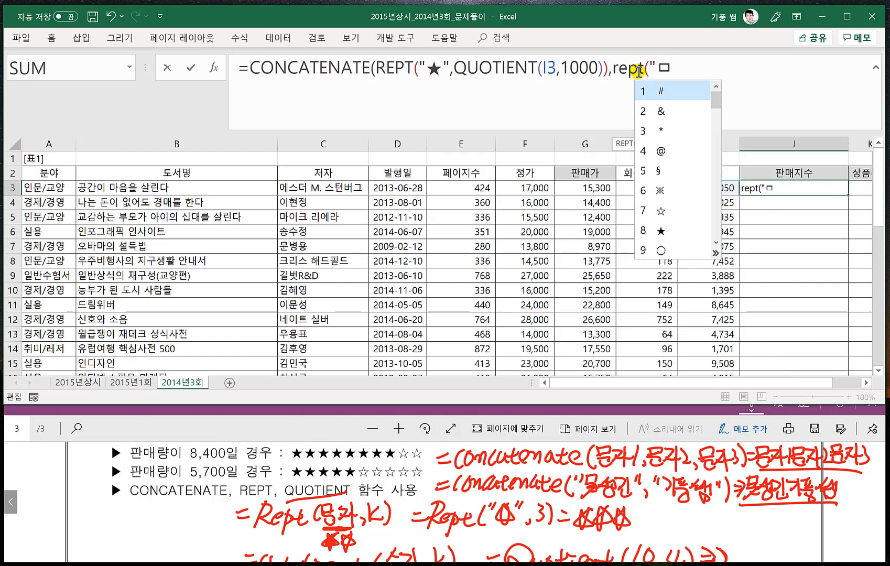
{"action": "left_click", "coordinate": [648, 212]}
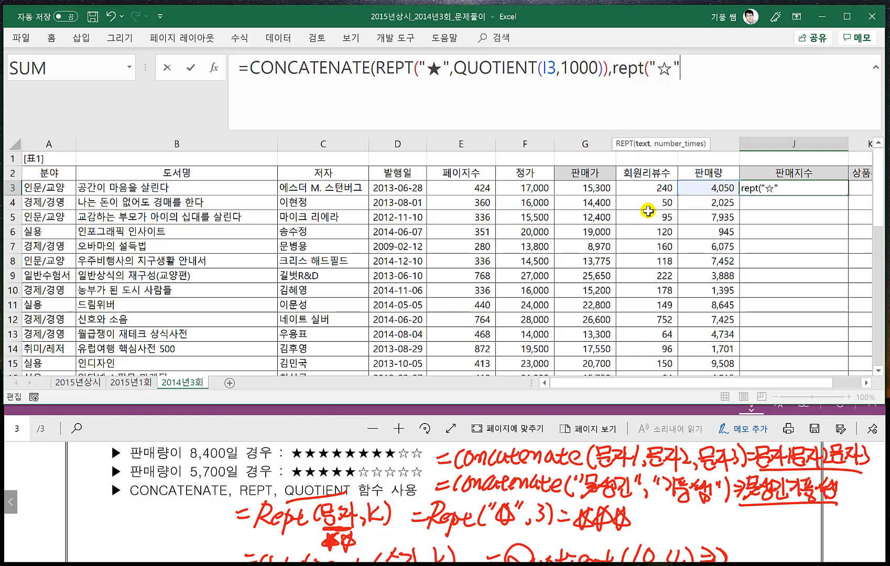
{"action": "type", "text": "\",10-"}
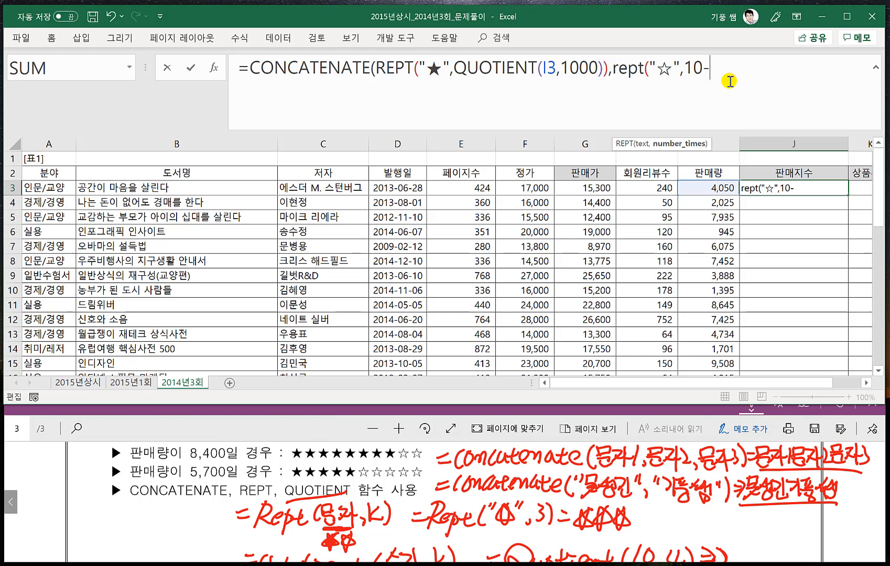
- Set the repeat count of the "☆" REPT in the J3 formula to 10-QUOTIENT(I3,1000)
{"action": "type", "text": "ㅂ"}
{"action": "key", "text": "BackSpace"}
{"action": "type", "text": "qu"}
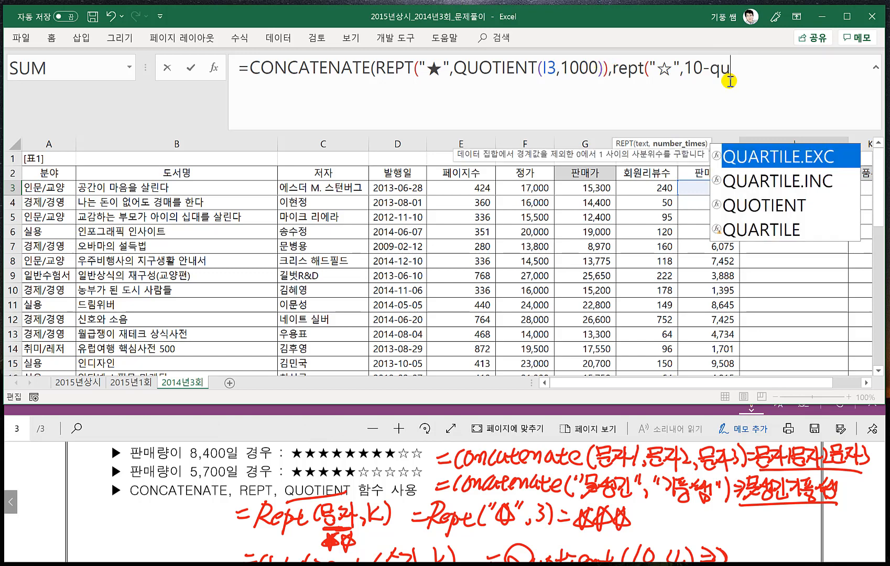
{"action": "type", "text": "o"}
{"action": "key", "text": "Tab"}
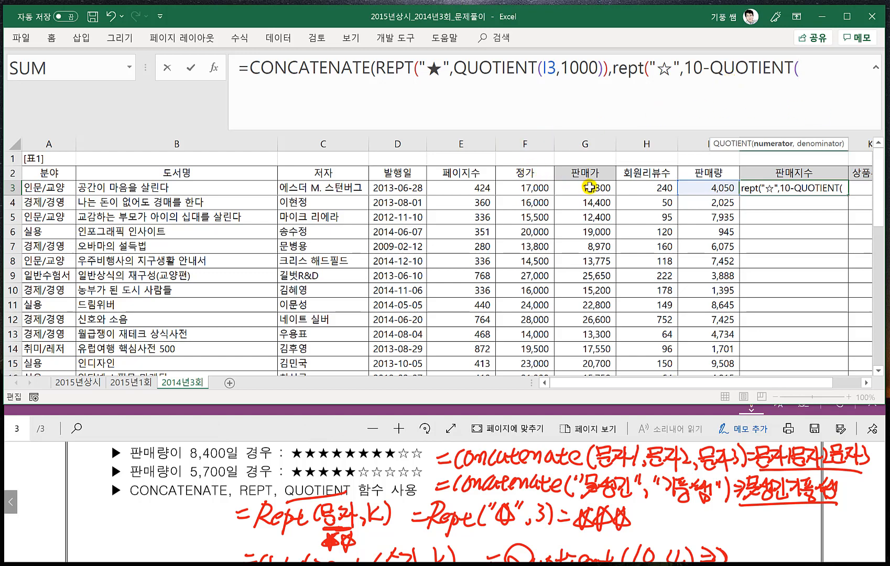
{"action": "left_click", "coordinate": [709, 191]}
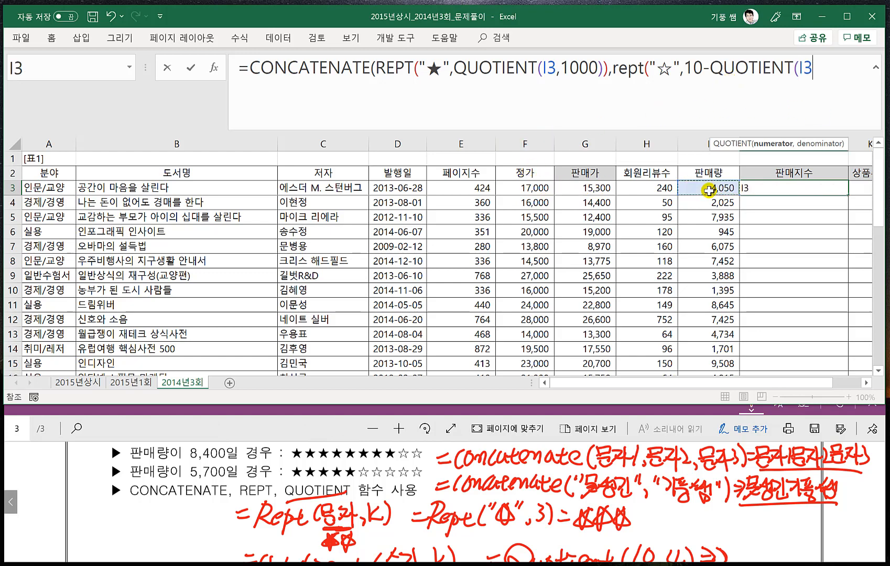
{"action": "type", "text": ","}
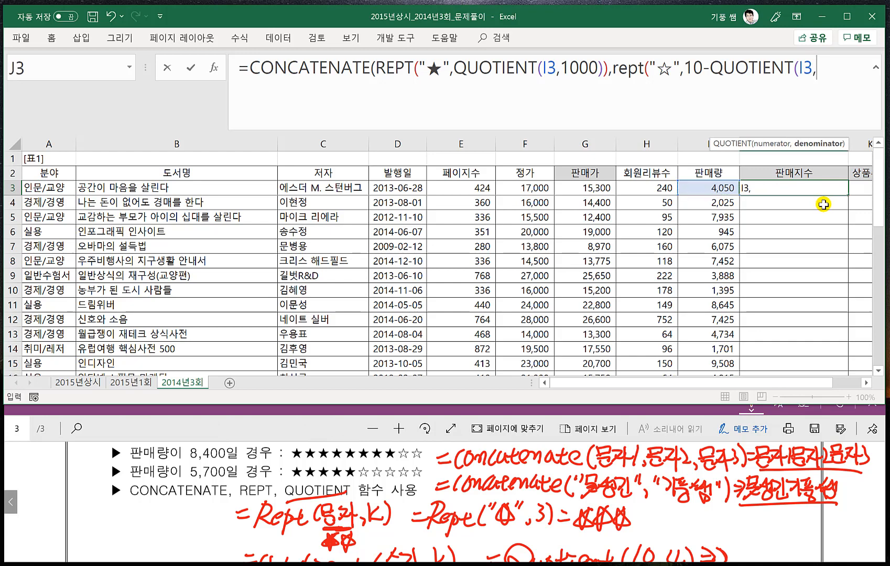
{"action": "type", "text": "1000"}
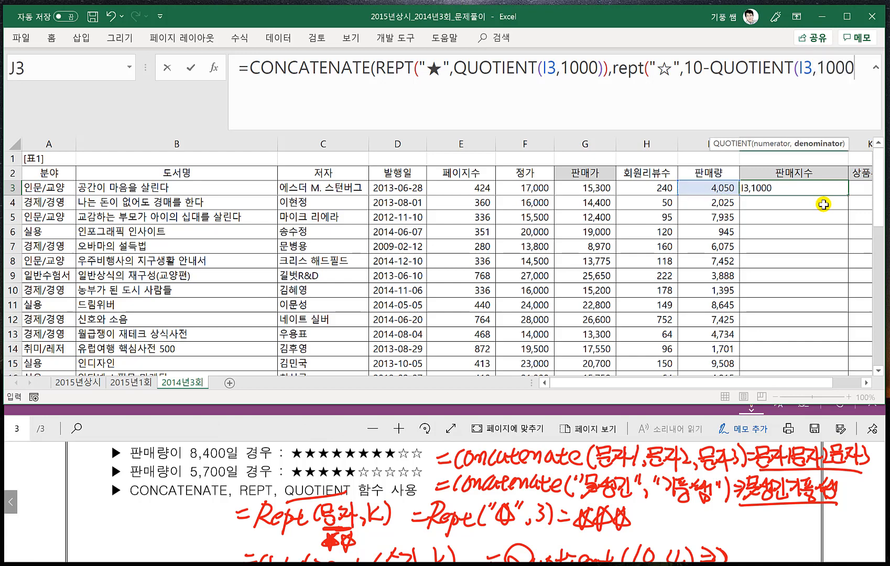
{"action": "type", "text": ")"}
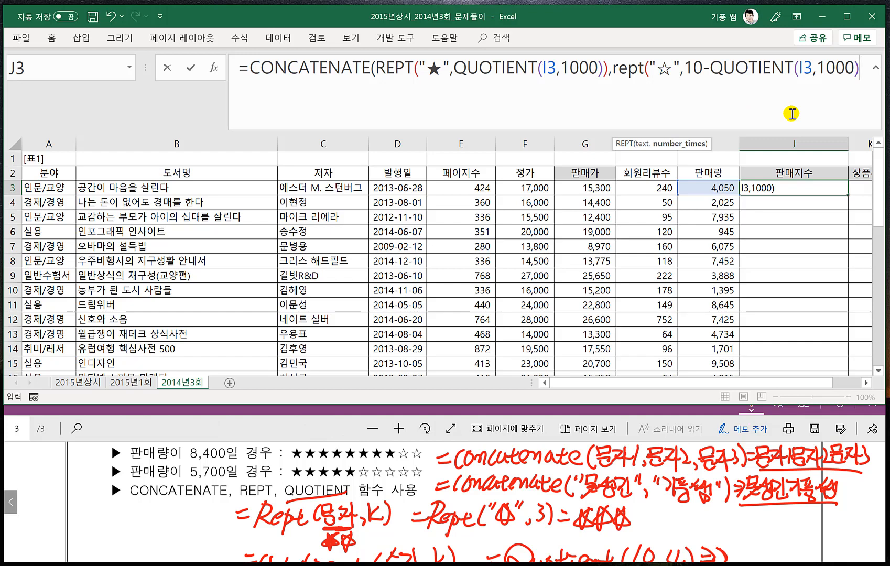
{"action": "type", "text": ")"}
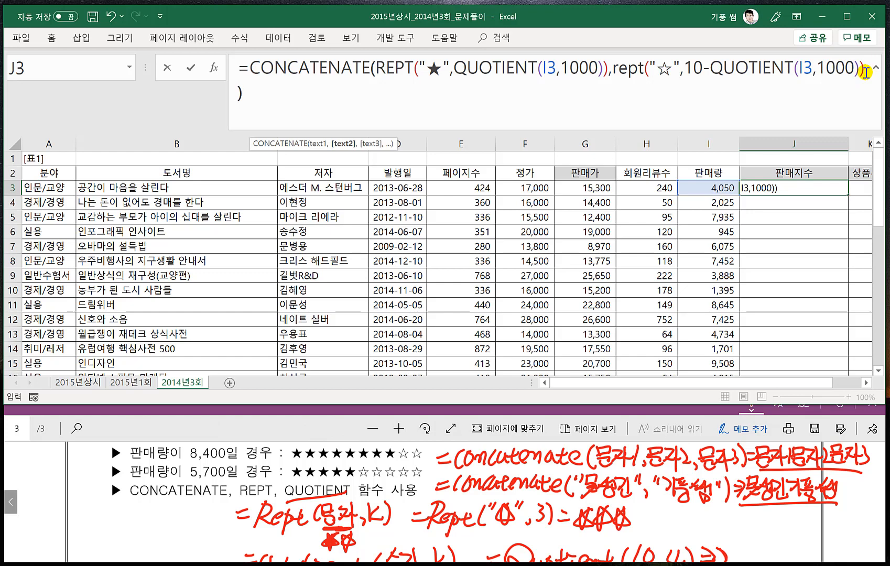
- Close the REPT and CONCATENATE parentheses, enter the J3 formula and fill it down the 판매지수 column
{"action": "type", "text": ")"}
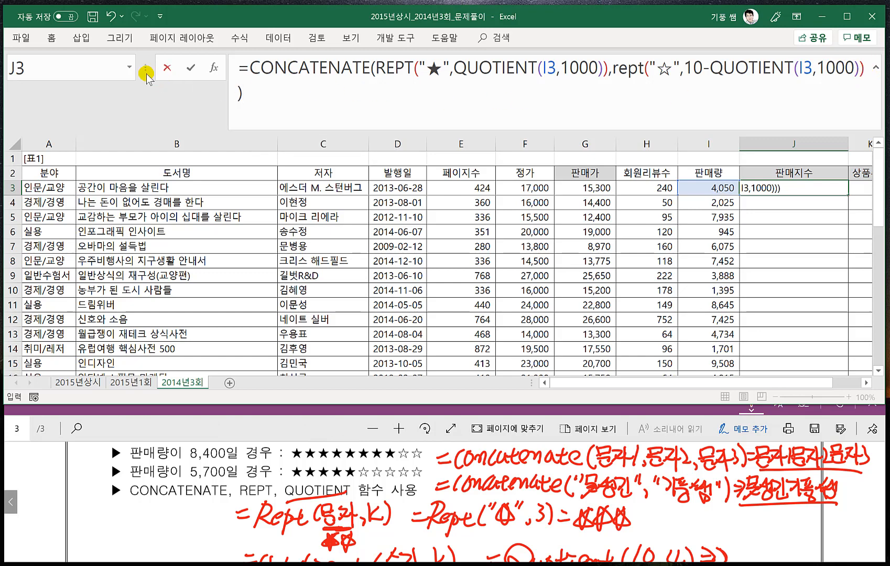
{"action": "left_click_drag", "start_coordinate": [145, 68], "coordinate": [114, 67]}
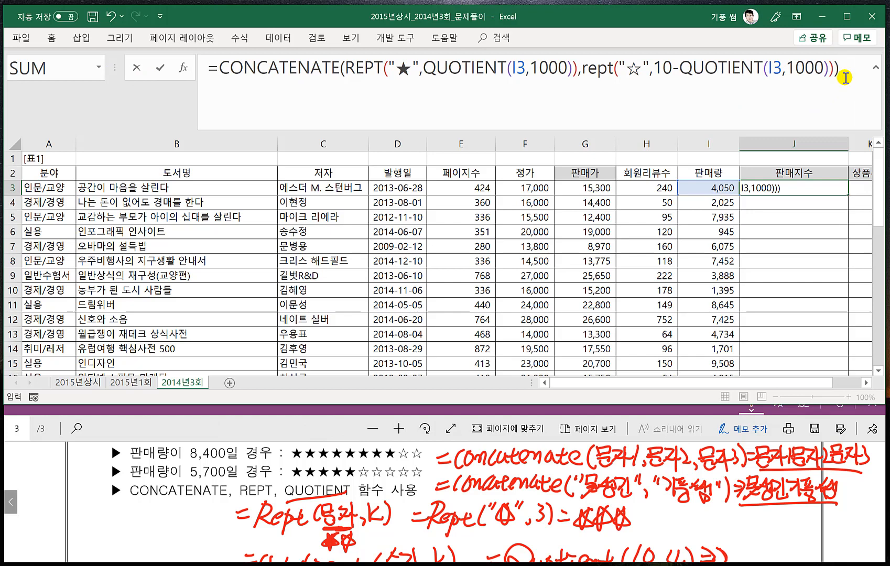
{"action": "key", "text": "Return"}
{"action": "left_click", "coordinate": [834, 190]}
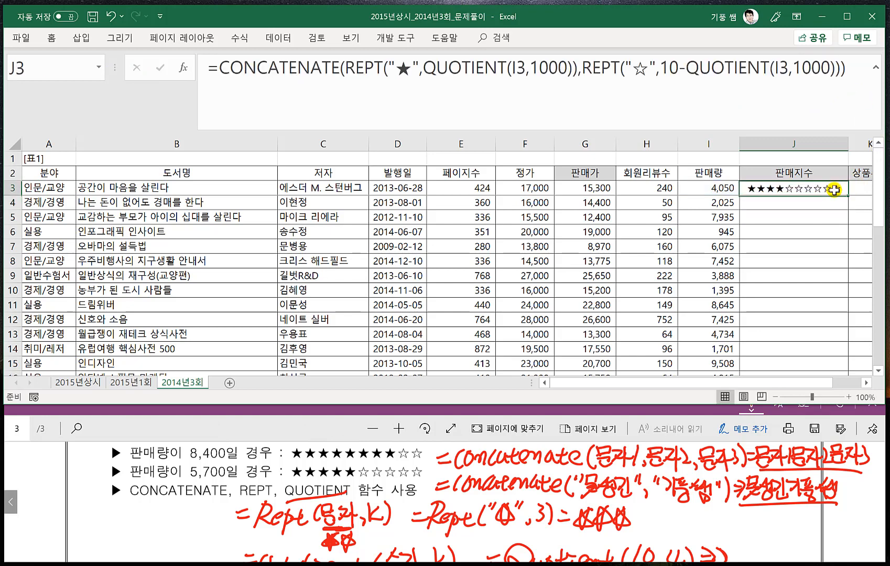
{"action": "double_click", "coordinate": [846, 194]}
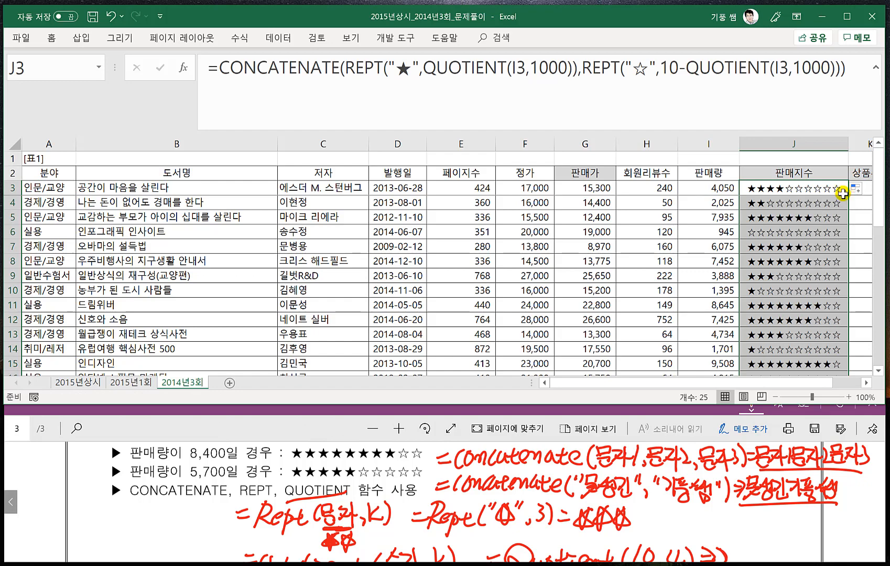
{"action": "left_click", "coordinate": [792, 259]}
- Switch to the exam PDF and read problem 3 about the user-defined function fn상품추천
{"action": "left_click", "coordinate": [331, 435]}
{"action": "scroll", "coordinate": [357, 507], "scroll_direction": "down", "scroll_amount": 1}
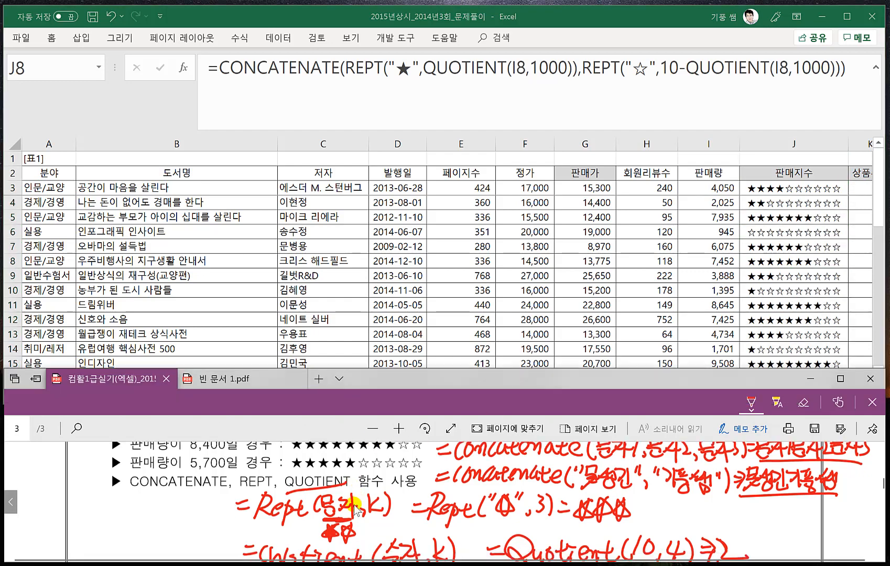
{"action": "scroll", "coordinate": [356, 507], "scroll_direction": "down", "scroll_amount": 5}
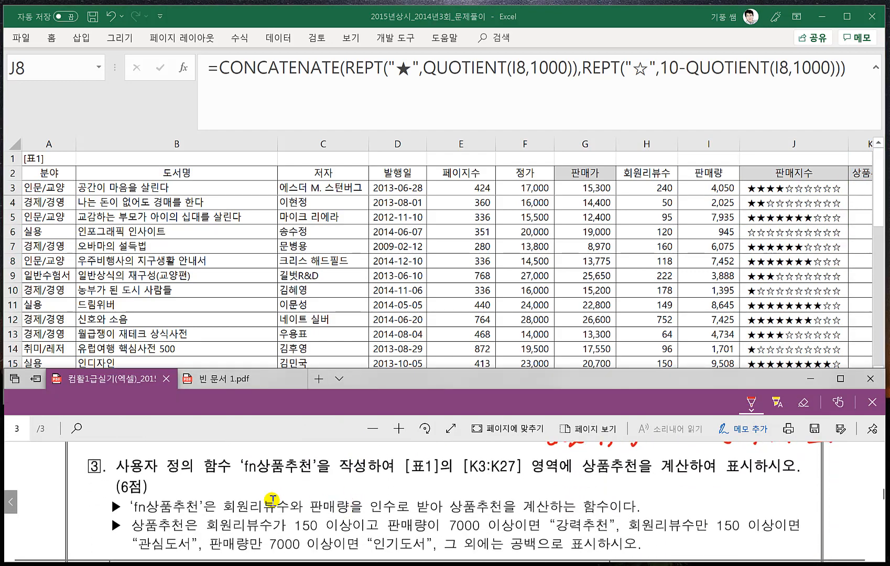
{"action": "scroll", "coordinate": [272, 499], "scroll_direction": "down", "scroll_amount": 1}
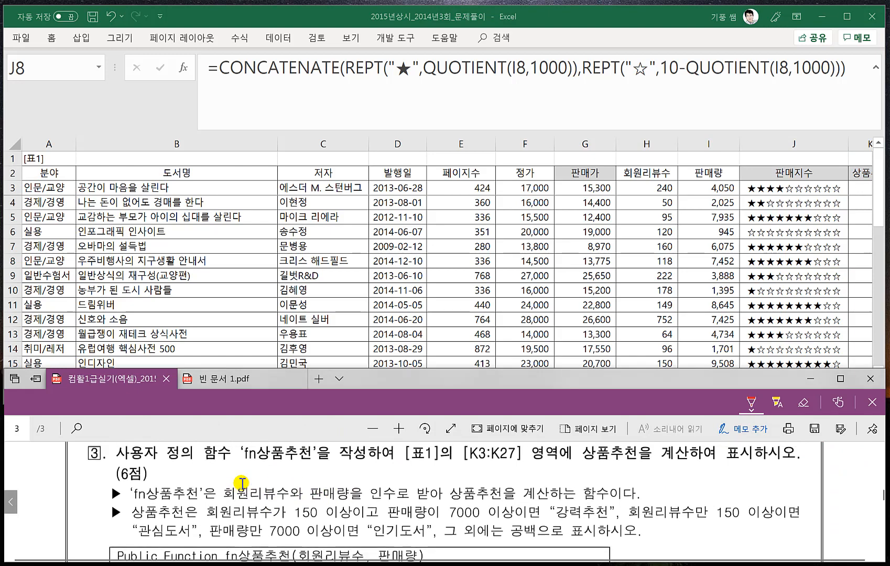
{"action": "scroll", "coordinate": [241, 483], "scroll_direction": "up", "scroll_amount": 1}
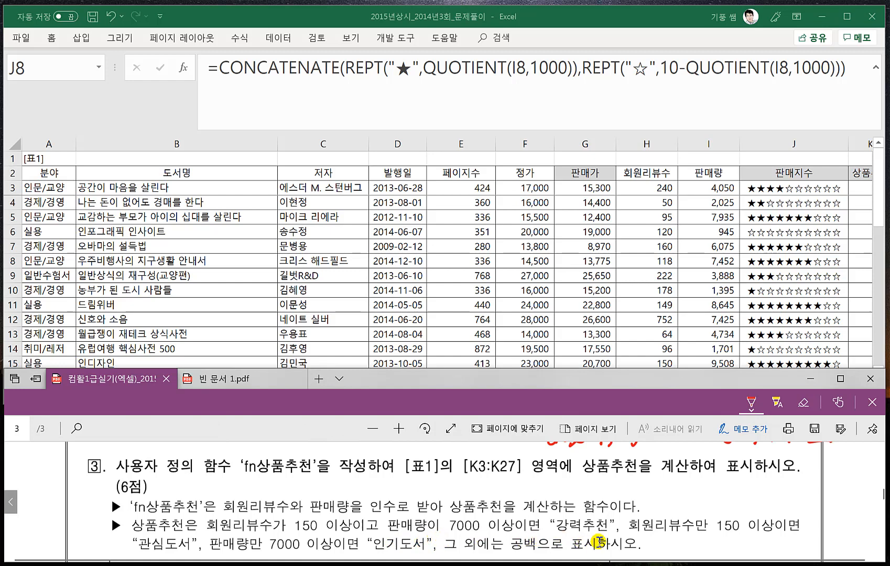
- Switch back to Excel and collapse the formula bar to a single line
{"action": "key", "text": "alt+Tab"}
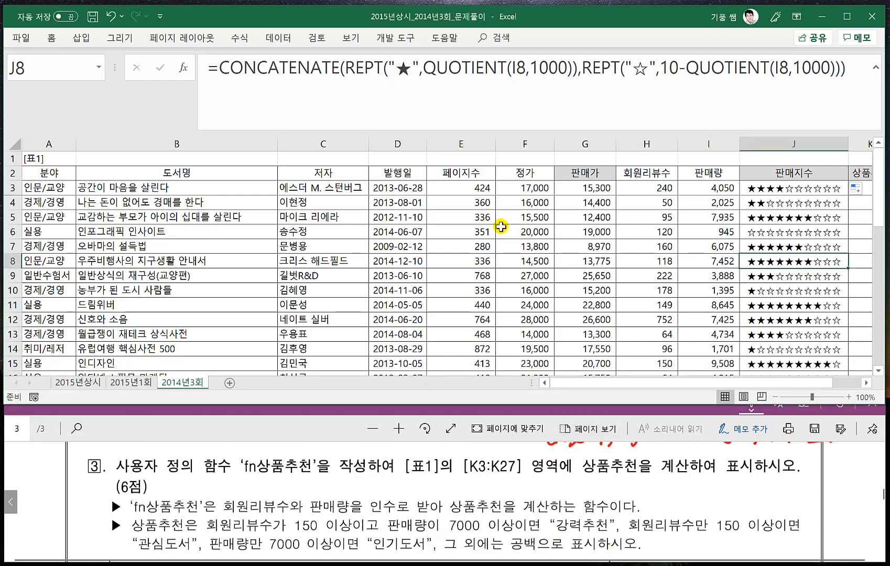
{"action": "key", "text": "ctrl+shift+u"}
{"action": "left_click", "coordinate": [364, 212]}
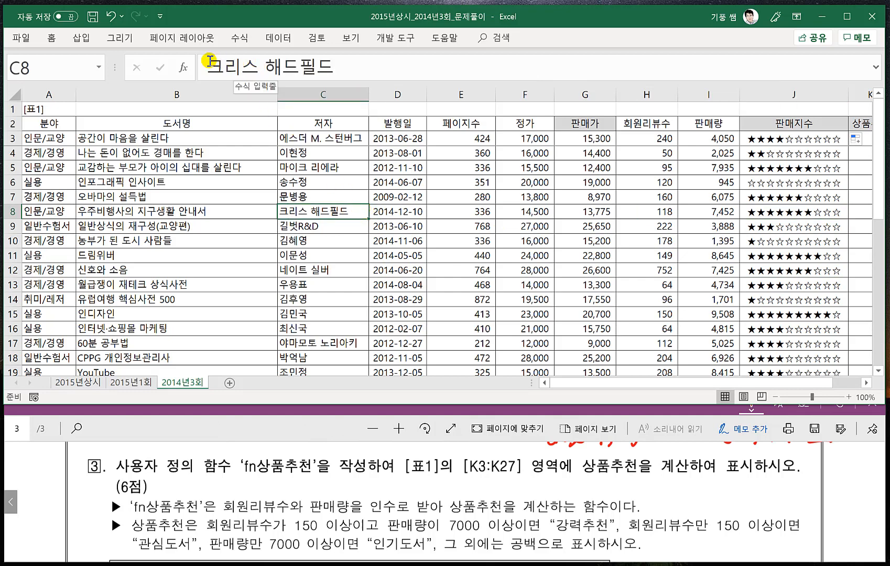
- Open the Visual Basic editor and insert a new module into the workbook's project
{"action": "left_click", "coordinate": [406, 42]}
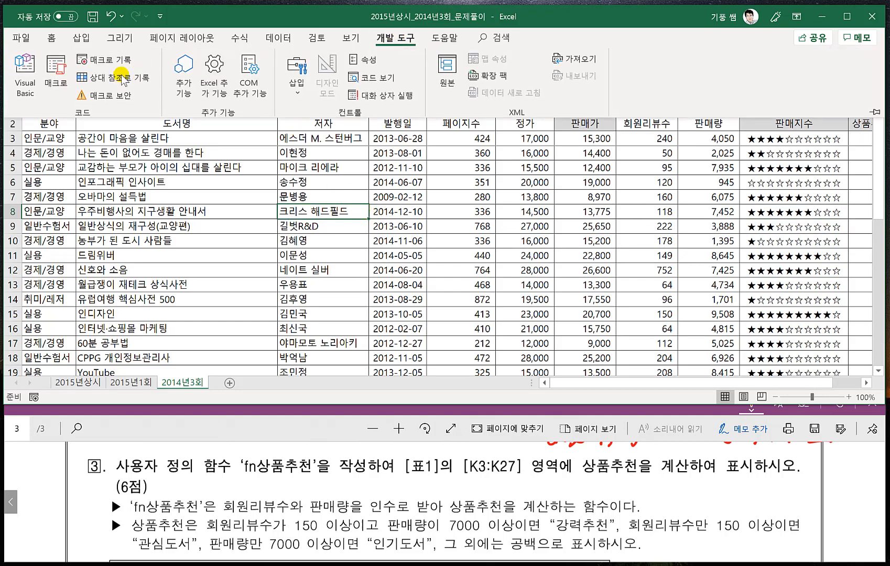
{"action": "left_click", "coordinate": [25, 78]}
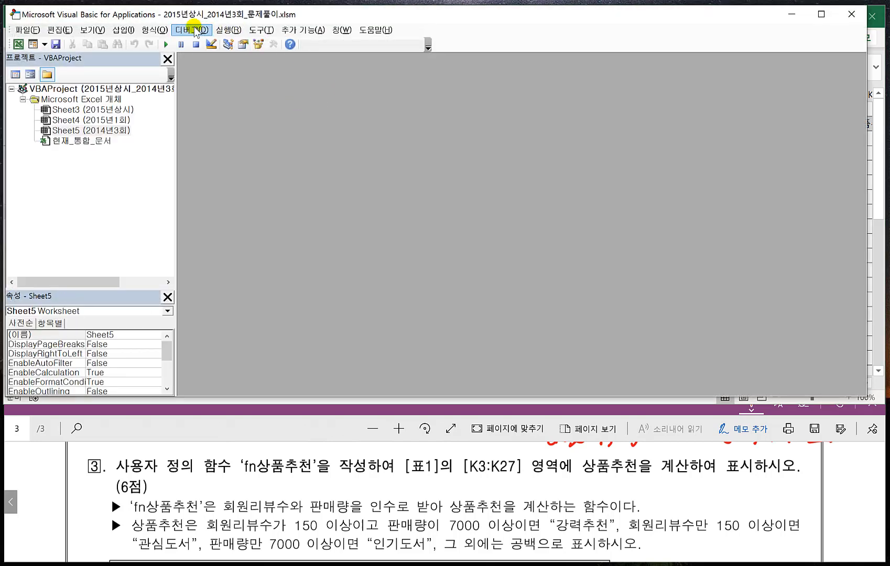
{"action": "left_click", "coordinate": [131, 34]}
{"action": "left_click", "coordinate": [91, 73]}
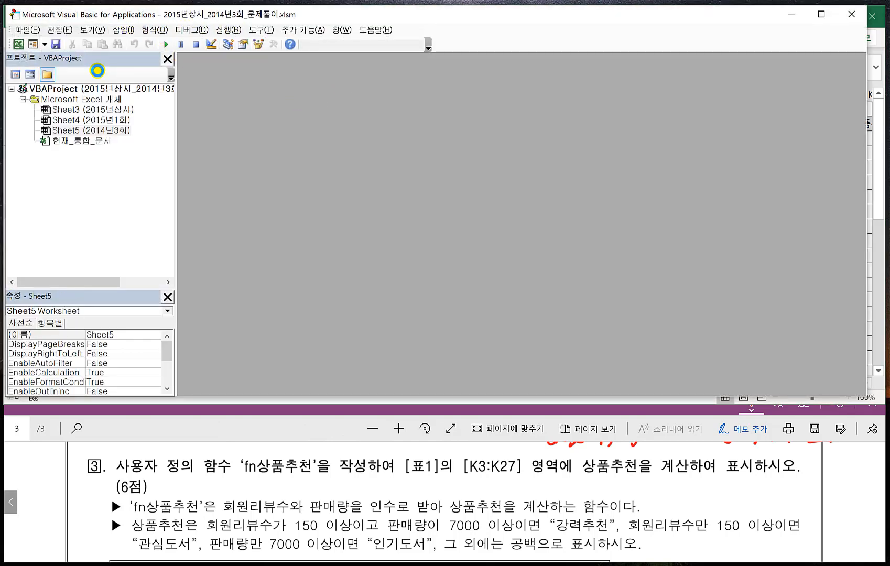
{"action": "left_click_drag", "start_coordinate": [375, 80], "coordinate": [409, 80]}
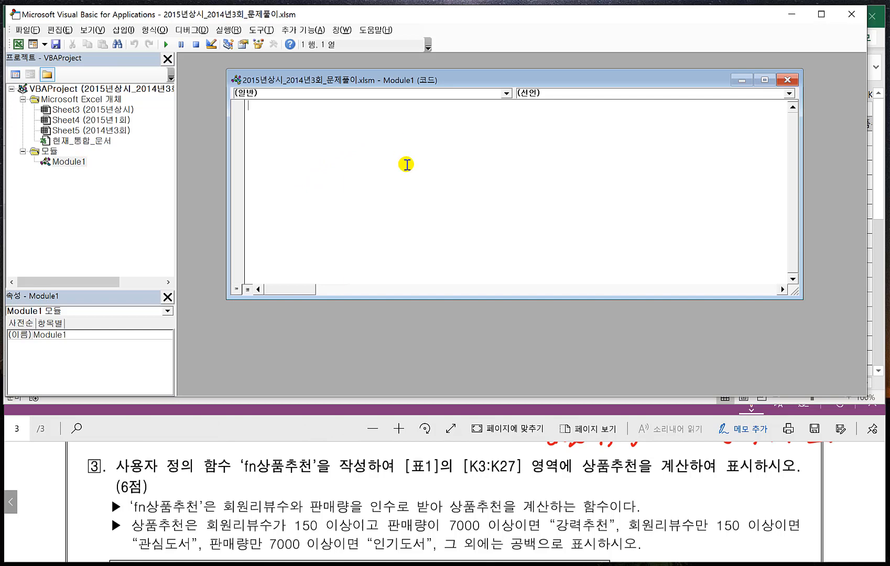
- Switch to Notepad and write Public Function fn상품추천(회원리뷰수, 판매량) followed by an End Function line, matching the template in the PDF
{"action": "left_click_drag", "start_coordinate": [370, 152], "coordinate": [346, 103]}
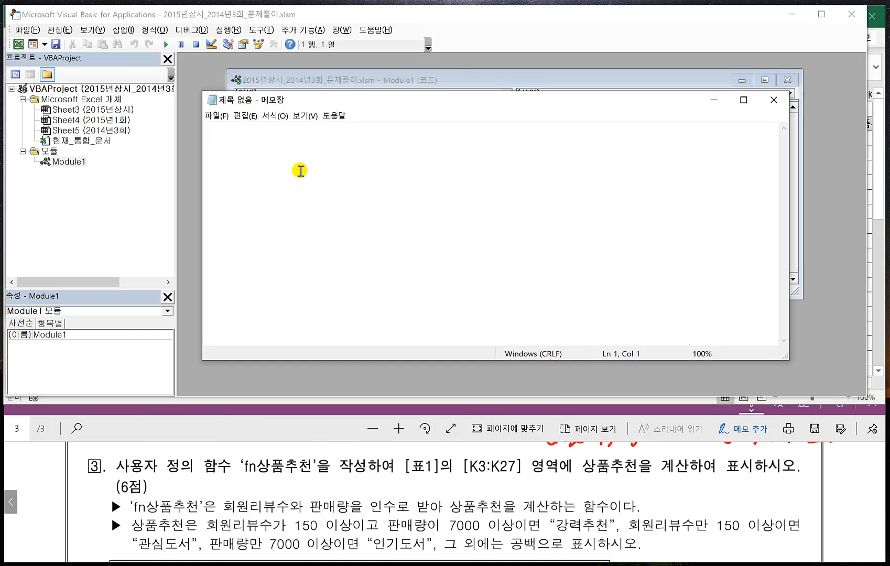
{"action": "left_click", "coordinate": [246, 426]}
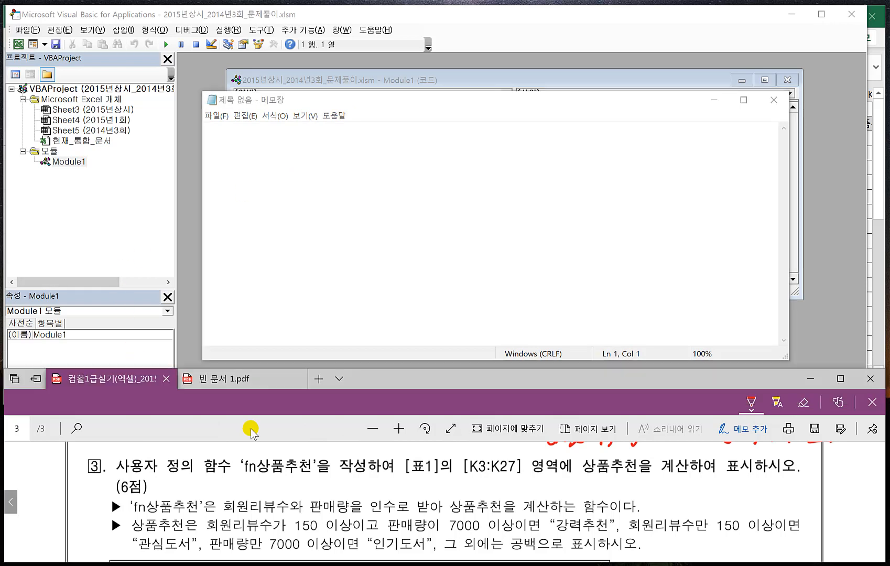
{"action": "scroll", "coordinate": [264, 483], "scroll_direction": "down", "scroll_amount": 2}
{"action": "left_click", "coordinate": [309, 208]}
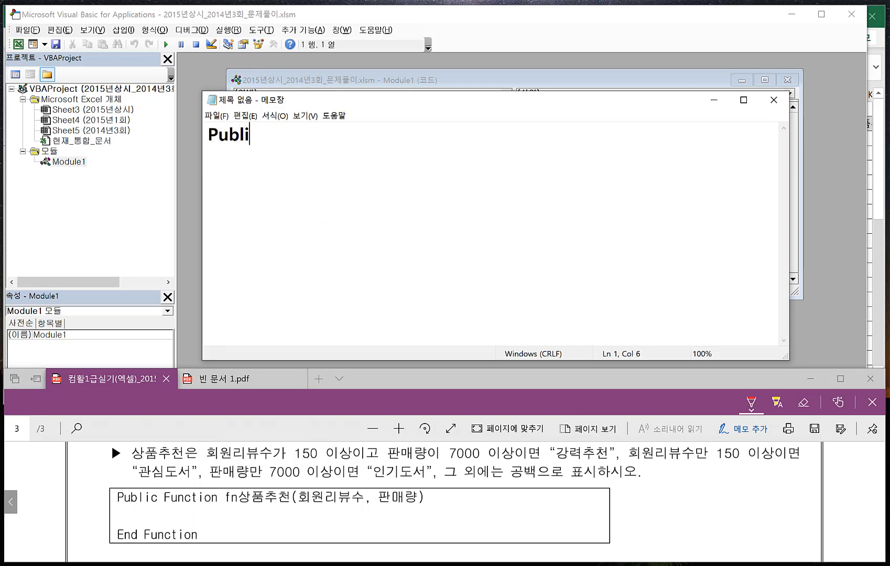
{"action": "type", "text": "Public Function"}
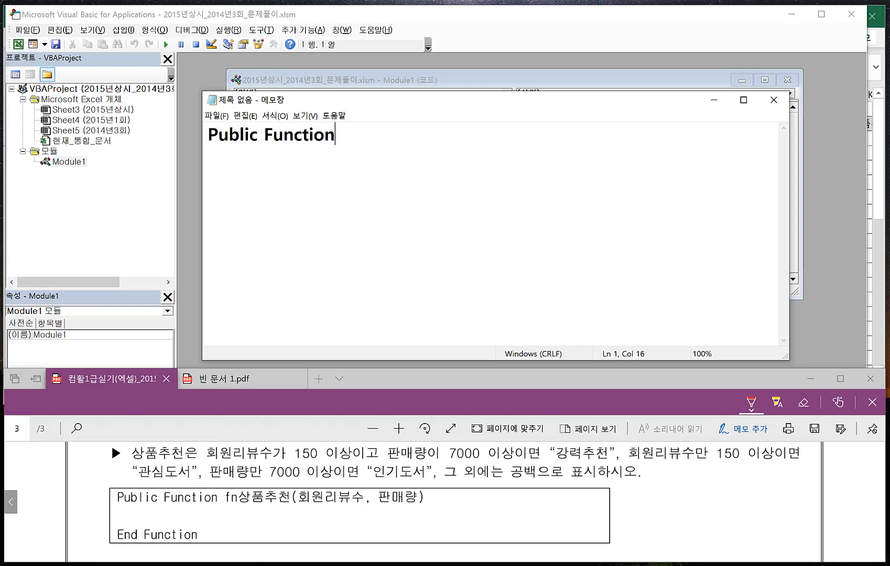
{"action": "type", "text": " fn상푸"}
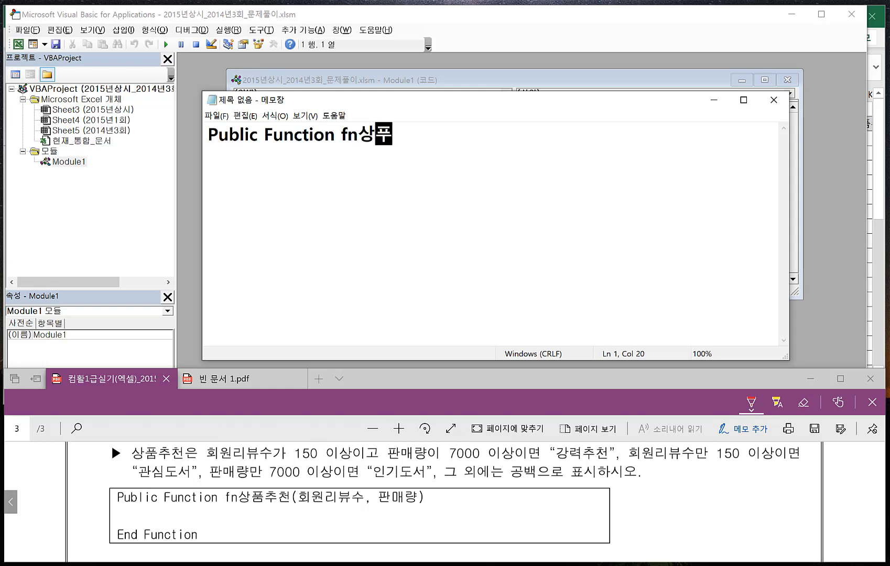
{"action": "type", "text": "추천("}
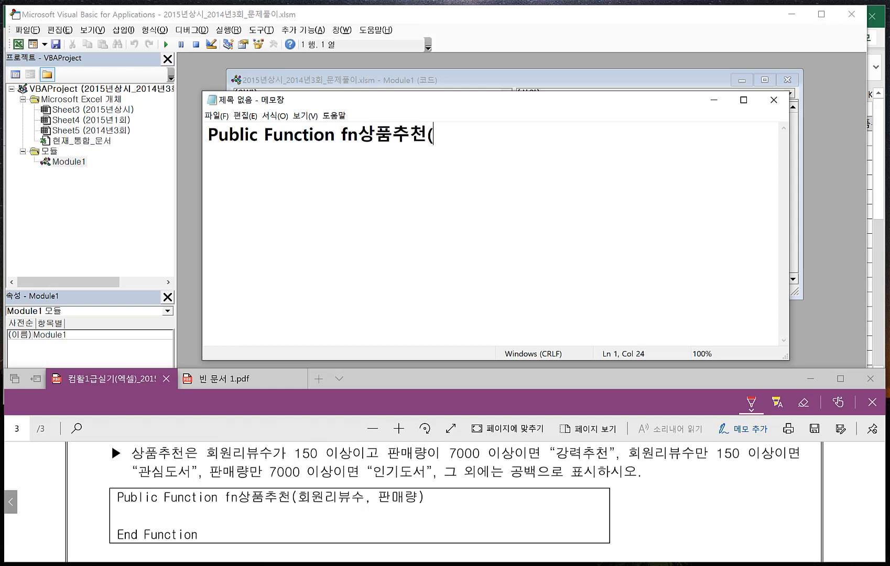
{"action": "type", "text": "회원리뷰스"}
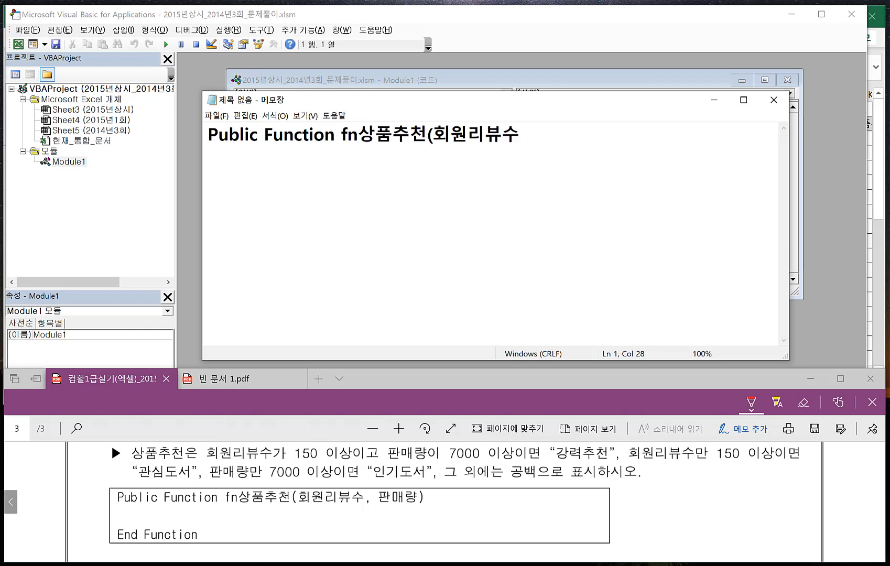
{"action": "type", "text": ", 판매량)"}
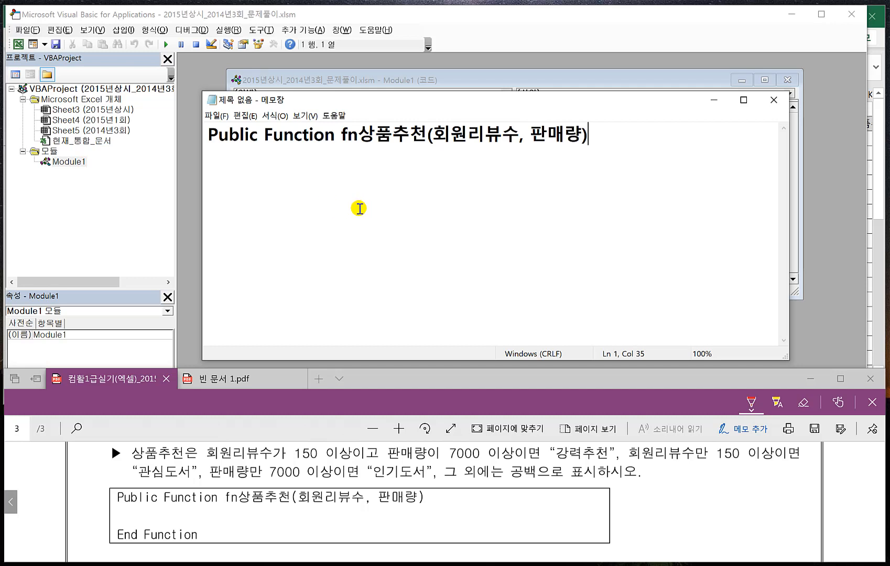
{"action": "key", "text": "Return"}
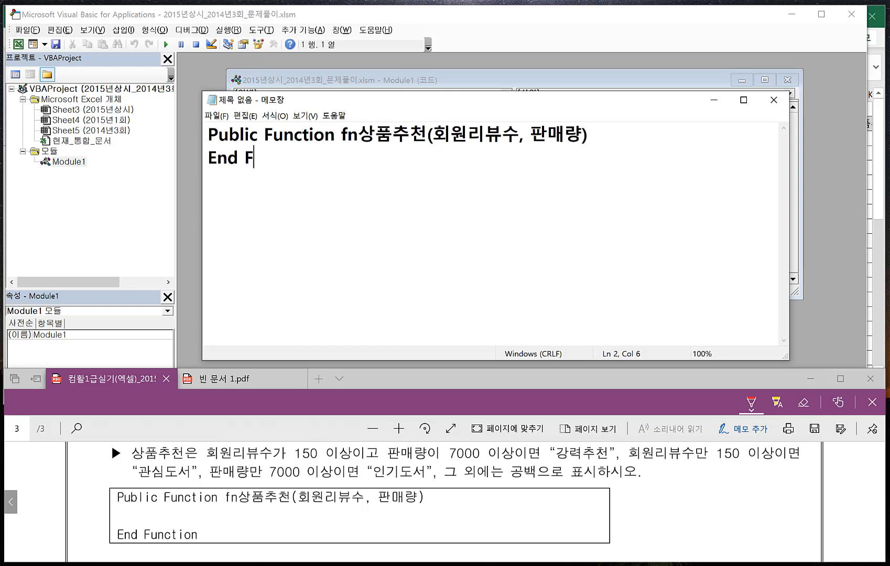
{"action": "type", "text": "End Function"}
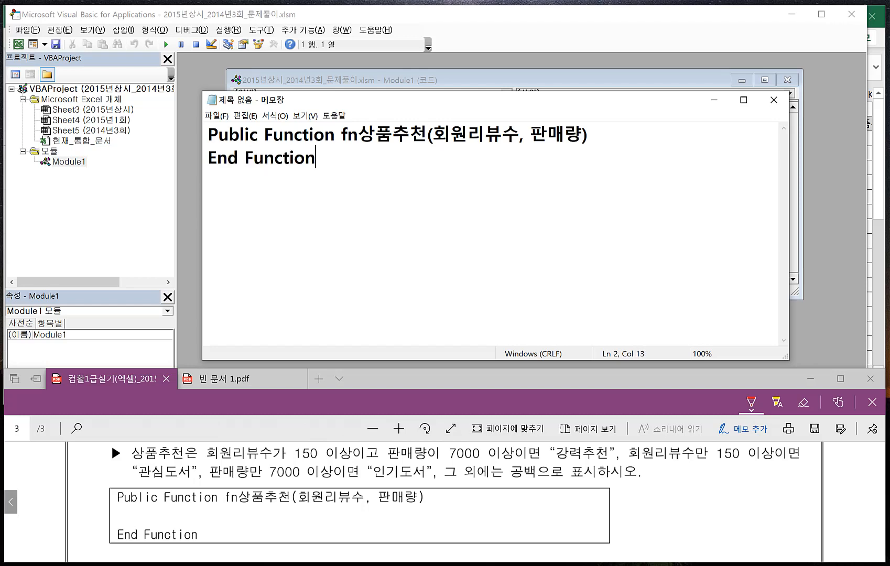
- Below the function header, write the condition line If 회원리뷰수 >= 150 and 판매량 >= 7000 Then
{"action": "left_click", "coordinate": [610, 130]}
{"action": "key", "text": "Return"}
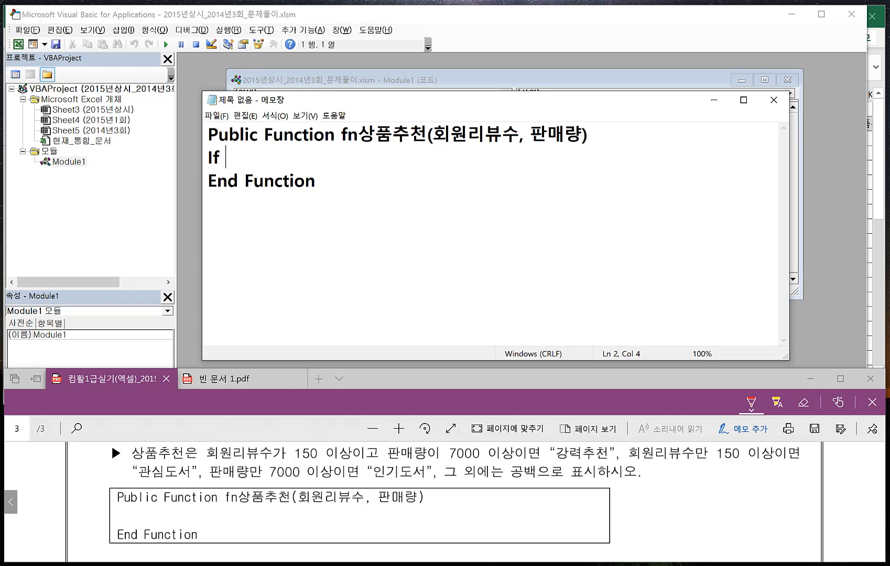
{"action": "type", "text": "회원리뷰"}
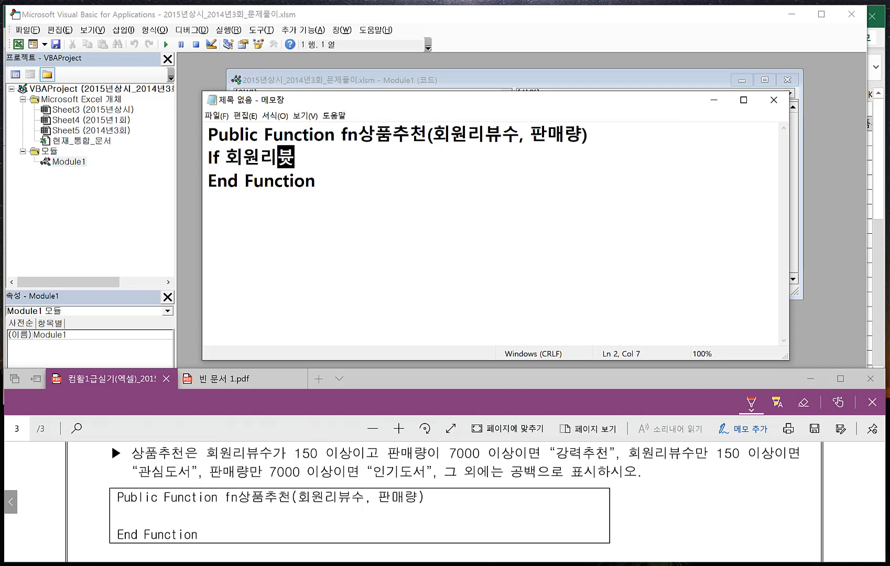
{"action": "type", "text": "수 "}
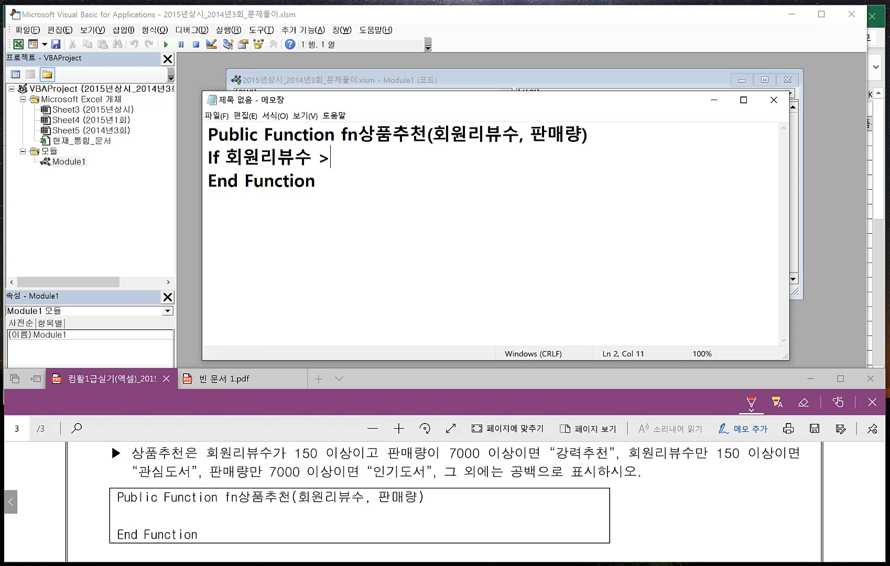
{"action": "type", "text": ">= 150 and "}
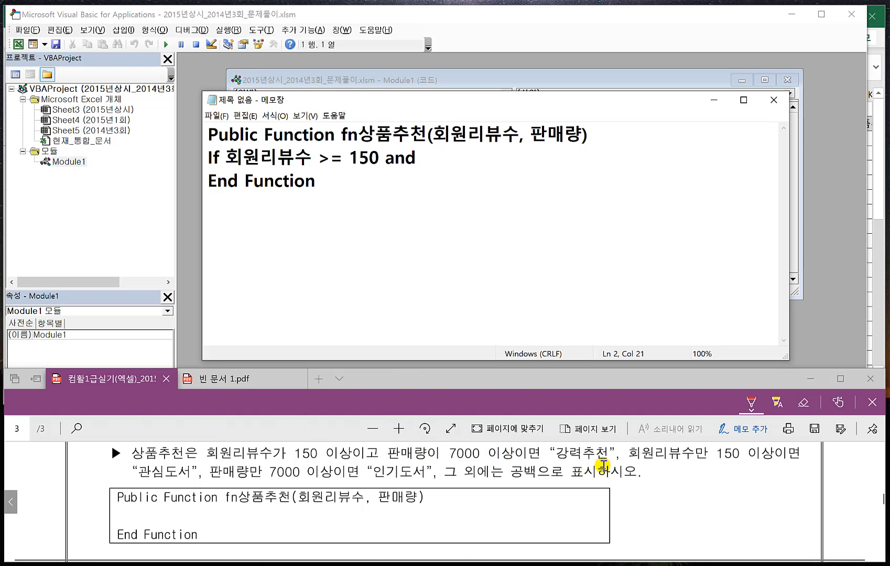
{"action": "type", "text": "vks"}
{"action": "key", "text": "BackSpace"}
{"action": "key", "text": "BackSpace"}
{"action": "key", "text": "BackSpace"}
{"action": "type", "text": "판매량"}
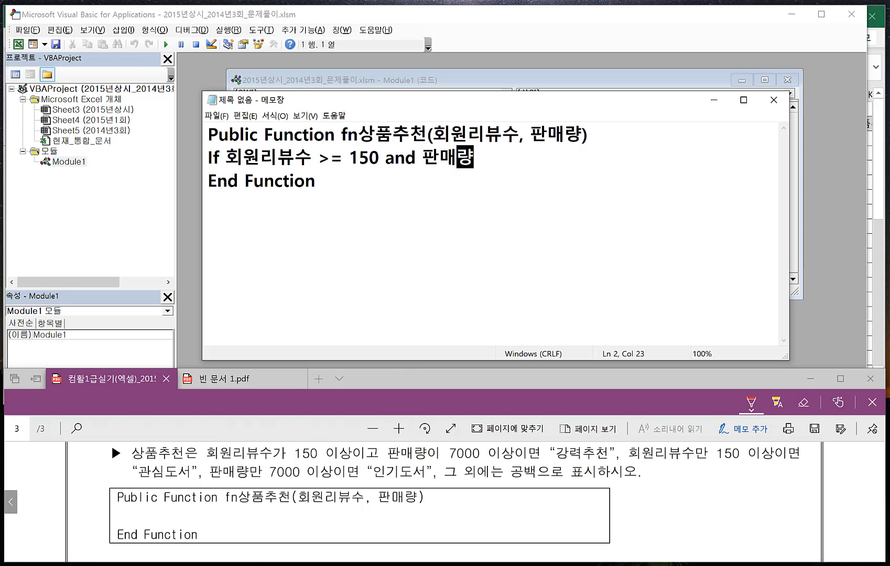
{"action": "type", "text": " >= 7000"}
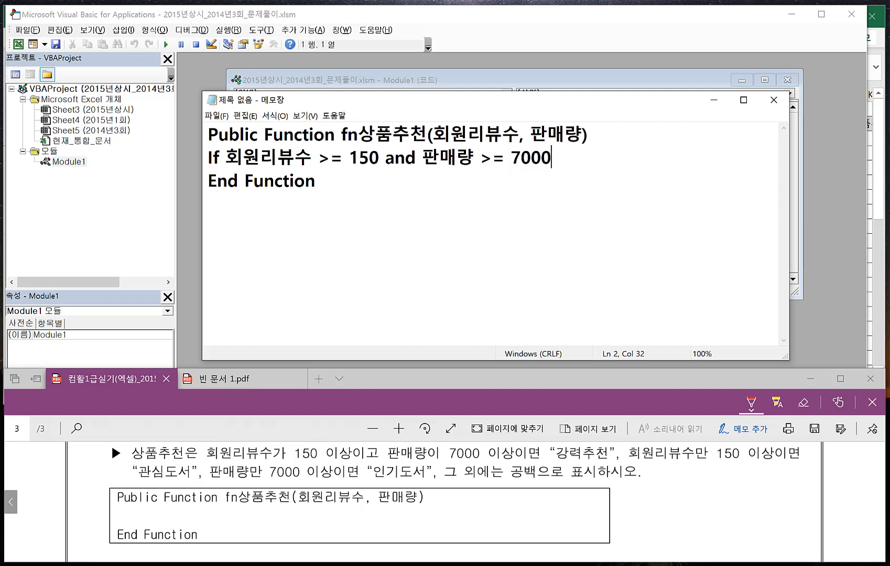
{"action": "type", "text": " Then"}
- Add an indented line under the If condition that assigns "강력추천" to fn상품추천
{"action": "key", "text": "Return"}
{"action": "key", "text": "Tab"}
{"action": "type", "text": "fn"}
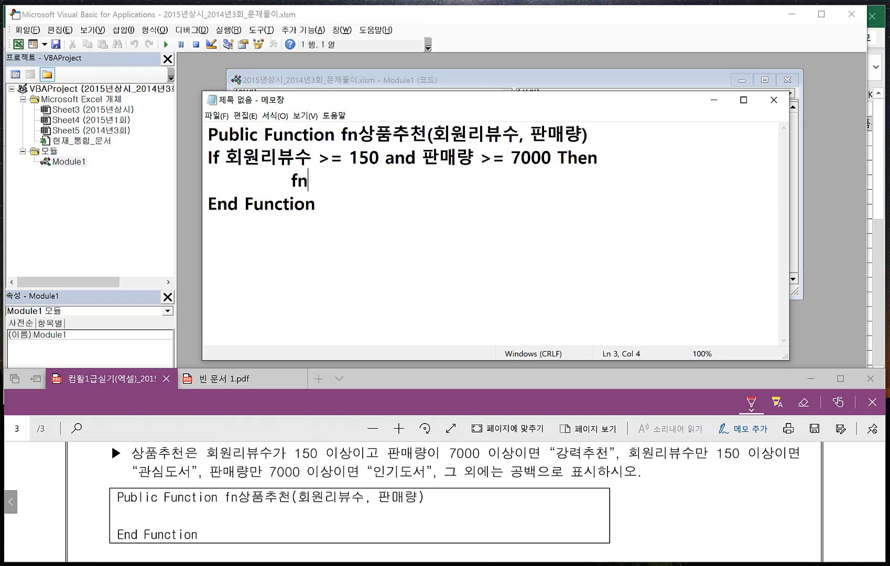
{"action": "type", "text": "차"}
{"action": "key", "text": "BackSpace"}
{"action": "type", "text": "상품추천 ="}
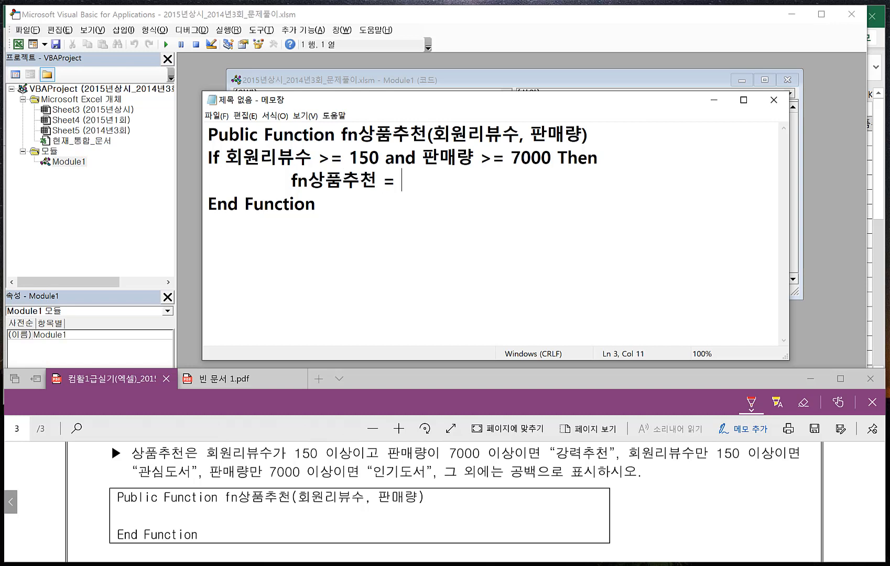
{"action": "type", "text": " \"강력"}
{"action": "type", "text": "추천\""}
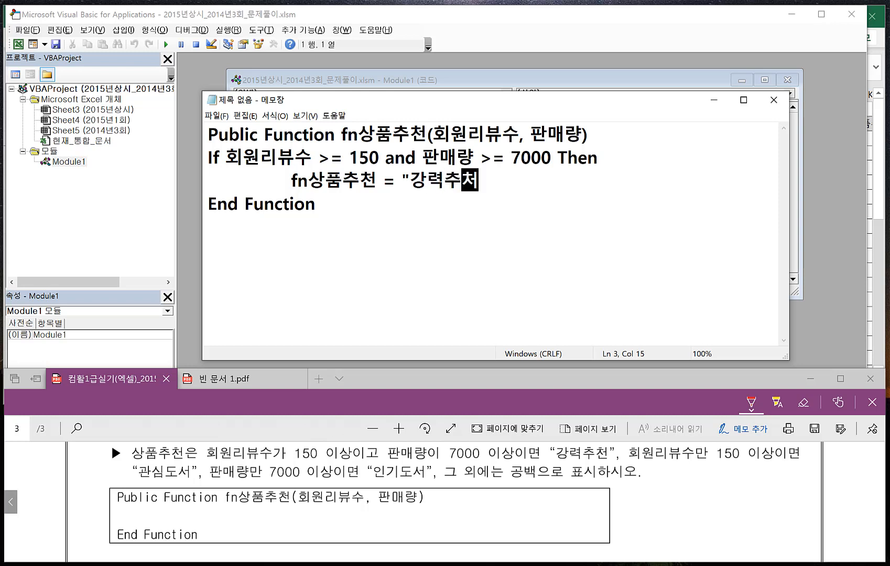
- Add a second condition line reading ElseIf 회원리뷰수 >= 150 Then
{"action": "key", "text": "Return"}
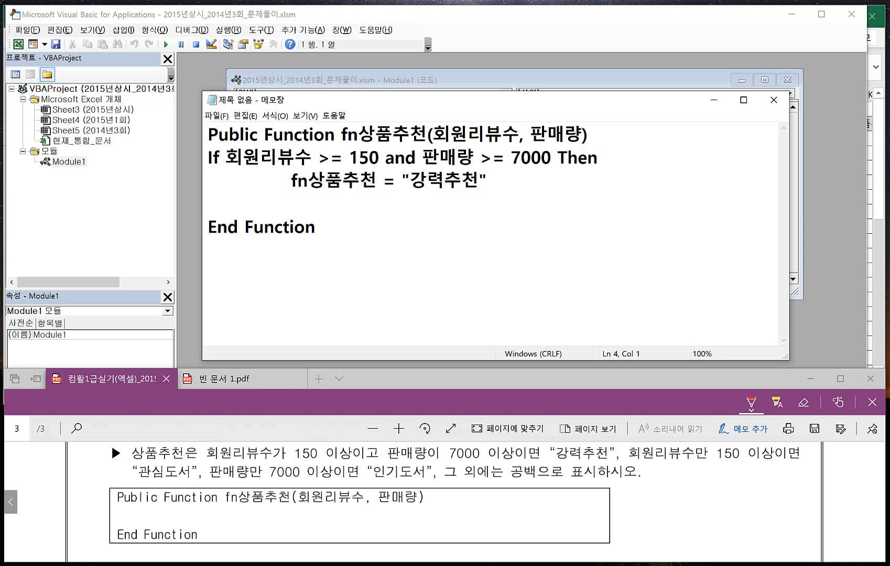
{"action": "type", "text": "Else"}
{"action": "type", "text": "If"}
{"action": "type", "text": " 회원리"}
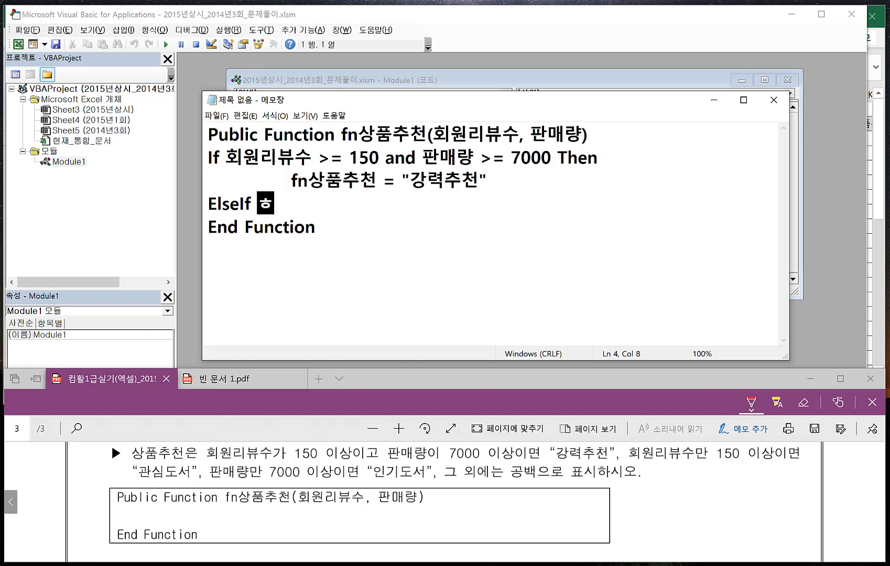
{"action": "type", "text": "뷰"}
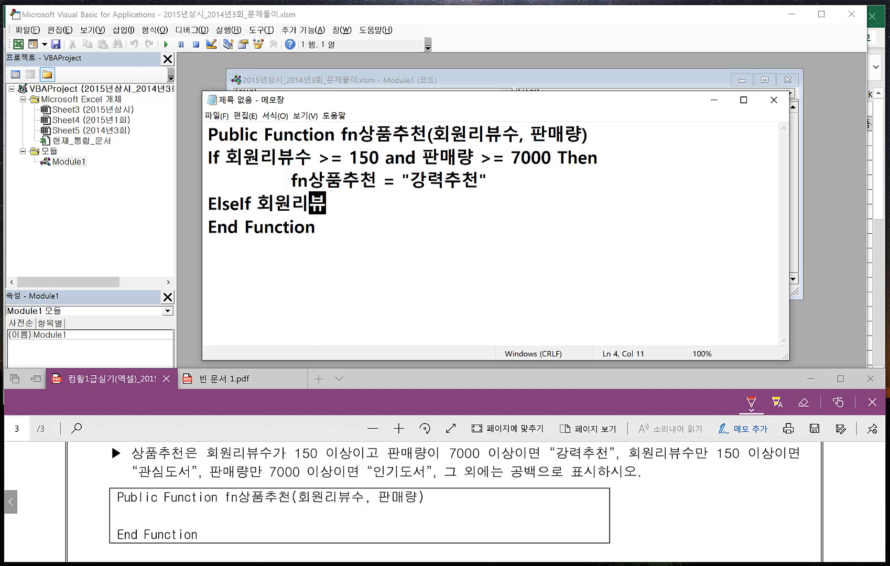
{"action": "type", "text": "수 >= "}
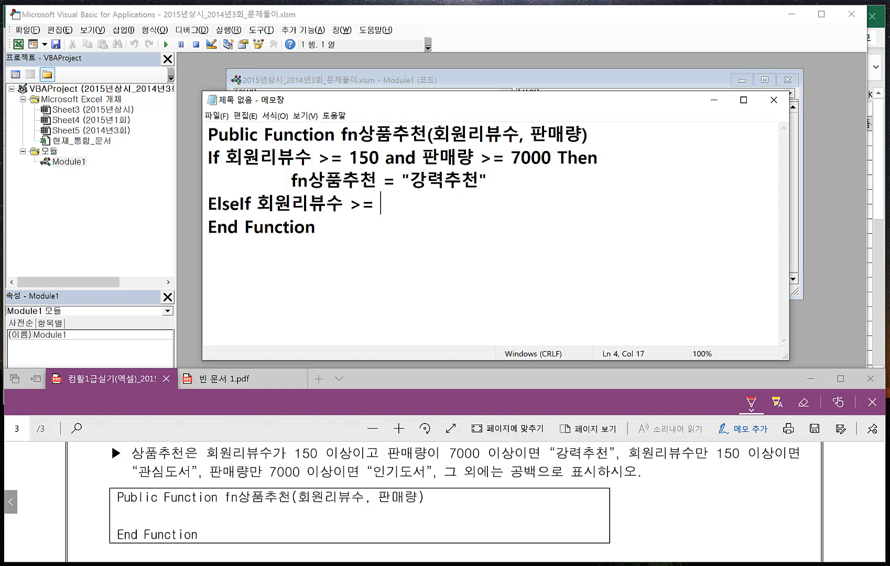
{"action": "type", "text": "150 Then"}
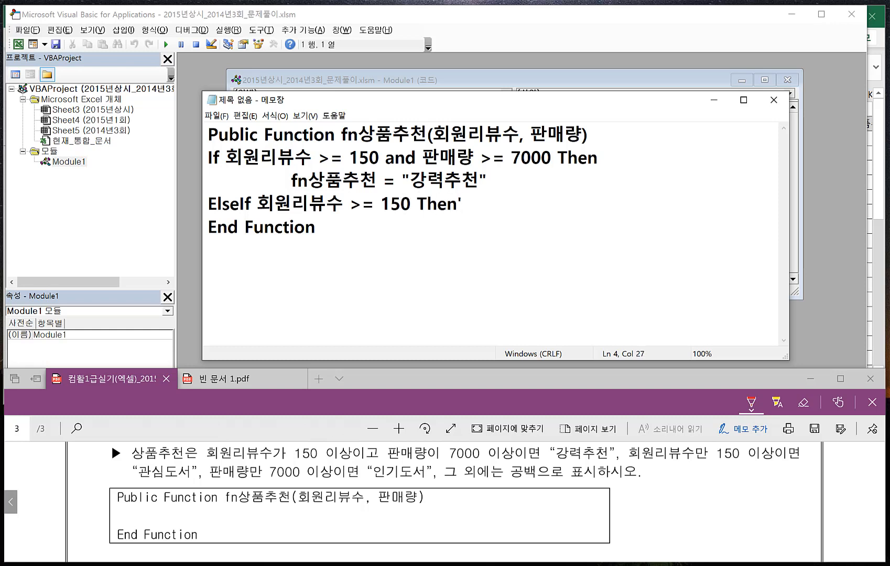
- Under the 회원리뷰수 ElseIf condition, add an indented line assigning "관심도서" to fn상품추천
{"action": "key", "text": "Return"}
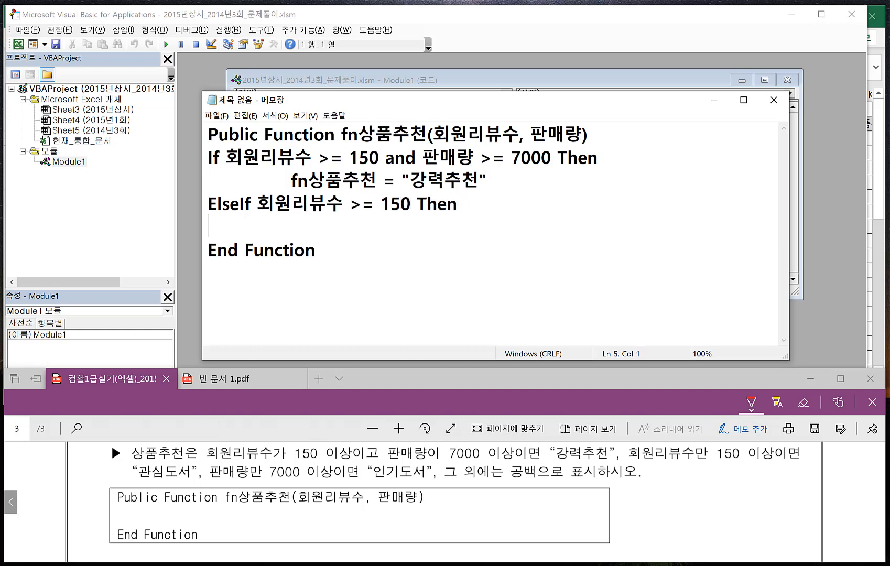
{"action": "type", "text": "fn상품추천"}
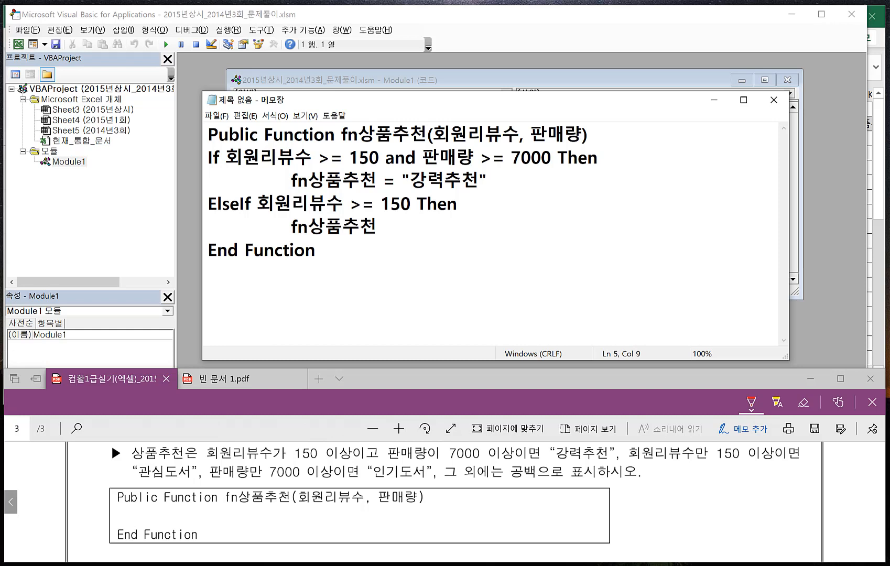
{"action": "type", "text": " ="}
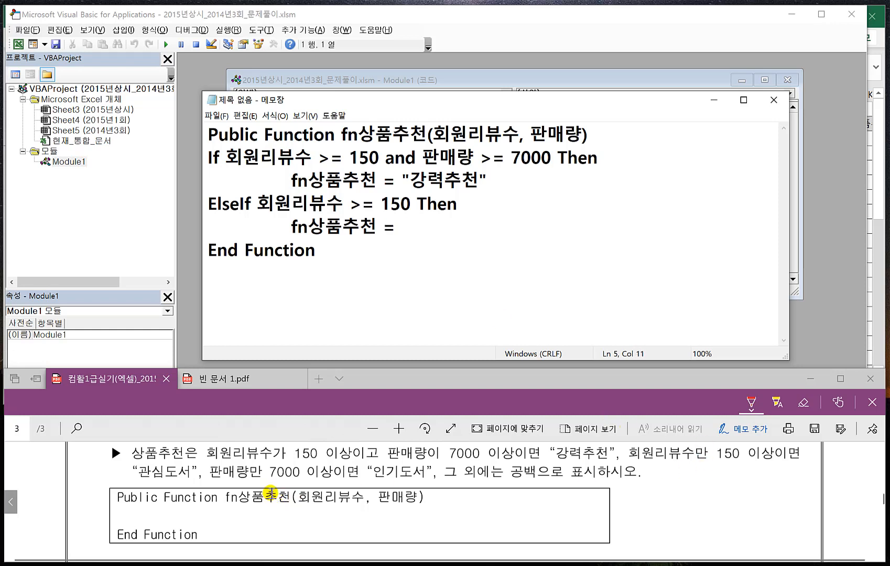
{"action": "type", "text": " \"관심"}
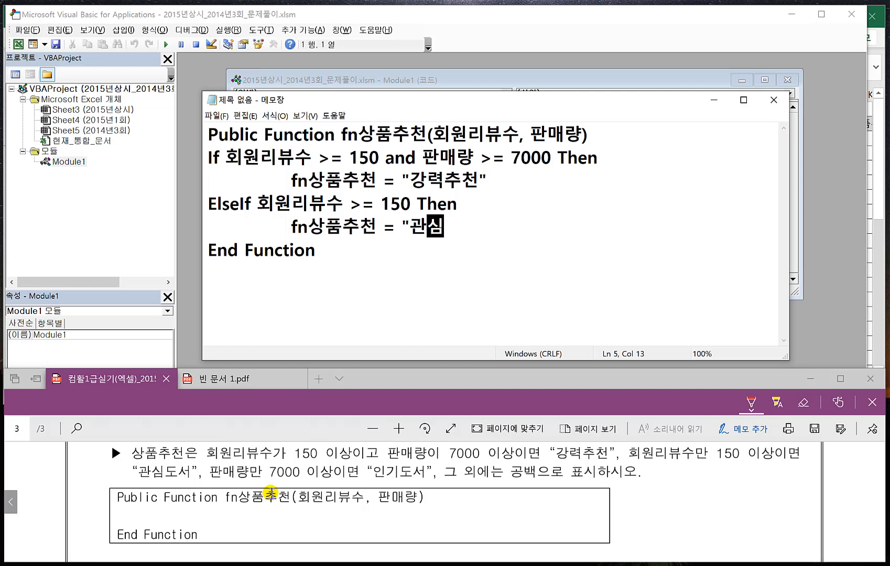
{"action": "type", "text": "도서"}
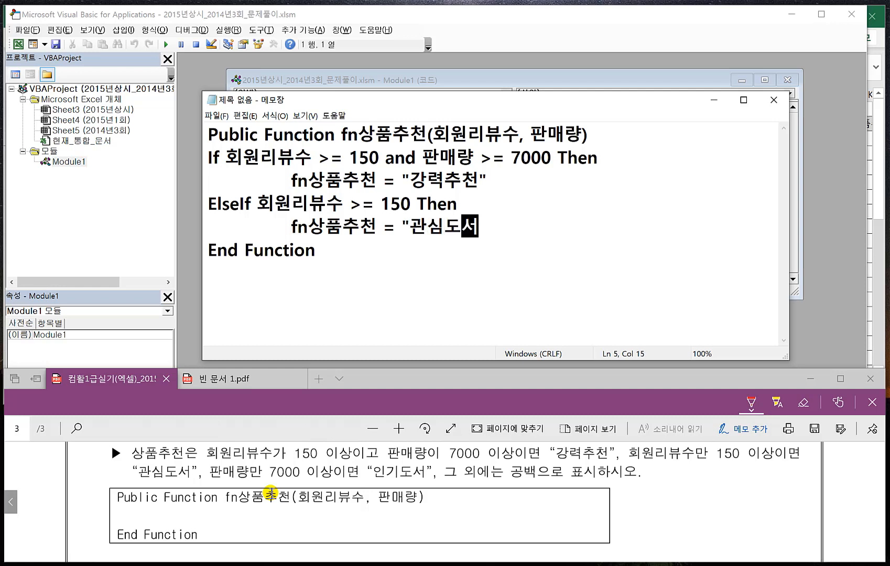
{"action": "type", "text": "\""}
- Add a third condition line reading Elseif 판매량 >= 7000 Then
{"action": "key", "text": "Return"}
{"action": "type", "text": "E"}
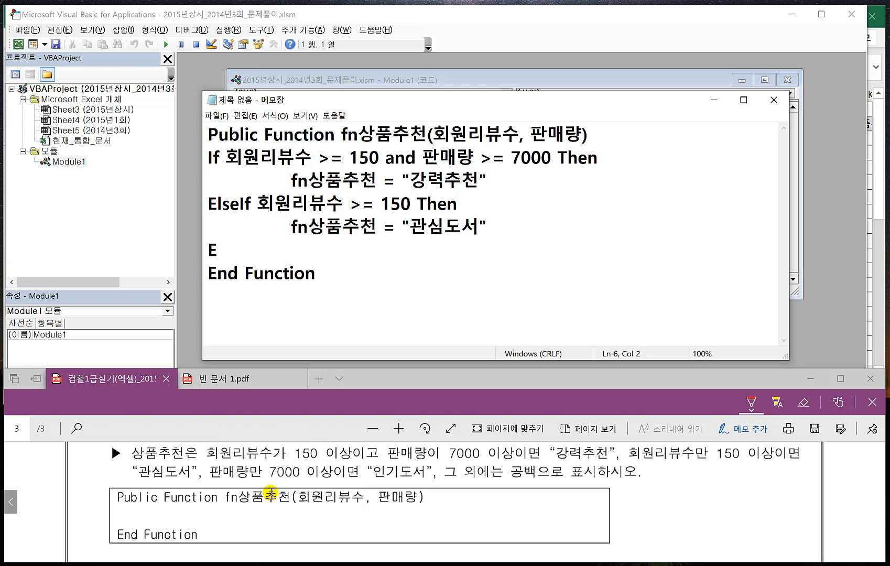
{"action": "type", "text": "lseif 판"}
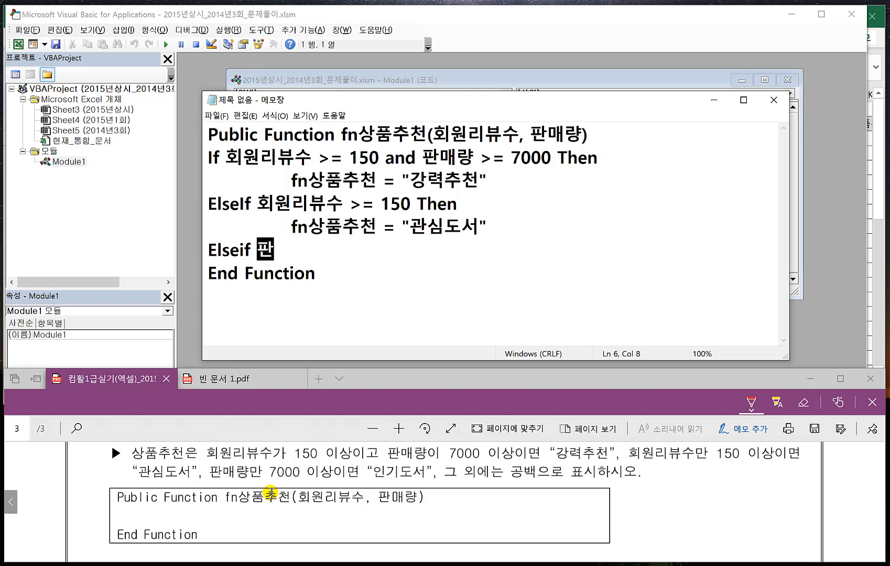
{"action": "type", "text": "매량"}
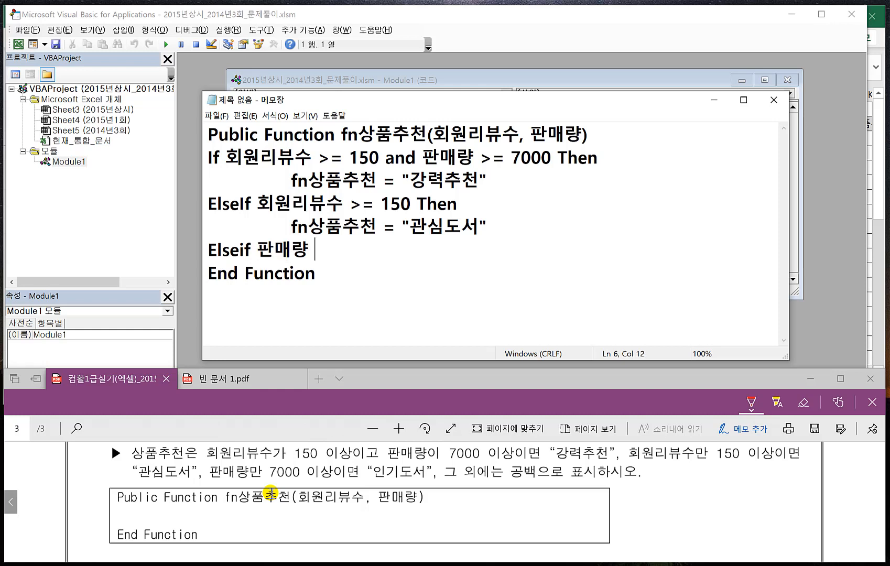
{"action": "type", "text": " >= 7000"}
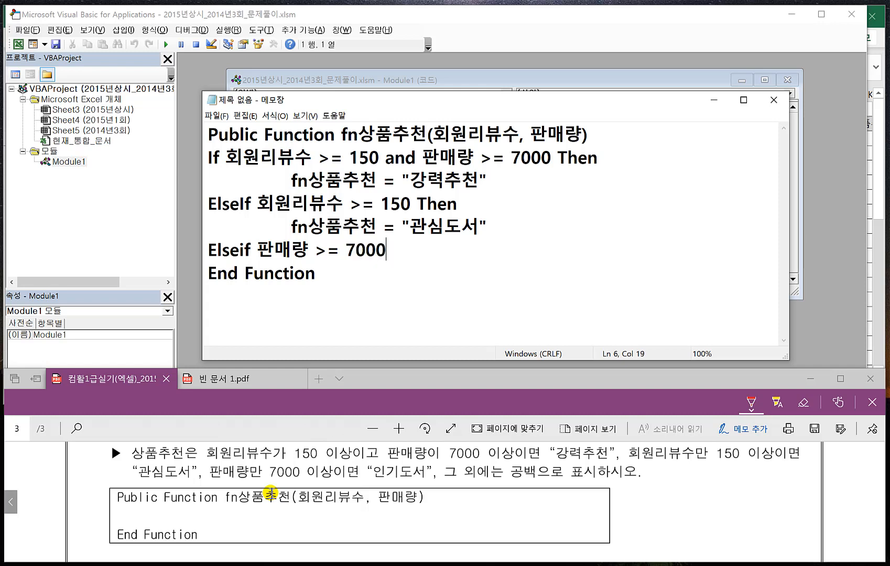
{"action": "type", "text": " Then"}
- Assign "인기도서" to fn상품추천 on an indented line under the 판매량 condition and close the block with End If
{"action": "key", "text": "Return"}
{"action": "key", "text": "Tab"}
{"action": "type", "text": "fn상품처"}
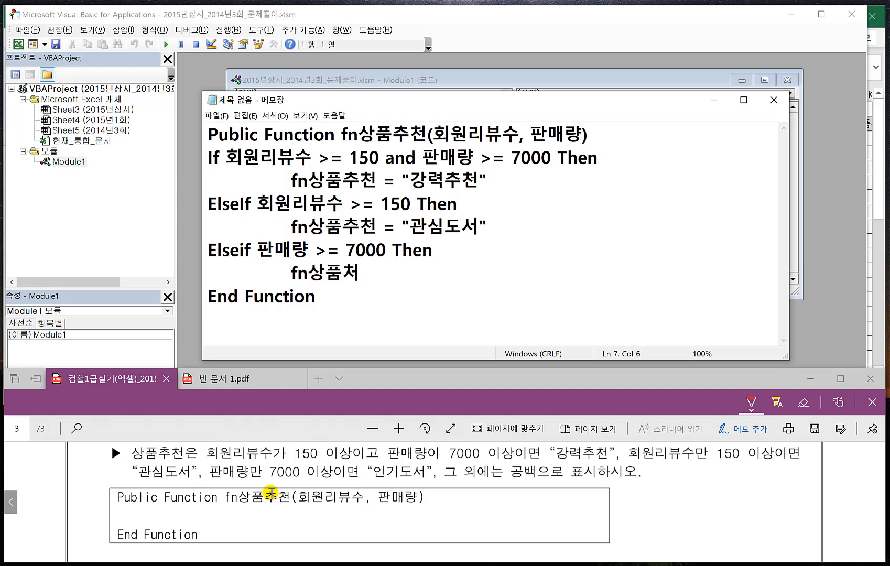
{"action": "key", "text": "BackSpace"}
{"action": "type", "text": "춫천 = \"인기도서"}
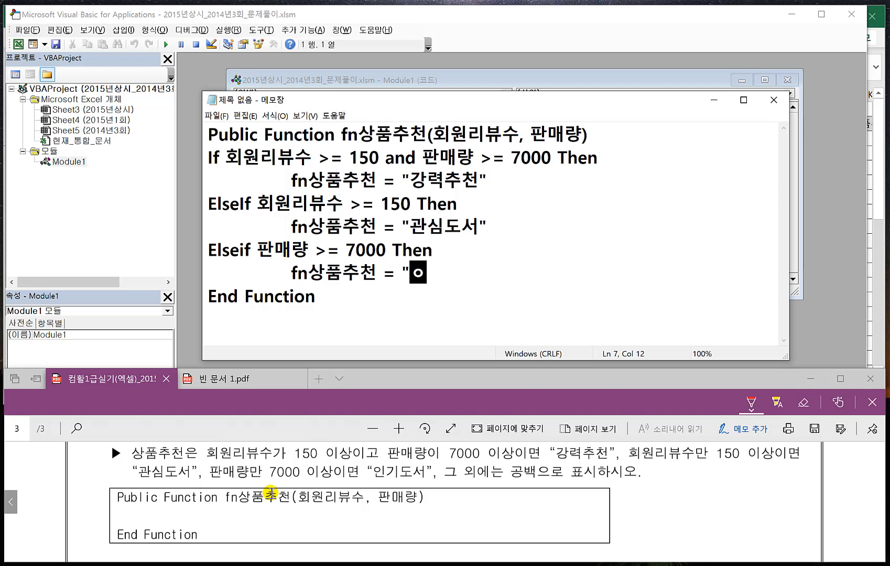
{"action": "type", "text": "\""}
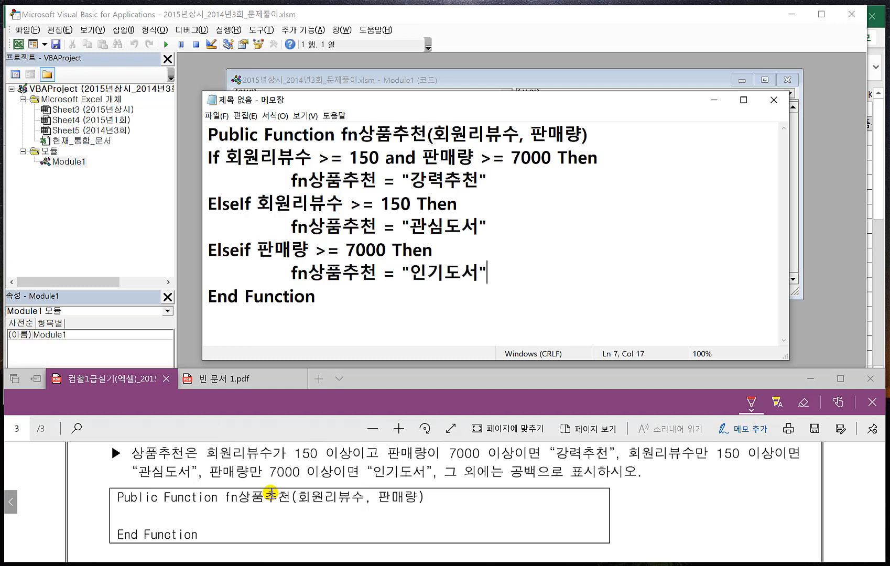
{"action": "key", "text": "Return"}
{"action": "type", "text": "End If"}
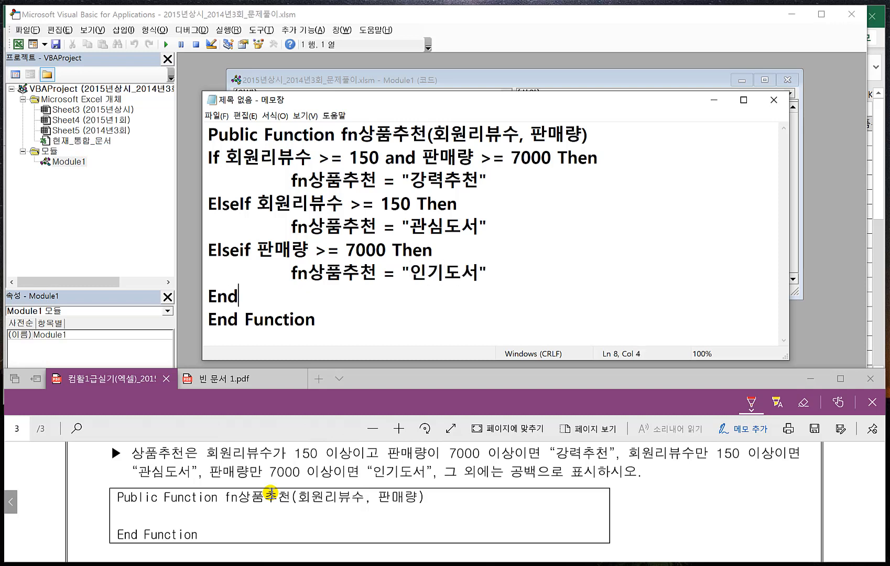
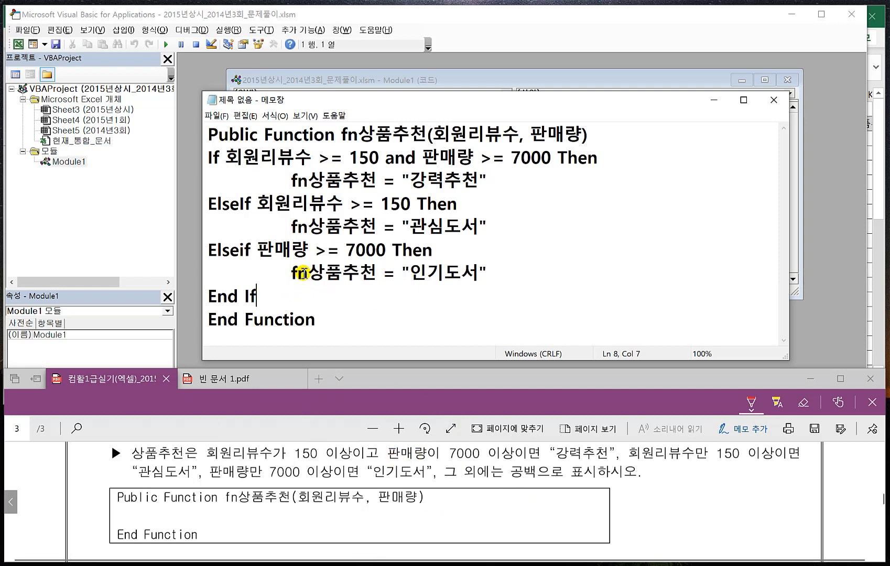
- Add an Else branch with fn상품추천 = "" after the "인기도서" line of the function in Notepad
{"action": "left_click", "coordinate": [500, 273]}
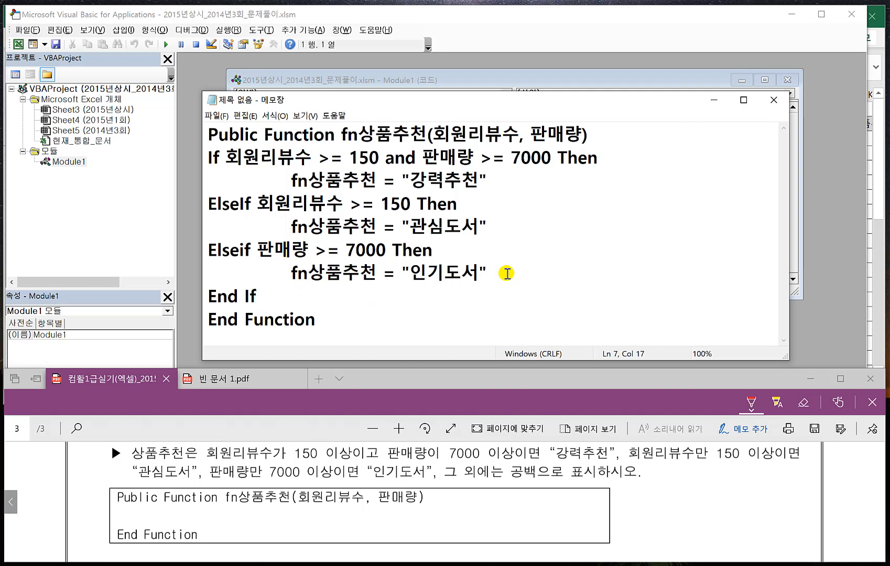
{"action": "key", "text": "Return"}
{"action": "type", "text": "ㄷ"}
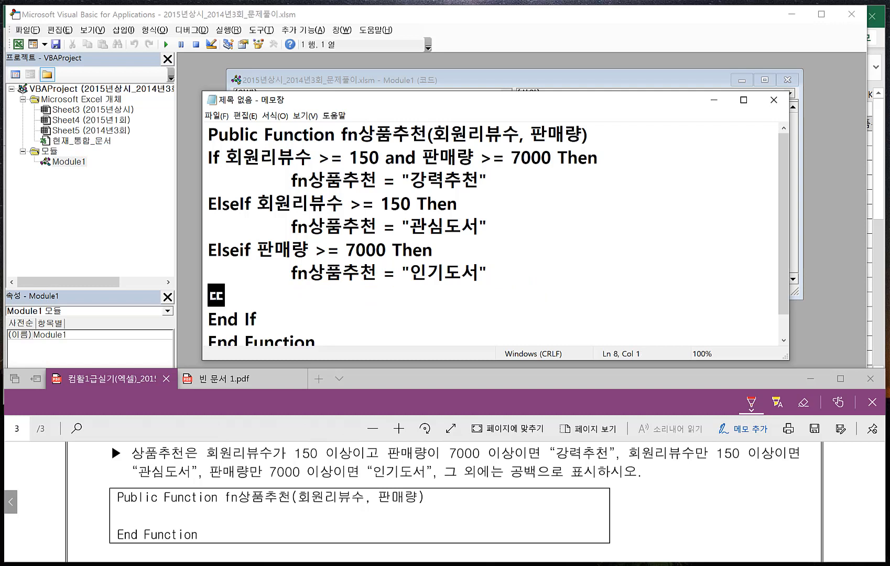
{"action": "key", "text": "BackSpace"}
{"action": "type", "text": "Else"}
{"action": "key", "text": "Return"}
{"action": "key", "text": "Tab"}
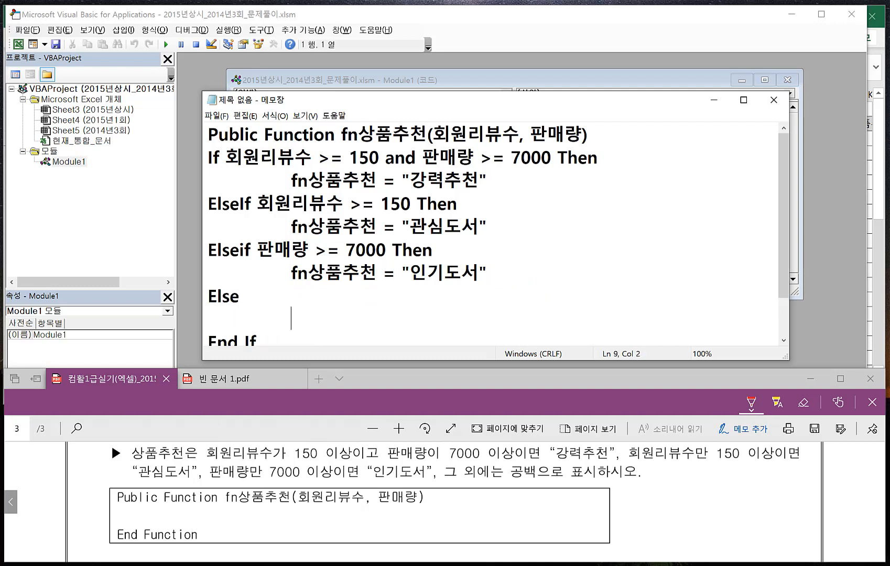
{"action": "type", "text": "fn"}
{"action": "type", "text": "상품추처"}
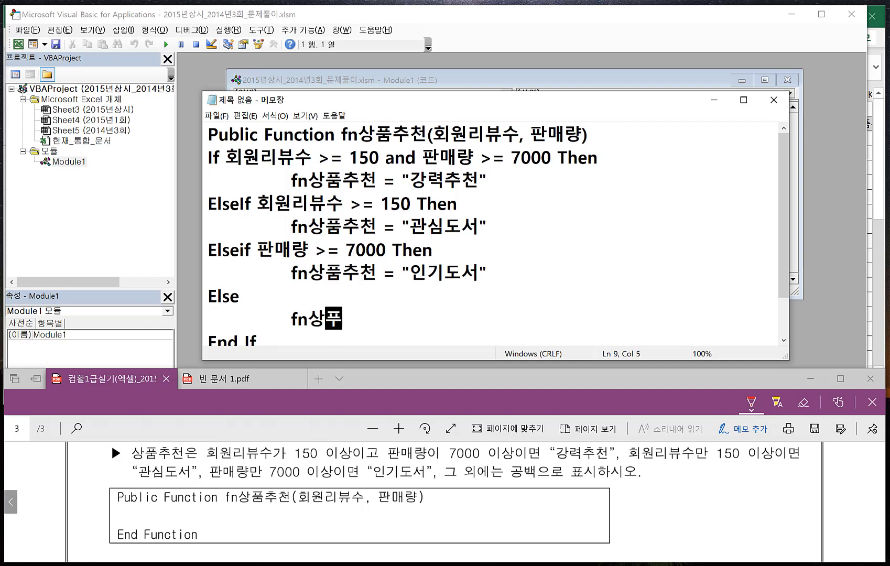
{"action": "type", "text": "ㄴ ="}
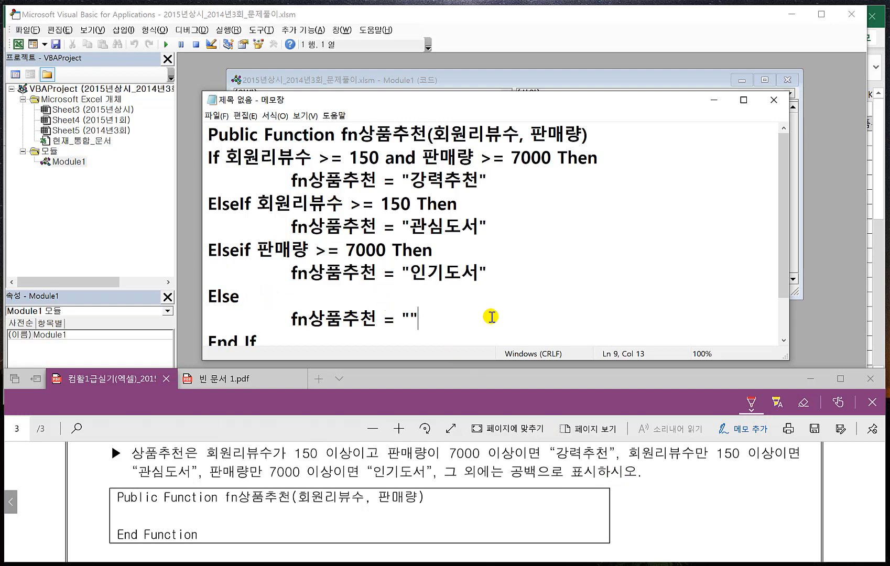
- Copy the complete fn상품추천 function from Notepad into the Module1 code window and return to Excel
{"action": "left_click", "coordinate": [432, 334]}
{"action": "key", "text": "ctrl+a"}
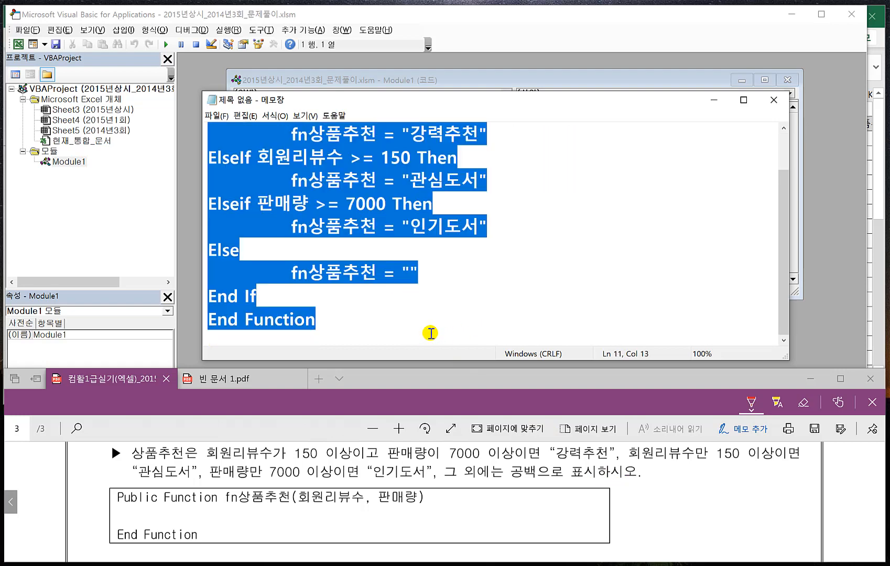
{"action": "left_click", "coordinate": [477, 82]}
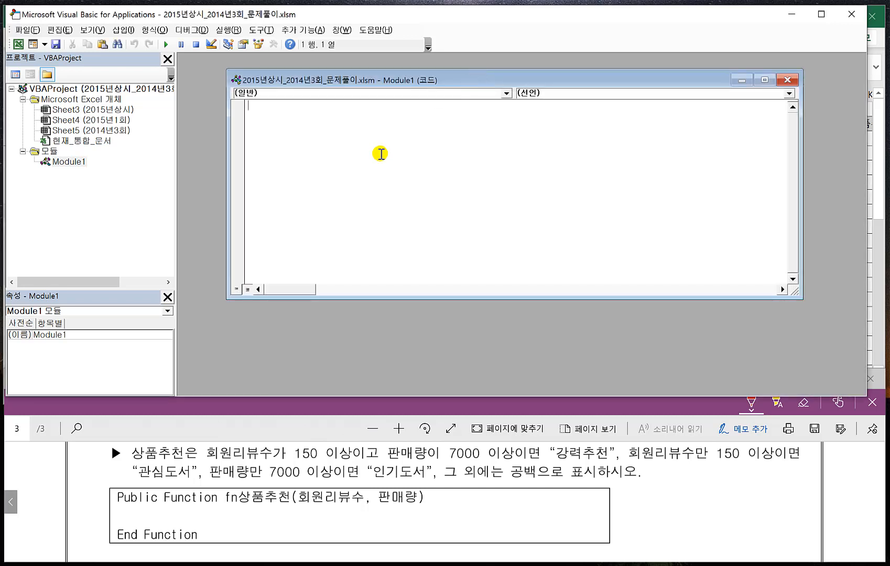
{"action": "type", "text": "Public Function fn상품추천(회원리뷰수, 판매량) If 회원리뷰수 >= 150 And 판매량 >= 7000 Then     fn상품추천 = \"강력추천\" ElseIf 회원리뷰수 >= 150 Then     fn상품추천 = \"관심도서\" ElseIf 판매량 >= 7000 Then     fn상품추천 = \"인기도서\" Else     fn상품추천 = \"\" End If End Function"}
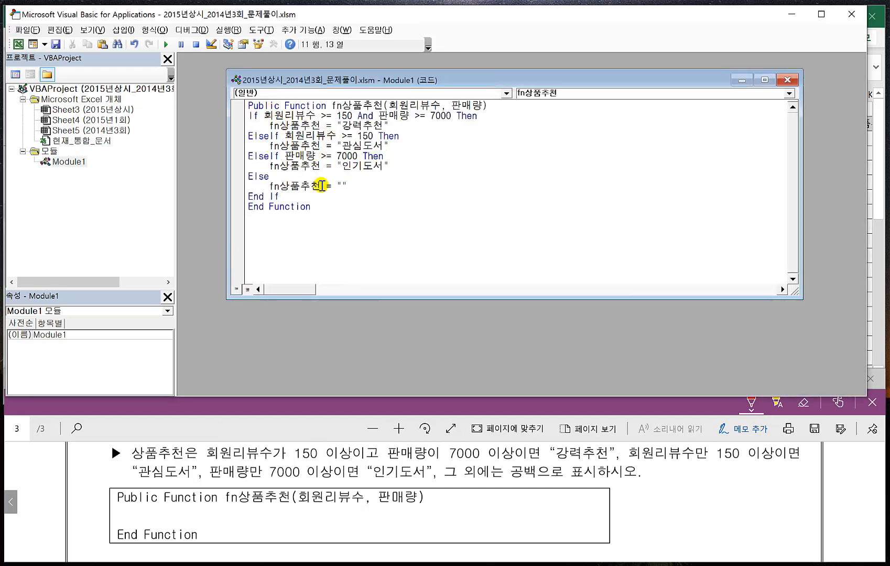
{"action": "left_click", "coordinate": [25, 30]}
{"action": "left_click", "coordinate": [52, 116]}
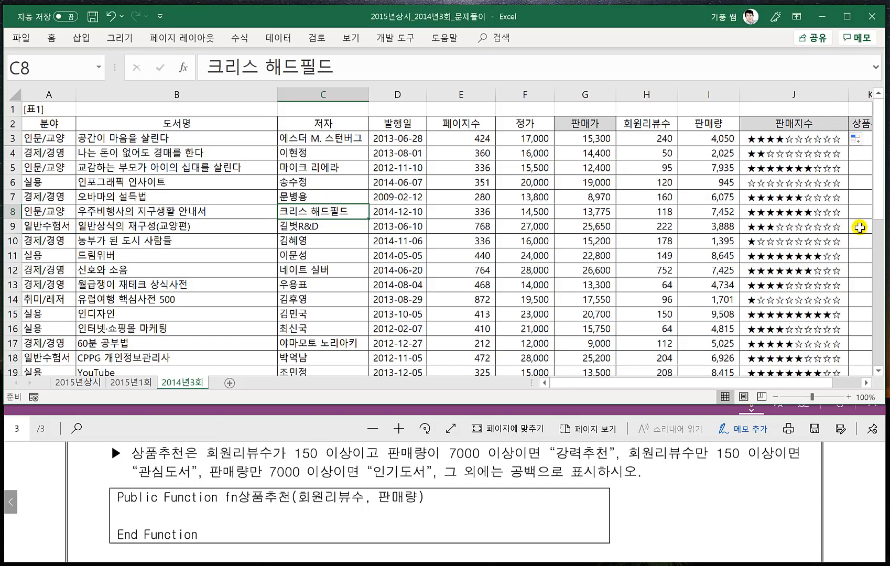
- Enter the formula =fn상품추천(H3,I3) in cell K3 of the 상품추천 column
{"action": "left_click", "coordinate": [862, 383]}
{"action": "left_click", "coordinate": [862, 383]}
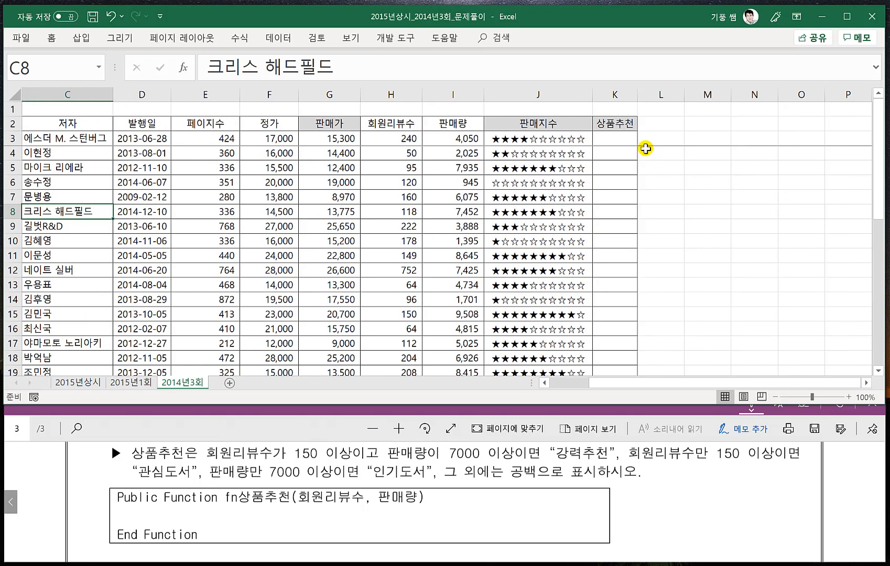
{"action": "left_click", "coordinate": [614, 139]}
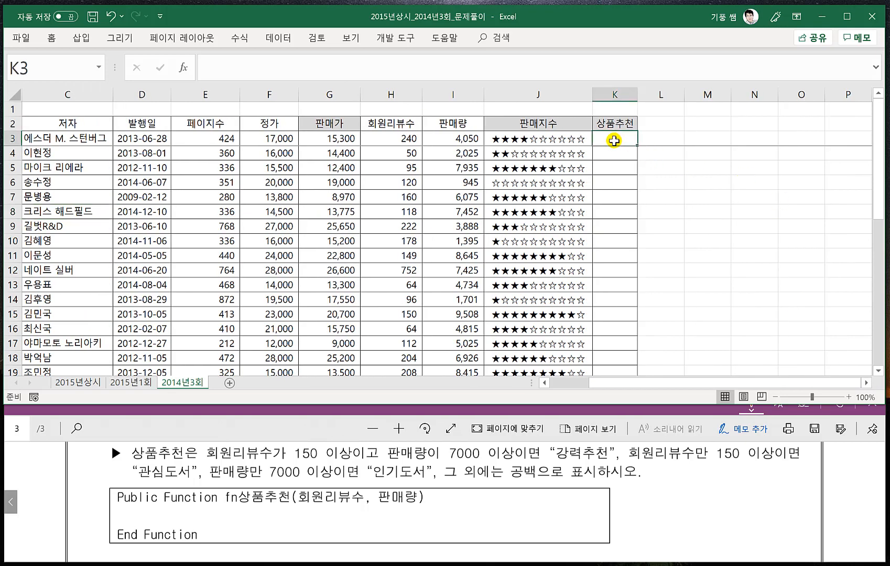
{"action": "type", "text": "=fn"}
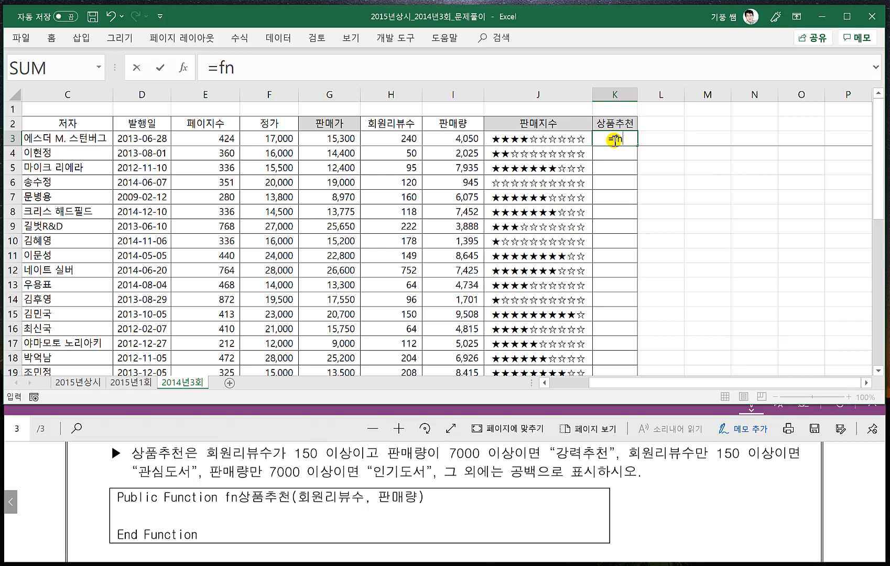
{"action": "type", "text": "상품추"}
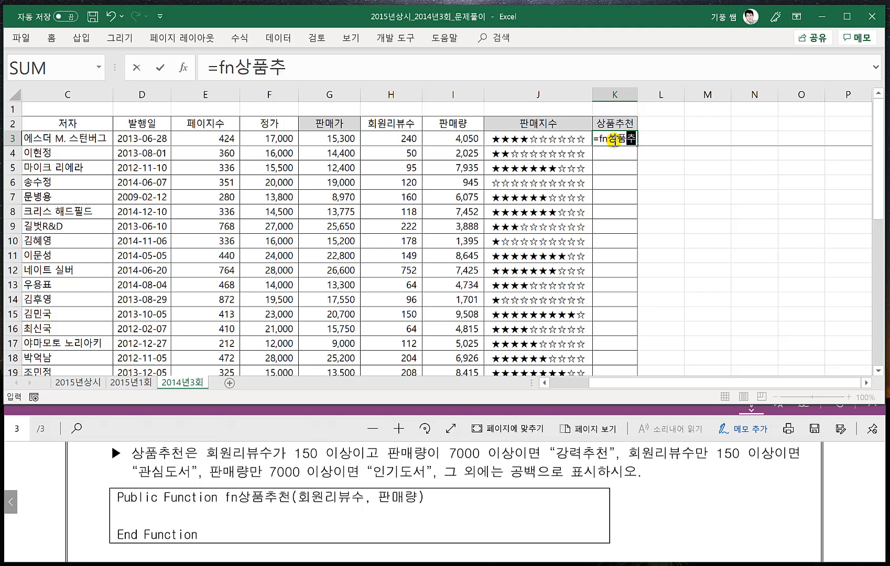
{"action": "type", "text": "천("}
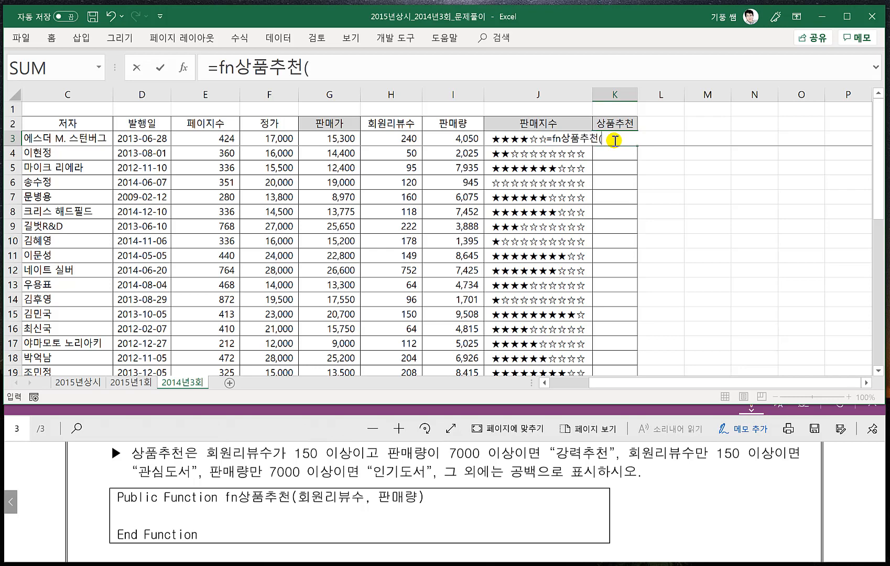
{"action": "left_click", "coordinate": [390, 138]}
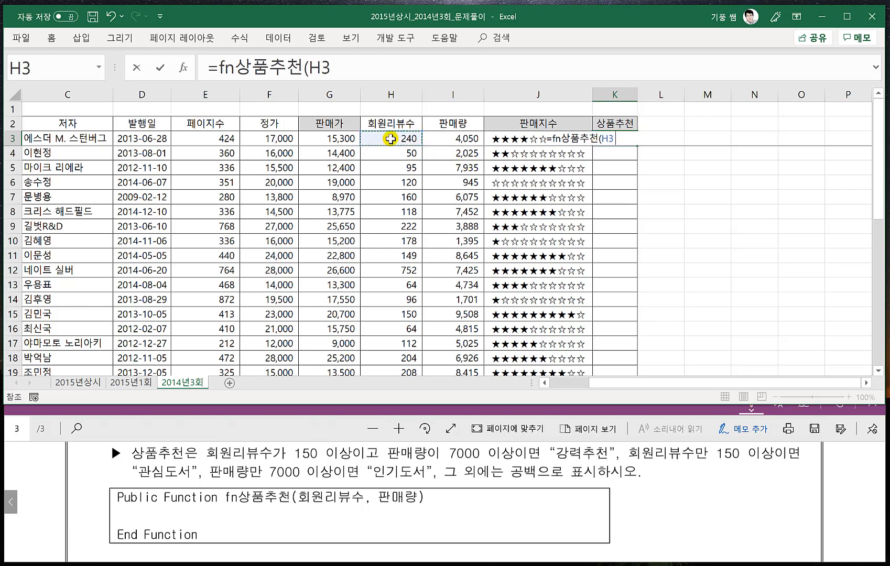
{"action": "type", "text": ","}
{"action": "left_click", "coordinate": [451, 139]}
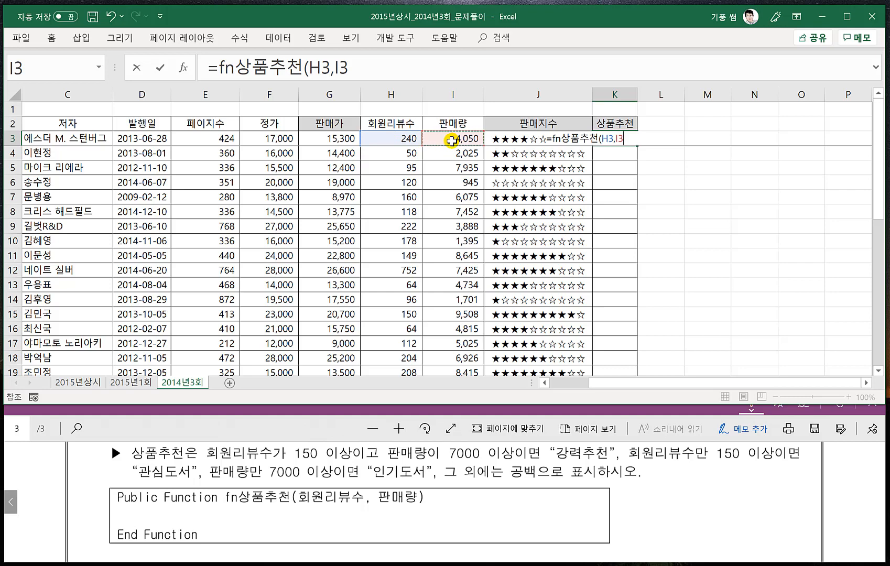
{"action": "type", "text": ")"}
{"action": "key", "text": "Return"}
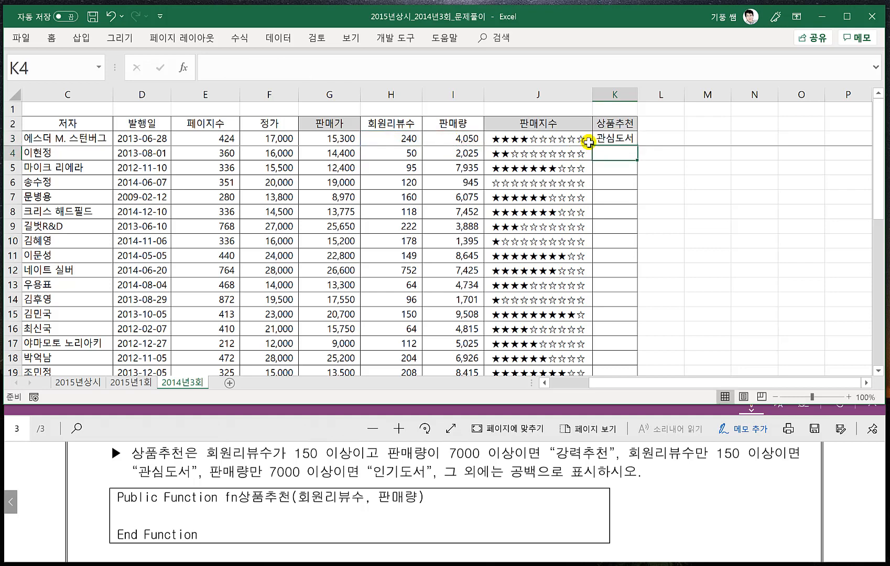
- Fill the K3 formula down the 상품추천 column to row 27 and check the filled cells
{"action": "left_click", "coordinate": [607, 139]}
{"action": "double_click", "coordinate": [636, 145]}
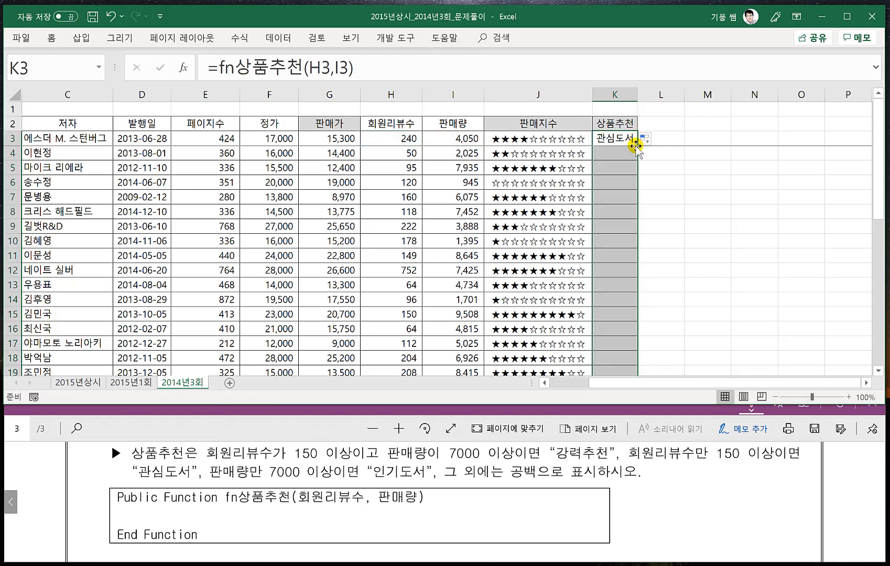
{"action": "left_click", "coordinate": [611, 230]}
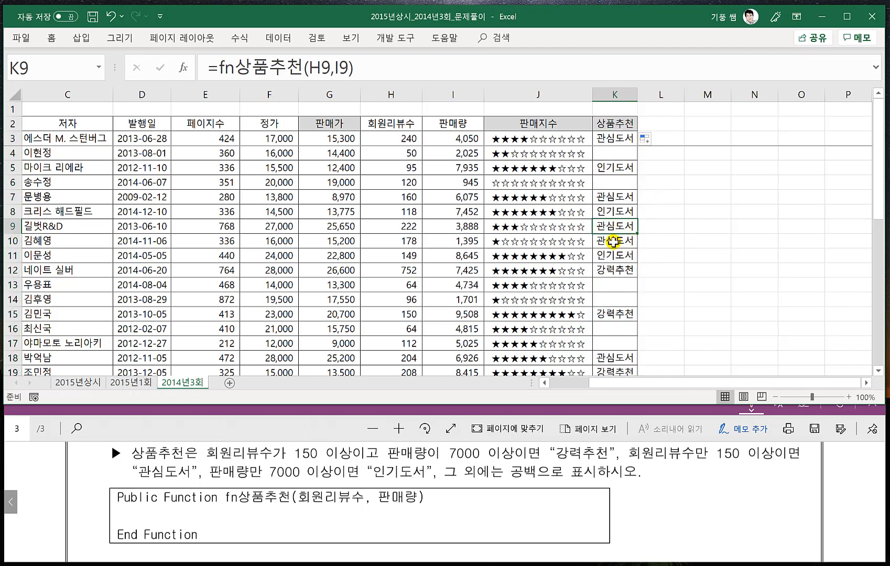
{"action": "scroll", "coordinate": [611, 242], "scroll_direction": "down", "scroll_amount": 1}
{"action": "scroll", "coordinate": [611, 241], "scroll_direction": "down", "scroll_amount": 4}
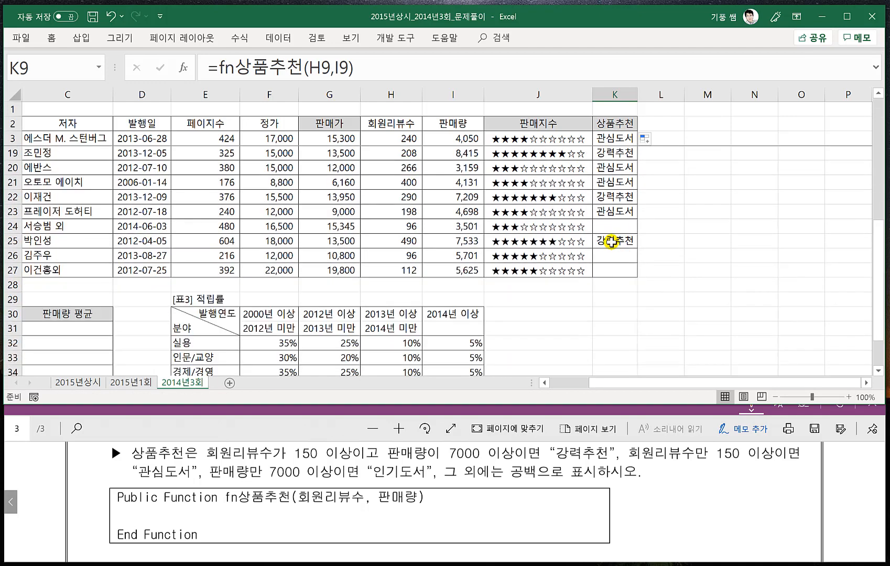
- Read question 4 in the exam PDF and locate its answer range B31:B35 in 표2
{"action": "left_click", "coordinate": [632, 309]}
{"action": "left_click_drag", "start_coordinate": [621, 380], "coordinate": [574, 382]}
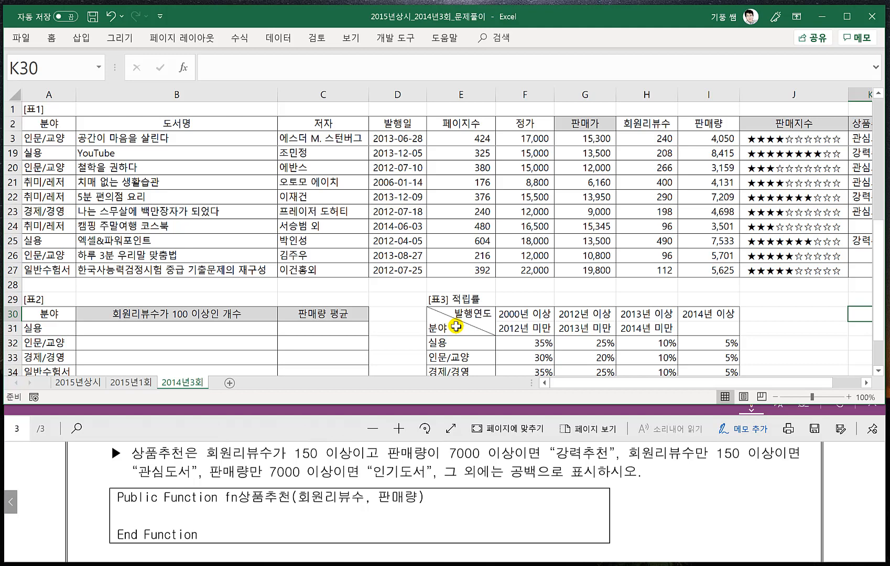
{"action": "left_click", "coordinate": [383, 312]}
{"action": "left_click", "coordinate": [210, 335]}
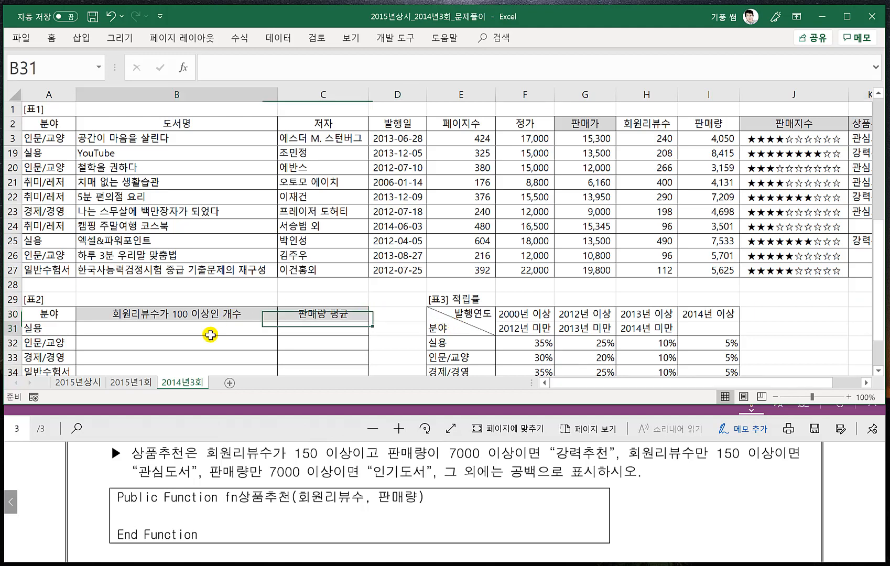
{"action": "left_click", "coordinate": [207, 435]}
{"action": "scroll", "coordinate": [226, 482], "scroll_direction": "down", "scroll_amount": 1}
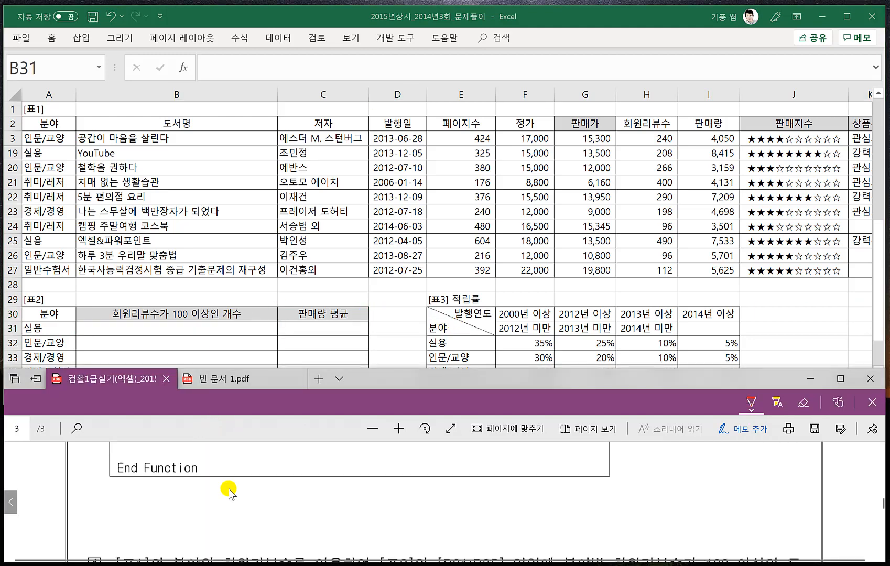
{"action": "scroll", "coordinate": [228, 493], "scroll_direction": "down", "scroll_amount": 2}
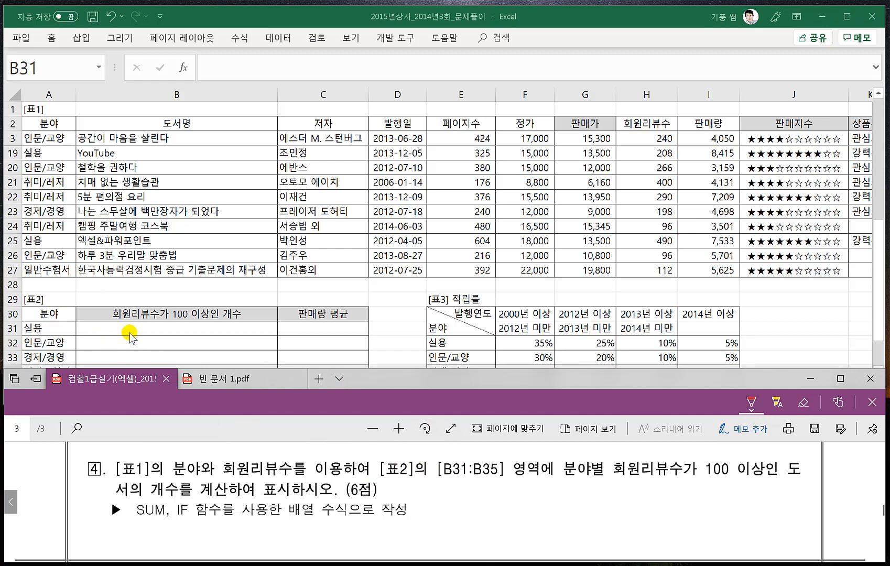
{"action": "left_click", "coordinate": [164, 332]}
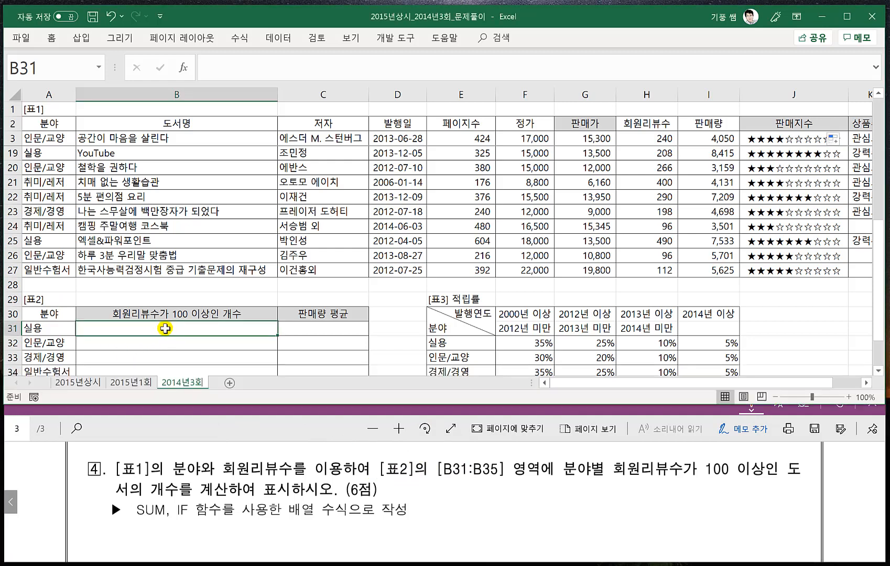
{"action": "scroll", "coordinate": [160, 309], "scroll_direction": "down", "scroll_amount": 2}
{"action": "left_click_drag", "start_coordinate": [155, 240], "coordinate": [155, 296]}
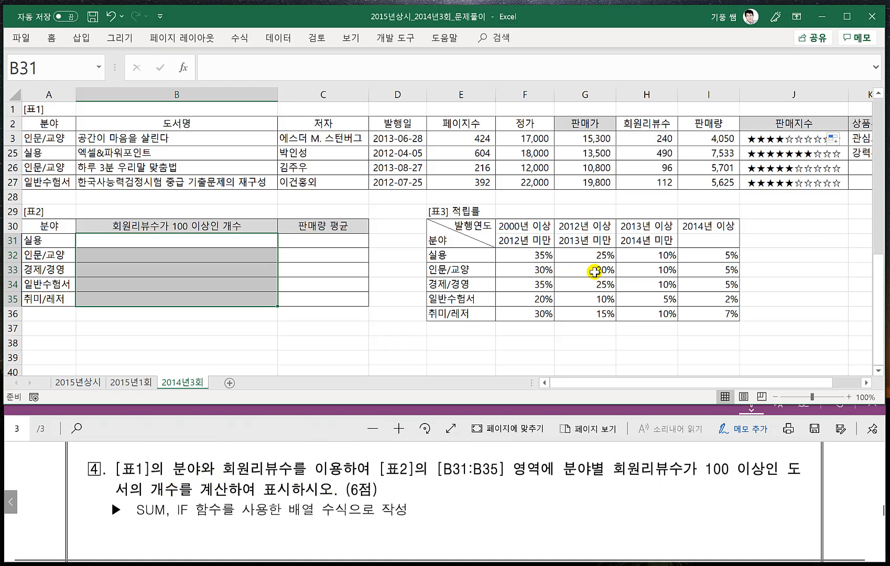
- Box 개수, 분야별 and 회원리뷰수가 100 이상 in question 4 in red ink, labelling the last two 조건1 and 조건2
{"action": "left_click_drag", "start_coordinate": [147, 481], "coordinate": [144, 501]}
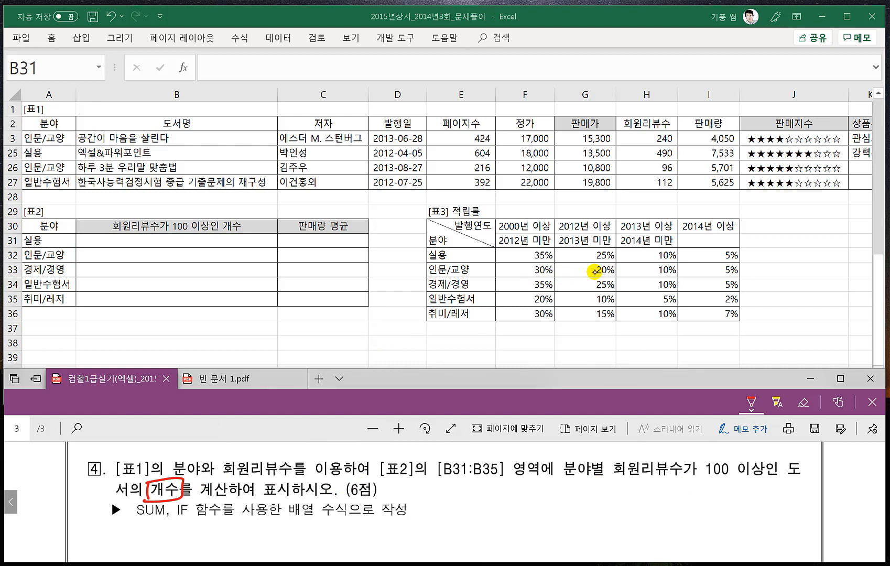
{"action": "mouse_move", "coordinate": [612, 479]}
{"action": "left_mouse_down"}
{"action": "mouse_move", "coordinate": [706, 457]}
{"action": "mouse_move", "coordinate": [766, 460]}
{"action": "mouse_move", "coordinate": [613, 481]}
{"action": "mouse_move", "coordinate": [692, 507]}
{"action": "left_mouse_up"}
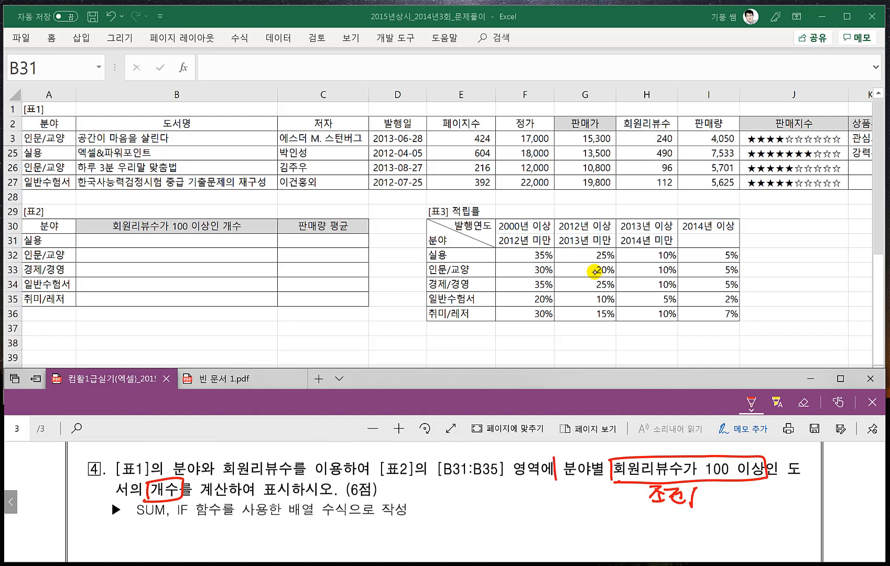
{"action": "mouse_move", "coordinate": [605, 458]}
{"action": "left_mouse_down"}
{"action": "mouse_move", "coordinate": [555, 482]}
{"action": "mouse_move", "coordinate": [563, 502]}
{"action": "left_mouse_up"}
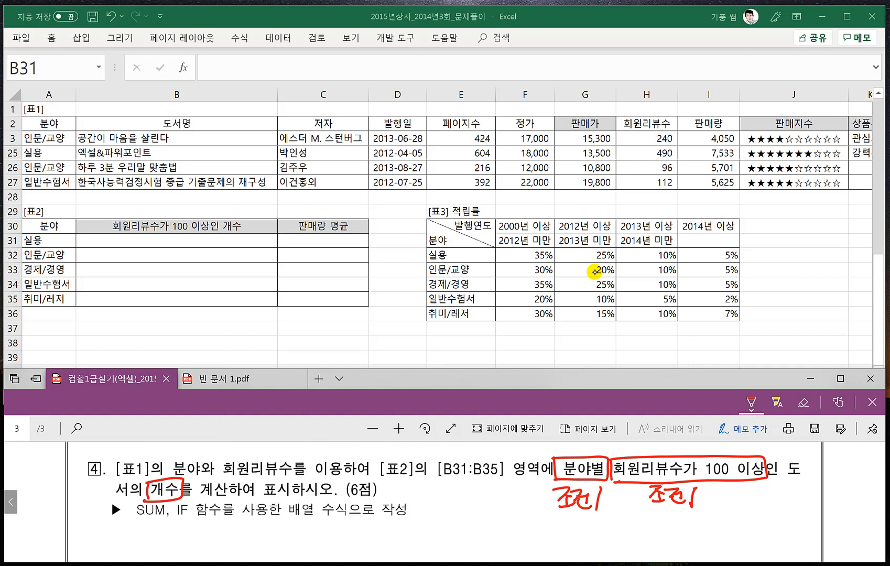
{"action": "left_click_drag", "start_coordinate": [692, 507], "coordinate": [716, 503]}
{"action": "key", "text": "ctrl+z"}
- Handwrite the formula pattern =sum(if((조건1)*(조건2),1)) in red ink below question 4
{"action": "left_click_drag", "start_coordinate": [444, 523], "coordinate": [441, 536]}
{"action": "mouse_move", "coordinate": [455, 524]}
{"action": "left_mouse_down"}
{"action": "mouse_move", "coordinate": [475, 531]}
{"action": "mouse_move", "coordinate": [499, 523]}
{"action": "left_mouse_up"}
{"action": "left_click_drag", "start_coordinate": [510, 549], "coordinate": [527, 519]}
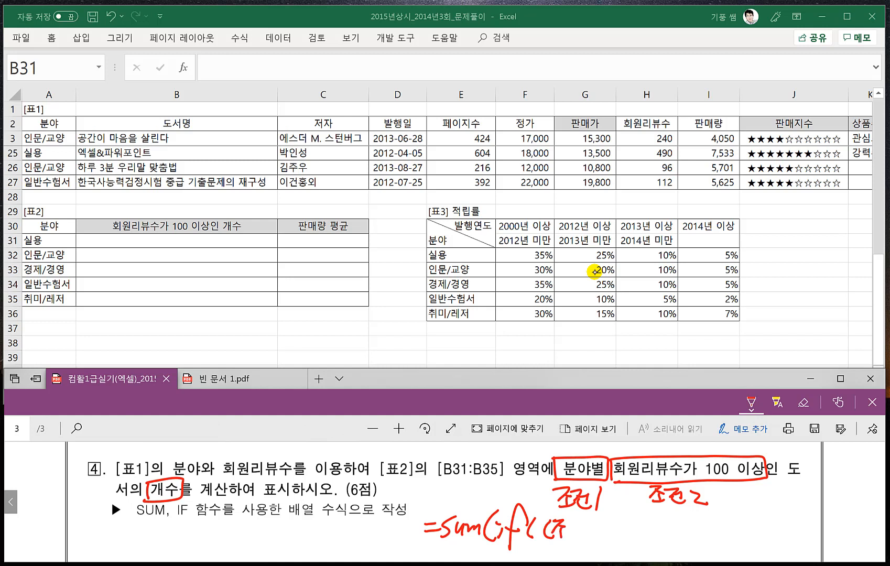
{"action": "left_click_drag", "start_coordinate": [571, 527], "coordinate": [579, 538]}
{"action": "left_click_drag", "start_coordinate": [593, 519], "coordinate": [636, 528]}
{"action": "left_click_drag", "start_coordinate": [630, 528], "coordinate": [630, 535]}
{"action": "left_click_drag", "start_coordinate": [624, 536], "coordinate": [651, 535]}
{"action": "left_click_drag", "start_coordinate": [654, 524], "coordinate": [662, 534]}
{"action": "left_click_drag", "start_coordinate": [663, 515], "coordinate": [666, 535]}
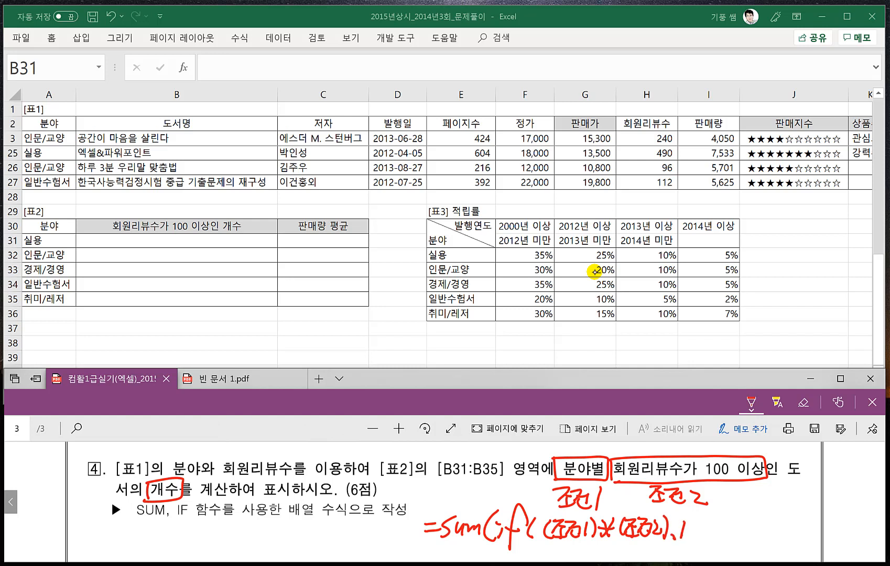
{"action": "left_click_drag", "start_coordinate": [701, 509], "coordinate": [702, 540]}
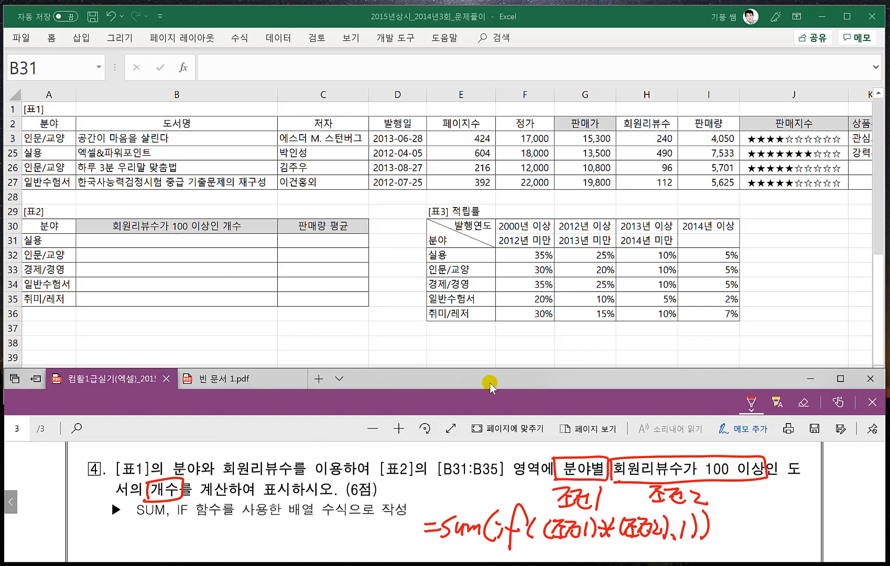
{"action": "left_click", "coordinate": [117, 237]}
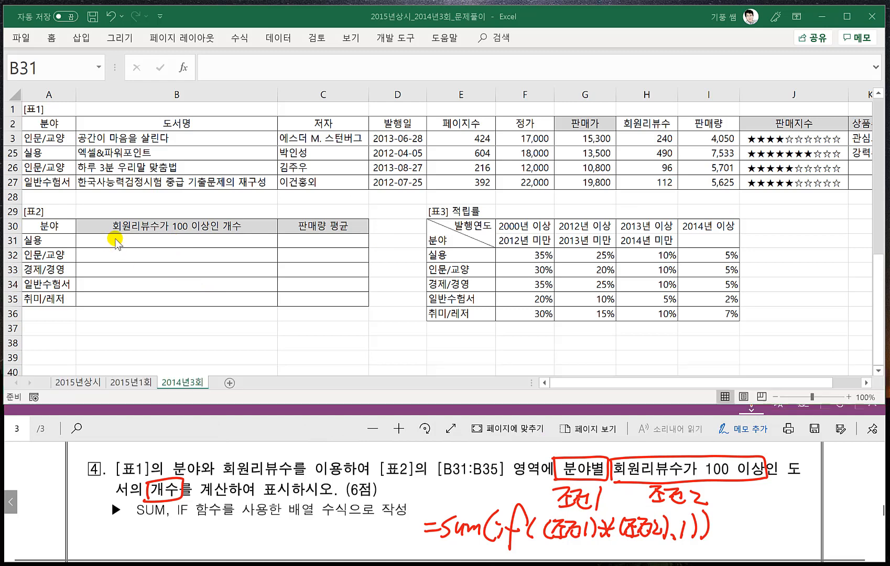
{"action": "left_click", "coordinate": [119, 239]}
{"action": "type", "text": "="}
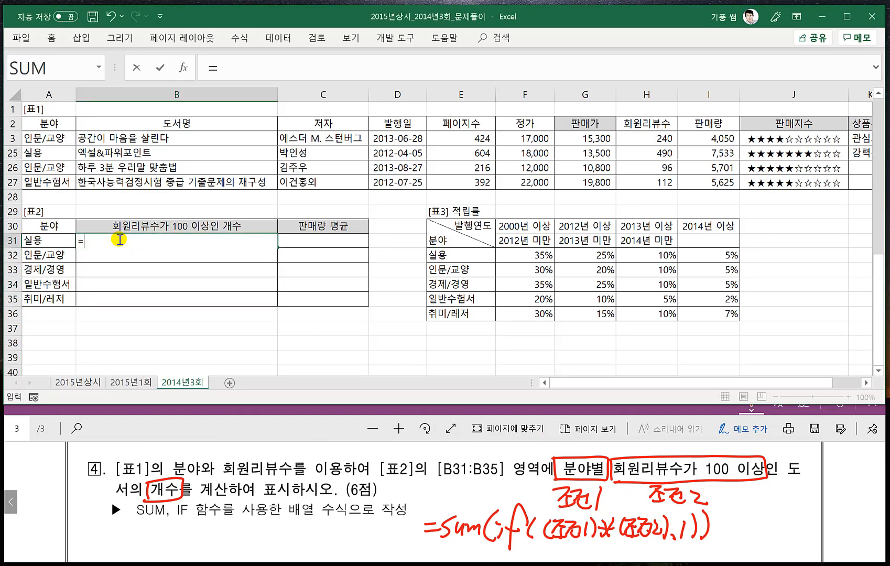
{"action": "type", "text": "ㄴ"}
{"action": "key", "text": "BackSpace"}
{"action": "type", "text": "sum(if"}
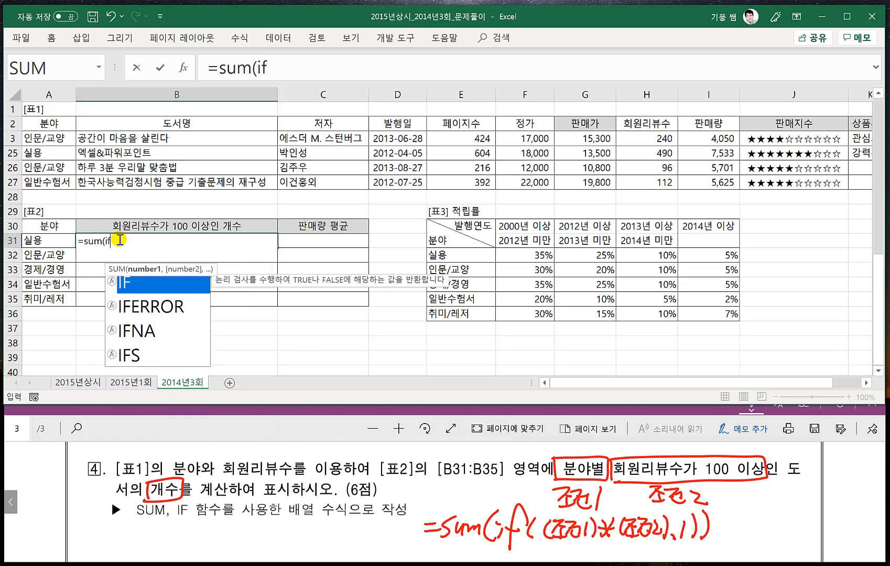
{"action": "key", "text": "Tab"}
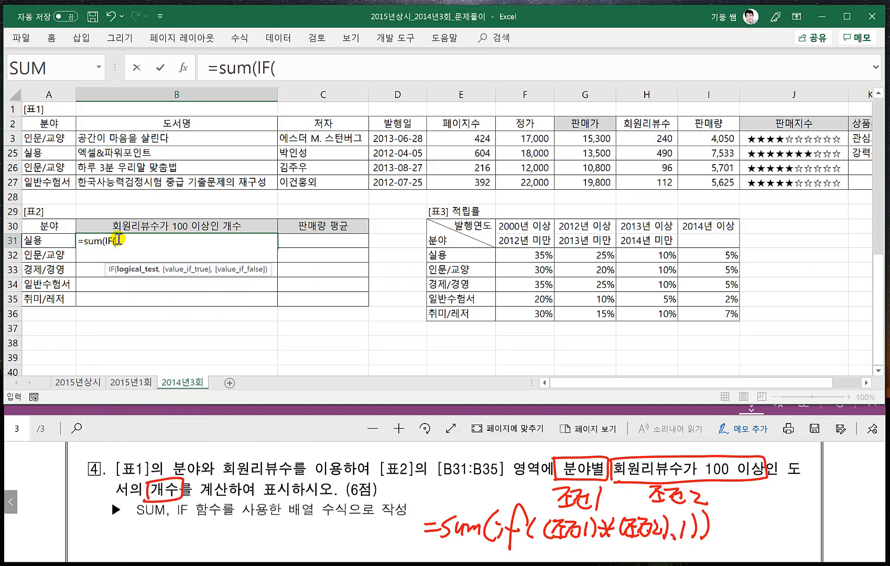
{"action": "key", "text": "Escape"}
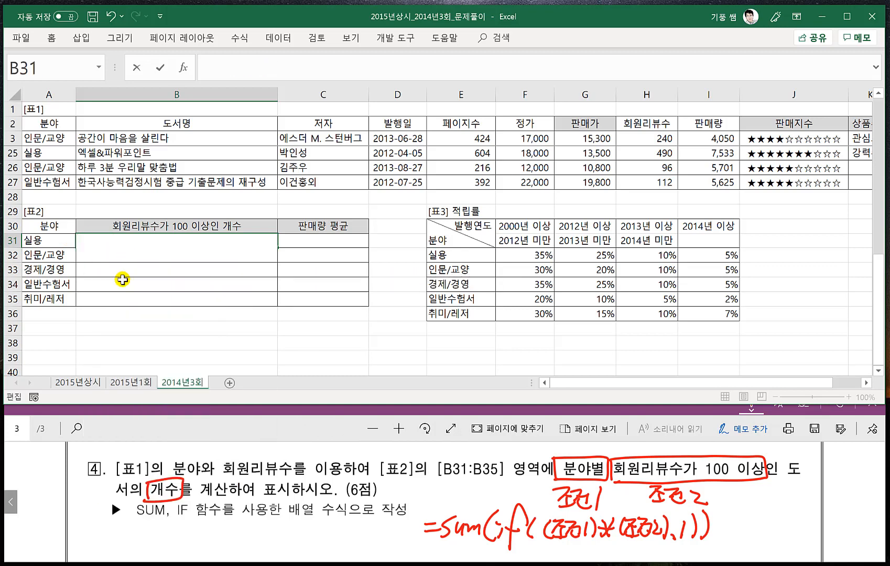
{"action": "key", "text": "Tab"}
- Begin the B31 formula with SUM, IF and the 분야 condition: =SUM(IF(($A$3:$A$27=A31)
{"action": "left_click", "coordinate": [101, 242]}
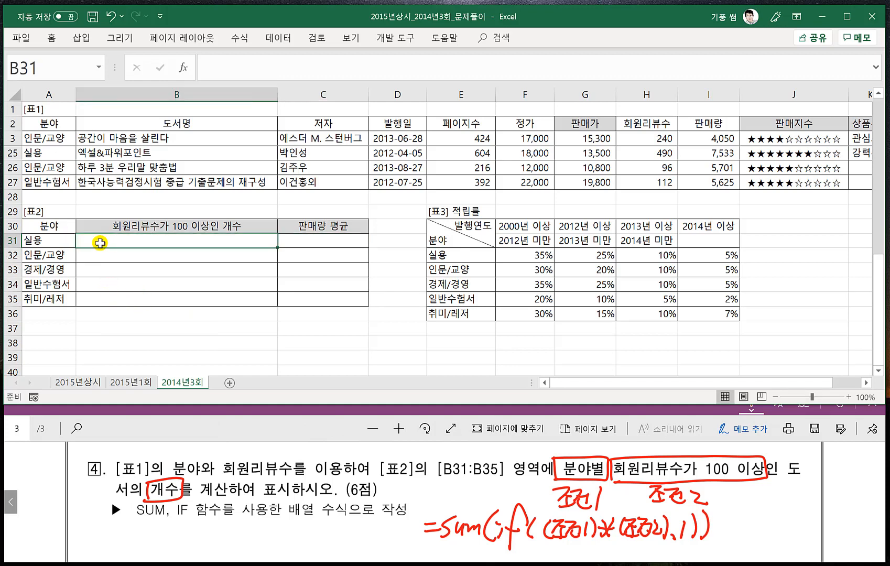
{"action": "type", "text": "=SUM"}
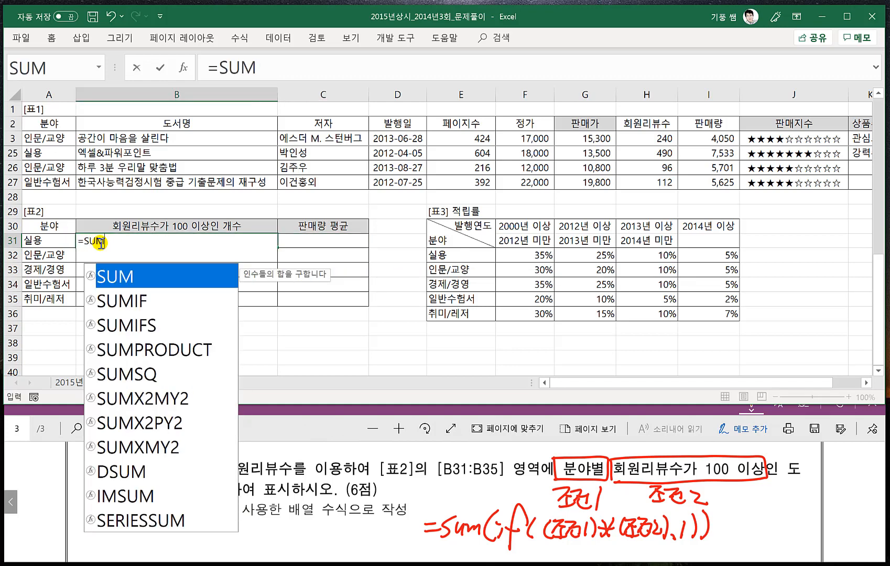
{"action": "type", "text": "(IF(("}
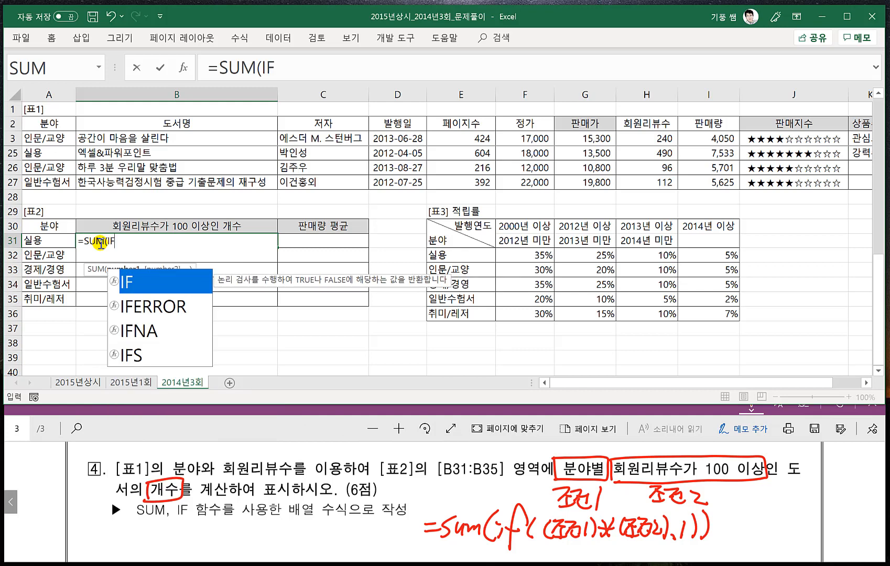
{"action": "left_click", "coordinate": [328, 72]}
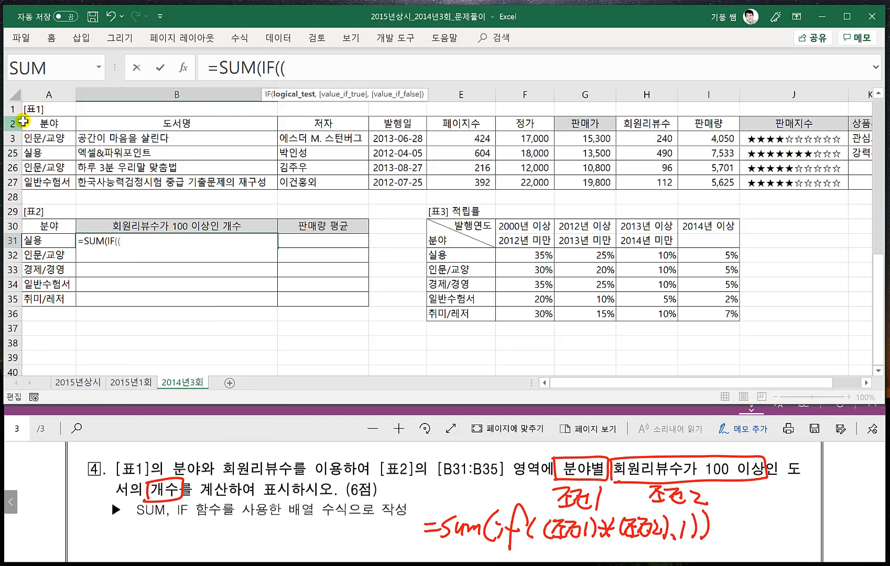
{"action": "left_click", "coordinate": [42, 138]}
{"action": "key", "text": "ctrl+shift+Down"}
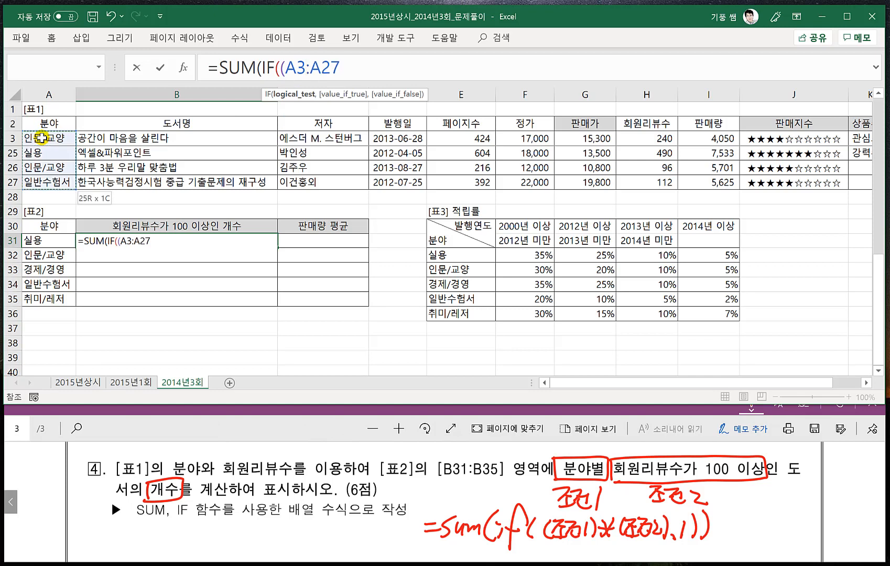
{"action": "key", "text": "F4"}
{"action": "type", "text": "="}
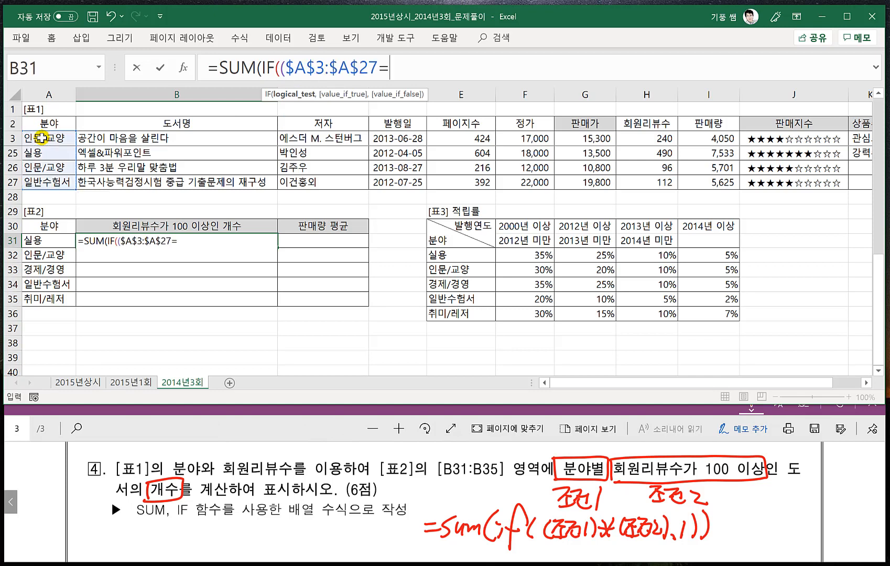
{"action": "left_click", "coordinate": [42, 241]}
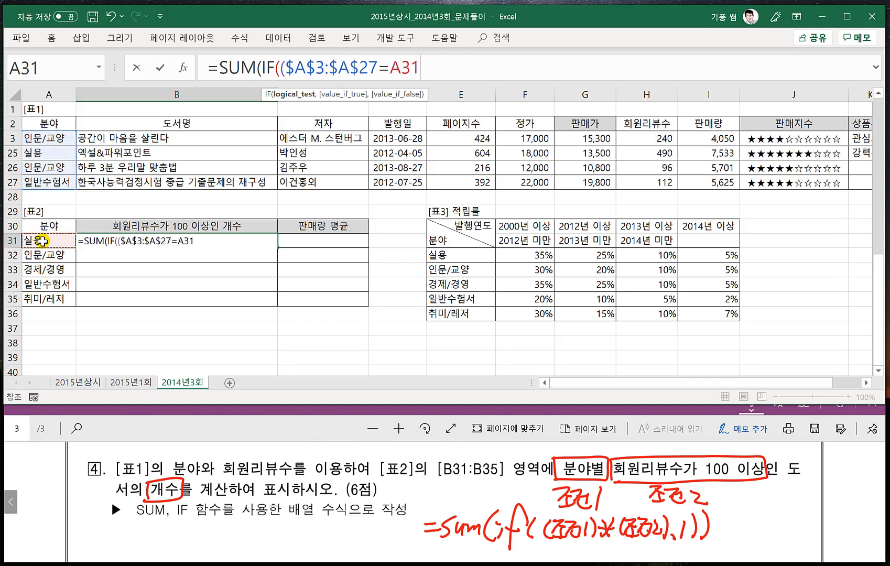
{"action": "type", "text": "),"}
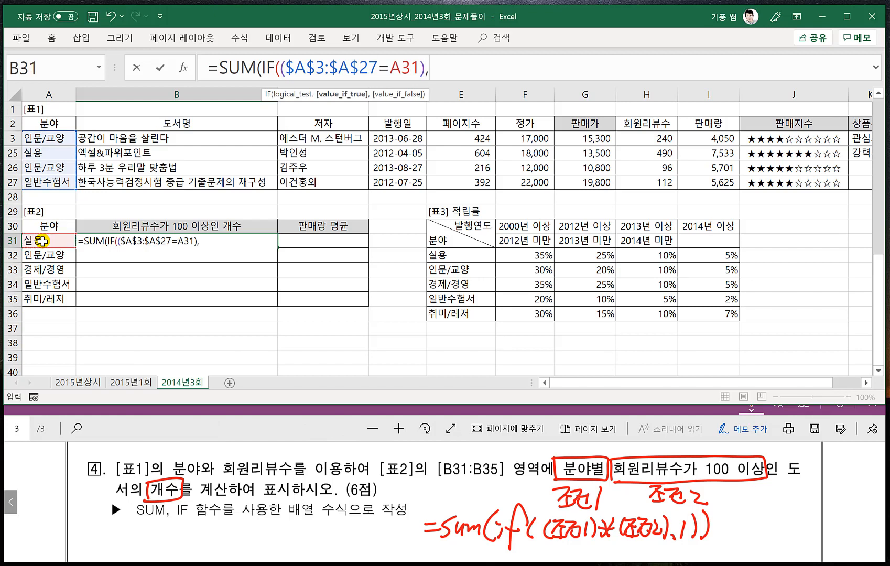
{"action": "key", "text": "BackSpace"}
- Multiply by the 회원리뷰수 condition ($H$3:$H$27>=100), return 1 when both are true, and close the IF and SUM functions
{"action": "type", "text": "*"}
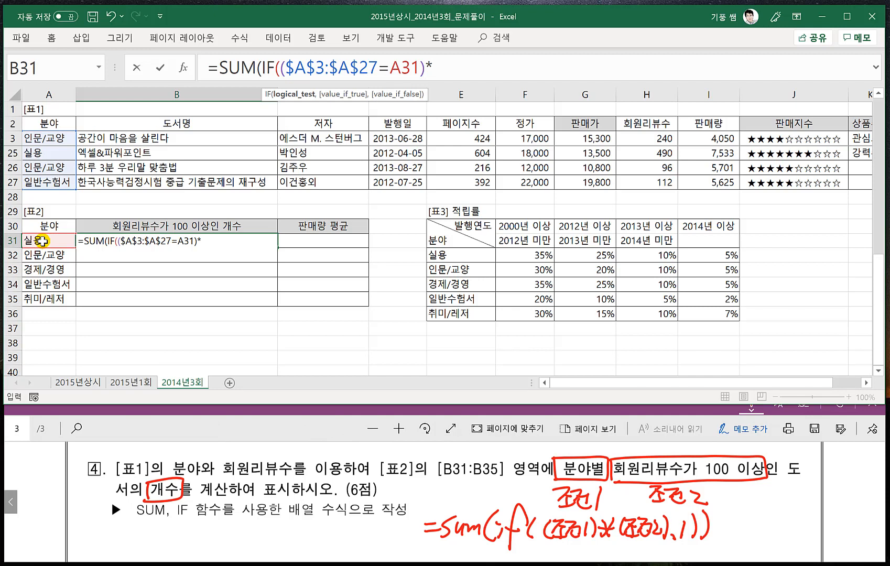
{"action": "type", "text": "("}
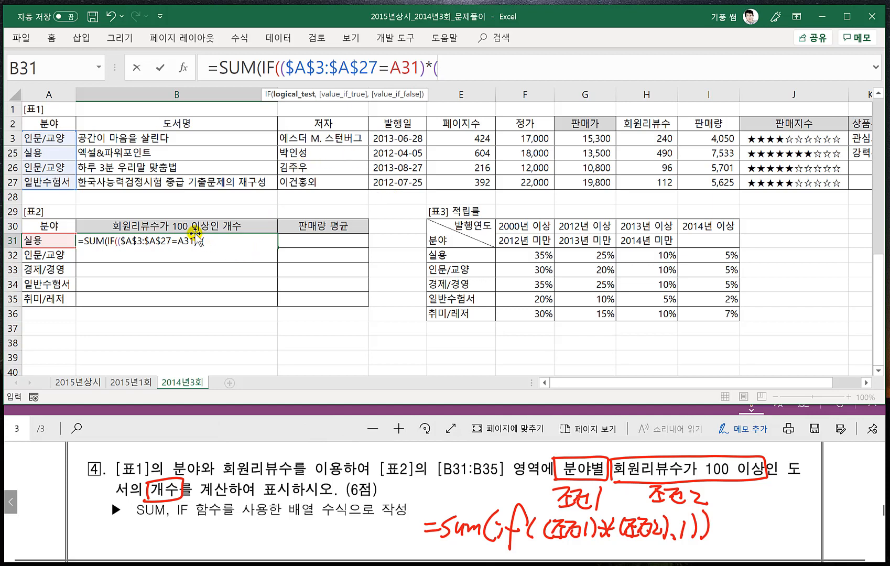
{"action": "left_click", "coordinate": [651, 138]}
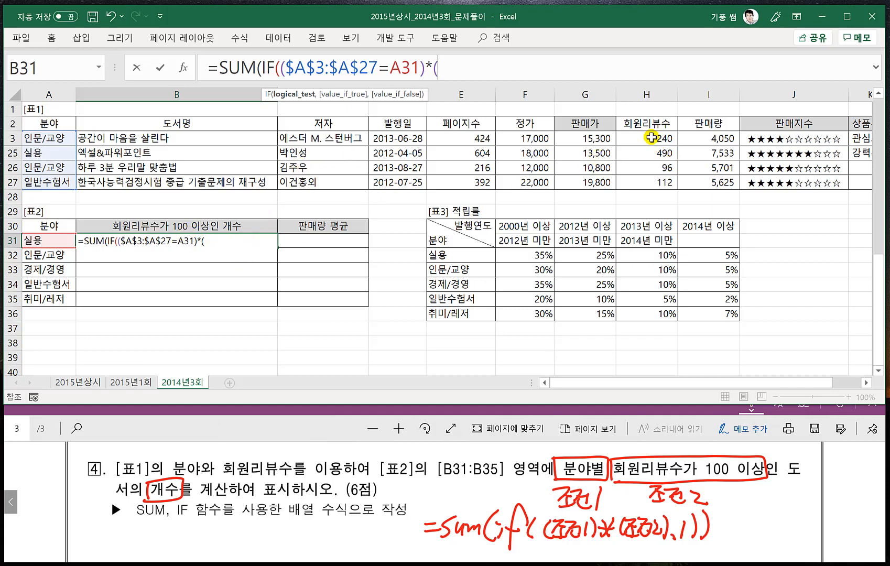
{"action": "key", "text": "ctrl+shift+Down"}
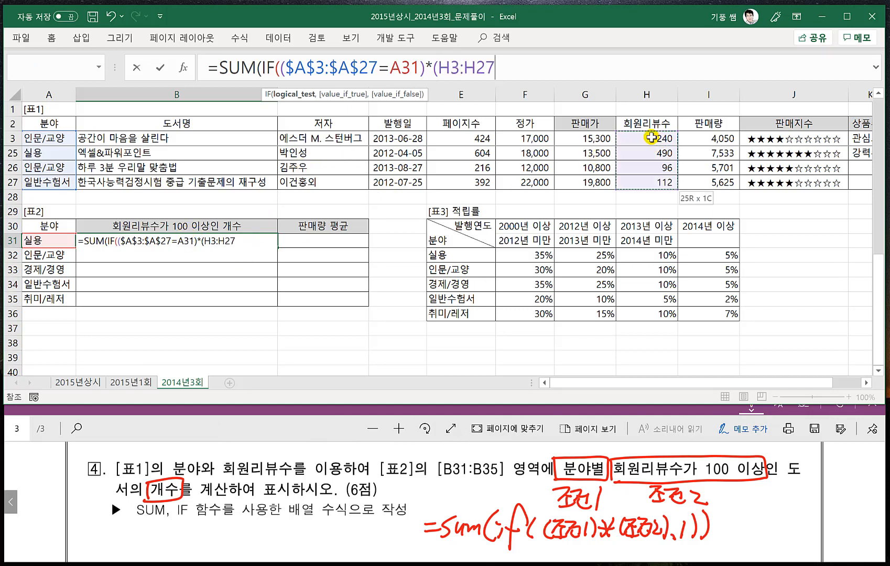
{"action": "key", "text": "F4"}
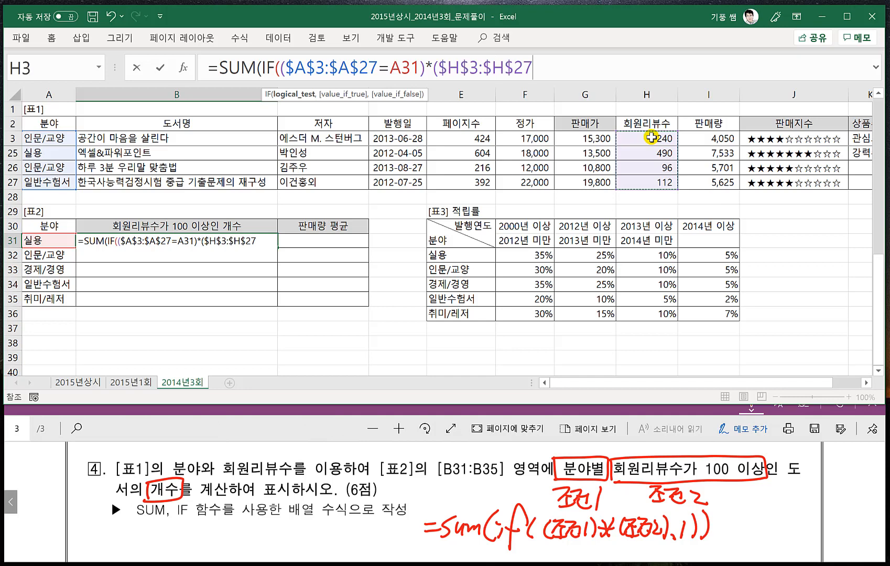
{"action": "type", "text": ">=1"}
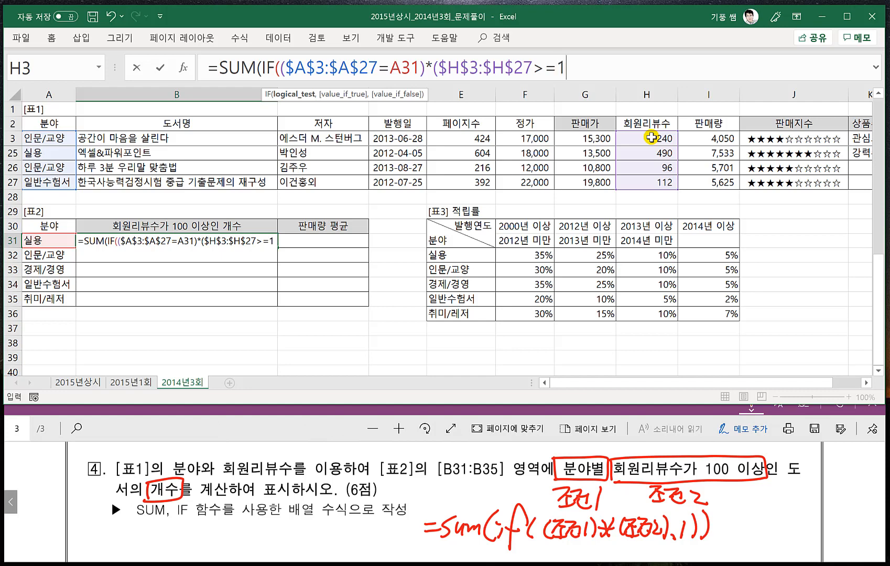
{"action": "type", "text": "00"}
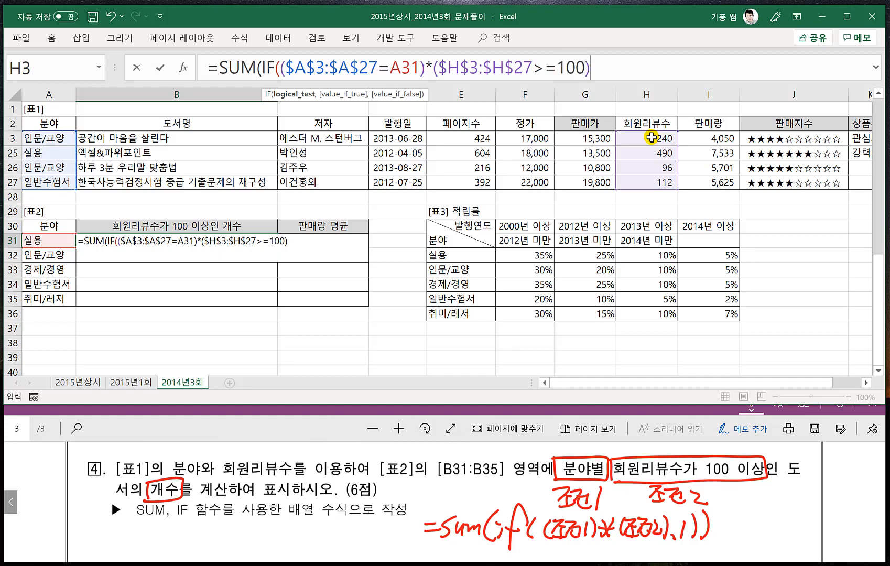
{"action": "type", "text": "),1"}
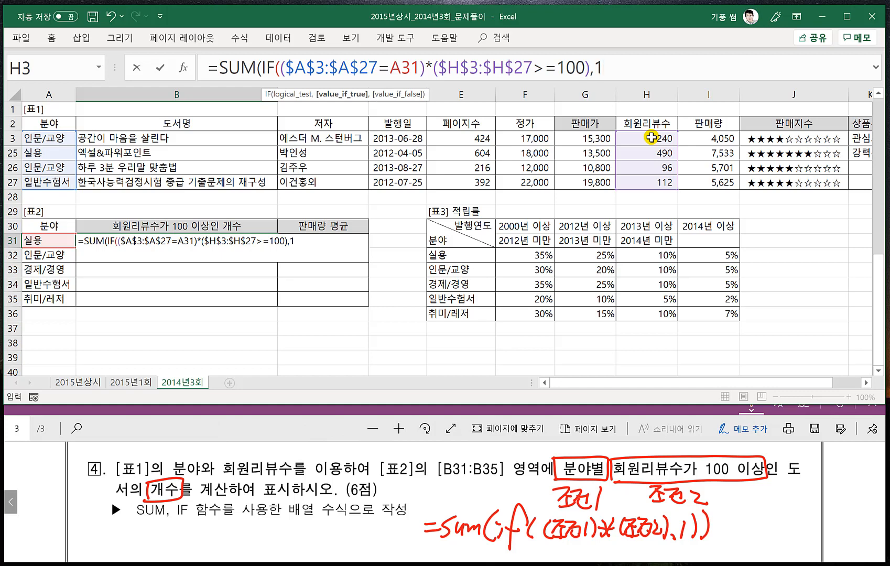
{"action": "type", "text": ")"}
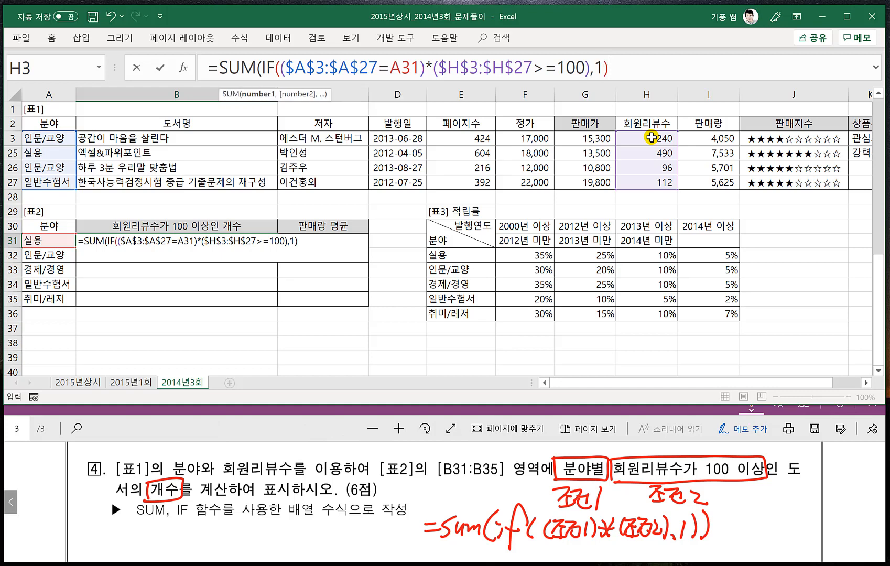
{"action": "type", "text": ")"}
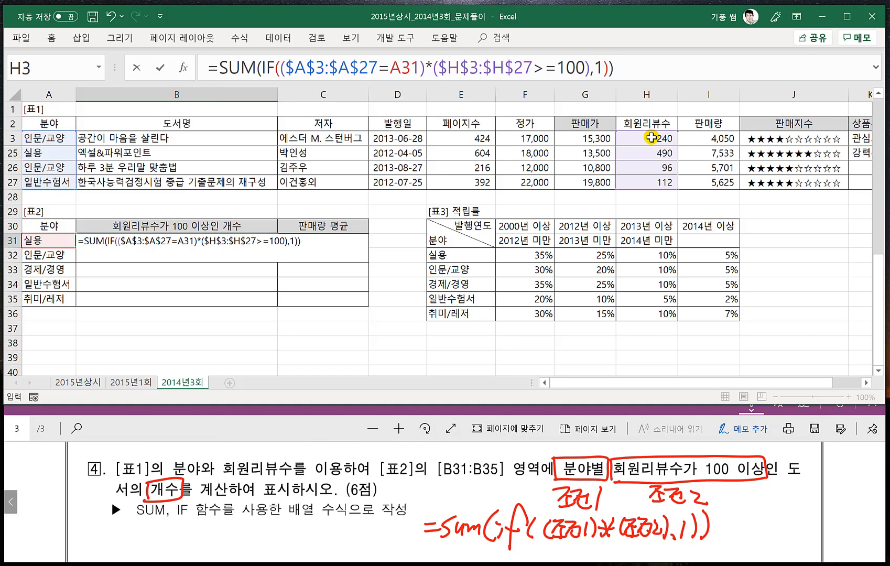
- Commit the B31 formula as an array formula and fill it down to B35
{"action": "key", "text": "ctrl+shift+Return"}
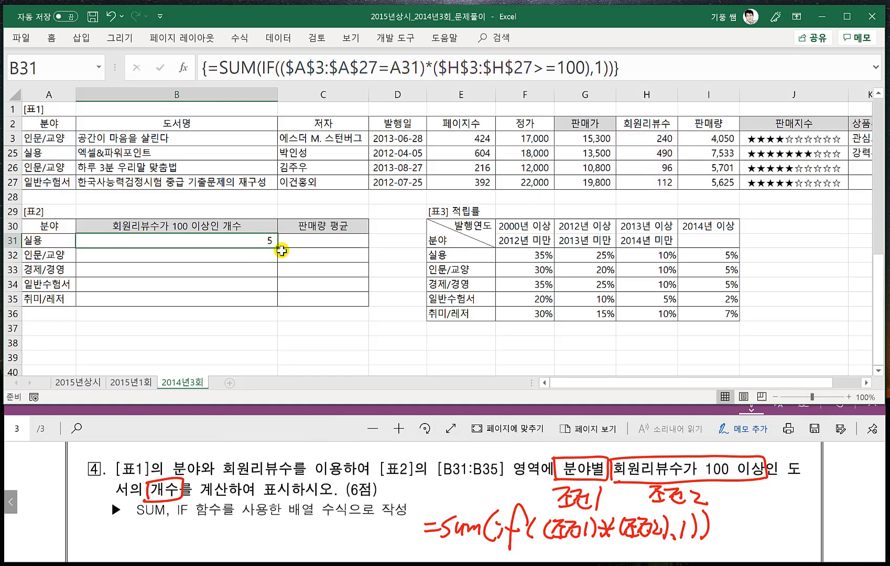
{"action": "left_click_drag", "start_coordinate": [277, 247], "coordinate": [280, 301]}
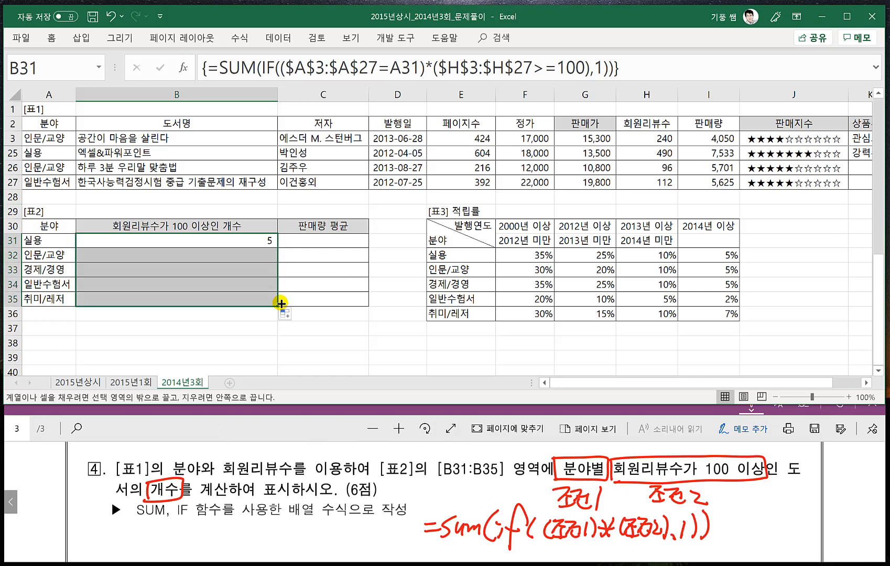
{"action": "left_click", "coordinate": [356, 327]}
- Go to question 5 in the exam PDF and handwrite the pattern =average(if(조건,범위)) in red ink below it
{"action": "left_click", "coordinate": [329, 430]}
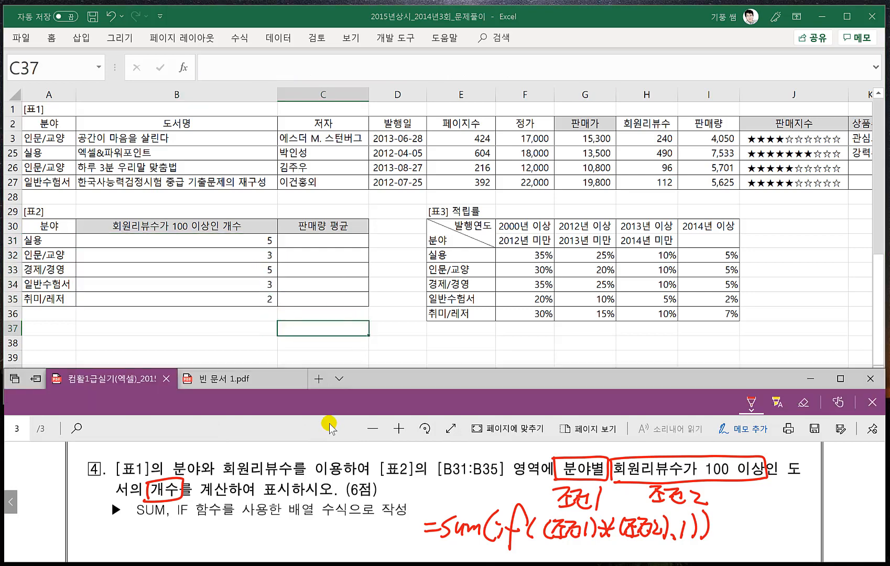
{"action": "scroll", "coordinate": [358, 491], "scroll_direction": "down", "scroll_amount": 1}
{"action": "scroll", "coordinate": [359, 491], "scroll_direction": "down", "scroll_amount": 3}
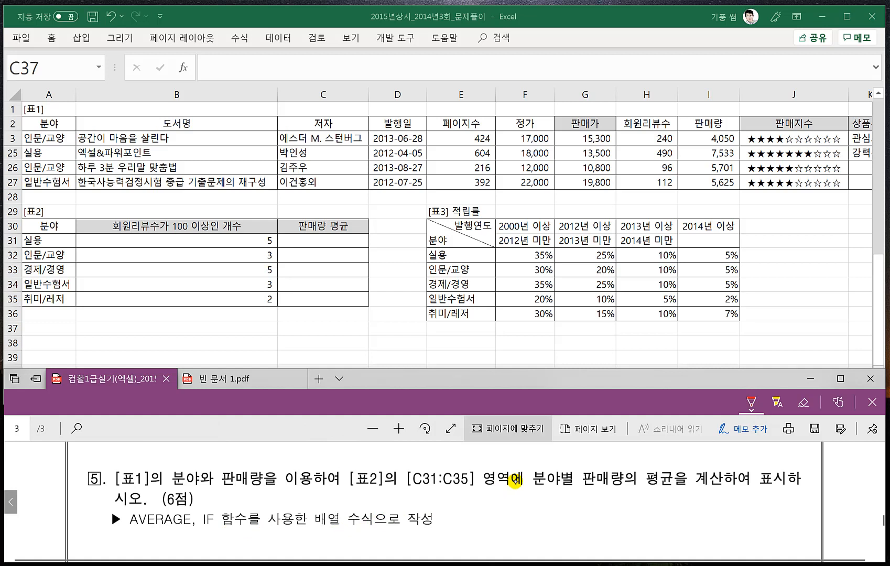
{"action": "left_click_drag", "start_coordinate": [479, 514], "coordinate": [491, 515]}
{"action": "left_click_drag", "start_coordinate": [494, 503], "coordinate": [495, 514]}
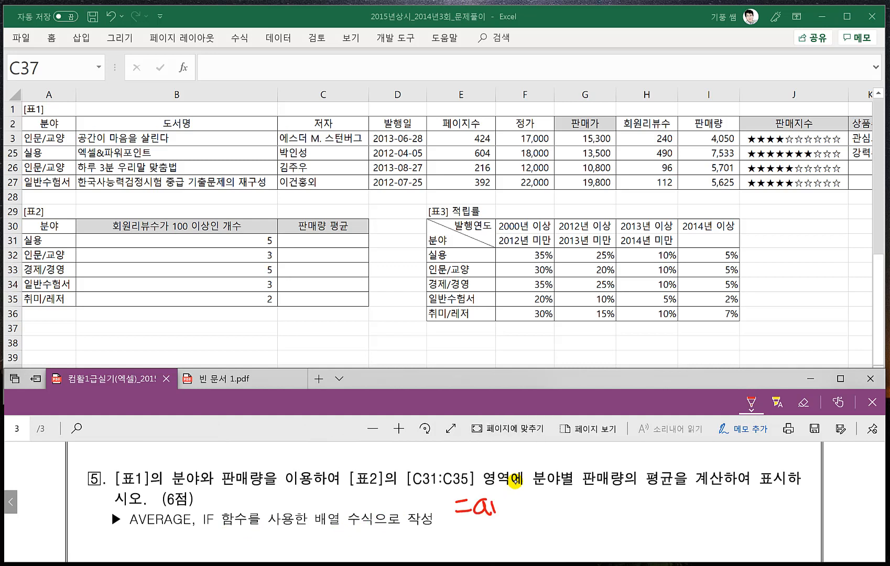
{"action": "mouse_move", "coordinate": [550, 502]}
{"action": "left_mouse_down"}
{"action": "mouse_move", "coordinate": [547, 525]}
{"action": "mouse_move", "coordinate": [567, 507]}
{"action": "mouse_move", "coordinate": [593, 526]}
{"action": "left_mouse_up"}
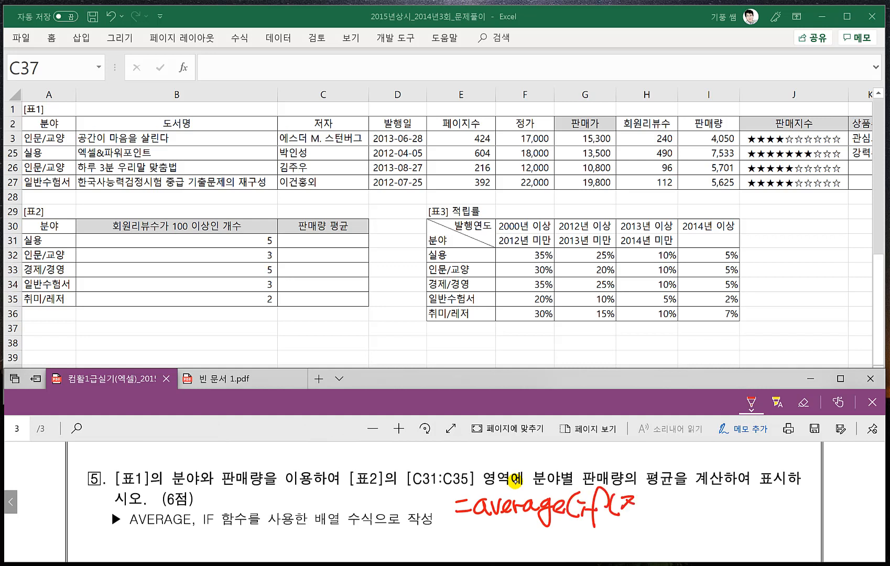
{"action": "left_click_drag", "start_coordinate": [622, 515], "coordinate": [639, 513]}
{"action": "mouse_move", "coordinate": [638, 500]}
{"action": "left_mouse_down"}
{"action": "mouse_move", "coordinate": [637, 512]}
{"action": "mouse_move", "coordinate": [652, 510]}
{"action": "left_mouse_up"}
{"action": "left_click_drag", "start_coordinate": [640, 510], "coordinate": [653, 515]}
{"action": "mouse_move", "coordinate": [659, 496]}
{"action": "left_mouse_down"}
{"action": "mouse_move", "coordinate": [660, 516]}
{"action": "mouse_move", "coordinate": [685, 502]}
{"action": "mouse_move", "coordinate": [681, 516]}
{"action": "mouse_move", "coordinate": [691, 519]}
{"action": "left_mouse_up"}
{"action": "left_click_drag", "start_coordinate": [692, 495], "coordinate": [704, 517]}
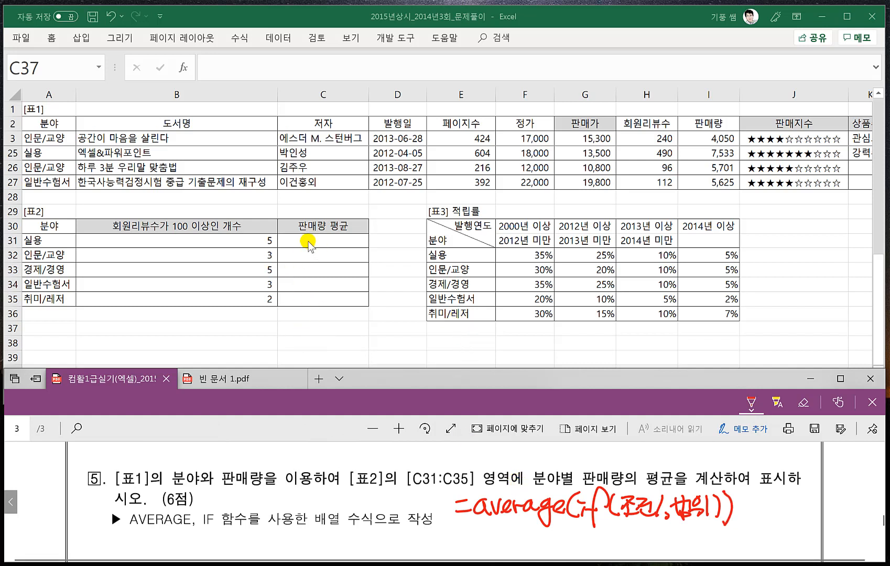
- Begin the 판매량 평균 formula in C31 with the nested functions =AVERAGE(IF(
{"action": "left_click", "coordinate": [312, 241]}
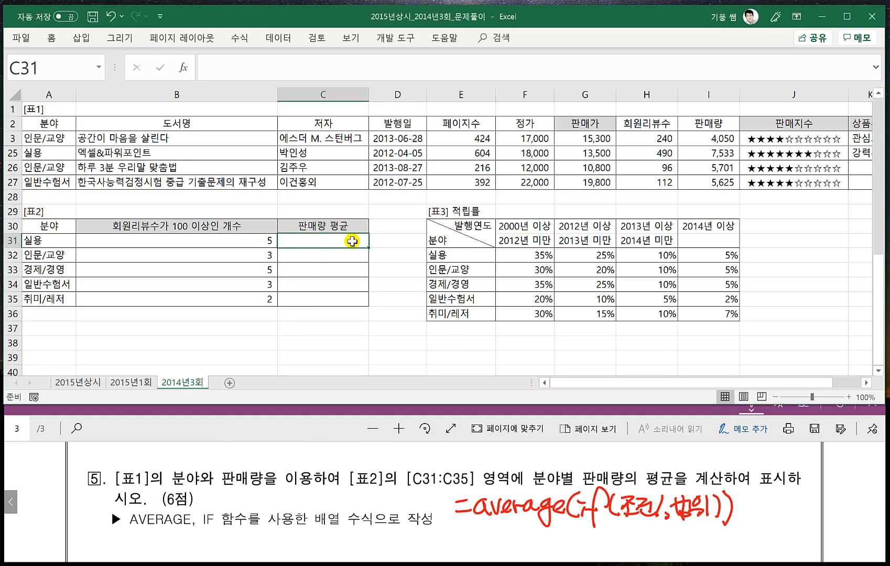
{"action": "type", "text": "=AV"}
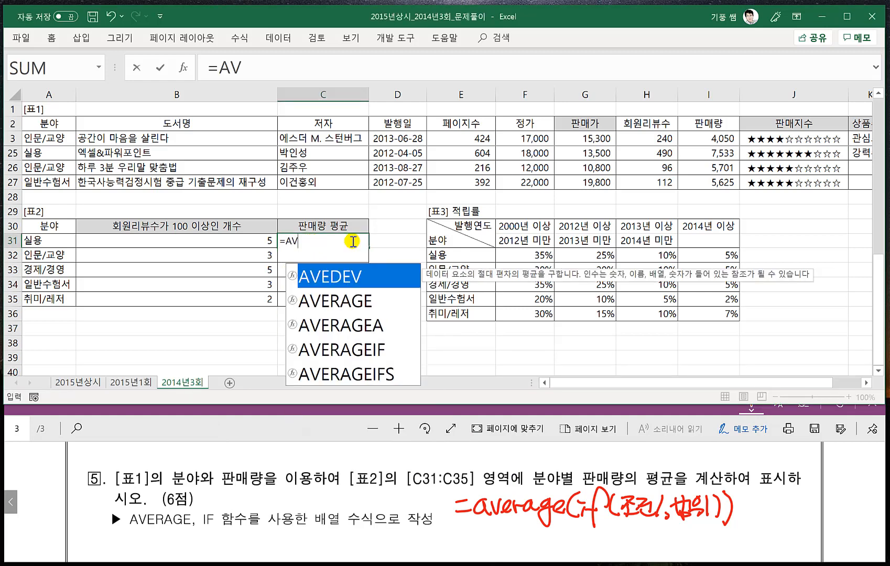
{"action": "type", "text": "ERAGEil"}
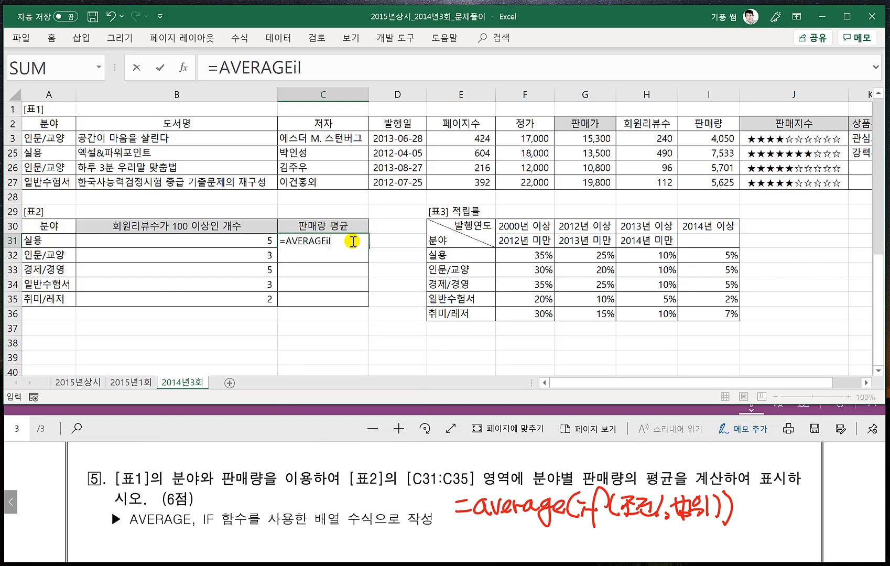
{"action": "key", "text": "BackSpace"}
{"action": "key", "text": "BackSpace"}
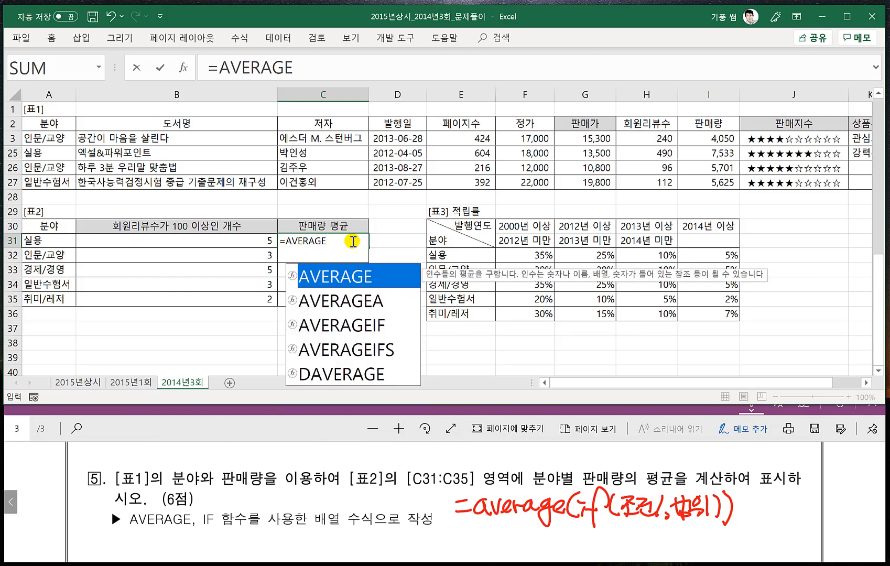
{"action": "left_click", "coordinate": [314, 71]}
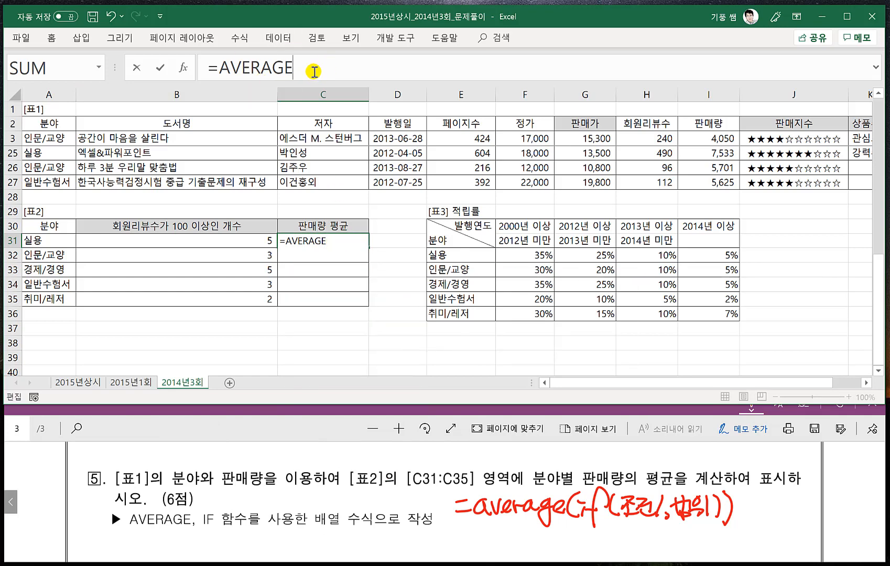
{"action": "type", "text": "(IF("}
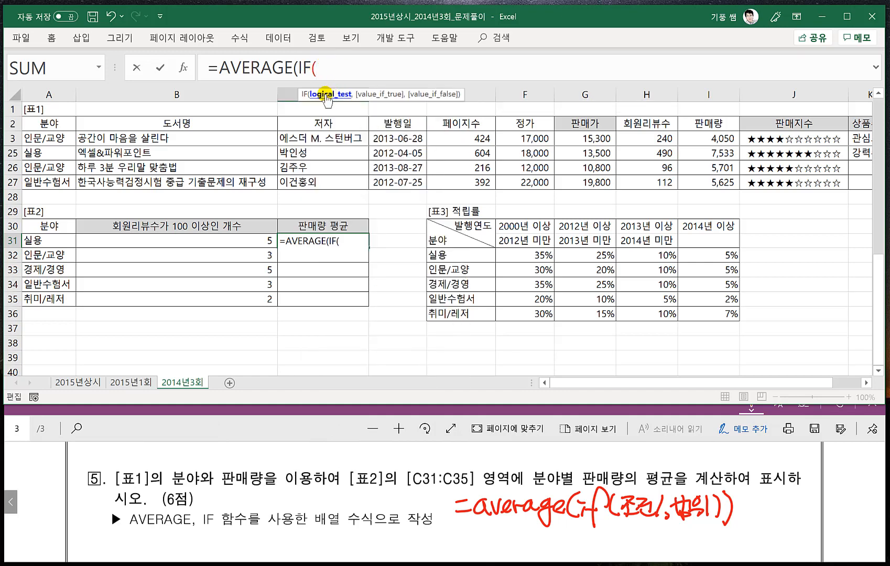
- Add the 분야 condition to the IF function, comparing the absolute range with the category cell: $A$3:$A$27=A31
{"action": "left_click", "coordinate": [51, 138]}
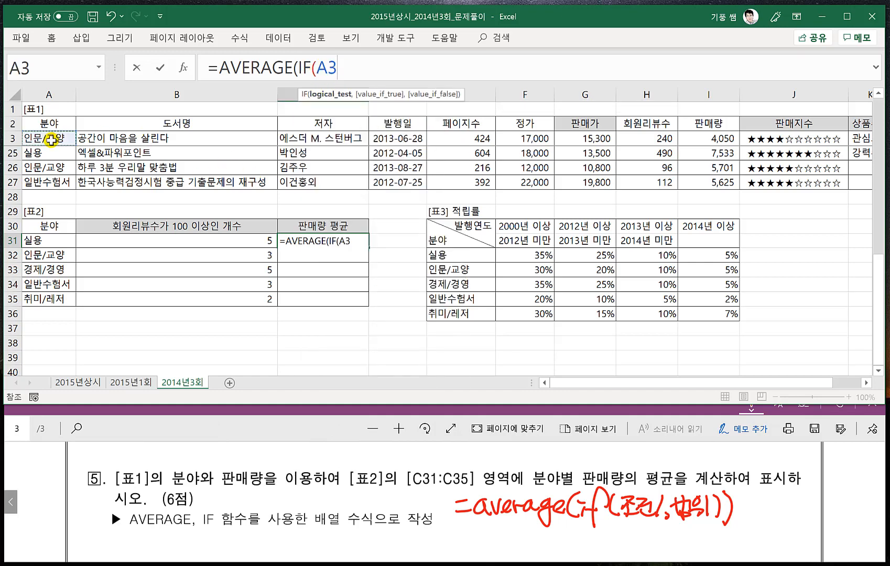
{"action": "key", "text": "ctrl+shift+Down"}
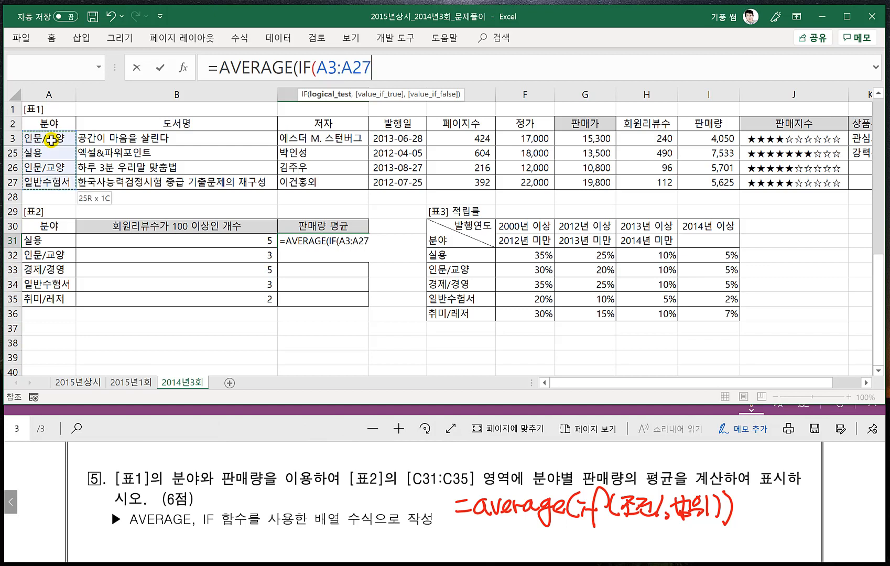
{"action": "key", "text": "F4"}
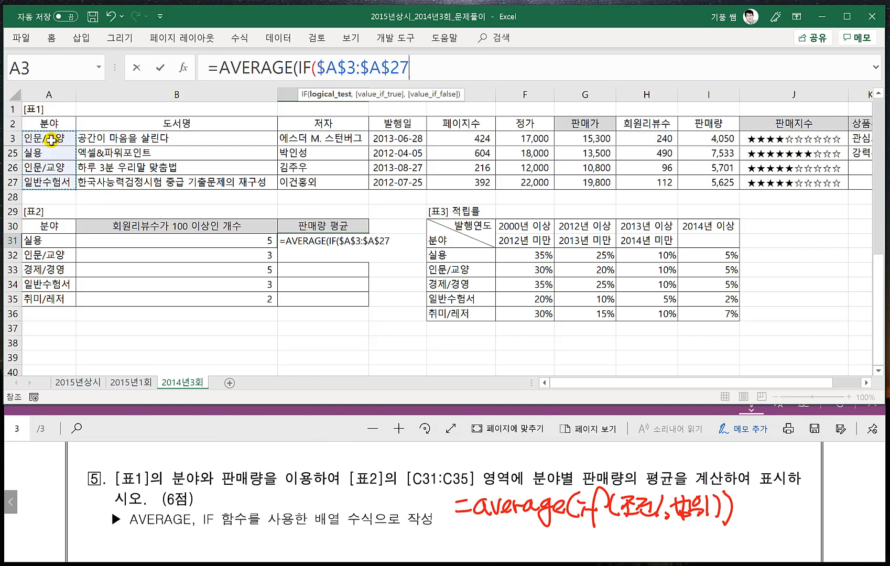
{"action": "type", "text": "="}
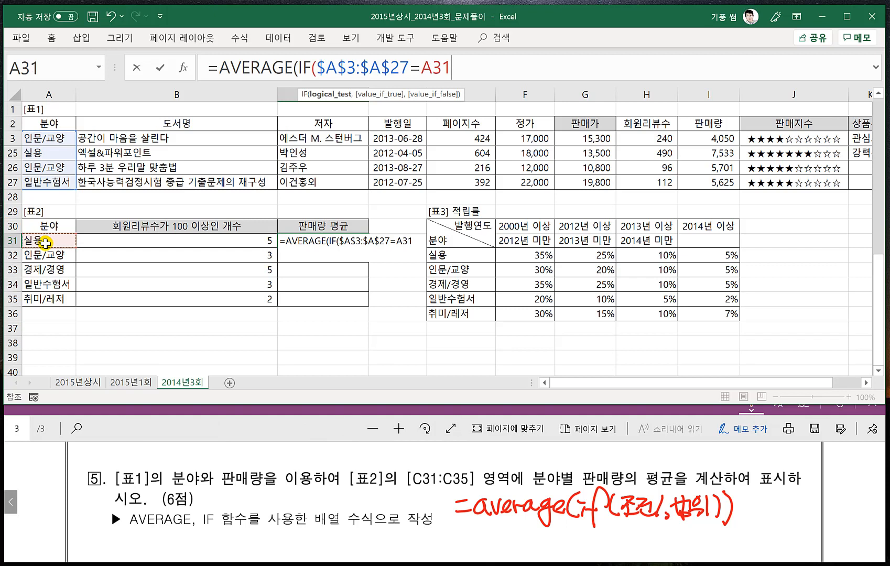
- Return the absolute 판매량 range $I$3:$I$27 when the condition is true, and close the IF and AVERAGE functions
{"action": "type", "text": ","}
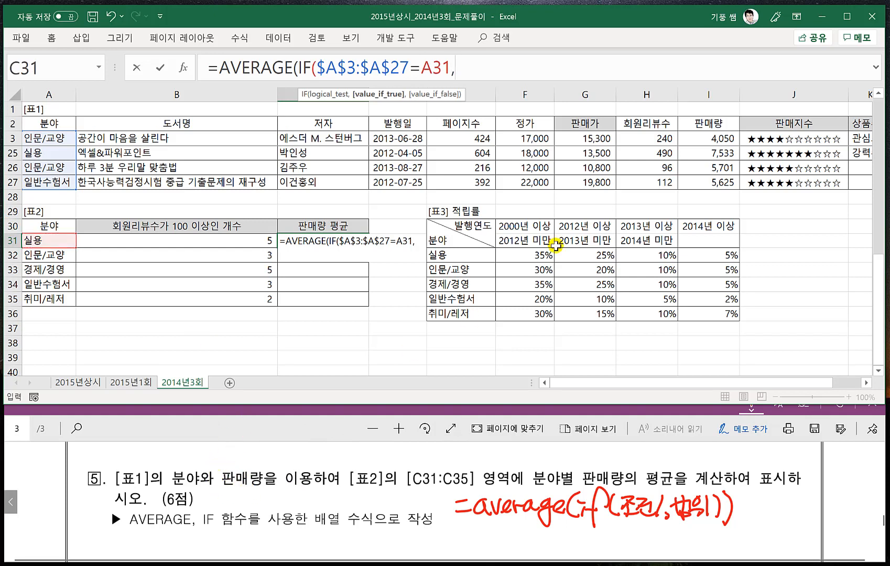
{"action": "left_click", "coordinate": [703, 139]}
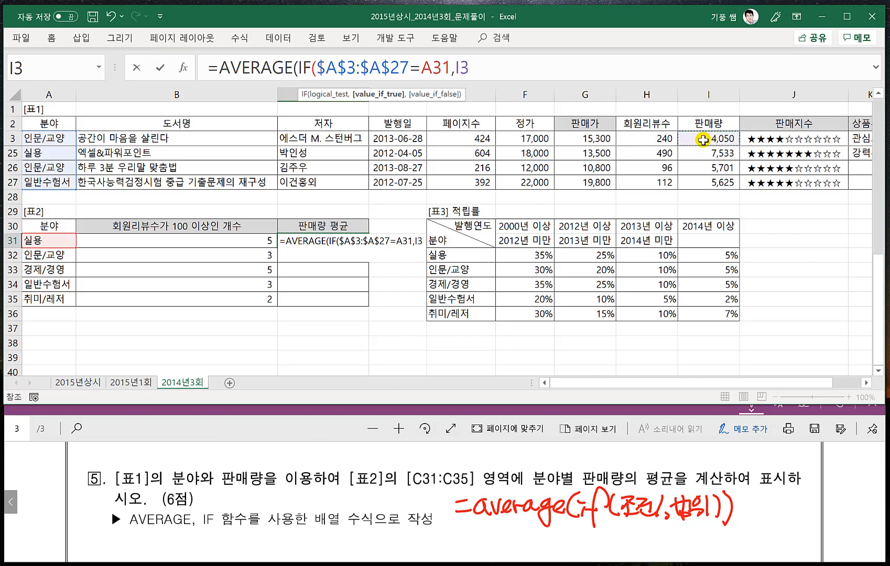
{"action": "key", "text": "ctrl+shift+Down"}
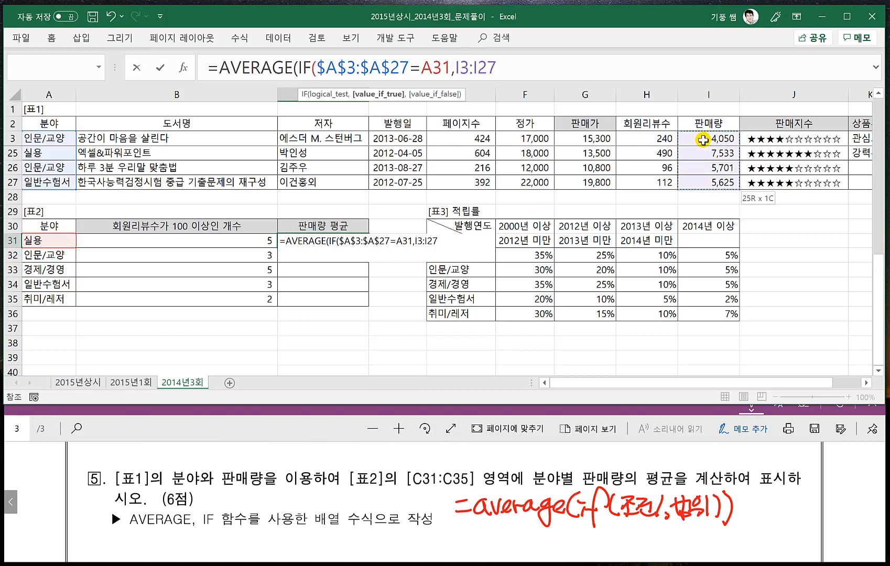
{"action": "key", "text": "F4"}
{"action": "type", "text": "))"}
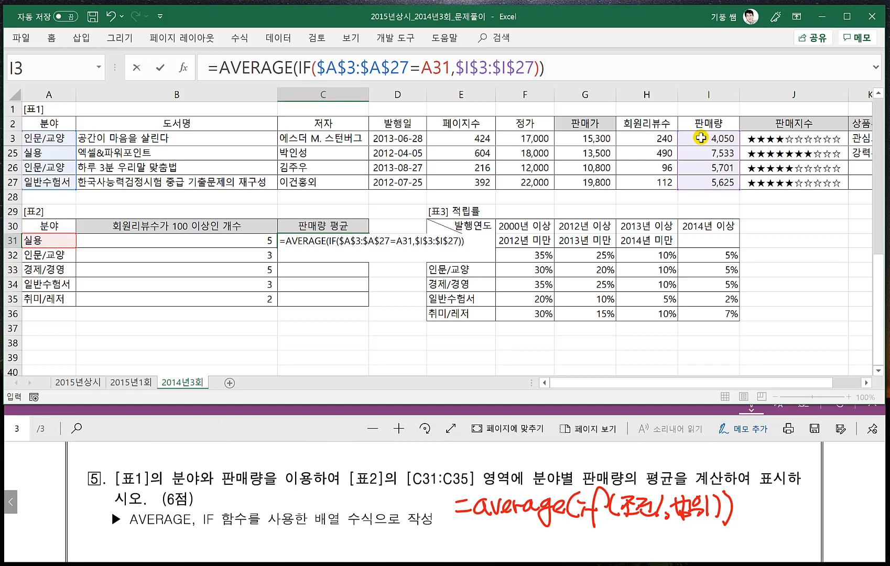
- Commit the C31 formula as an array formula and fill it down to C35
{"action": "key", "text": "ctrl+shift+Return"}
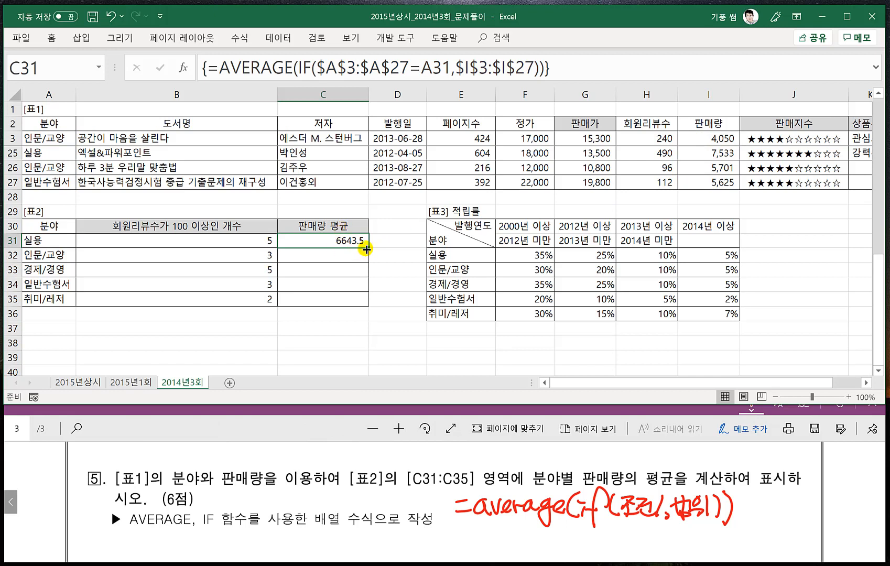
{"action": "left_click_drag", "start_coordinate": [369, 246], "coordinate": [371, 303]}
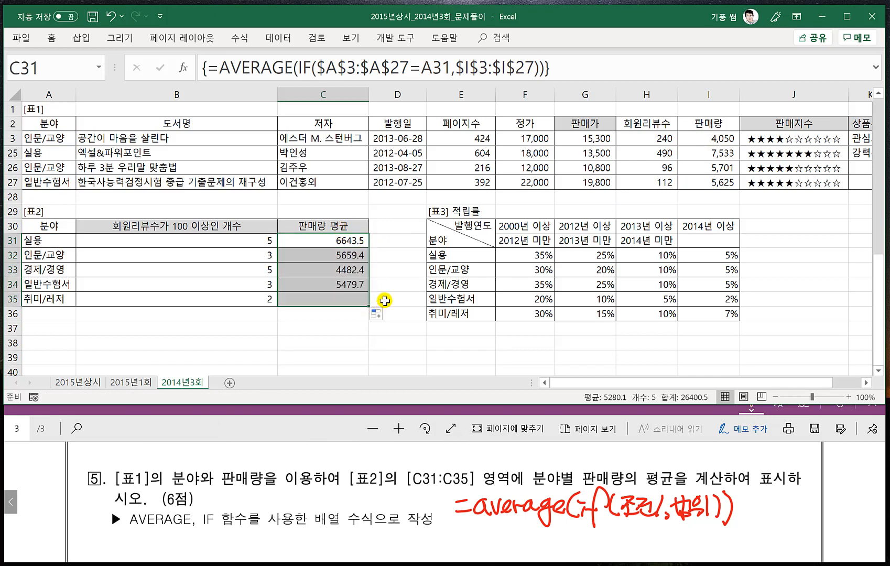
{"action": "left_click", "coordinate": [401, 330]}
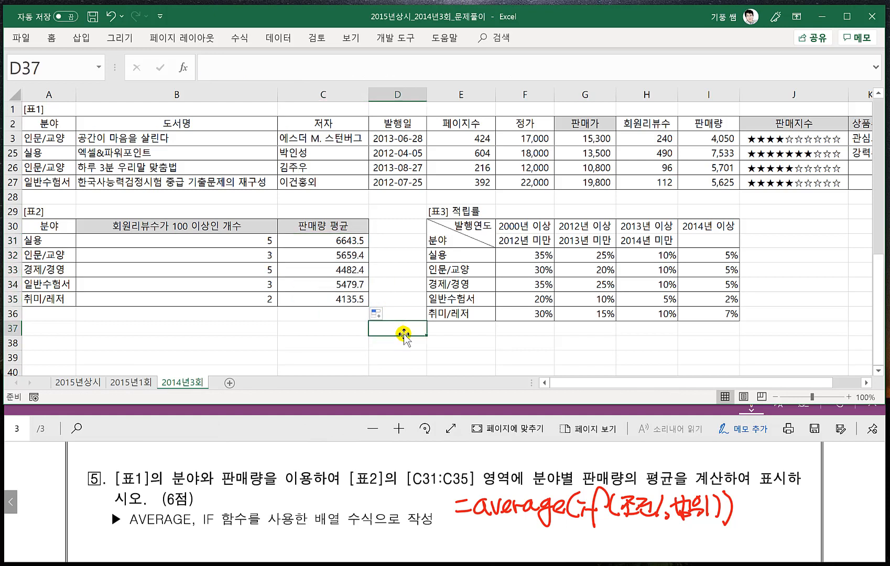